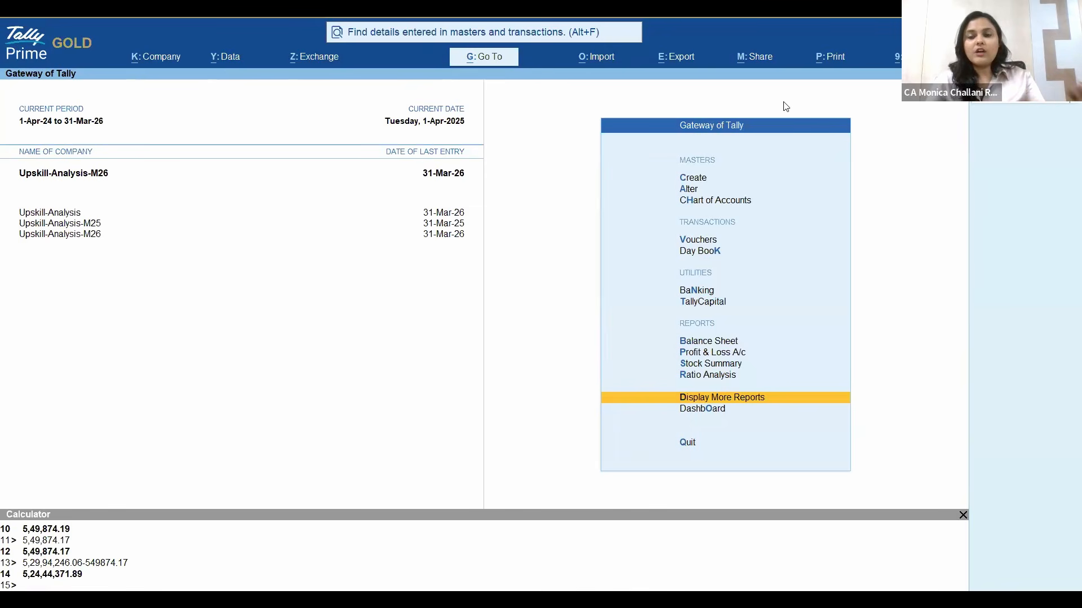
key("Return")
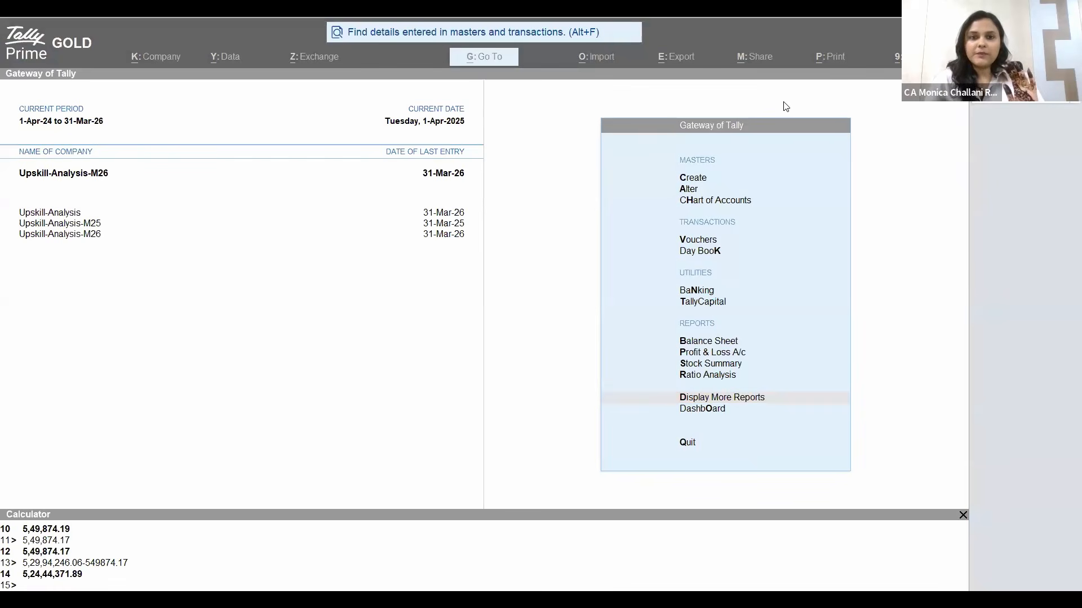
left_click(722, 130)
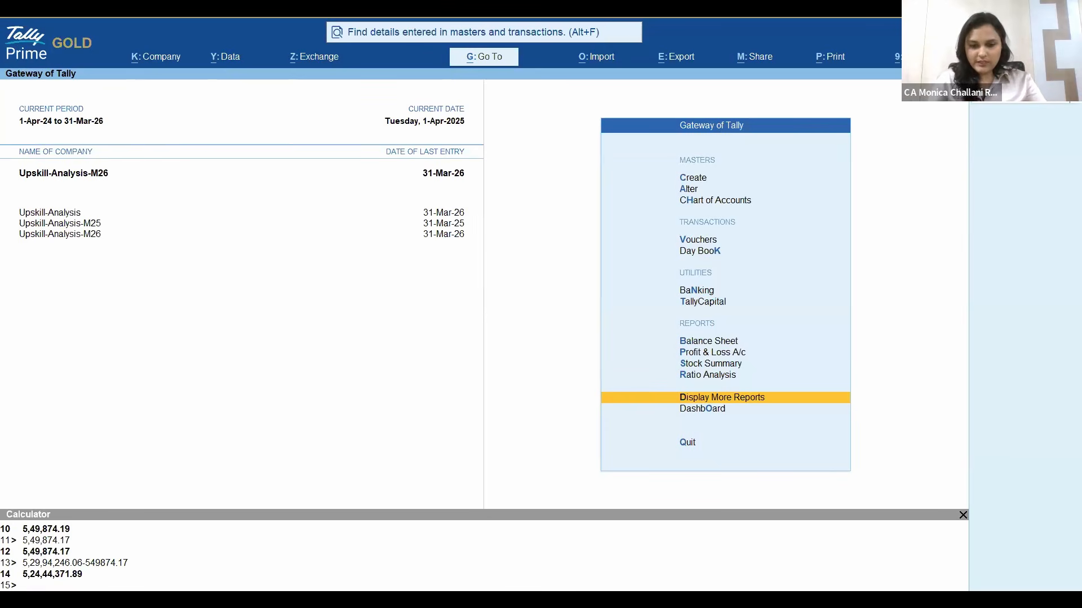
key("d")
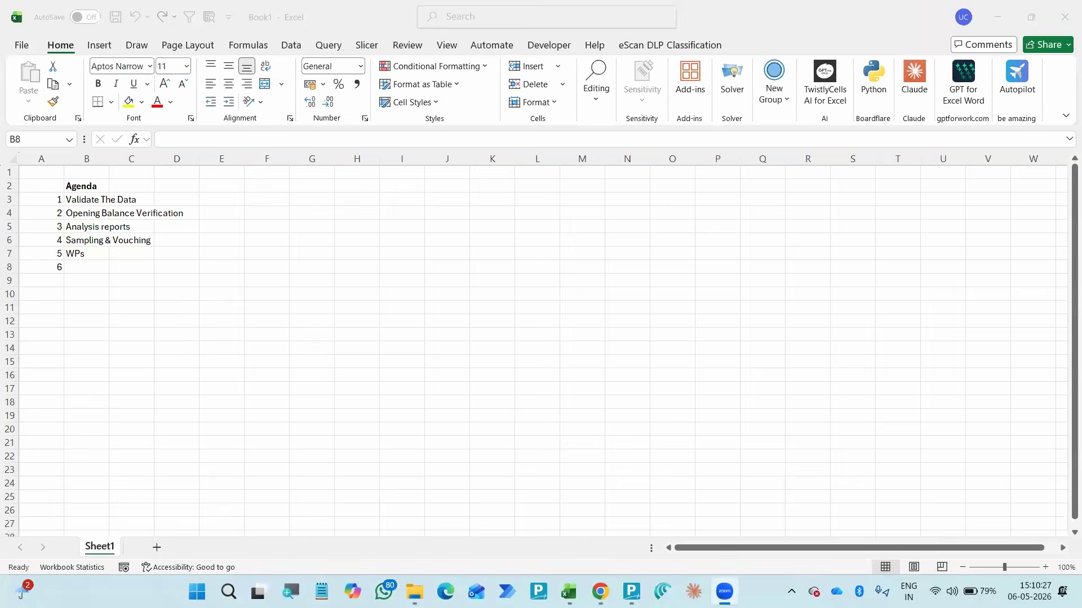
left_click(1009, 218)
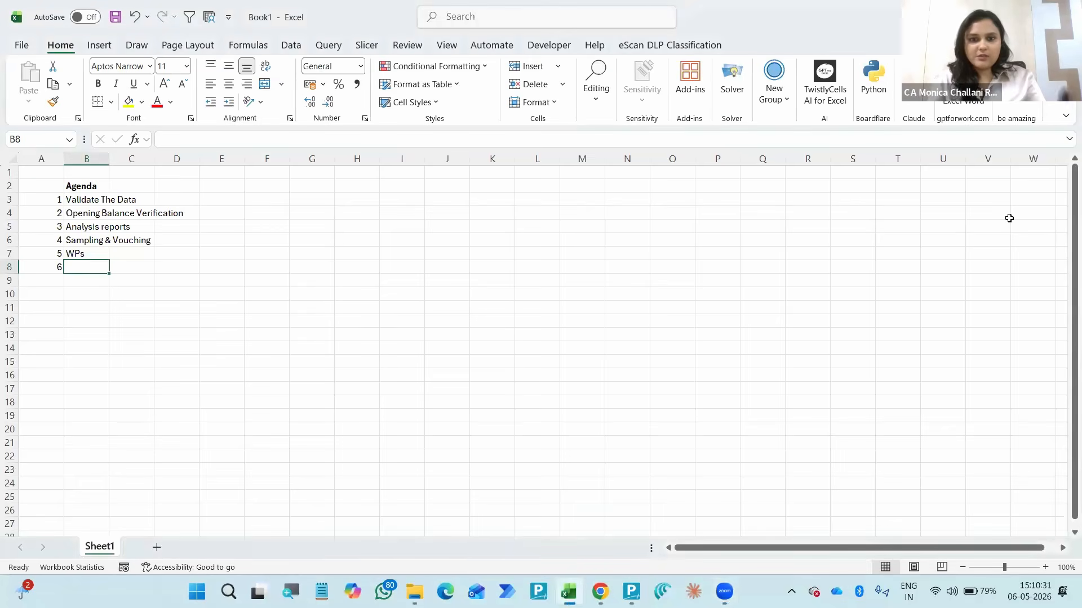
key("alt+Tab")
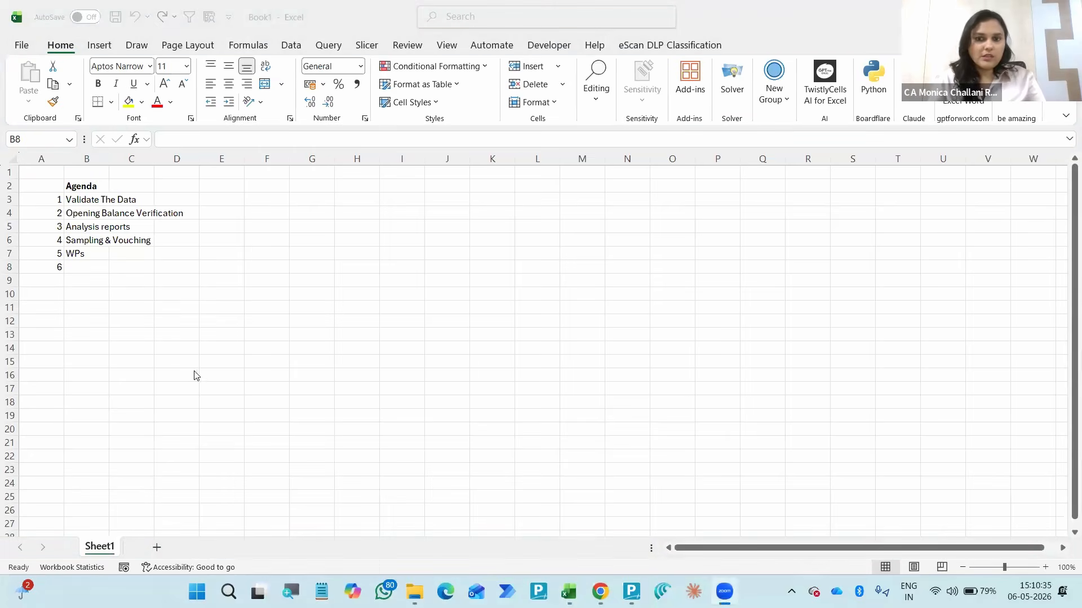
key("alt+Tab")
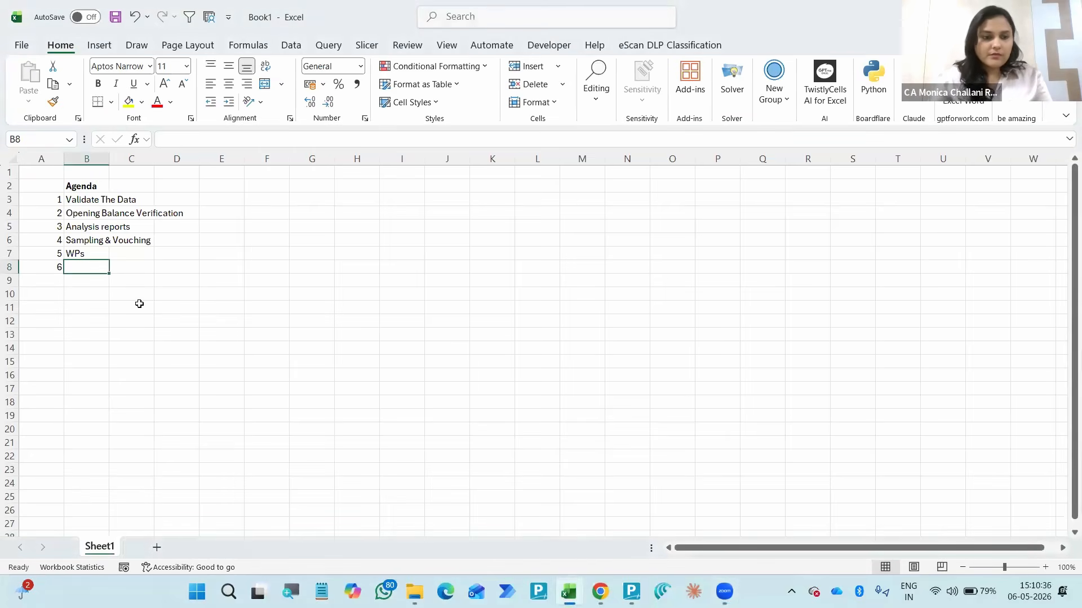
key("Up")
key("Up")
key("Up")
key("Up")
key("Up")
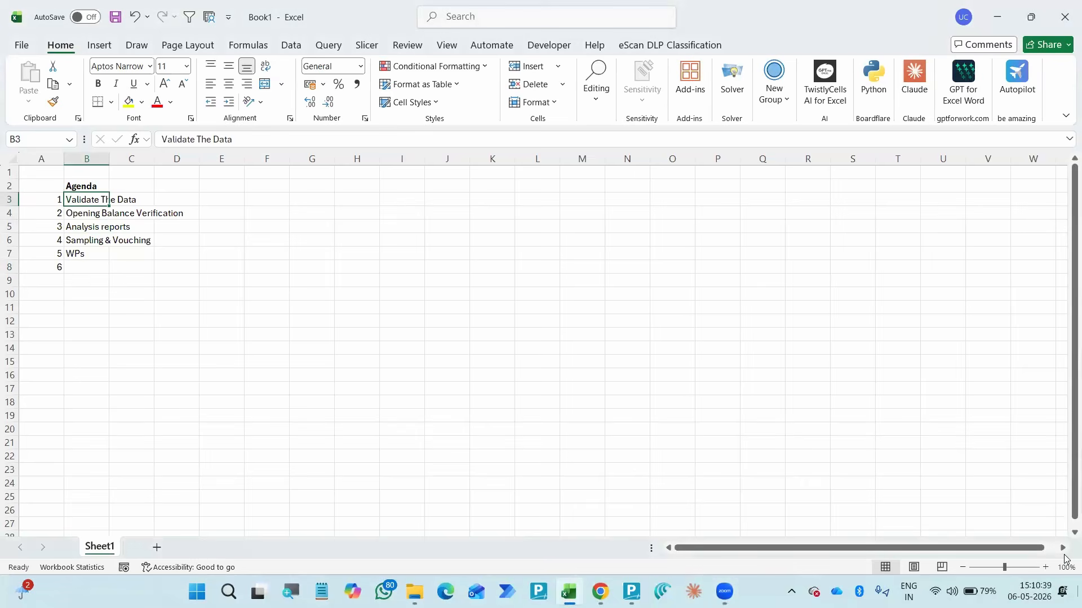
- Change agenda item 5 in cell B7 to "Automate WPs"
left_click(1046, 568)
left_click(1045, 567)
left_click(1045, 568)
left_click(1046, 567)
left_click(1046, 568)
left_click(122, 328)
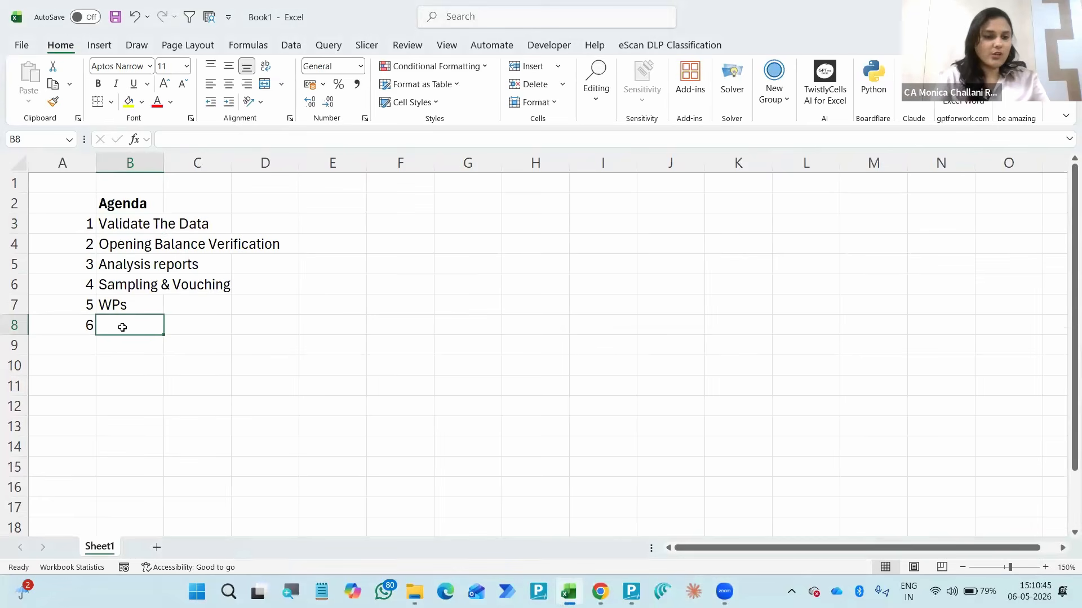
key("Up")
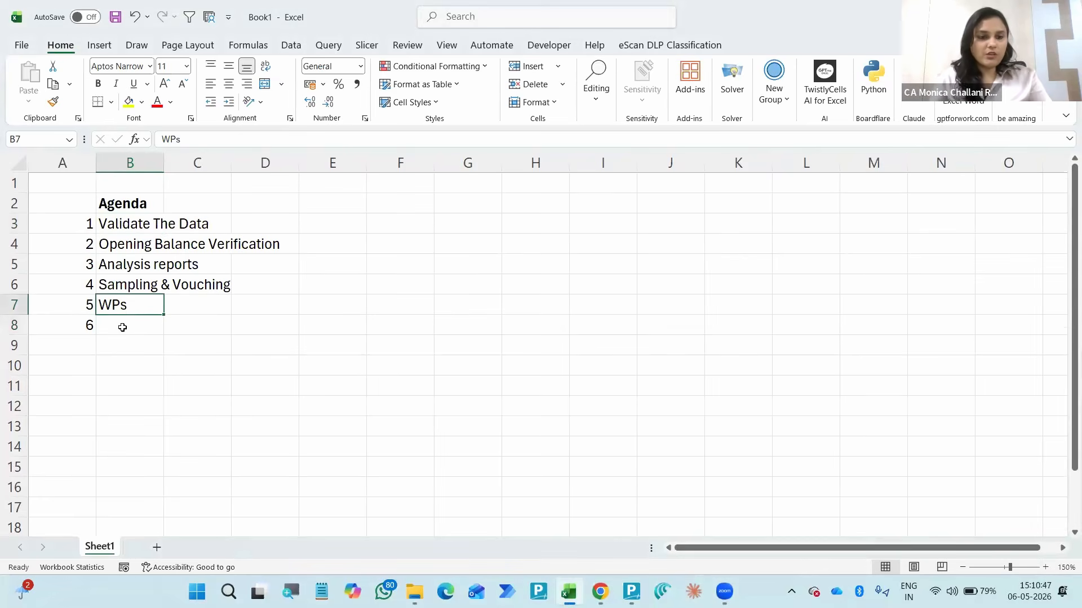
key("F2")
type("Automate")
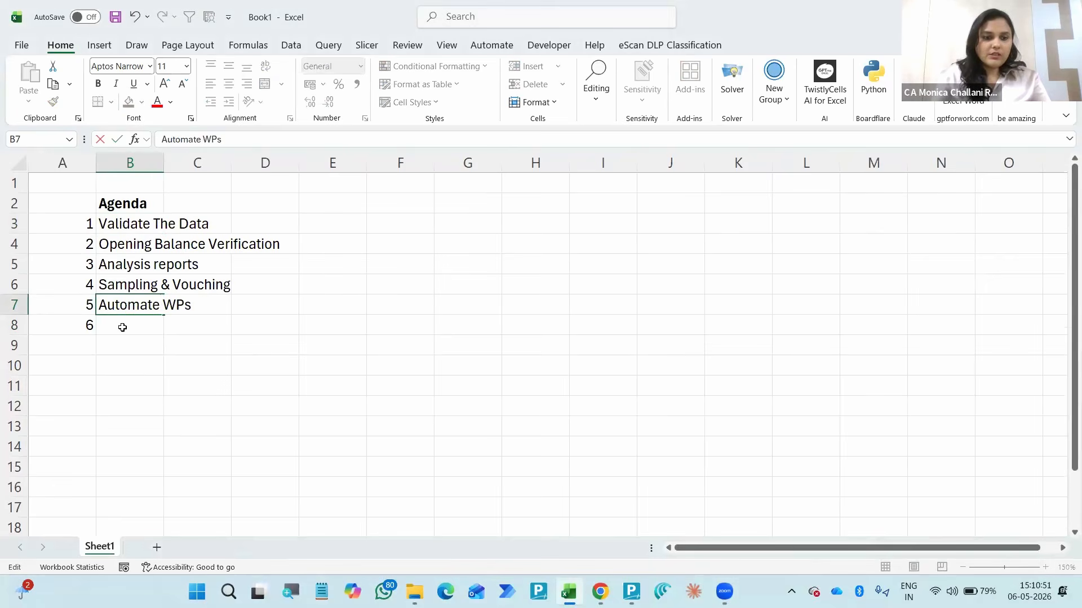
key("Return")
- Enter "Data Mining" as agenda item 6 in cell B8
type("Dayt")
key("BackSpace")
key("BackSpace")
type("ta Mi")
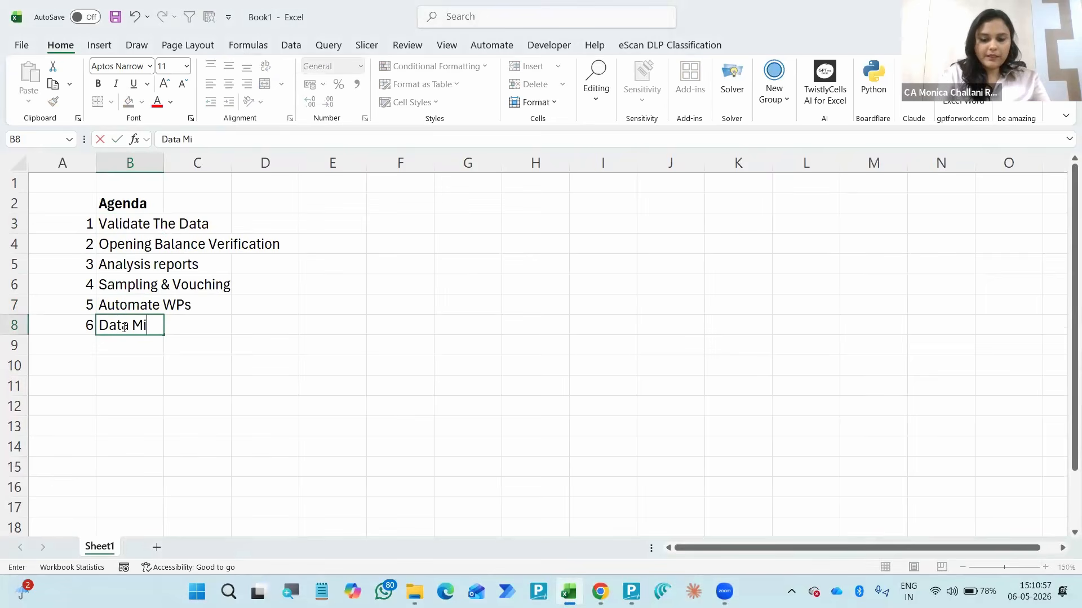
type("ning")
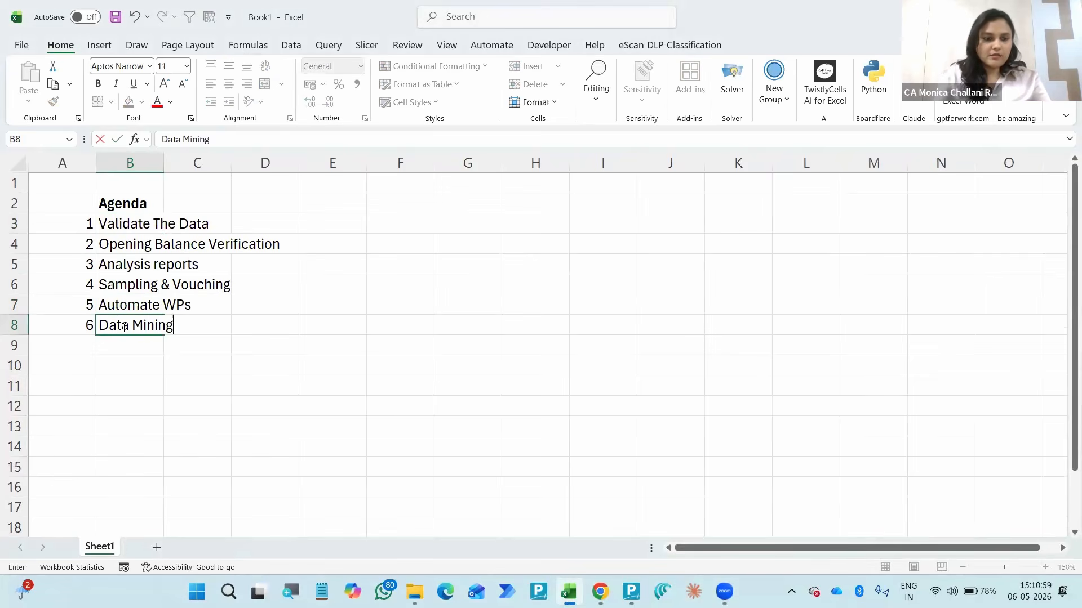
key("Return")
- Add agenda item 7 in row 9 with the text "Edit Log - Audit Trail"
key("Left")
key("Right")
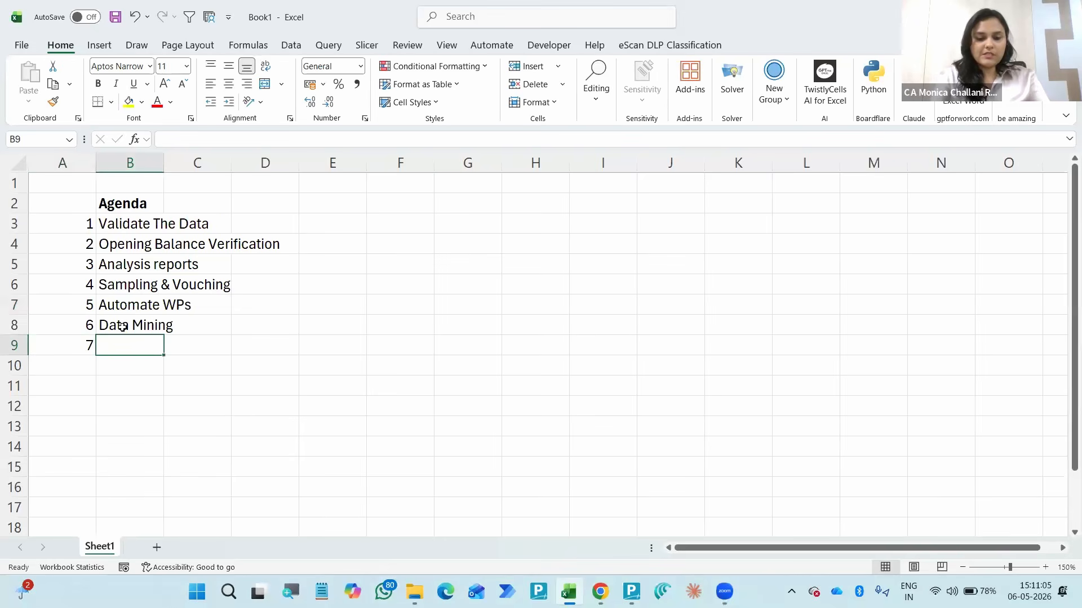
type("Edit Log -")
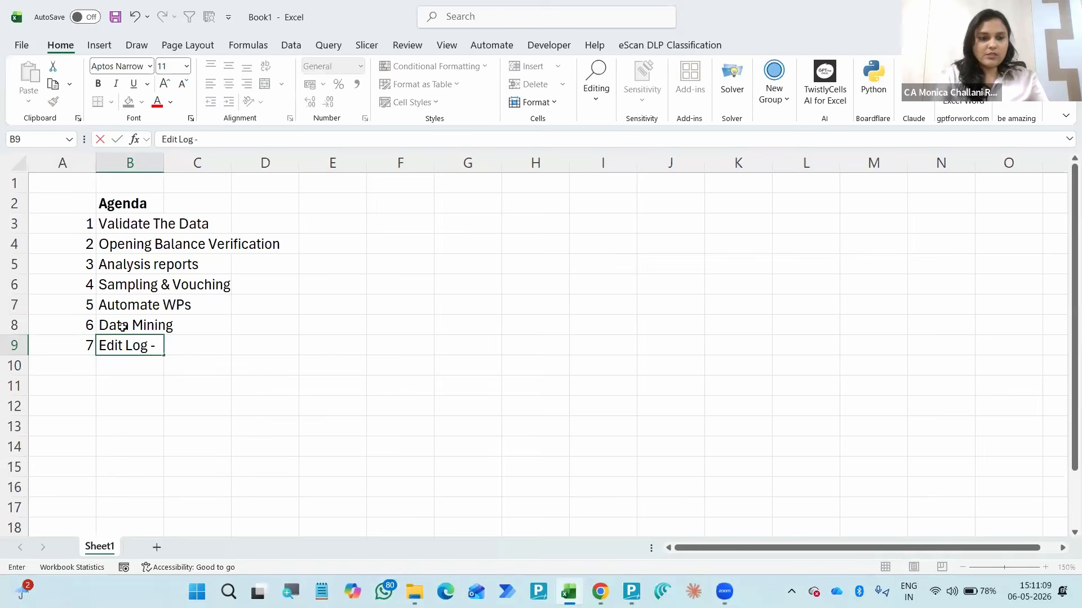
type(" Audit")
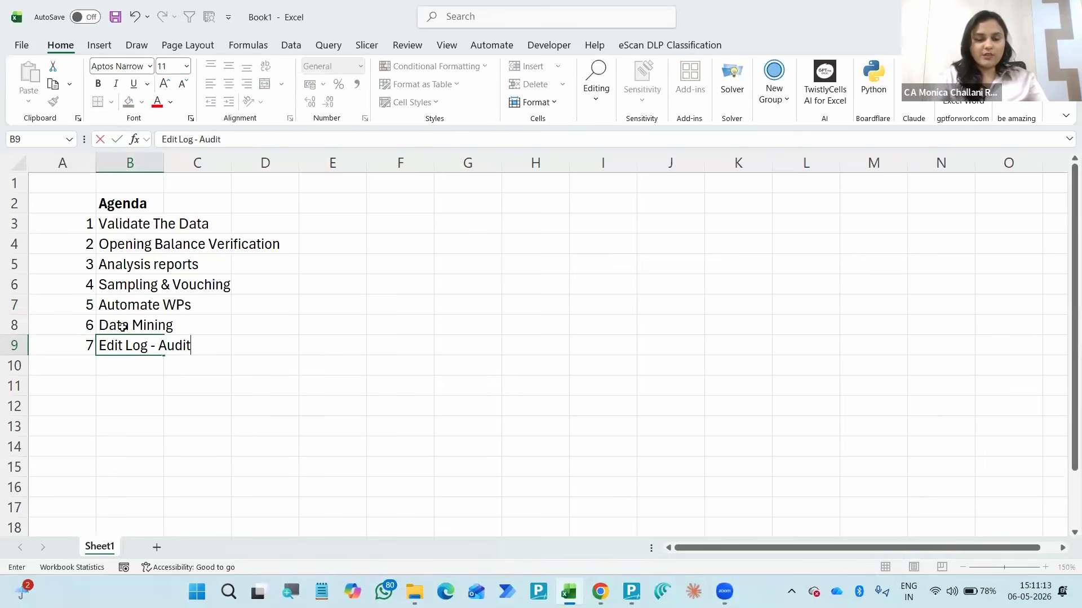
type(" Trail")
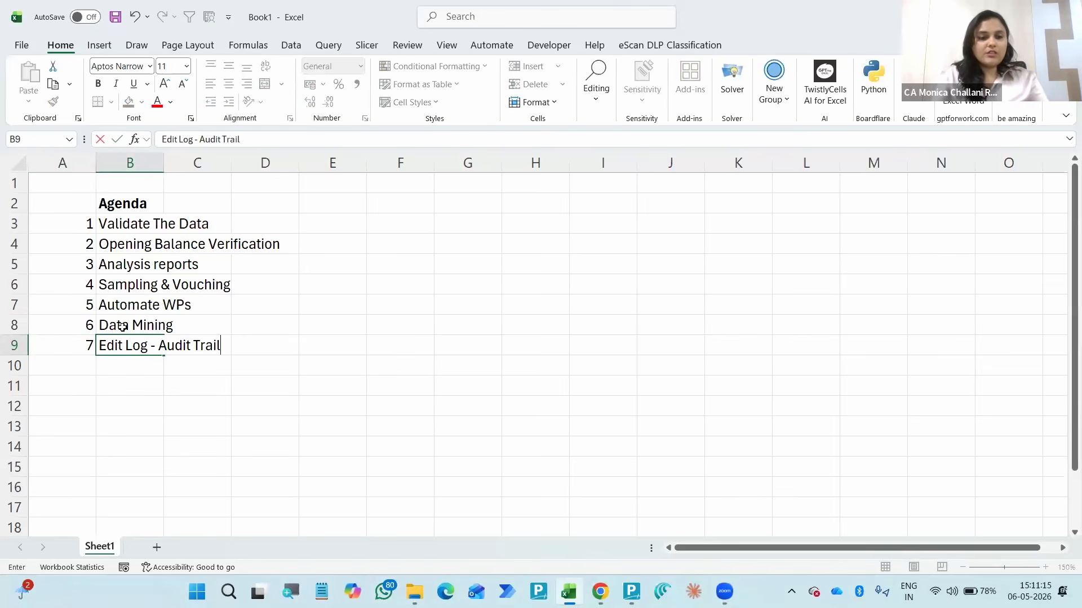
key("Return")
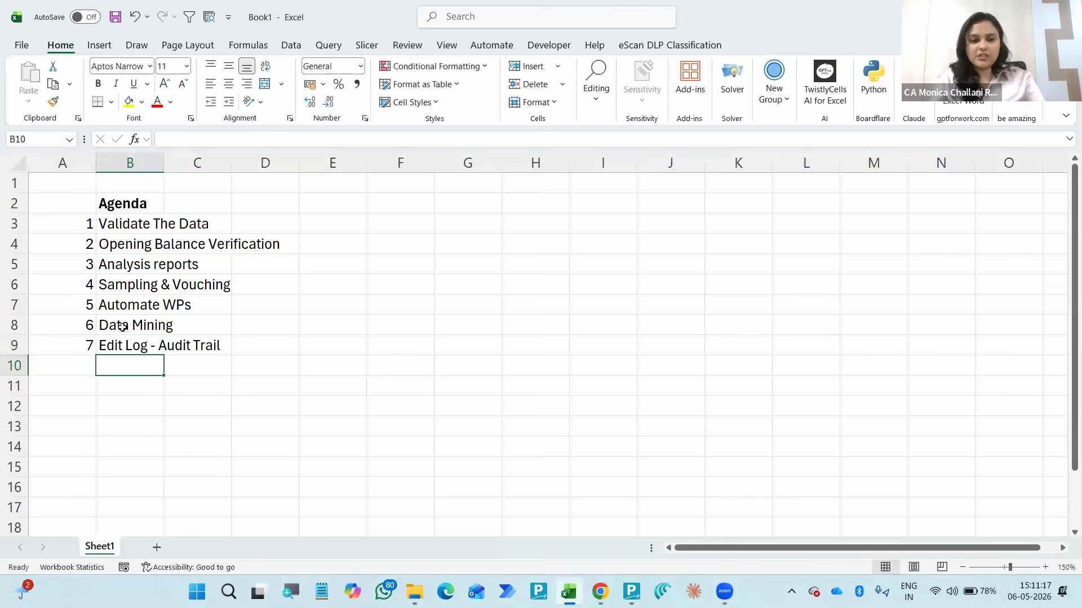
key("ctrl+s")
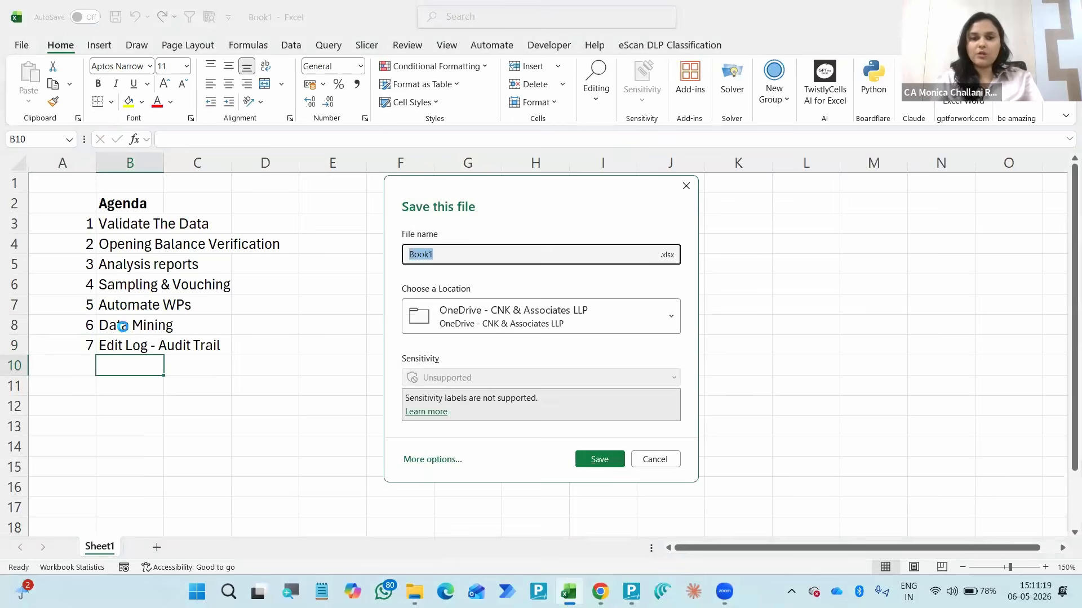
key("Escape")
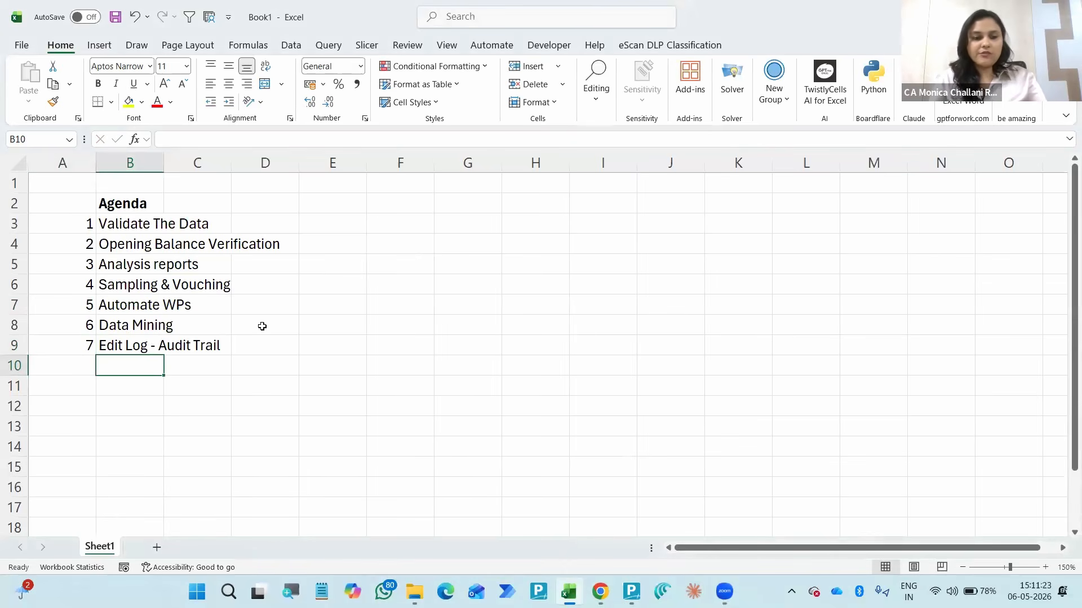
- Add agenda item 8 in row 10 with the text "Surprise Topics"
key("Left")
type("8")
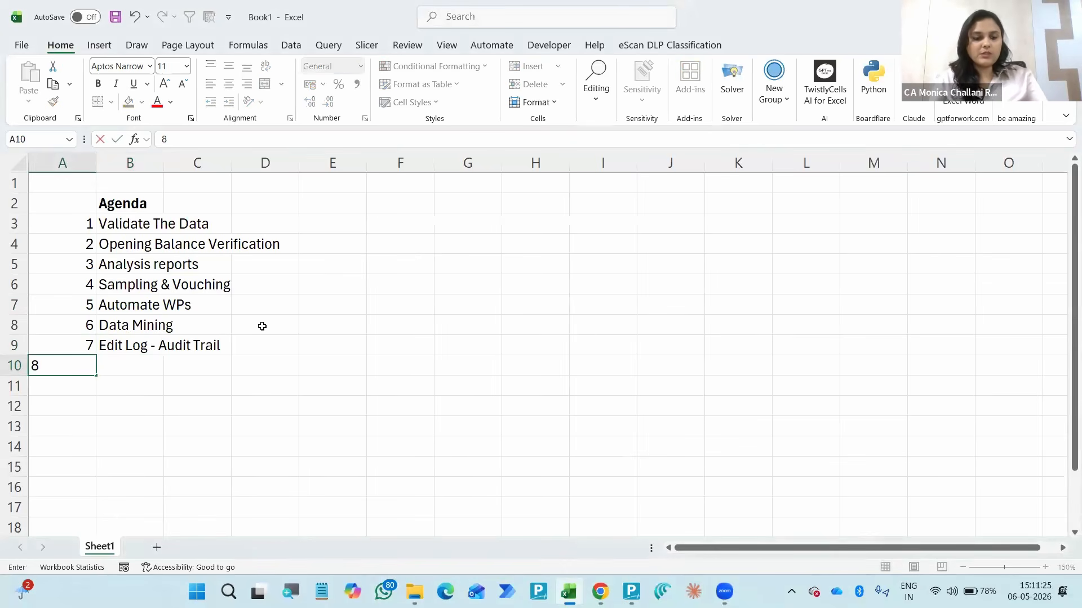
key("Tab")
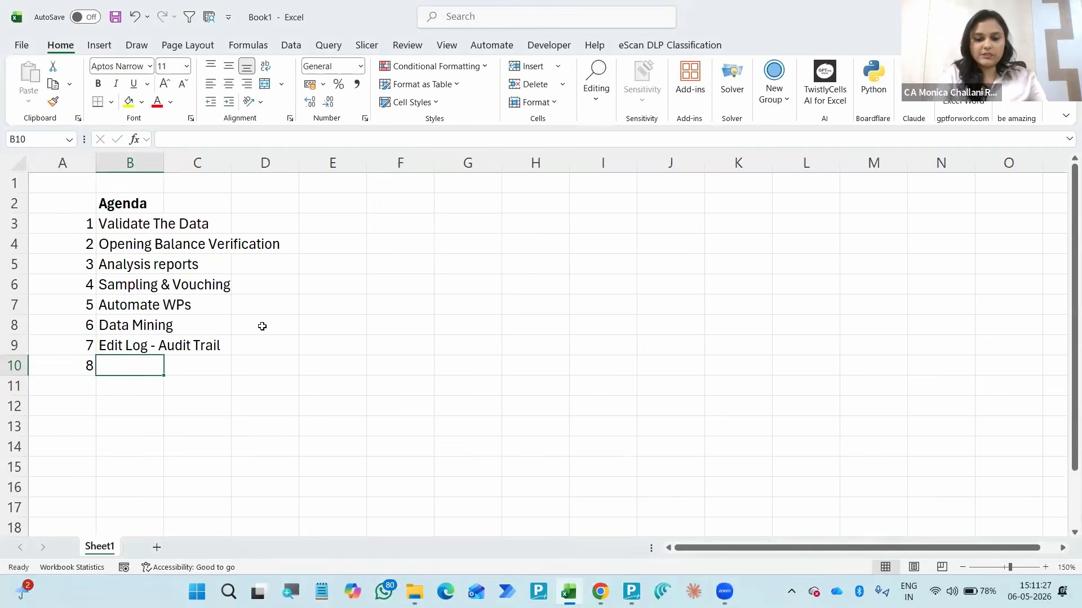
type("Surprise")
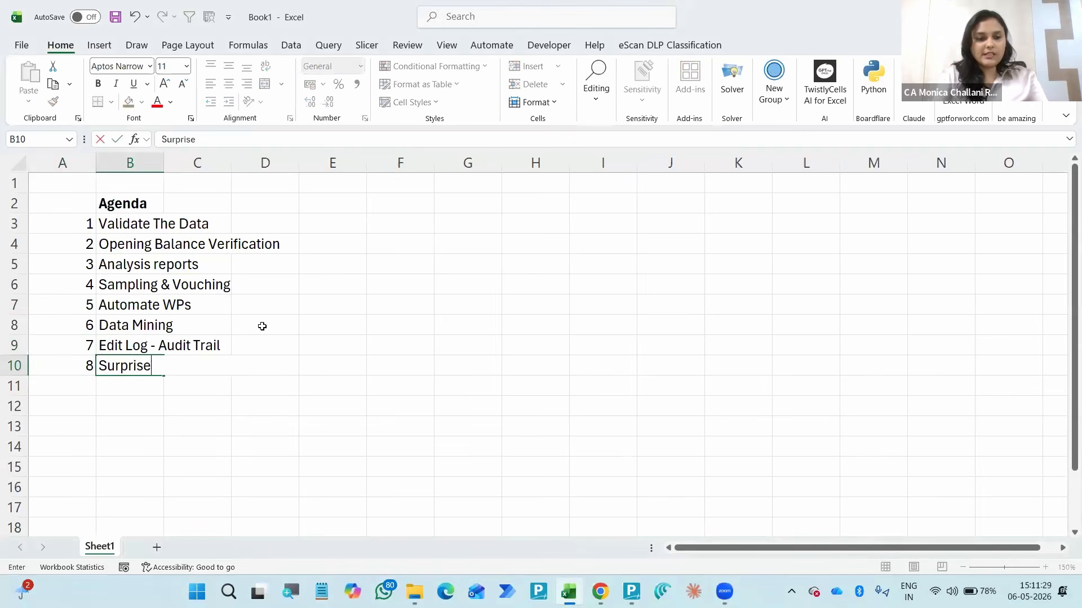
type(" Topics")
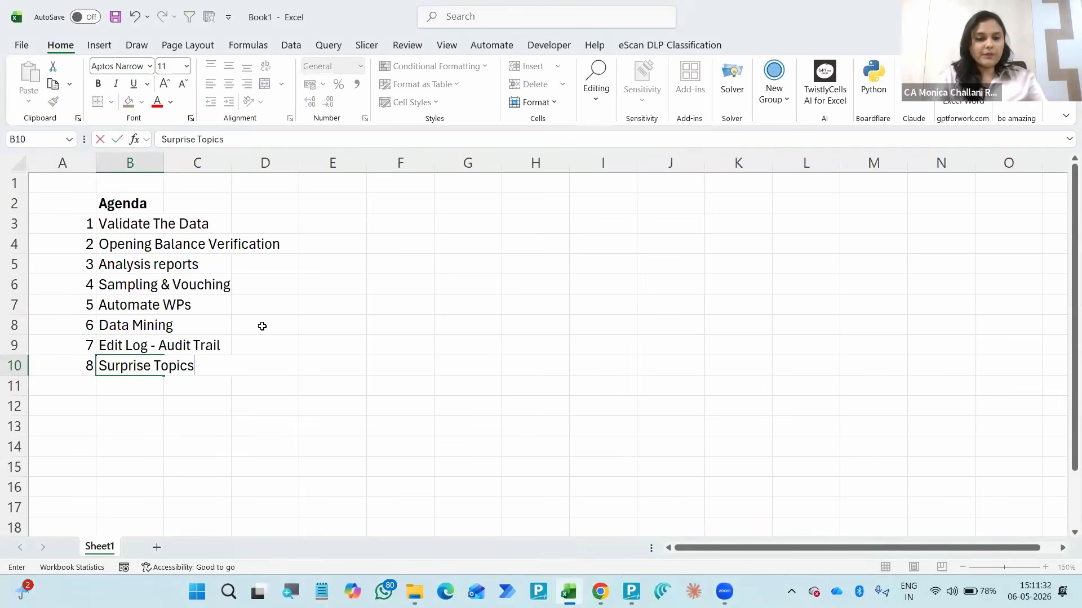
key("Return")
- Switch to Tally Prime and open the Statistics report for Upskill-Analysis-M26
key("alt+Tab")
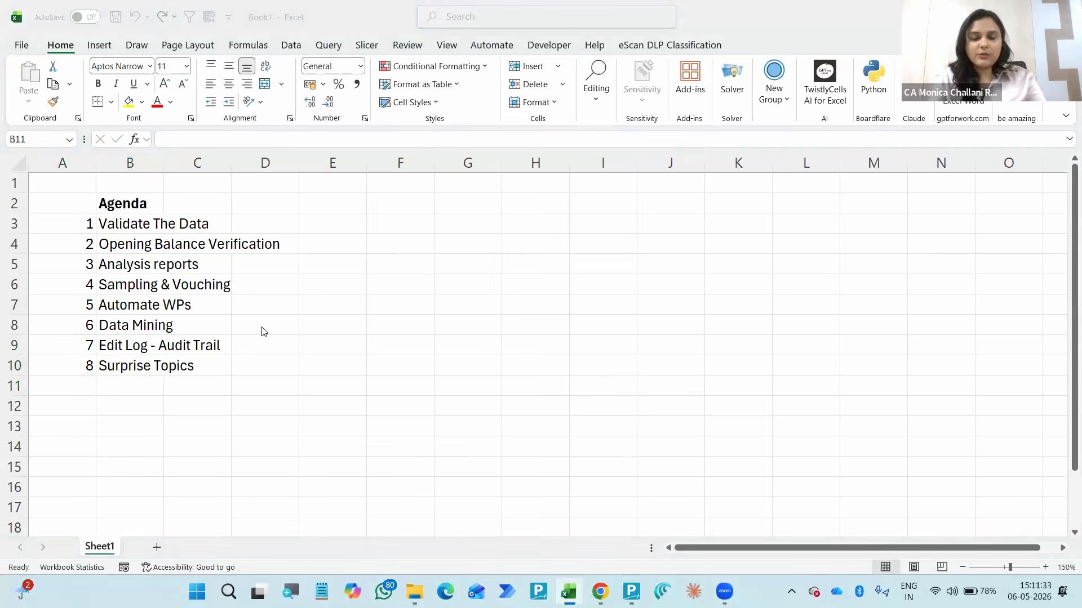
key("alt+Tab")
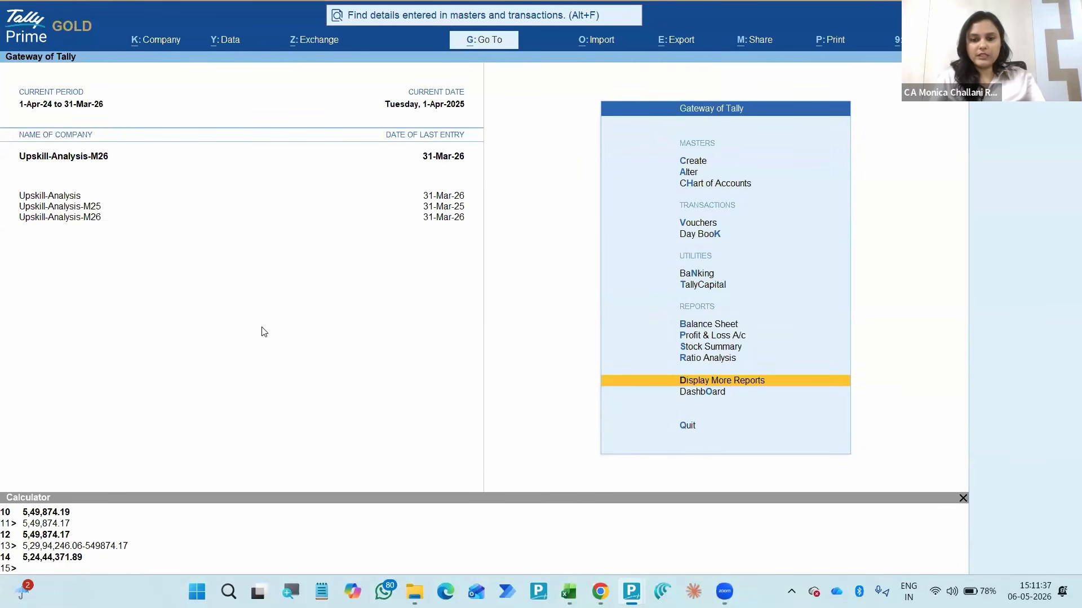
key("Up")
key("Up")
key("Up")
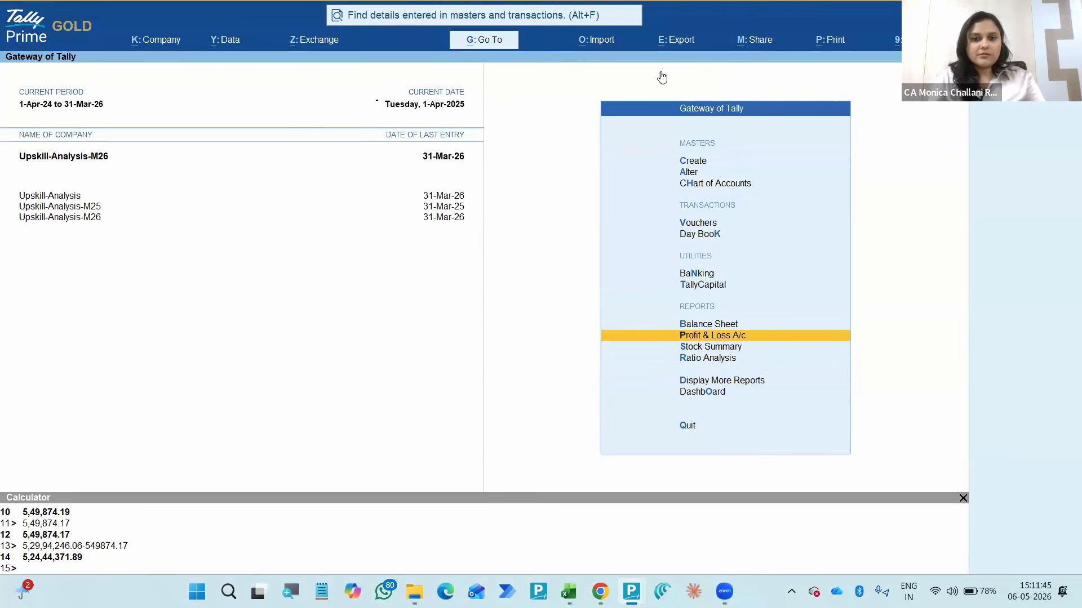
key("alt+g")
type("Statis")
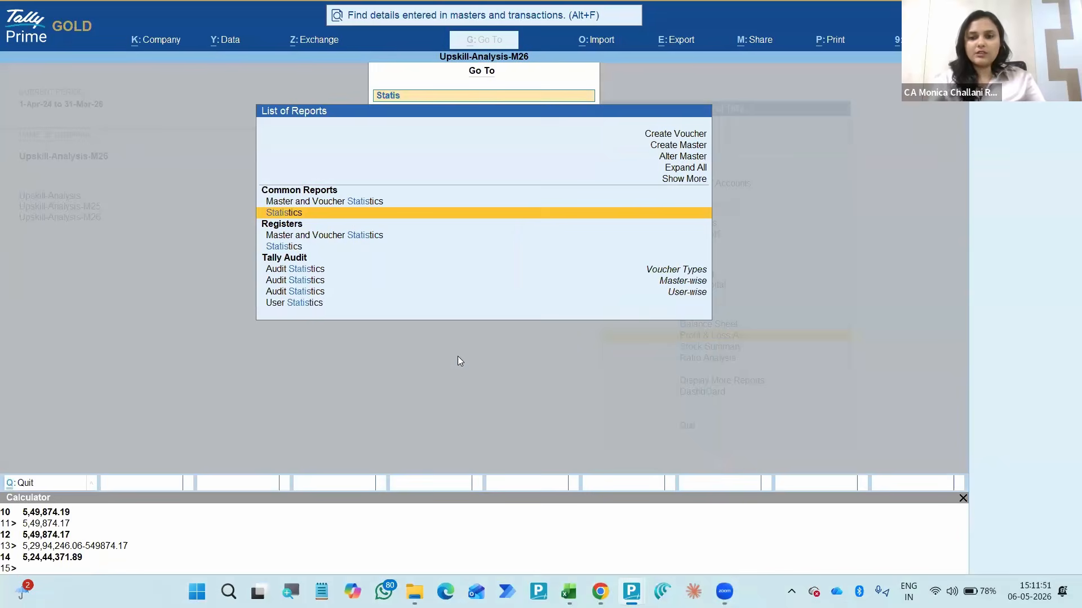
key("Return")
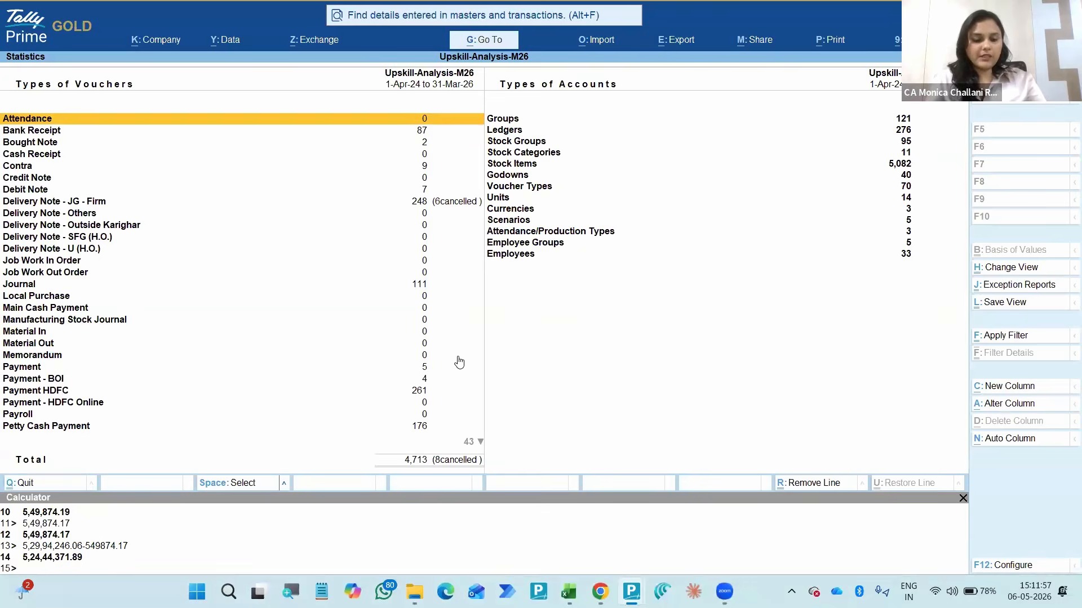
- Add a comparison column for the company Upskill-Analysis-M25 starting 1-Apr-24, with no end date
key("alt+c")
key("Up")
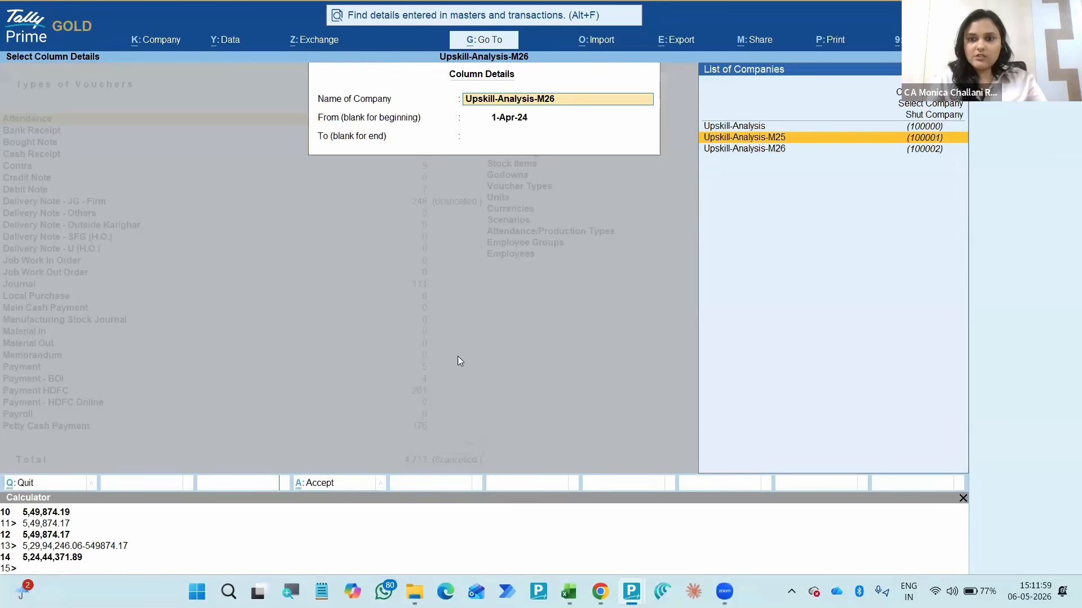
key("Return")
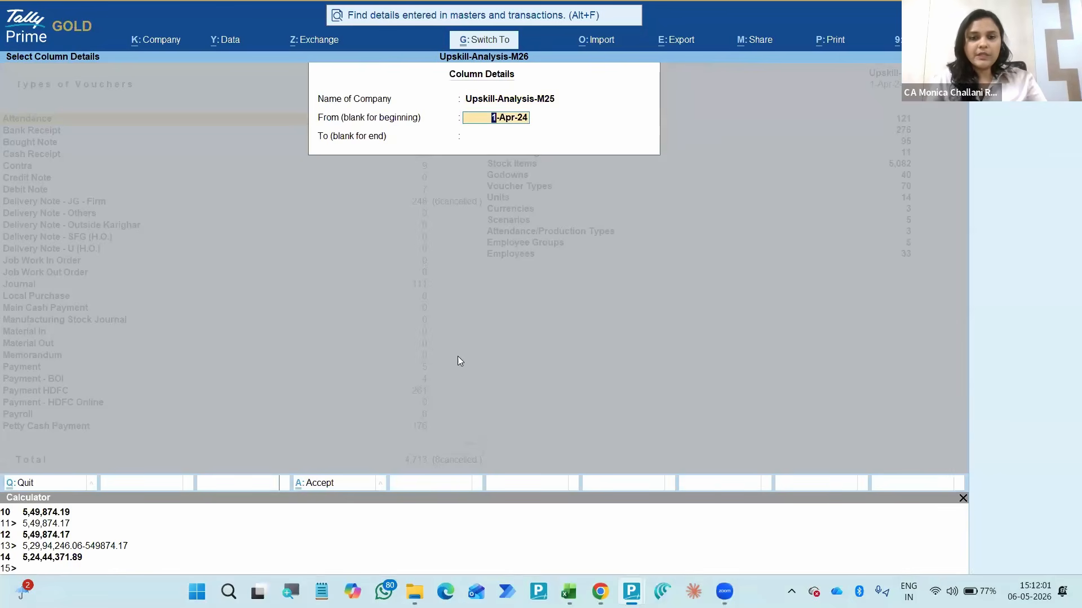
key("Return")
key("Return")
- Compare the voucher-type and account-type counts of the two companies throughout the Statistics report
key("Right")
key("Right")
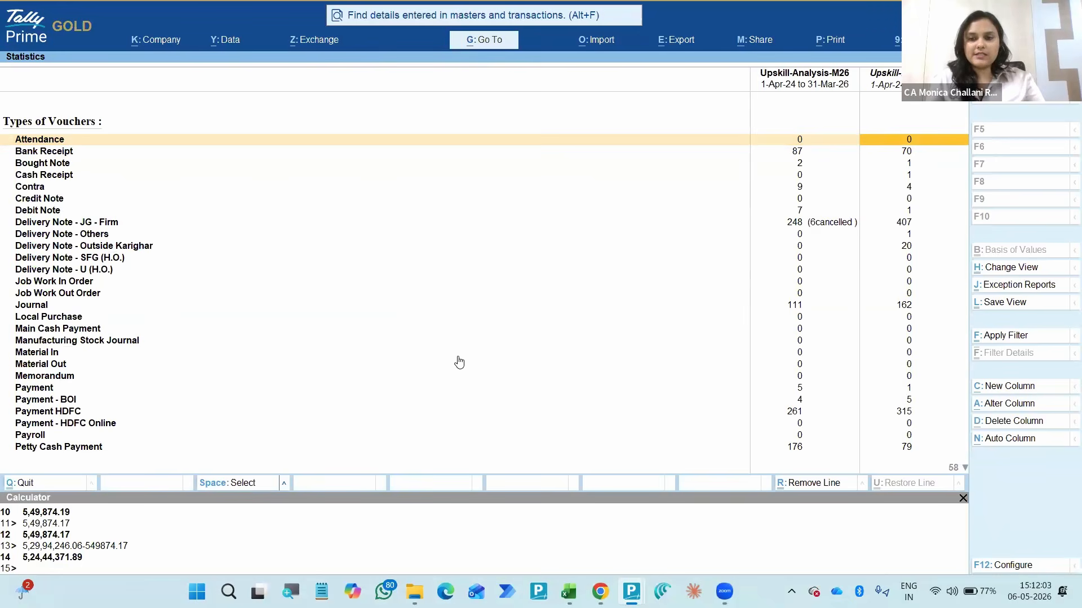
key("Down")
key("Left")
key("Down")
key("Down")
key("Down")
key("Down")
key("Down")
key("Down")
key("Down")
key("Down")
key("Down")
key("Down")
key("Down")
key("Down")
key("Down")
key("Down")
key("Down")
key("Down")
key("Down")
key("Down")
key("Down")
key("Down")
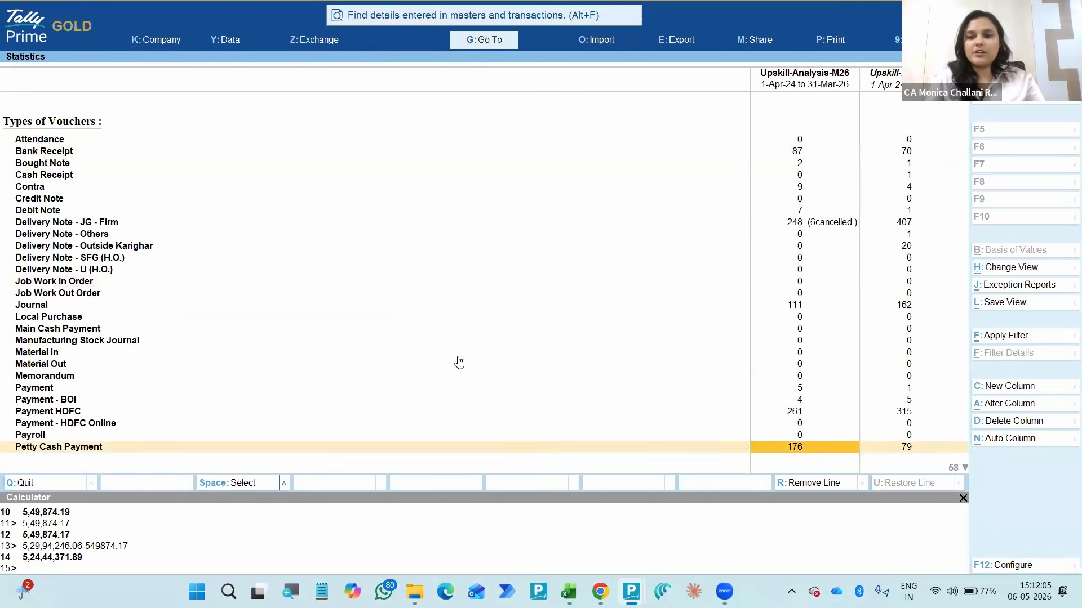
key("Down")
key("Down")
key("Down")
key("Down")
key("Down")
key("Down")
key("Down")
key("Down")
key("Down")
key("Down")
key("Down")
key("Down")
key("Down")
key("Down")
key("Down")
key("Down")
key("Down")
key("Down")
key("Down")
key("Down")
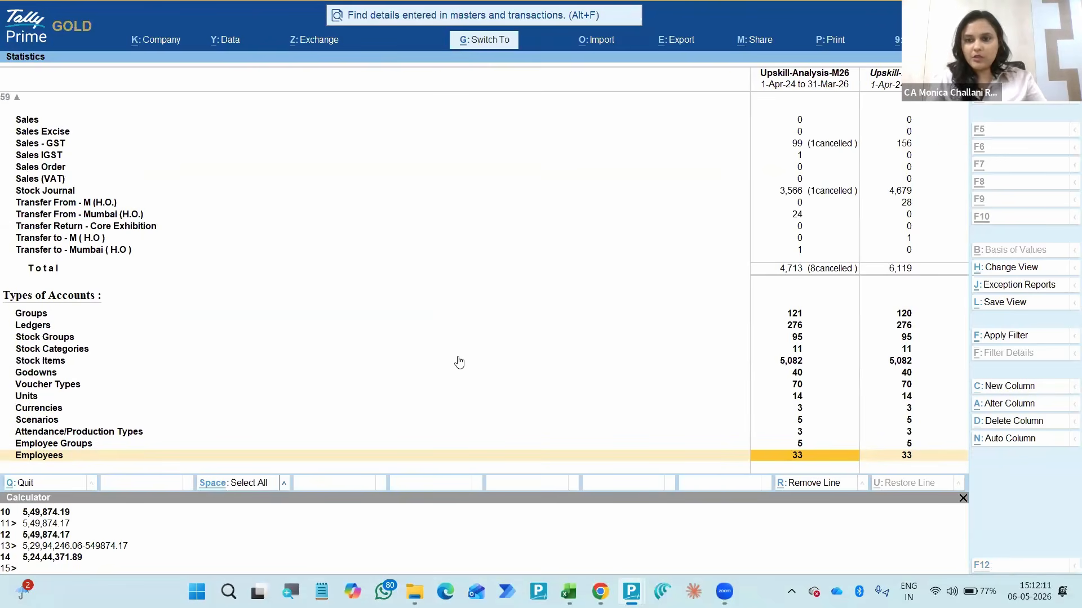
key("Down")
key("Down")
key("Down")
key("Right")
key("Down")
key("Down")
key("Down")
key("Down")
key("Down")
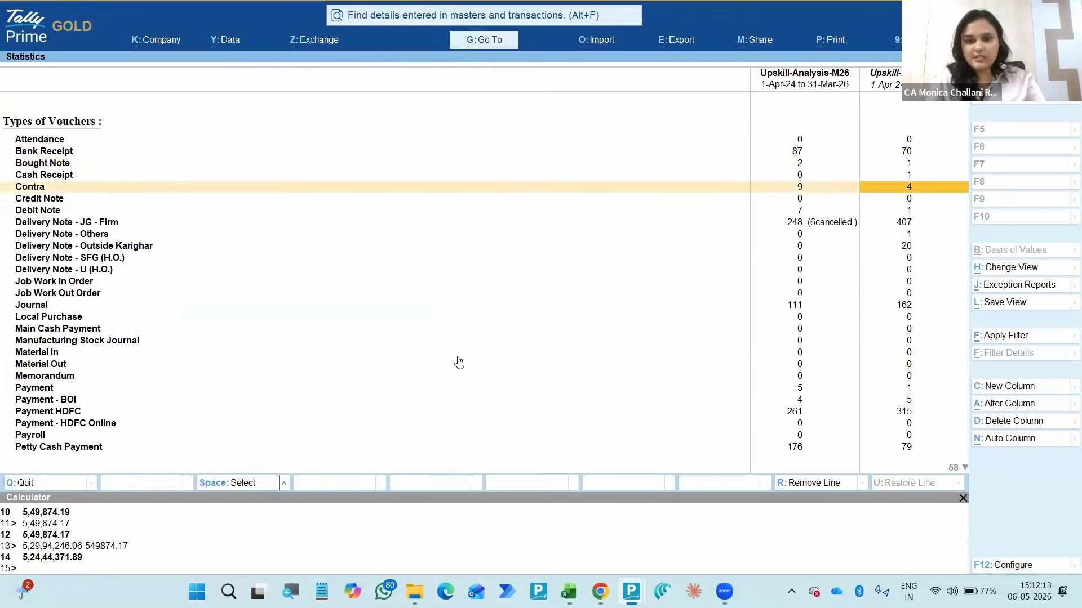
key("Left")
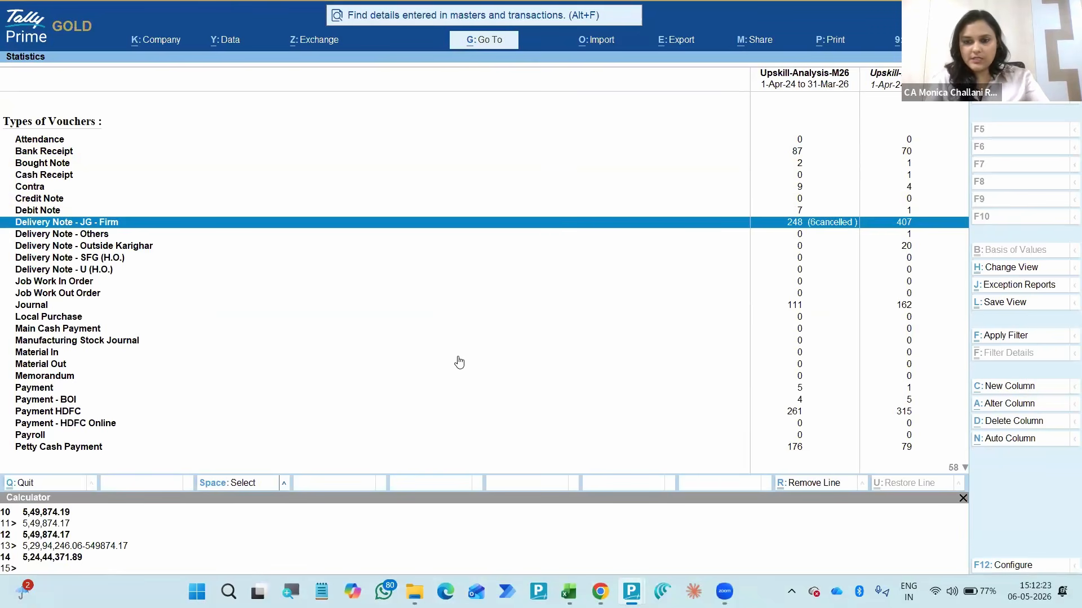
- Set the period of the Upskill-Analysis-M26 column in the Statistics report to 1-4-2025 through 31-3-26
key("space")
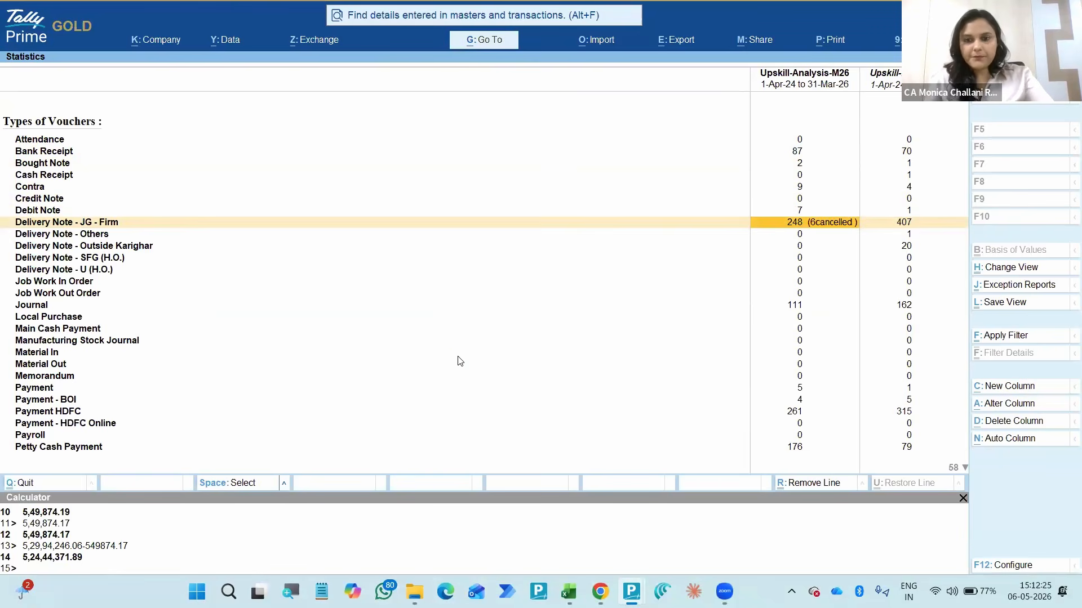
key("F2")
type("a25")
key("Return")
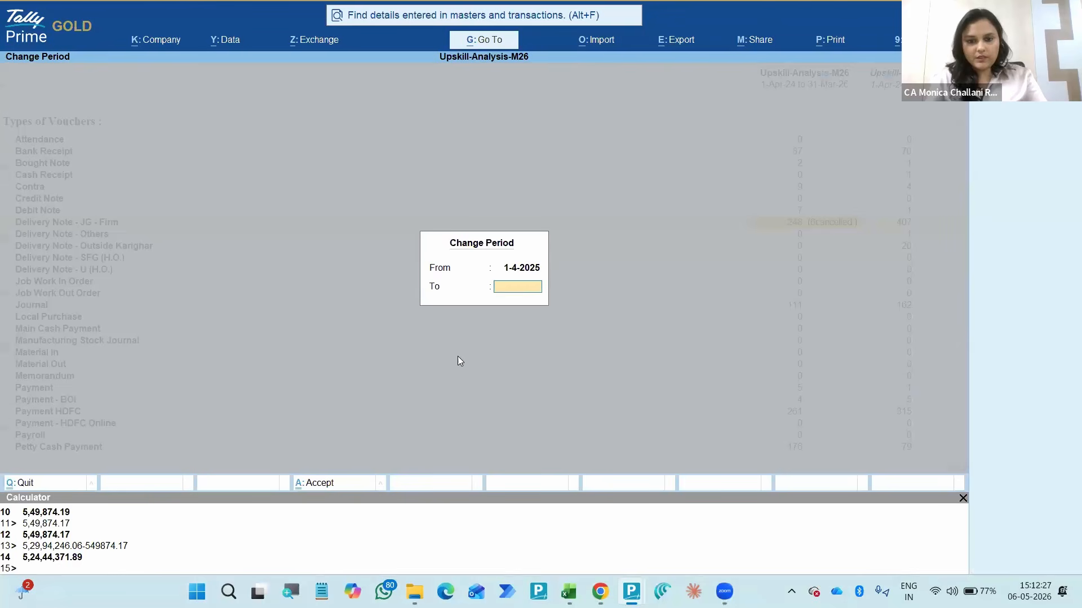
type("31-3-26")
key("Return")
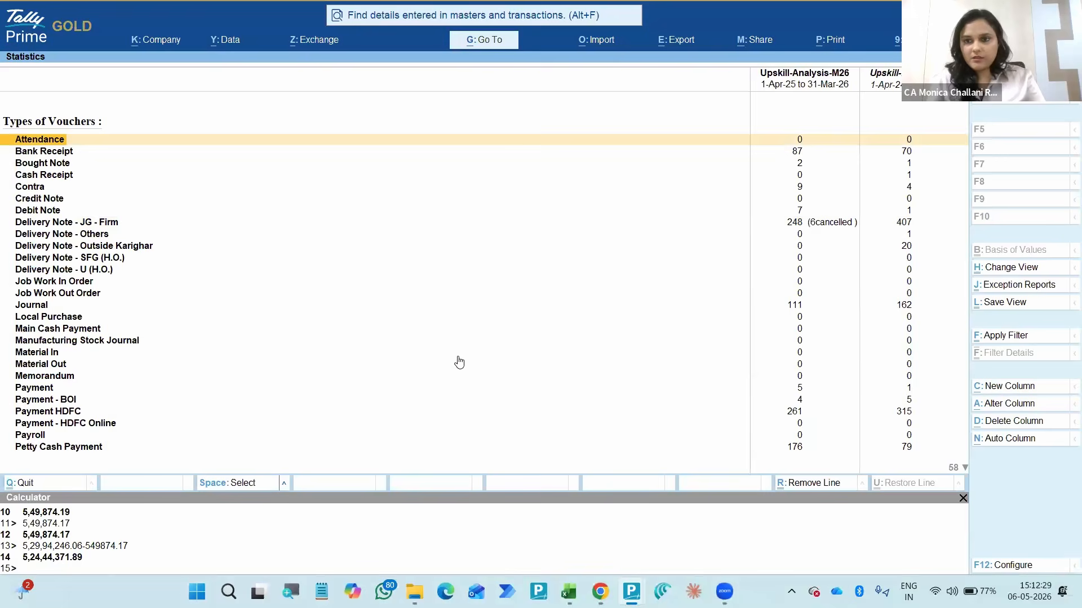
- Set the end of the Upskill-Analysis-M25 comparison column's period to m-25, keeping its existing start date
key("Right")
key("F2")
key("Return")
type("m-25")
key("Return")
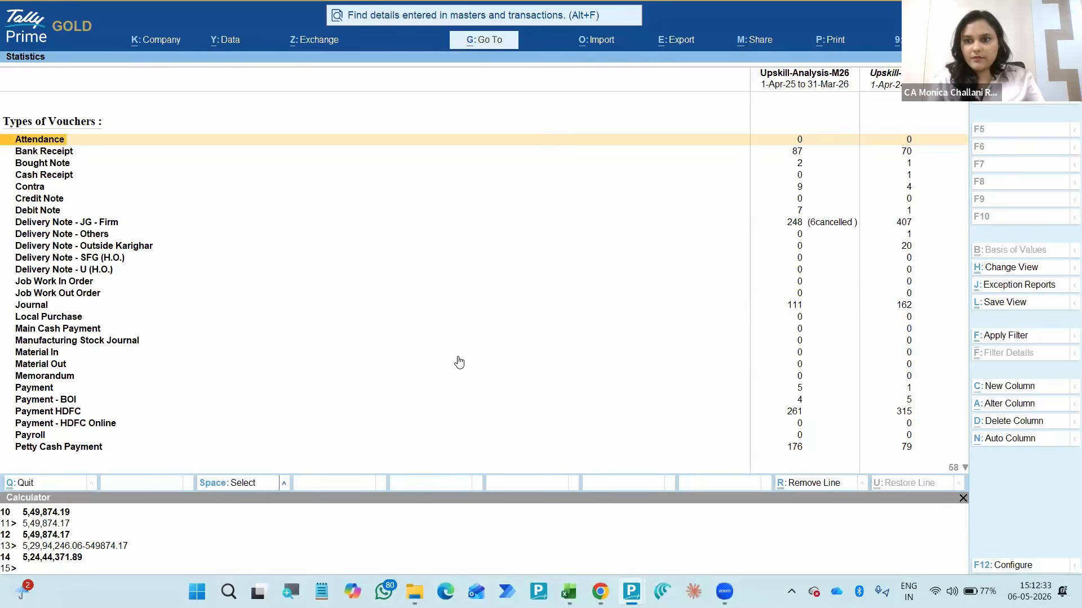
- Compare the Debit Note, Delivery Note and Journal voucher counts of the two companies
key("Right")
key("Down")
key("Down")
key("Down")
key("Down")
key("Down")
key("Up")
key("Up")
key("Up")
key("Up")
key("Down")
key("Down")
key("Down")
key("Down")
key("Down")
key("Down")
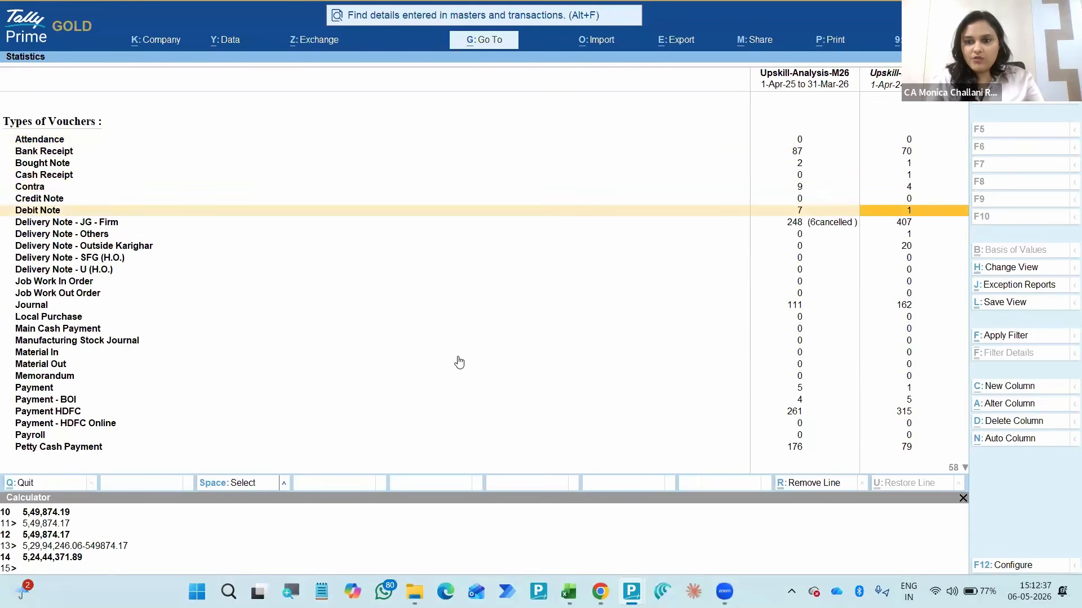
key("Left")
key("Right")
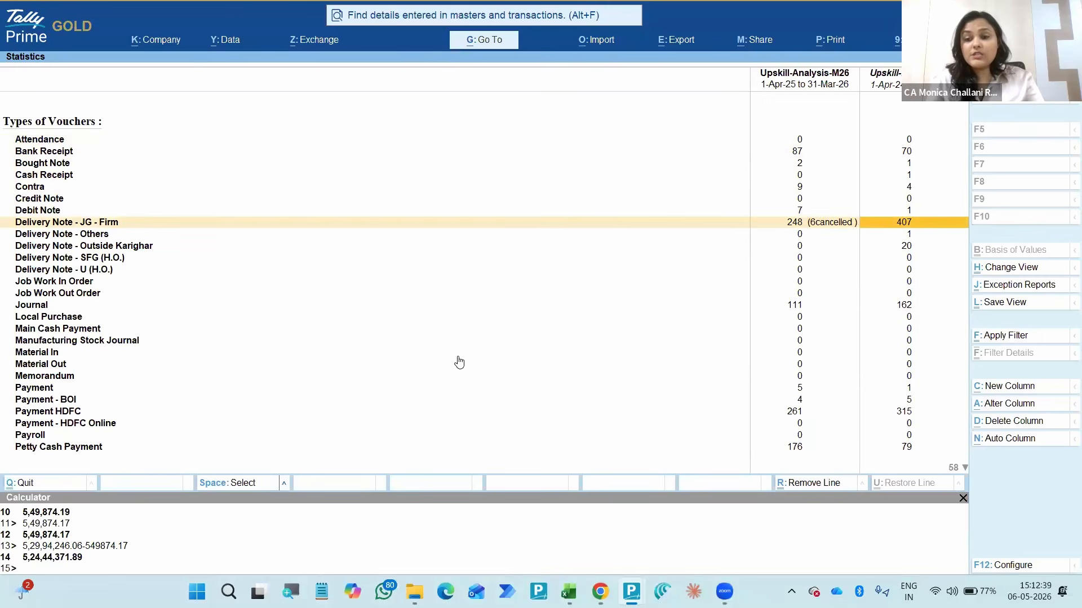
key("Down")
key("Down")
key("Down")
key("Down")
key("Down")
key("Down")
key("Down")
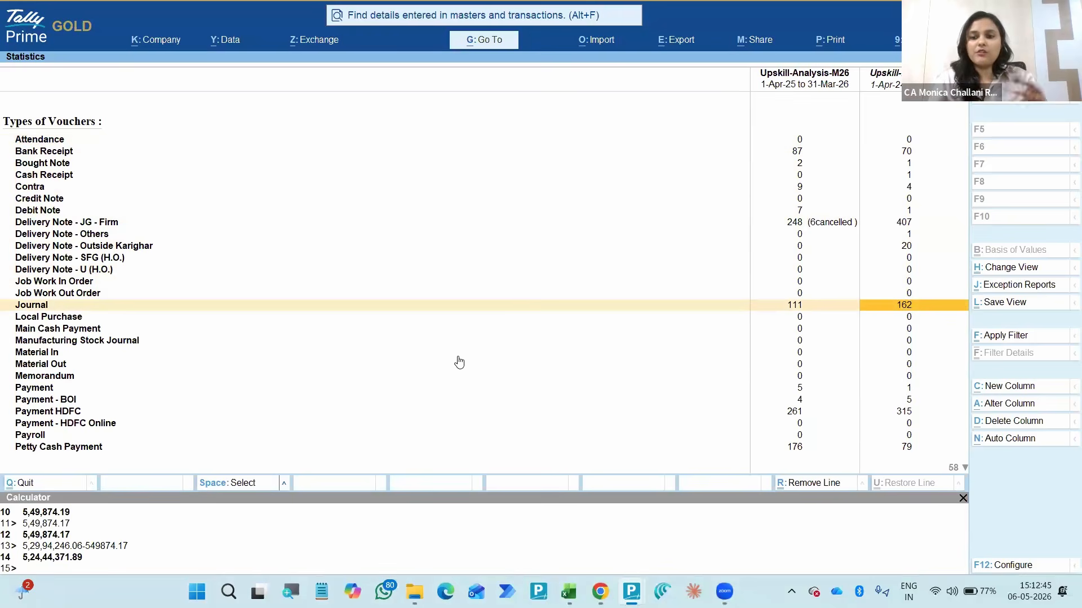
key("Down")
key("Down")
key("Down")
key("Down")
key("Down")
key("Down")
key("Down")
key("Down")
key("Down")
key("Down")
key("Down")
key("Down")
key("Down")
key("Down")
key("Down")
key("Down")
key("Down")
key("Down")
key("Down")
key("Down")
key("Down")
key("Up")
key("Up")
key("Up")
key("Up")
key("Up")
key("Up")
key("Up")
key("Up")
key("Up")
key("Up")
key("Up")
key("Up")
key("Up")
key("Up")
key("Up")
key("Up")
key("Up")
key("Up")
key("Up")
key("Up")
key("Up")
key("Up")
key("Up")
key("Up")
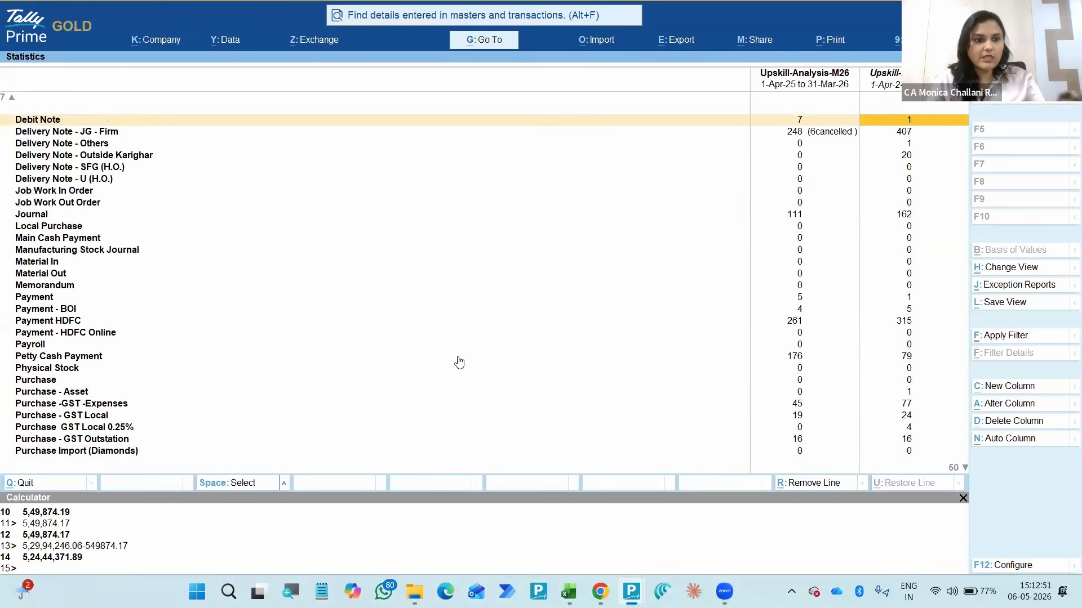
- Compare the payment, purchase, receipt note and rejection voucher counts between the two columns
key("Down")
key("Down")
key("Down")
key("Down")
key("Down")
key("Down")
key("Down")
key("Down")
key("Down")
key("Down")
key("Down")
key("Down")
key("Down")
key("Down")
key("Down")
key("Down")
key("Down")
key("Down")
key("Down")
key("Down")
key("Down")
key("Down")
key("Down")
key("Down")
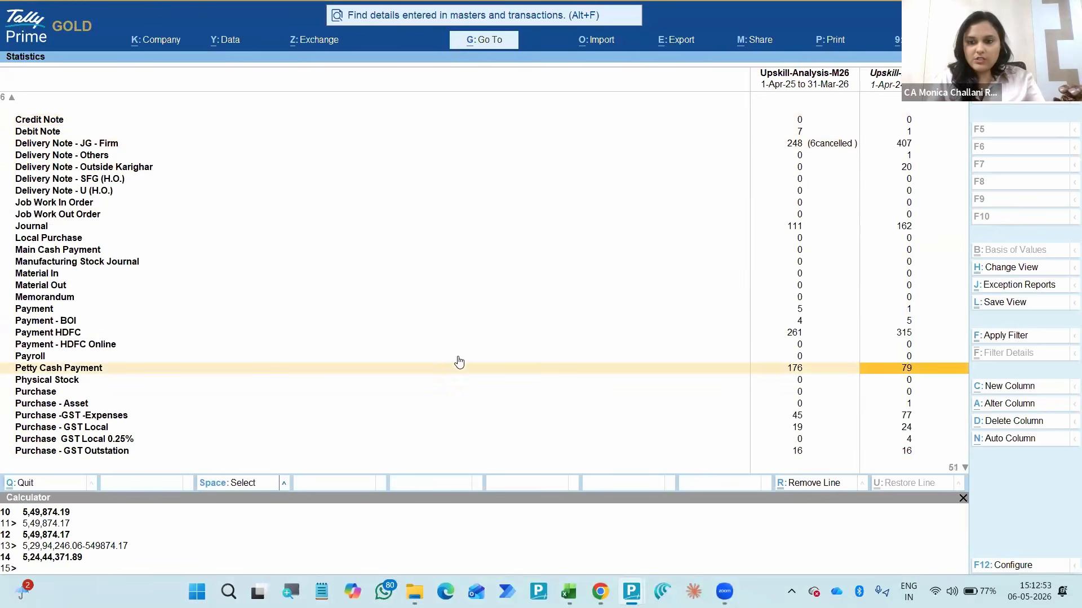
key("Up")
key("Down")
key("Down")
key("Down")
key("Down")
key("Down")
key("Down")
key("Down")
key("Down")
key("Down")
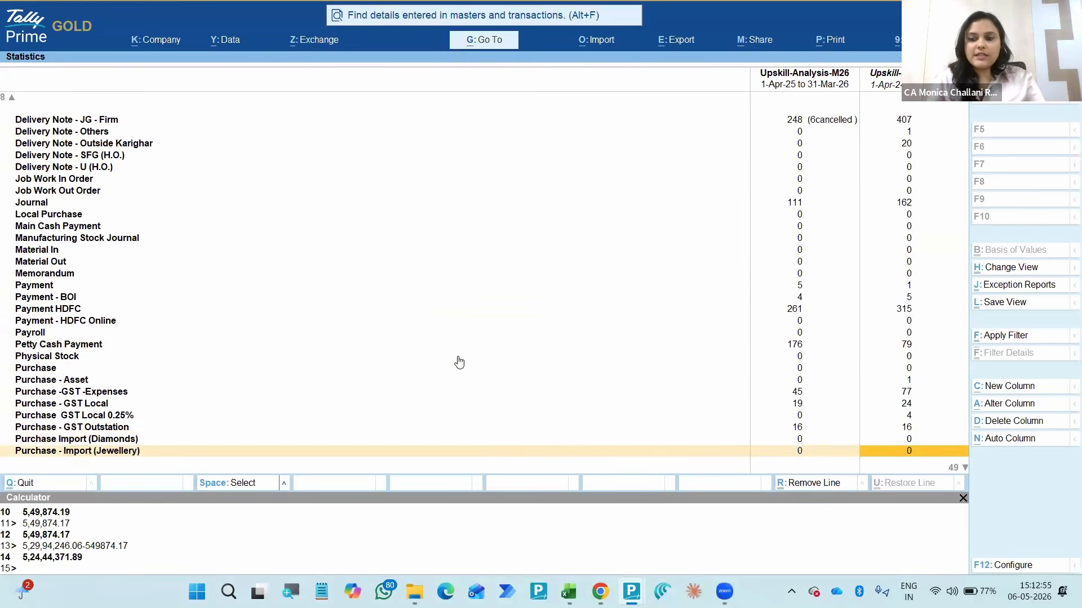
key("Down")
key("Down")
key("Down")
key("Down")
key("Down")
key("Down")
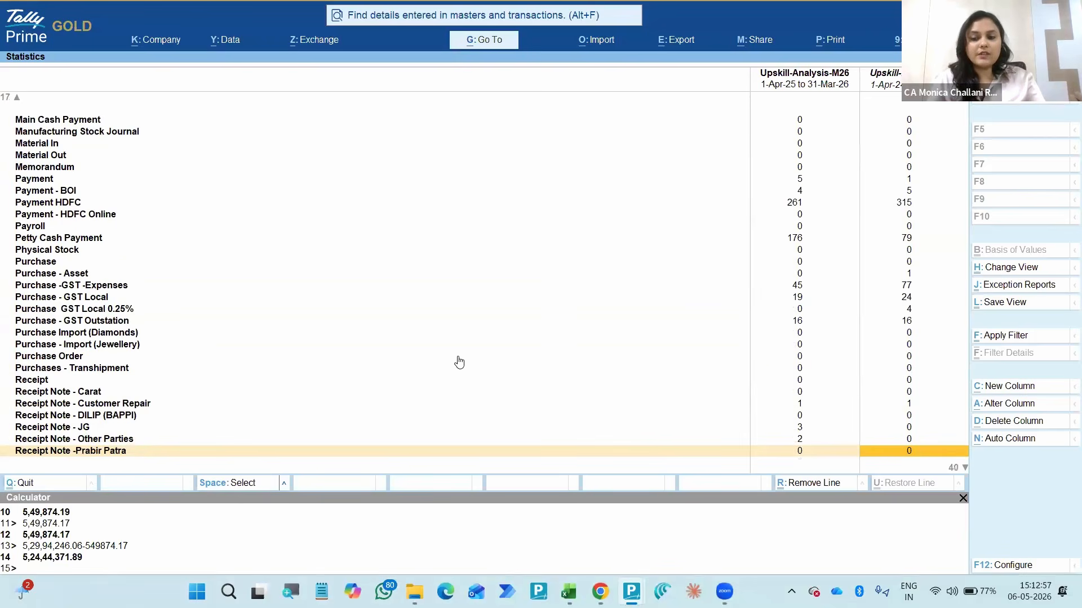
key("Down")
key("Down")
key("Down")
key("Down")
key("Down")
key("Down")
key("Down")
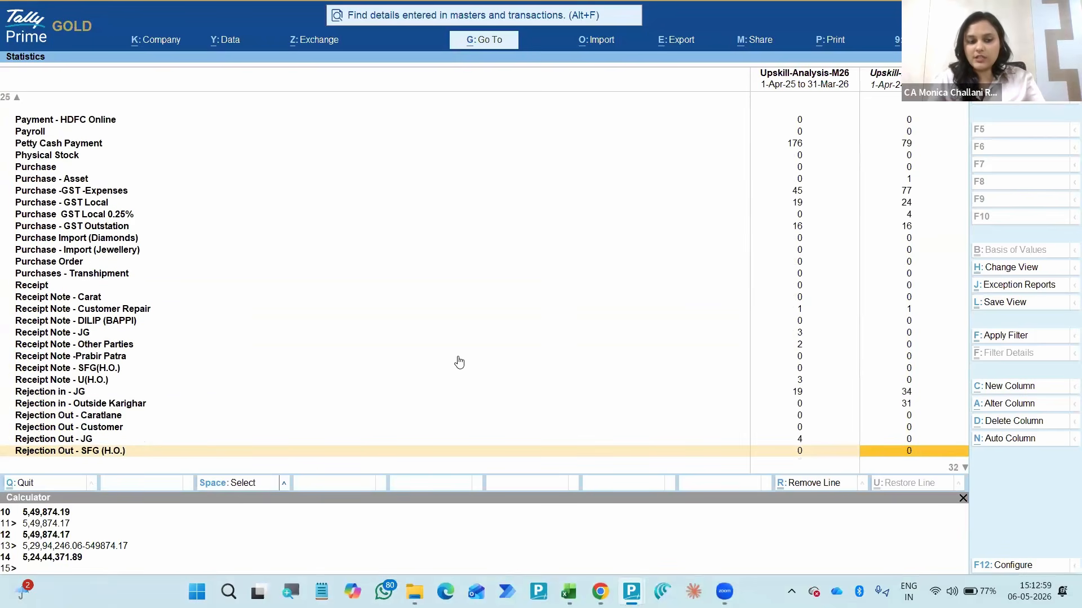
key("Down")
key("Down")
key("Down")
key("Down")
key("Down")
key("Down")
key("Down")
key("Down")
key("Down")
key("Down")
key("Down")
key("Down")
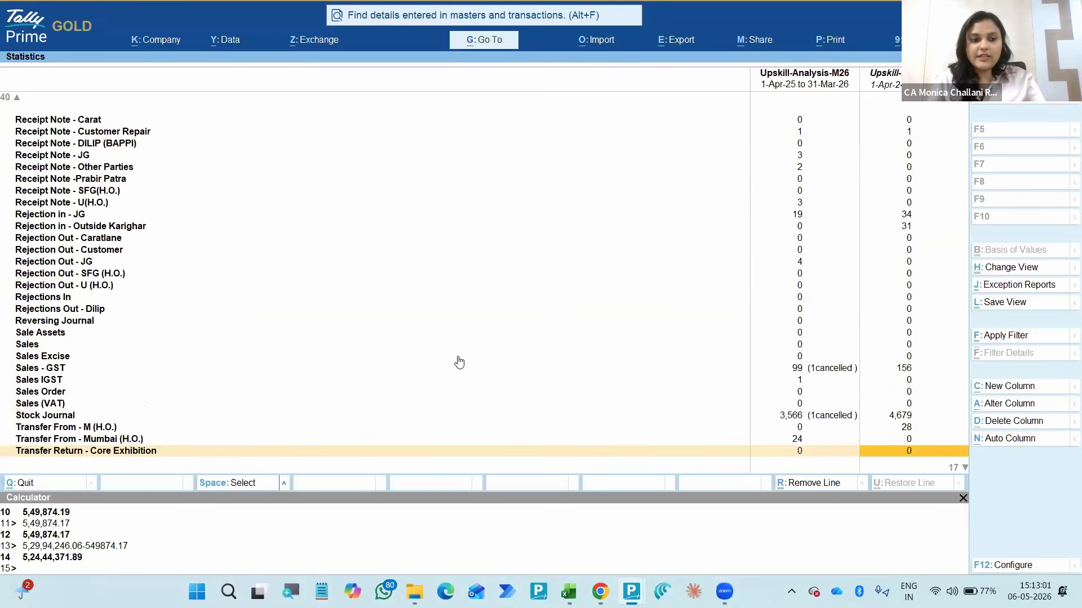
- Compare the Sales - GST and Stock Journal voucher counts of the two companies, including cancelled vouchers
key("Up")
key("Up")
key("Up")
key("Up")
key("Up")
key("Up")
key("Up")
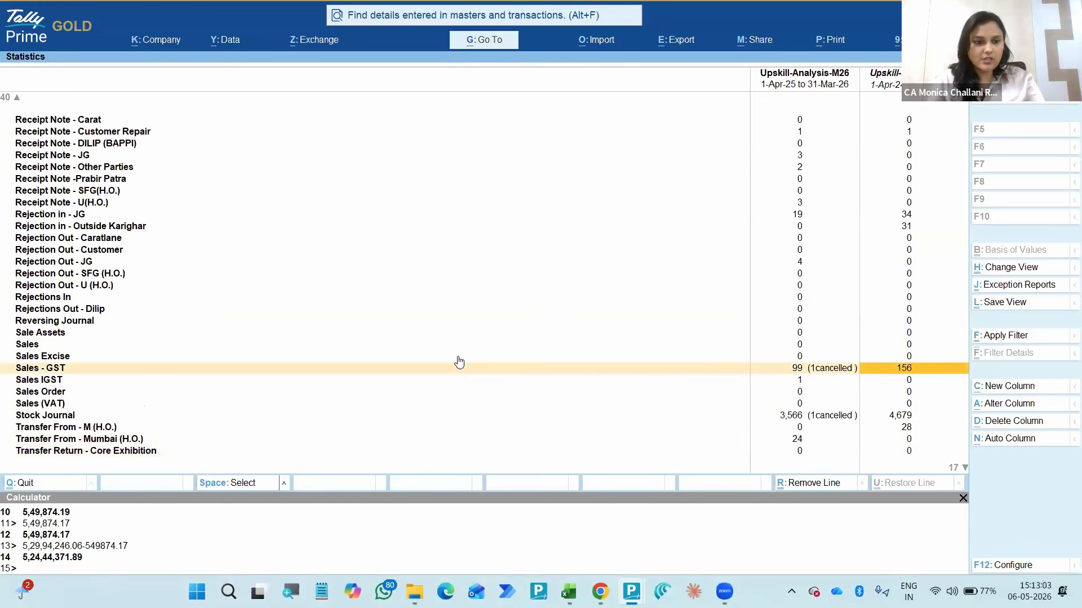
key("Down")
key("Down")
key("Down")
key("Down")
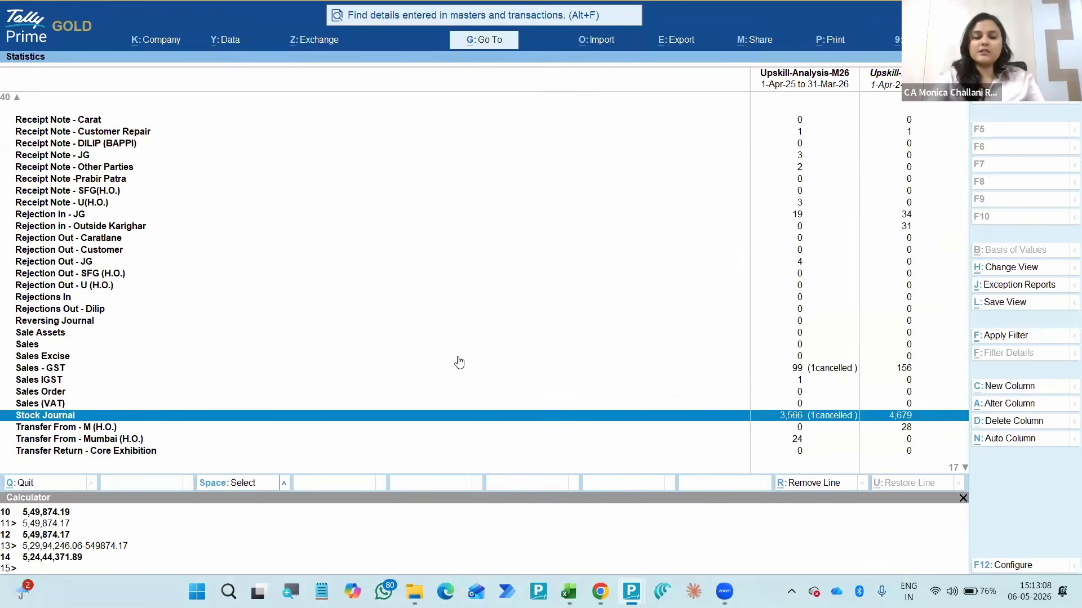
key("Up")
key("Up")
key("Up")
key("Up")
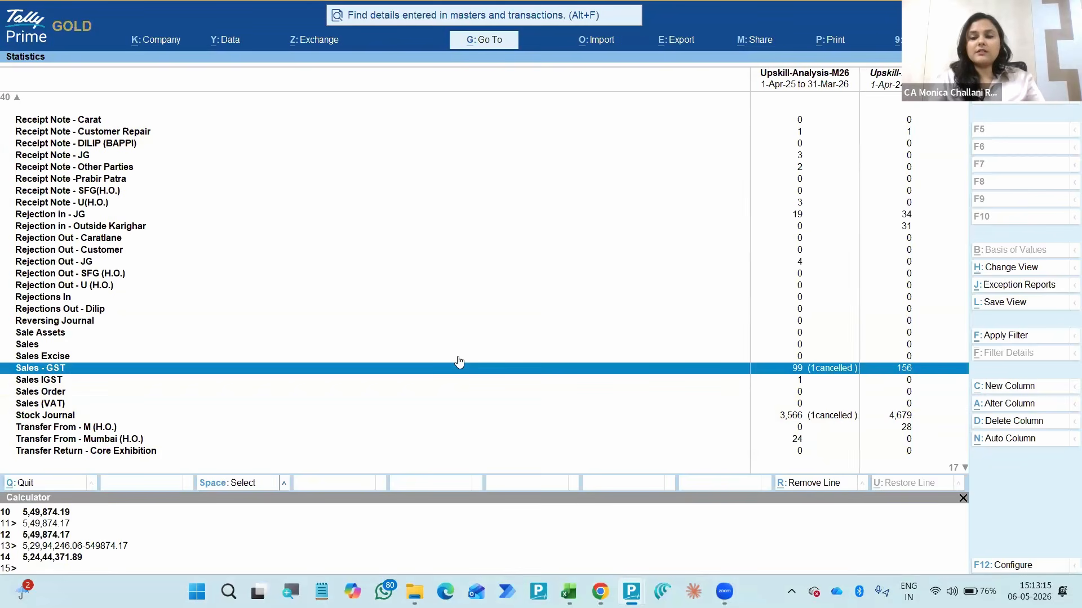
key("Right")
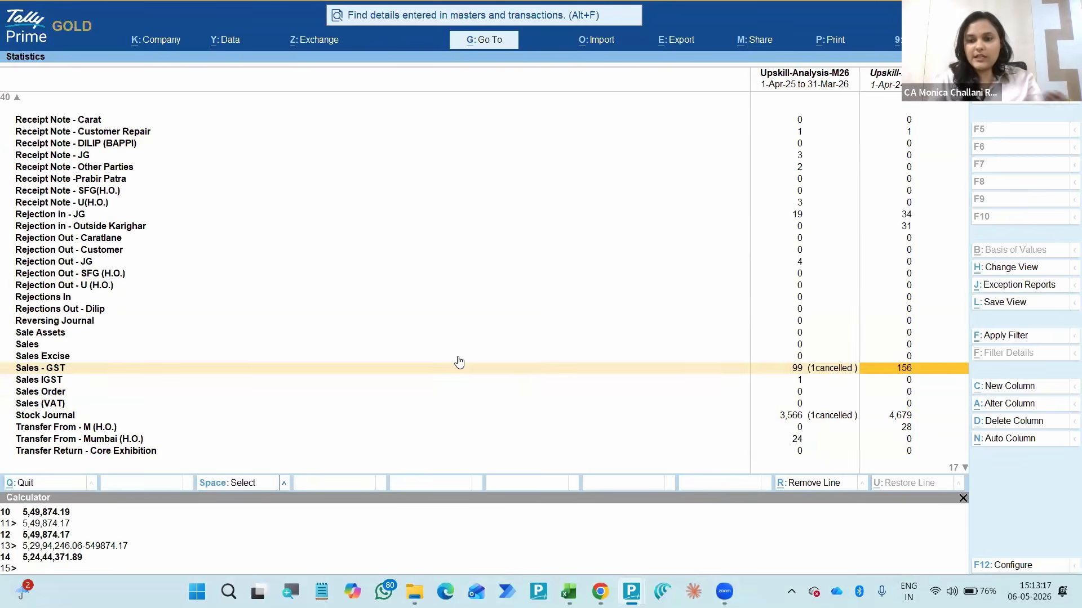
- Compare the counts under Types of Accounts for both companies, from Groups, Ledgers and Stock Items through Employees
key("Down")
key("Down")
key("Down")
key("Down")
key("Down")
key("Down")
key("Down")
key("Down")
key("Down")
key("Down")
key("Down")
key("Down")
key("Down")
key("Down")
key("Down")
key("Down")
key("Down")
key("Down")
key("Down")
key("Down")
key("Down")
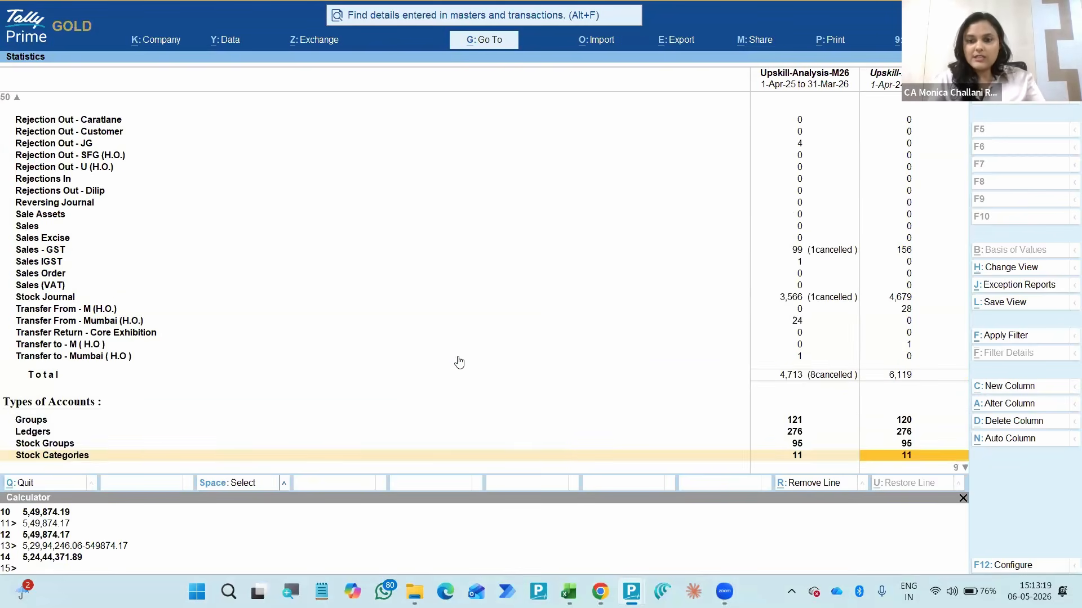
key("Up")
key("Up")
key("Up")
key("Up")
key("Up")
key("Up")
key("Up")
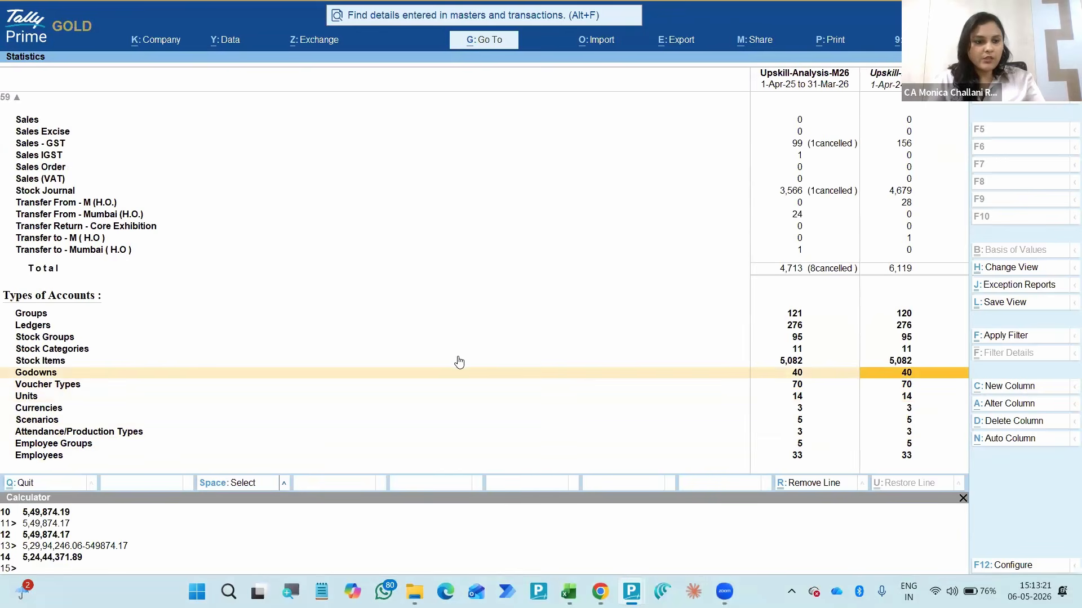
key("Up")
key("Up")
key("Down")
key("Up")
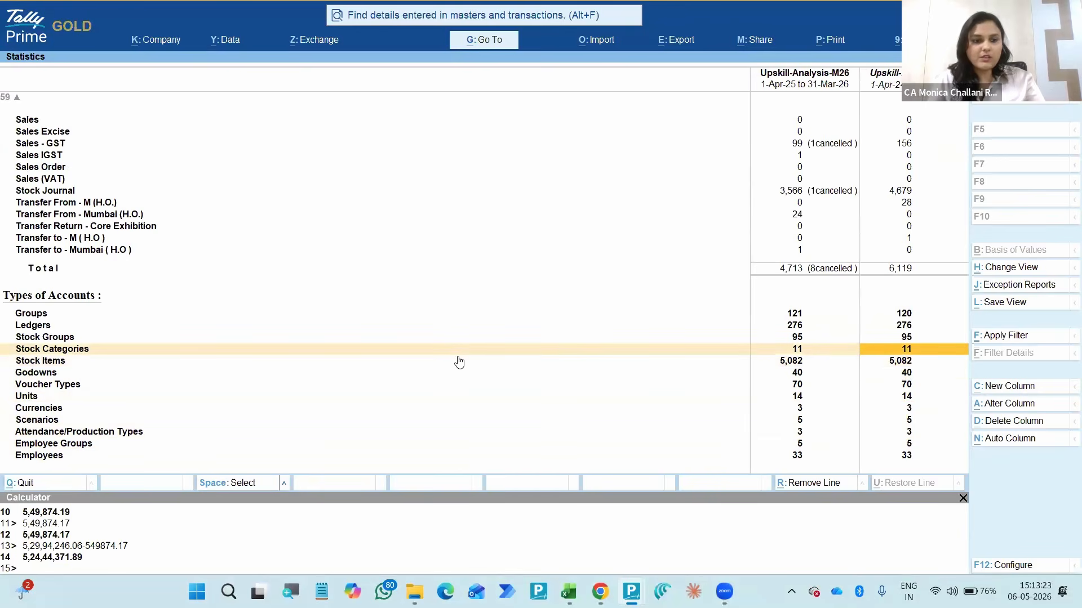
key("Down")
key("space")
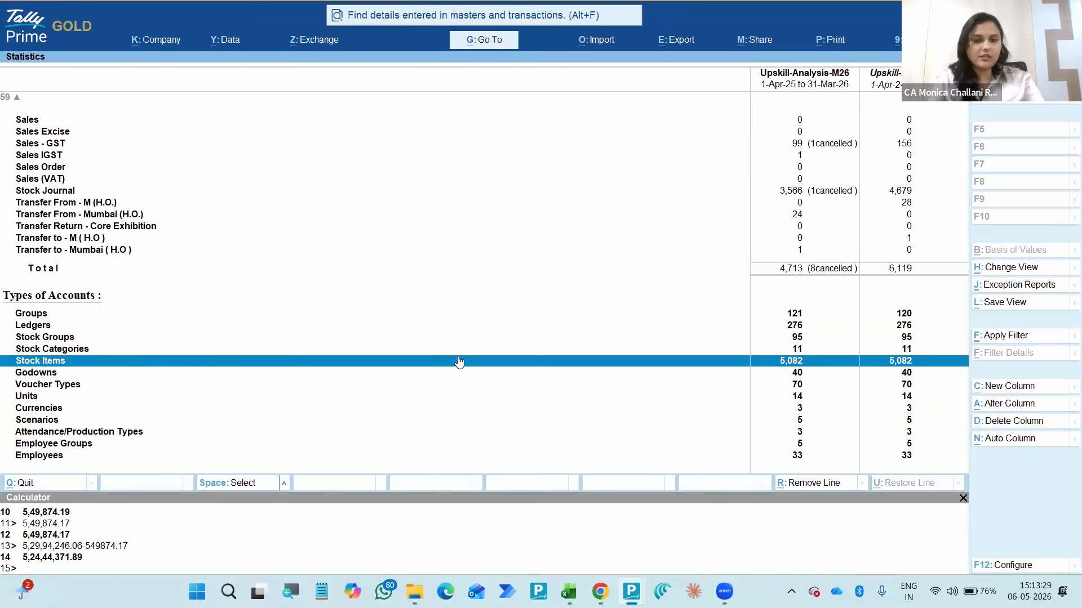
key("space")
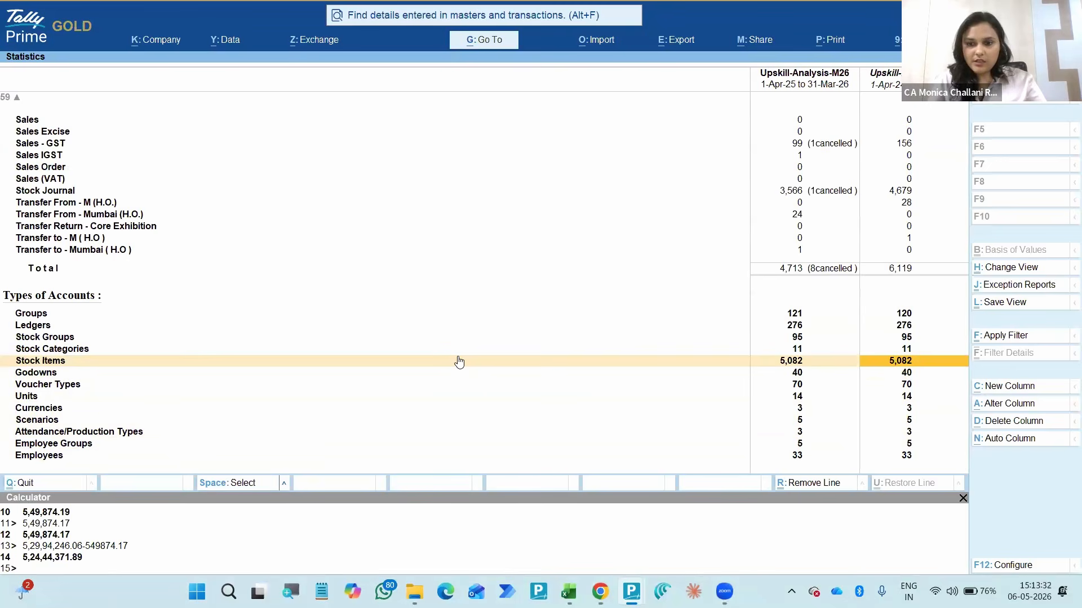
key("Up")
key("Up")
key("Up")
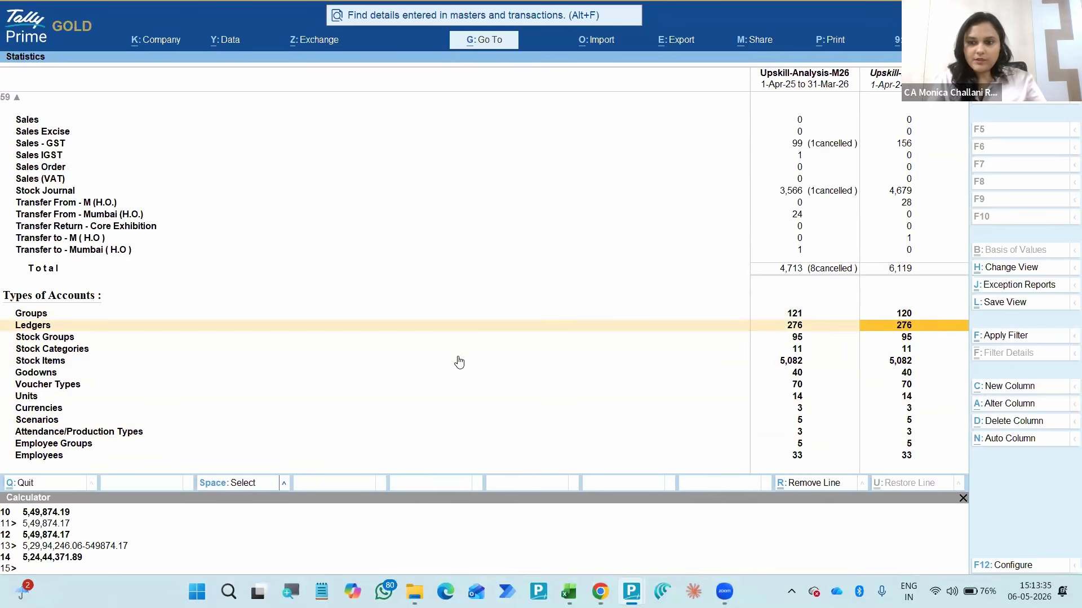
key("Down")
key("Down")
key("Down")
key("Down")
key("Down")
key("Down")
key("Down")
key("Down")
key("Down")
key("Down")
key("Down")
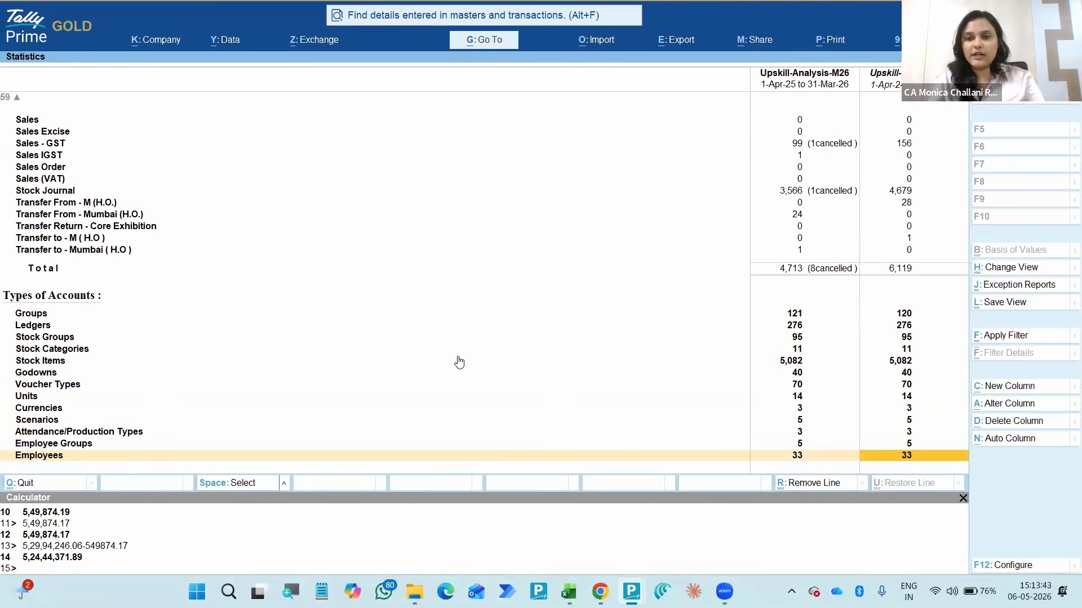
- Close the Statistics report and open the Trial Balance of Upskill-Analysis-M26
key("Escape")
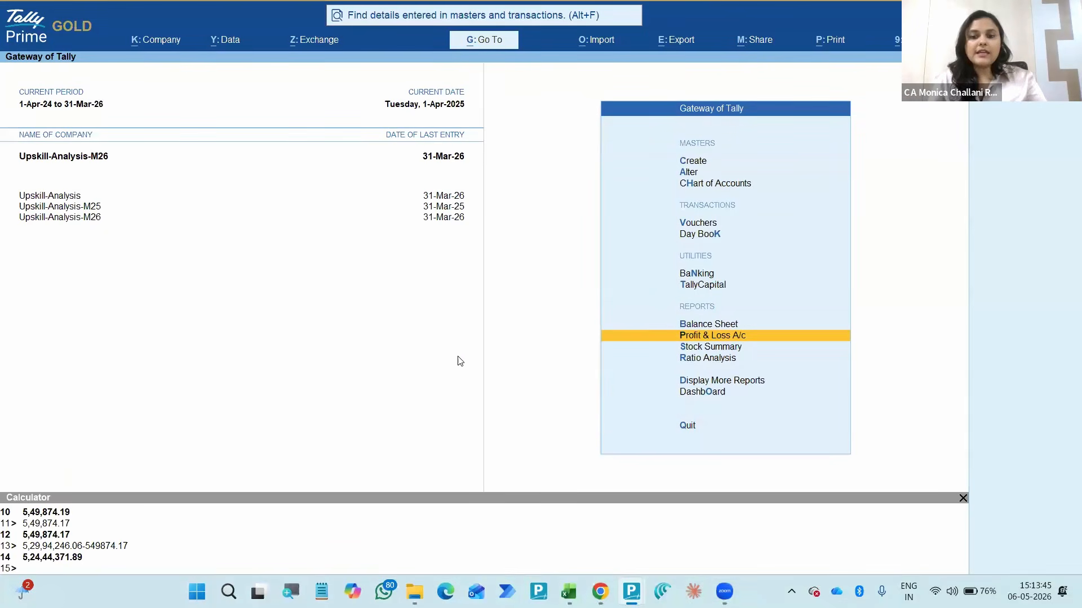
key("Down")
key("Down")
key("Down")
key("Return")
key("Return")
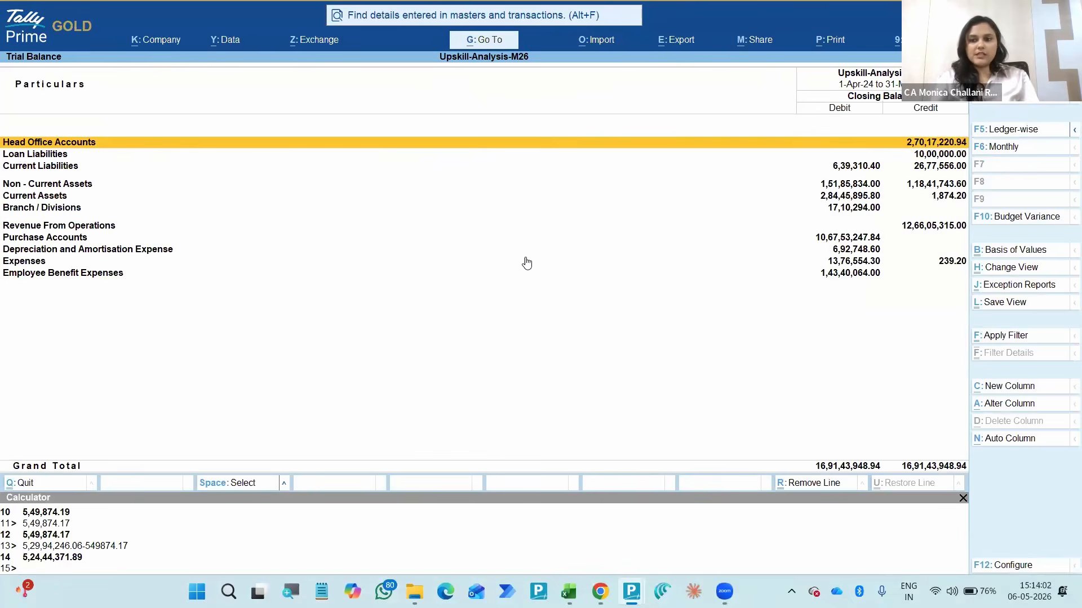
key("Down")
key("Down")
key("Down")
key("Return")
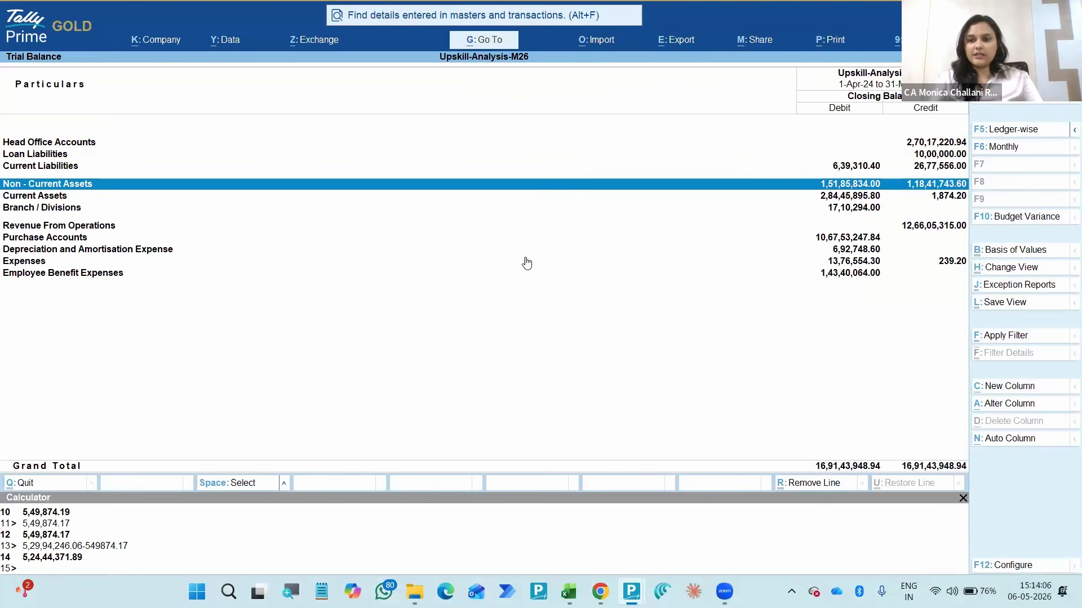
- Try to set the Trial Balance's report format to Detailed in its configuration, with group-wise grouping
key("F12")
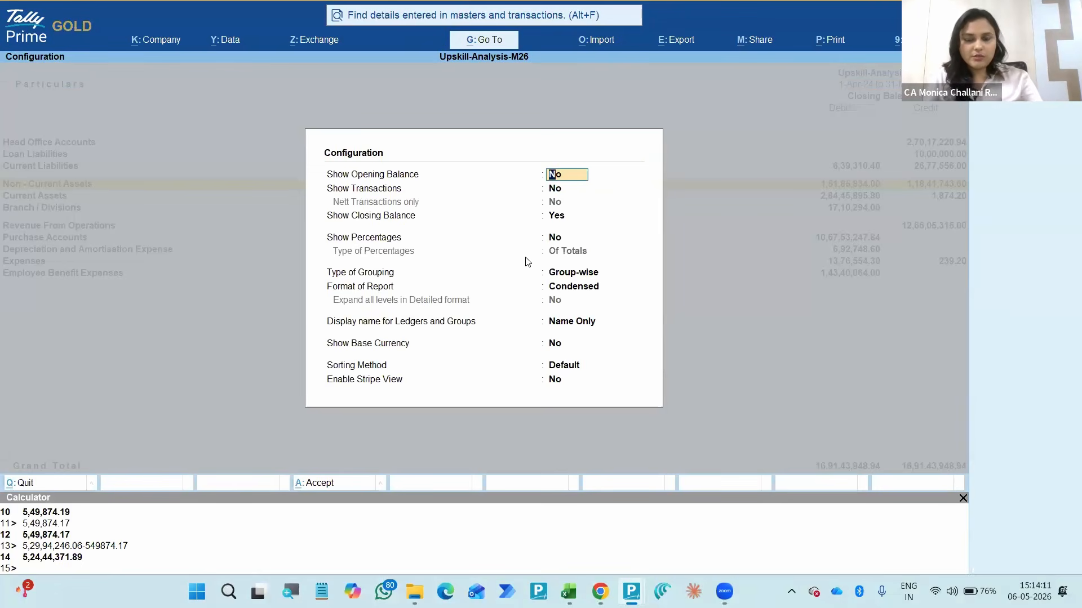
key("Down")
key("Down")
key("Down")
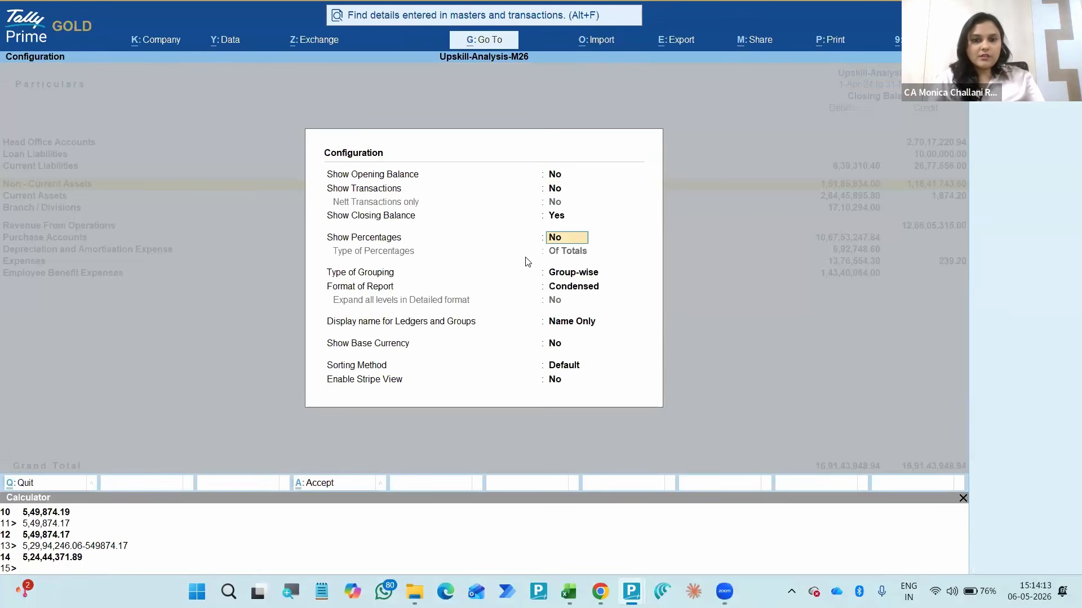
key("Up")
key("Up")
key("Up")
key("Down")
key("Down")
key("Down")
key("Down")
key("Down")
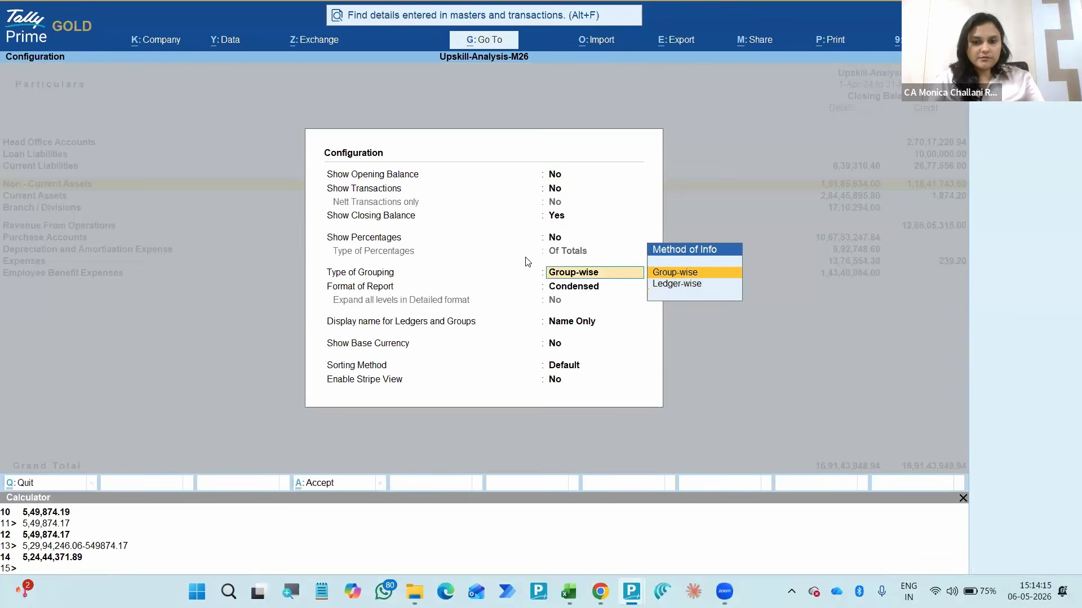
key("Up")
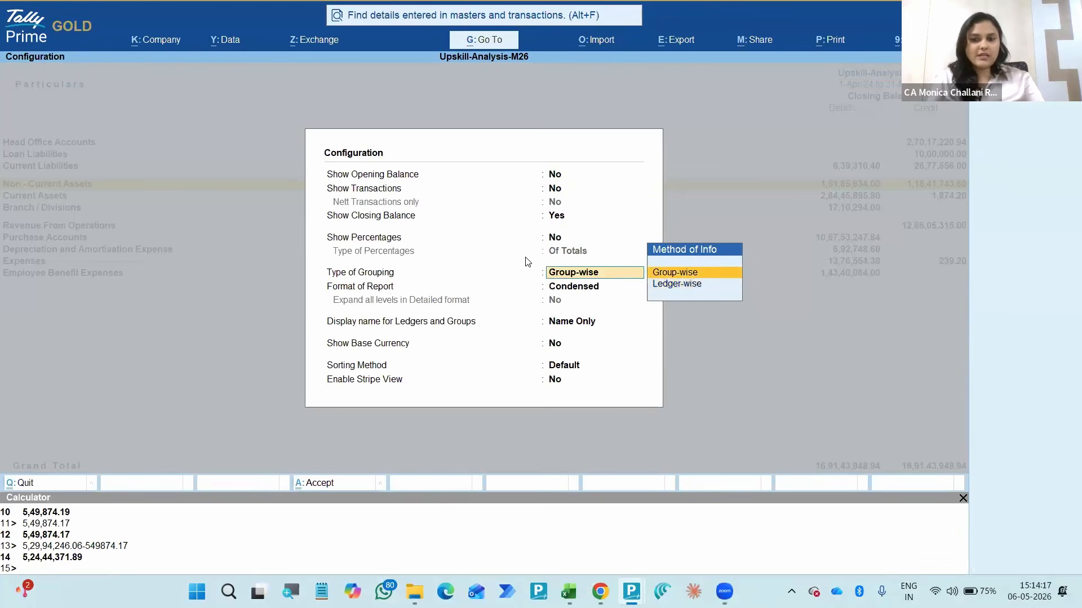
key("Return")
key("Down")
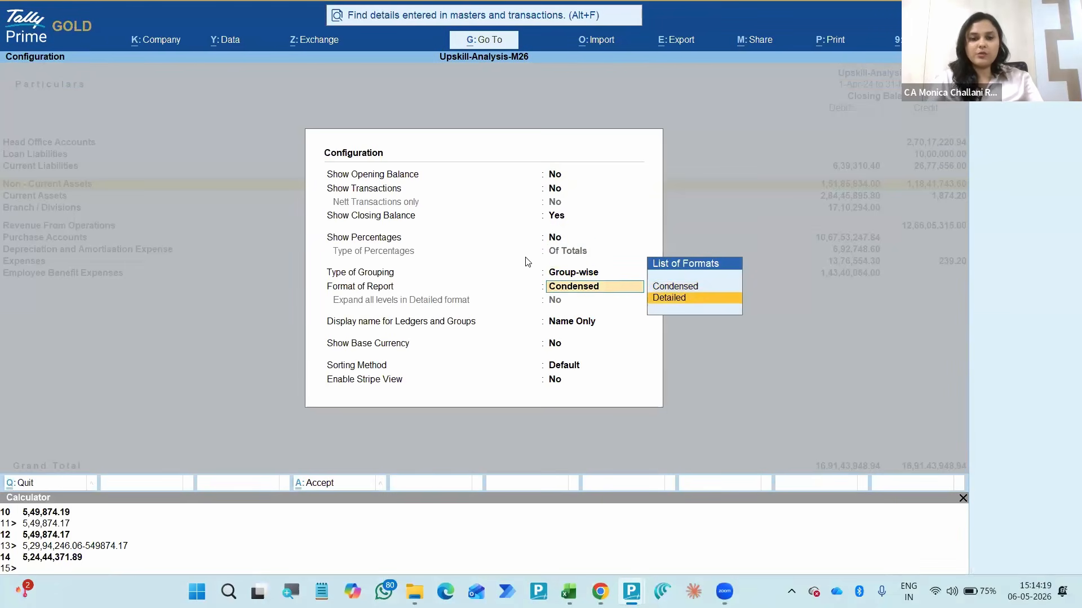
key("Return")
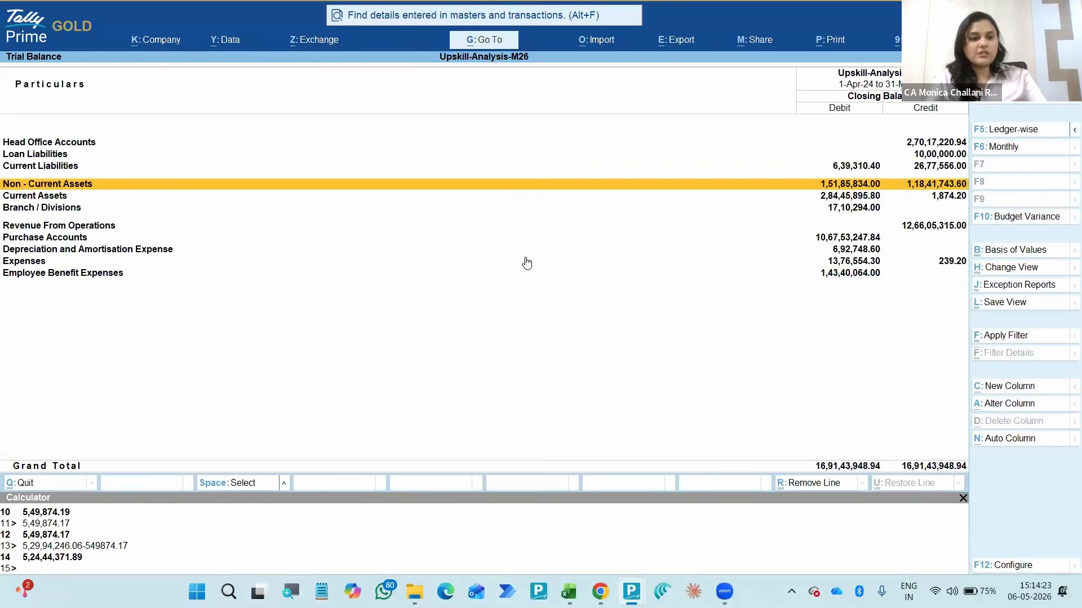
- Expand the Trial Balance to the detailed view showing the subgroups and ledgers under each main group
key("alt+F1")
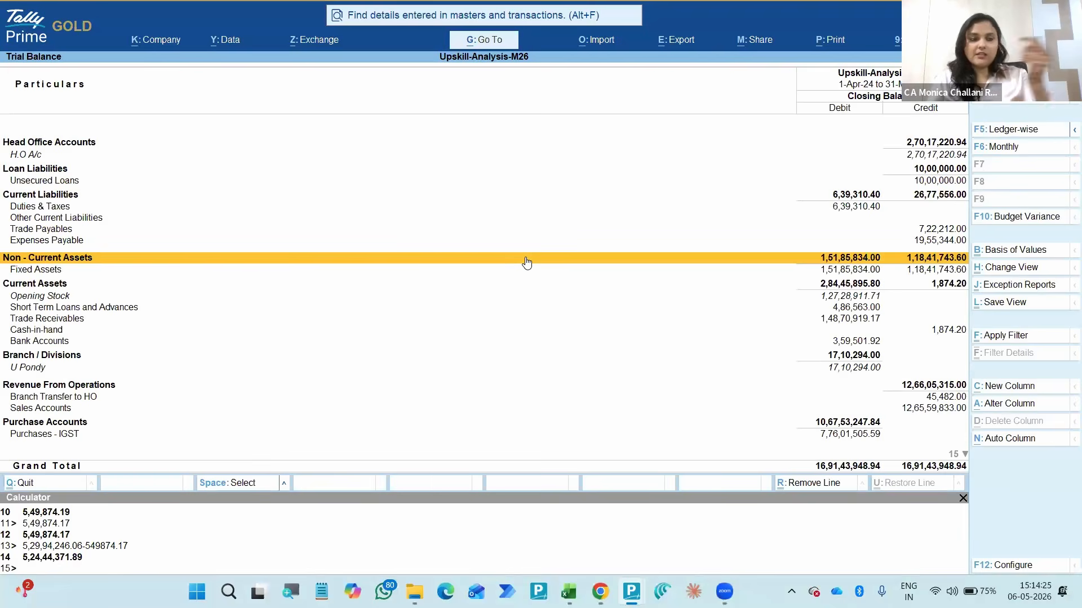
key("Up")
key("Up")
key("Up")
key("Up")
key("Up")
key("Up")
key("Up")
key("Up")
key("Up")
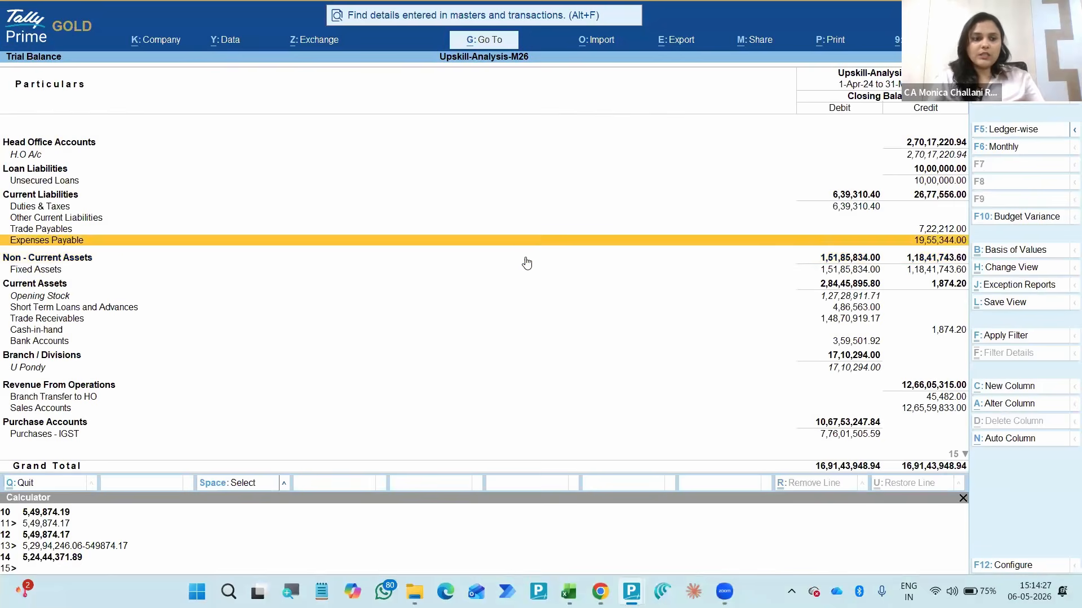
- Expand Trade Payables under Current Liabilities and its Trade Payables - Acceptances subgroup in the Trial Balance
key("Down")
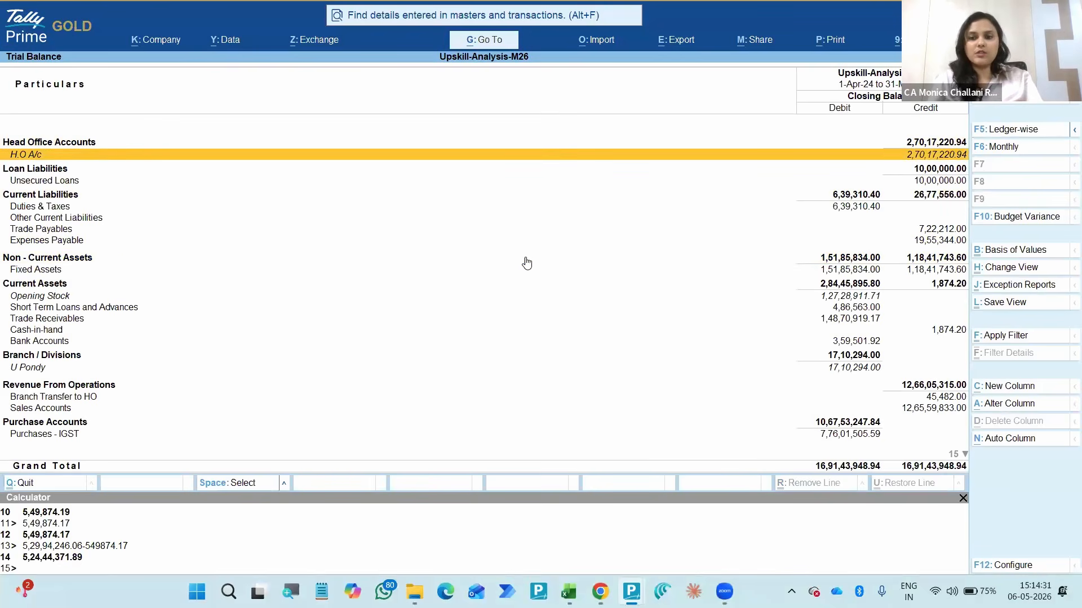
key("Down")
key("Down")
key("Down")
key("Down")
key("Down")
key("Down")
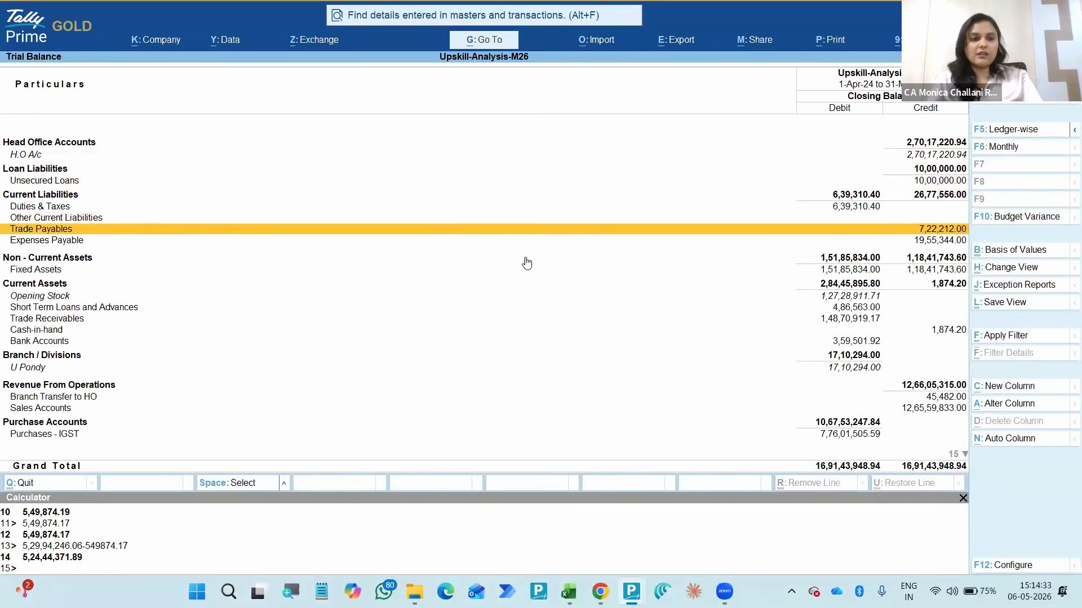
key("shift+Return")
key("Down")
key("shift+Return")
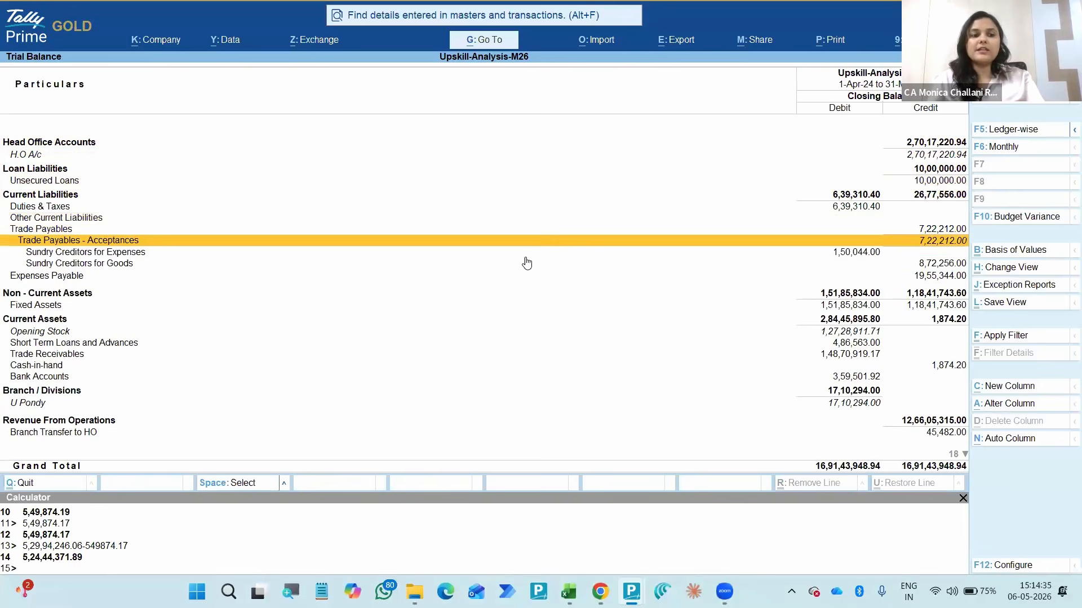
- Drill into Sundry Creditors for Expenses and Expenses Payable A/c in place, down to the Printing Charges Payable A/c ledger
key("Down")
key("shift+Return")
key("Down")
key("shift+Return")
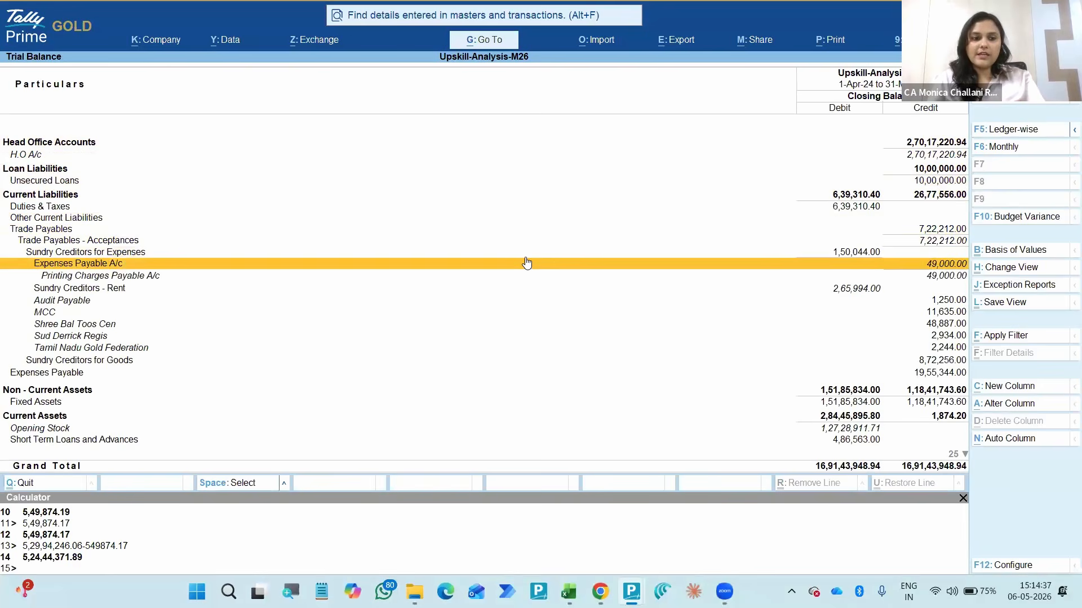
key("Down")
key("Return")
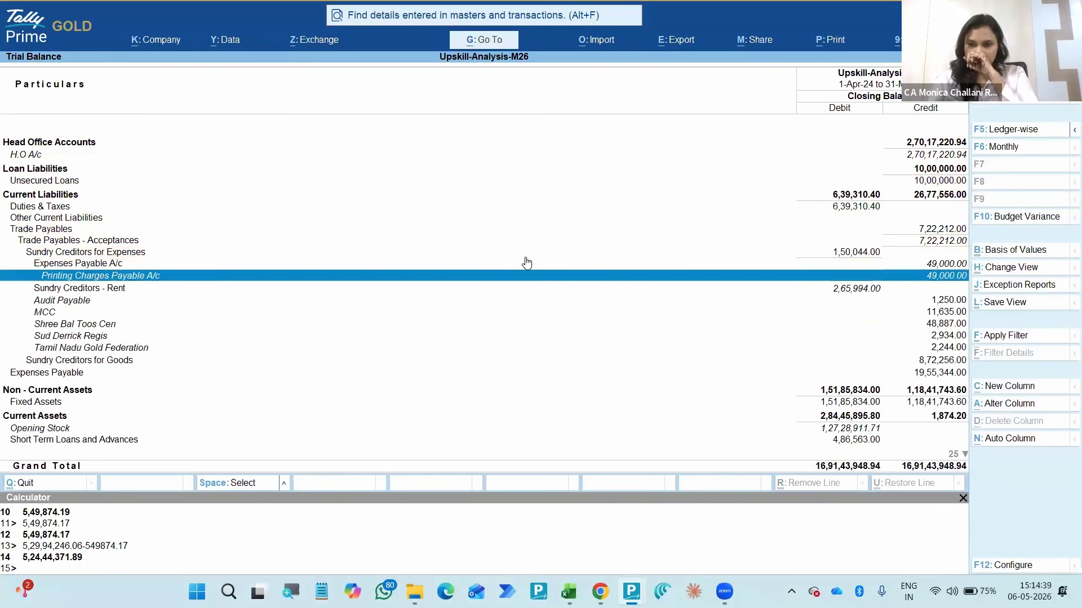
key("space")
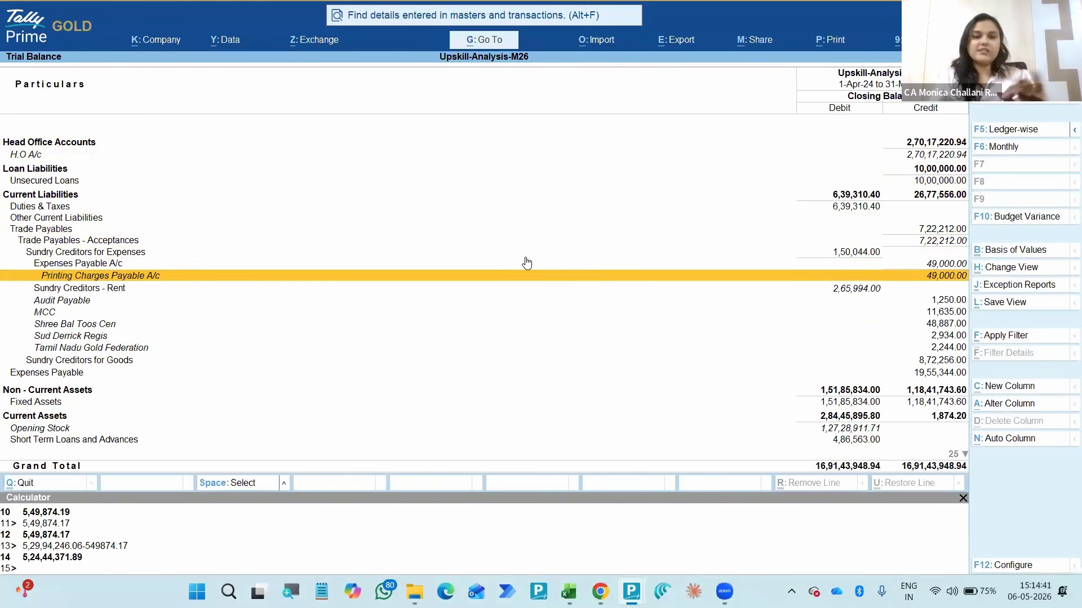
- Return to the Trade Payables group and collapse all its expanded subgroups and ledgers
key("Up")
key("Up")
key("Up")
key("Up")
key("Up")
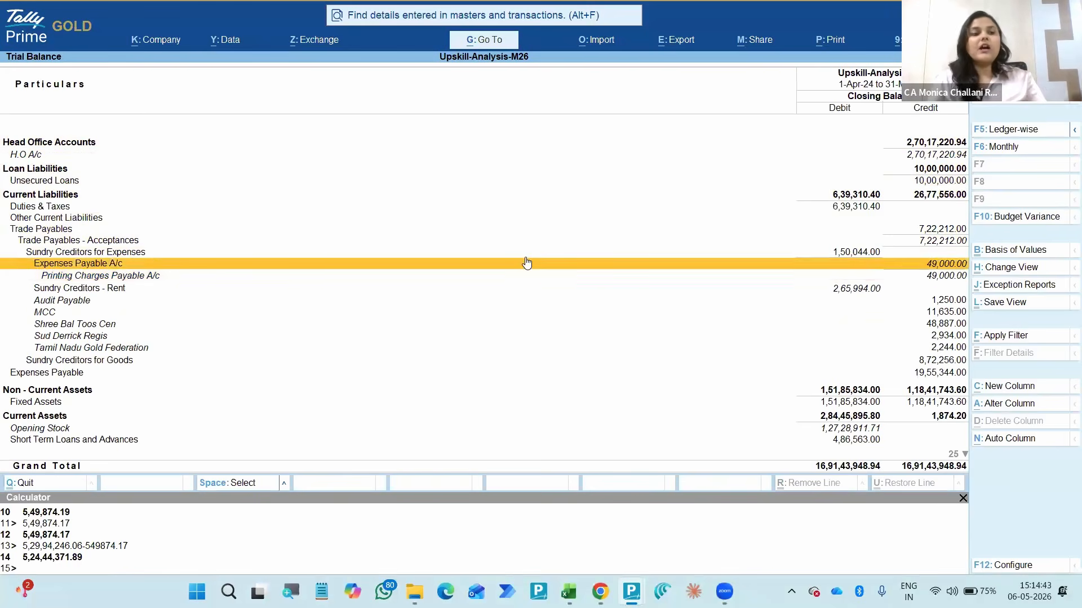
key("Down")
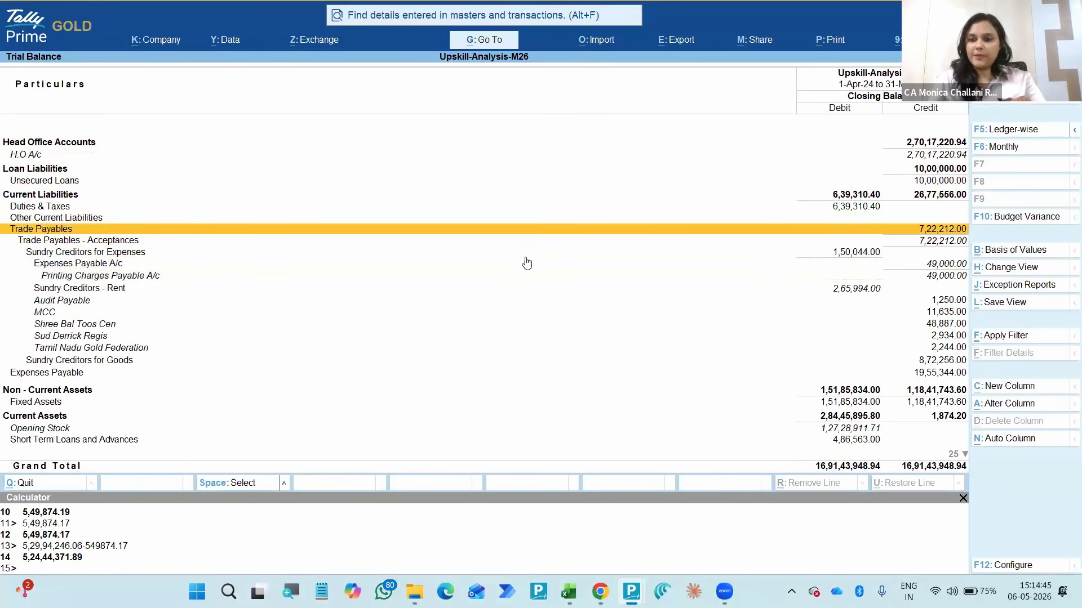
key("shift+Return")
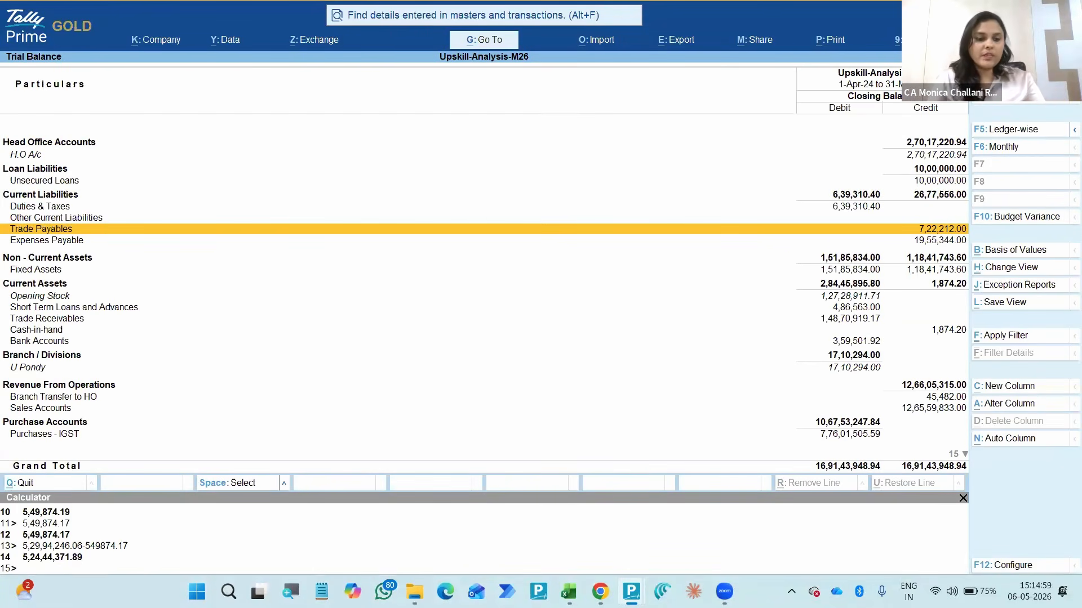
- Query the built-in calculator for the cash ledger's closing balance using "cash" and "cash balance"
left_click(60, 571)
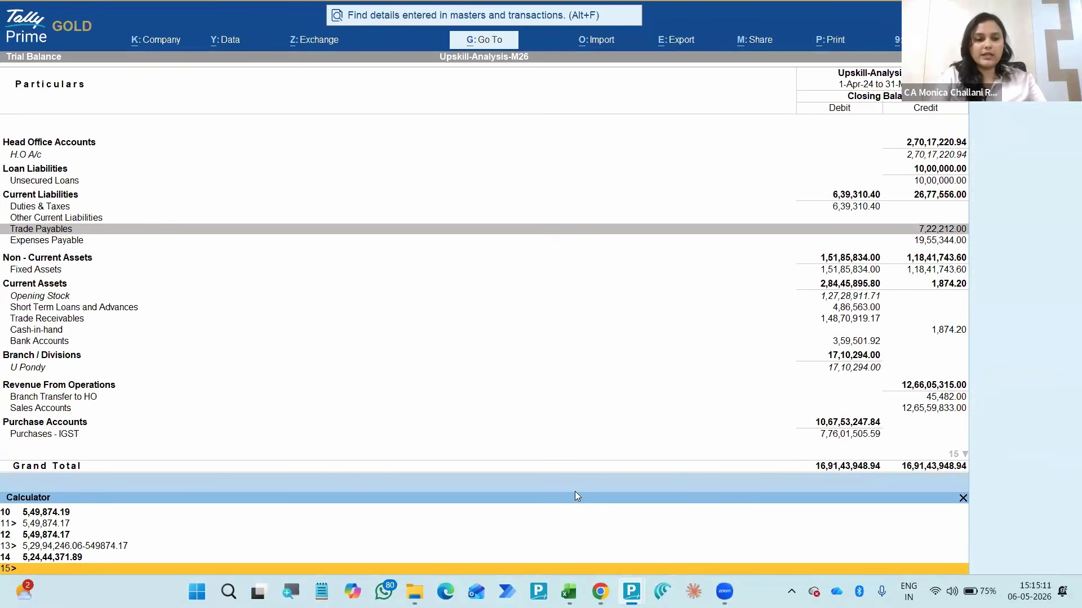
type("ash")
key("Return")
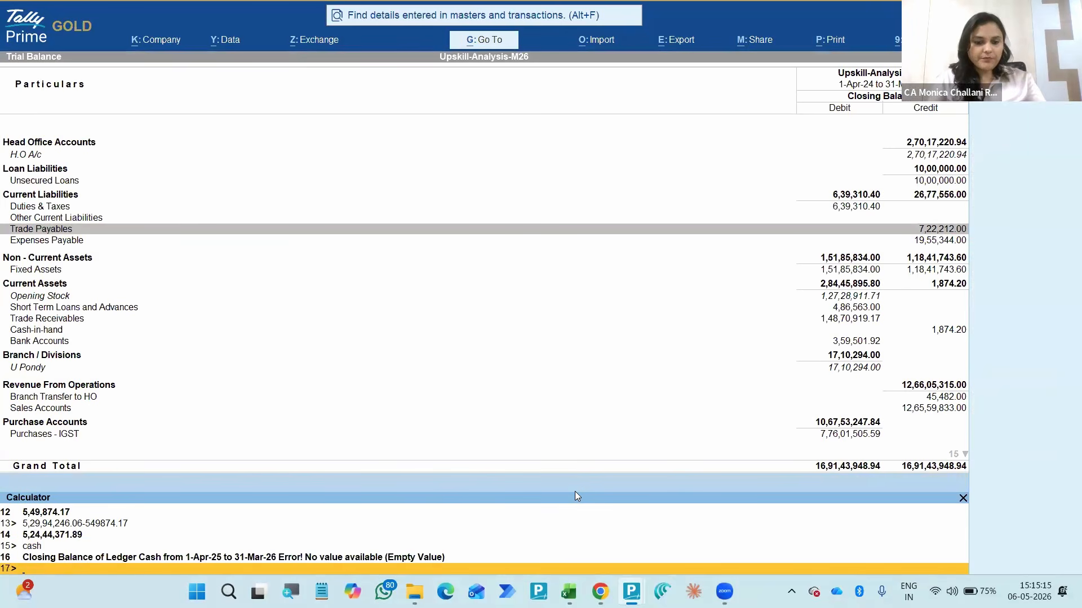
type("cash")
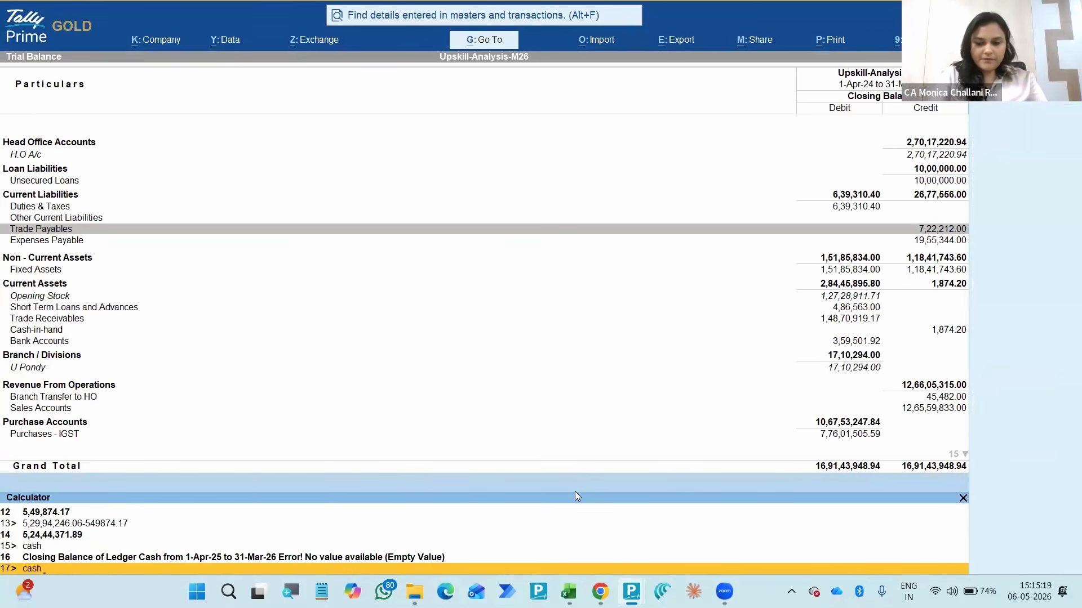
key("BackSpace")
key("BackSpace")
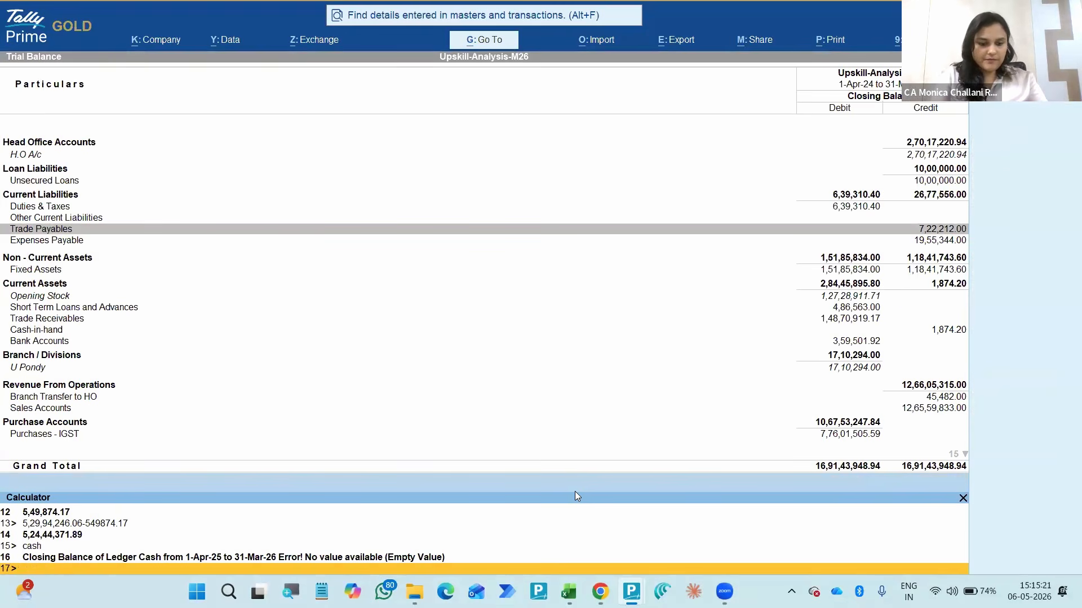
type("cash balance")
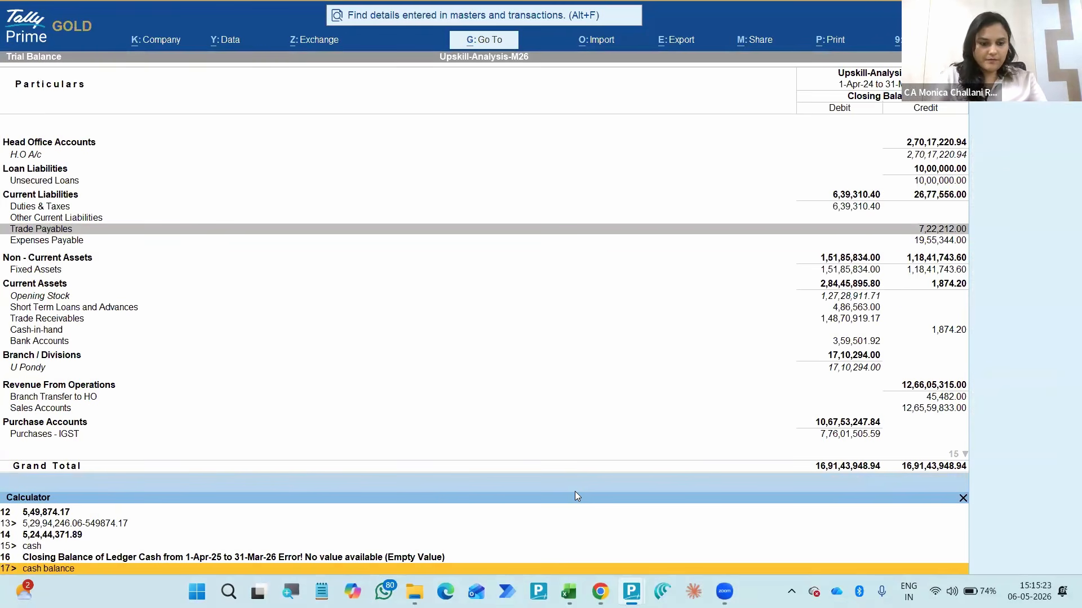
key("Return")
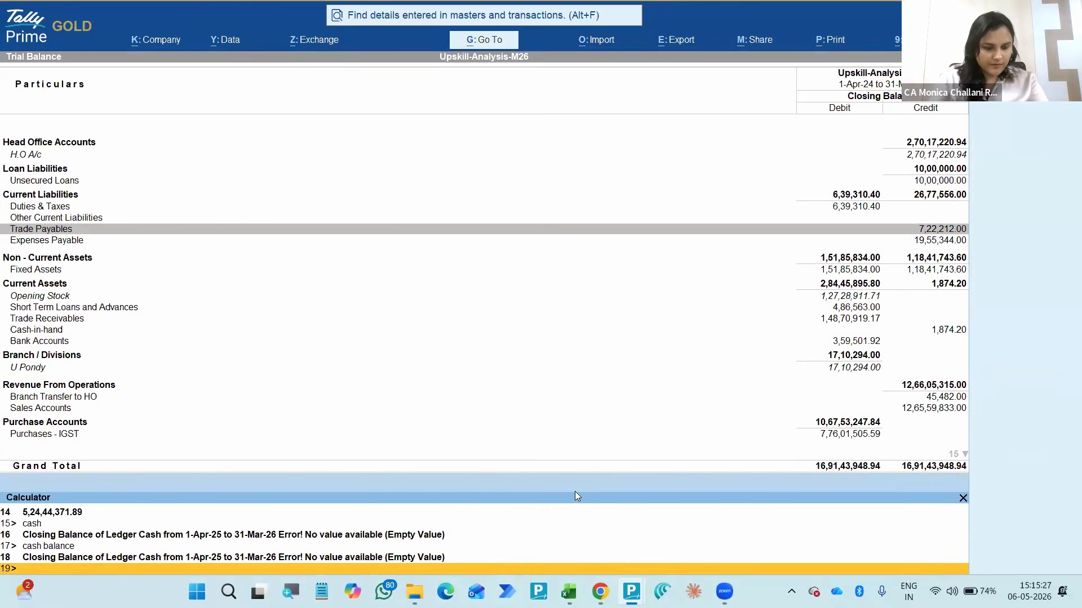
- Query the calculator for the bank closing balance using "bank"
type("bank")
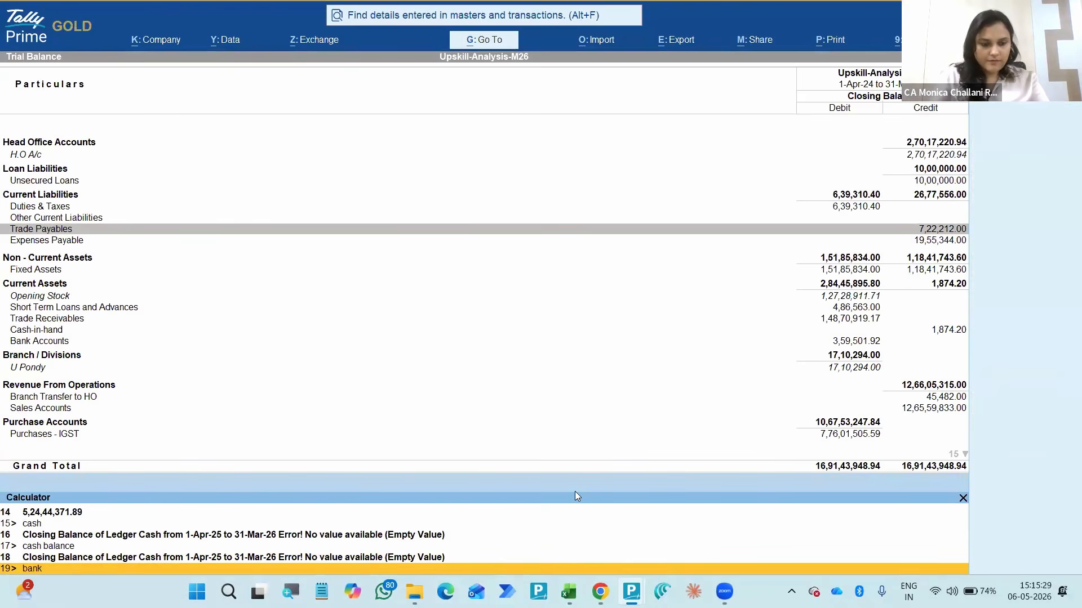
key("Return")
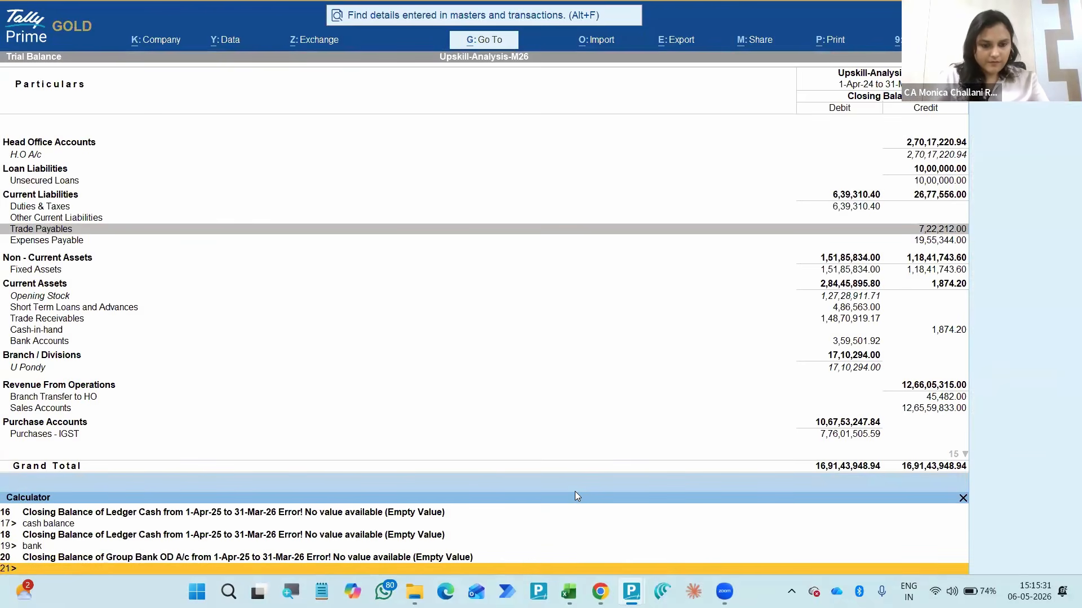
key("ctrl+m")
key("ctrl+m")
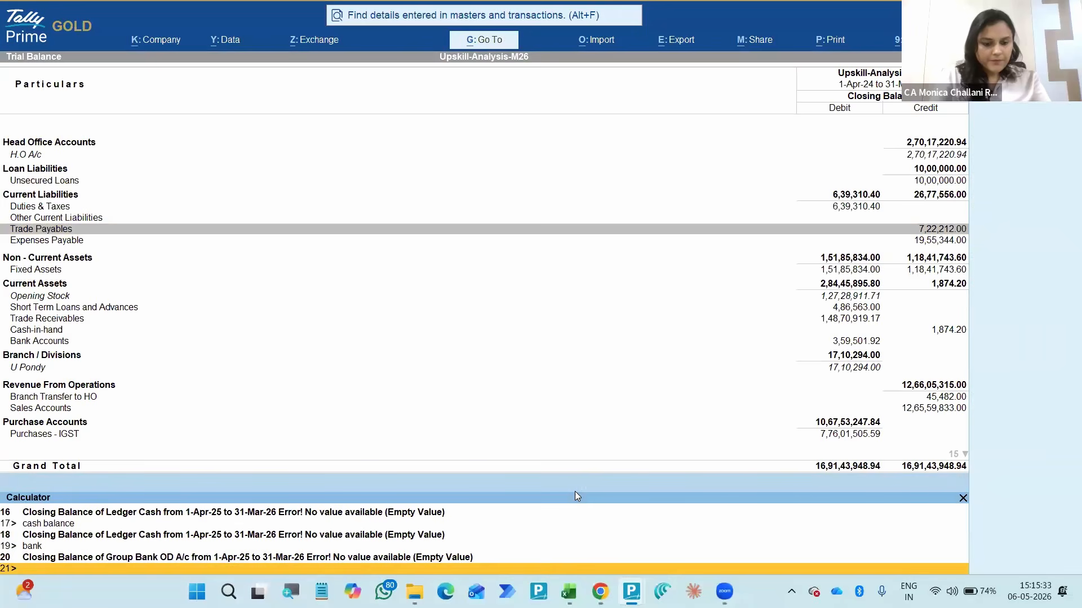
- Query the calculator for the closing balance of the Cash-in-hand group using "cash-in-hand"
type("curren")
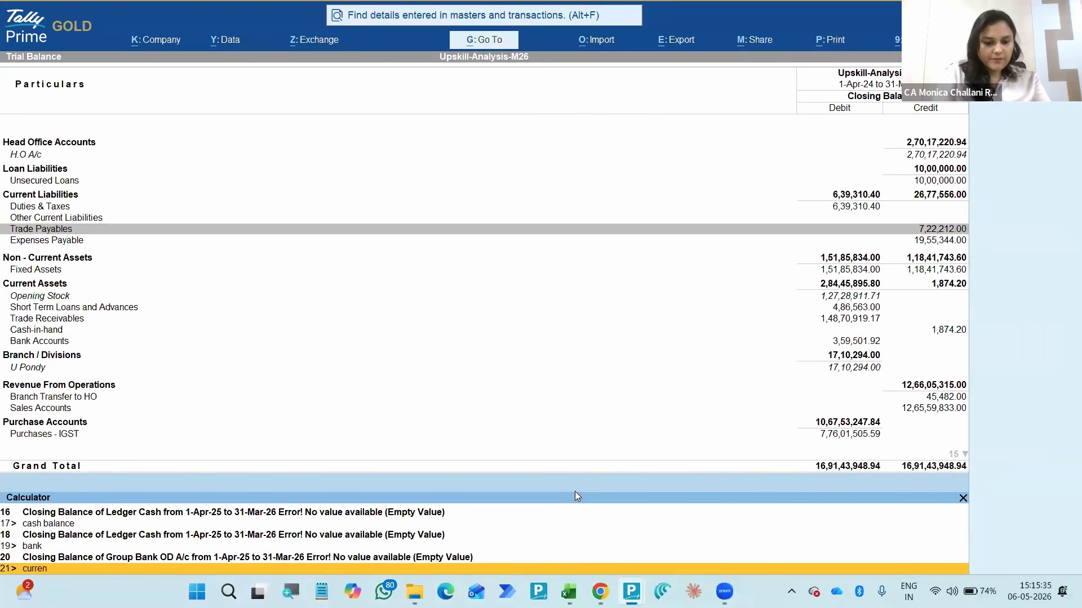
key("BackSpace")
key("BackSpace")
key("BackSpace")
key("BackSpace")
type("sh")
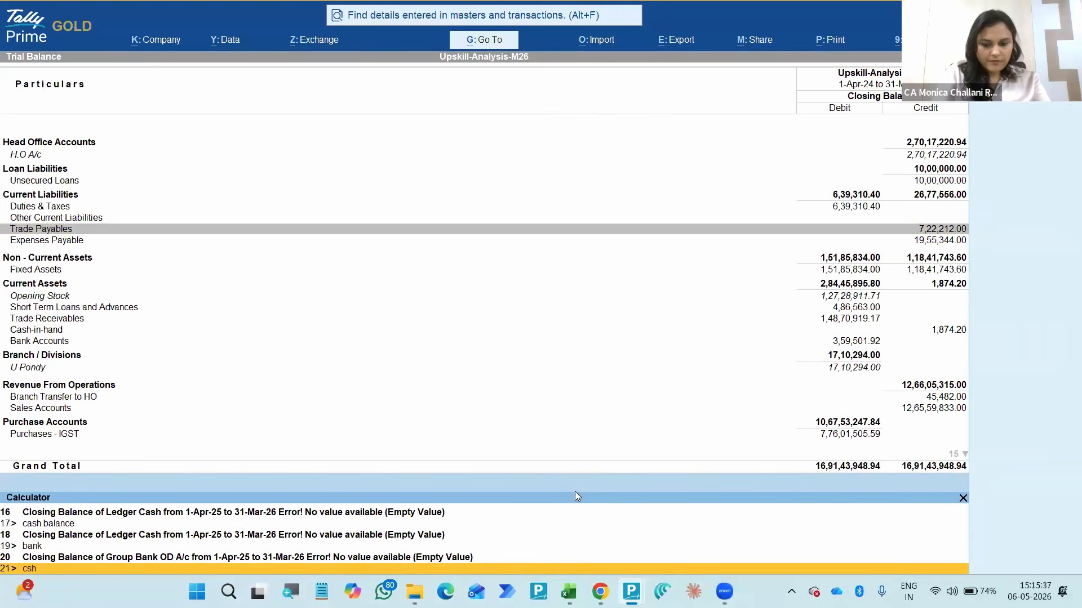
type("-in-hand")
key("Return")
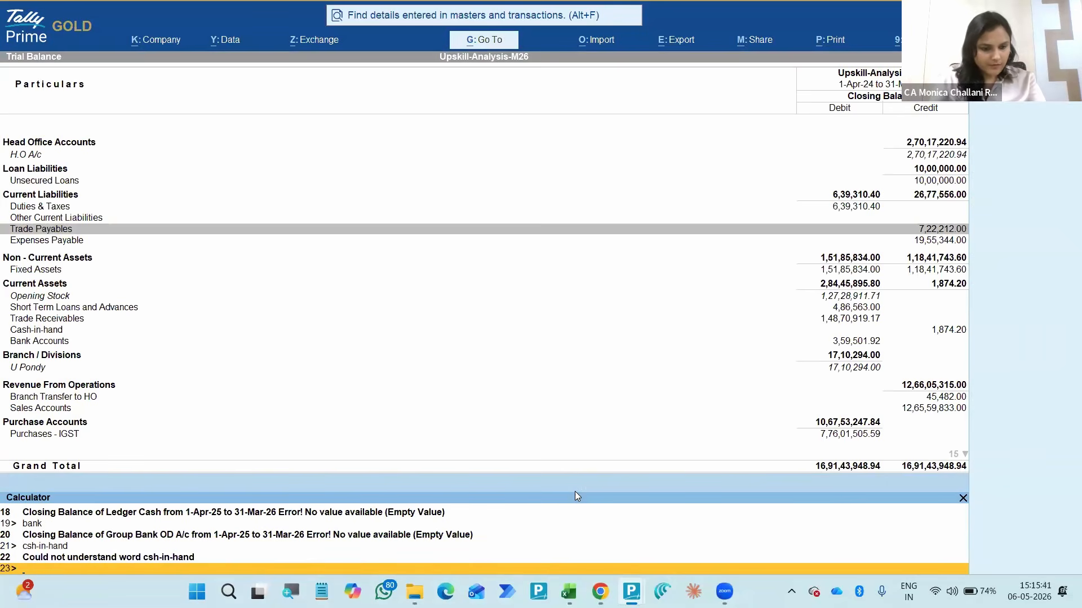
type("cash-in-hand")
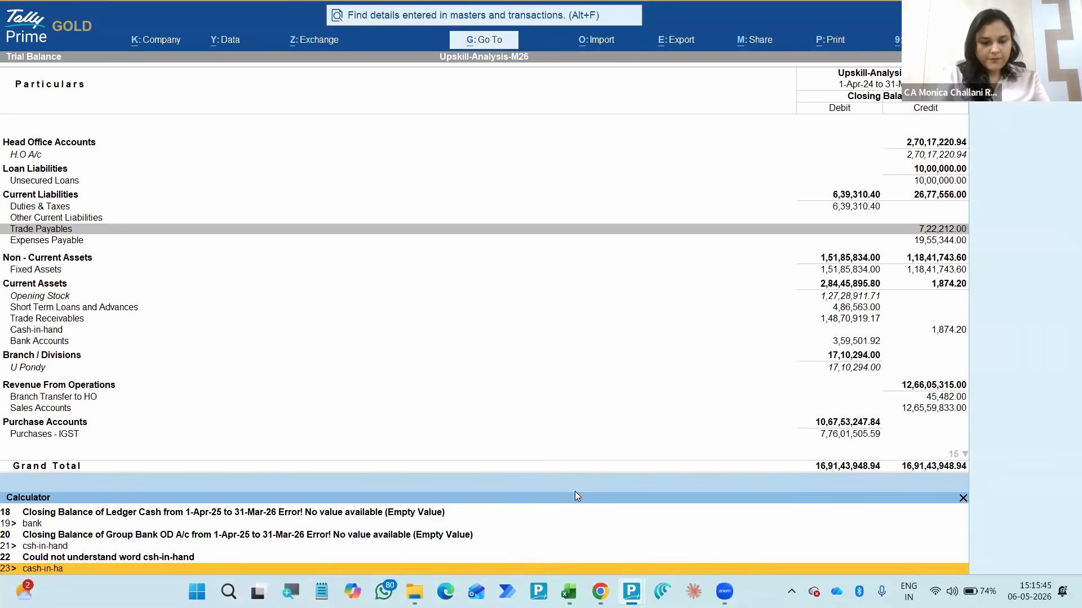
key("Return")
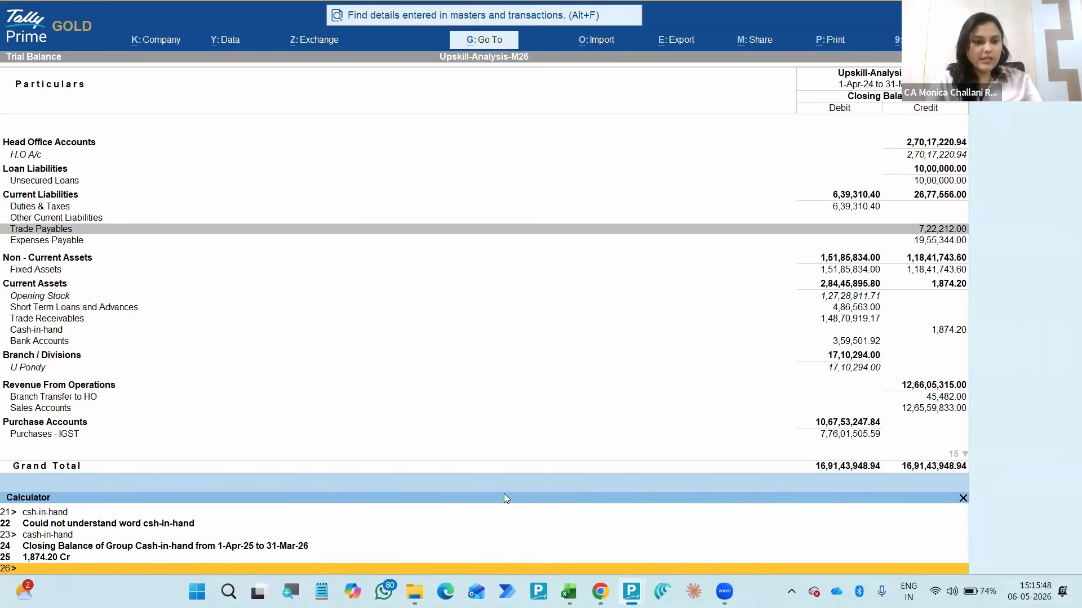
- Expand Bank Accounts under Current Assets and select the HDFC Bank ledger
left_click(31, 342)
key("shift+Return")
key("Down")
key("Down")
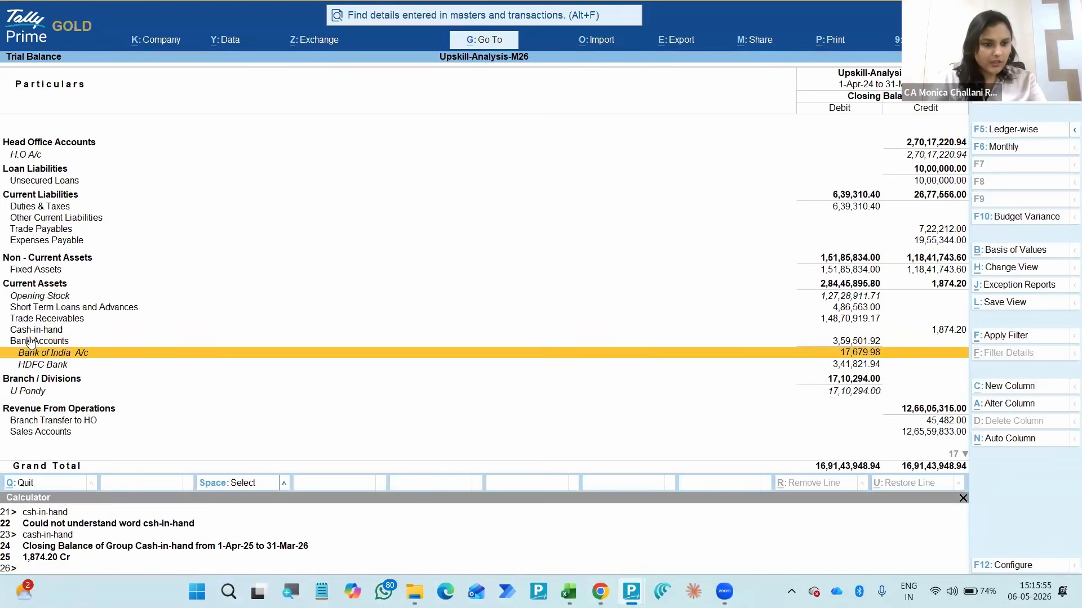
- Query the calculator for the closing balance of the HDFC Bank ledger using "hdfc bank"
key("ctrl+n")
type("hdfc ban")
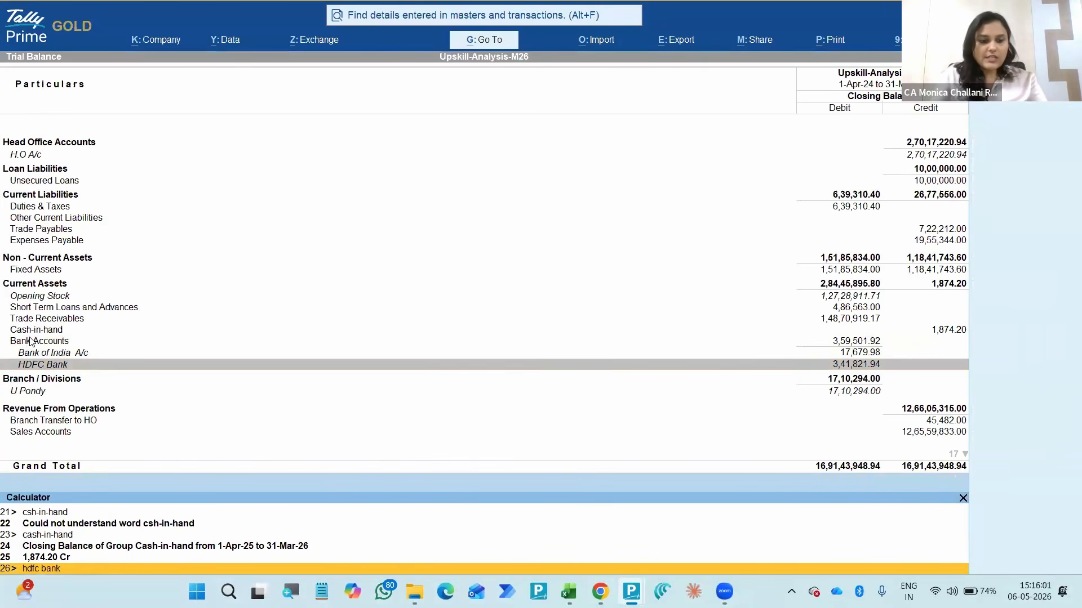
type("k")
key("Return")
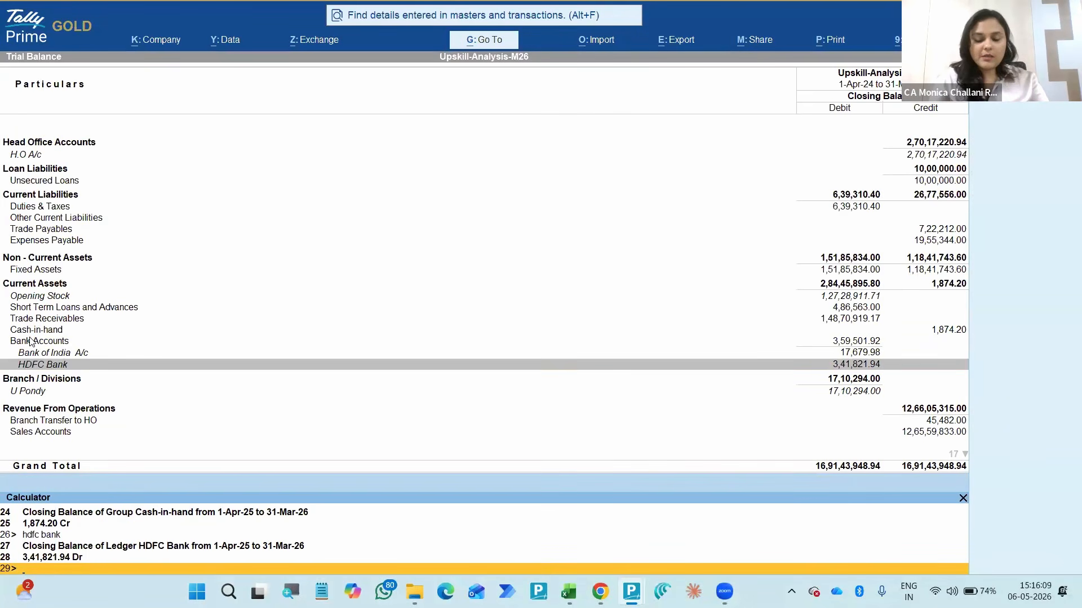
- Query the calculator for the company's current ratio using "current ratio"
type("curr")
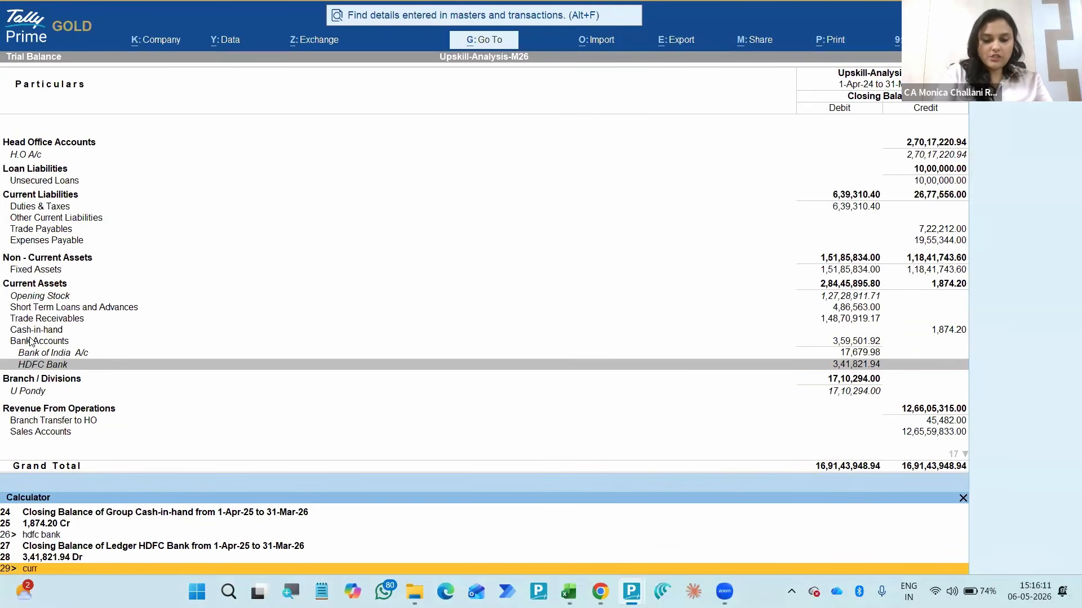
type("ebnt ratio")
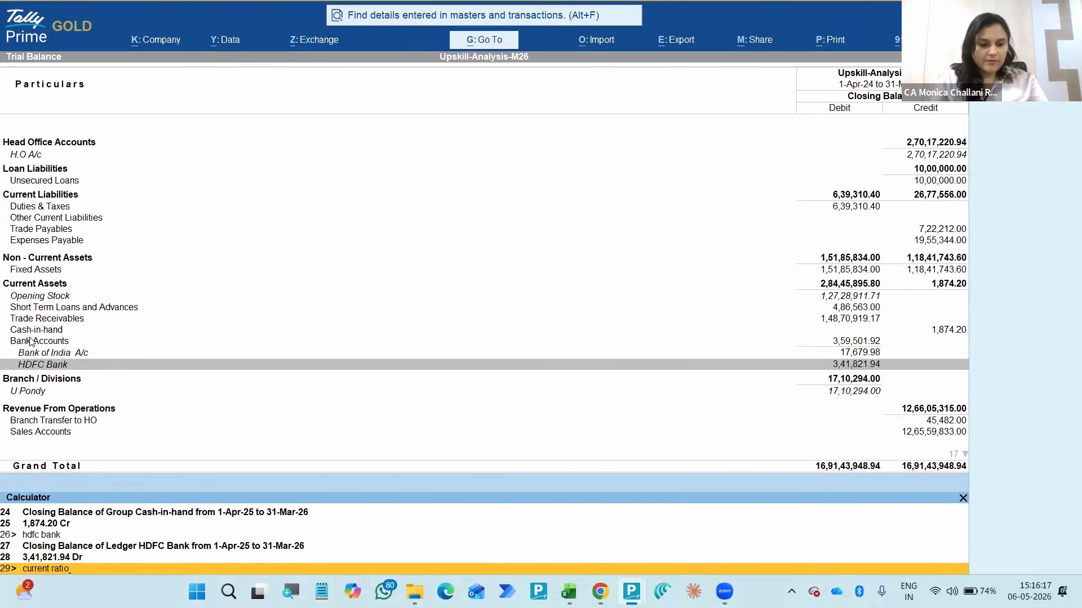
key("Return")
key("Up")
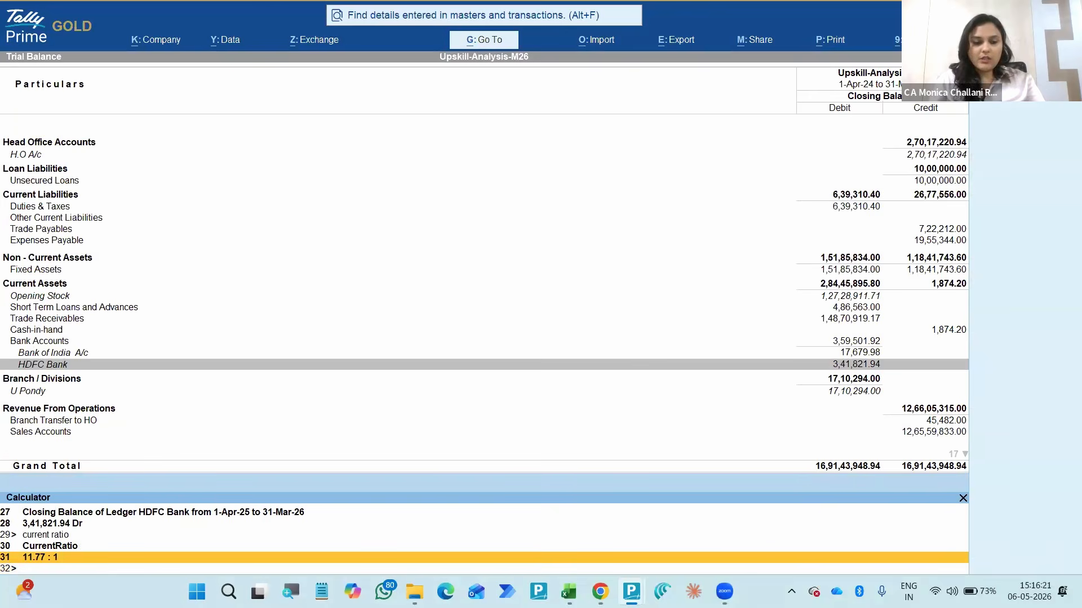
key("Down")
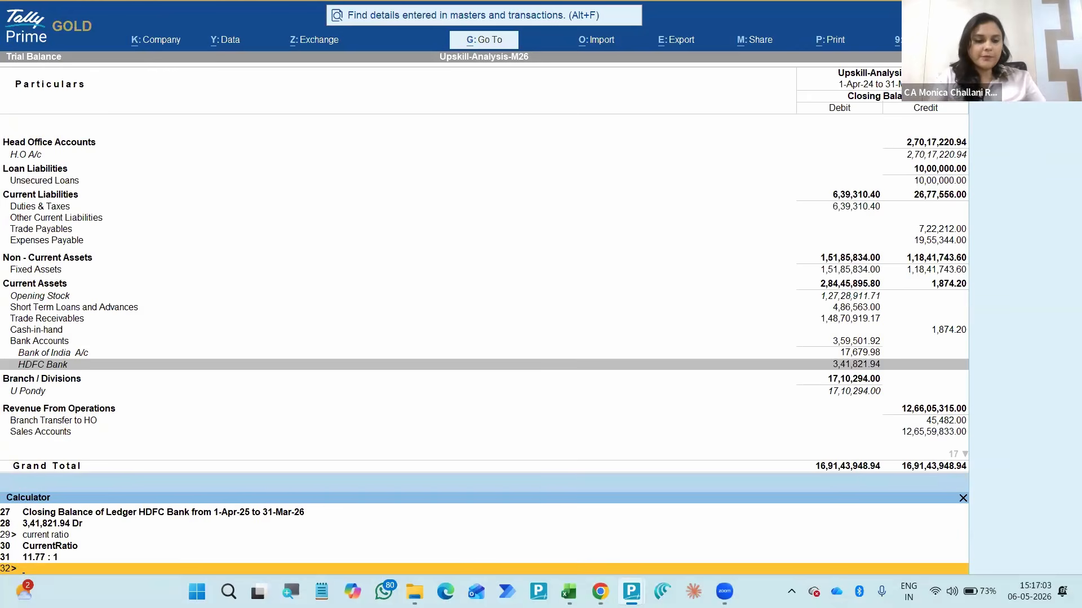
- Enter the plain number 341821 in the calculator
key("Escape")
key("ctrl+n")
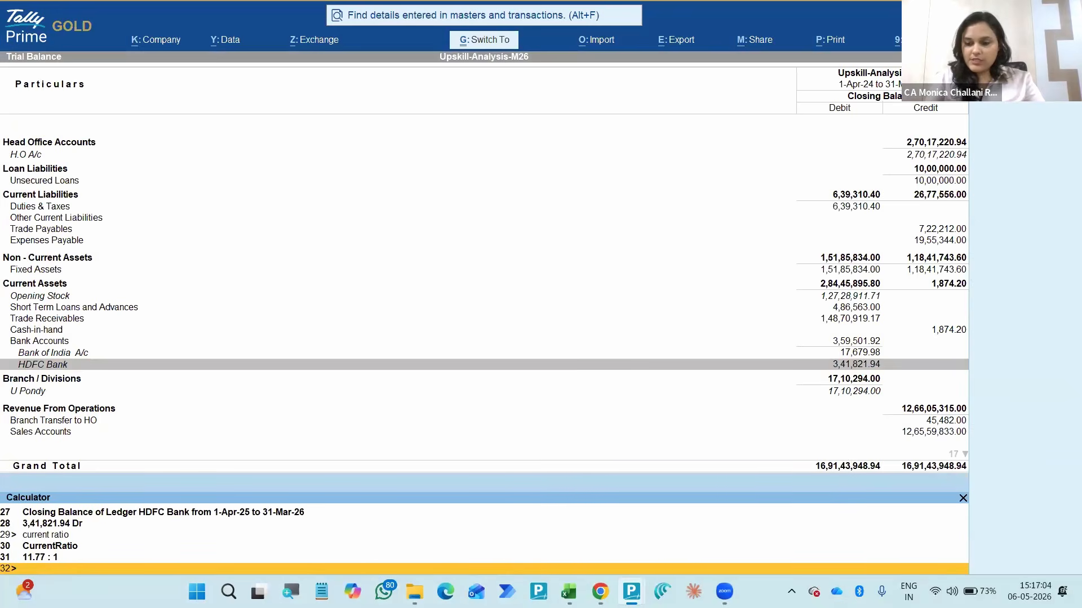
type("341")
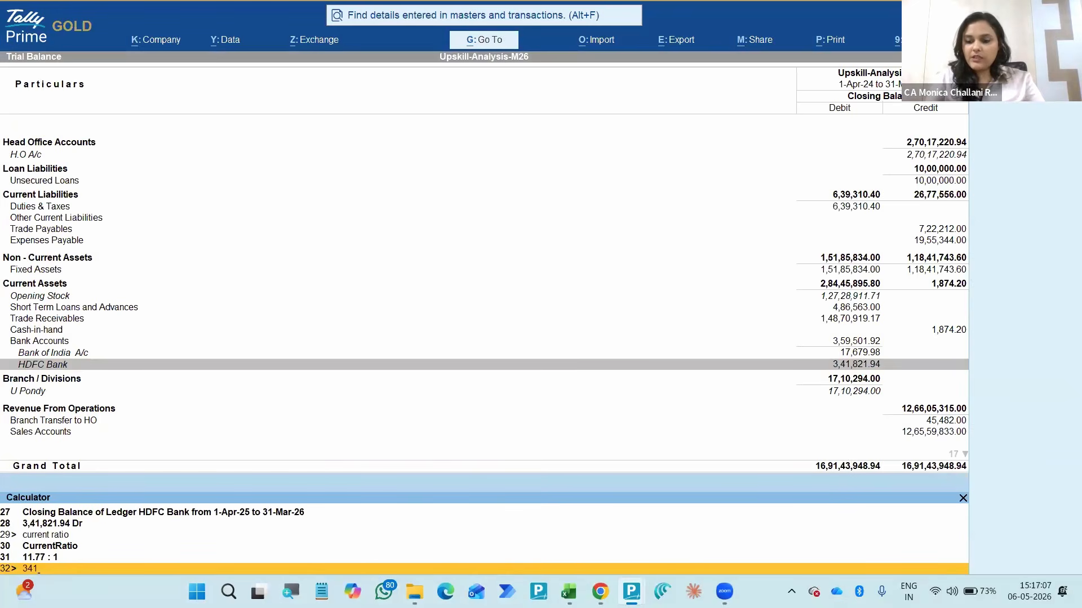
type("821")
key("Return")
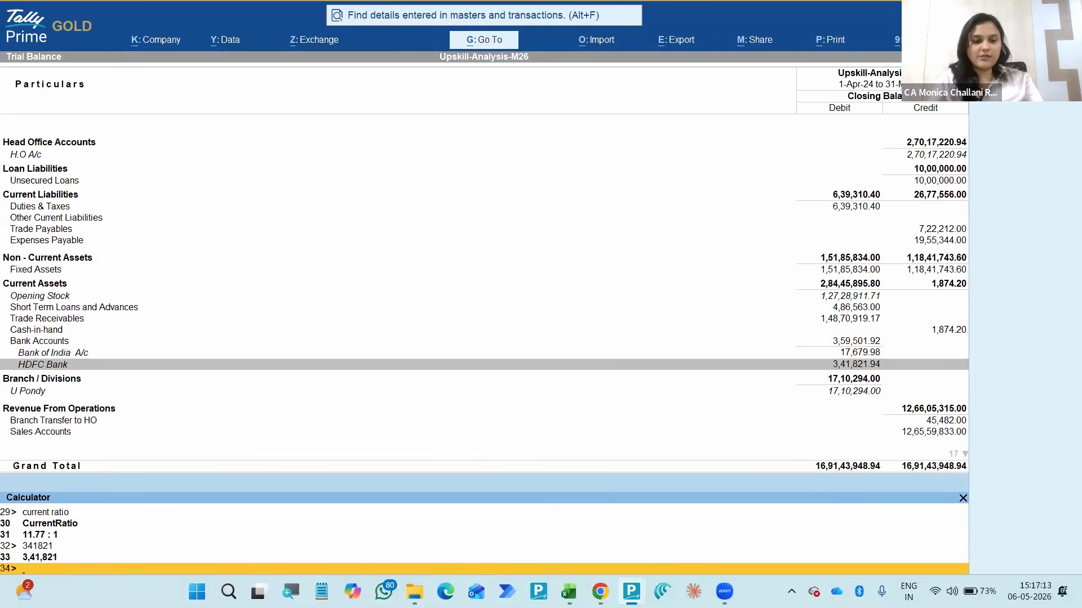
- Return to the Trial Balance and open the group summary of Trade Receivables under Current Assets
key("ctrl+m")
key("Up")
key("Up")
key("Up")
key("Up")
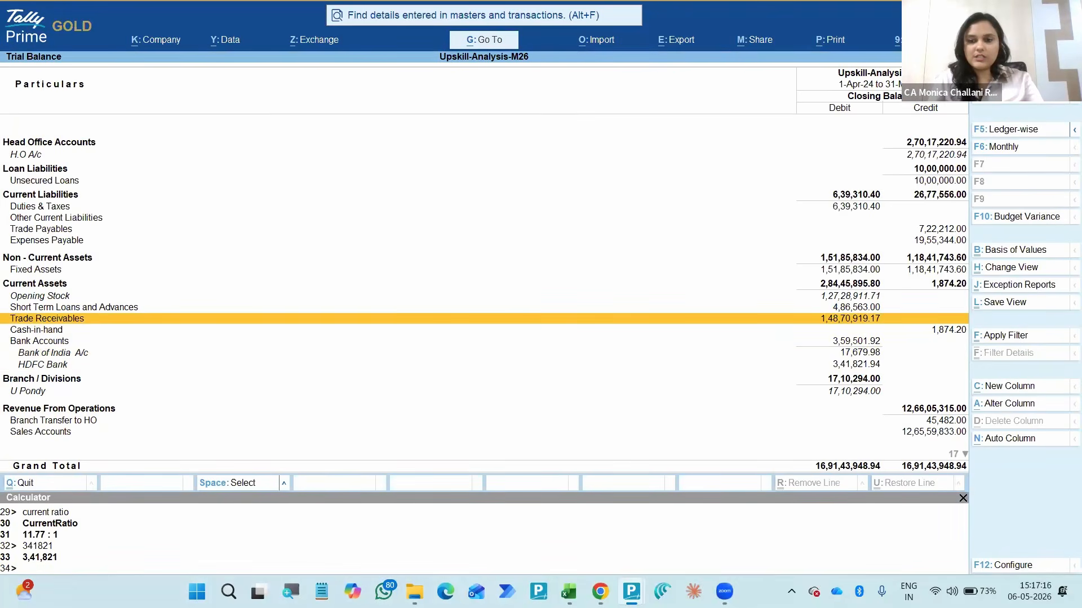
key("Return")
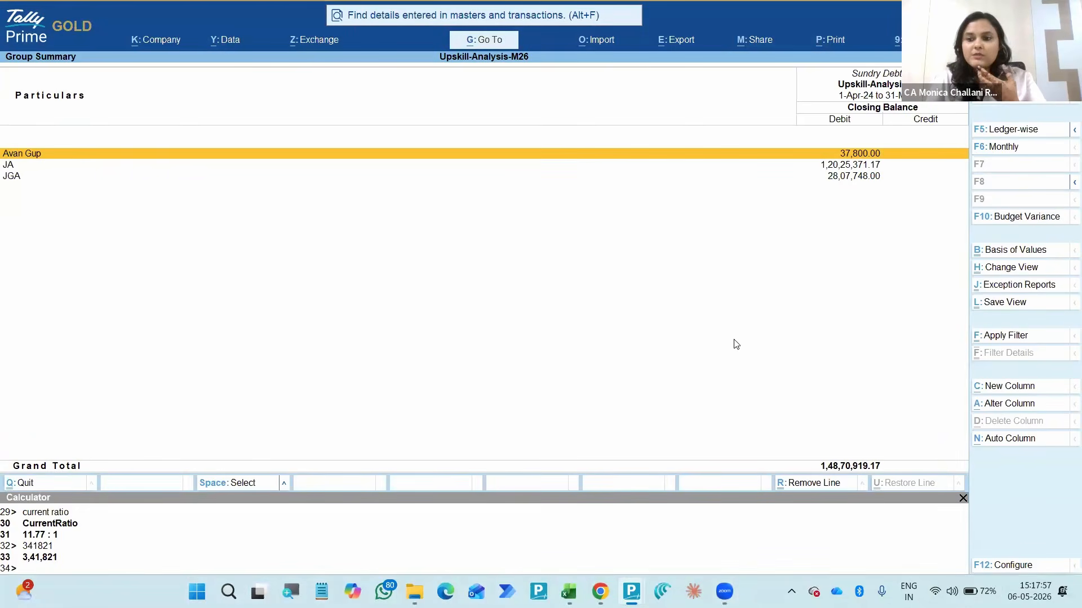
- Leave the Sundry Debtors and Trade Receivables group summaries and return to the Trial Balance
key("alt+Tab")
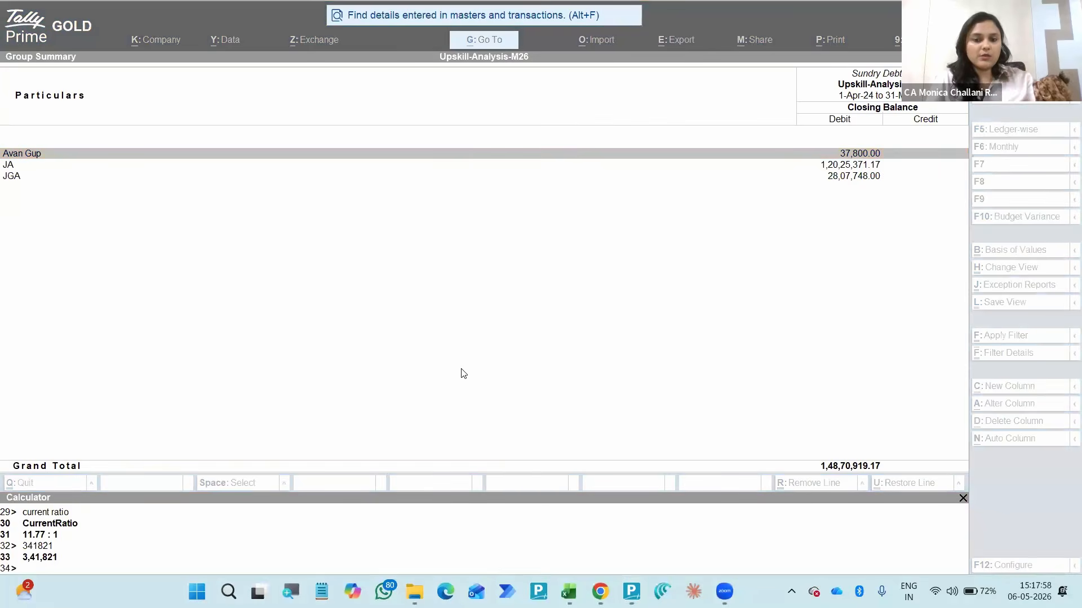
left_click(463, 374)
key("Escape")
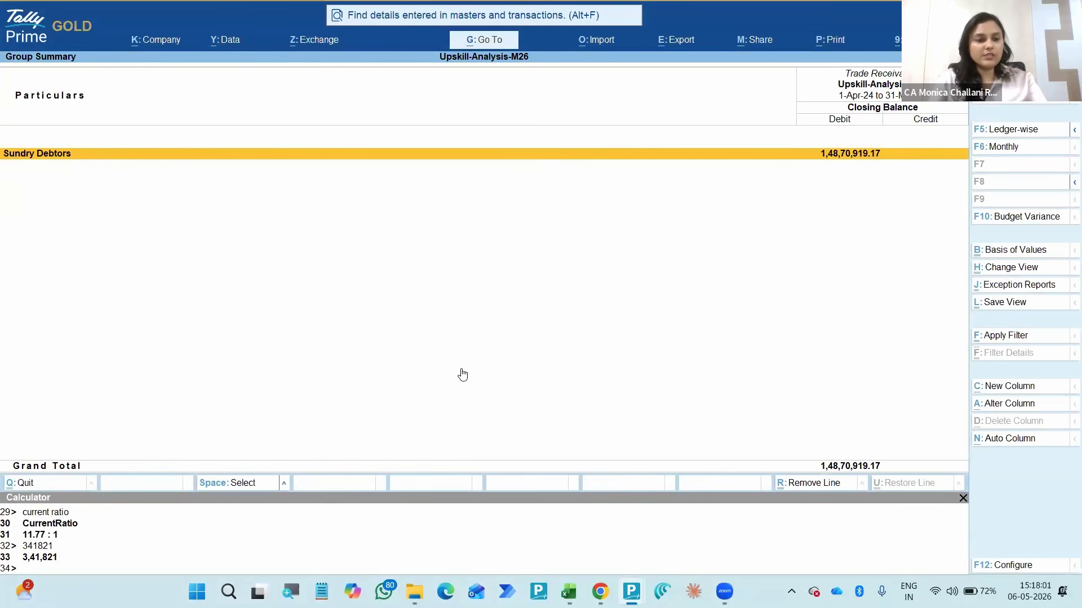
key("Escape")
- Run the calculator query "Select $name from ledger" to list the ledger names, and return to the Trial Balance
key("ctrl+n")
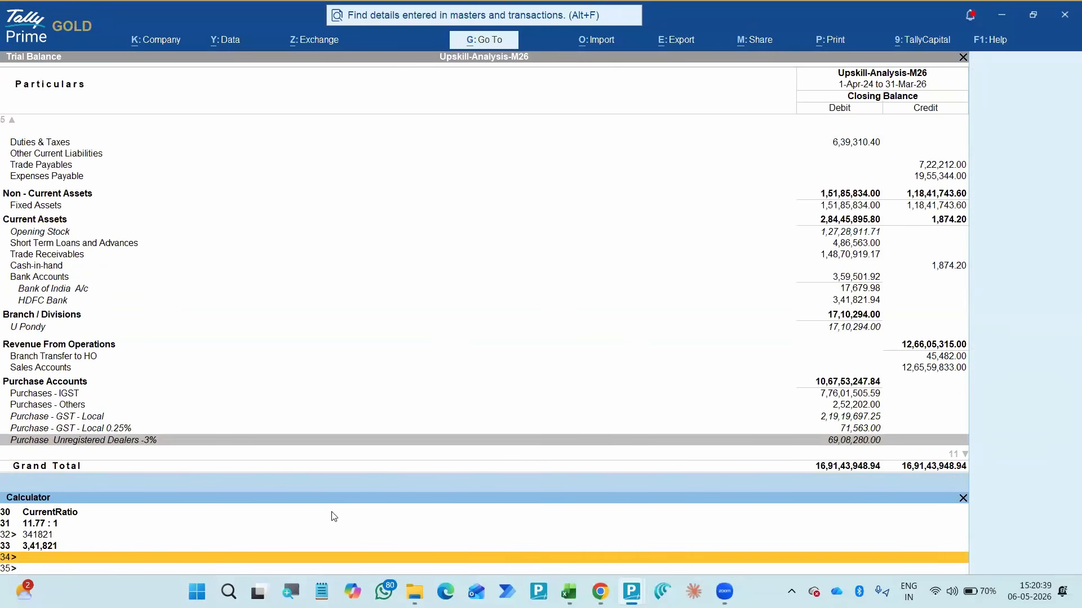
type("Select $name from ledger")
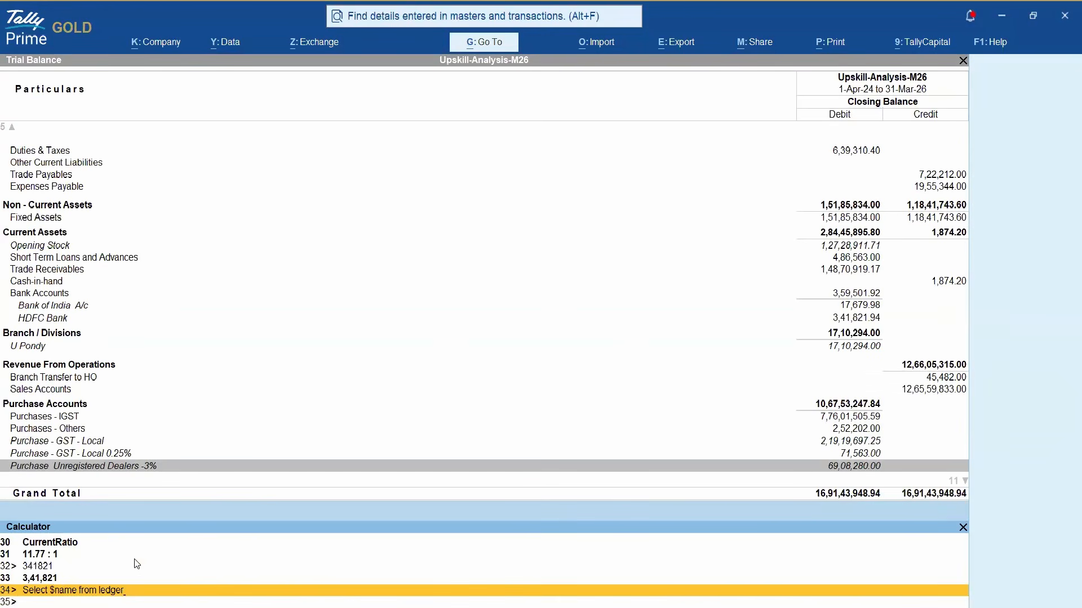
key("Return")
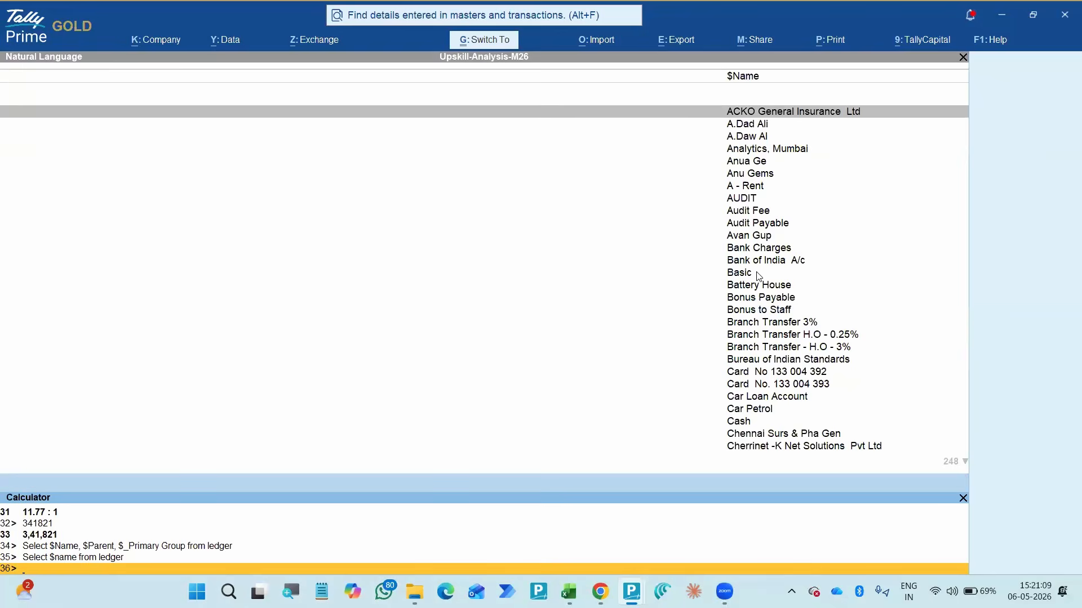
key("ctrl+n")
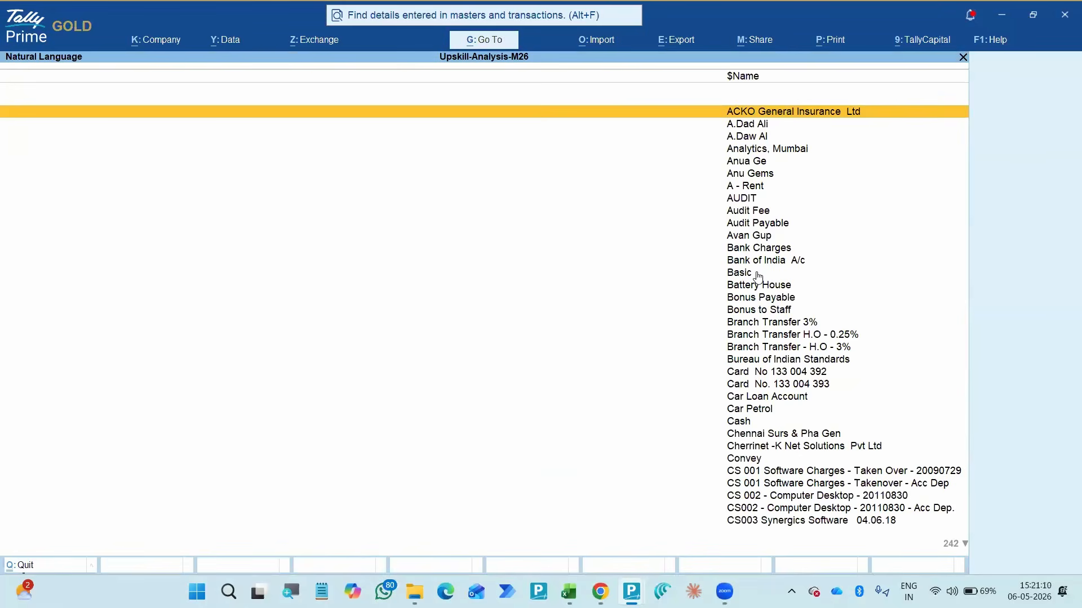
key("Escape")
key("ctrl+n")
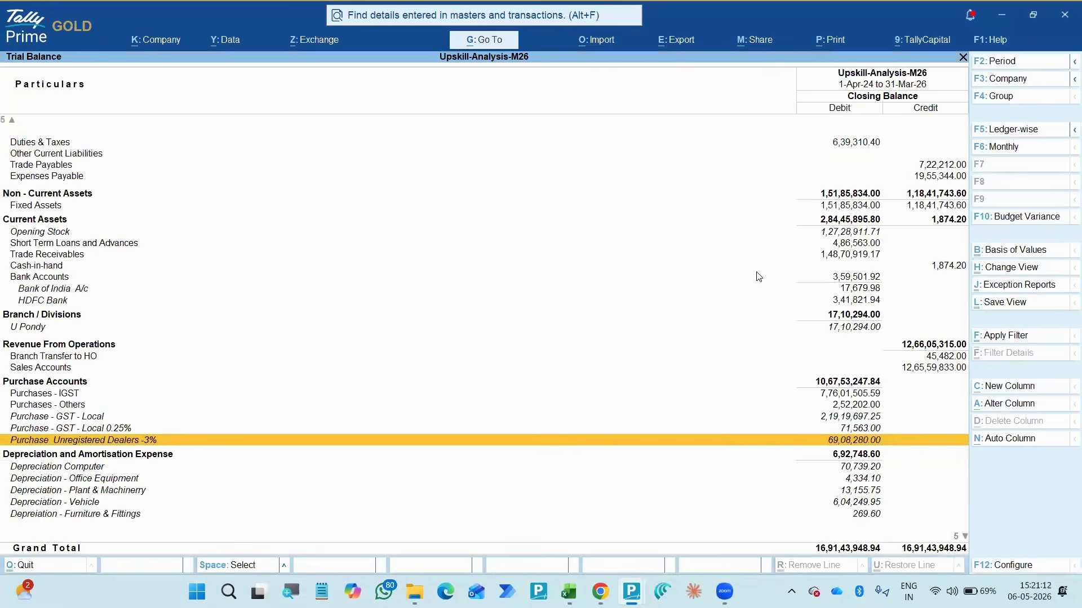
- Run the calculator query "Select $Name, $Parent, $_Primary_Group from ledger"
key("ctrl+n")
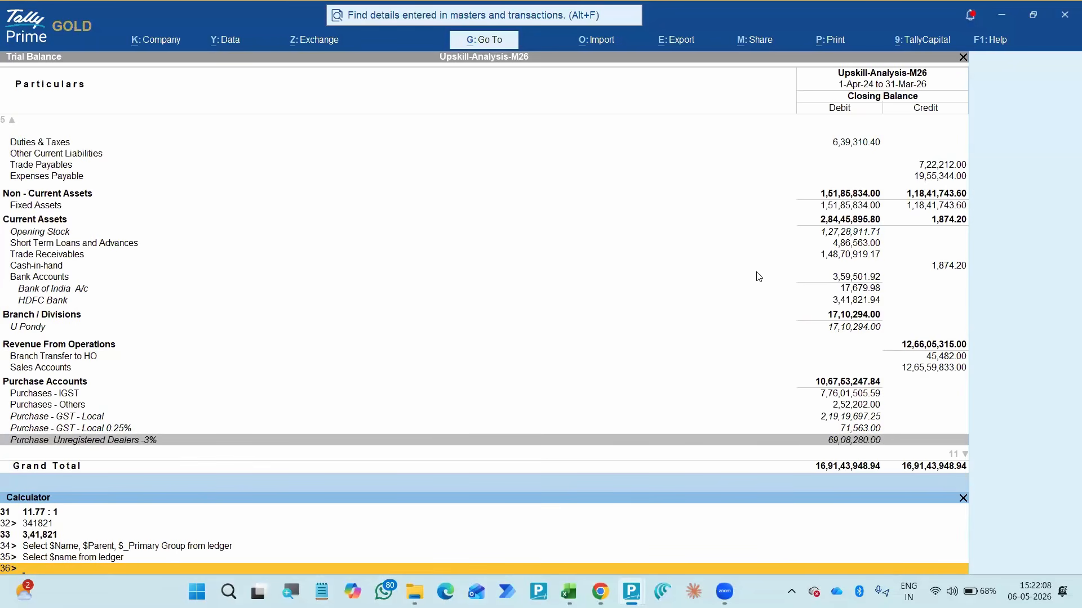
type("Select $Name, $Parent, $")
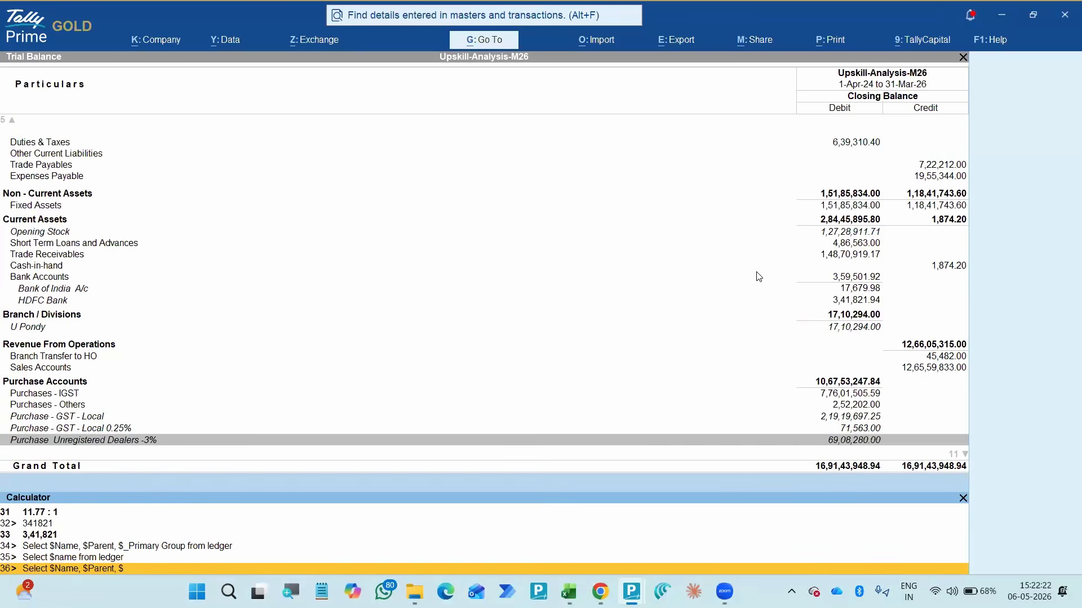
type("_Primary")
type("_Group from ledger")
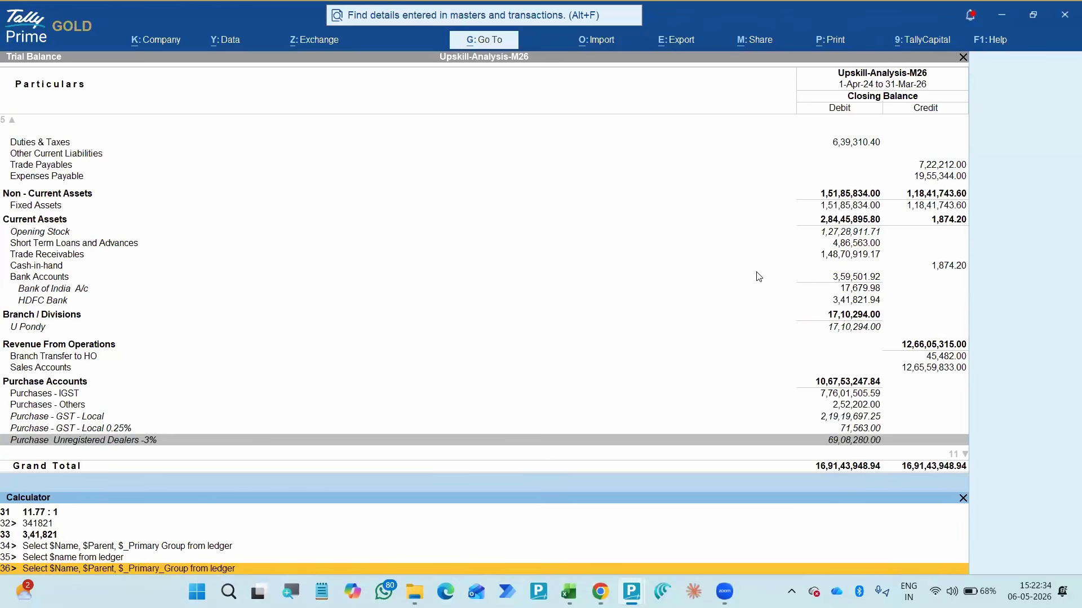
key("Return")
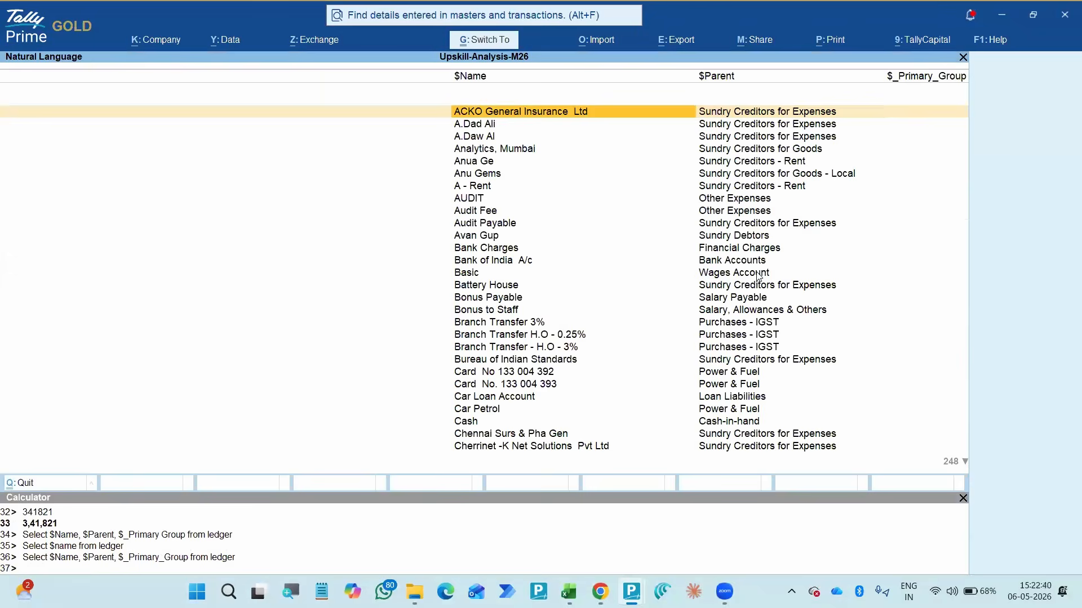
- Rerun the ledger query with its last field written as $_Primary Group, and again with it written as $_Primarygroup
key("ctrl+n")
key("Up")
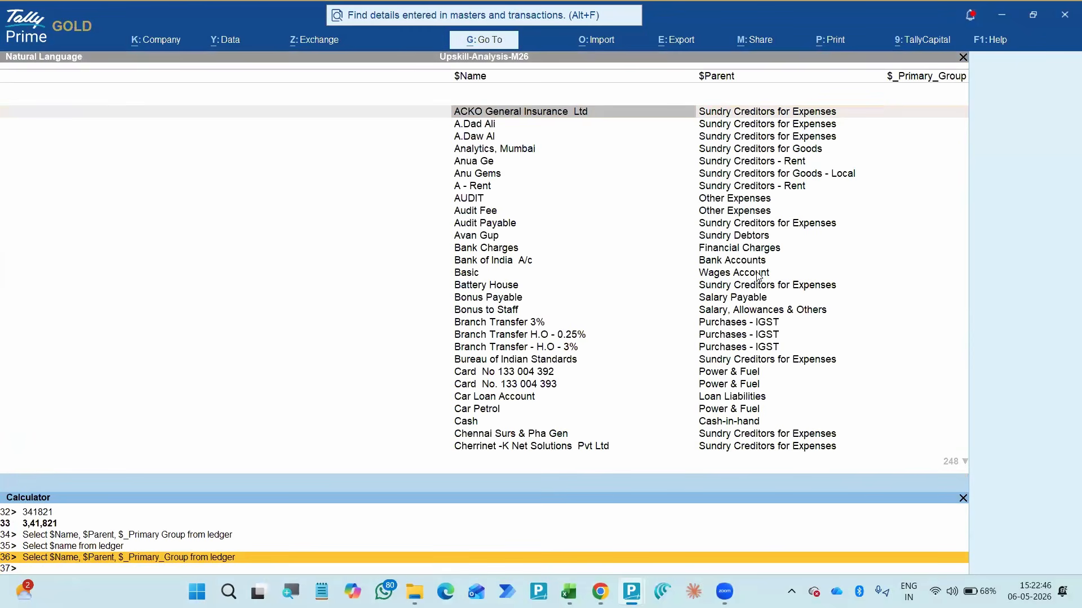
key("BackSpace")
key("Return")
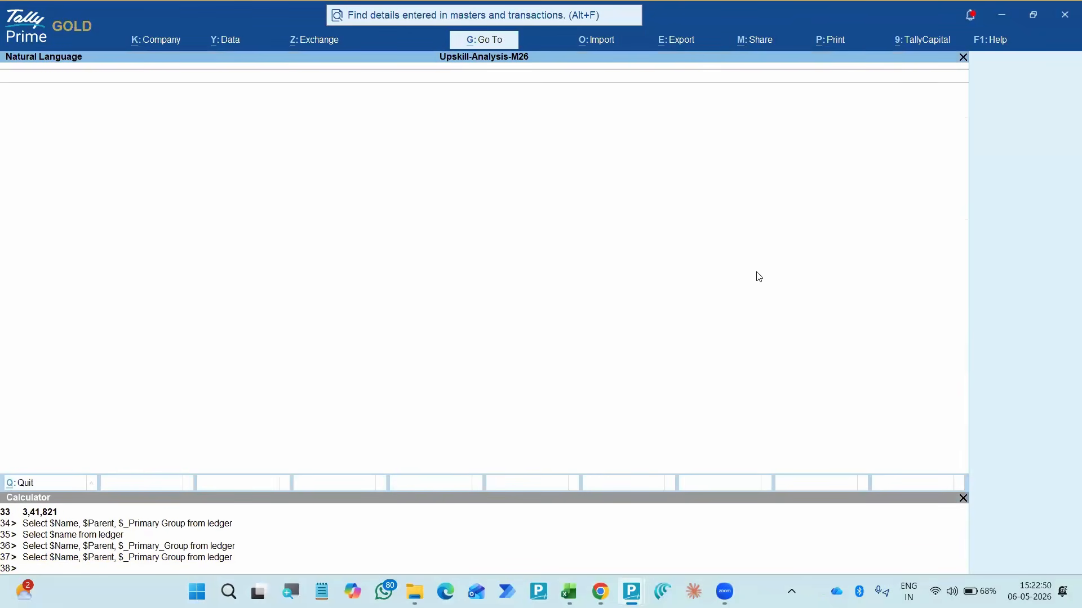
key("ctrl+n")
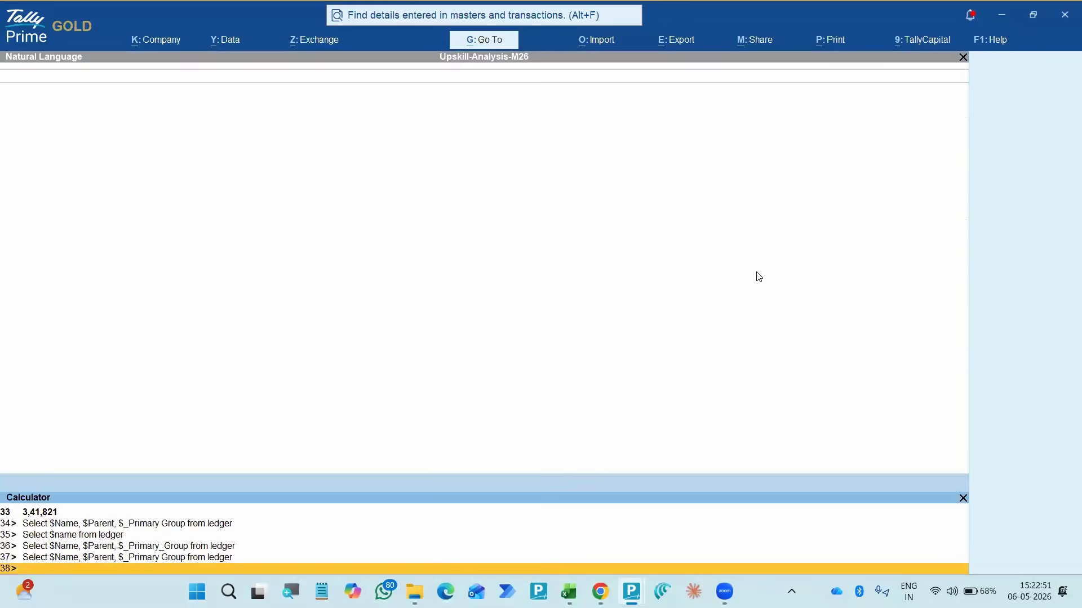
key("Up")
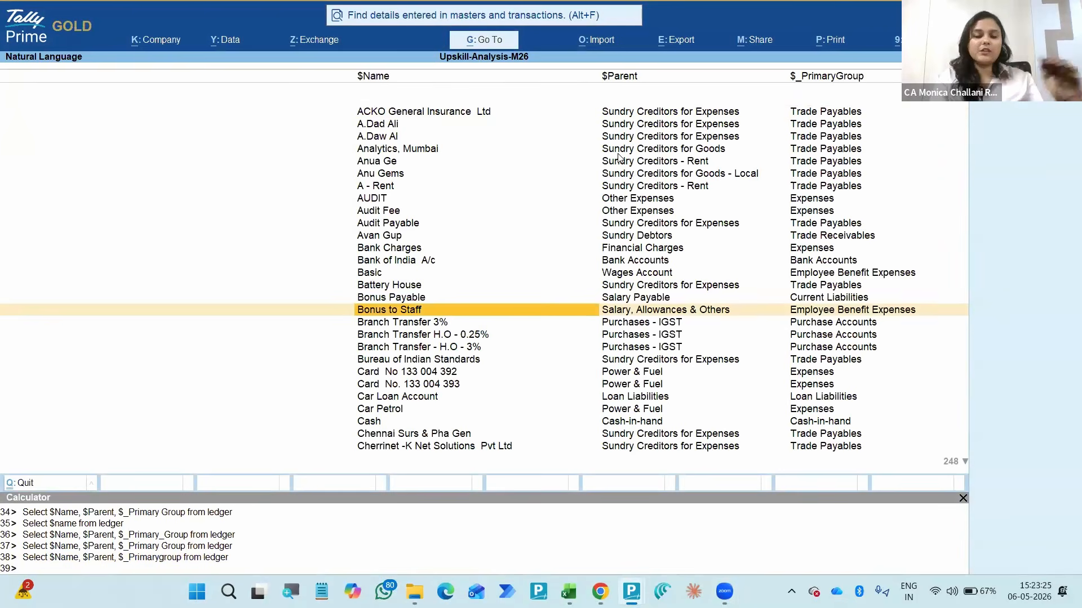
key("ctrl+n")
type("Select")
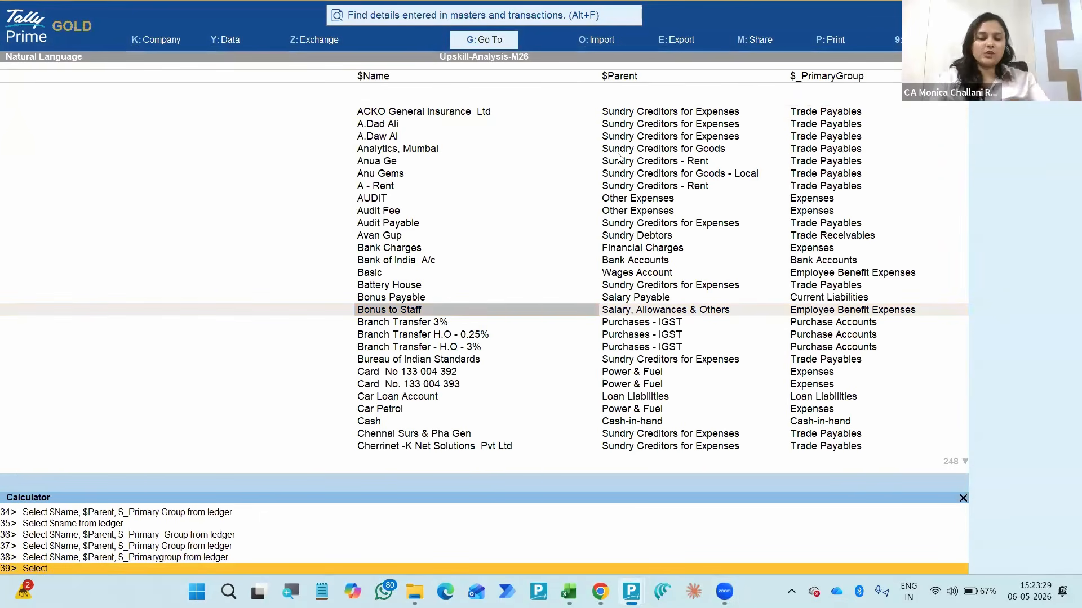
type(" * from")
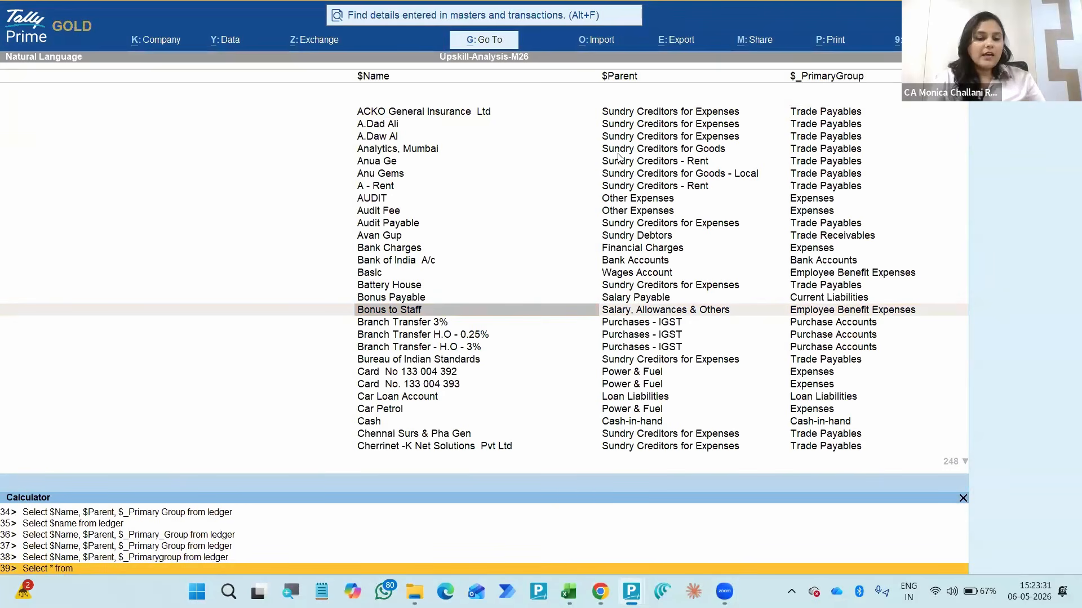
key("Escape")
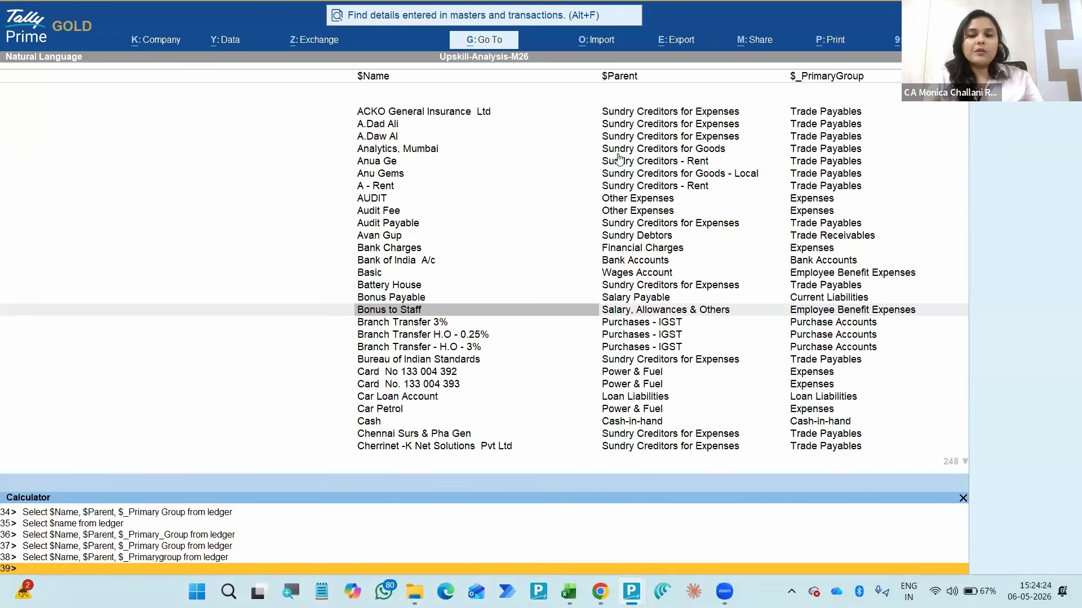
- Close all ledger query results and return to the Trial Balance
key("Escape")
key("Escape")
key("Escape")
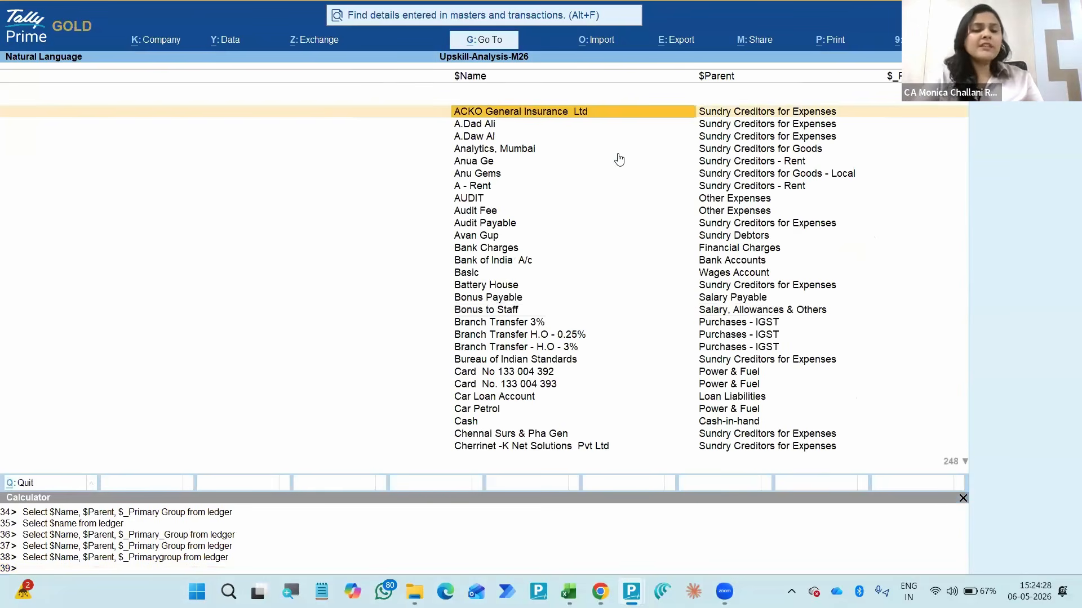
key("Escape")
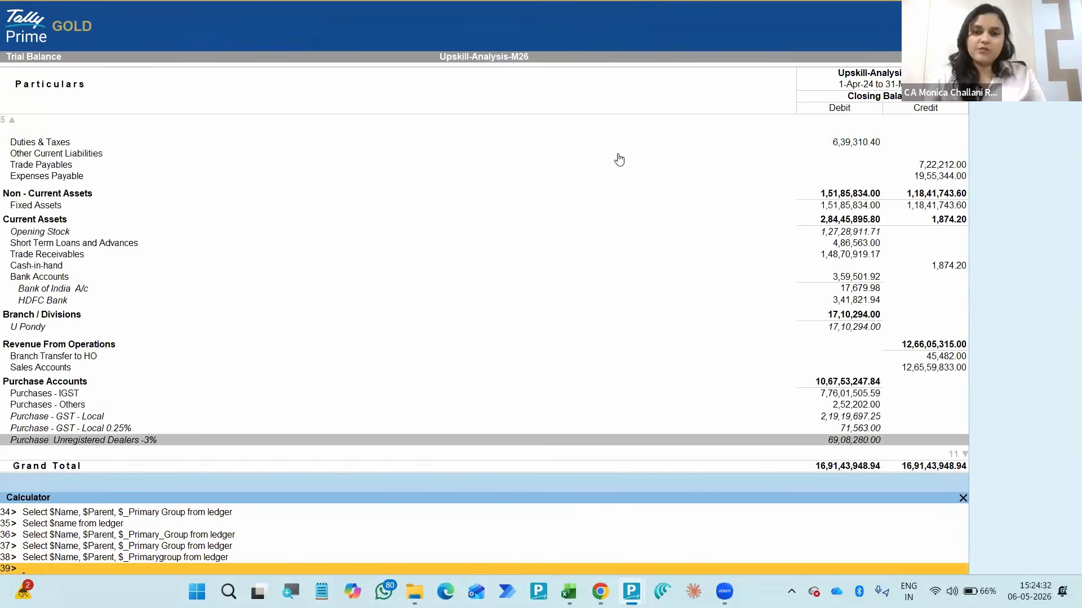
- Show the Trial Balance ledger-wise and configure it to include opening balances and transactions
left_click(525, 302)
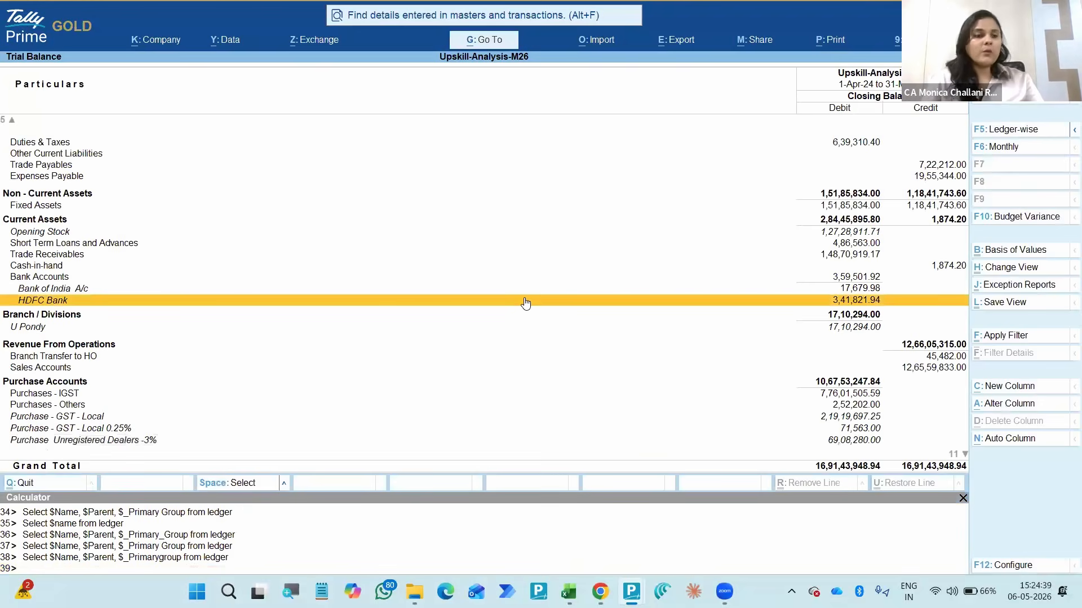
key("Return")
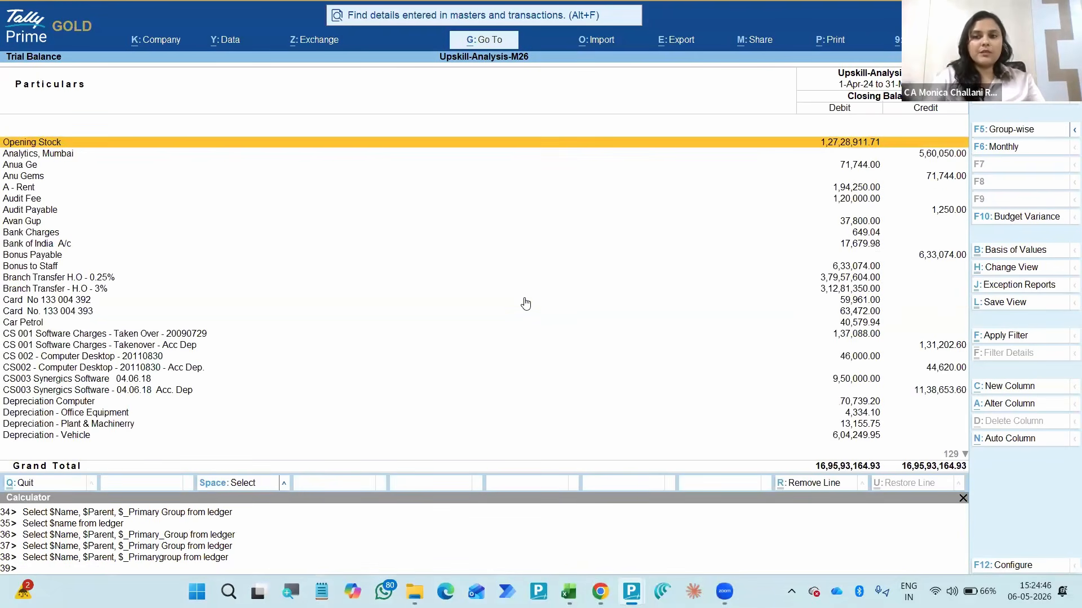
key("F12")
type("y")
key("Return")
type("y")
key("Return")
key("ctrl+a")
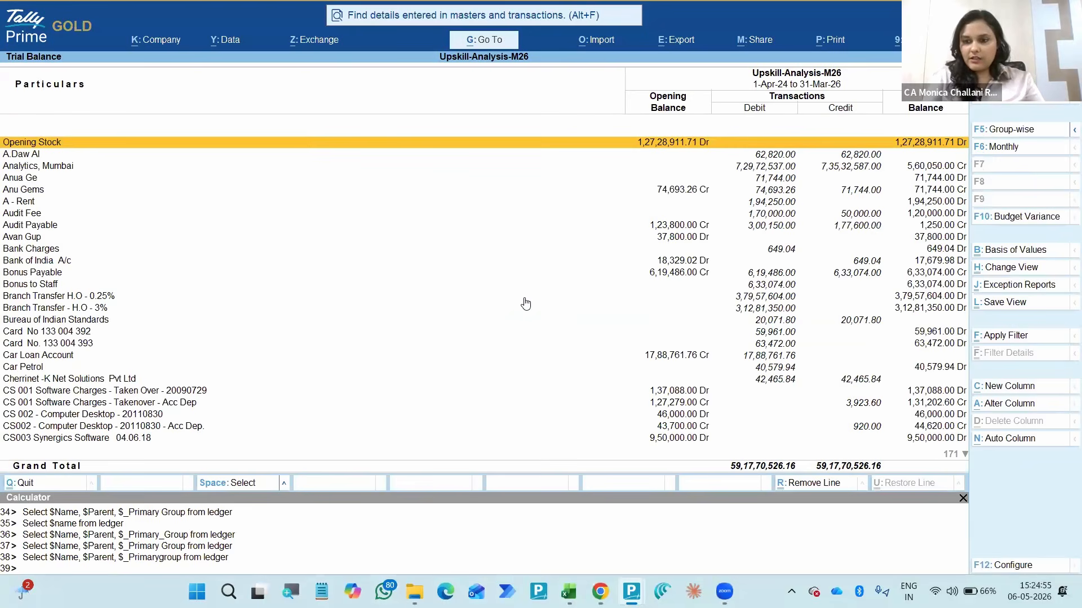
left_click(991, 303)
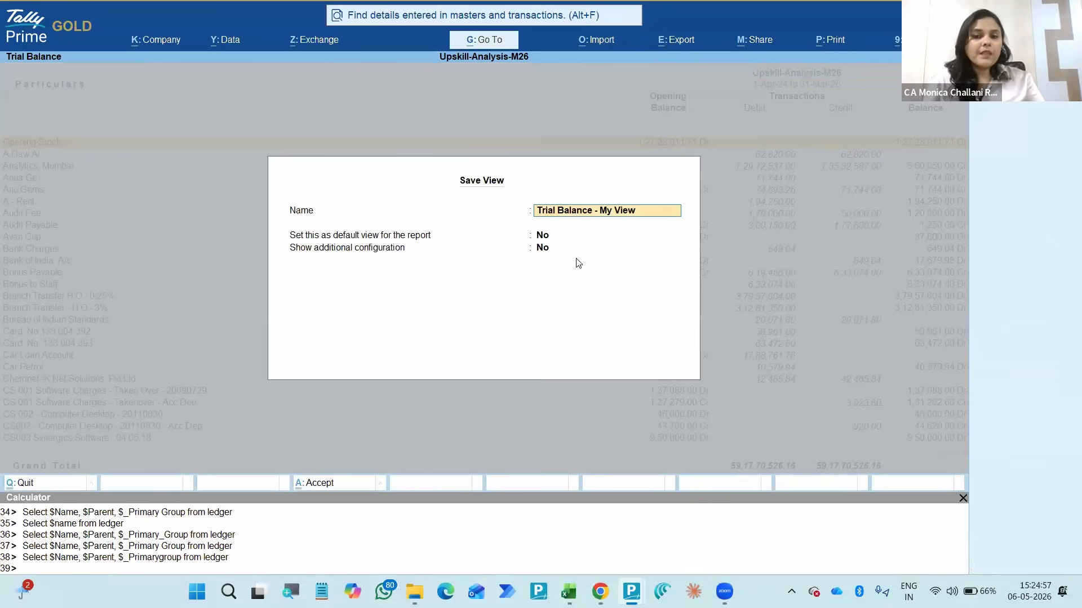
type("TB-")
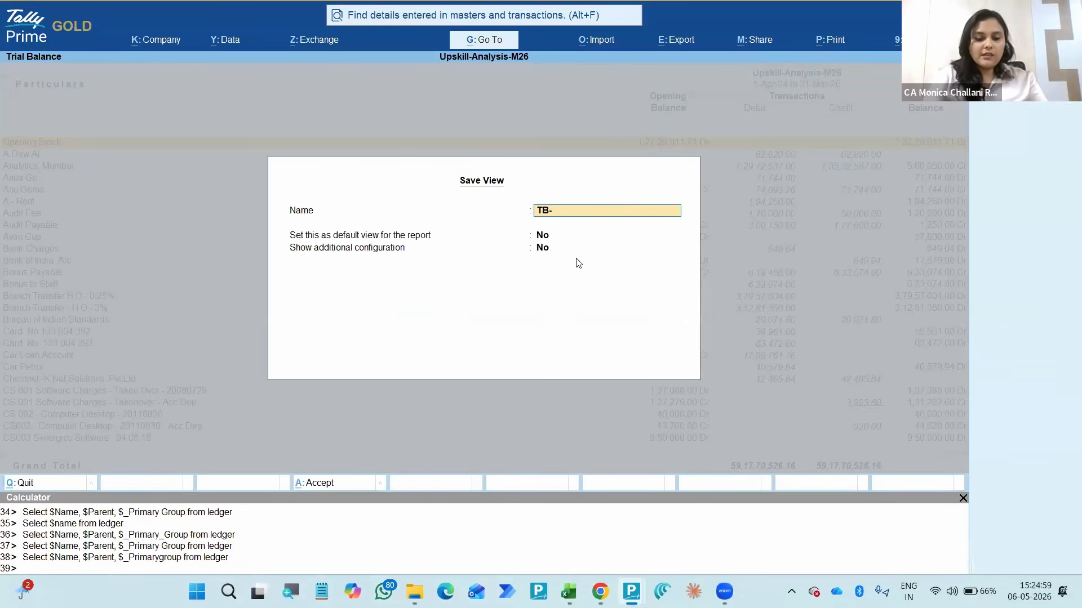
type("FY2")
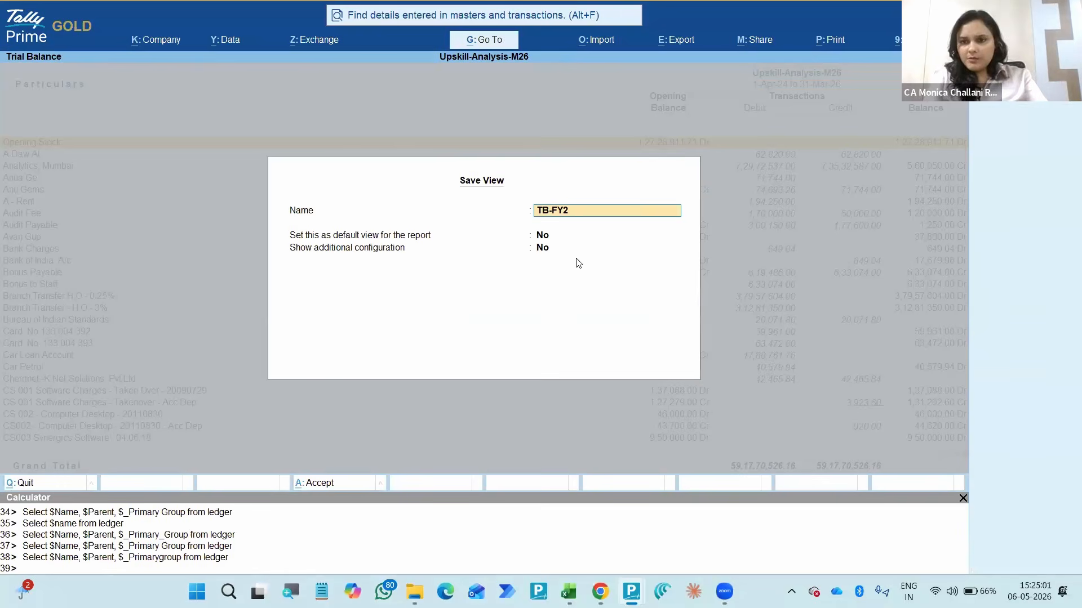
type("5-25")
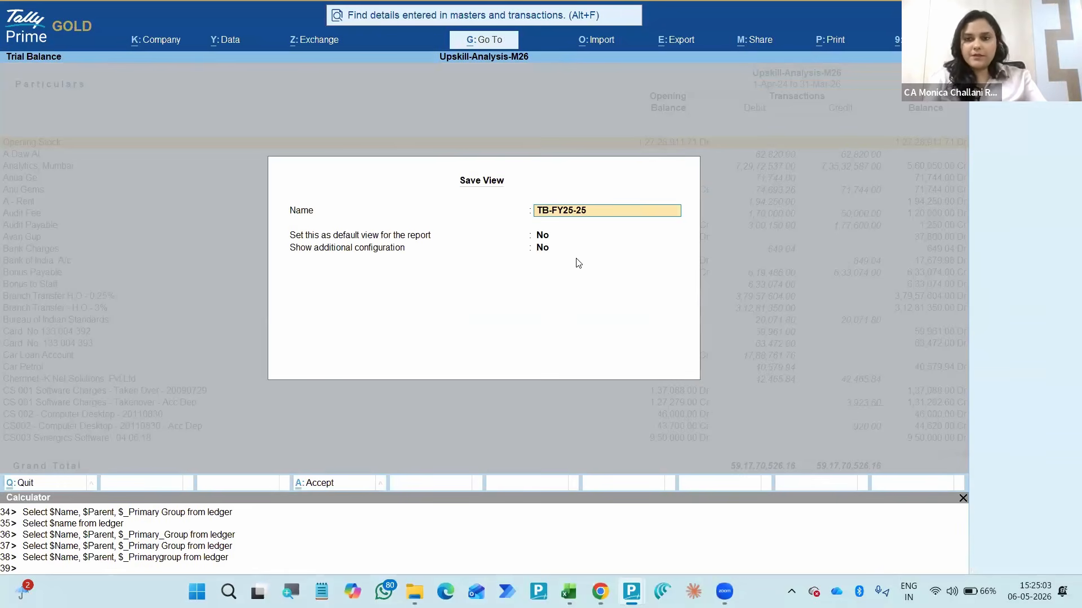
key("Escape")
key("Escape")
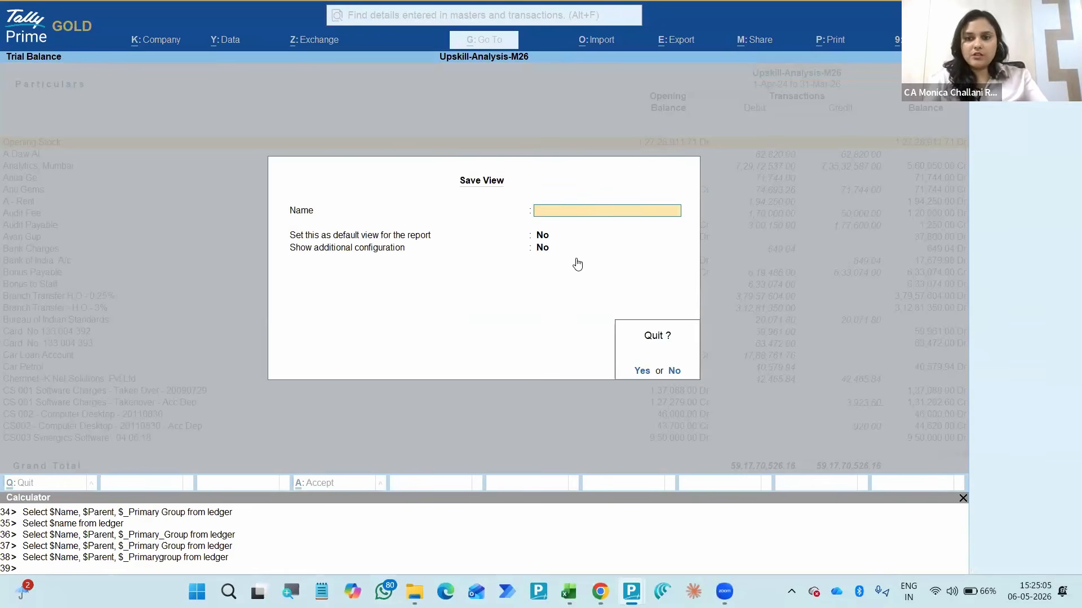
key("y")
- Change the Trial Balance period to 1-Apr-25 to 31-Mar-26
key("alt+F2")
type("apr")
key("Return")
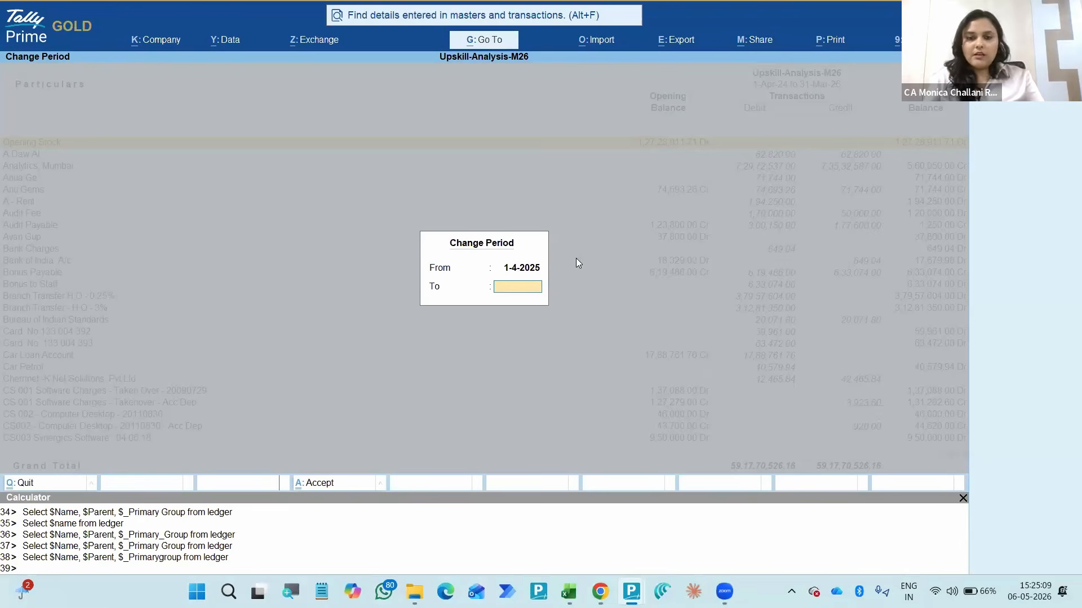
key("Return")
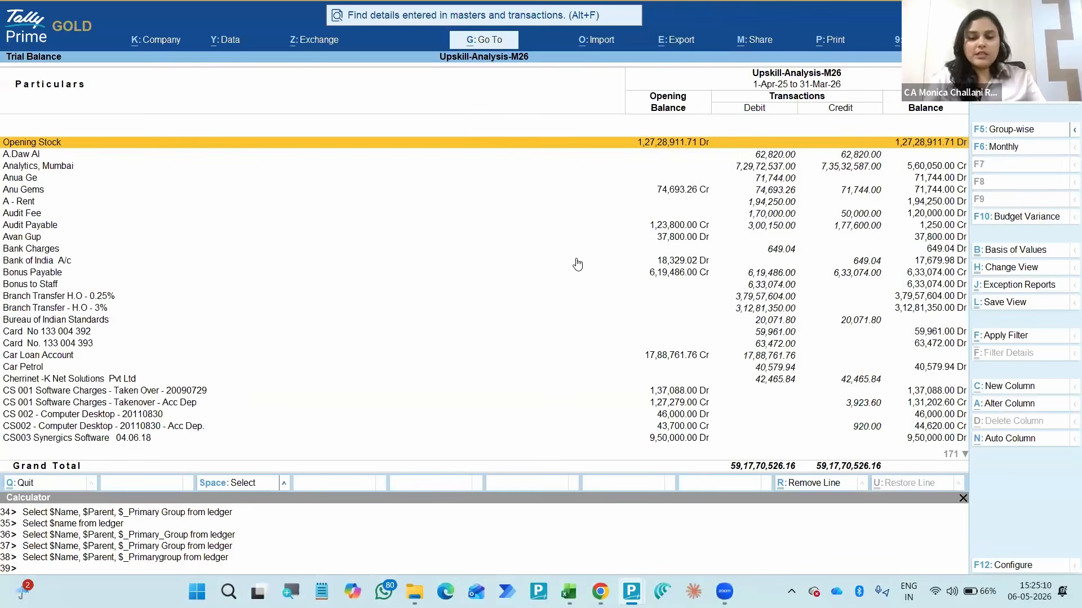
- Start saving the current Trial Balance layout as a view named TB-FY25-26
key("alt")
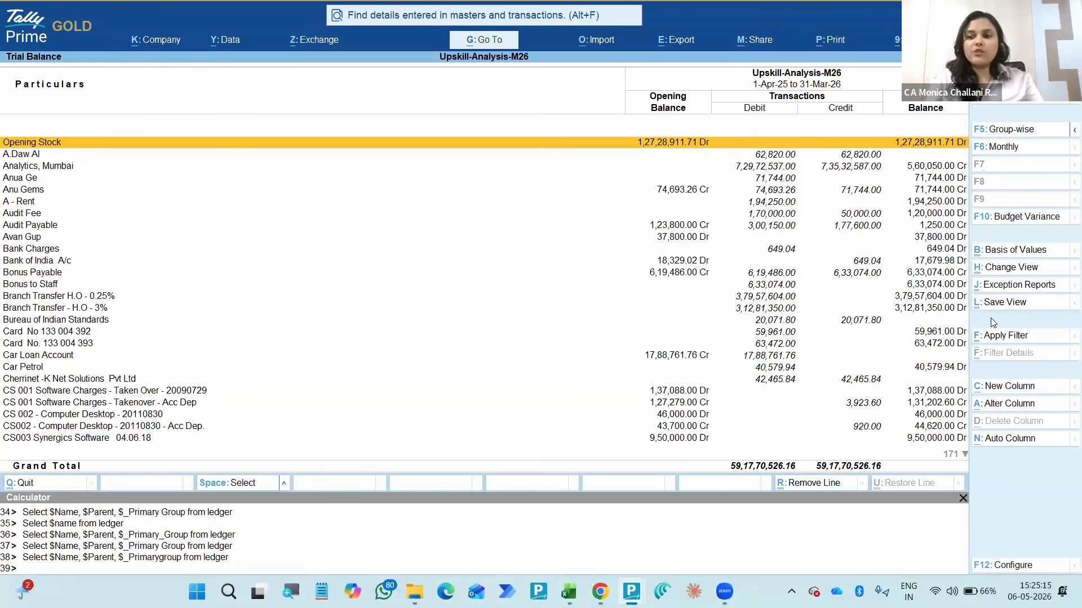
left_click(1000, 302)
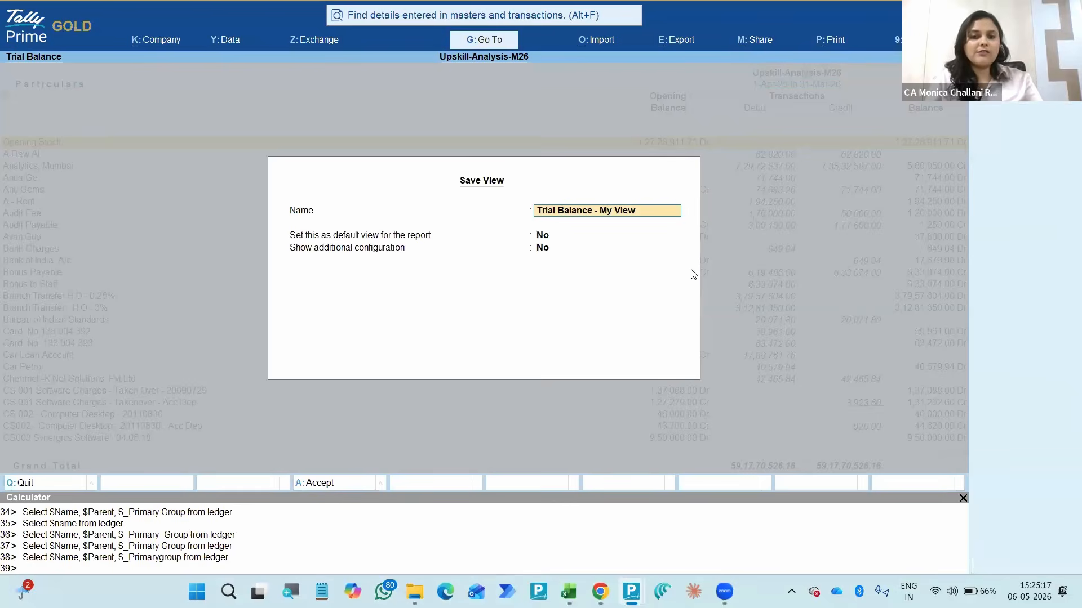
type("TB-FY25-26")
key("Return")
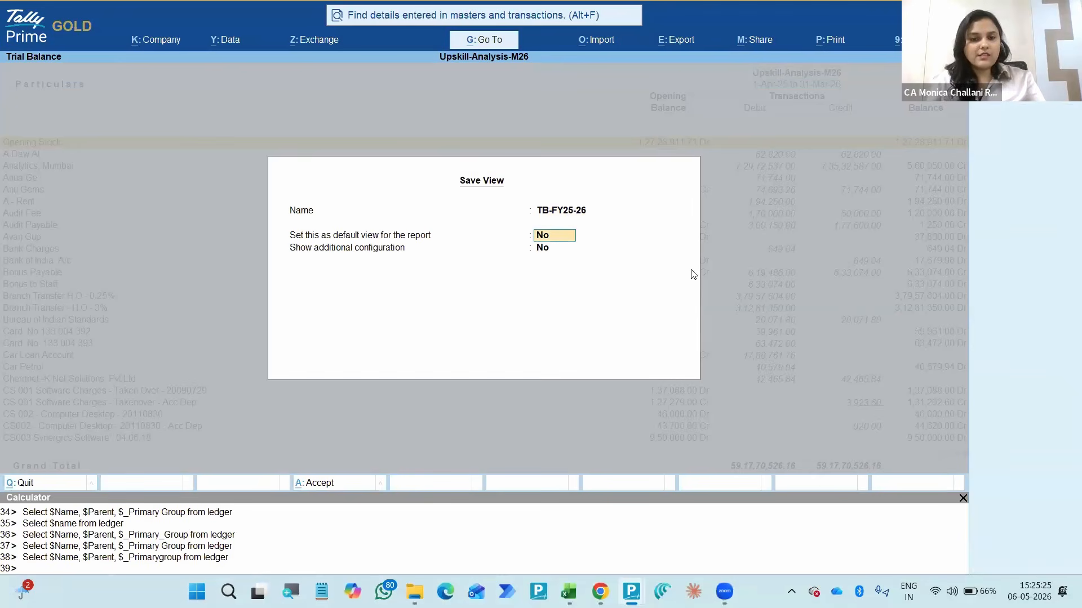
- Keep the view as non-default, show its additional configuration, and save it for All Companies
key("Return")
type("y")
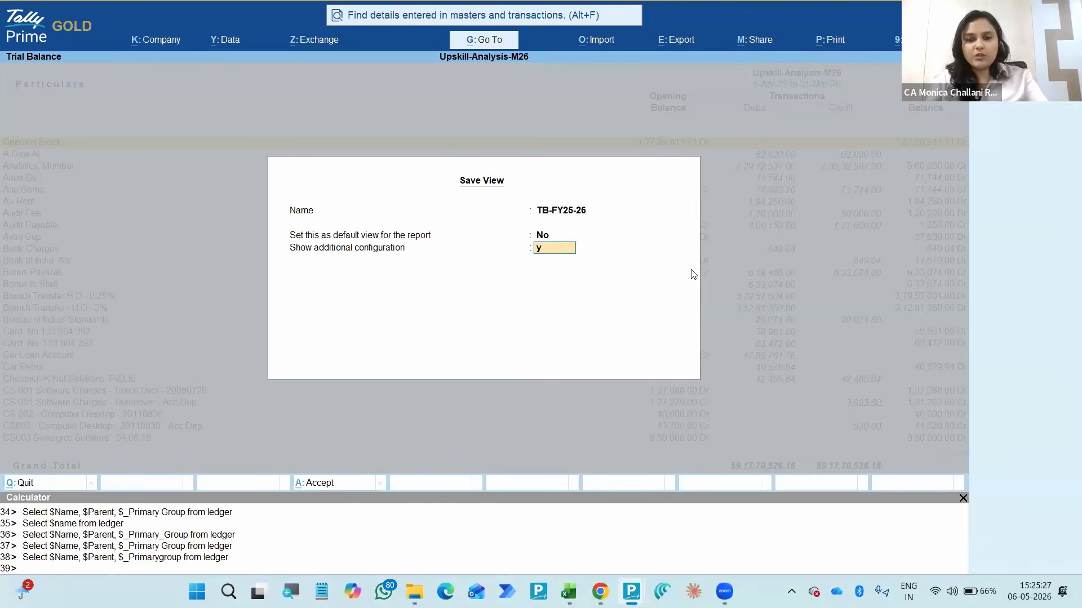
key("Return")
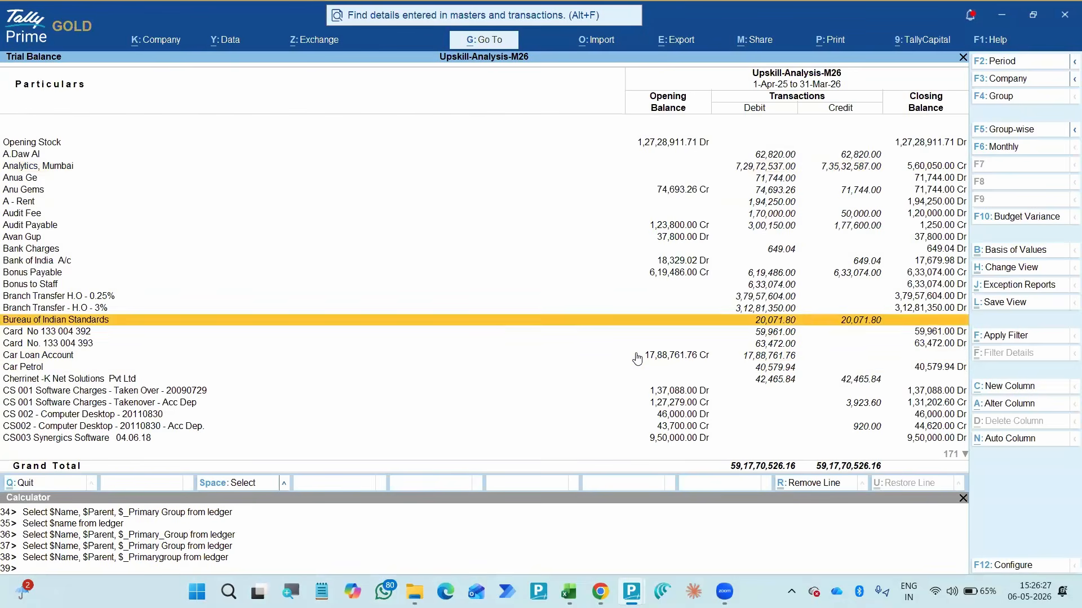
key("Up")
key("Up")
key("Up")
key("Up")
key("Up")
key("Up")
key("Up")
key("Up")
key("Up")
key("Up")
key("Up")
key("Up")
key("Up")
key("Up")
key("Up")
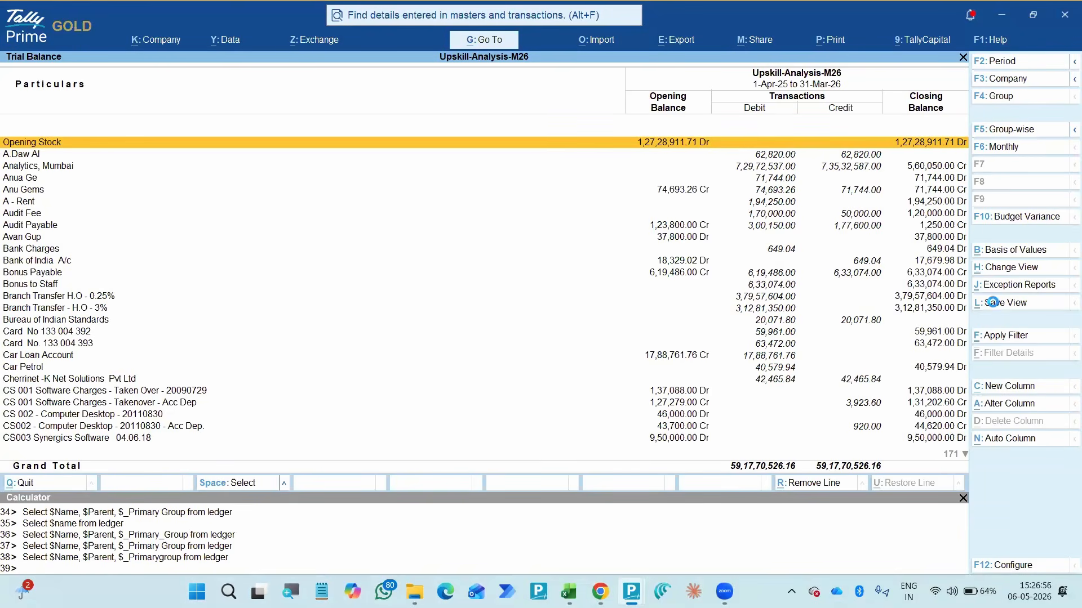
left_click(995, 304)
key("BackSpace")
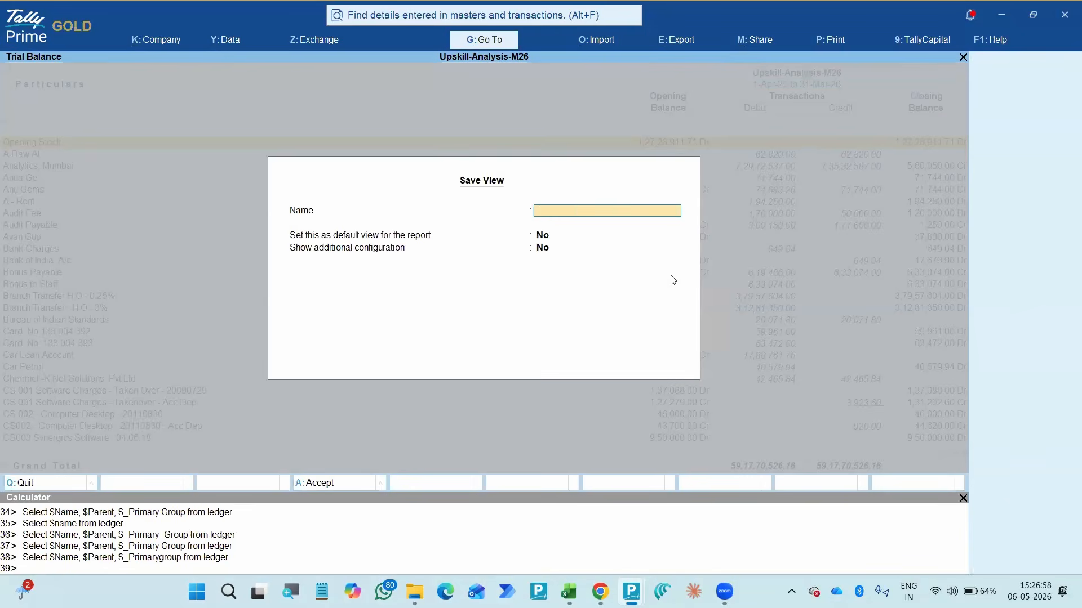
key("Escape")
key("y")
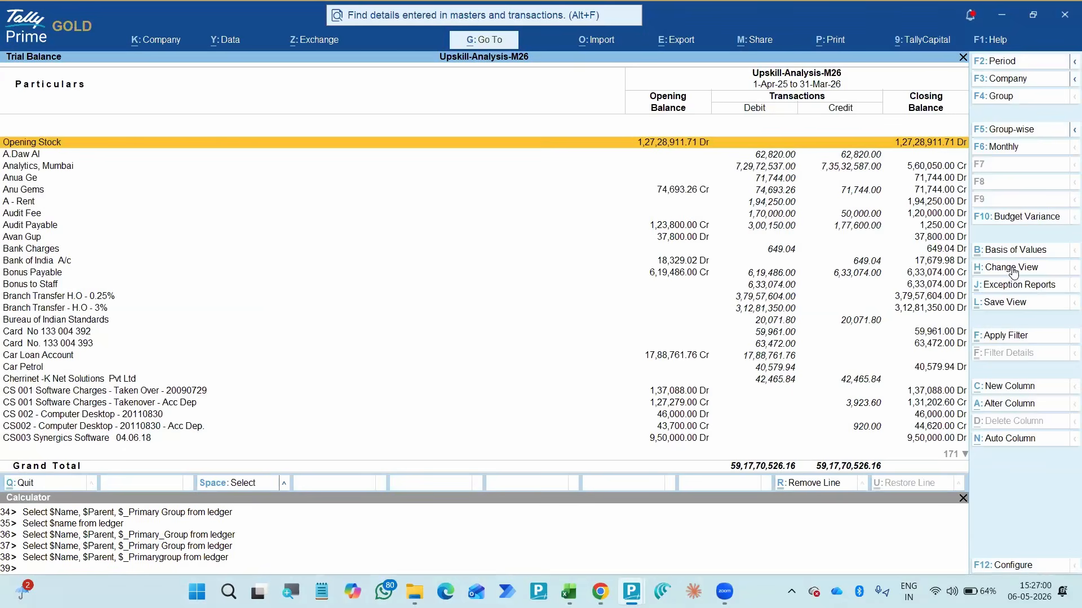
- Check the Trial Balance's list of saved views, and open the saved TB-FY25-26 view from the list of reports
left_click(1014, 269)
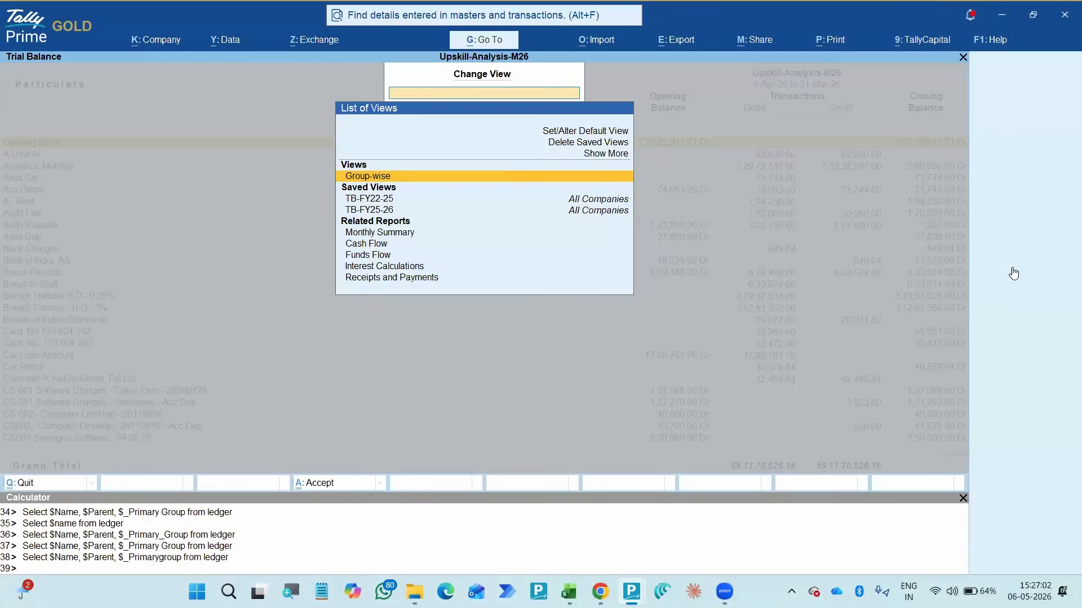
key("Escape")
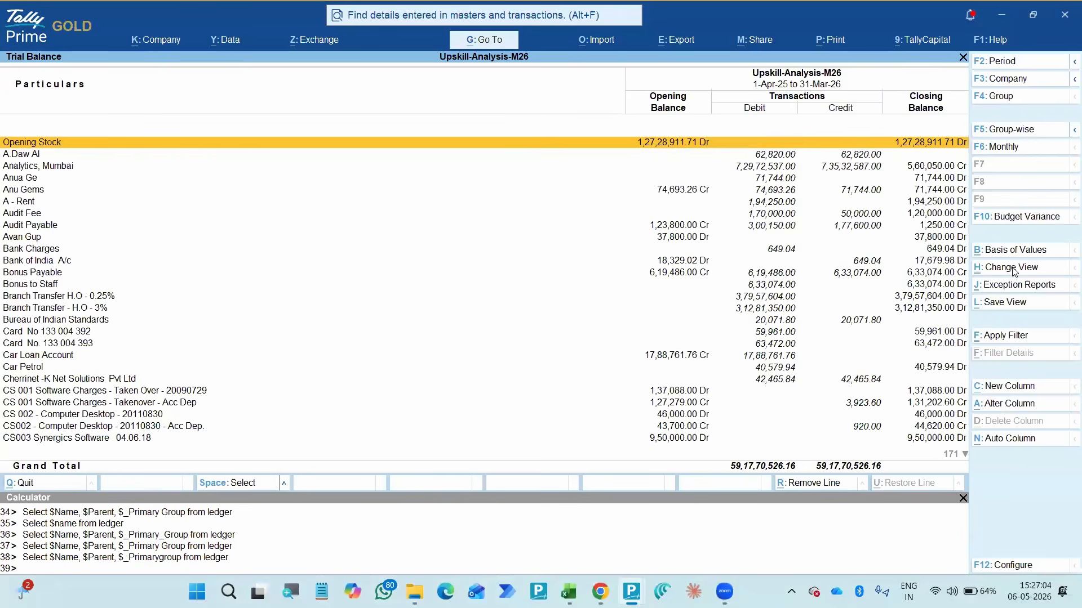
key("alt+g")
key("Down")
key("Down")
key("Down")
key("Down")
key("Down")
key("Down")
key("Down")
key("Down")
key("Down")
key("Down")
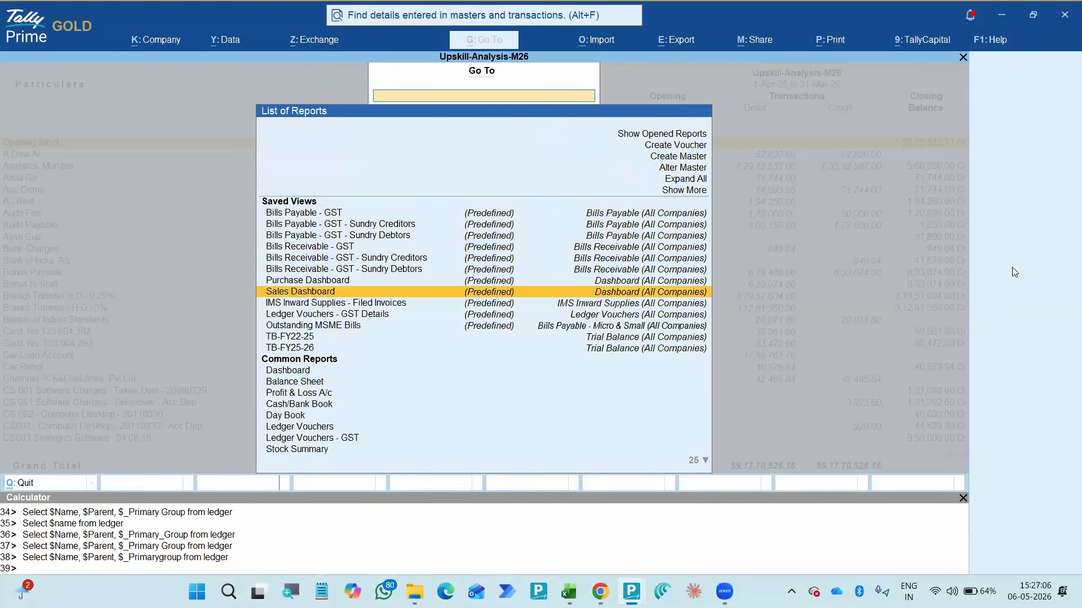
key("Down")
key("Down")
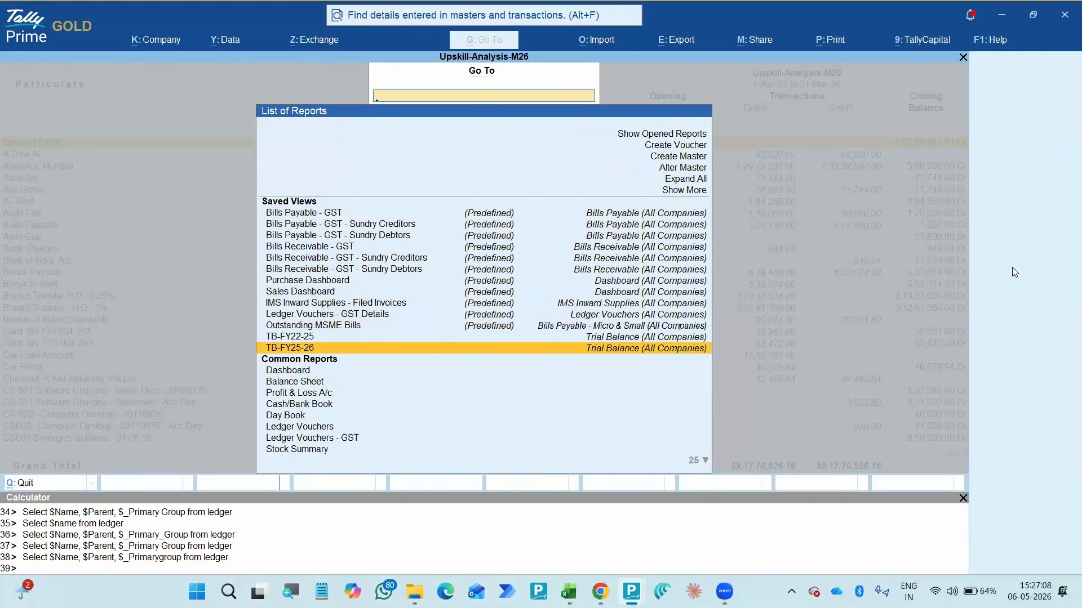
key("Return")
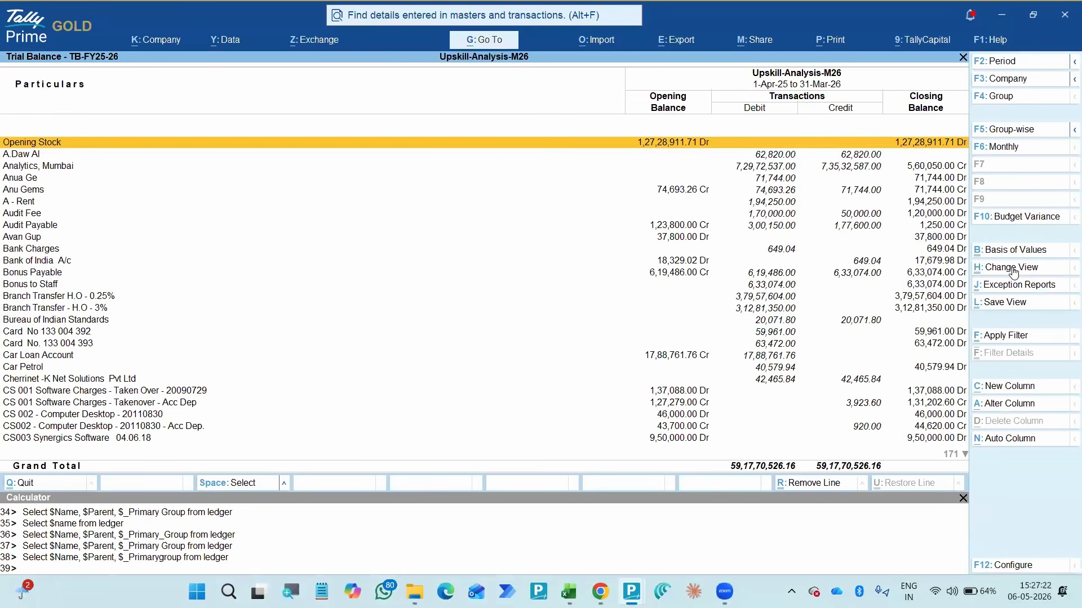
- Switch the Trial Balance to group-wise for comparison and return it to the ledger-wise layout
key("Down")
key("Down")
key("Down")
key("Down")
key("Down")
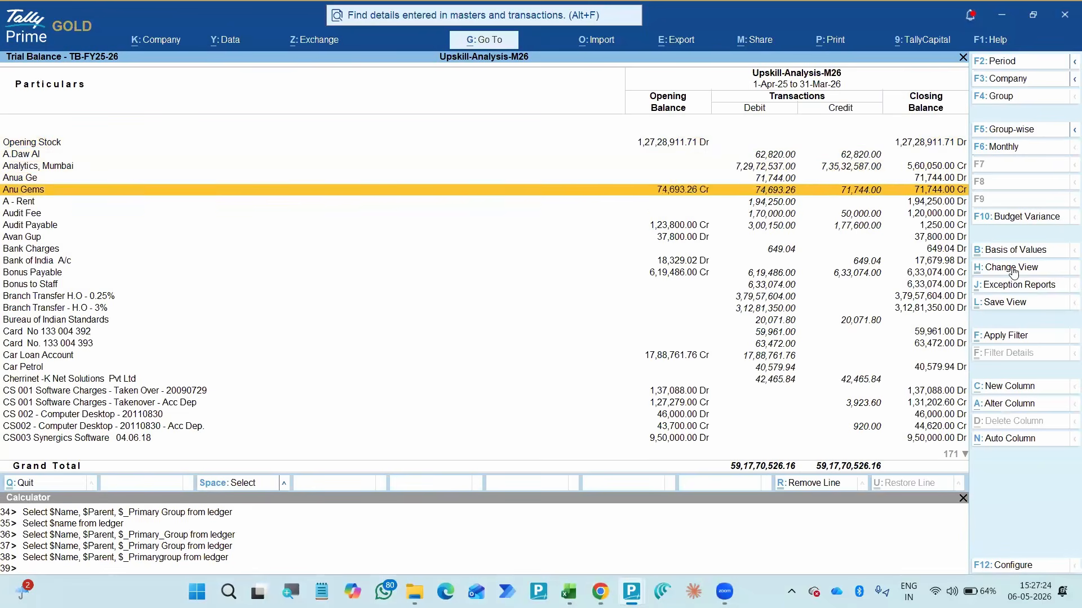
key("F5")
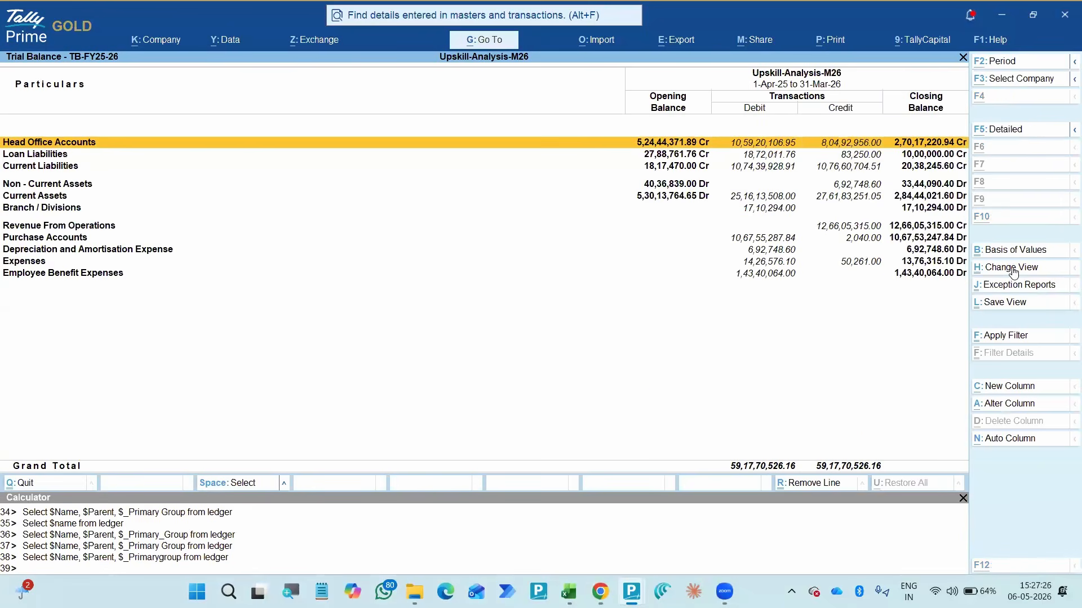
key("alt+F1")
key("F5")
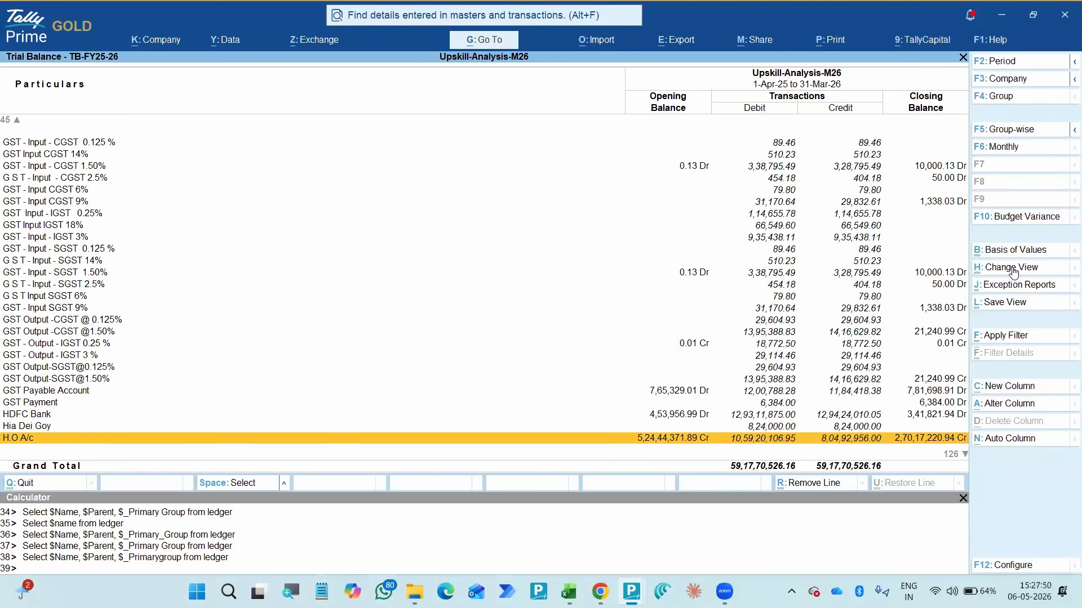
- Start exporting the current Trial Balance report and open its export configuration
key("alt")
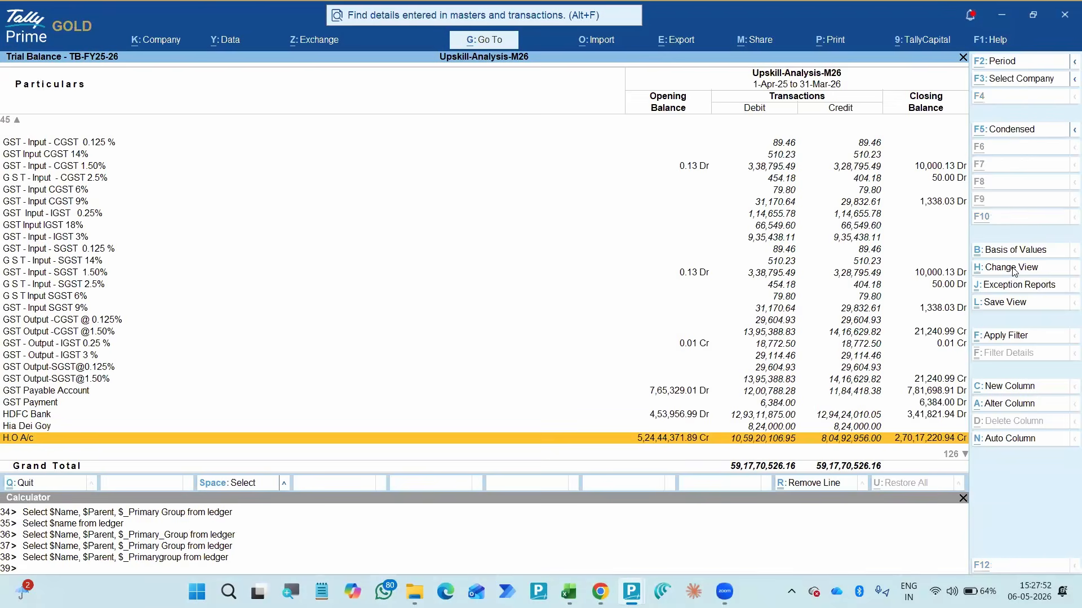
key("alt+e")
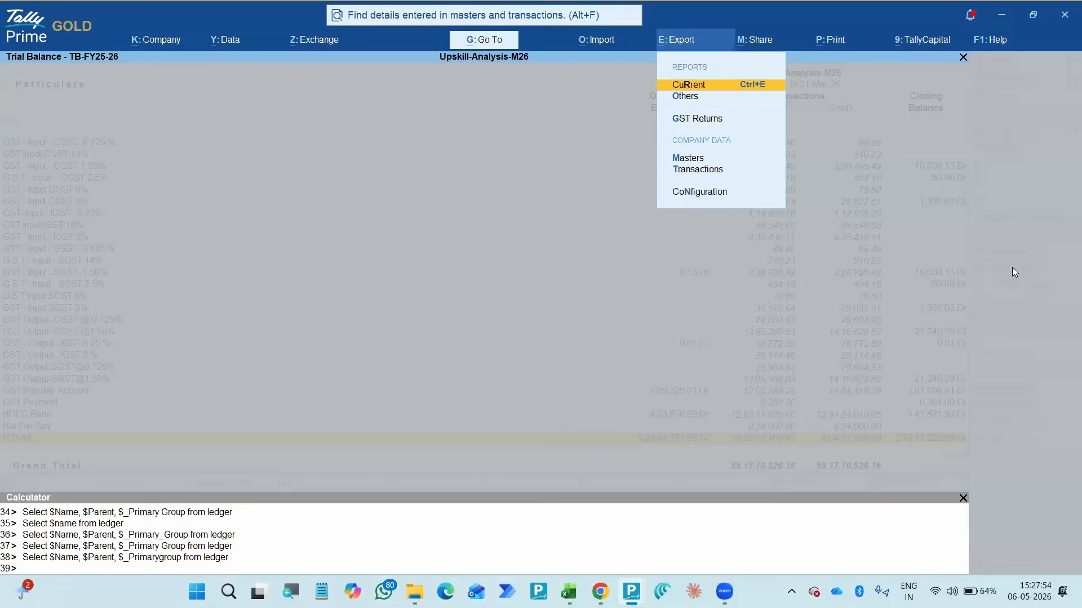
key("Return")
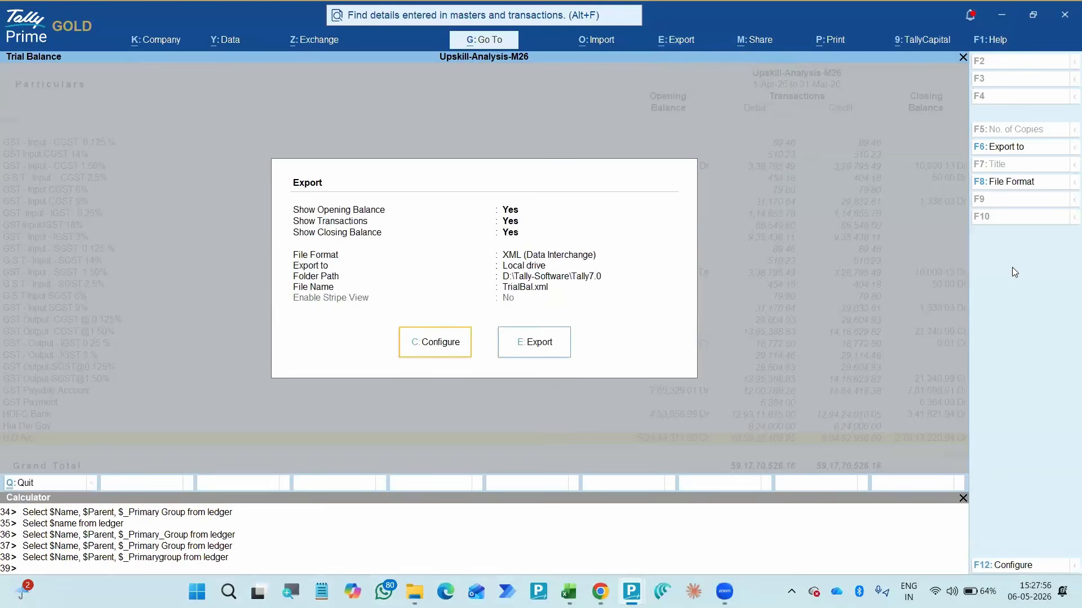
key("c")
- Switch to File Explorer and copy the full path of the Demo Data-20260506 folder
key("alt+Tab")
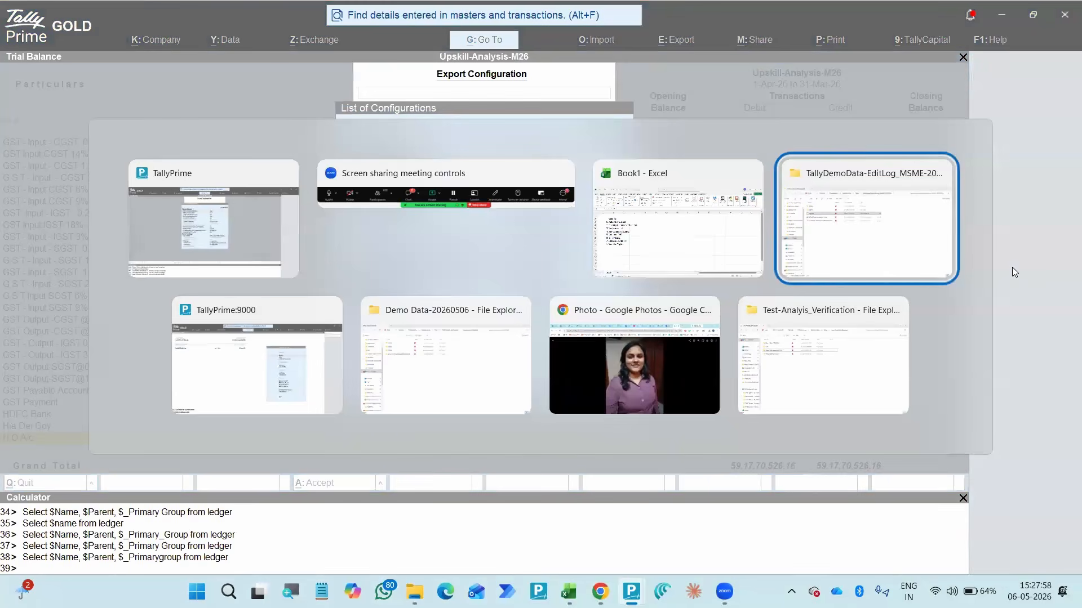
key("alt+Tab")
key("alt+Tab")
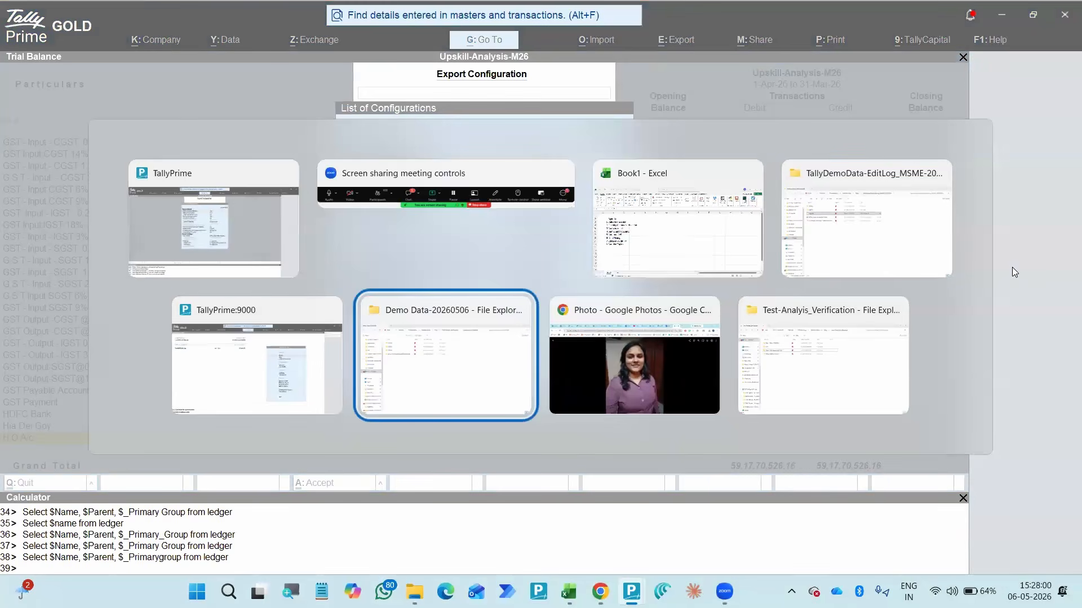
key("alt+d")
key("ctrl+c")
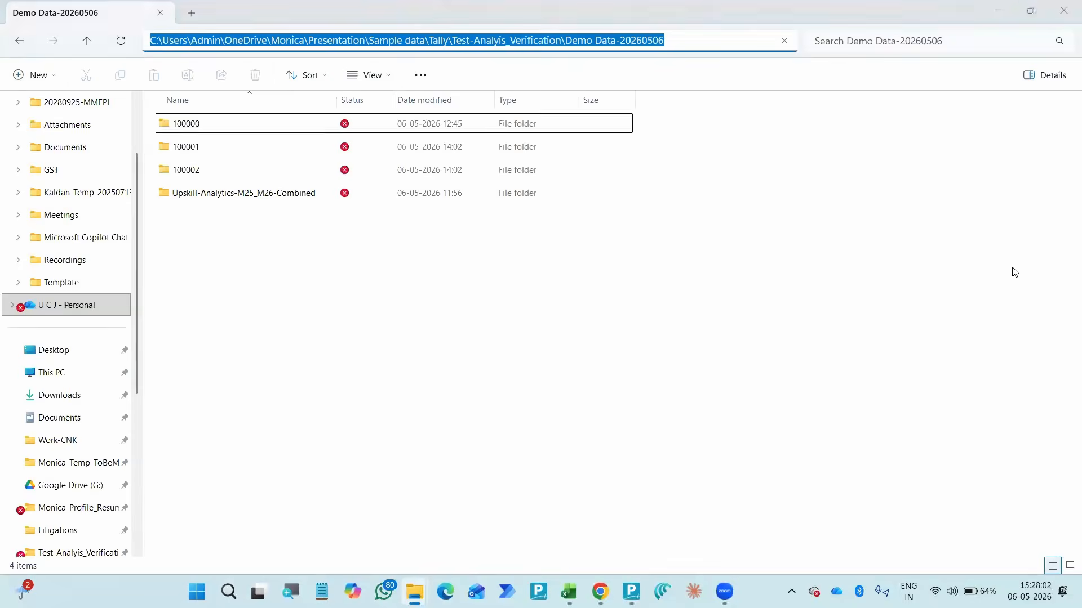
- Return to Tally Prime and set the Trial Balance export's file format to Excel (Spreadsheet)
key("alt+Tab")
key("Up")
key("Up")
key("Return")
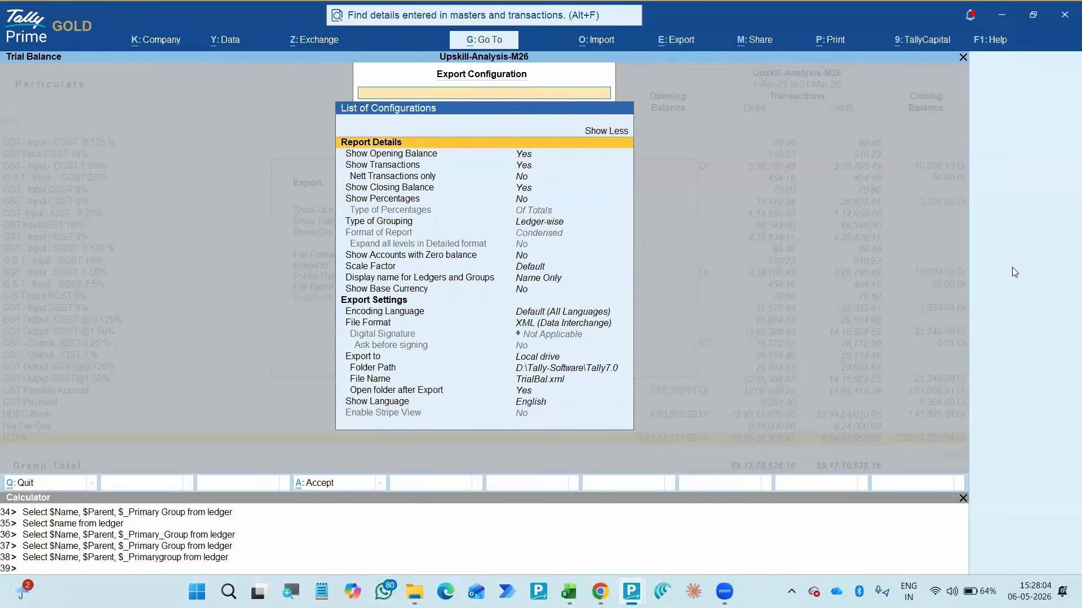
key("Down")
key("Down")
key("Down")
key("Down")
key("Down")
key("Down")
key("Down")
key("Down")
key("Down")
key("Down")
key("Down")
key("Down")
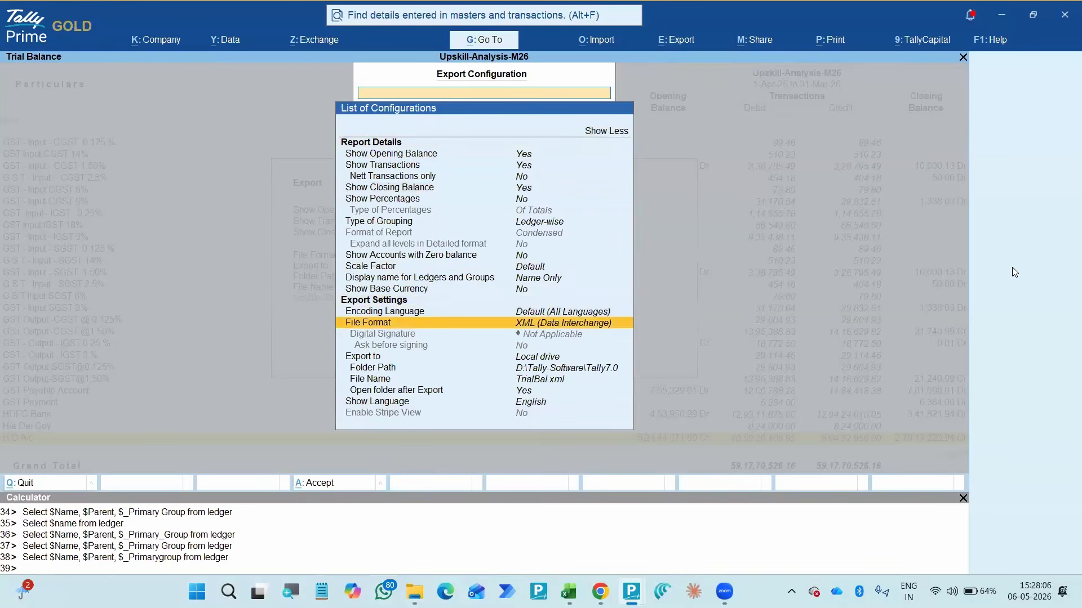
key("Return")
key("Up")
key("Up")
key("Up")
key("Up")
key("Up")
key("Return")
- Set the export folder path to the copied Demo Data-20260506 path and export the report as TrialBal.xlsx
key("Down")
key("Down")
key("Down")
key("Down")
key("Down")
key("Down")
key("Down")
key("Down")
key("Up")
key("Return")
key("Return")
key("ctrl+a")
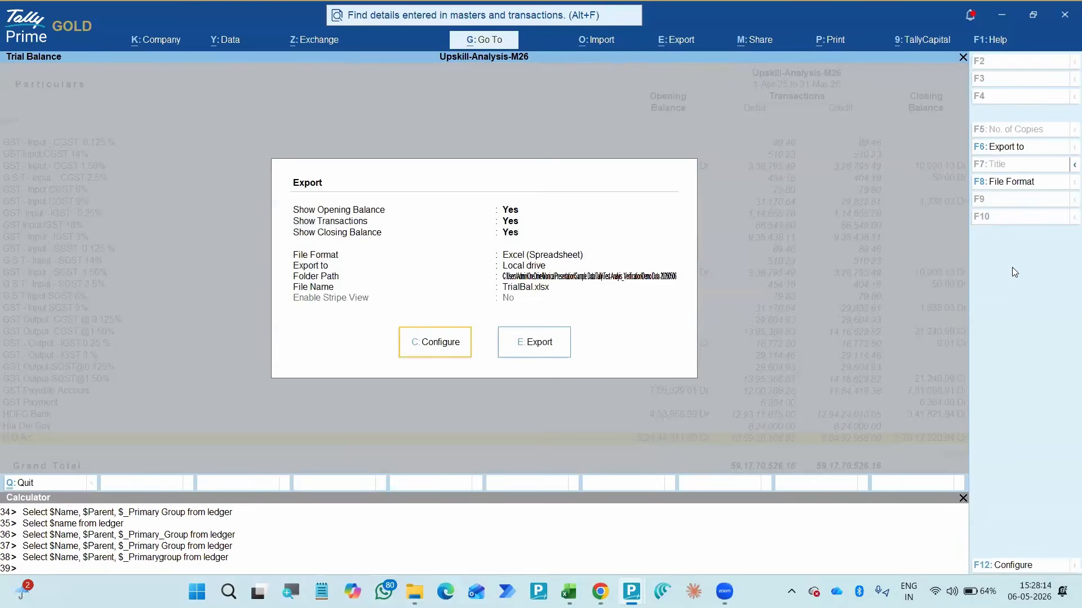
key("e")
- Switch to the other Tally Prime window with the Upskill-Edit Log company and open its Edit Log activities
key("alt+Tab")
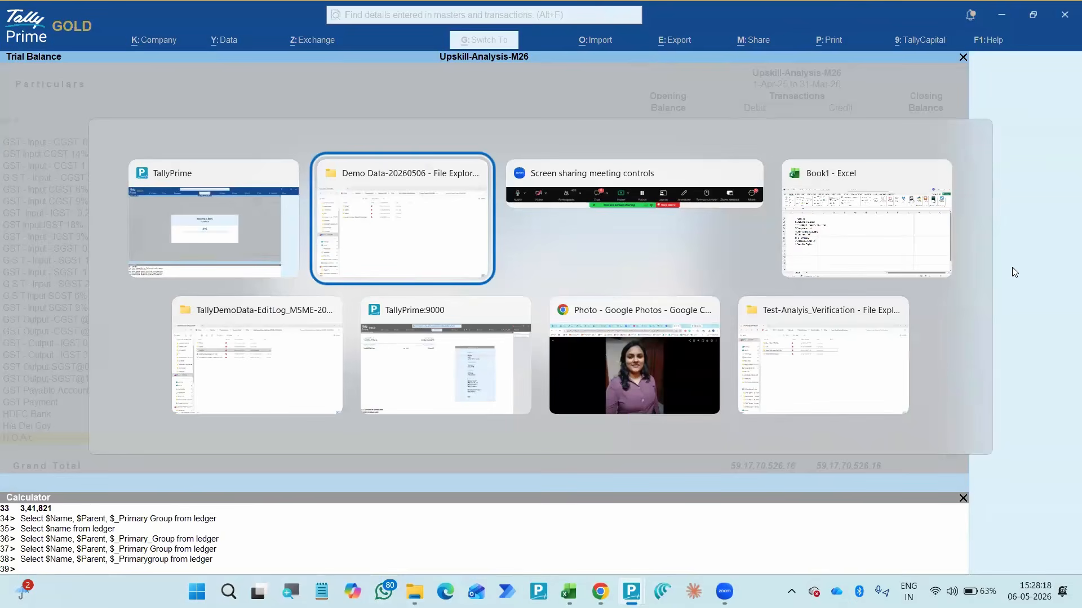
key("alt+Tab")
key("alt+Tab")
key("alt+Tab")
key("alt+Tab")
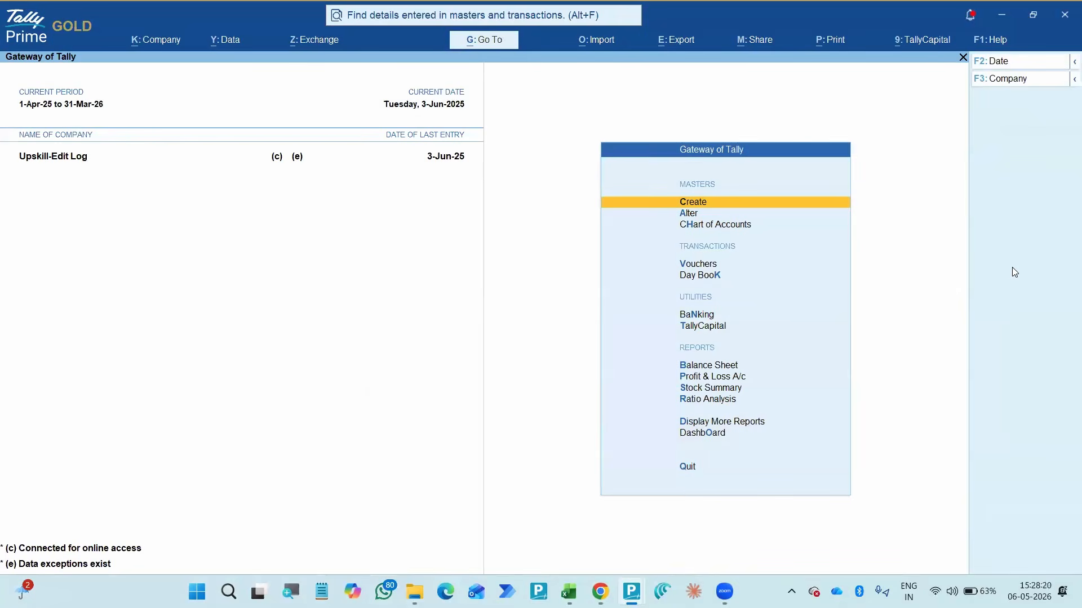
left_click(147, 41)
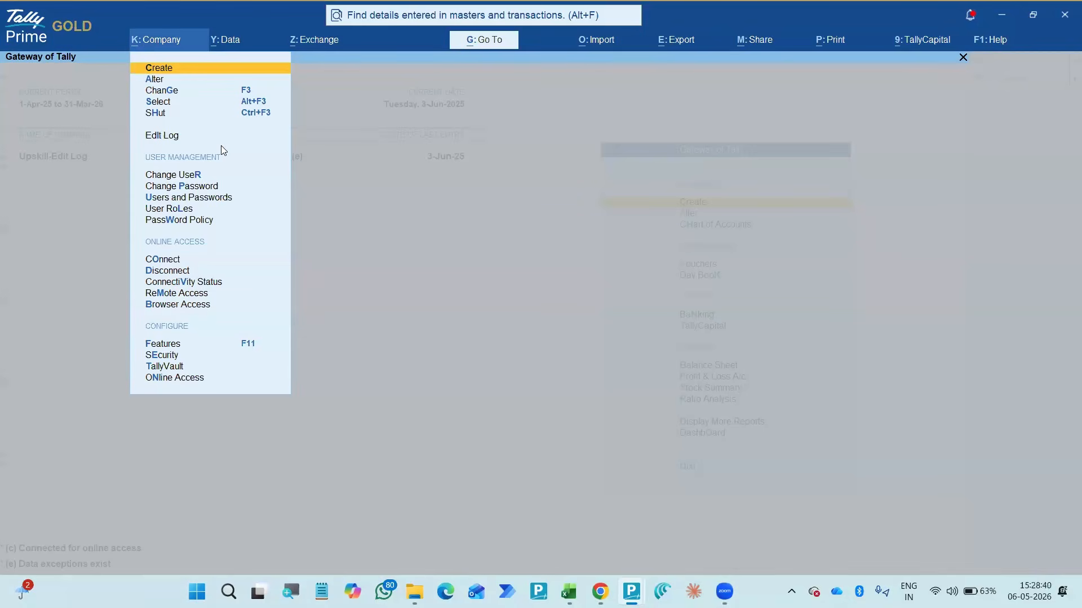
key("Return")
key("Down")
key("Down")
key("Down")
key("Down")
key("Down")
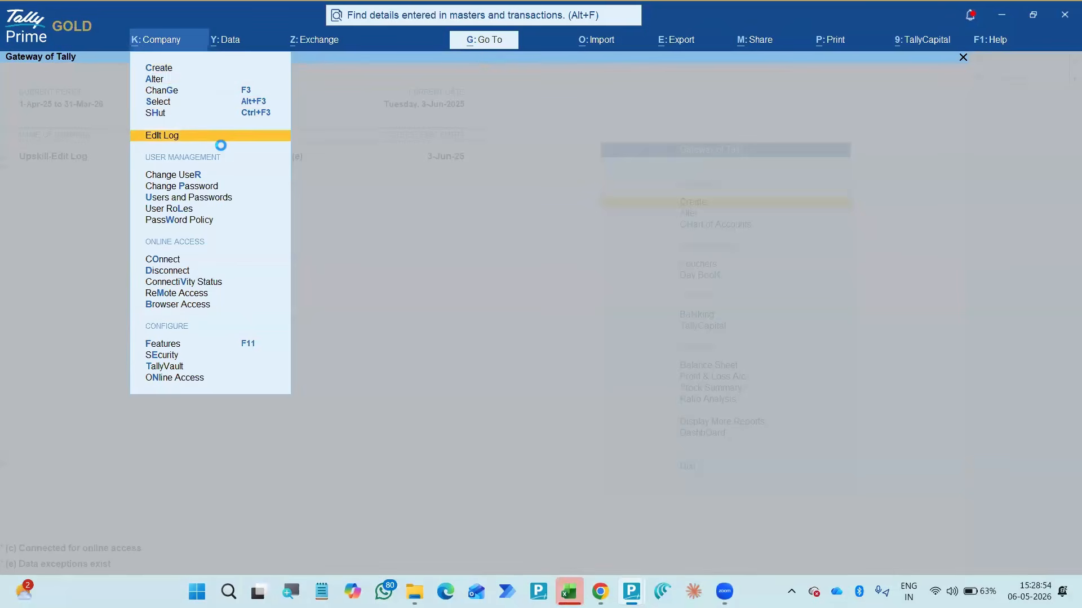
key("Return")
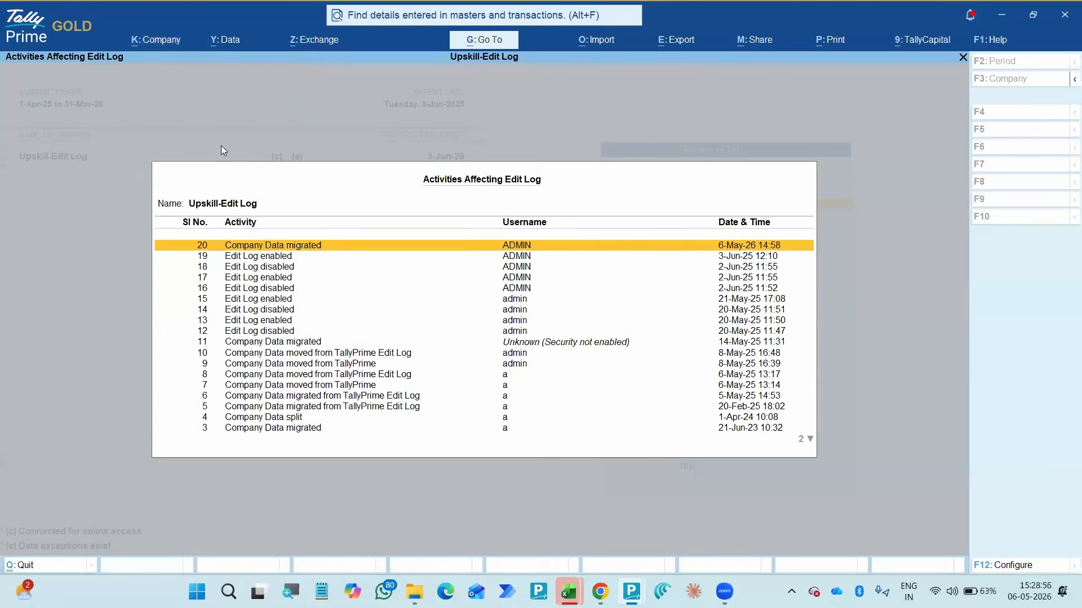
- Examine the activities affecting the Edit Log, including data splits, migrations and moves between TallyPrime and TallyPrime Edit Log
key("Down")
key("Down")
key("Down")
key("Down")
key("Down")
key("Down")
key("Down")
key("Down")
key("Down")
key("Down")
key("Down")
key("Down")
key("Down")
key("Down")
key("Down")
key("Down")
key("Down")
key("Down")
key("Down")
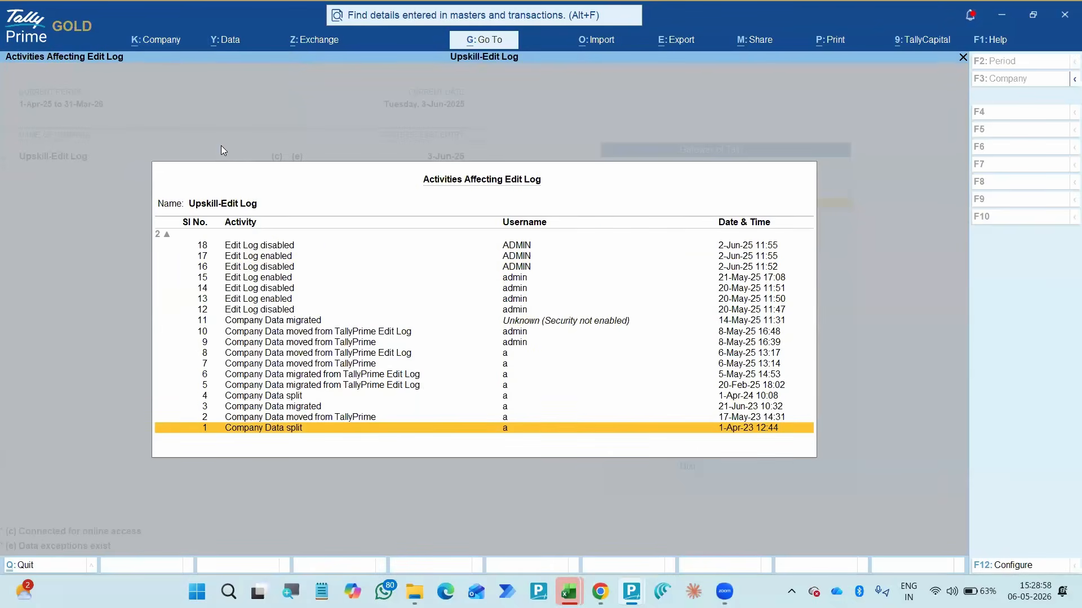
key("Up")
key("Up")
key("Up")
key("Up")
key("Up")
key("Up")
key("Up")
key("Up")
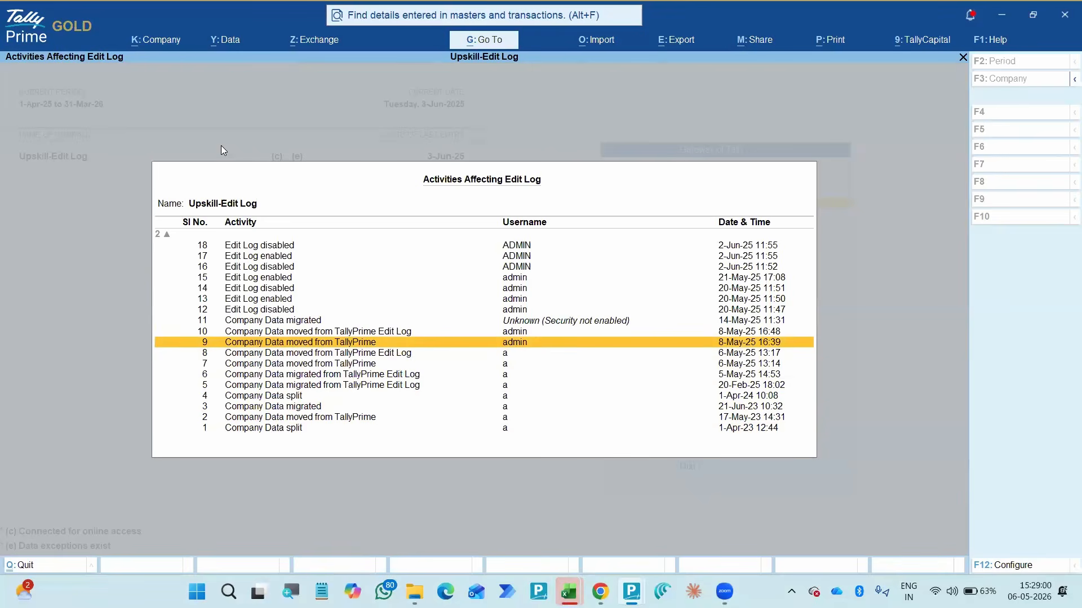
key("Up")
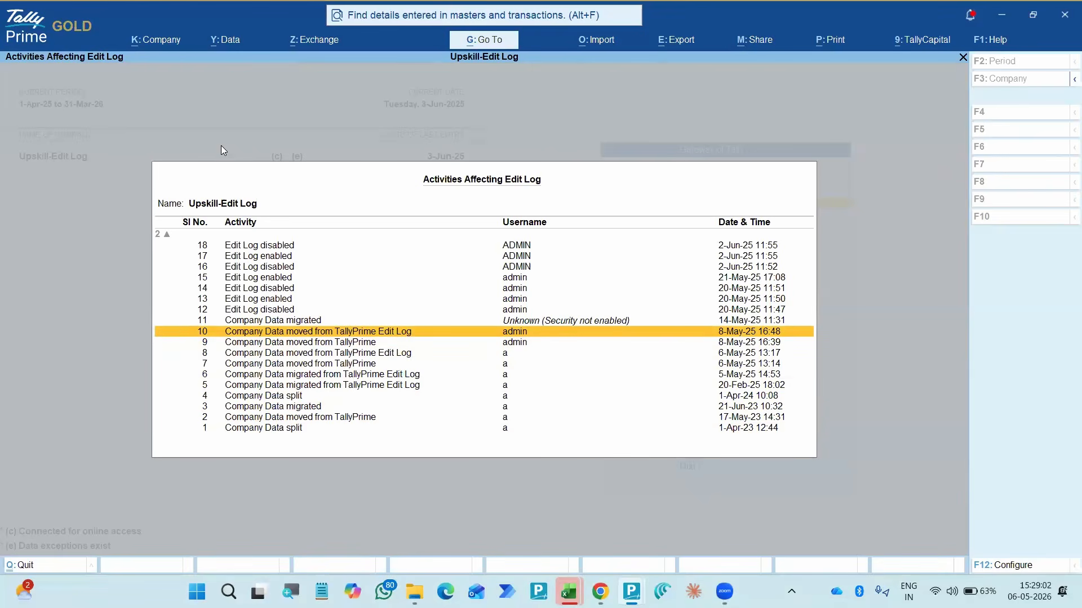
key("Down")
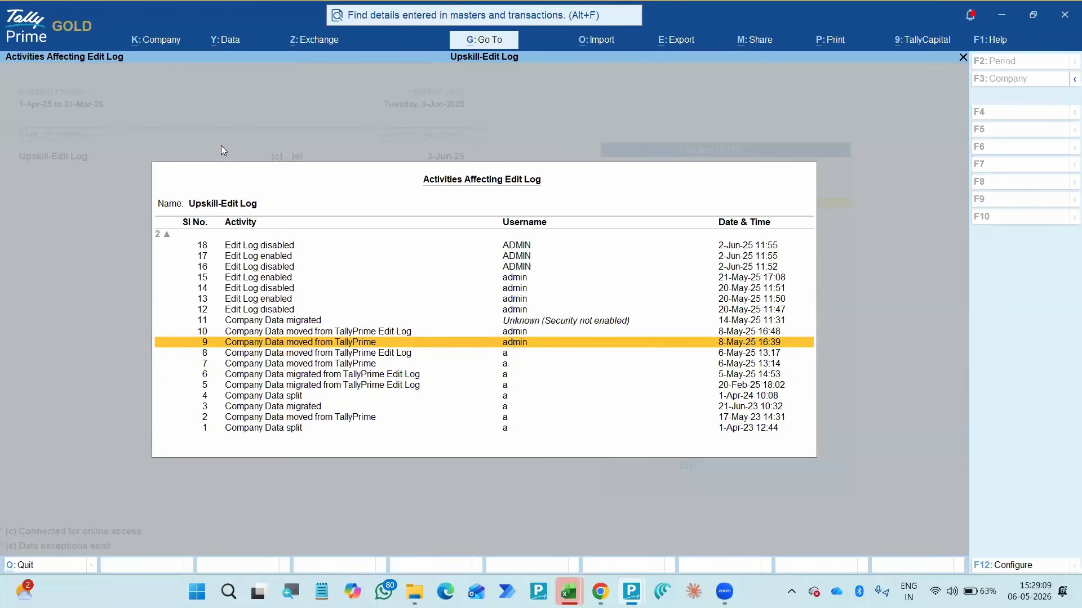
key("Up")
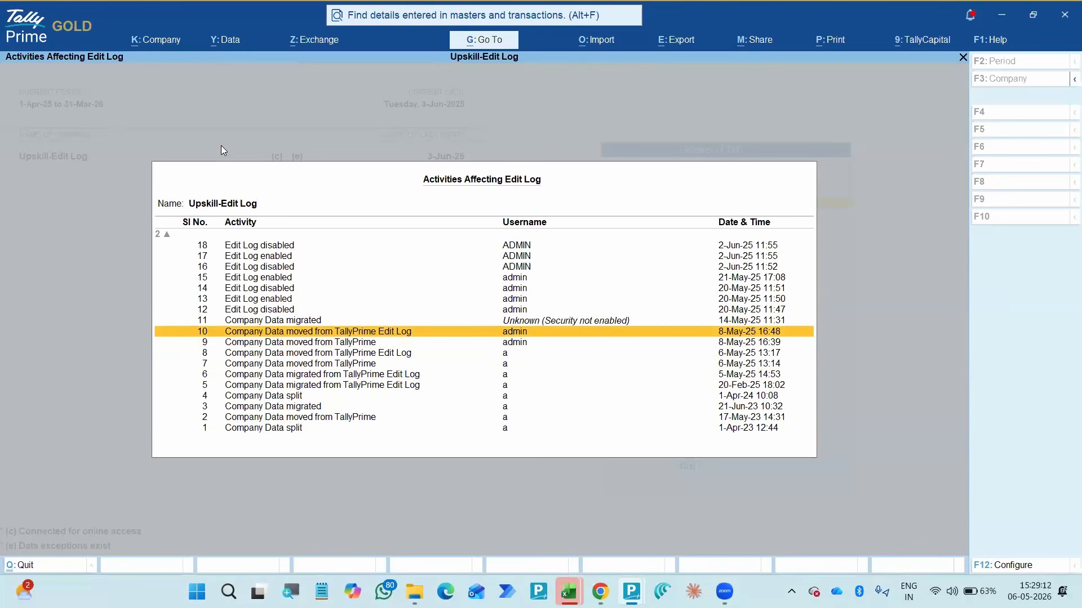
- Check the export options available from the company's list of activities affecting the Edit Log
key("Down")
key("Down")
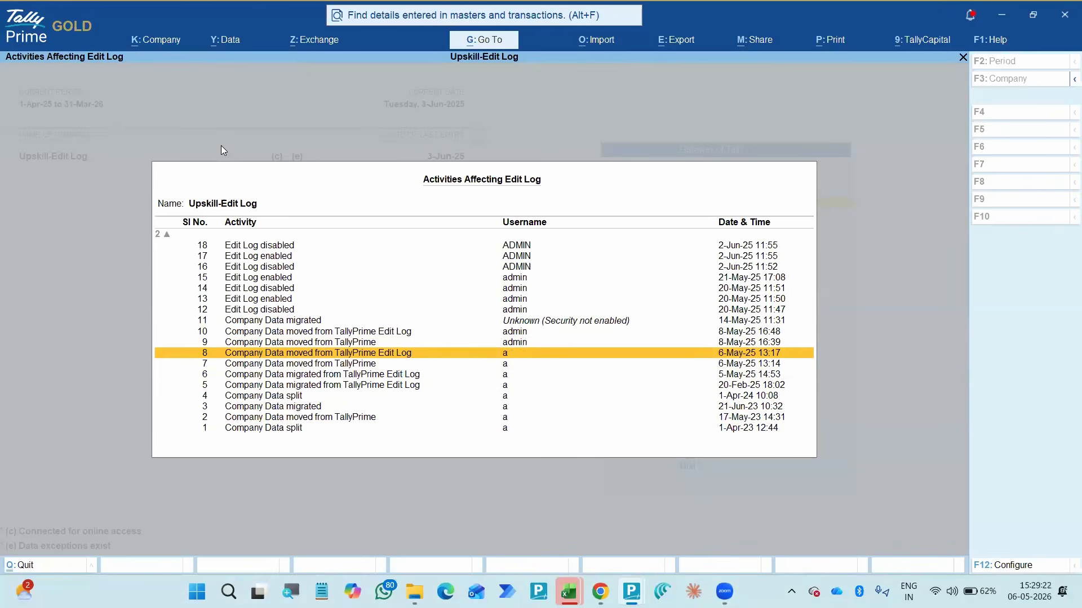
key("alt")
key("alt+e")
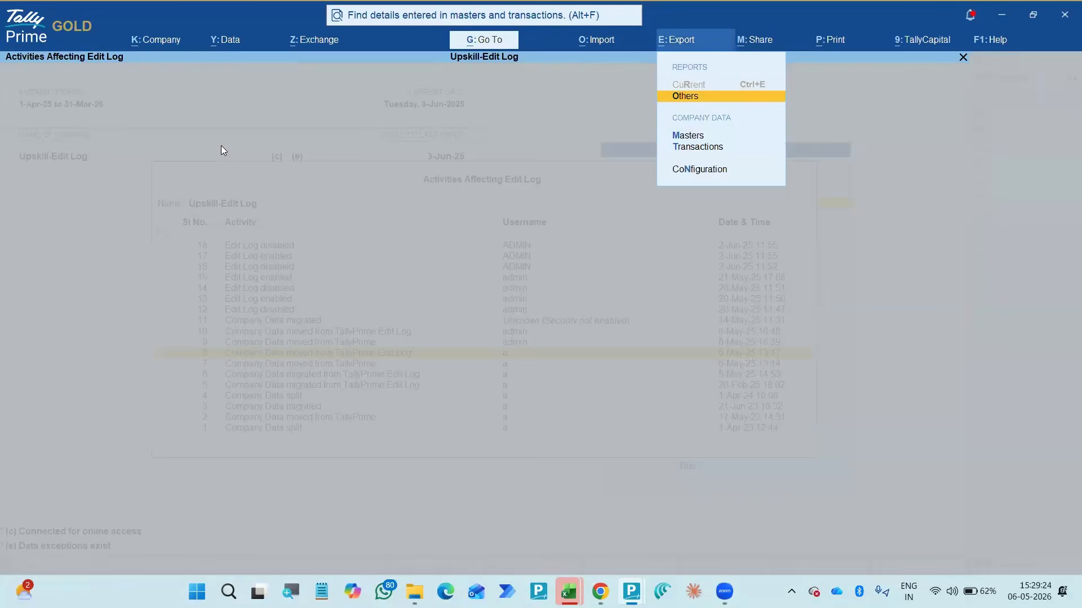
key("Escape")
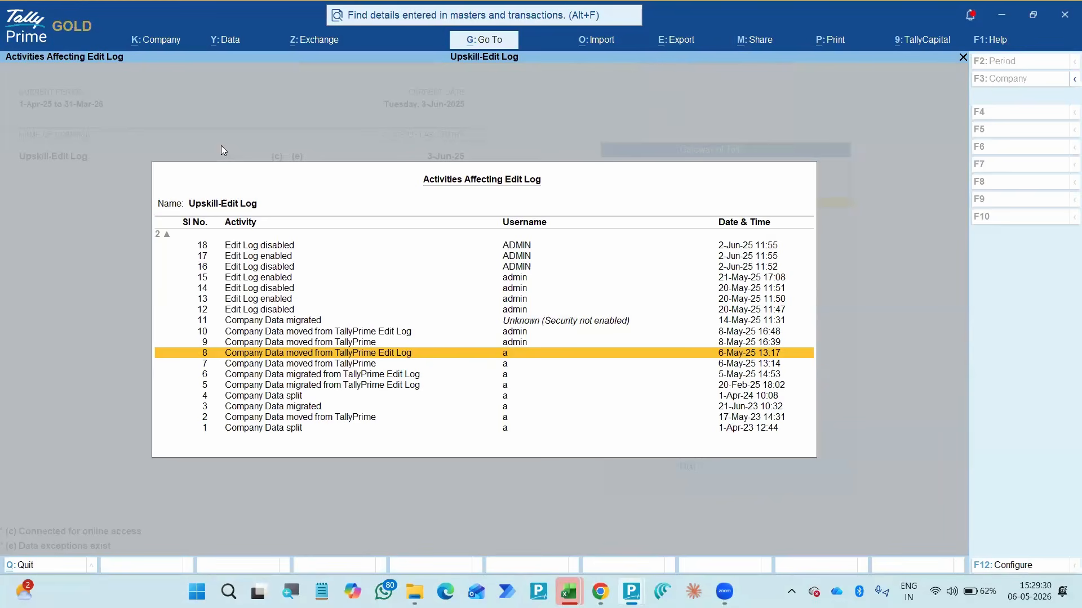
- Review the Edit Log activities from the latest migration down to the earliest data split, and close the list
key("Up")
key("Up")
key("Up")
key("Up")
key("Up")
key("Up")
key("Up")
key("Up")
key("Up")
key("Up")
key("Up")
key("Up")
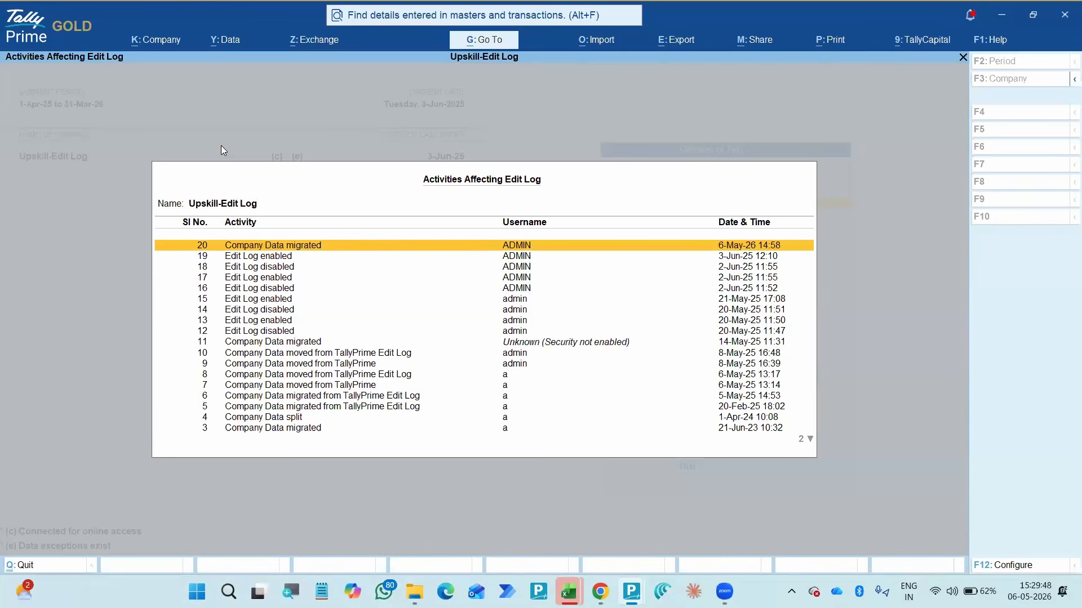
key("Down")
key("Down")
key("Down")
key("Down")
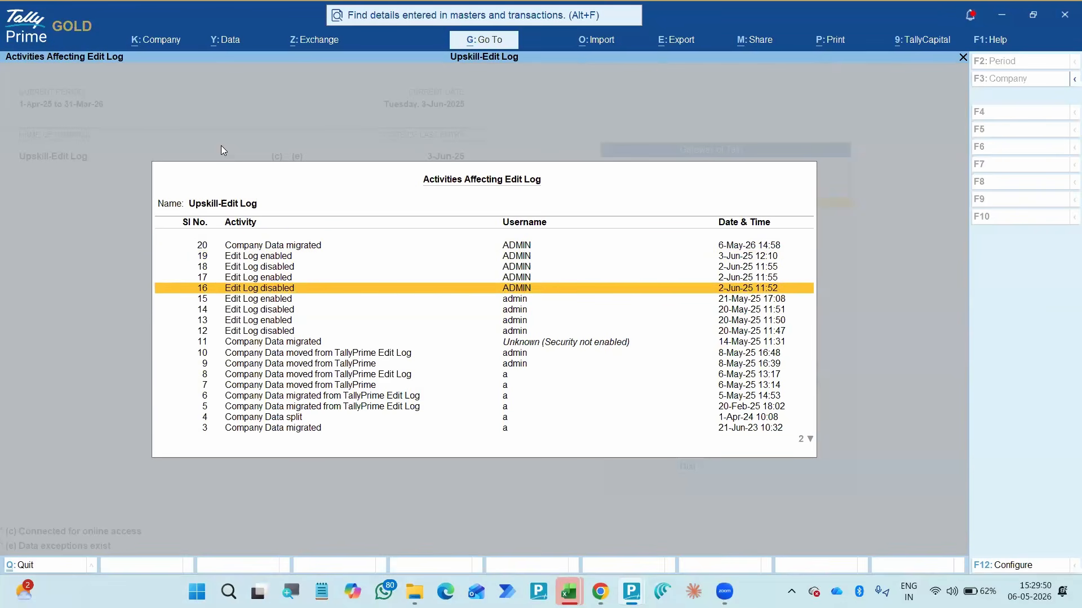
key("Page_Down")
key("Page_Down")
key("Up")
key("Up")
key("Up")
key("Up")
key("Up")
key("Up")
key("Up")
key("Up")
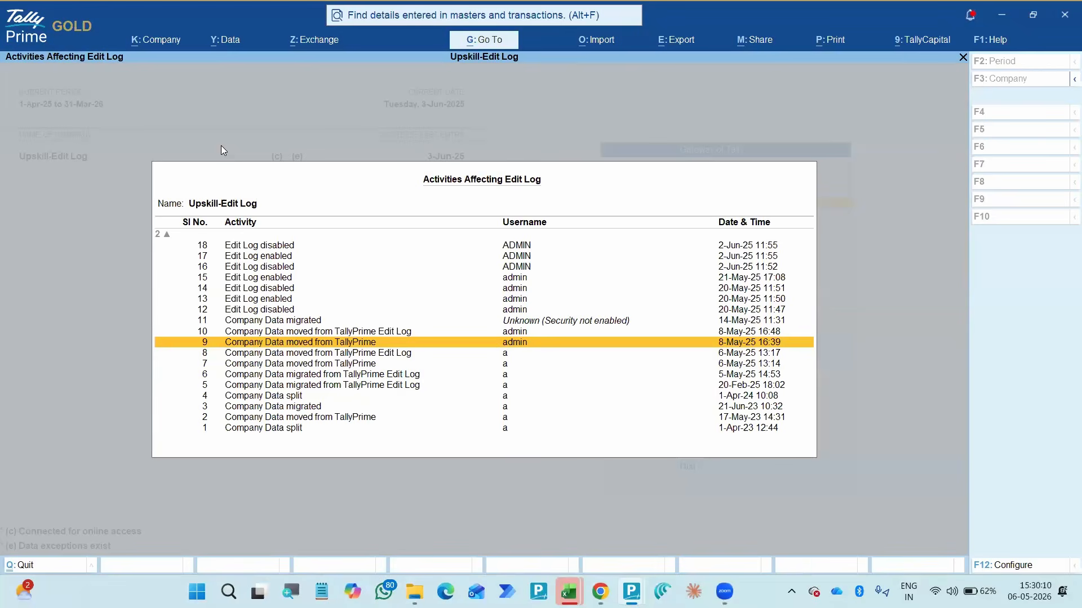
key("Escape")
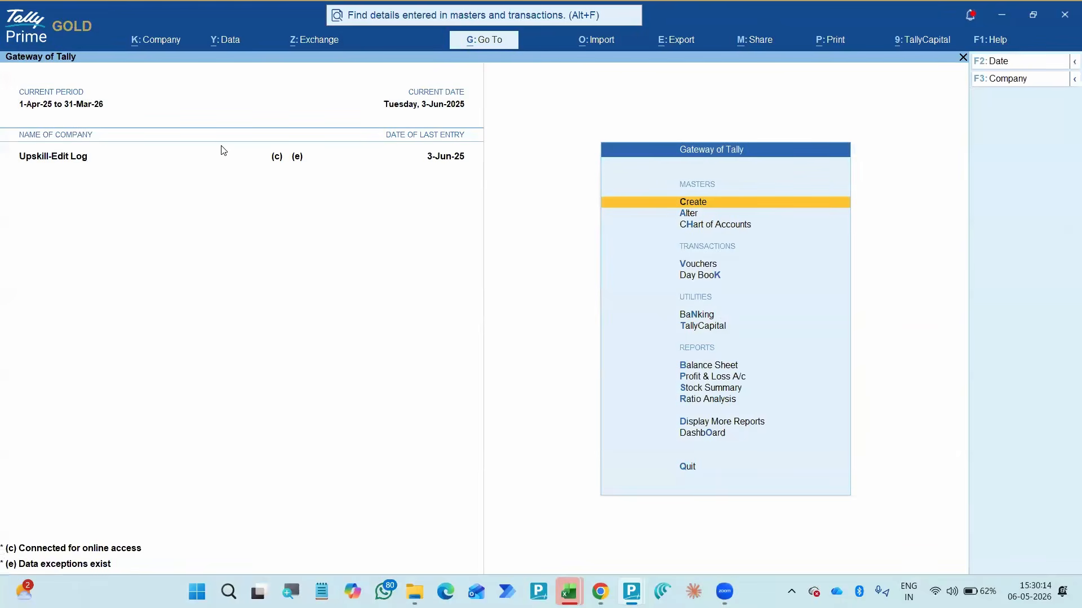
key("alt+k")
key("Down")
key("Down")
key("Down")
key("Down")
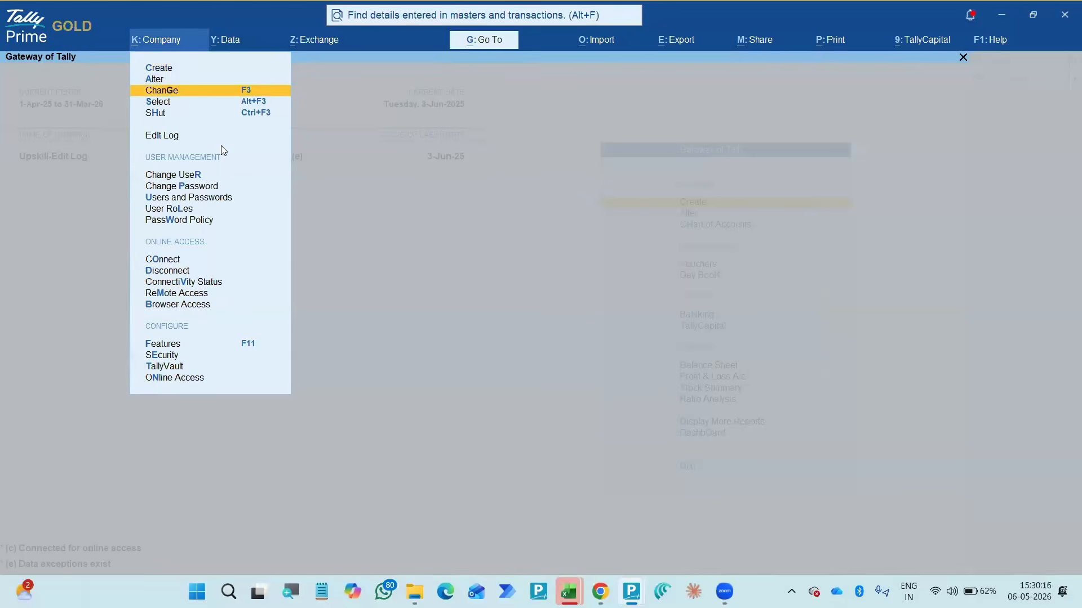
key("Down")
key("Down")
key("Up")
key("Escape")
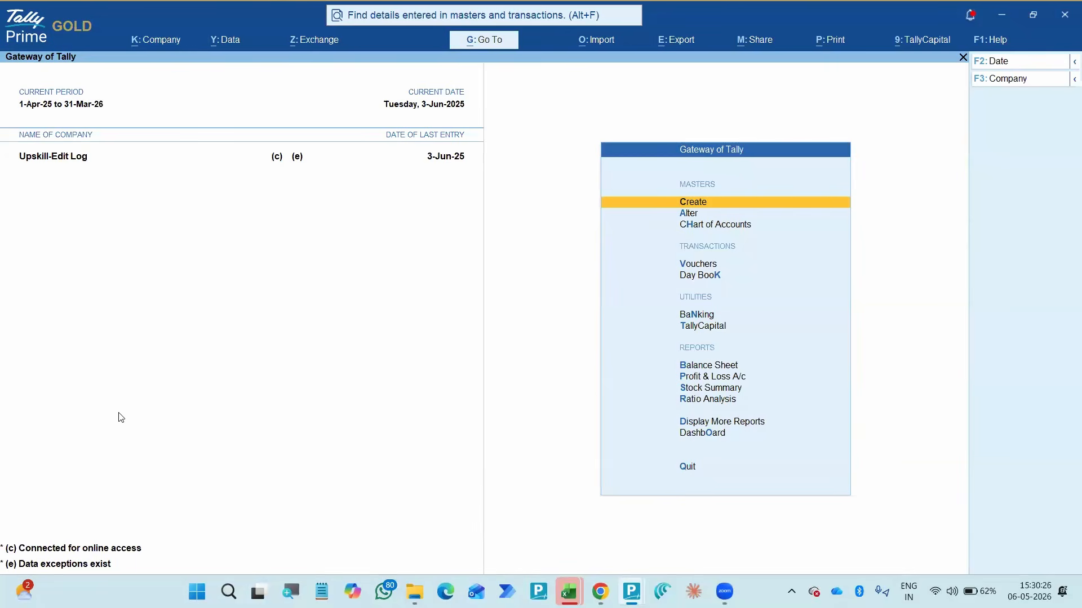
- Reopen the Edit Log activities of Upskill-Edit Log, check the two most recent entries, and close the list
key("alt+k")
key("Down")
key("Down")
key("Down")
key("Down")
key("Down")
key("Return")
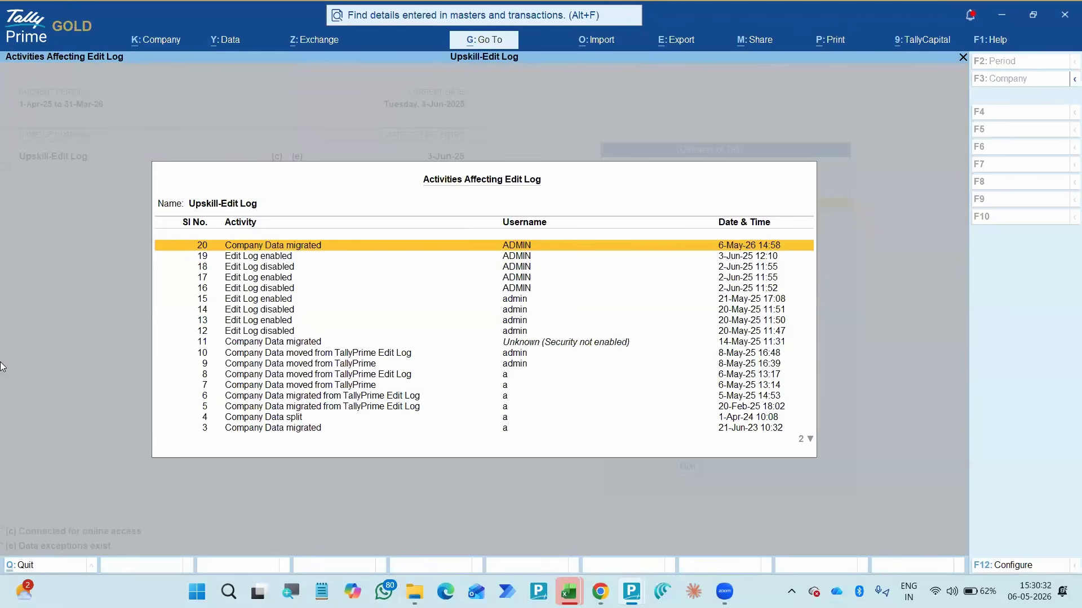
key("Down")
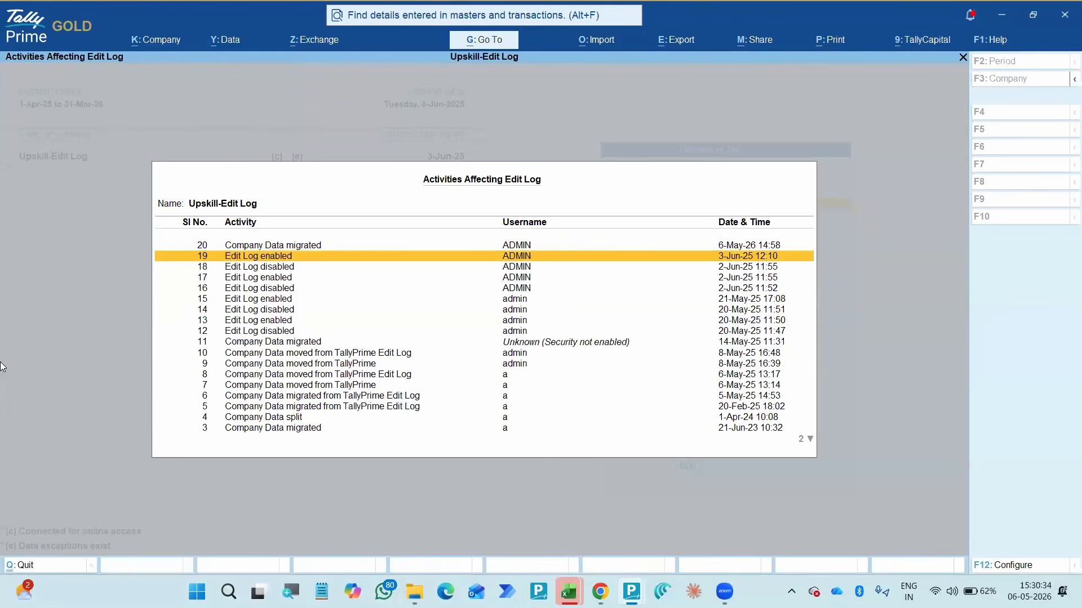
key("Up")
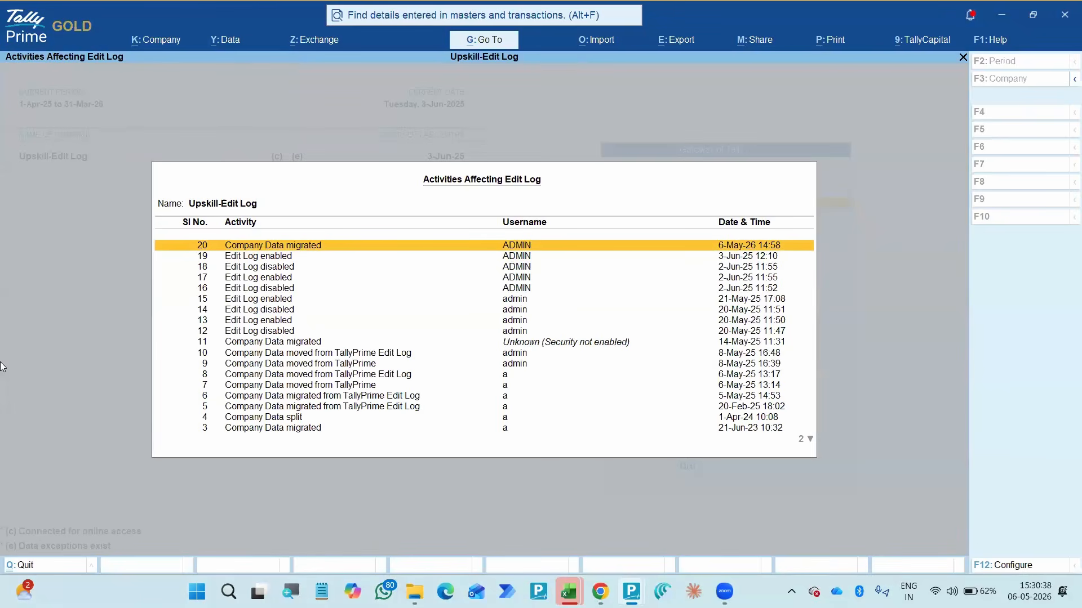
key("Escape")
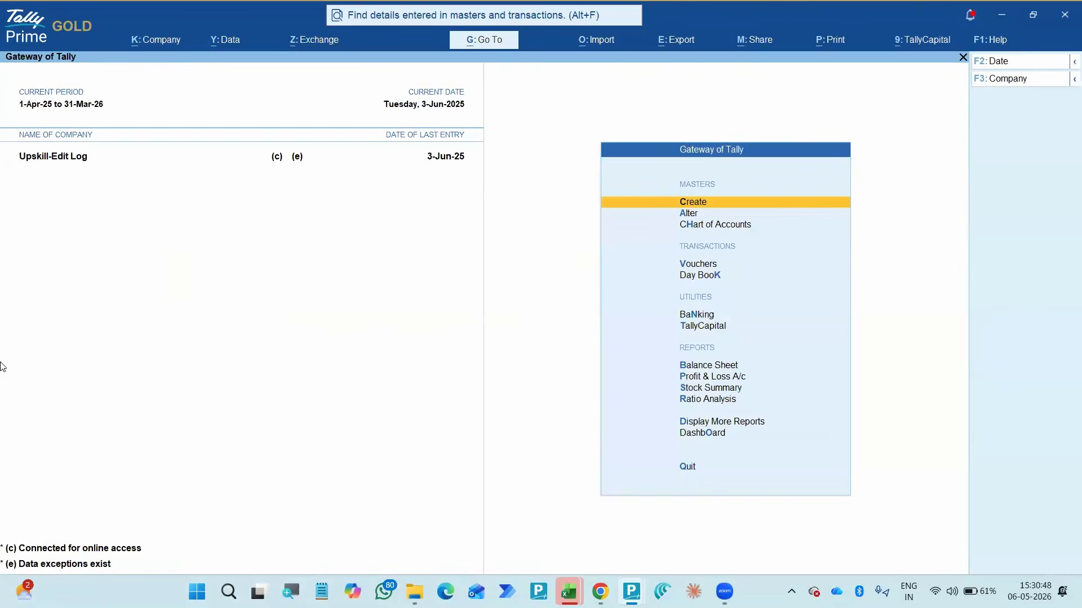
- Show the additional reports list and locate the Edit Log Summary report under Exception
key("d")
key("Down")
key("Down")
key("Down")
key("Down")
key("Down")
key("Down")
key("Down")
key("Down")
key("Down")
key("Down")
key("Down")
key("Down")
key("Down")
key("Down")
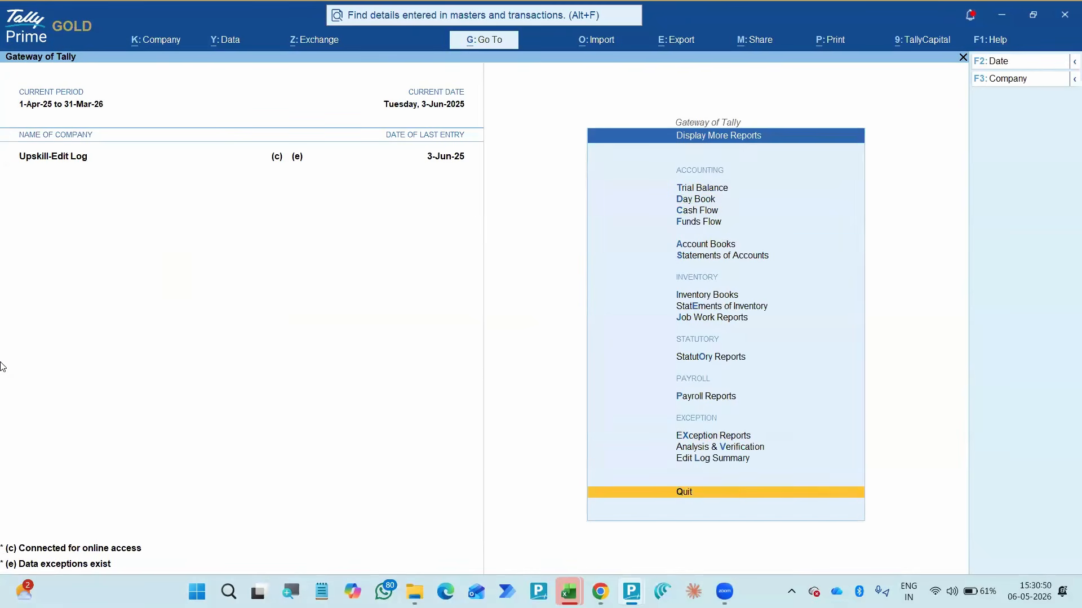
key("Up")
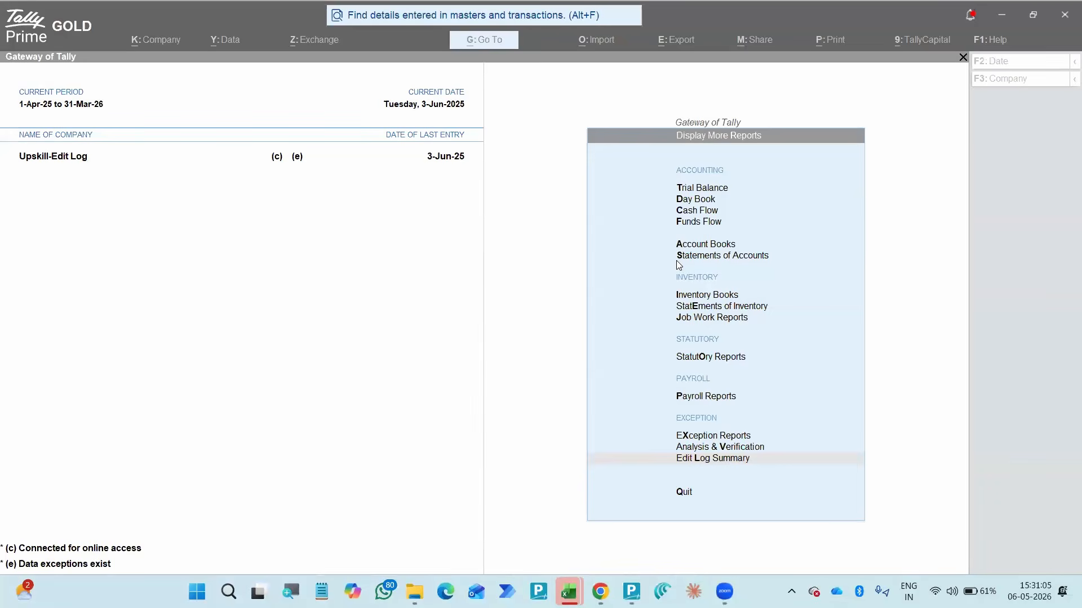
left_click(167, 168)
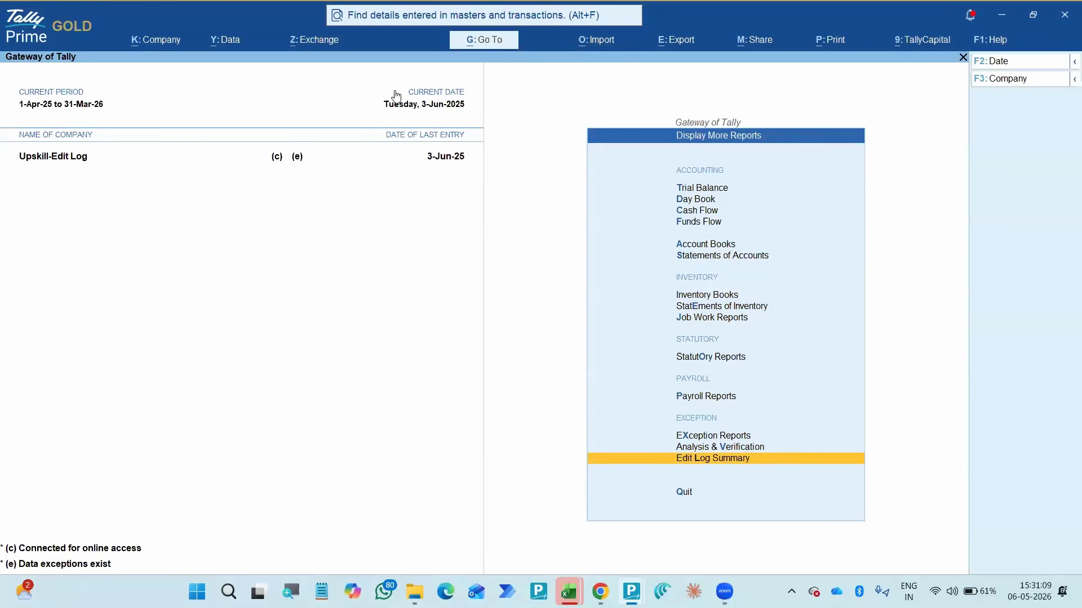
left_click(145, 42)
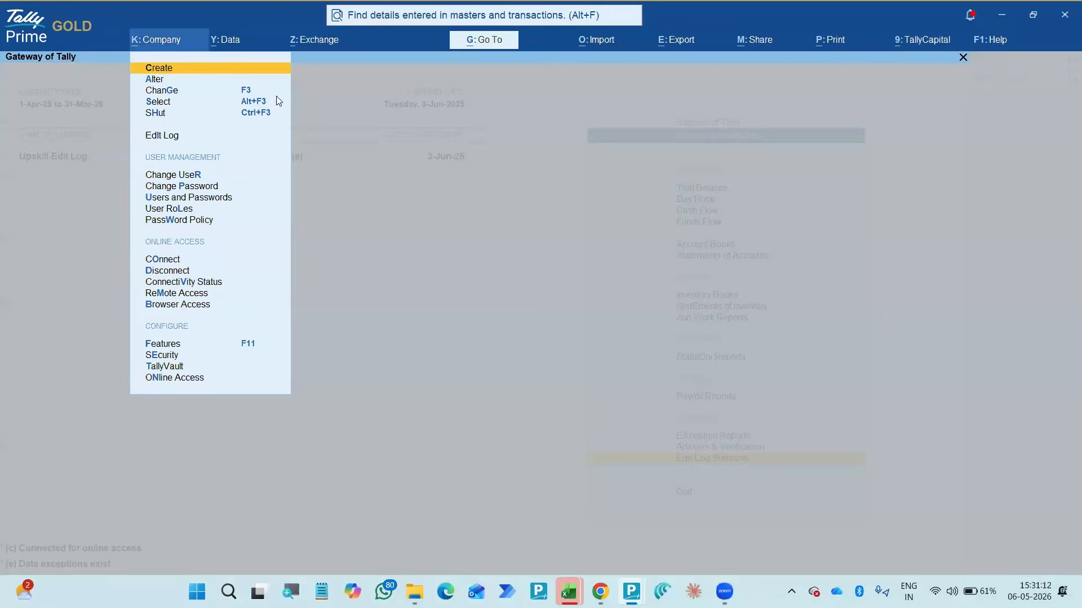
left_click(449, 177)
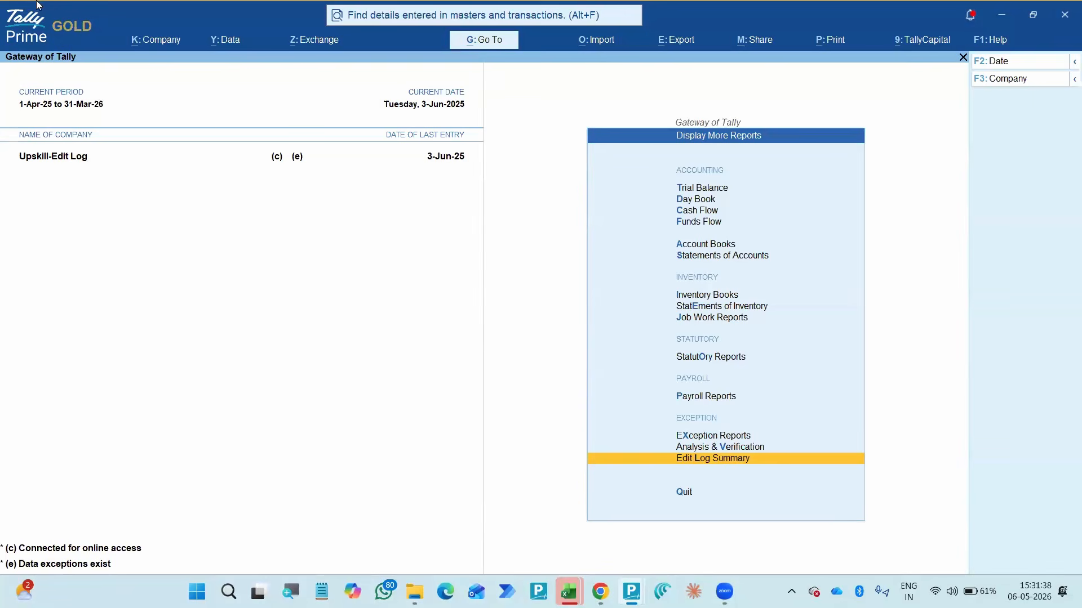
- Open the company-level Edit Log activities and examine the first entries and the most recent Edit Log enabled and disabled entries
left_click(145, 40)
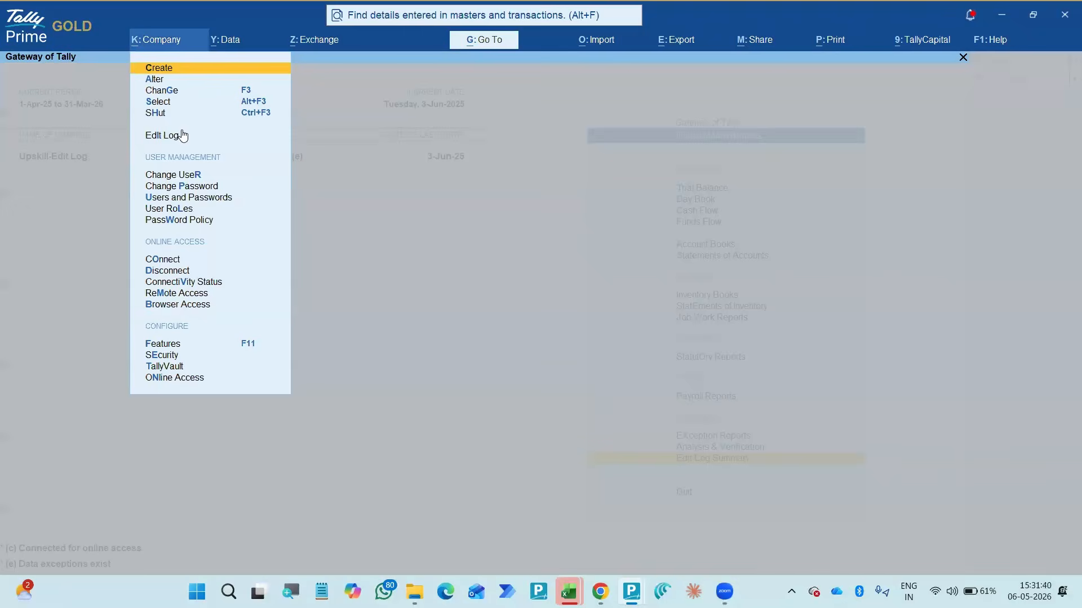
left_click(178, 137)
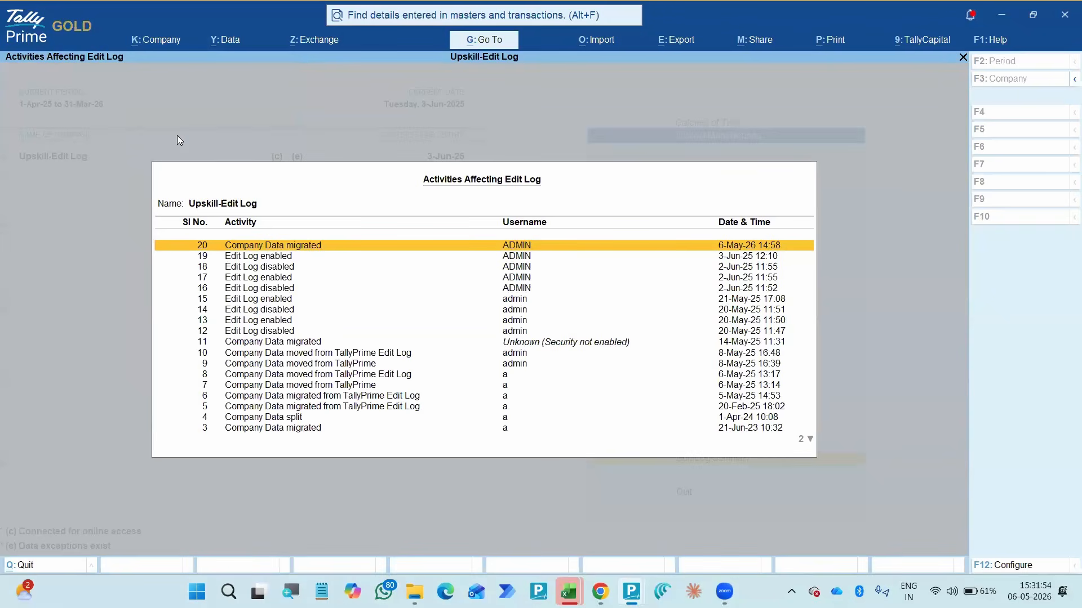
key("End")
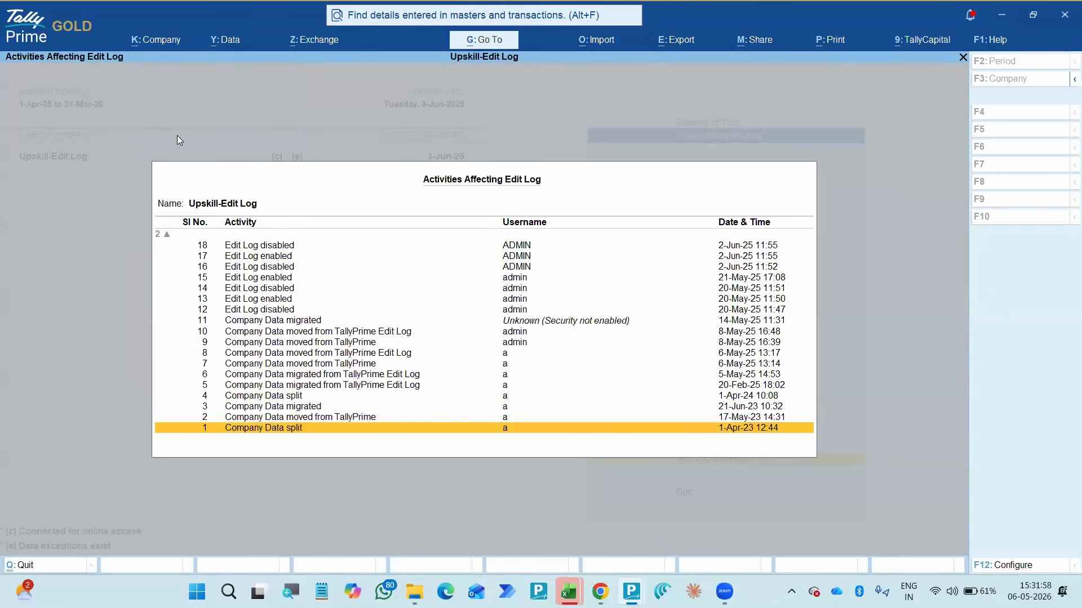
key("Up")
key("Up")
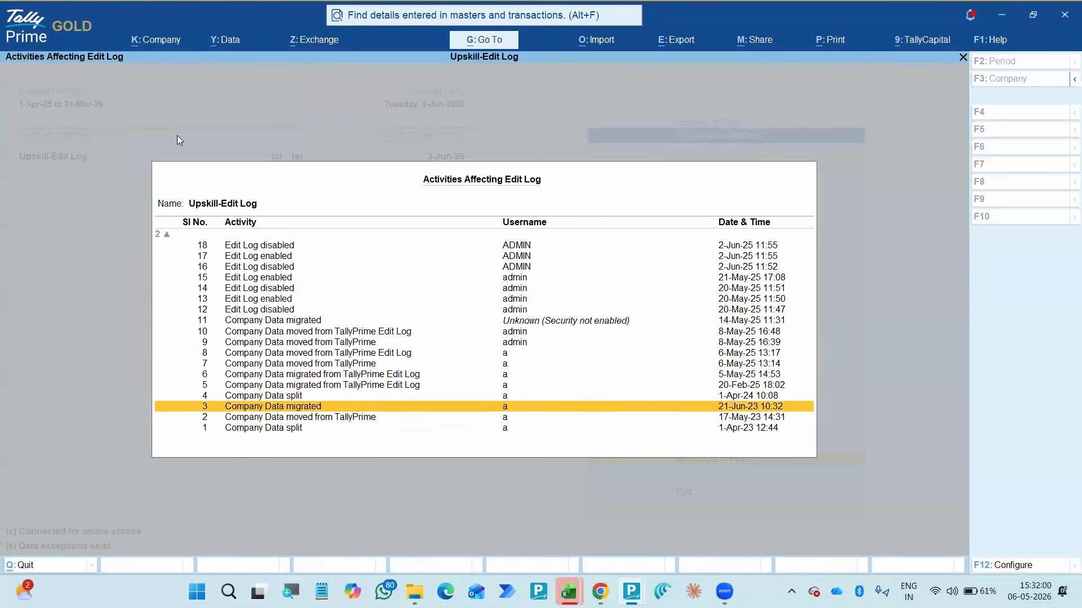
key("Home")
key("Down")
key("Down")
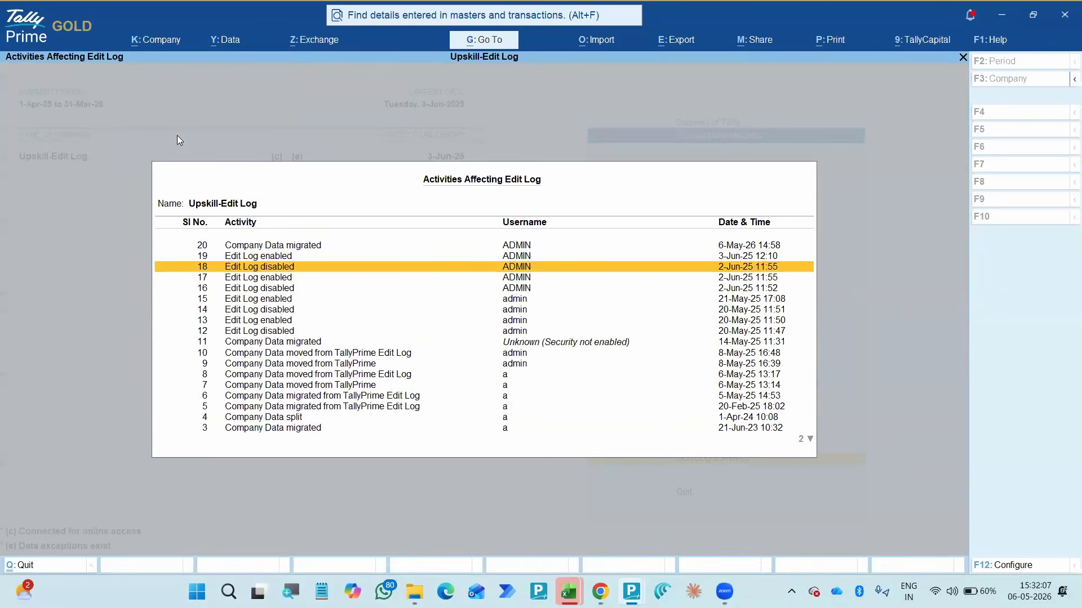
key("Up")
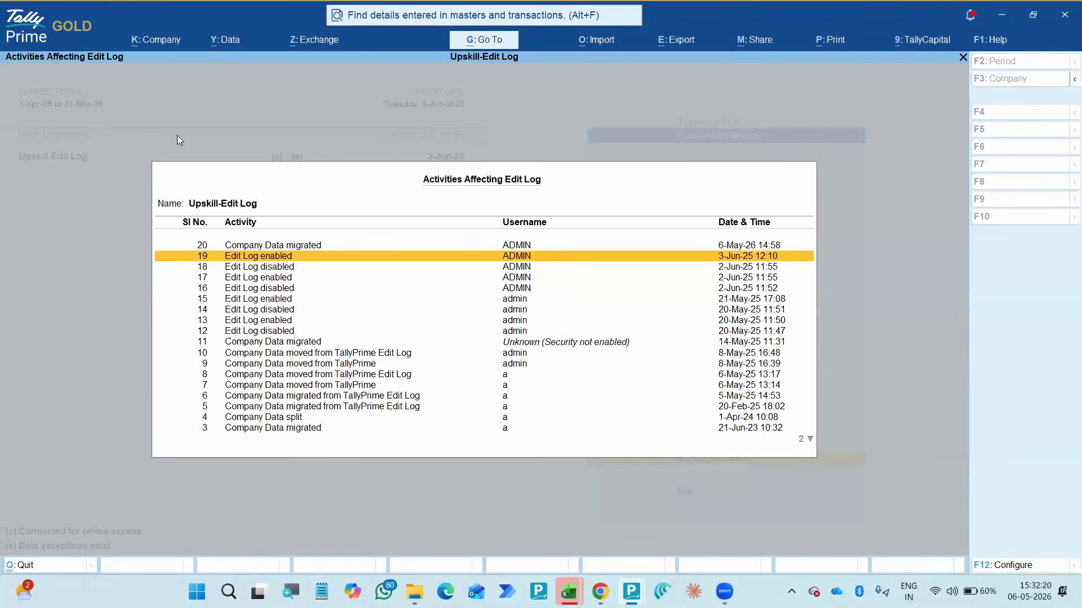
key("Down")
key("Down")
key("Down")
key("Down")
key("Down")
key("Down")
key("Down")
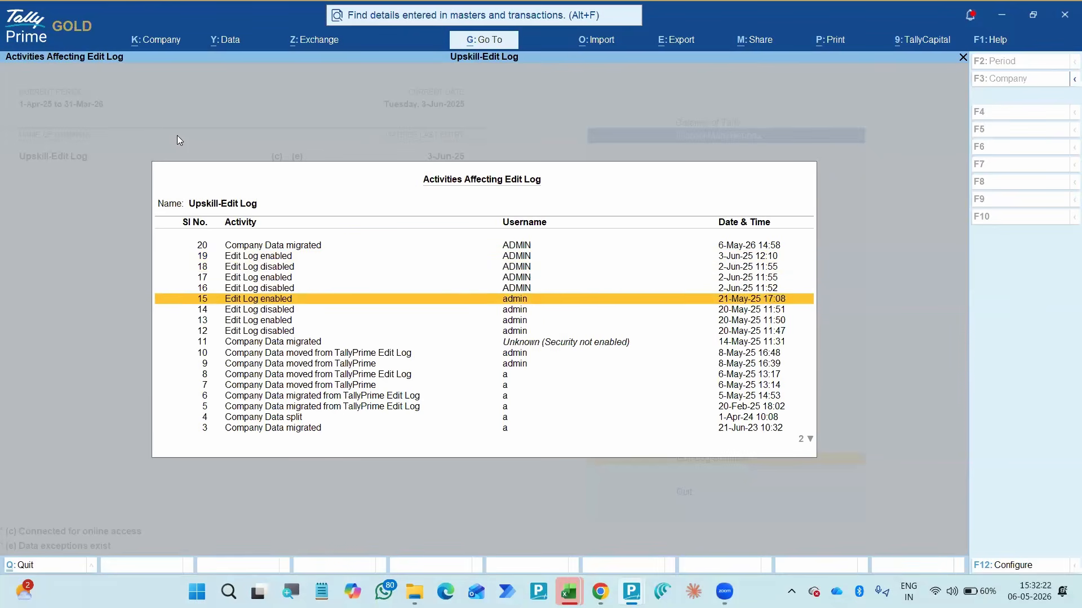
- Select the Edit Log enabled and disabled entries 12 to 15 and the company data migration entry 20
key("shift+Up")
key("shift+Up")
key("shift+Up")
key("shift+Up")
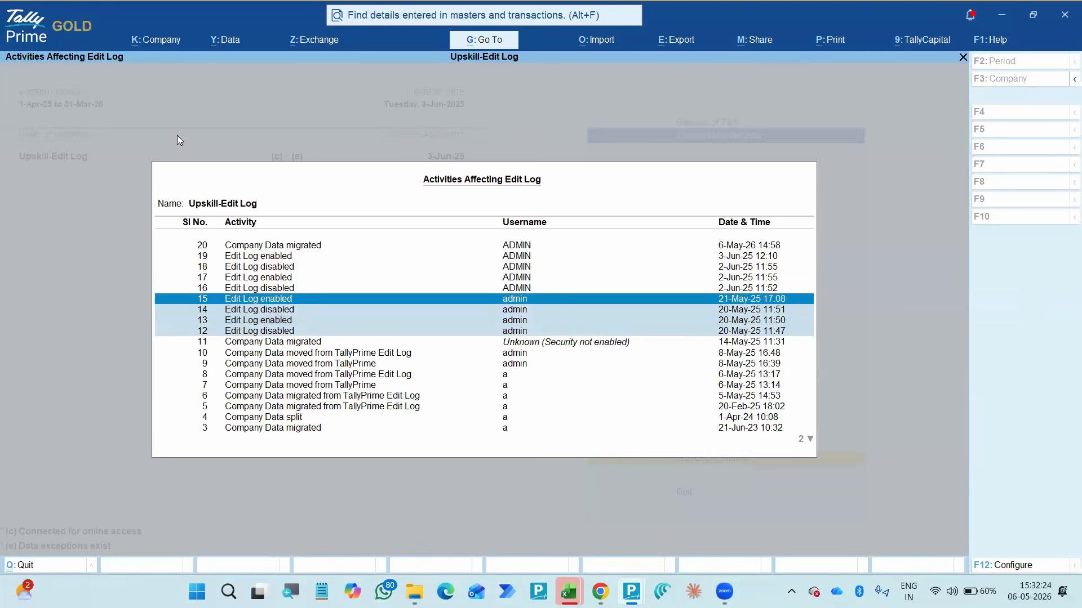
key("Up")
key("Down")
key("Down")
key("Up")
key("Up")
key("Up")
key("Up")
key("Up")
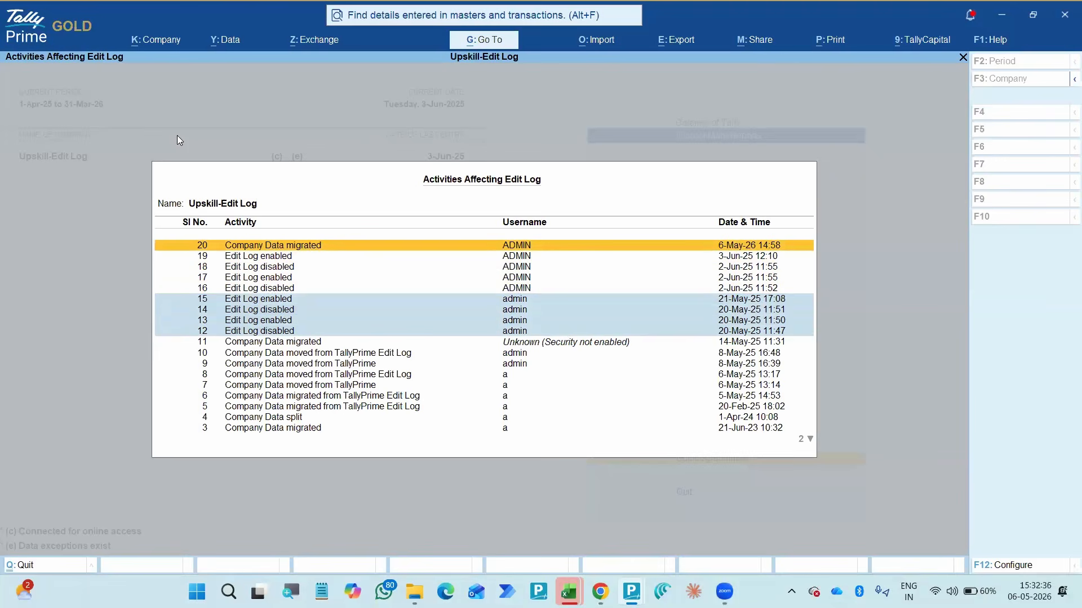
key("Down")
key("Down")
key("Down")
key("Down")
key("Down")
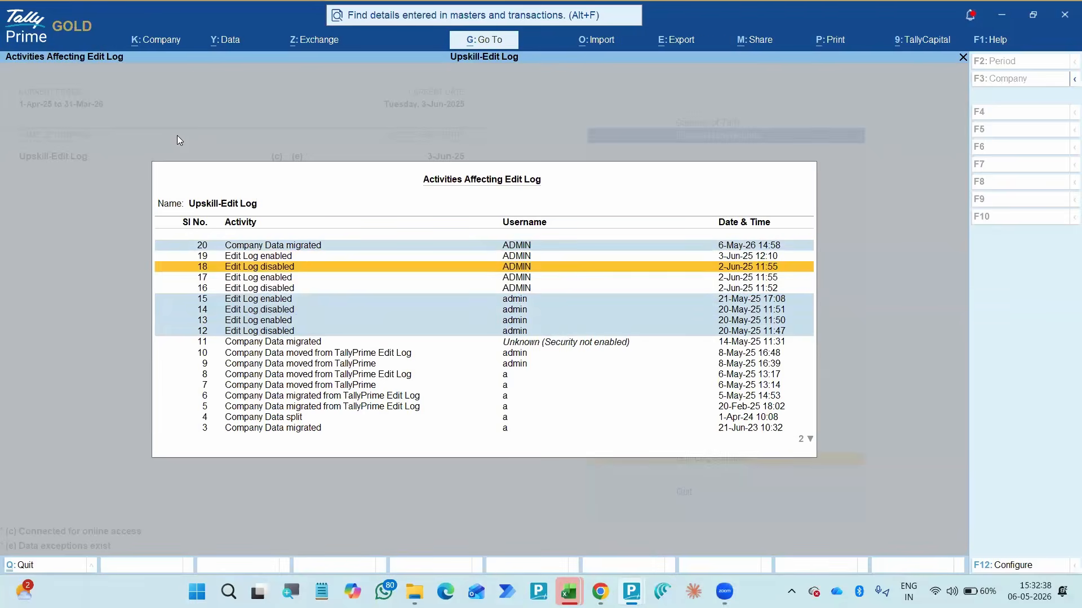
- Deselect entries 13, 14, 15 and 20 in the Edit Log activities list
key("Up")
key("Up")
key("Up")
key("Up")
key("Up")
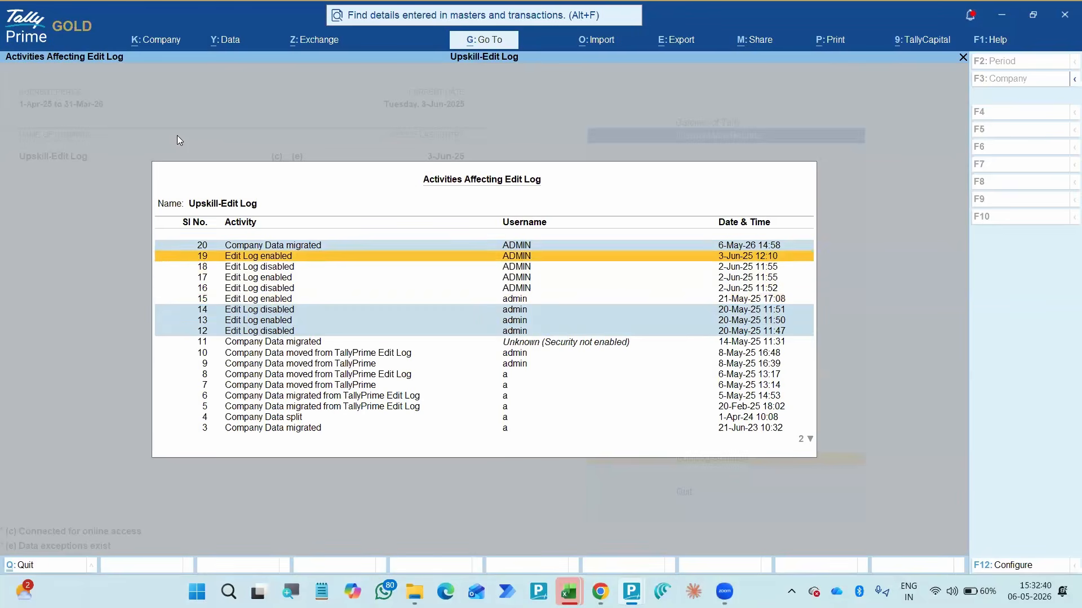
key("Down")
key("Down")
key("Down")
key("Down")
key("Down")
key("Down")
key("Down")
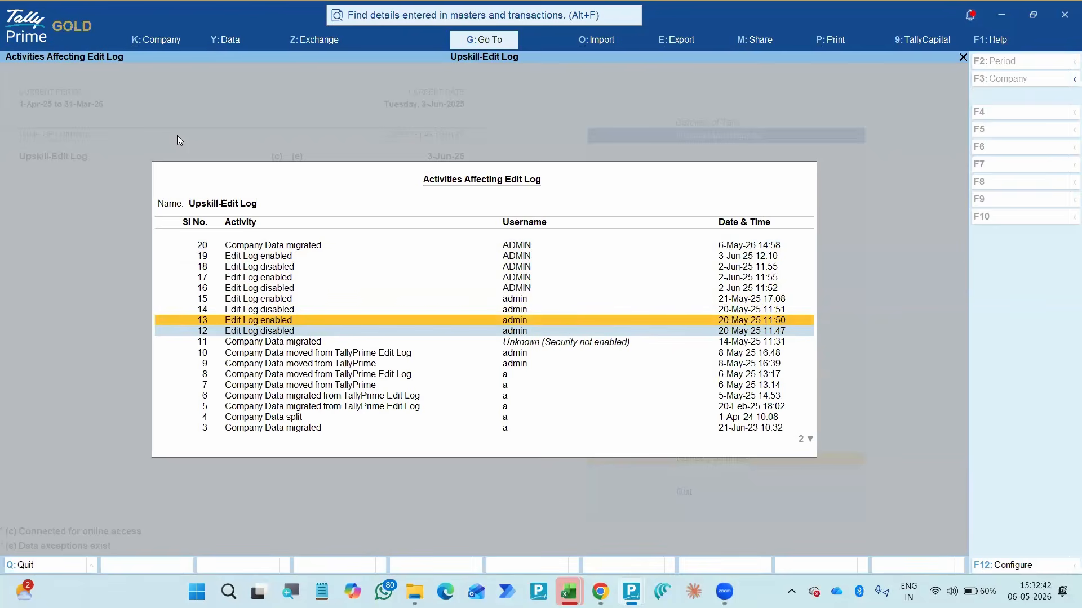
- Open a fresh view of the company's Edit Log activities
key("alt+k")
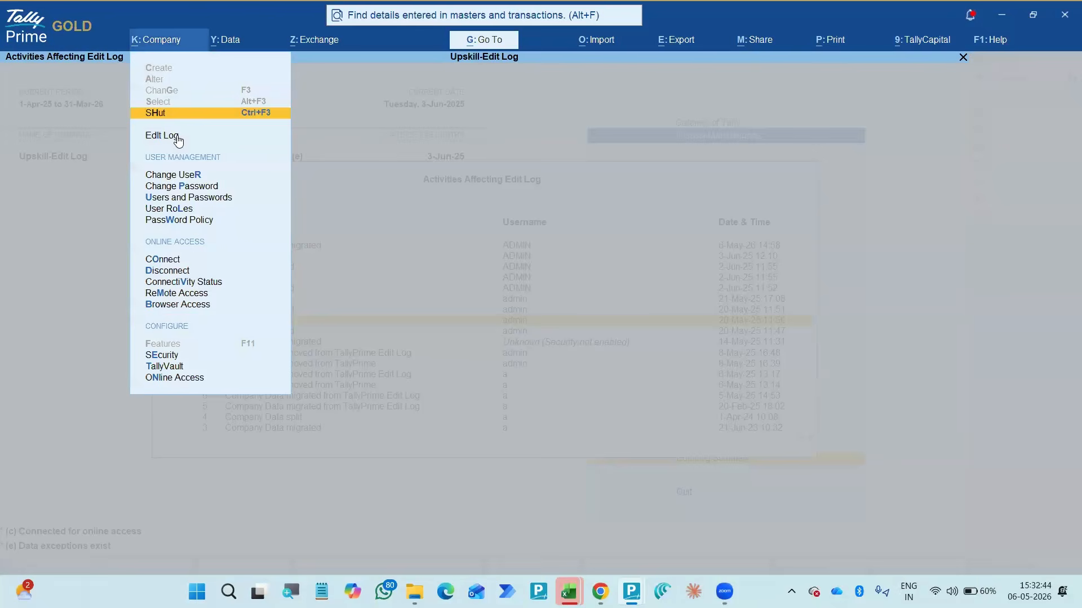
key("Down")
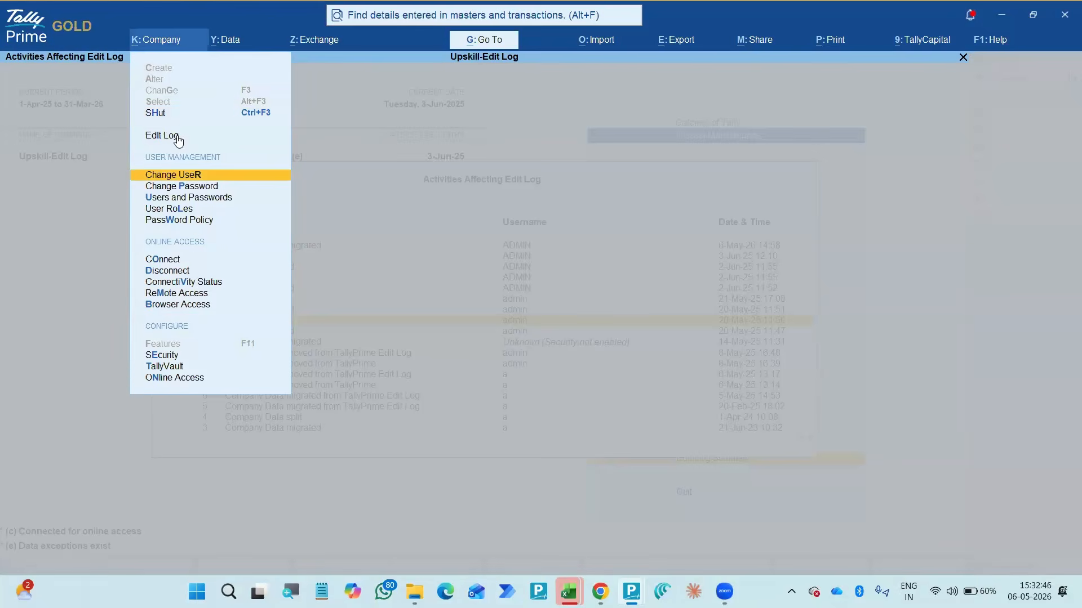
key("Up")
key("Up")
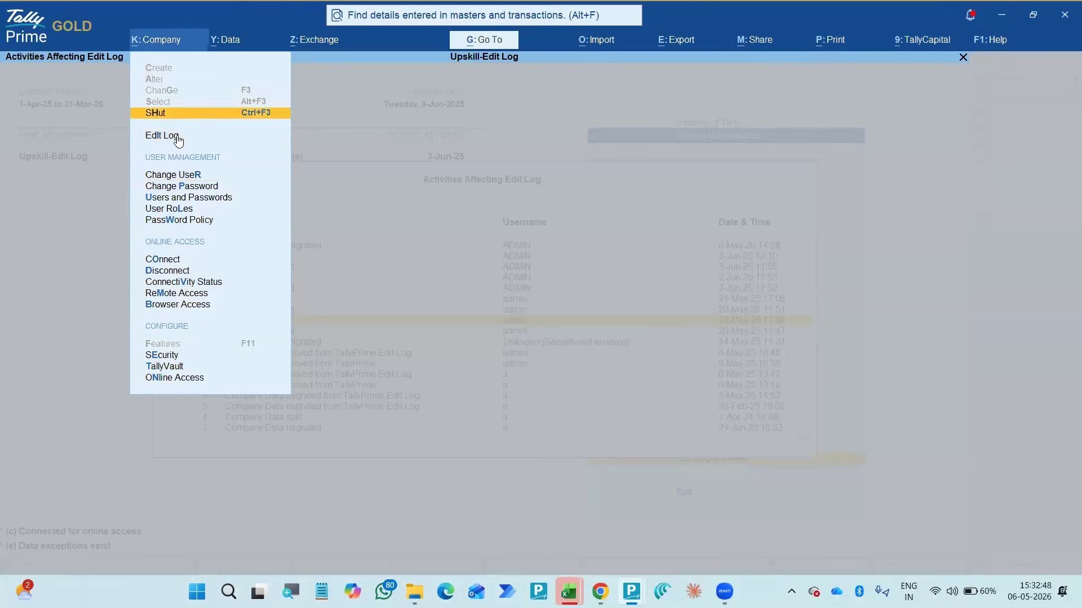
key("Down")
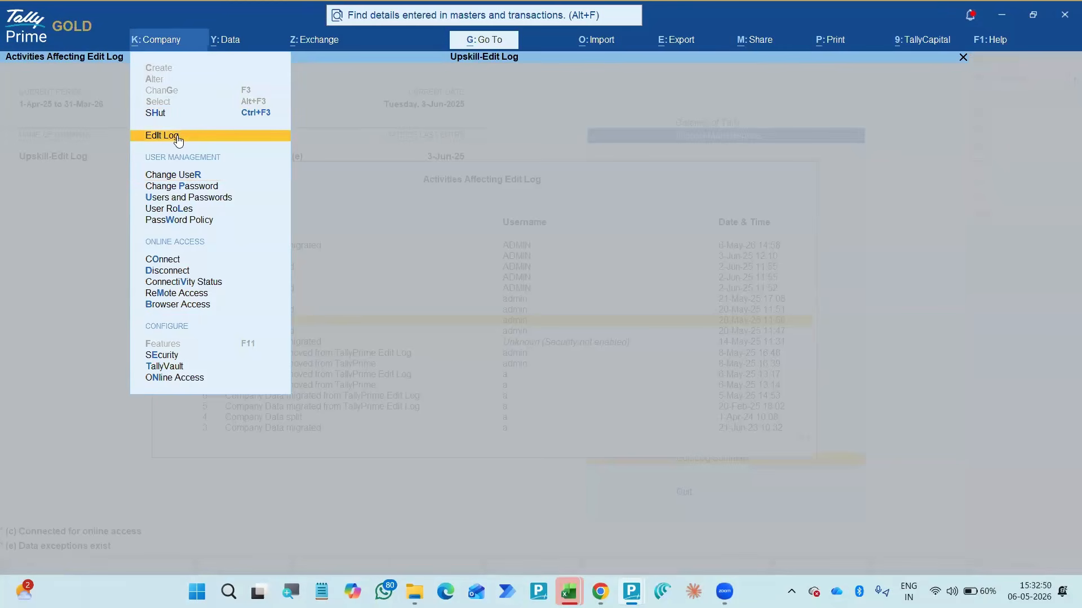
key("Return")
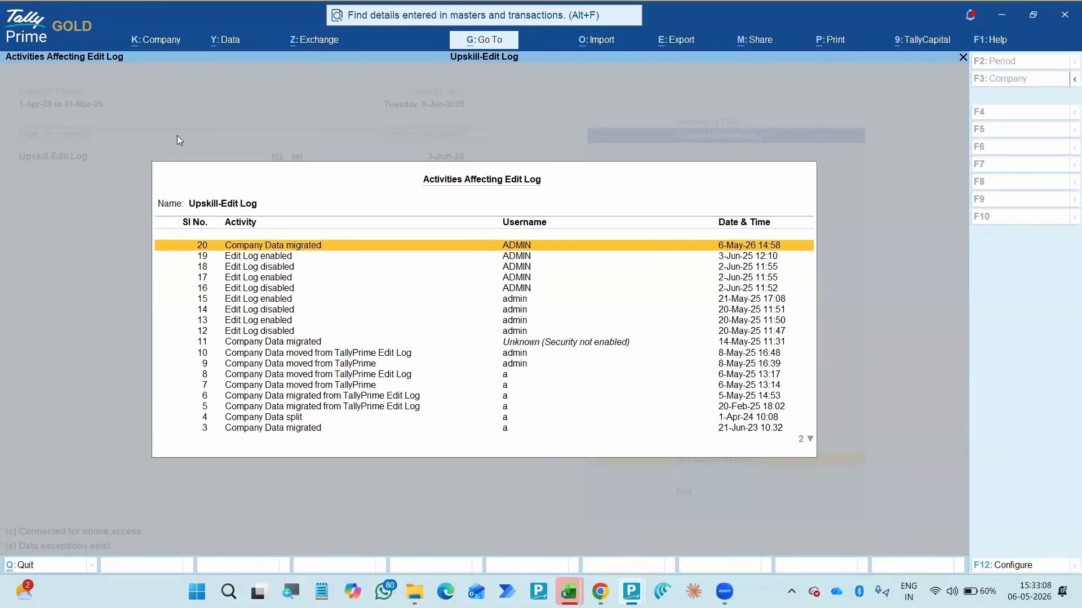
- Examine the May 2025 Edit Log enabled and disabled entries and close the activities list
key("Down")
key("Down")
key("Down")
key("Down")
key("Down")
key("Down")
key("Down")
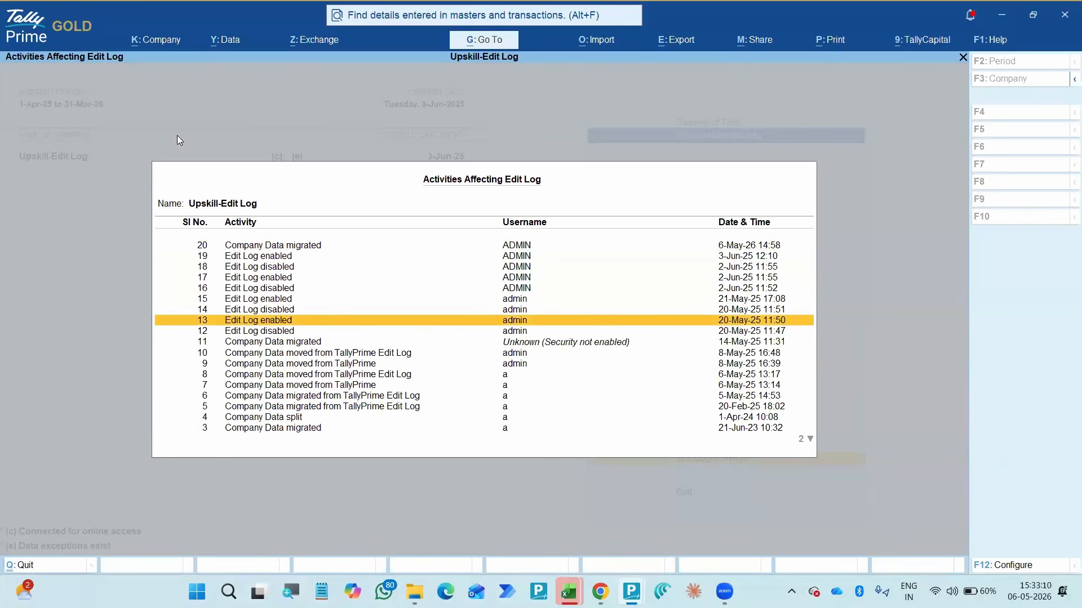
key("Escape")
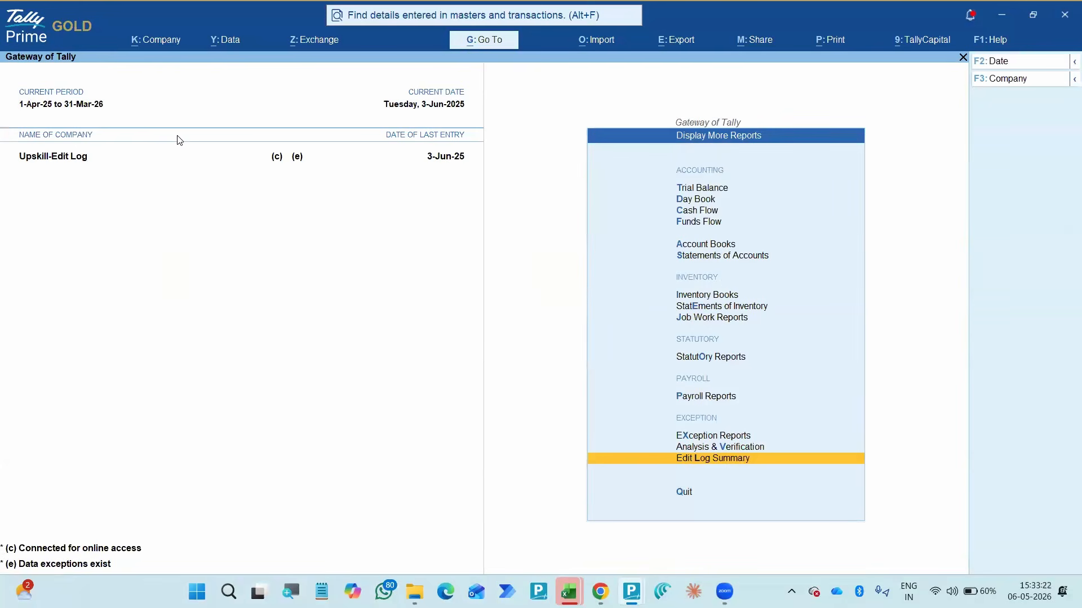
- Reopen the company's Edit Log activities and compare the enabled and disabled entries 13 to 19
key("alt+k")
key("Down")
key("Down")
key("Down")
key("Down")
key("Down")
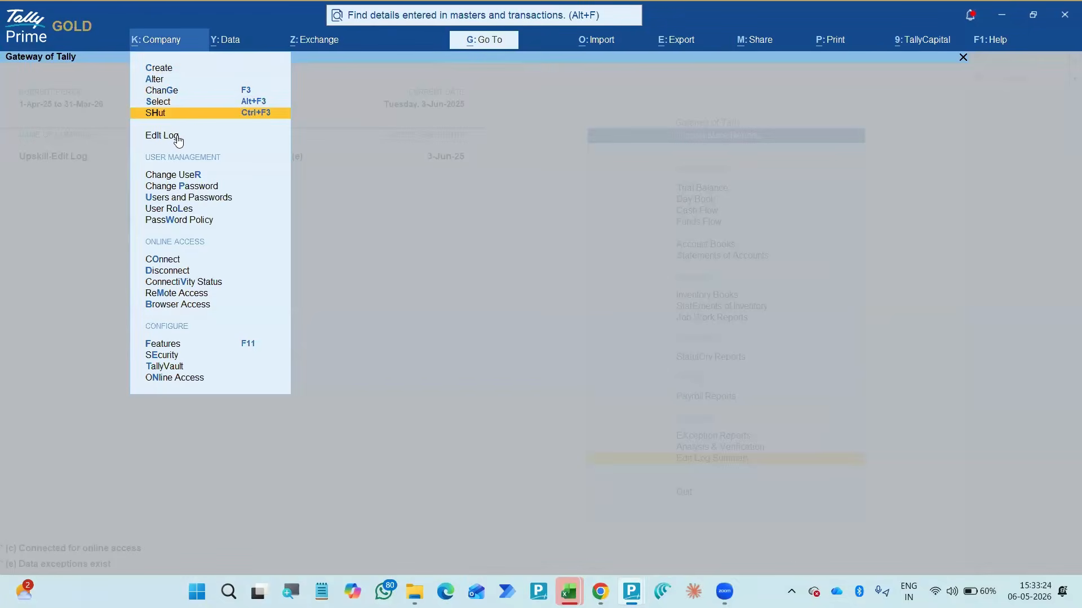
key("Return")
key("Down")
key("Down")
key("Down")
key("Down")
key("Down")
key("Down")
key("Down")
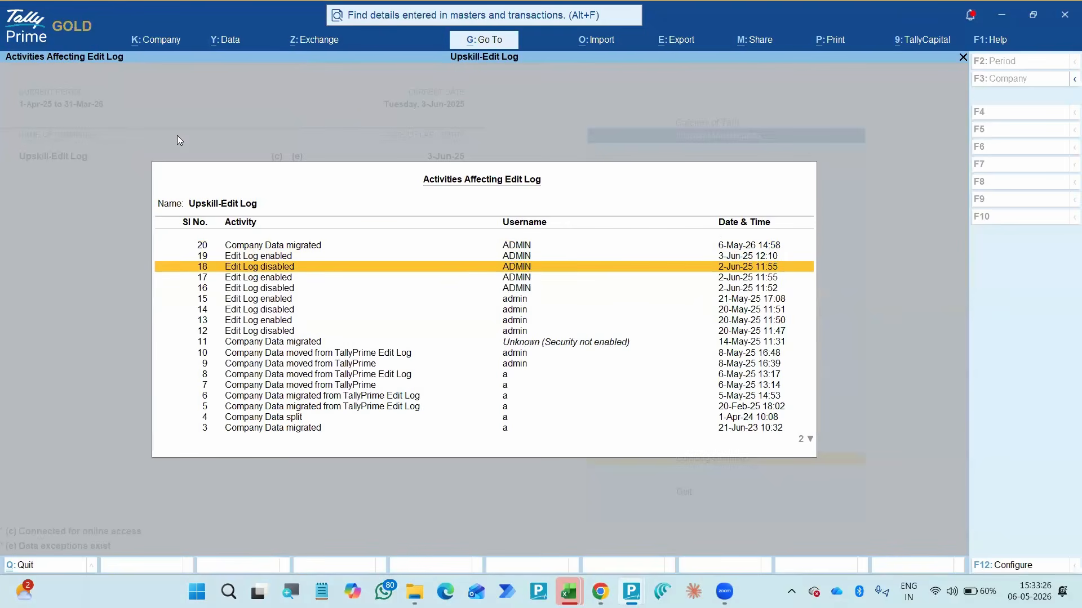
key("Up")
key("Up")
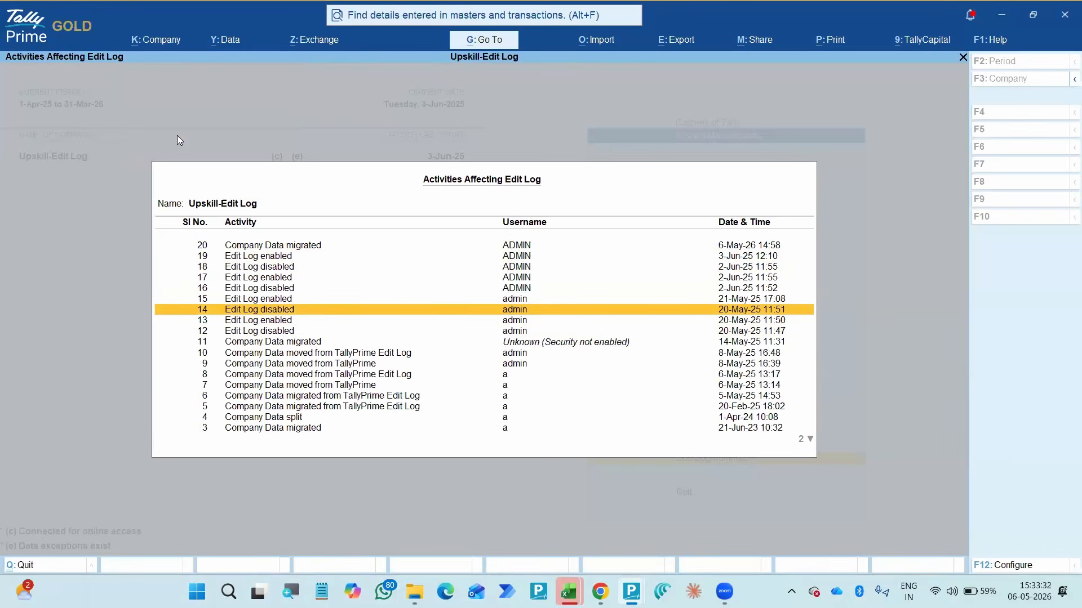
key("Down")
key("Up")
key("Up")
key("Up")
key("Up")
key("Up")
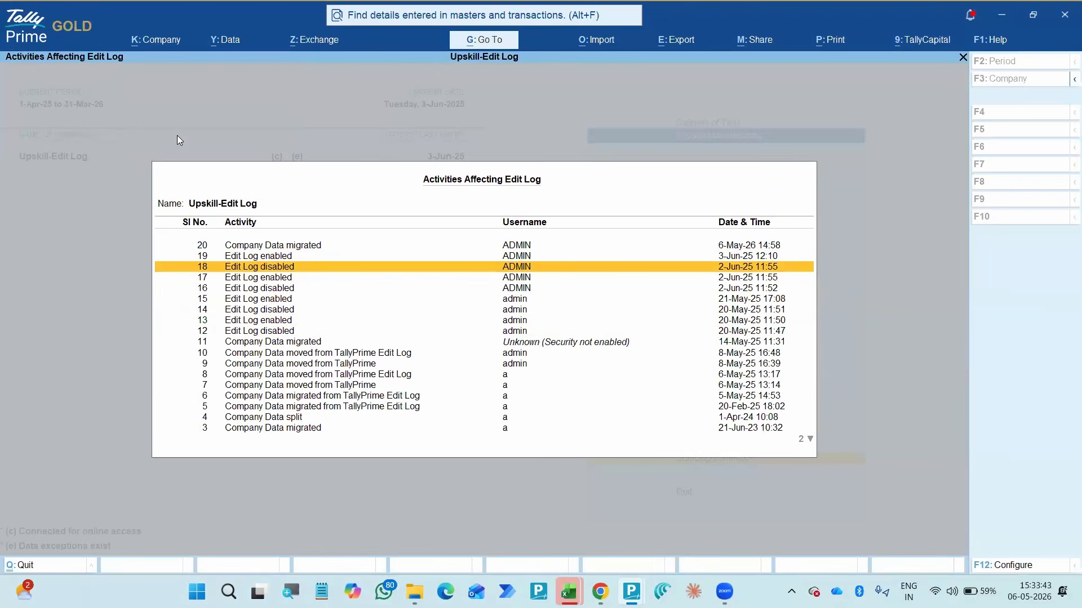
key("Escape")
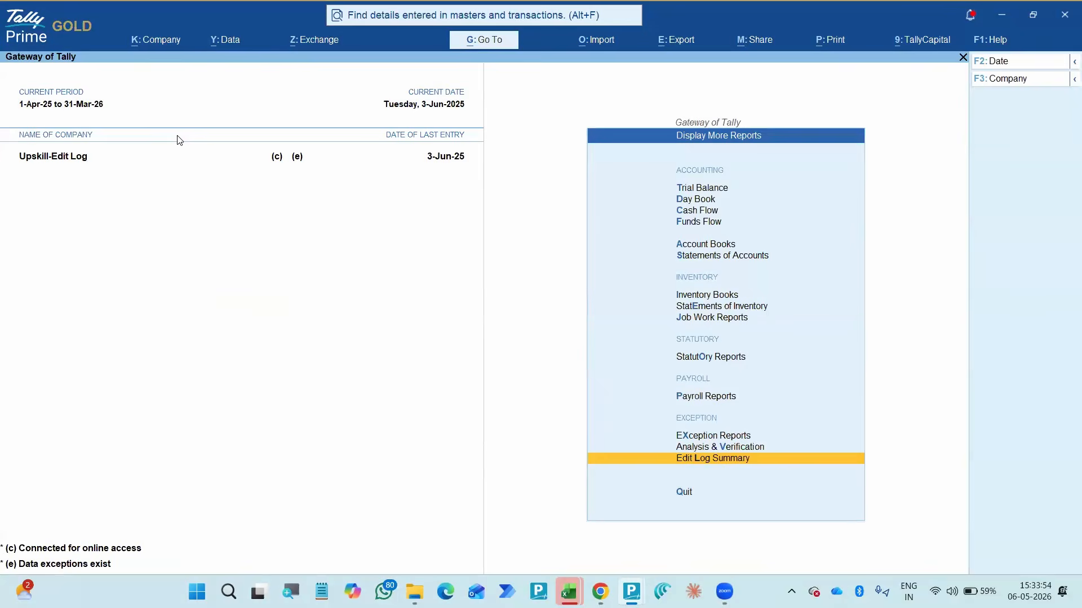
- Switch to the Tally Prime window of Upskill-Analysis-M26 and return to the start of its Trial Balance
key("alt+Tab")
key("alt+Tab")
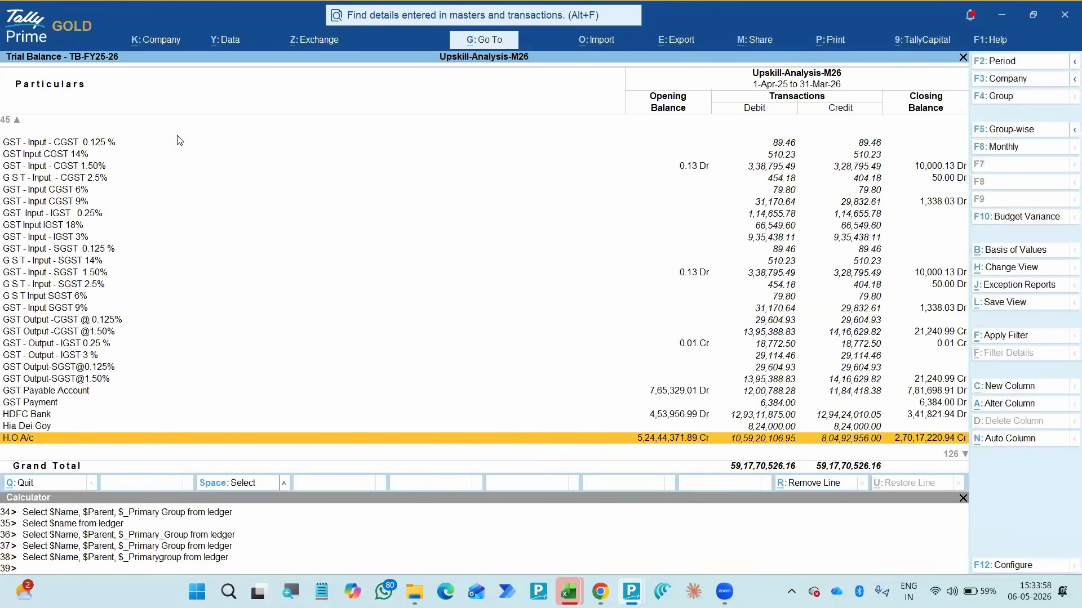
key("Up")
key("Up")
key("Up")
key("Home")
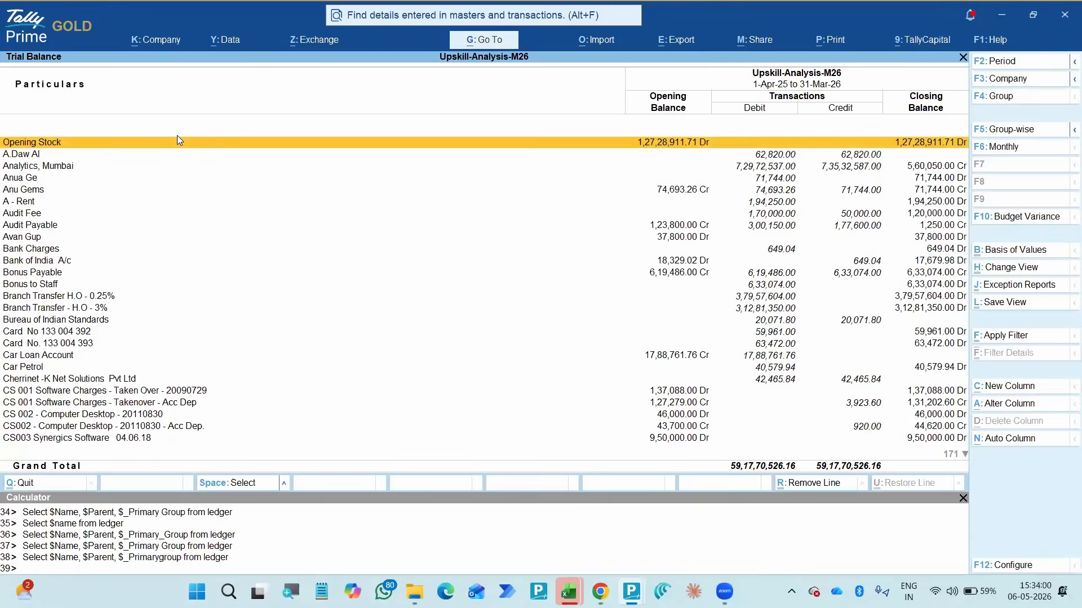
- Leave the Trial Balance and open Data Analysis under the Analysis & Verification reports
key("Escape")
key("Down")
key("Down")
key("Down")
key("Down")
key("Down")
key("Down")
key("Down")
key("Down")
key("Down")
key("Down")
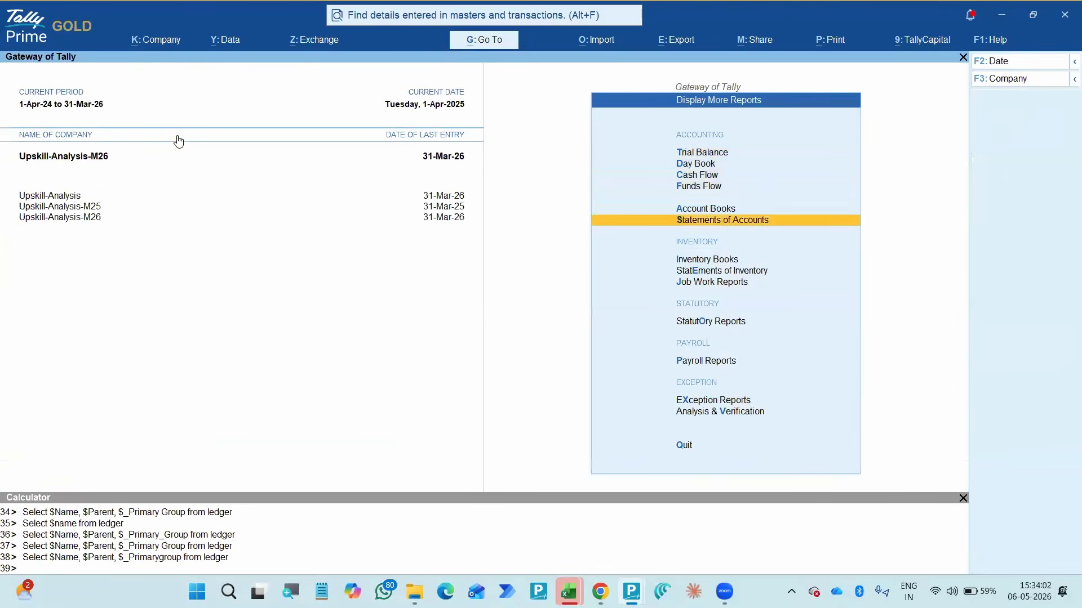
key("Down")
key("Down")
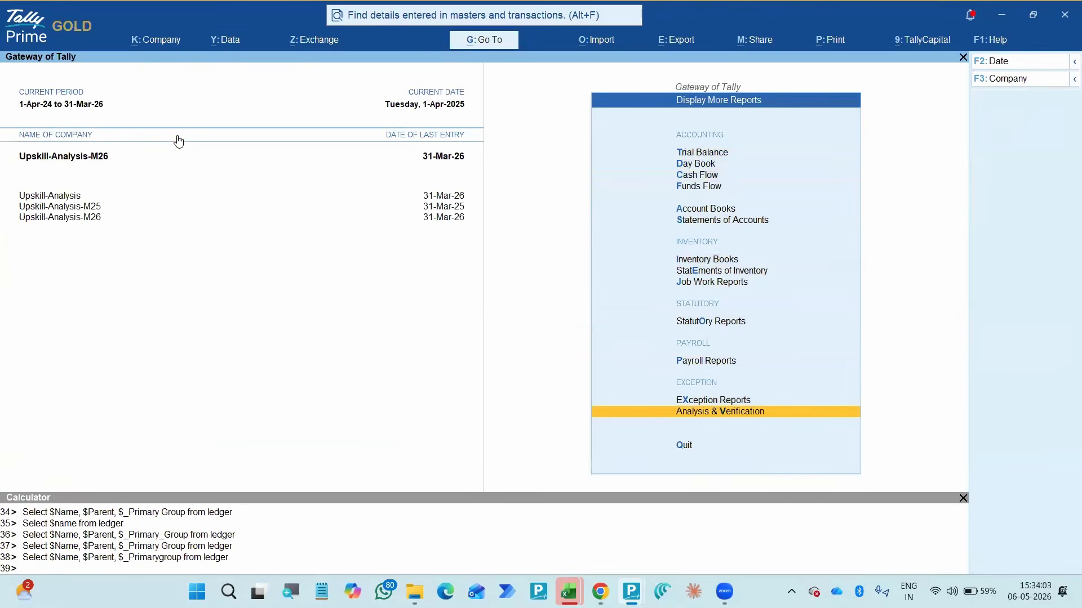
key("Return")
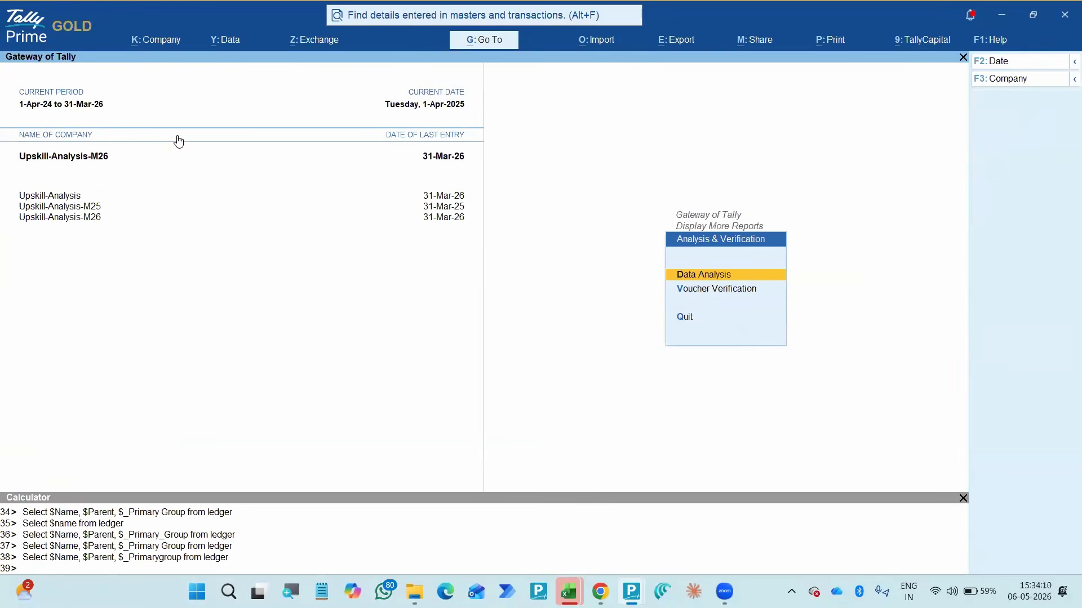
key("Down")
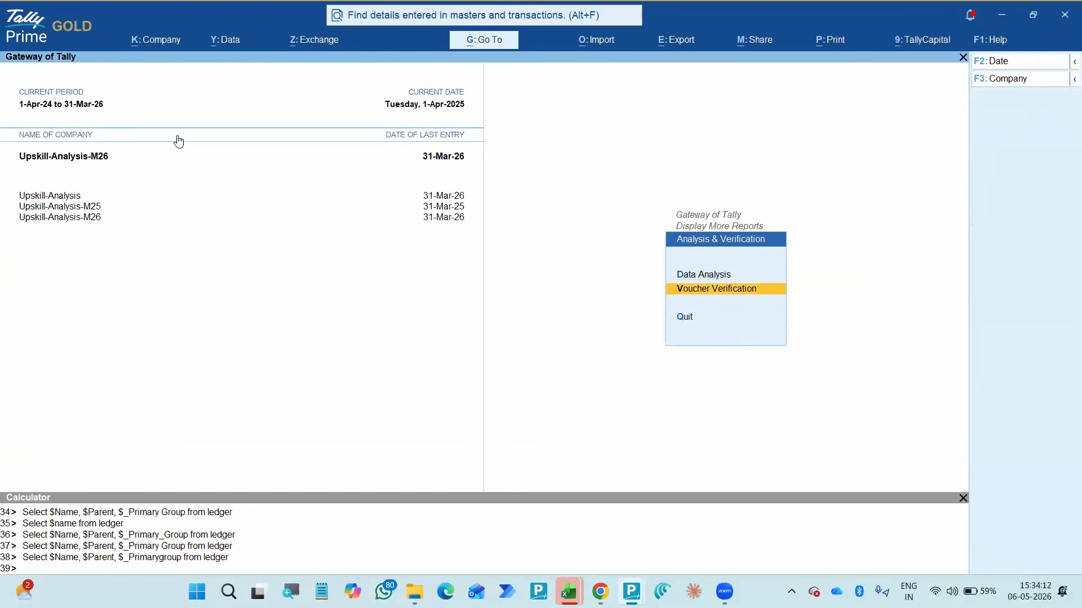
key("Up")
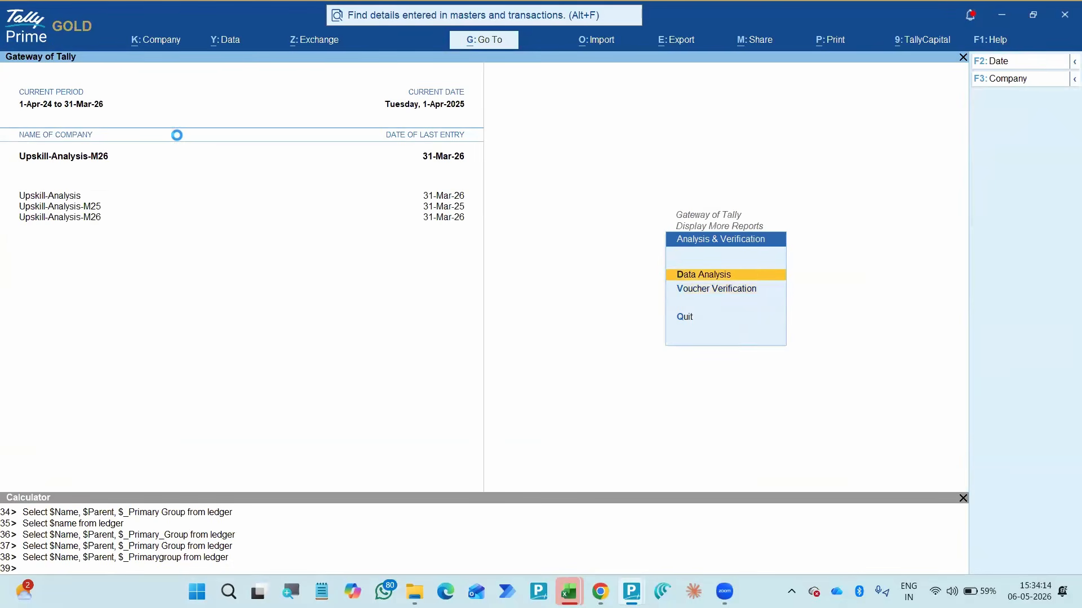
key("Return")
- Open the Verification of Balances report and go to the Head Office Accounts group
key("Down")
key("Down")
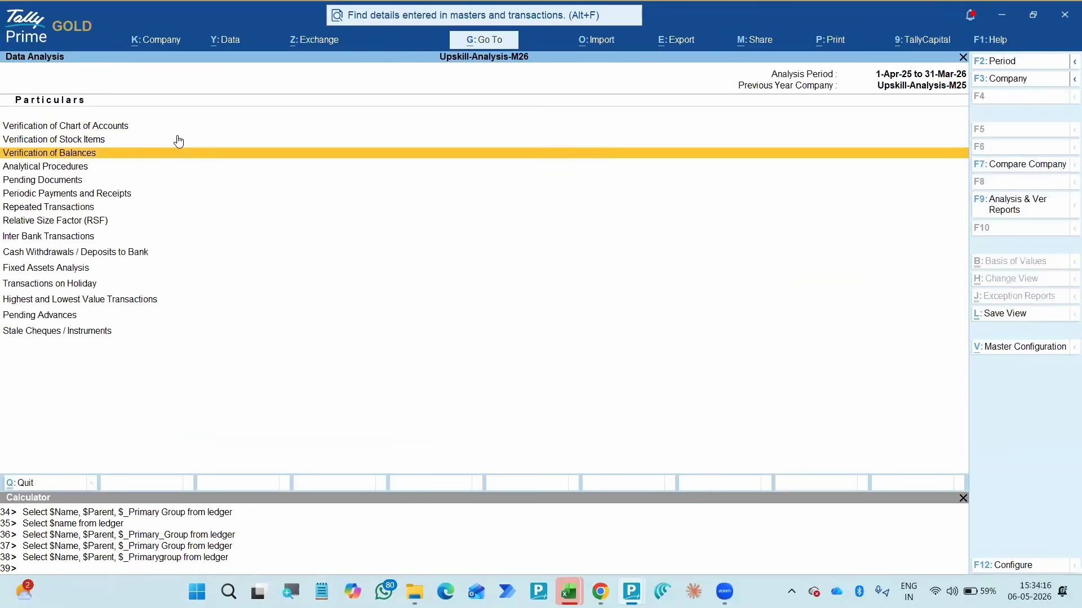
key("Return")
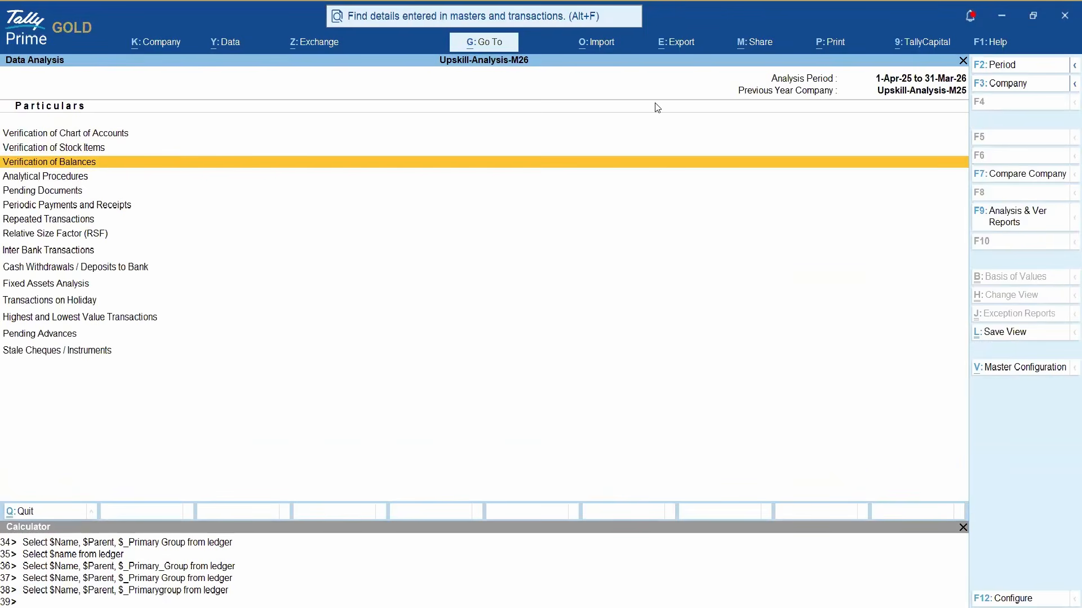
key("Return")
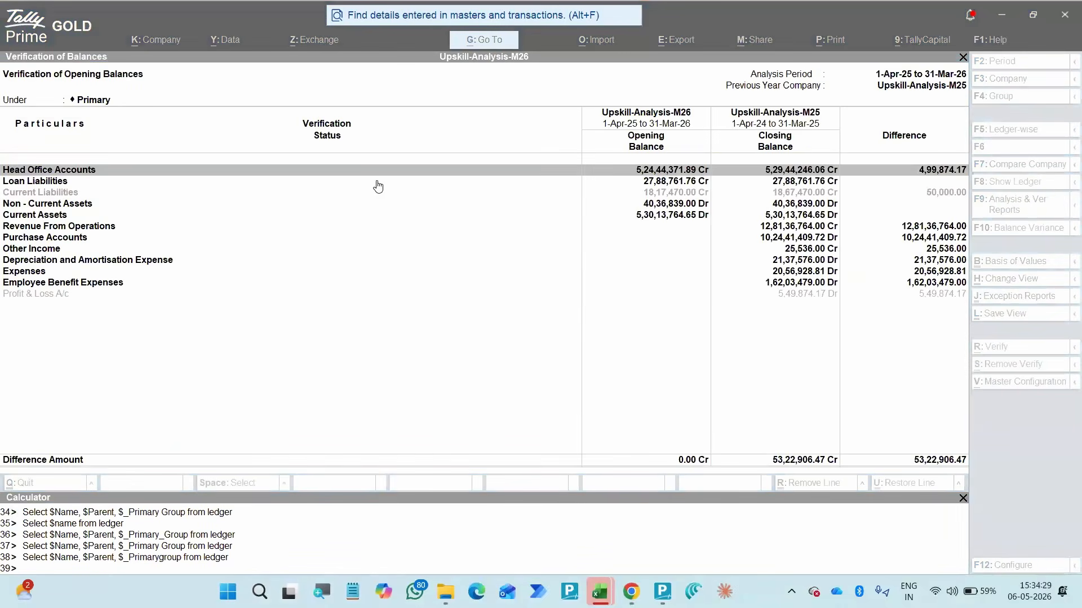
left_click(310, 220)
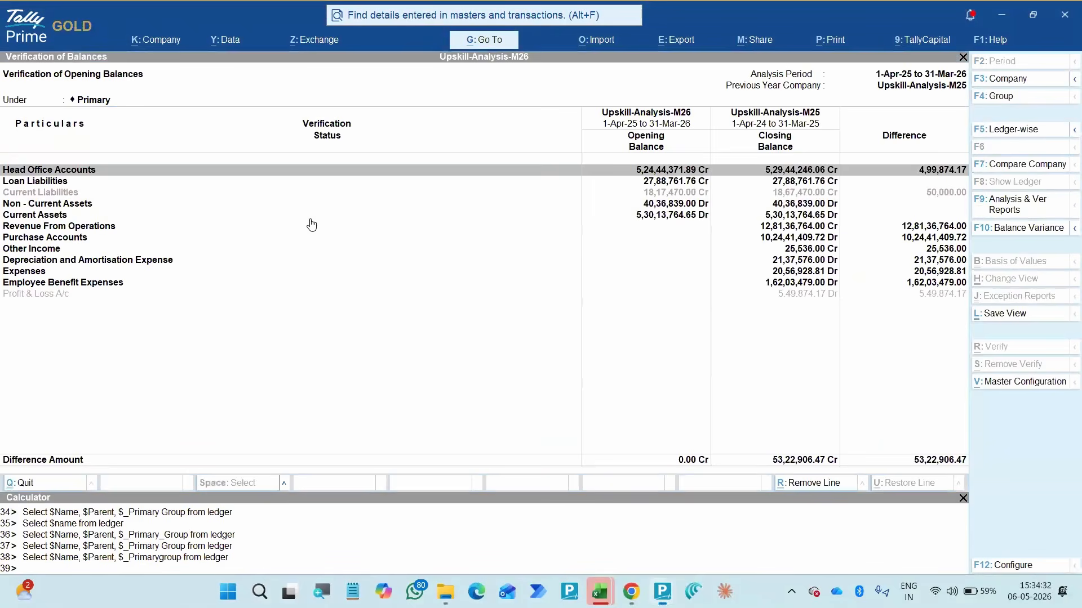
key("Up")
key("Up")
key("Up")
key("Up")
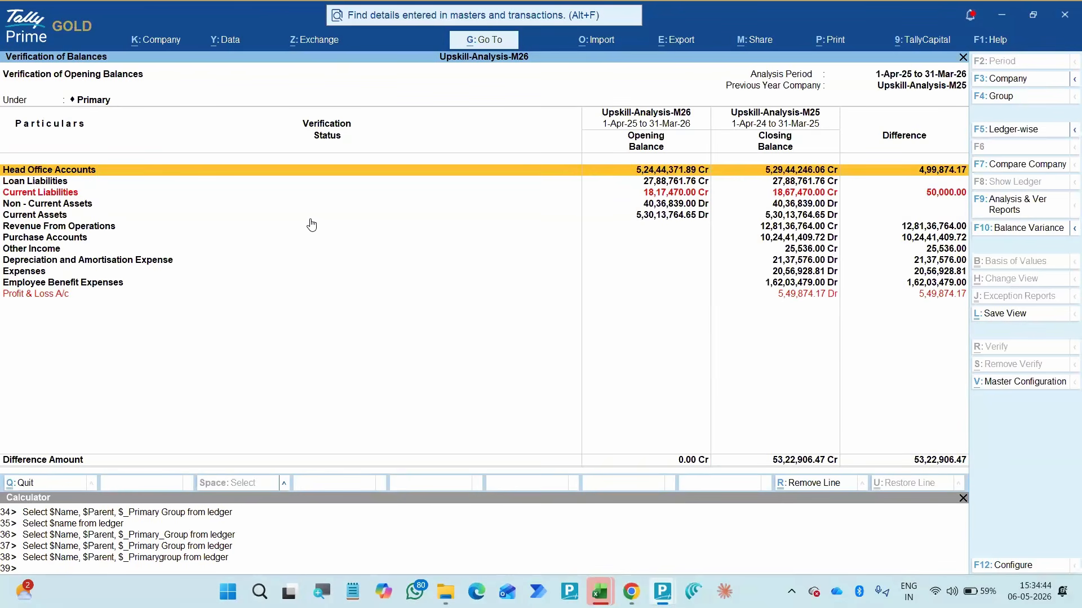
- Set Upskill-Analysis-M25 as the company to compare the balances with
key("F7")
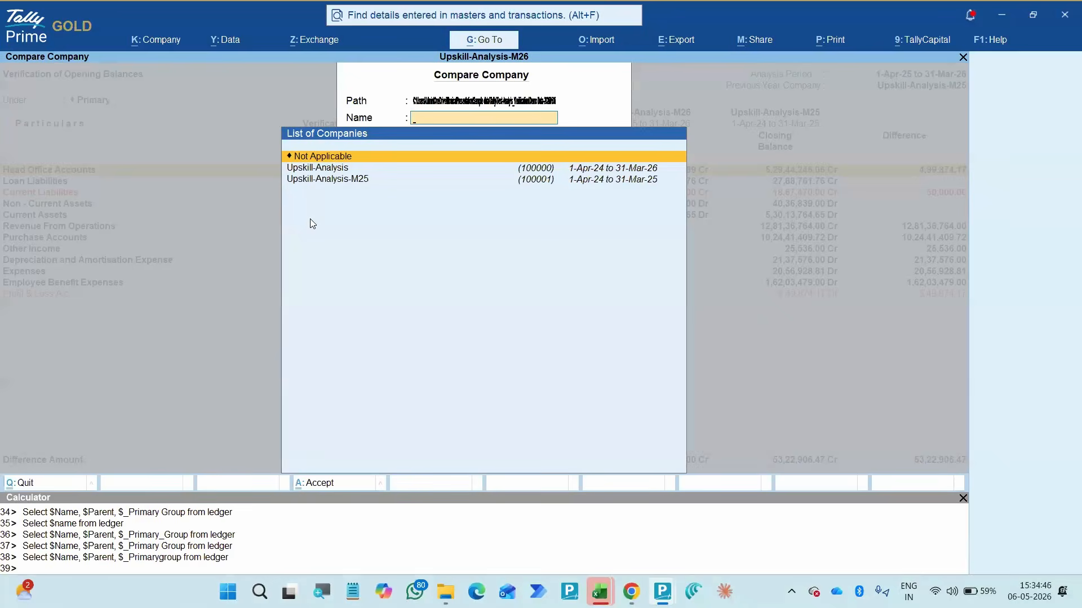
key("Down")
key("Down")
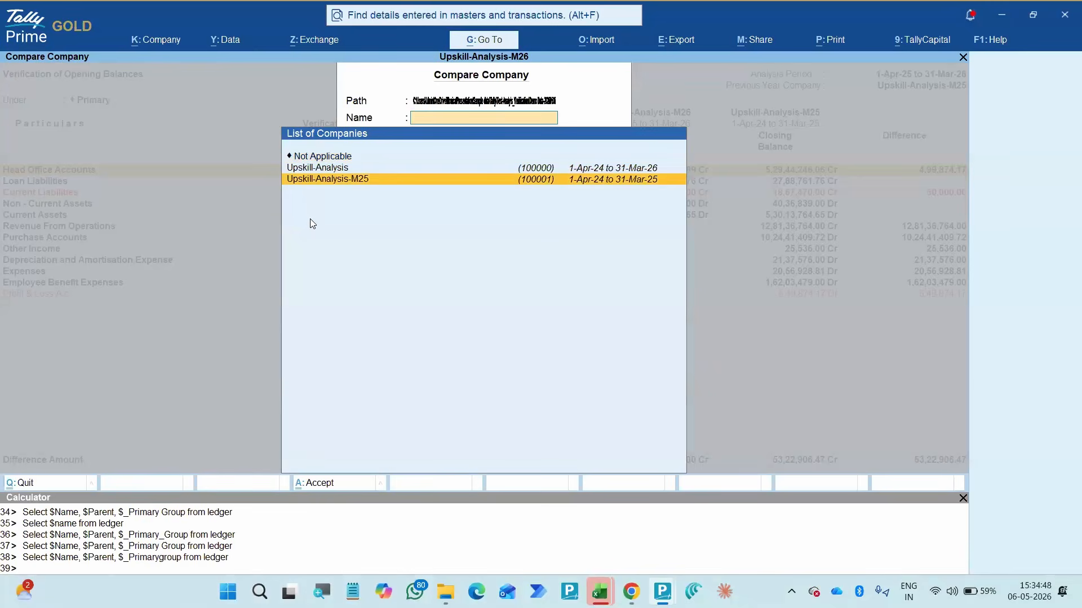
key("Return")
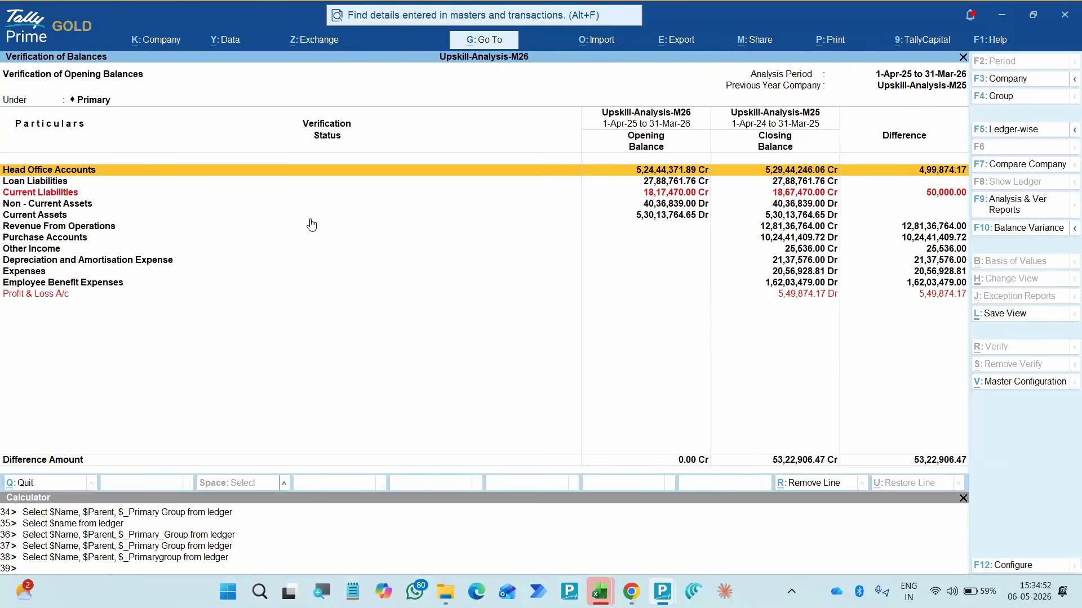
- Examine the opening and closing balance differences, from Head Office Accounts down to the revenue groups and Profit & Loss A/c
key("Down")
key("Down")
key("Down")
key("Down")
key("Down")
key("Down")
key("Down")
key("Down")
key("Down")
key("Down")
key("Down")
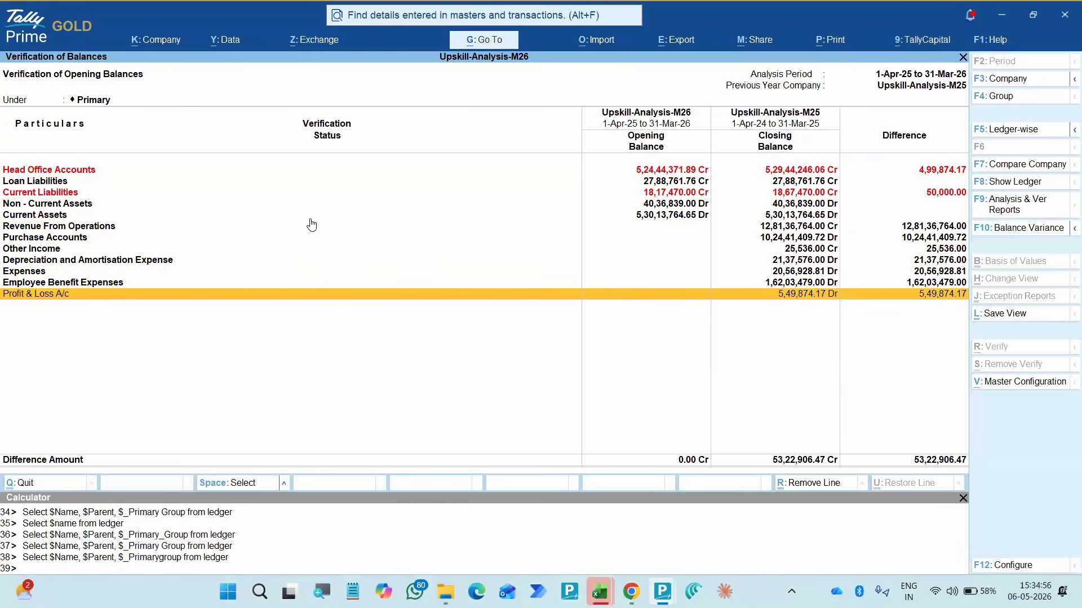
key("Up")
key("Up")
key("Up")
key("Up")
key("Up")
key("Up")
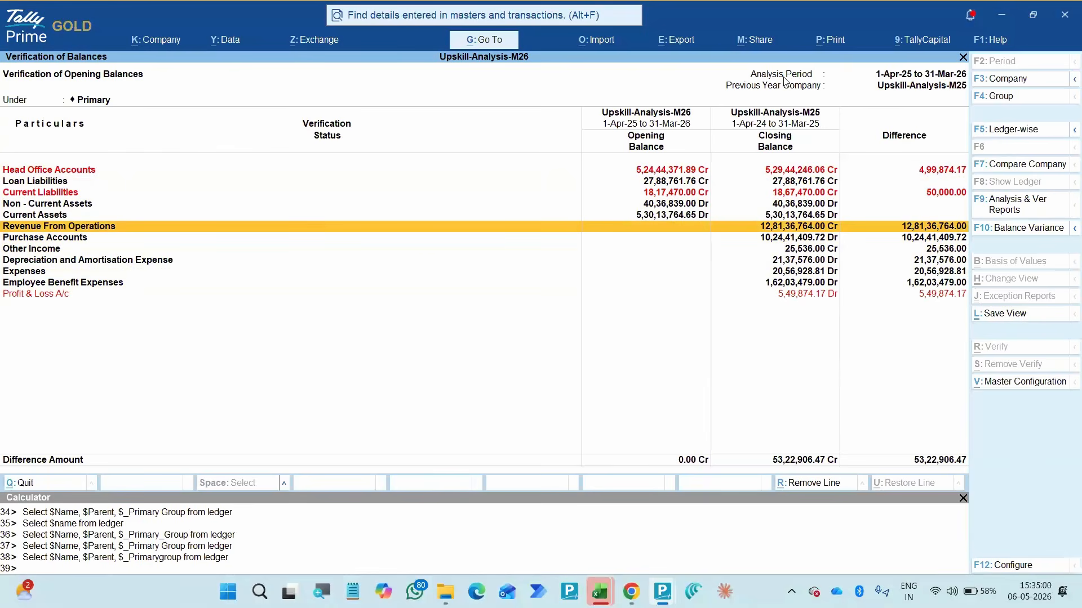
key("ctrl+2")
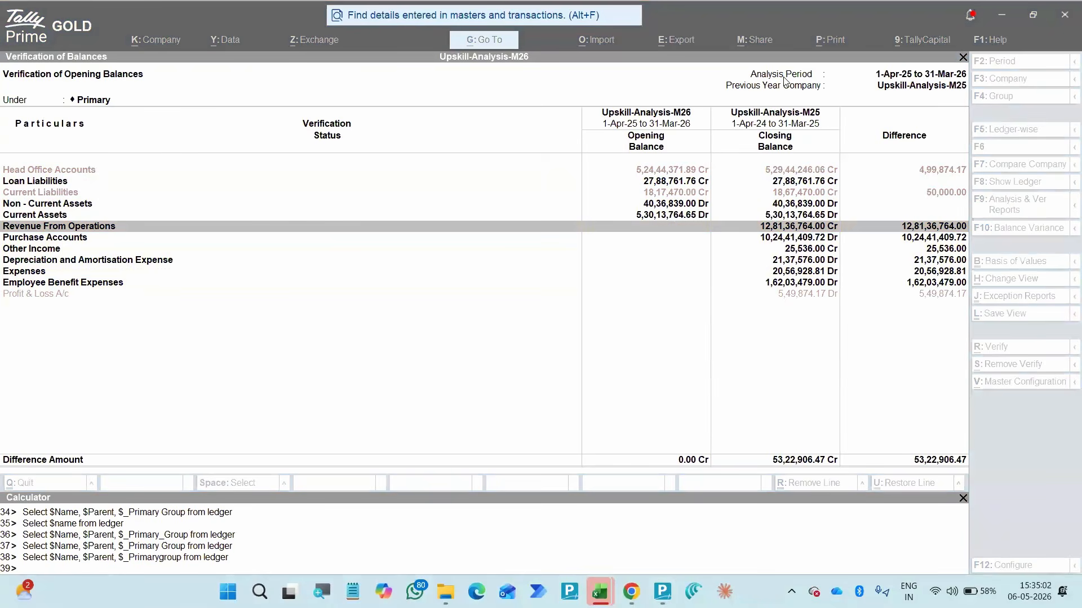
left_click(721, 282)
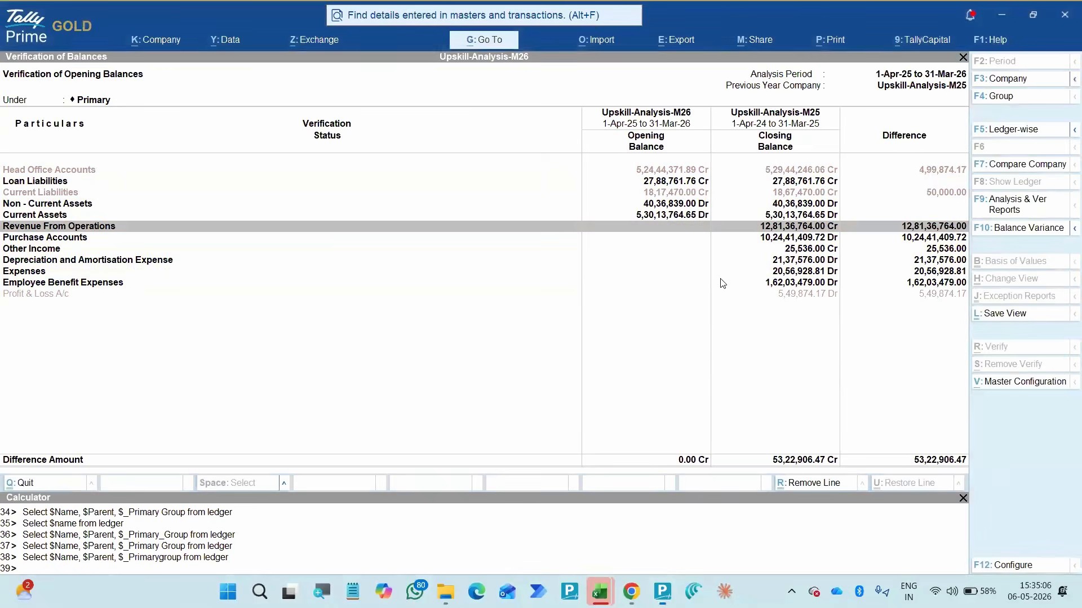
- Configure the report for Non Revenue ledgers with verification notes shown and all levels expanded in detailed format, and display it ledger-wise
key("F12")
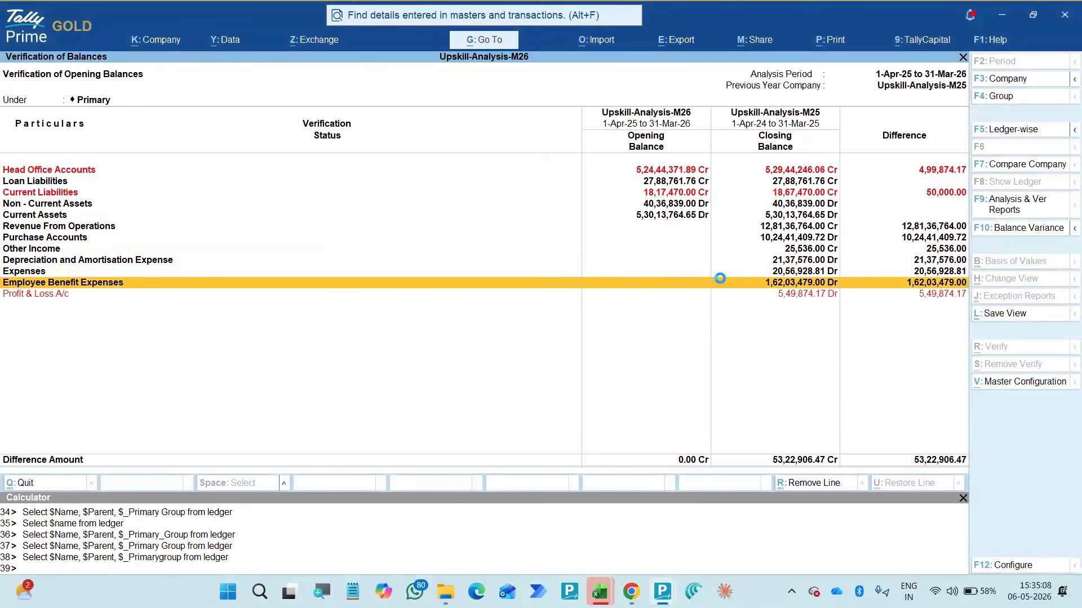
key("Down")
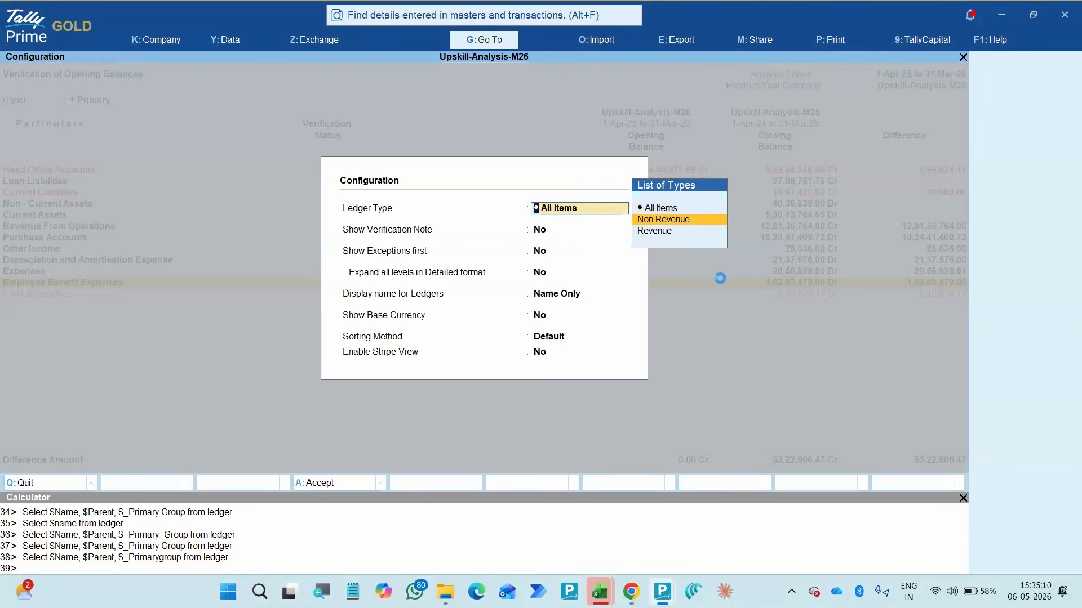
key("Return")
type("y")
key("Return")
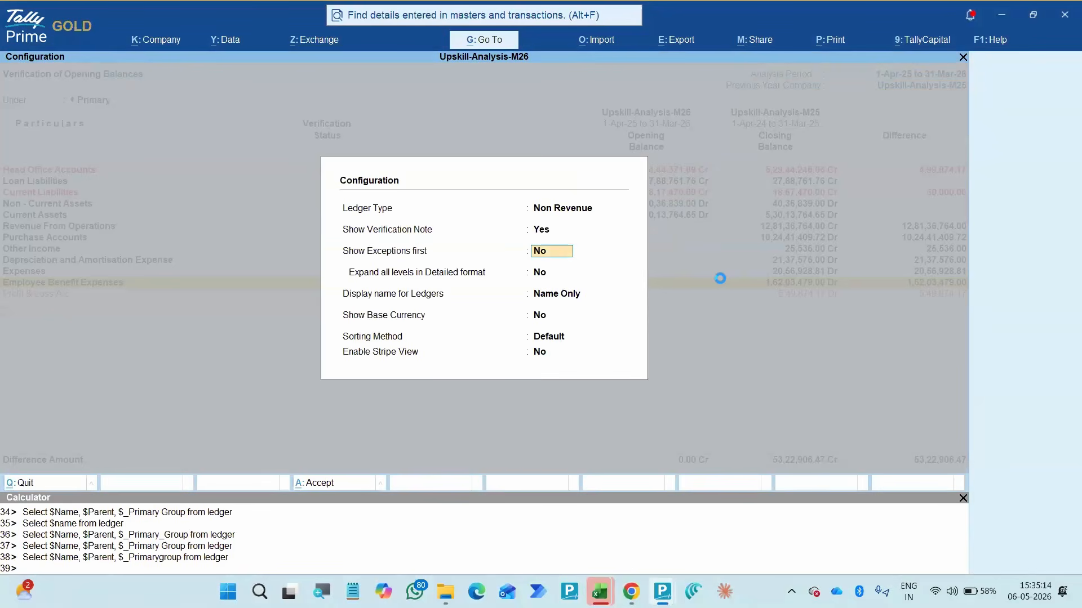
type("y")
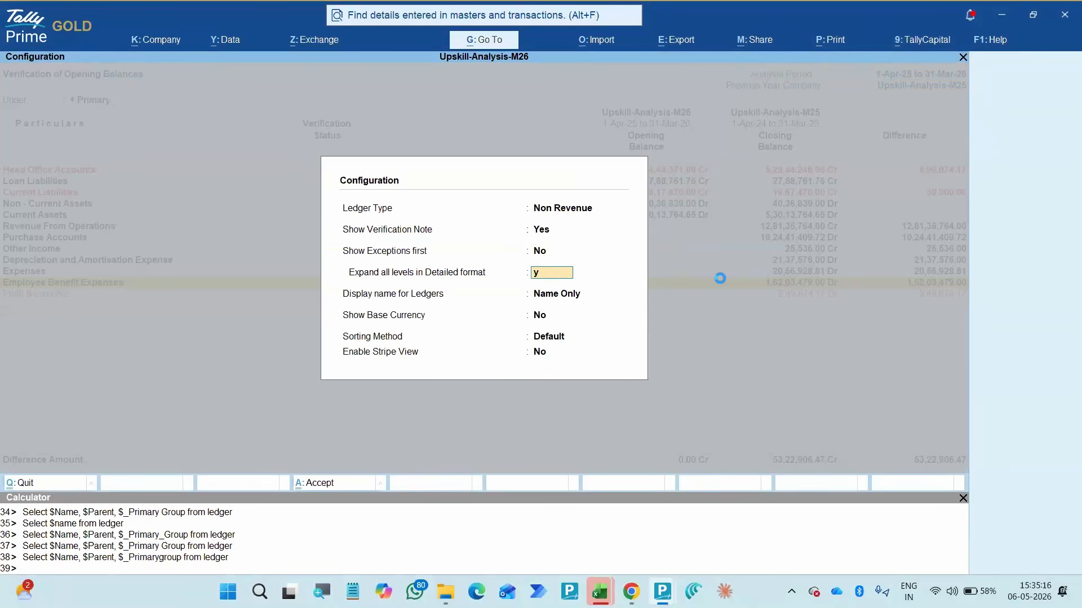
key("Return")
key("ctrl+a")
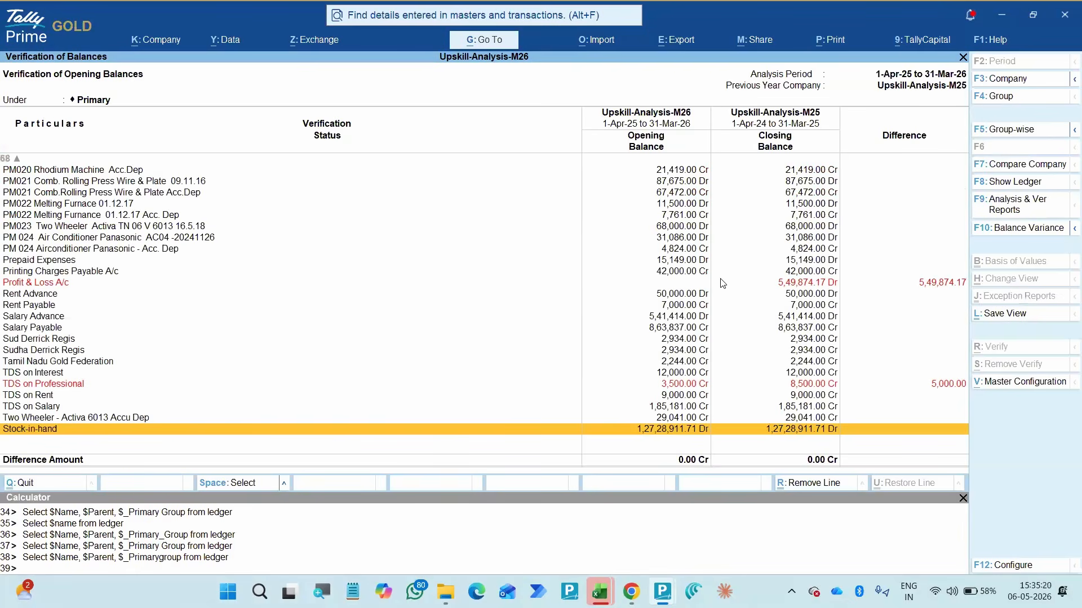
- View the balances group-wise, expand them in detailed format, and return to the ledger-wise view
key("F5")
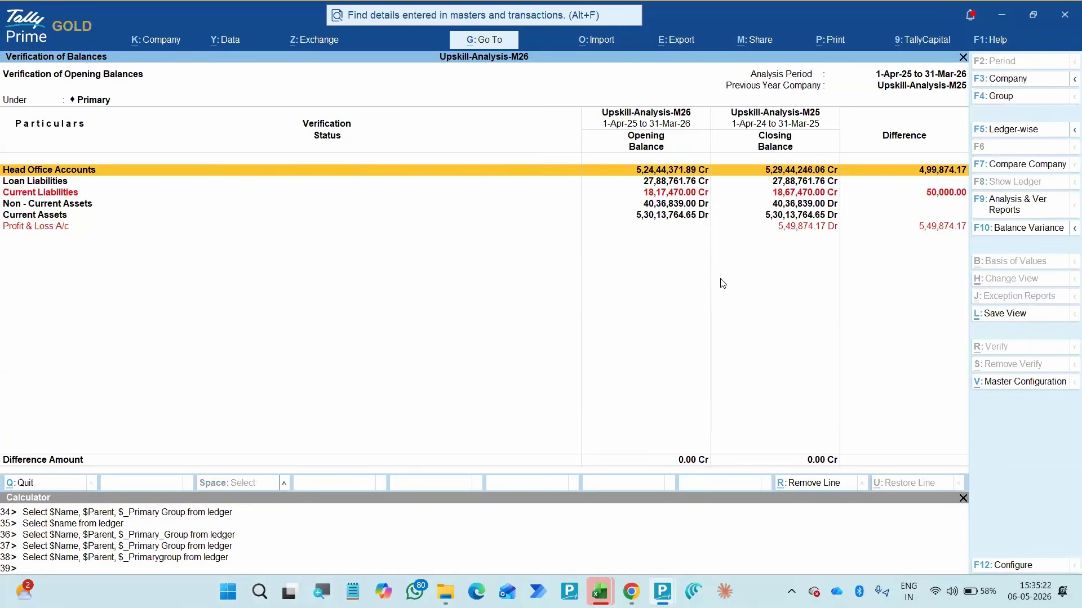
key("alt+F5")
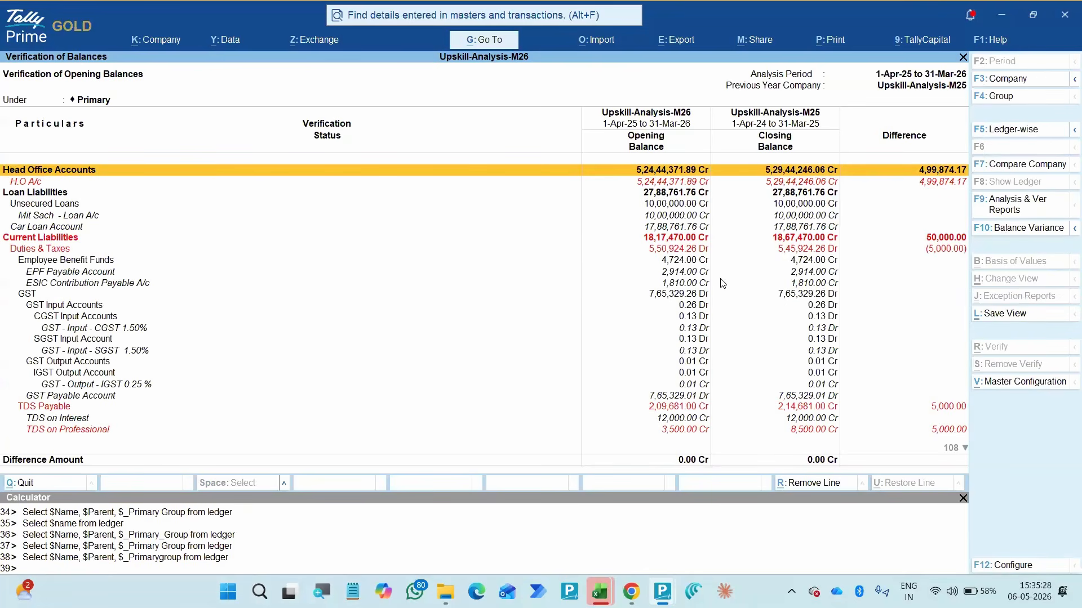
key("F5")
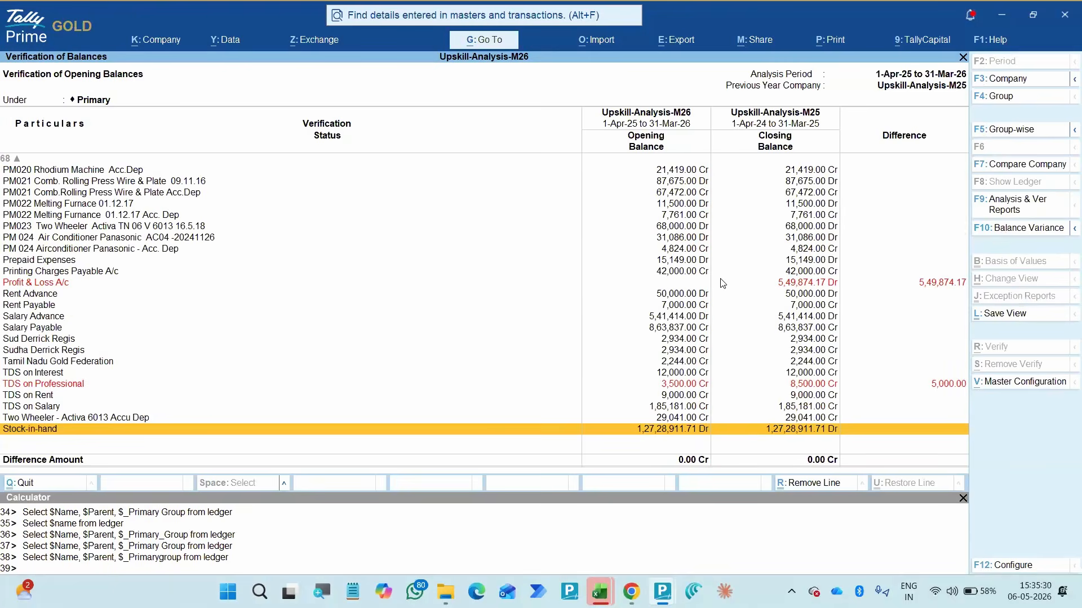
key("F12")
key("Return")
key("Return")
key("Return")
key("Return")
key("ctrl+a")
- Browse the groups the opening balance report can be limited to and select Primary
key("F4")
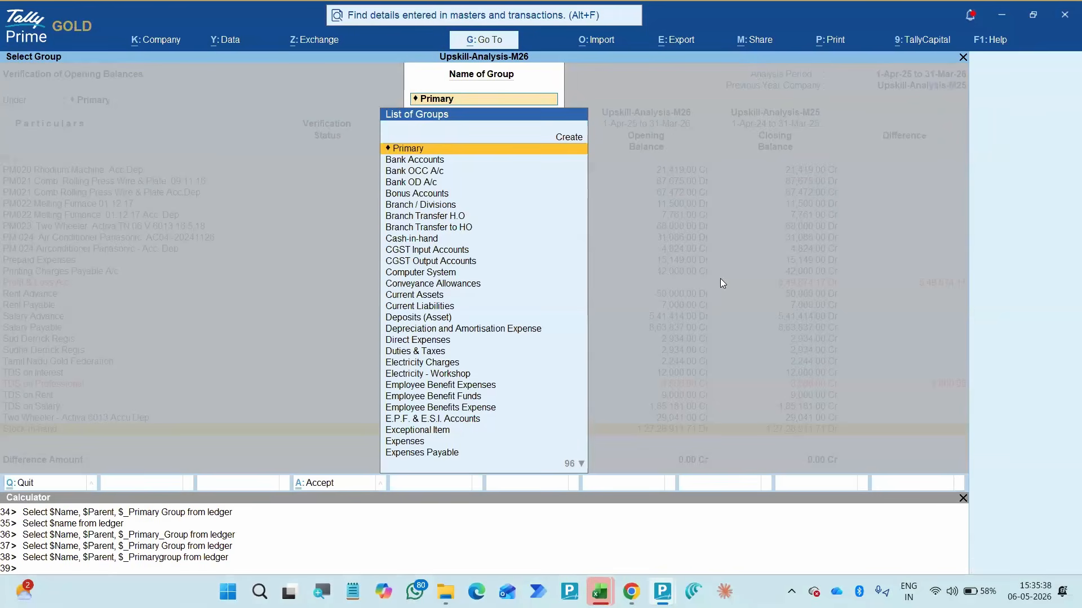
key("Down")
key("Down")
key("Down")
key("Down")
key("Down")
key("Down")
key("Down")
key("Down")
key("Down")
key("Down")
key("Down")
key("Down")
key("Down")
key("Down")
key("Down")
key("Down")
key("Down")
key("Down")
key("Down")
key("Down")
key("Down")
key("Down")
key("Down")
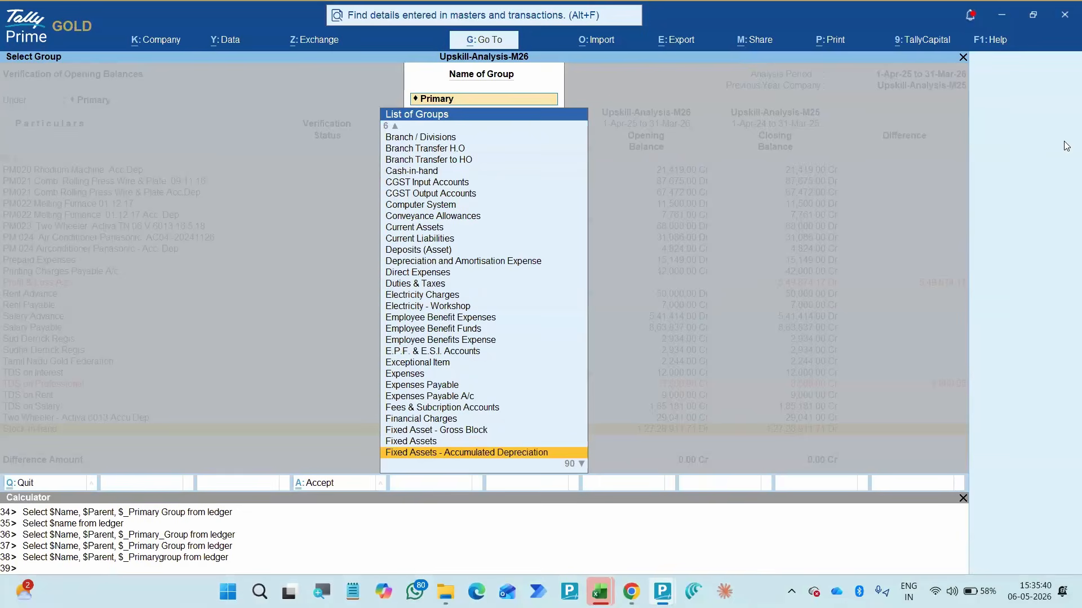
key("Escape")
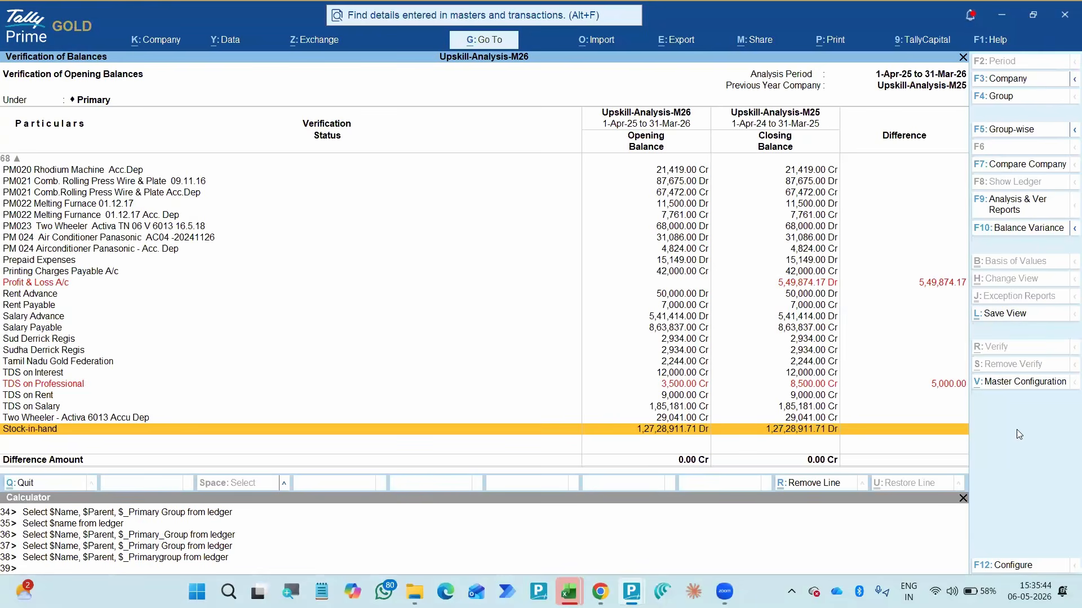
left_click(997, 97)
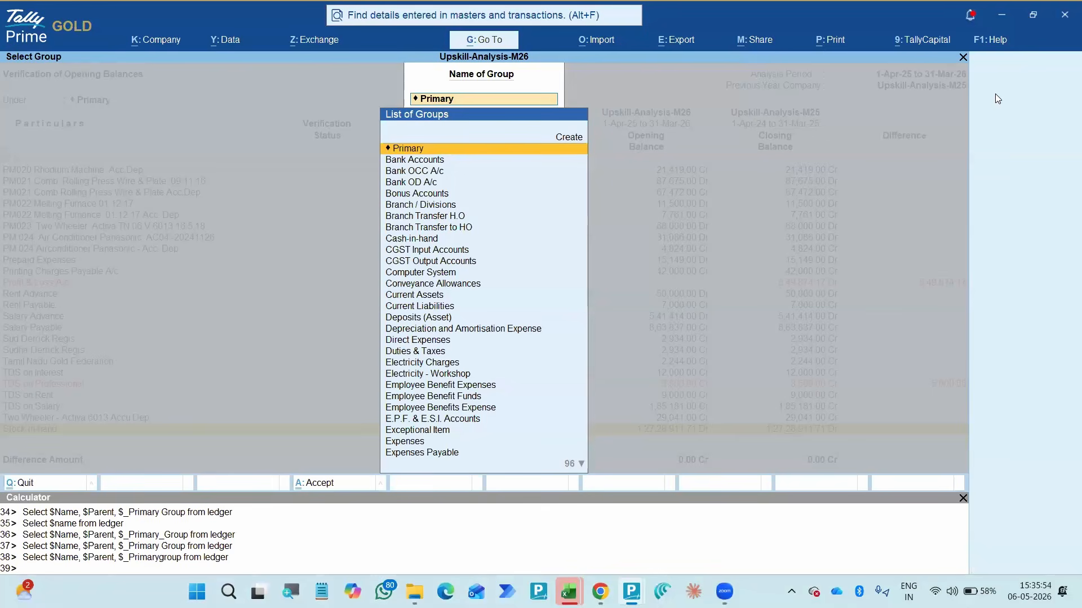
key("Down")
key("Down")
key("Down")
key("Down")
key("Down")
key("Down")
key("Down")
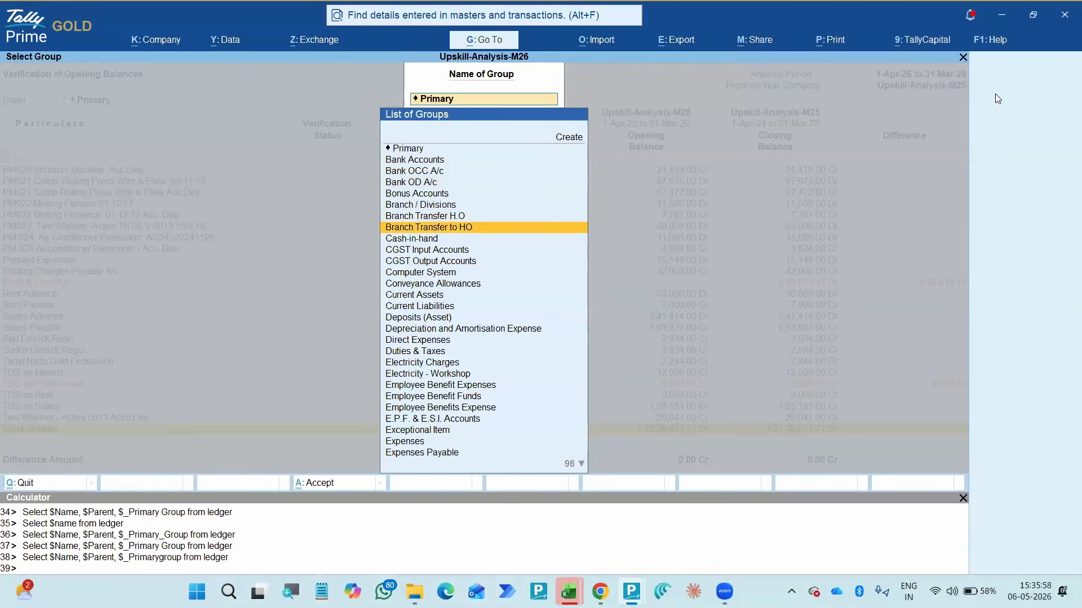
key("Home")
key("Return")
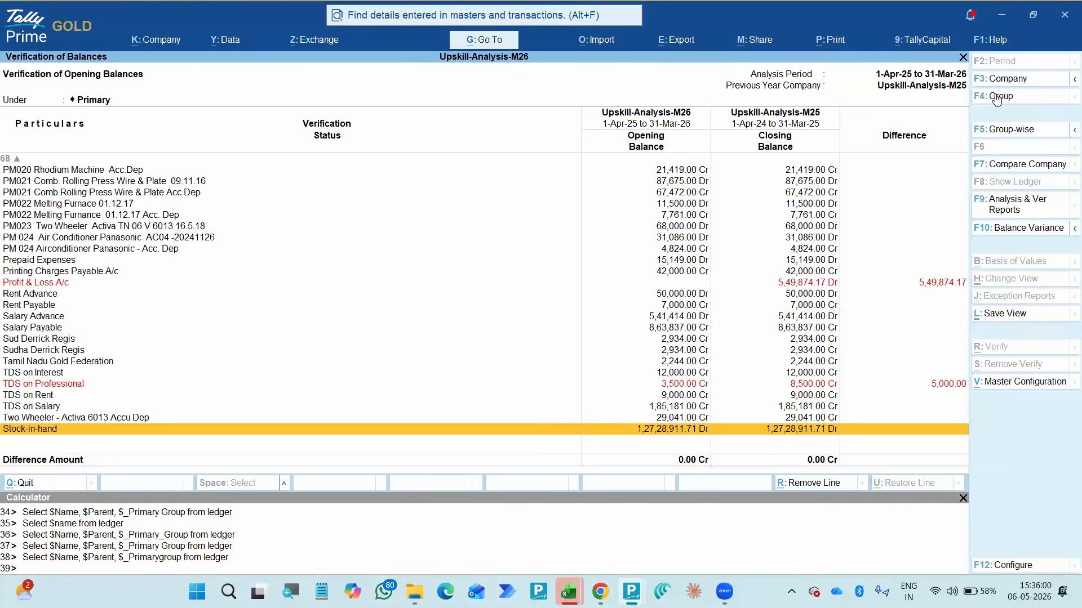
- Examine the ledger-wise opening and closing balances from Stock-in-hand back up to Audit Payable near the start of the list
key("Up")
key("Up")
key("Up")
key("Up")
key("Up")
key("Up")
key("Up")
key("Up")
key("Up")
key("Up")
key("Up")
key("Up")
key("Up")
key("Up")
key("Up")
key("Up")
key("Up")
key("Up")
key("Up")
key("Up")
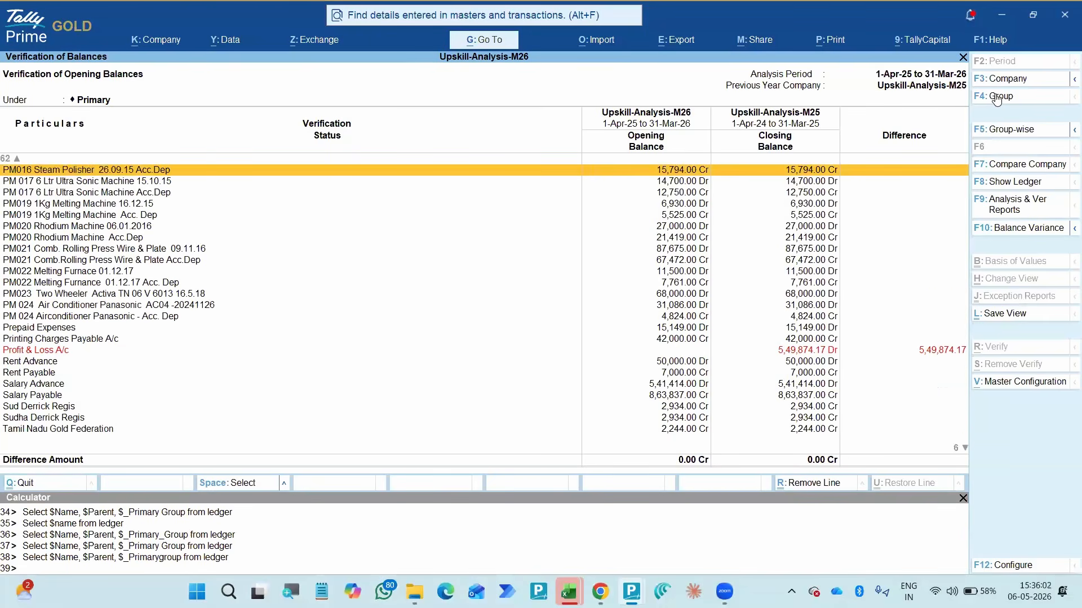
key("Up")
key("Up")
key("Up")
key("Up")
key("Up")
key("Up")
key("Up")
key("Up")
key("Up")
key("Up")
key("Up")
key("Up")
key("Up")
key("Up")
key("Up")
key("Up")
key("Up")
key("Up")
key("Up")
key("Up")
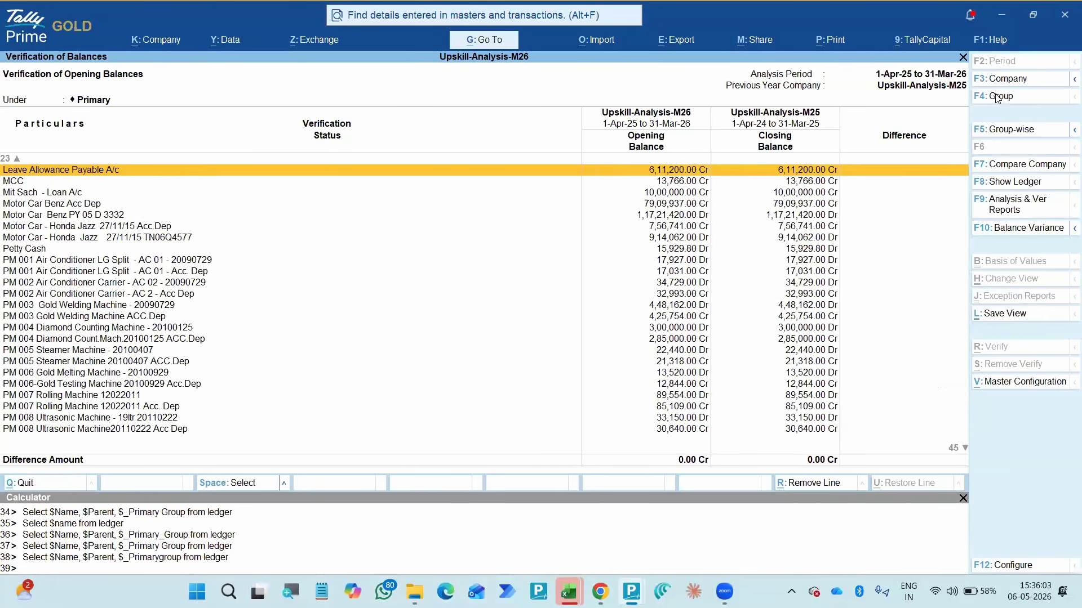
key("Up")
key("Up")
key("Up")
key("Up")
key("Up")
key("Up")
key("Up")
key("Up")
key("Up")
key("Up")
key("Up")
key("Up")
key("Up")
key("Up")
key("Up")
key("Up")
key("Up")
key("Up")
key("Up")
key("Up")
key("Down")
key("space")
key("Up")
key("space")
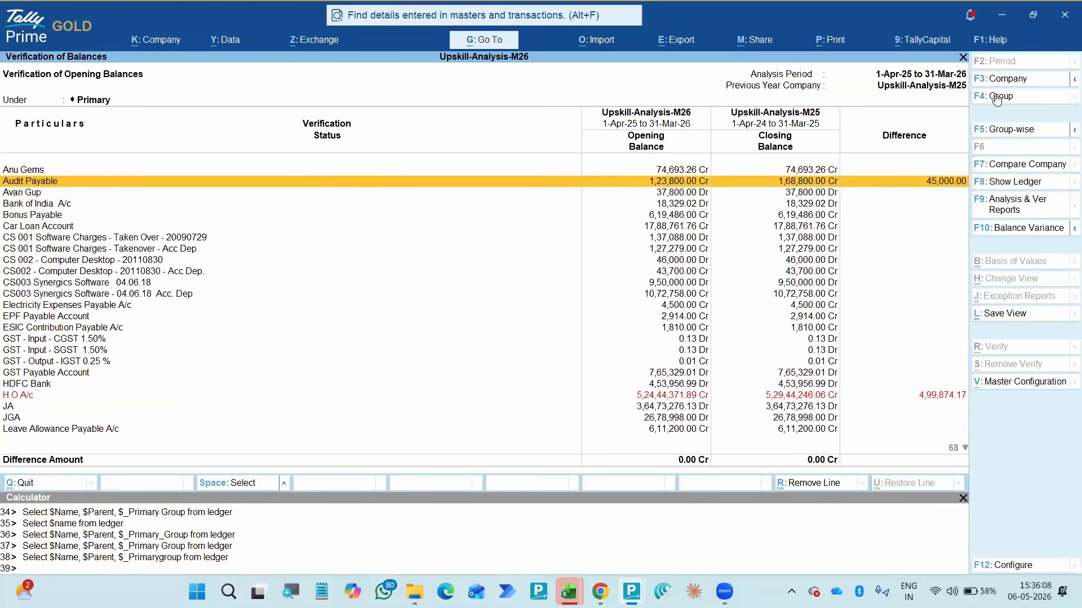
- Configure the verification report to show exceptions first
key("F12")
key("Return")
key("Return")
key("Return")
key("Return")
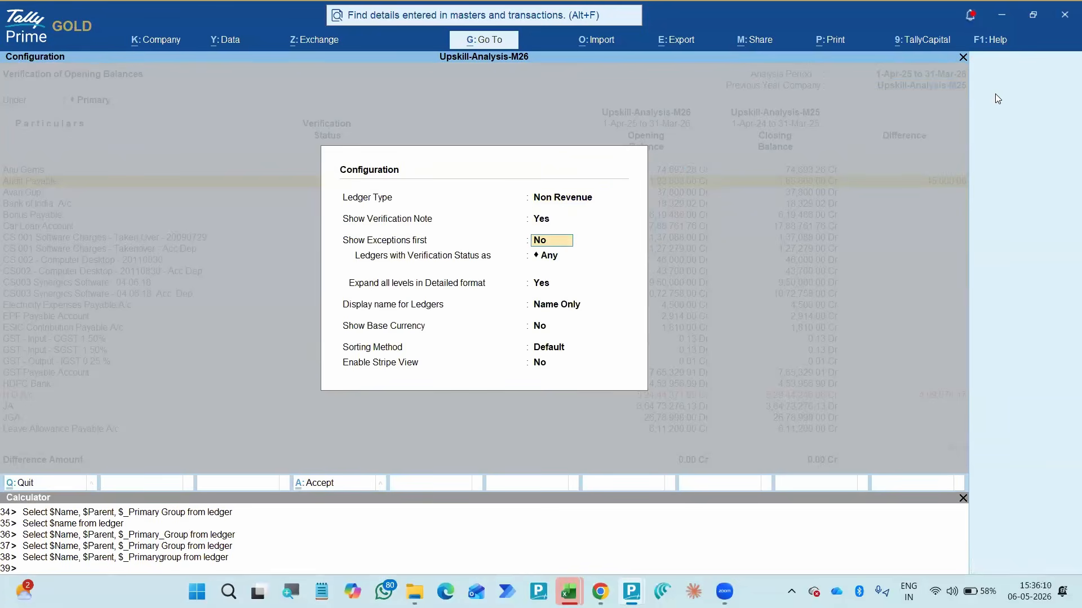
key("Up")
key("Up")
type("y")
key("Return")
key("Return")
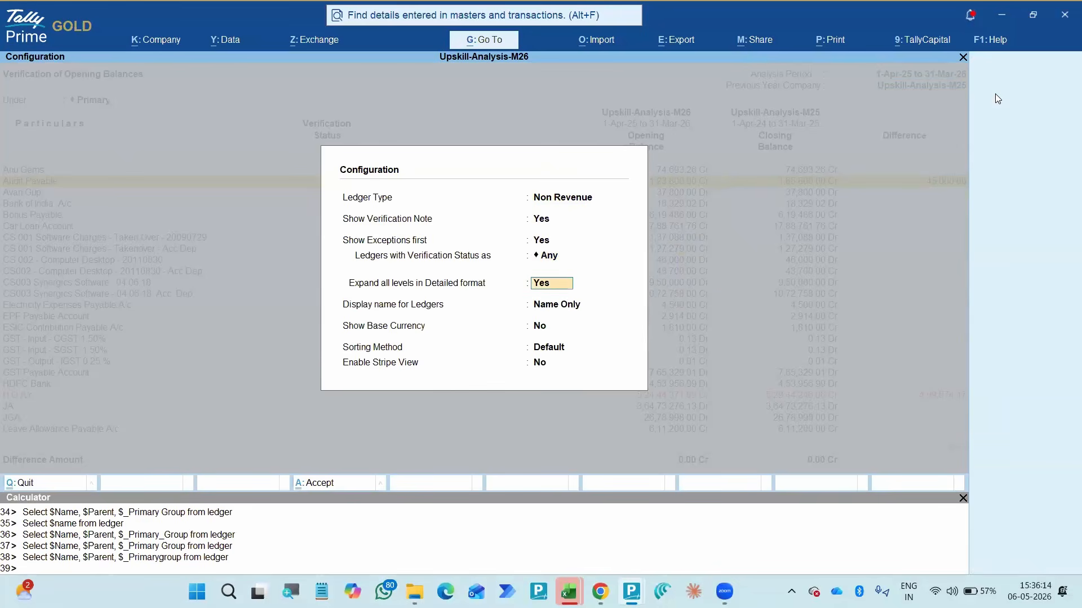
key("ctrl+a")
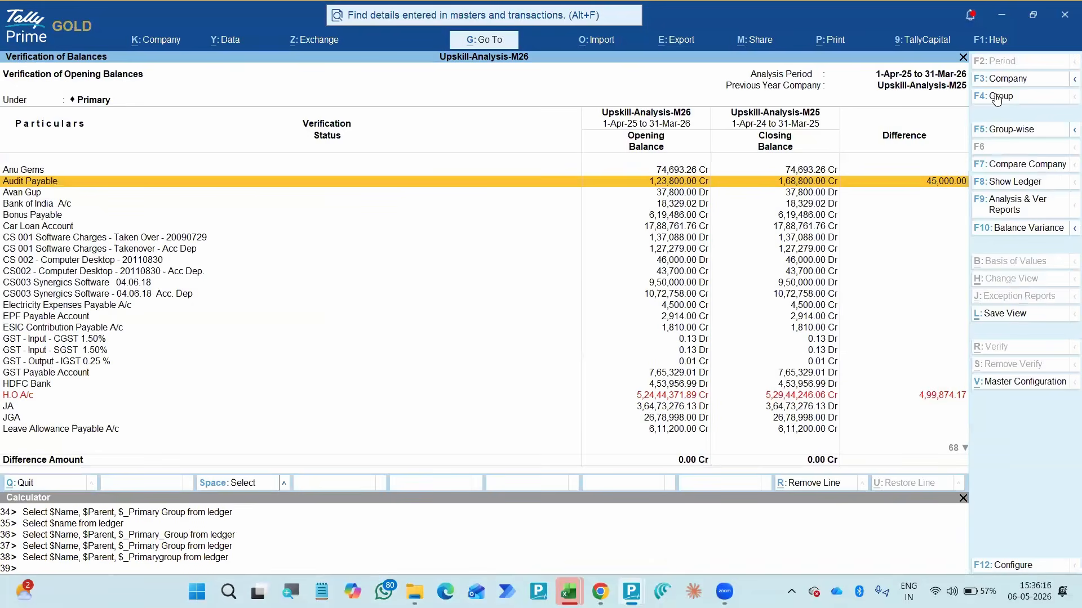
- Set the report's sorting method to Difference Amount-wise(Increasing)
key("F12")
key("Return")
key("Return")
key("Return")
key("Return")
key("Return")
key("Return")
key("Return")
key("Down")
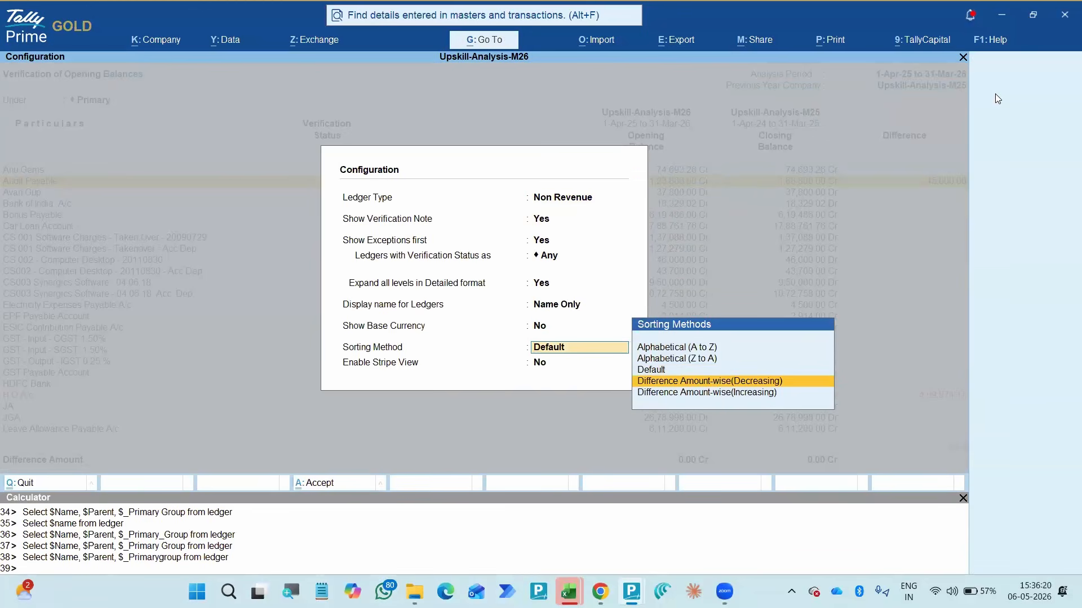
key("Down")
key("Return")
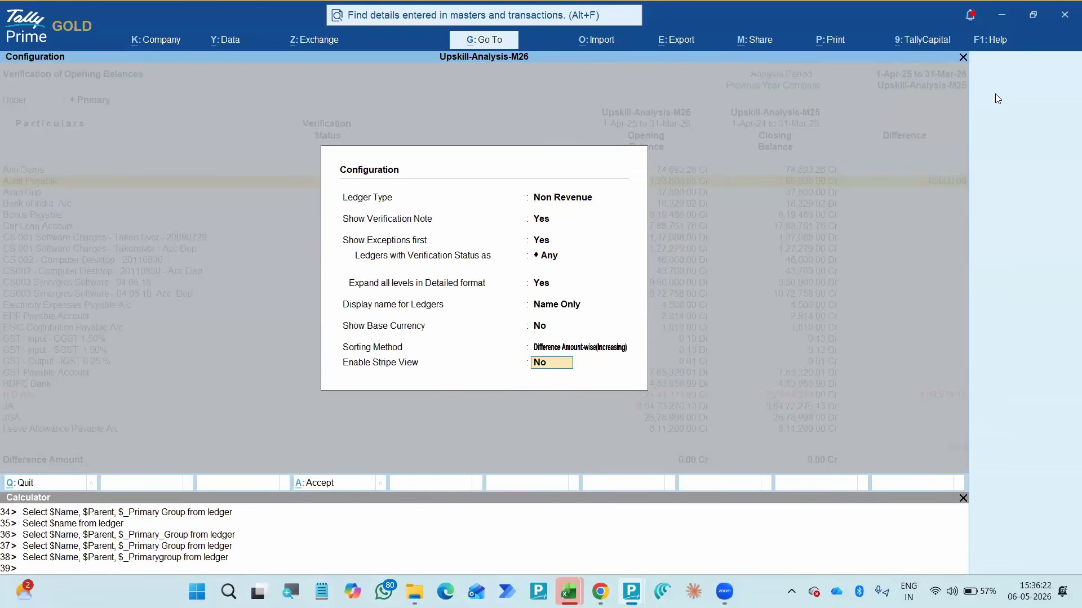
key("Return")
- Examine the balance differences of the TDS on Professional, Audit Payable, H.O A/c and Profit & Loss A/c ledgers
key("Up")
key("Up")
key("Up")
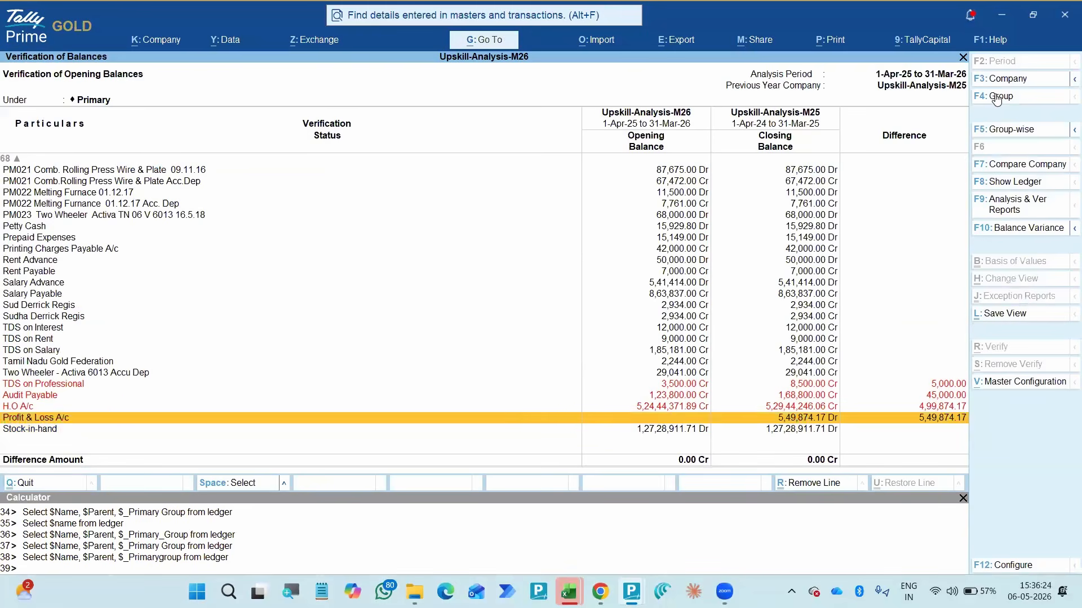
key("Down")
key("Down")
key("Down")
key("Up")
key("Up")
key("Up")
key("Up")
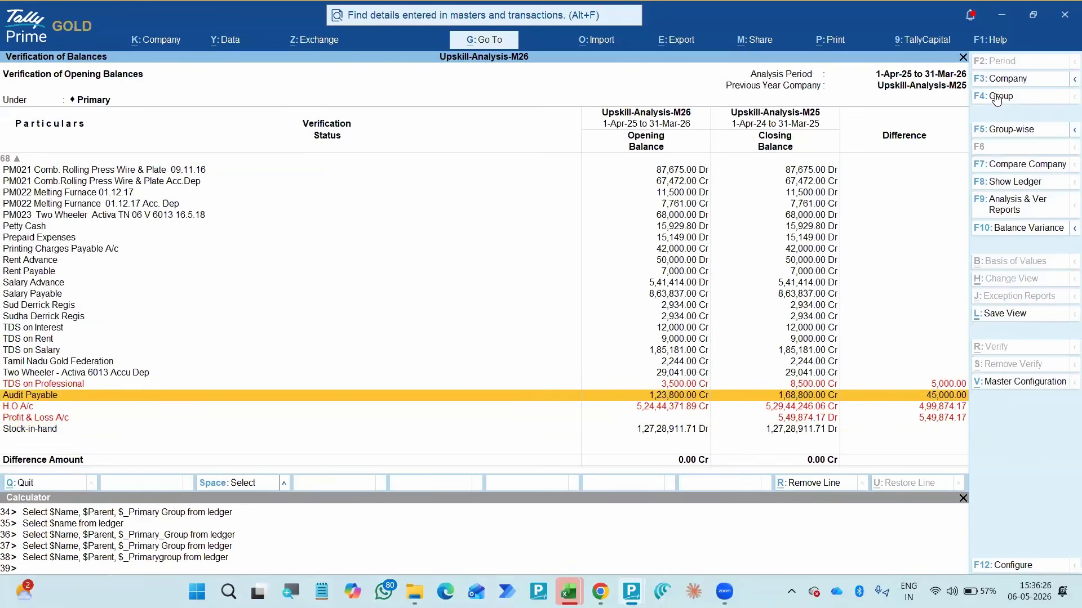
key("Down")
key("Down")
key("Down")
key("Up")
key("Up")
key("Up")
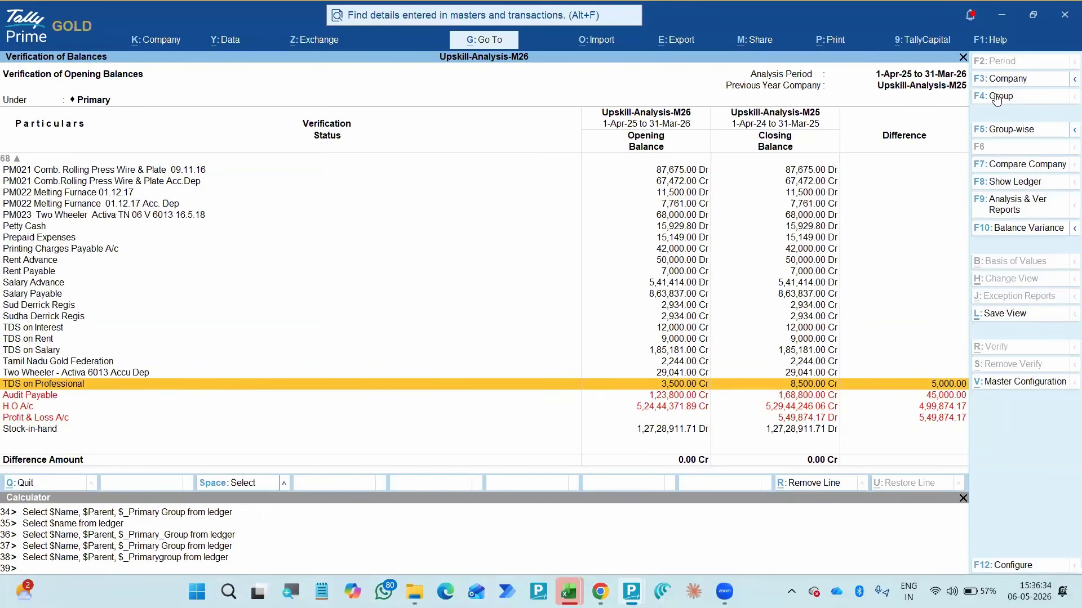
key("Down")
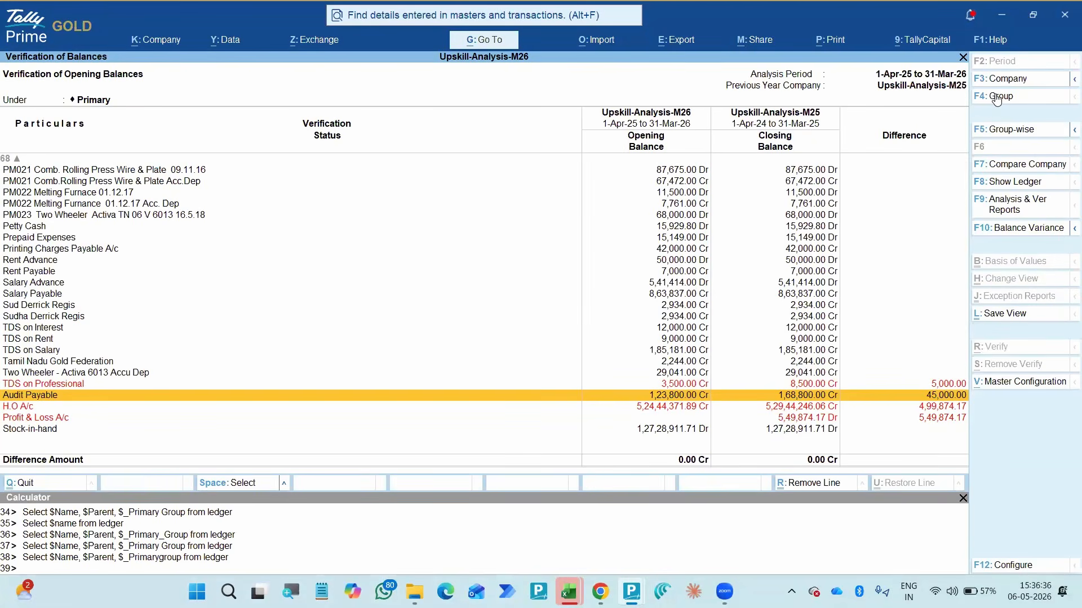
key("Down")
key("Down")
key("Down")
key("Up")
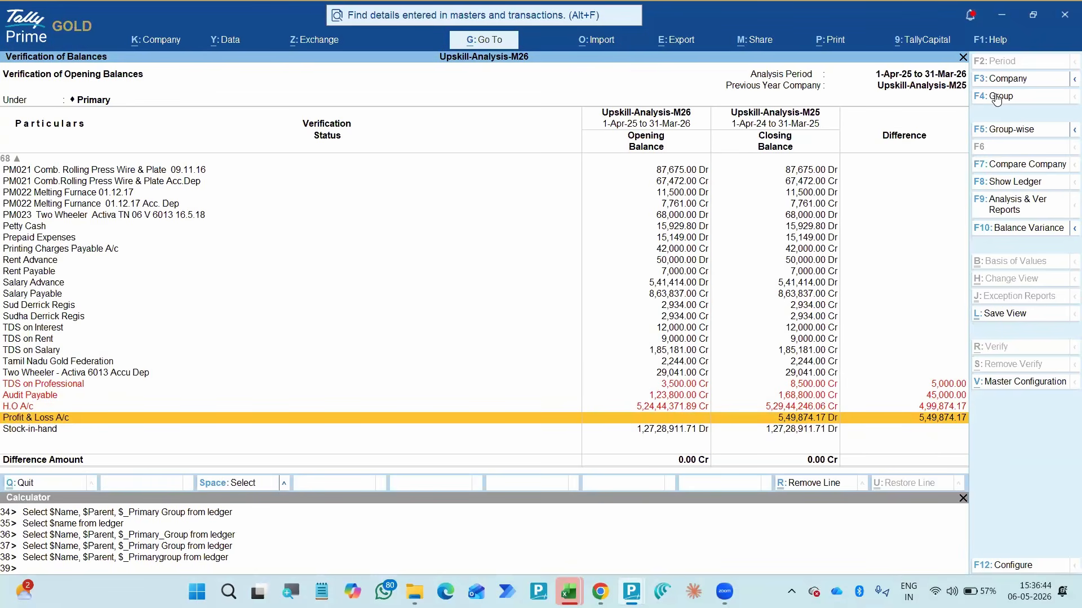
key("Up")
key("Up")
key("Up")
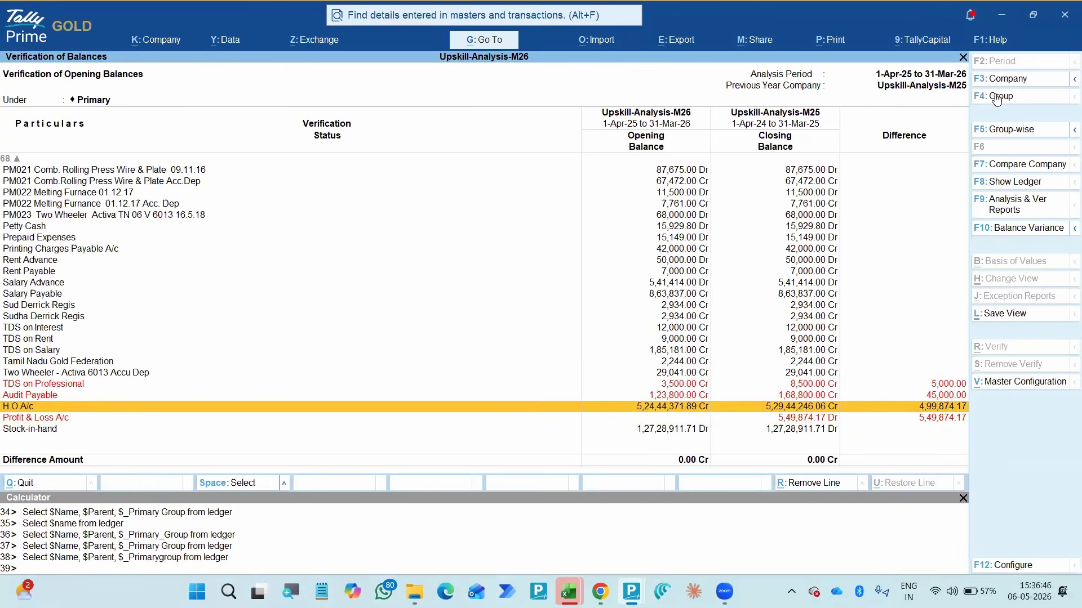
key("Down")
key("Down")
key("Down")
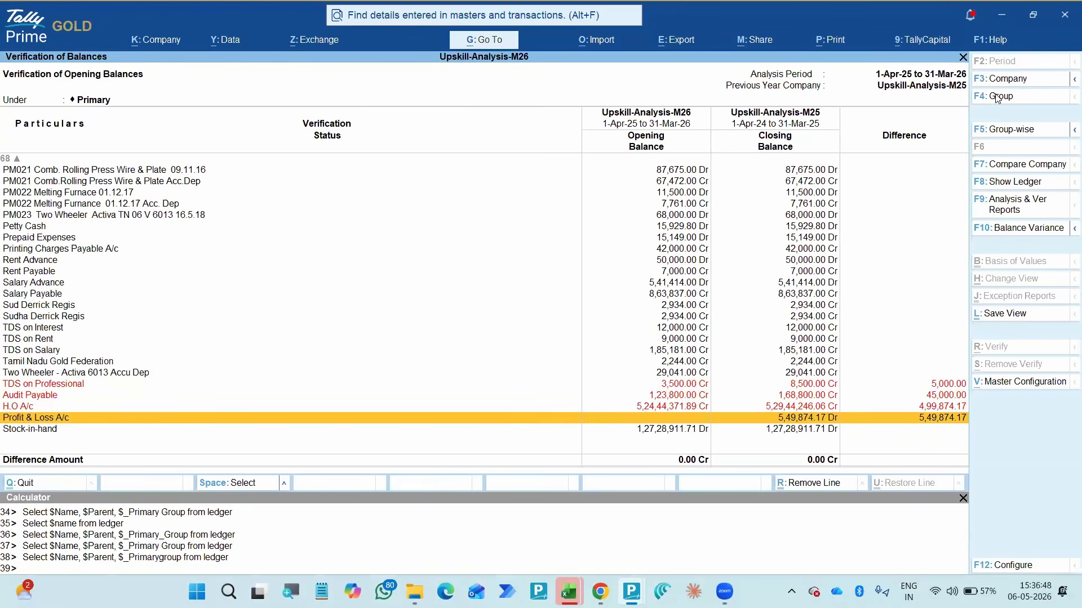
key("Down")
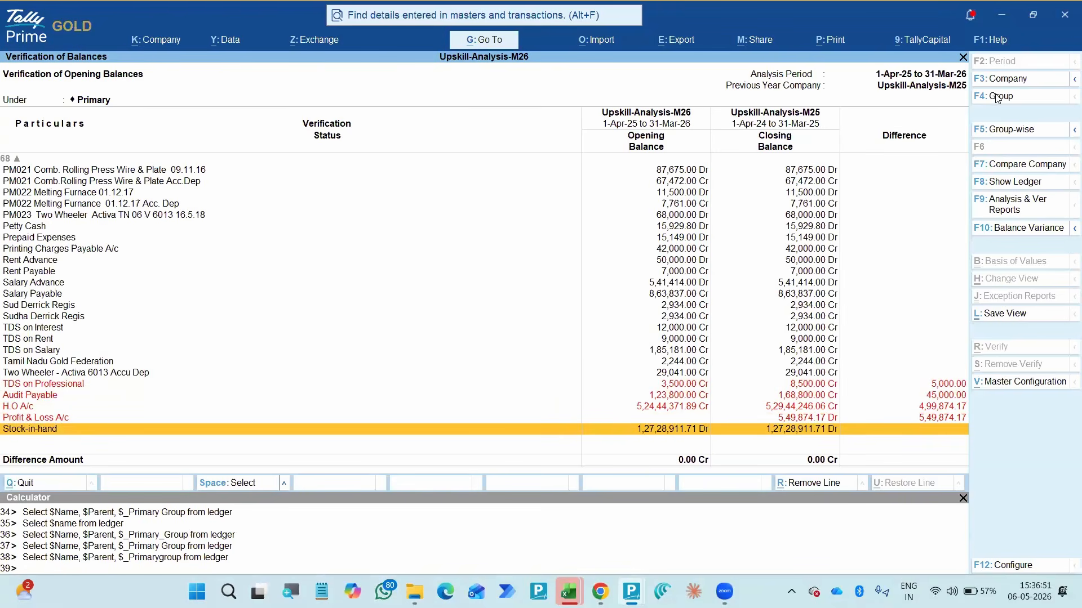
key("Down")
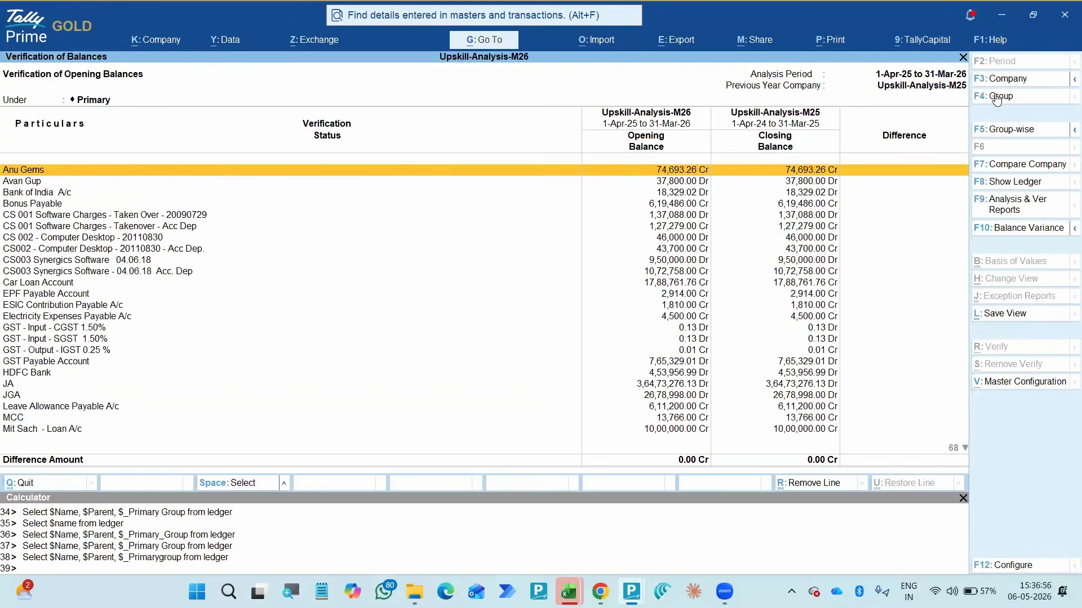
key("Up")
key("Up")
key("Up")
key("Up")
key("Up")
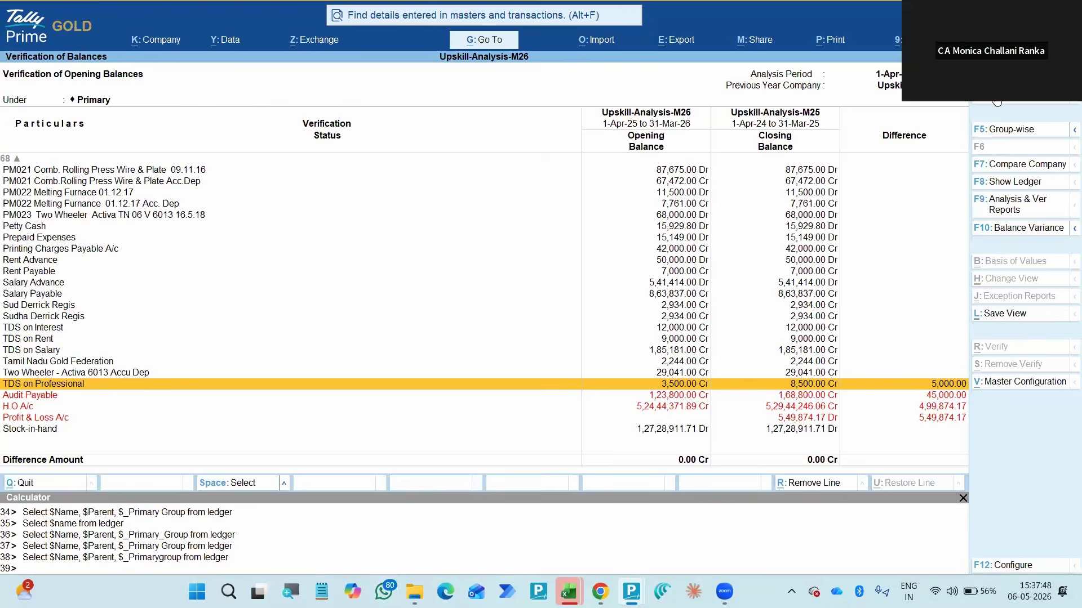
left_click(997, 101)
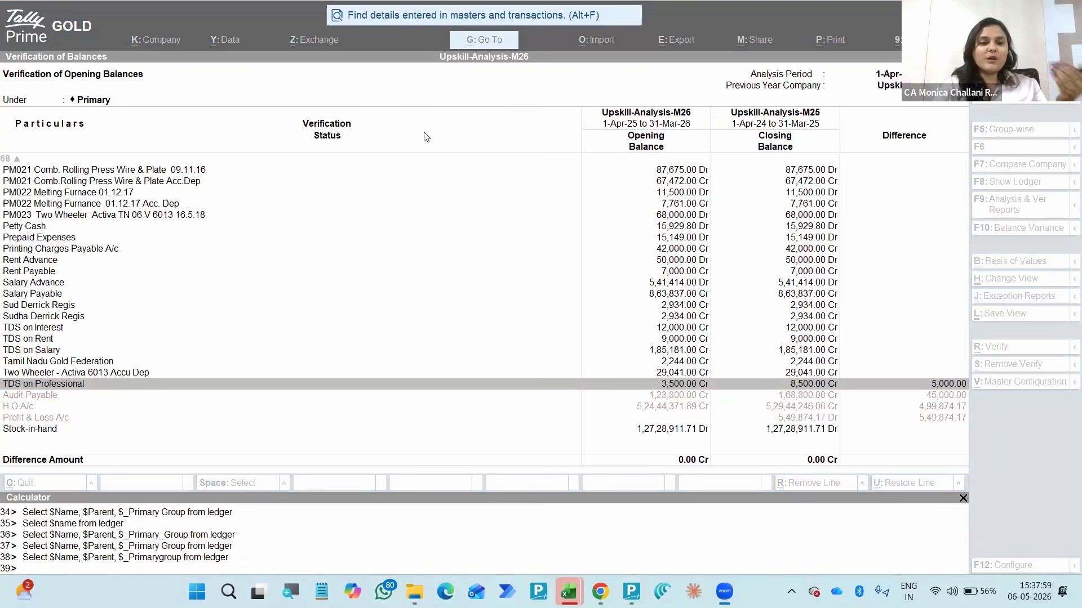
left_click(495, 139)
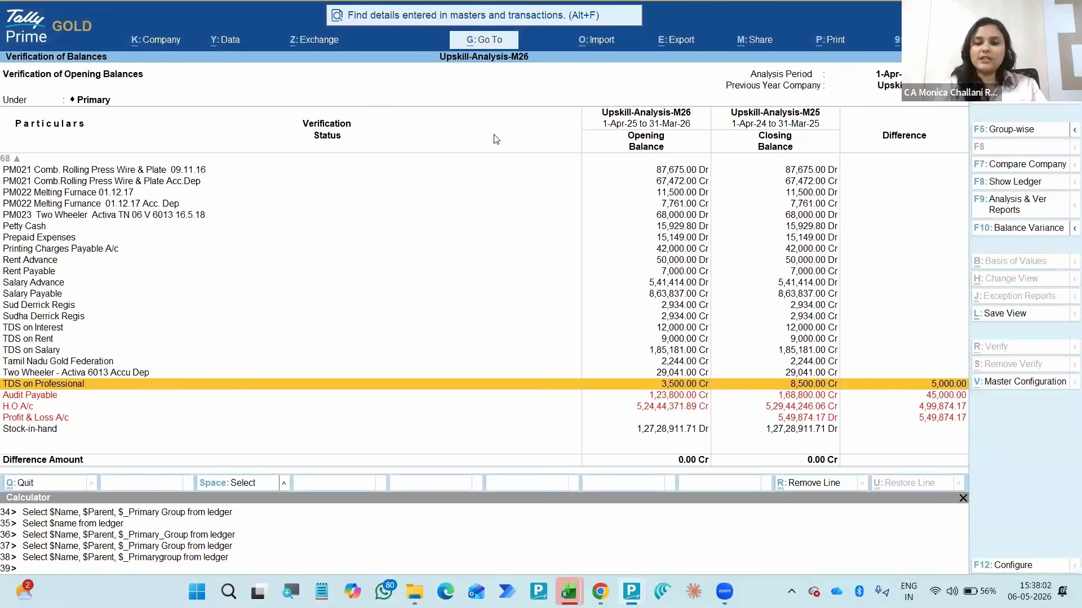
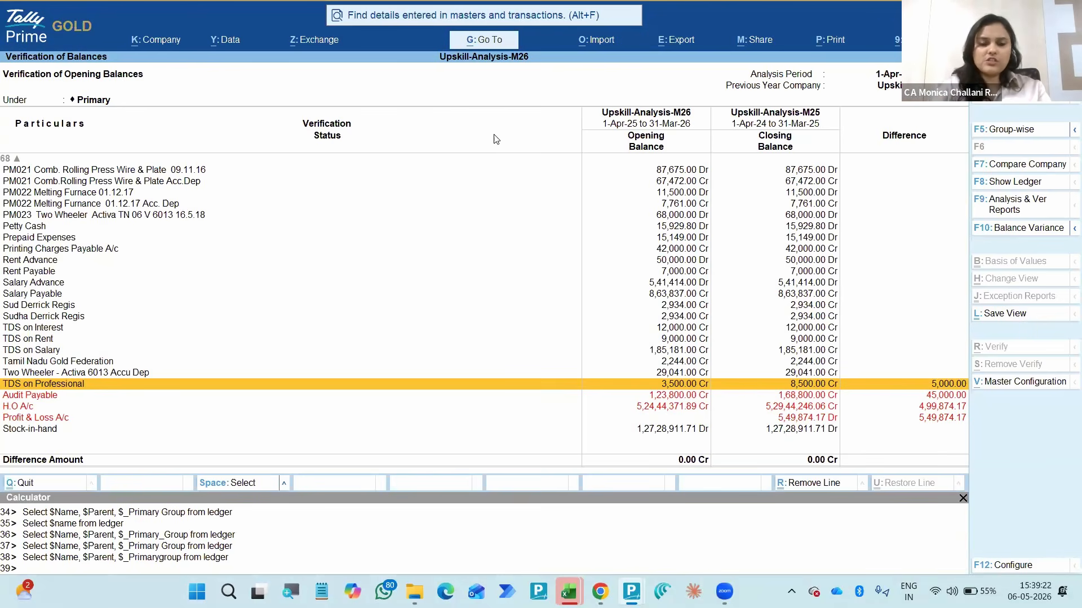
key("alt")
key("alt+e")
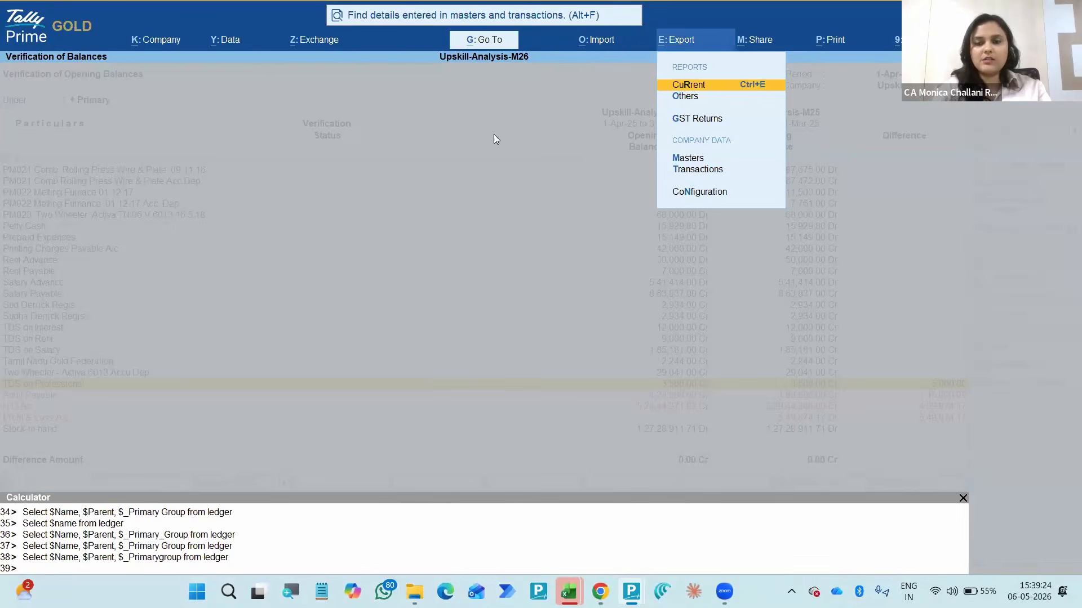
key("Escape")
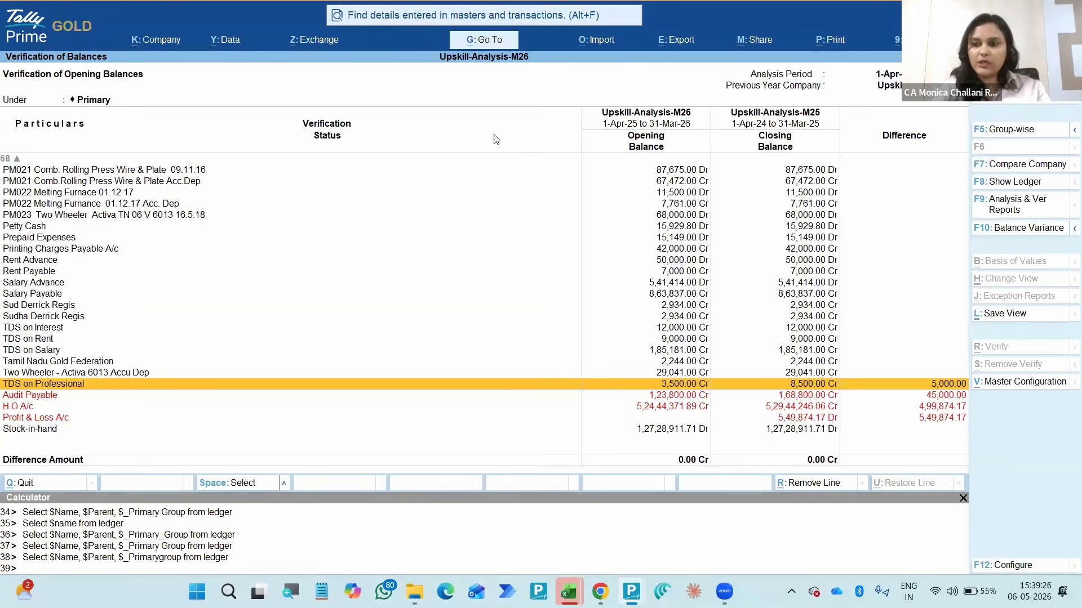
- Leave the opening-balance verification and the Data Analysis list, and open the Verification overview
key("Escape")
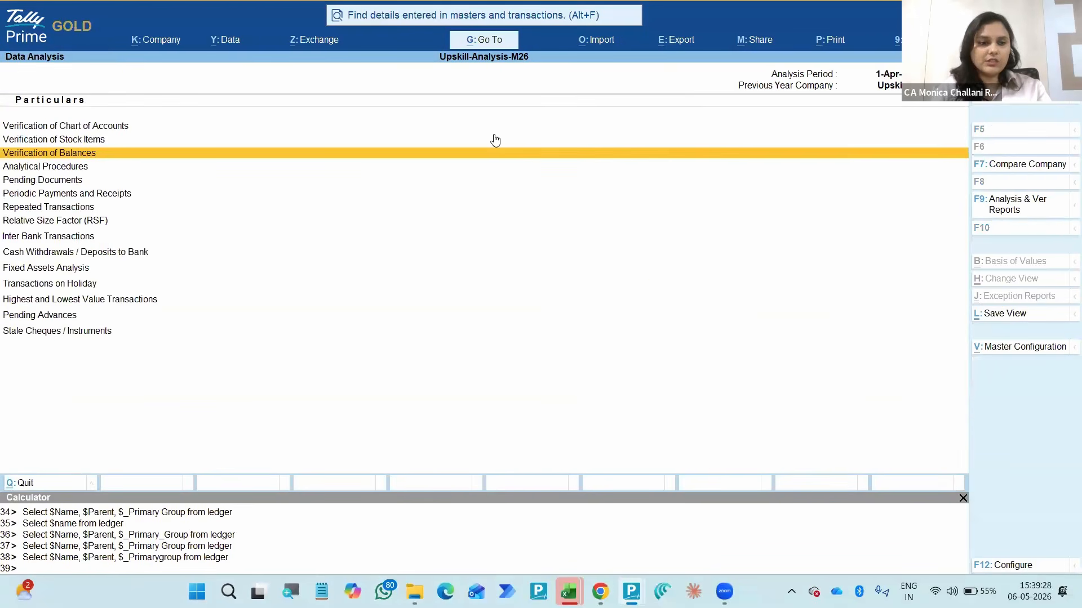
key("Up")
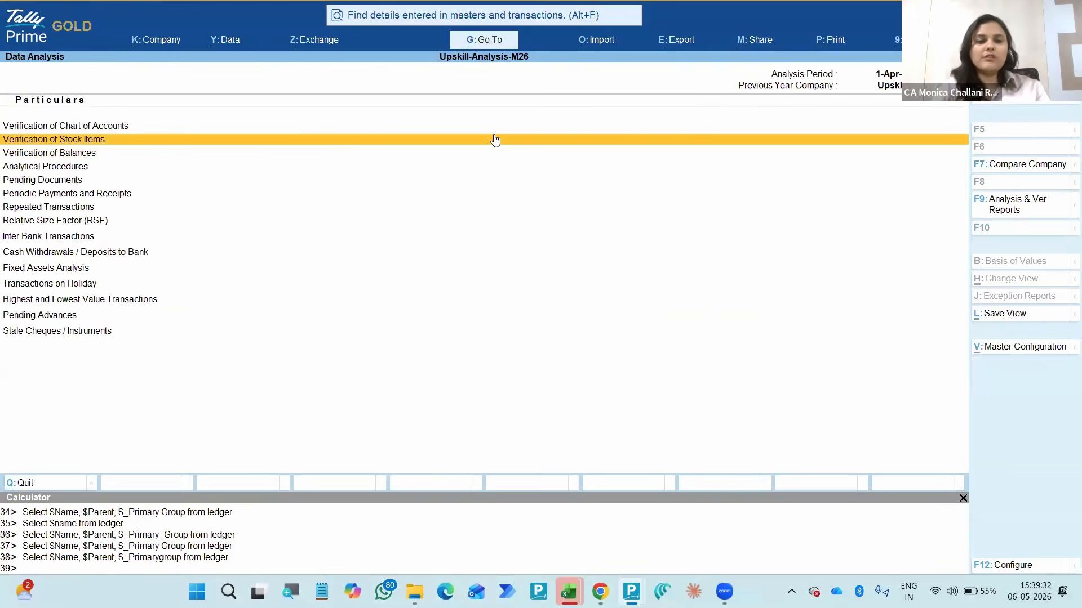
key("Escape")
key("Down")
key("Return")
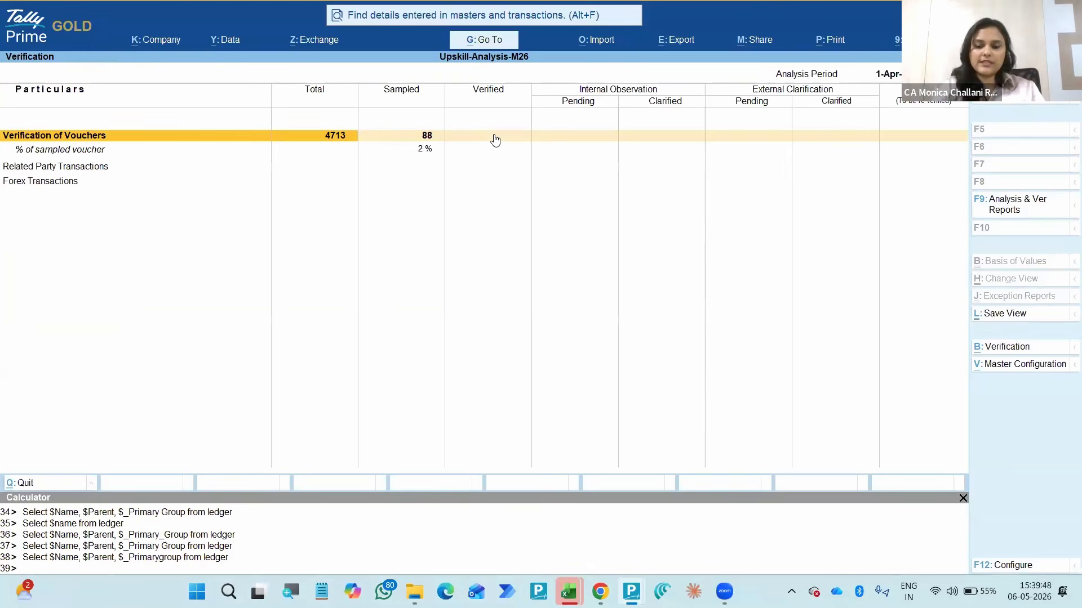
- Examine the Sampled, Verified, Internal Observation and External Clarification figures for Verification of Vouchers
key("Right")
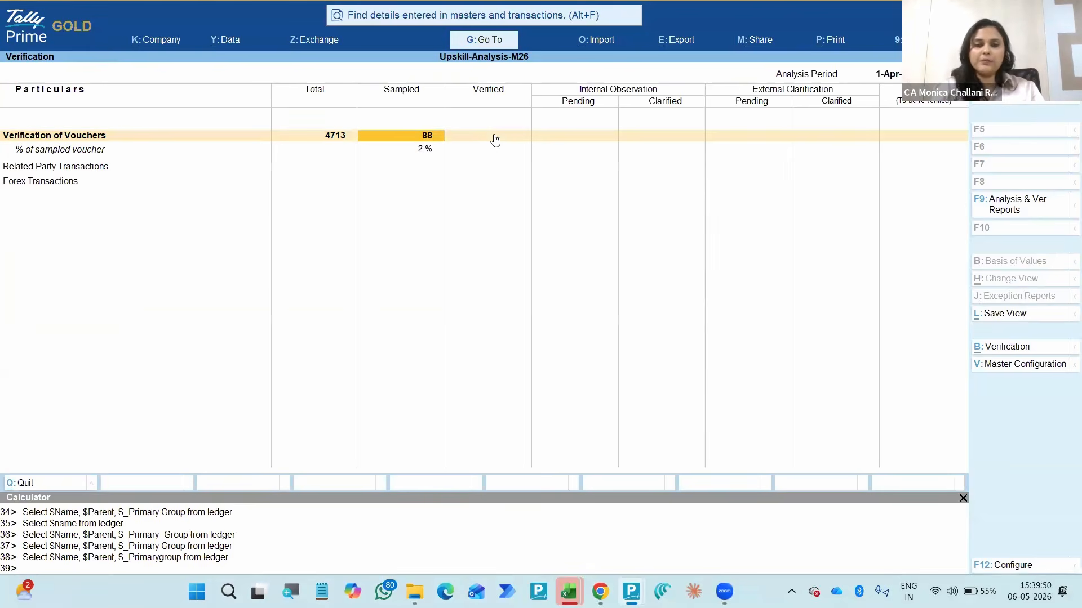
key("Right")
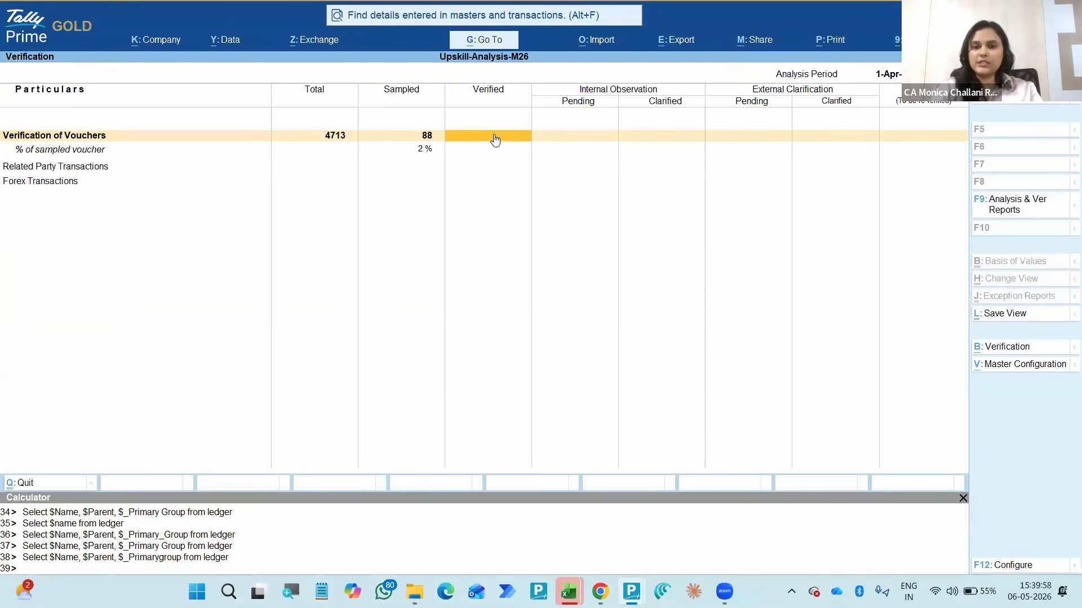
key("Right")
key("Right")
key("Right")
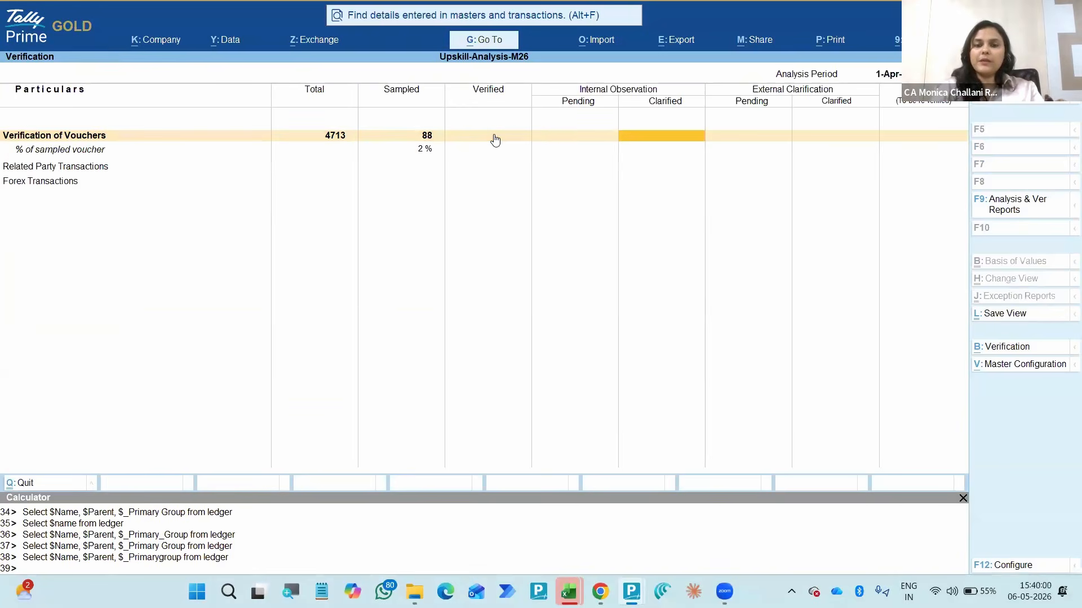
key("Right")
key("Right")
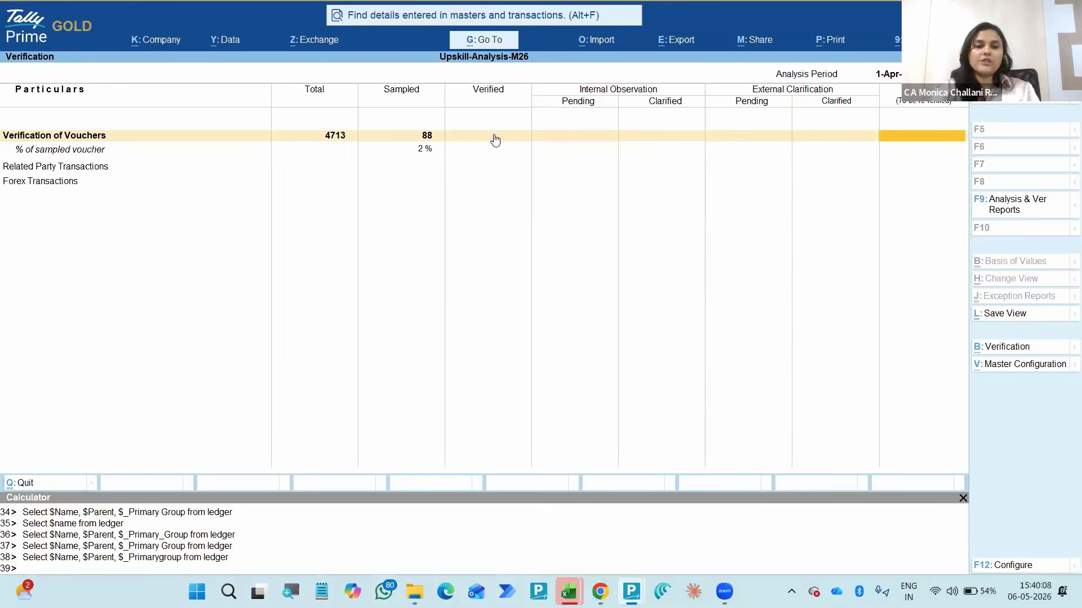
key("Left")
key("Left")
key("Left")
key("Left")
key("Left")
key("Left")
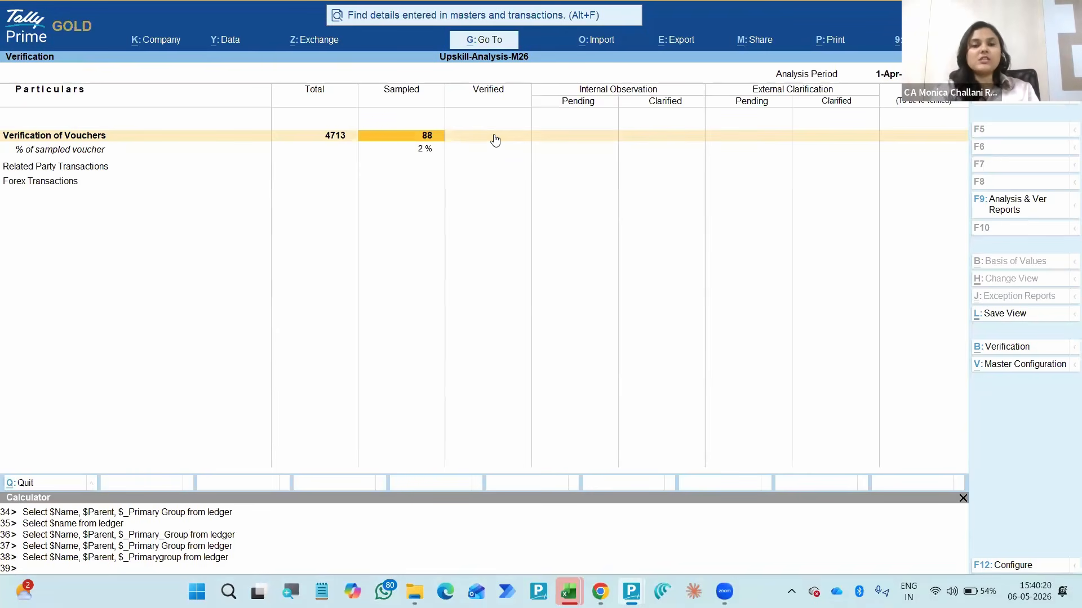
- Open the Verification of Vouchers report listing the voucher types and their sampling methods
left_click(494, 136)
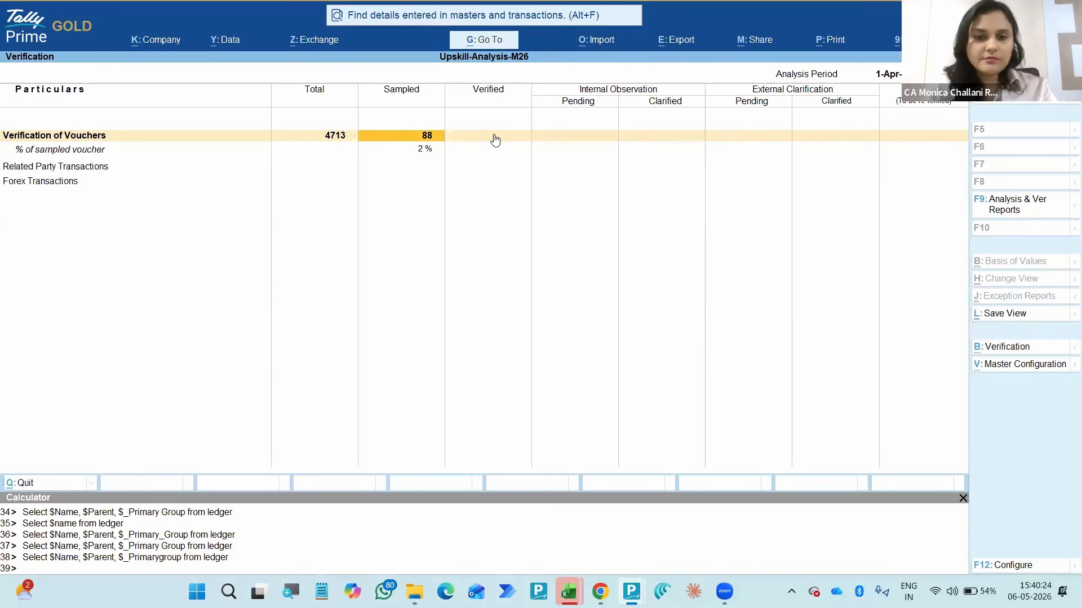
key("Escape")
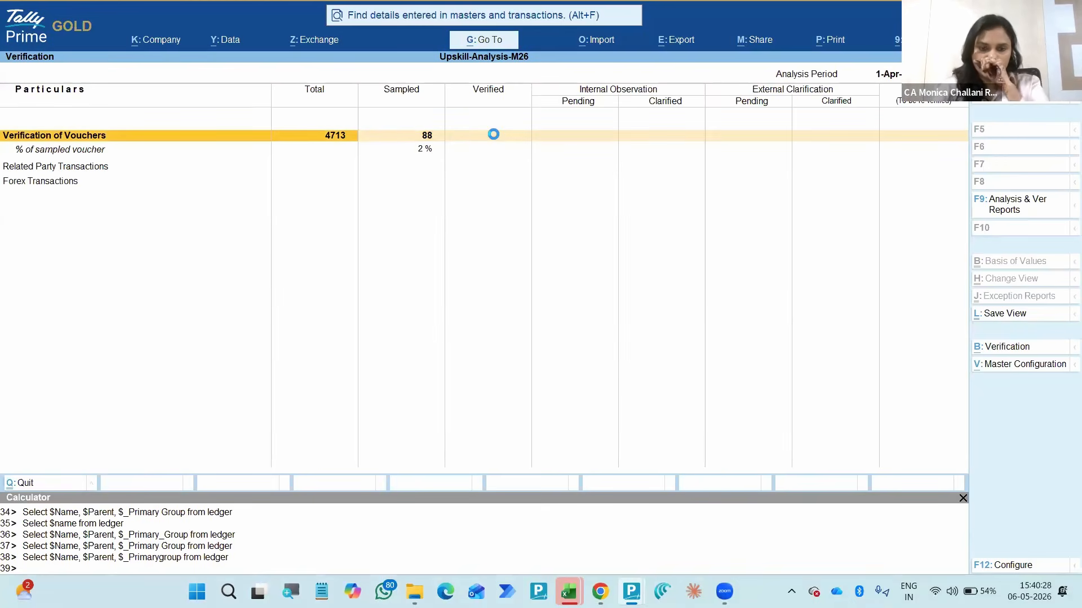
left_click(495, 140)
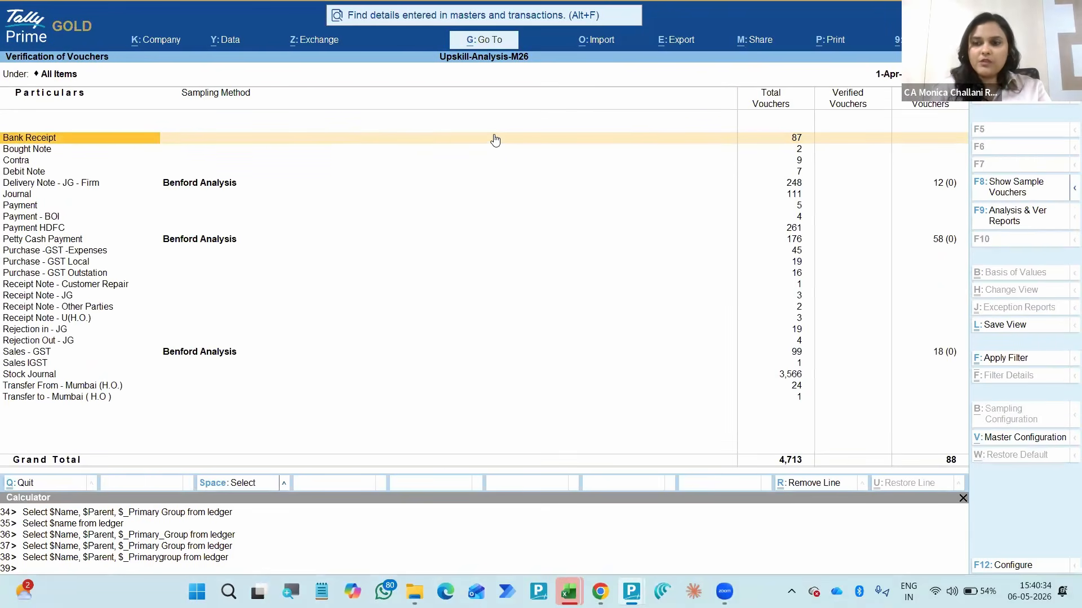
left_click(495, 139)
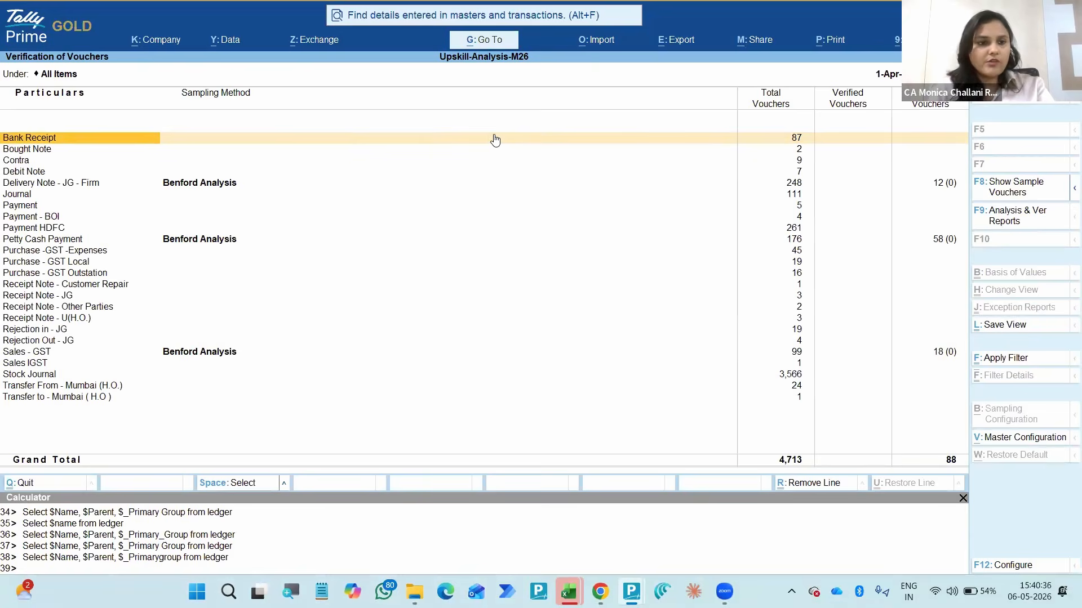
key("Escape")
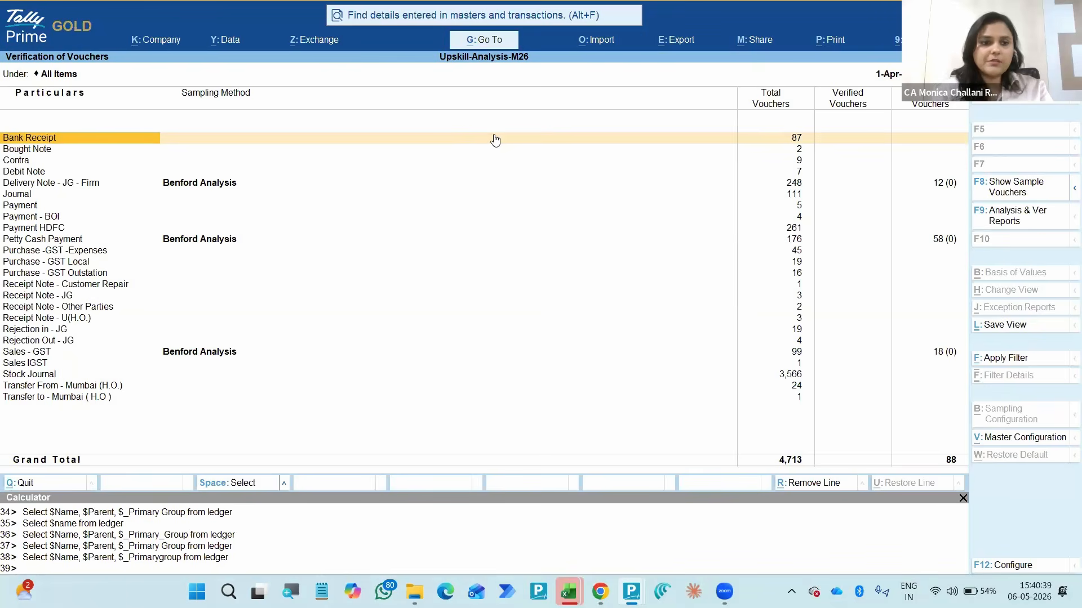
- Examine the voucher types, their assigned sampling methods and their total and sampled voucher counts
key("Down")
key("Down")
key("Down")
key("Down")
key("Up")
key("Up")
key("Up")
key("Up")
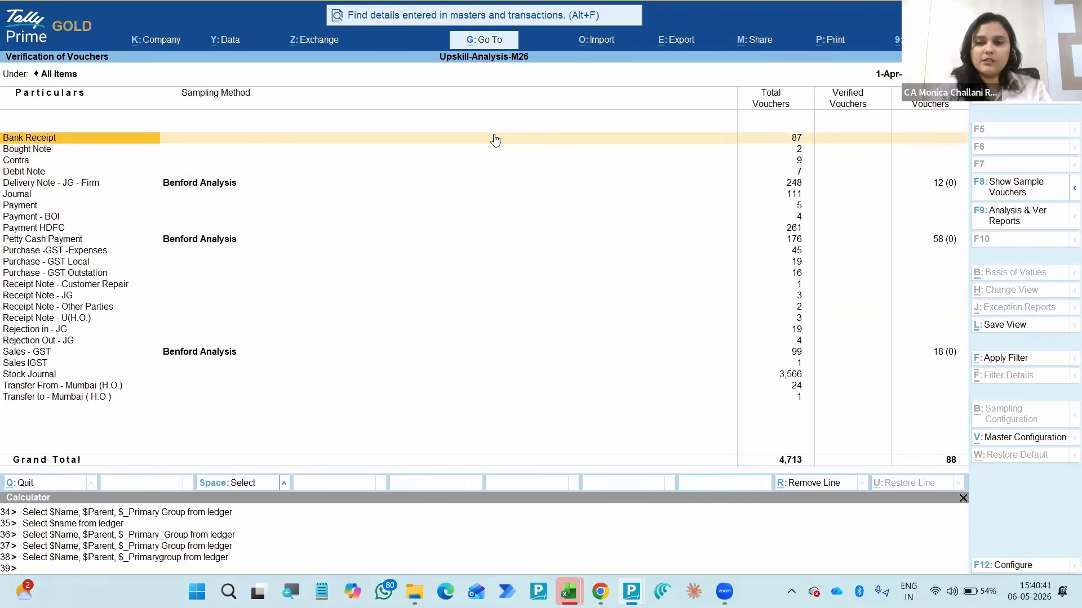
key("Down")
key("Down")
key("Down")
key("Down")
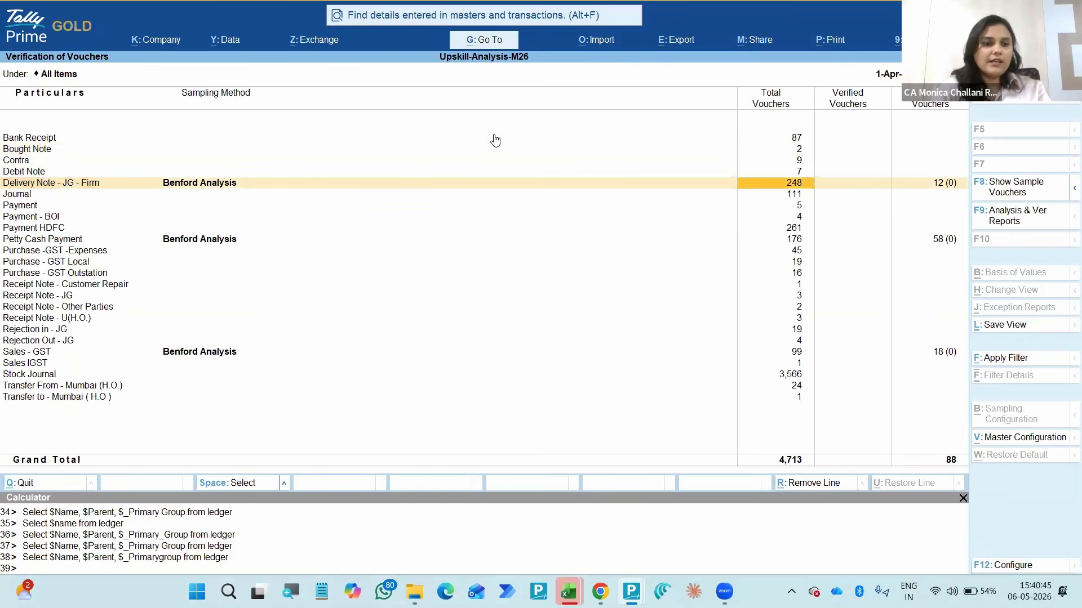
key("Down")
key("Down")
key("Down")
key("Down")
key("Down")
key("Down")
key("Down")
key("Down")
key("Down")
key("Down")
key("Down")
key("Down")
key("Down")
key("Down")
key("Down")
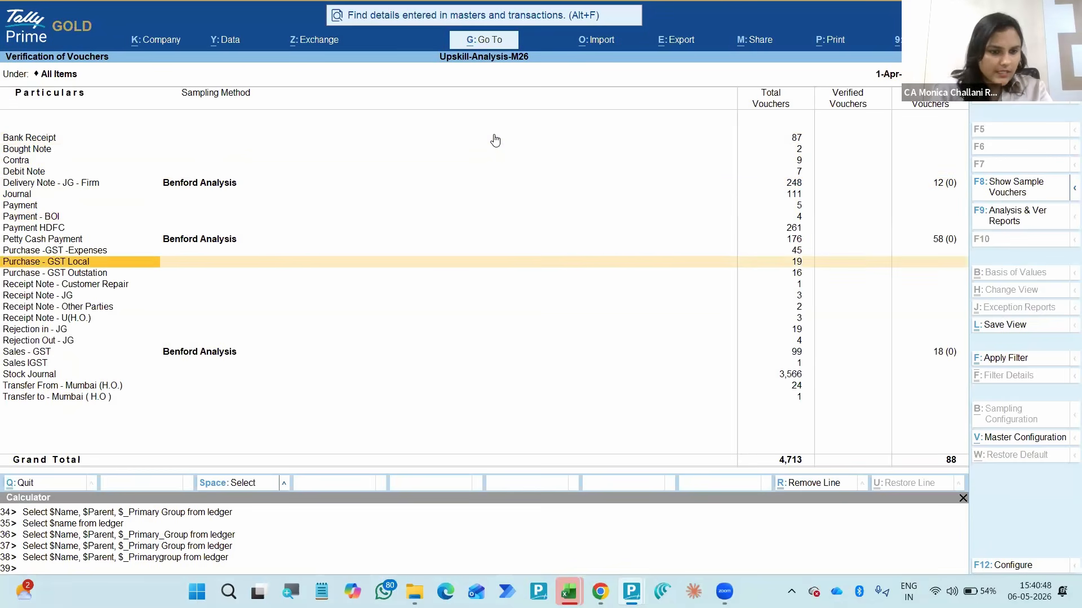
- Select the Purchase -GST -Expenses voucher type in the report
key("Up")
key("Up")
key("Up")
key("Up")
key("Up")
key("Up")
key("Up")
key("Up")
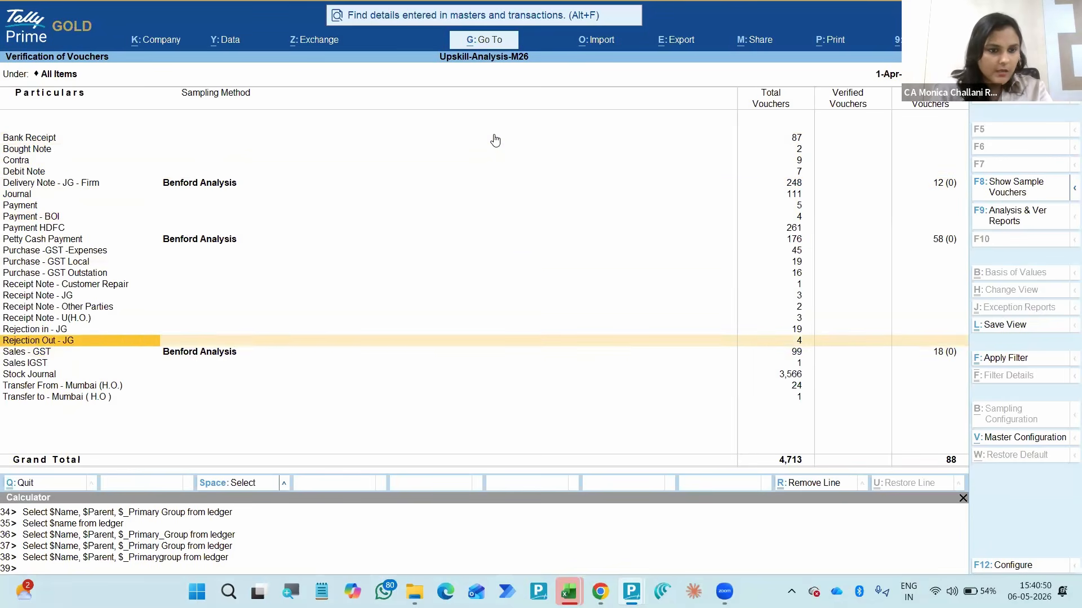
key("Up")
key("space")
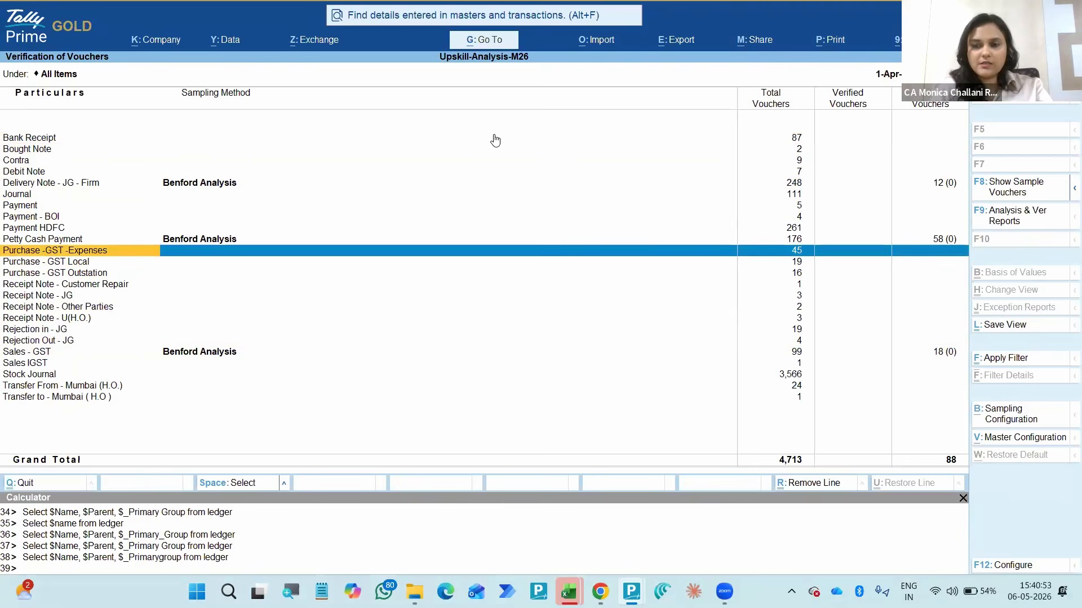
key("alt+F2")
type("425")
key("Return")
type(",2")
key("BackSpace")
key("BackSpace")
type("m26")
key("Return")
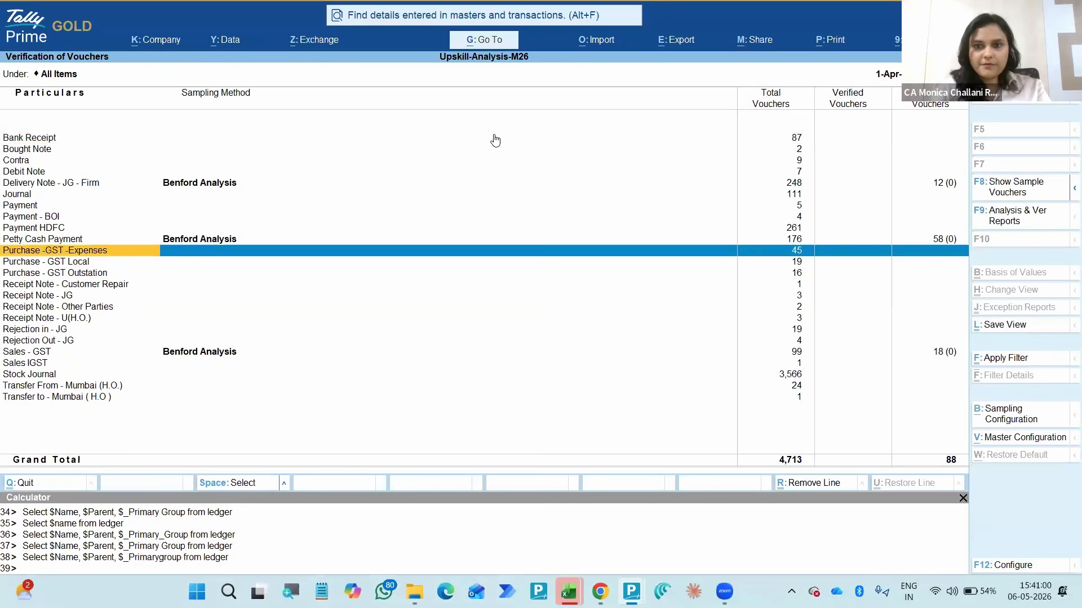
- Open the sampling configuration for the selected Purchase -GST -Expenses voucher type
key("Up")
key("Down")
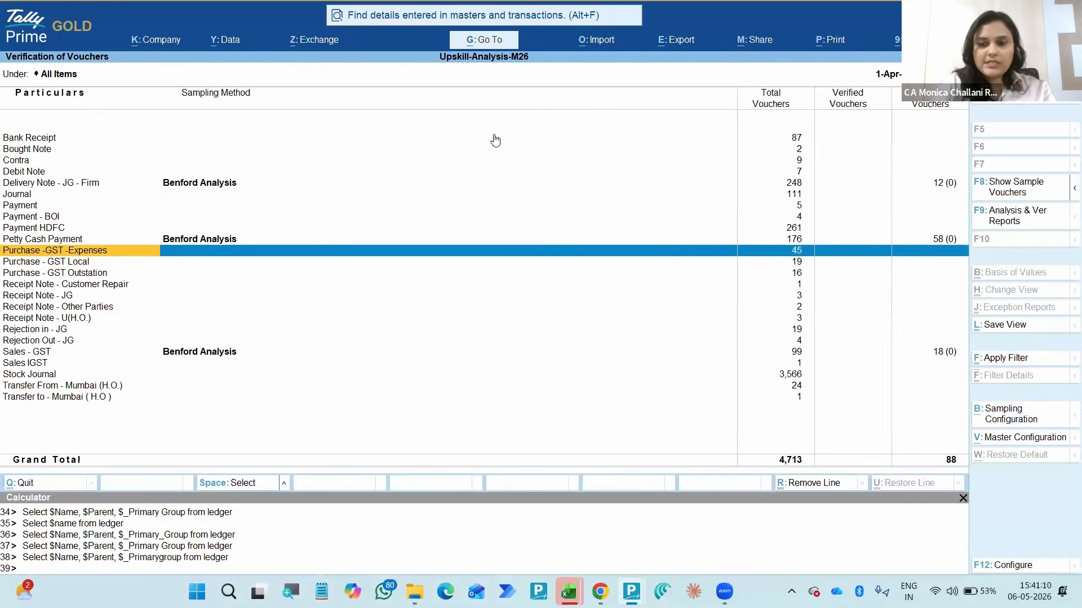
key("Return")
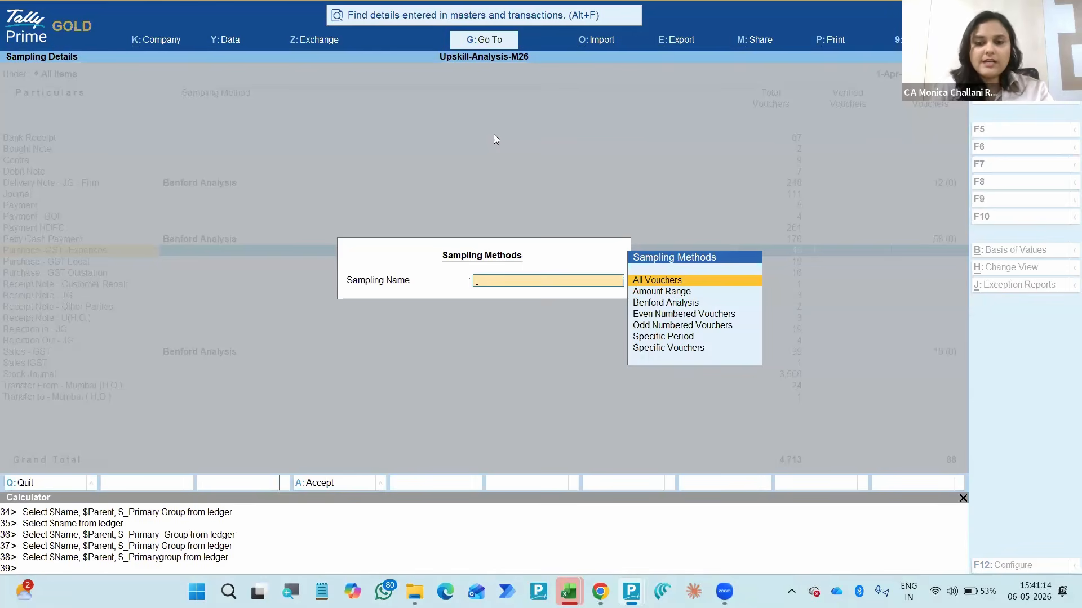
- Examine the available sampling methods, from All Vouchers and Amount Range through Specific Period and Specific Vouchers
key("Down")
key("Up")
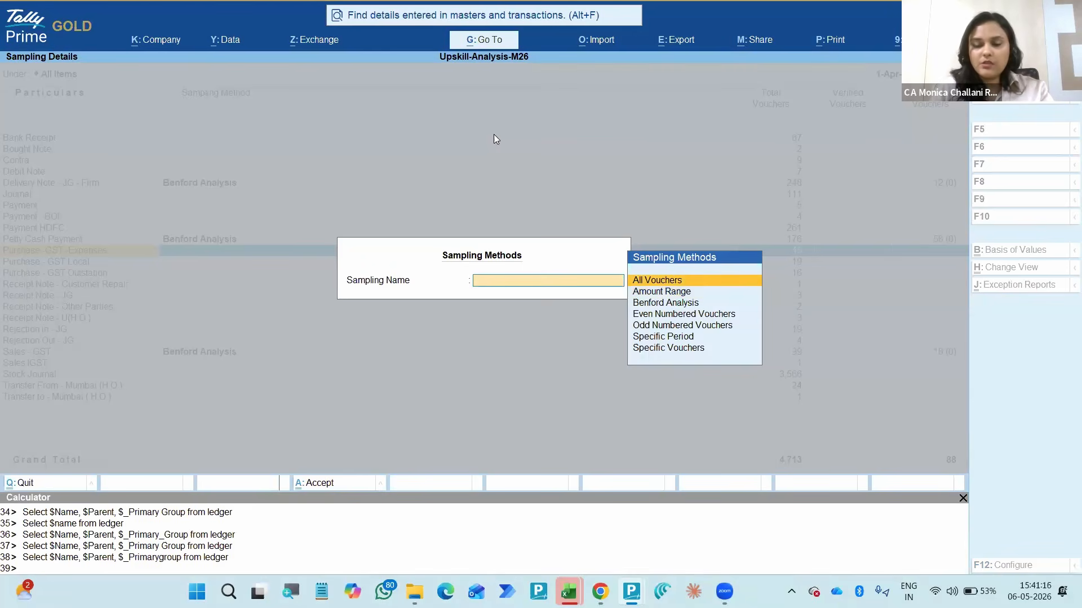
key("Down")
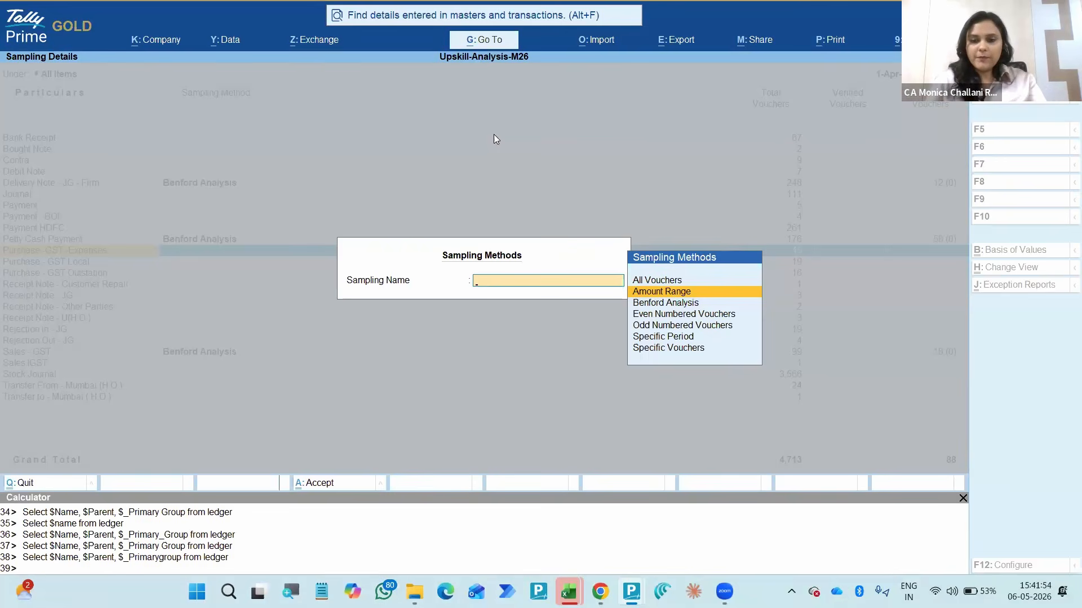
key("Down")
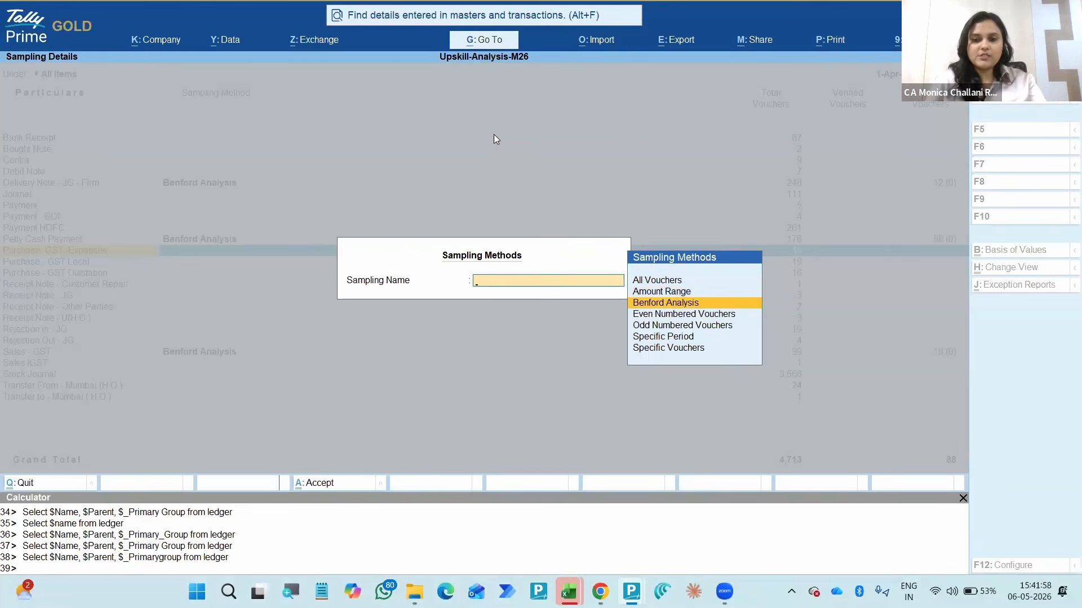
key("Down")
key("Down")
key("Down")
key("Down")
key("Up")
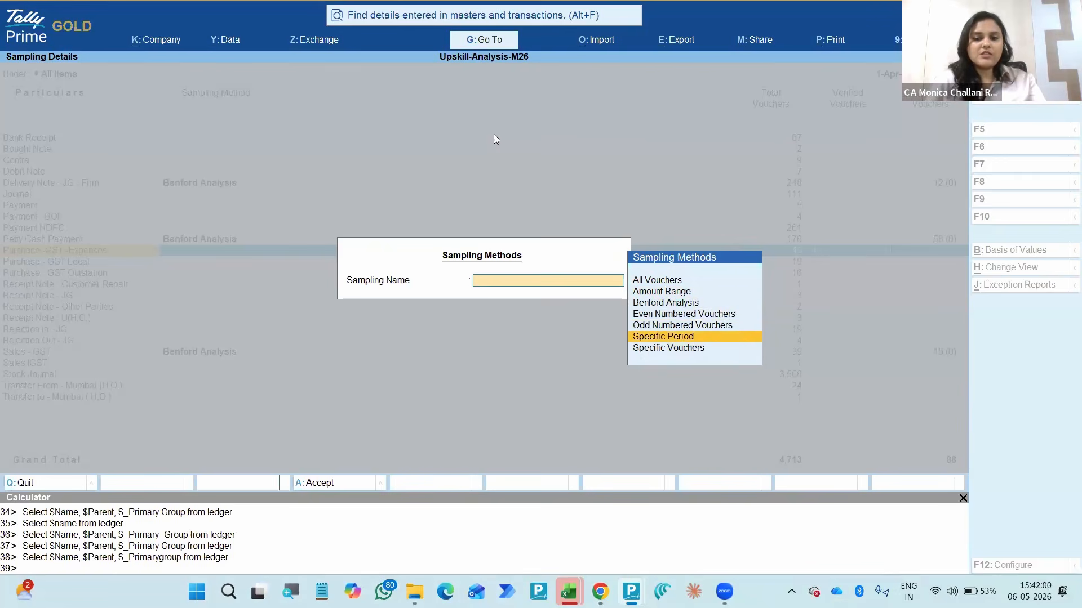
key("Up")
key("Up")
key("Up")
key("Up")
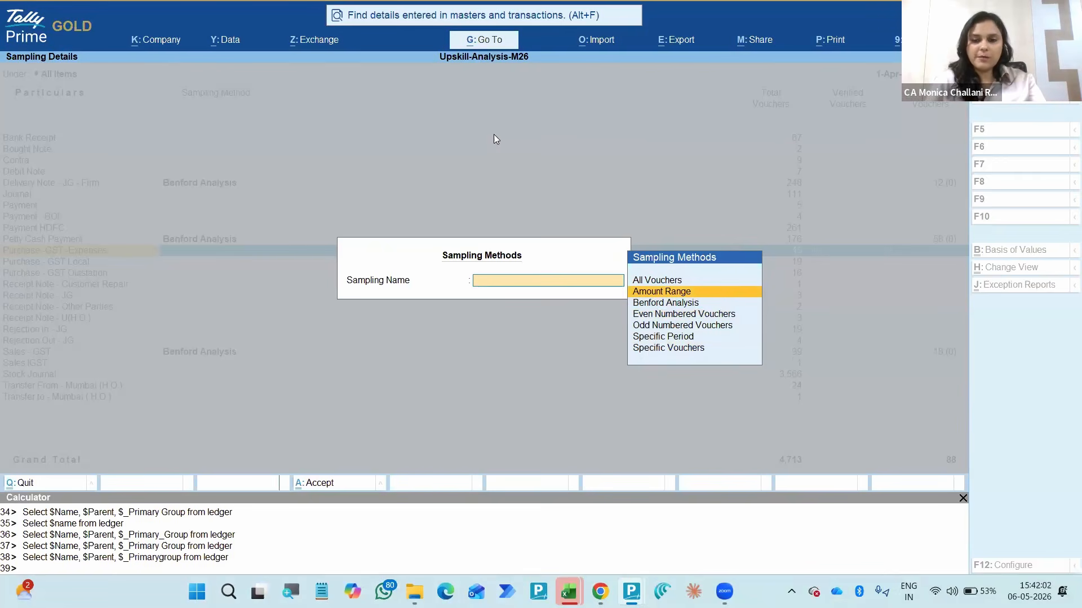
key("Down")
key("Down")
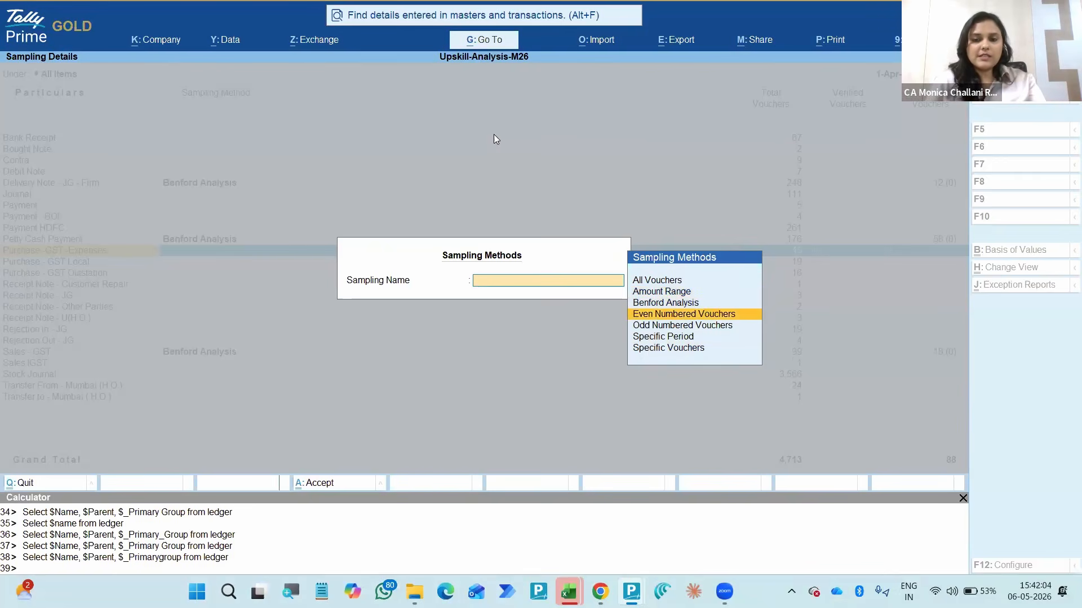
key("Up")
key("Up")
key("Up")
key("Down")
key("Down")
key("Down")
key("Down")
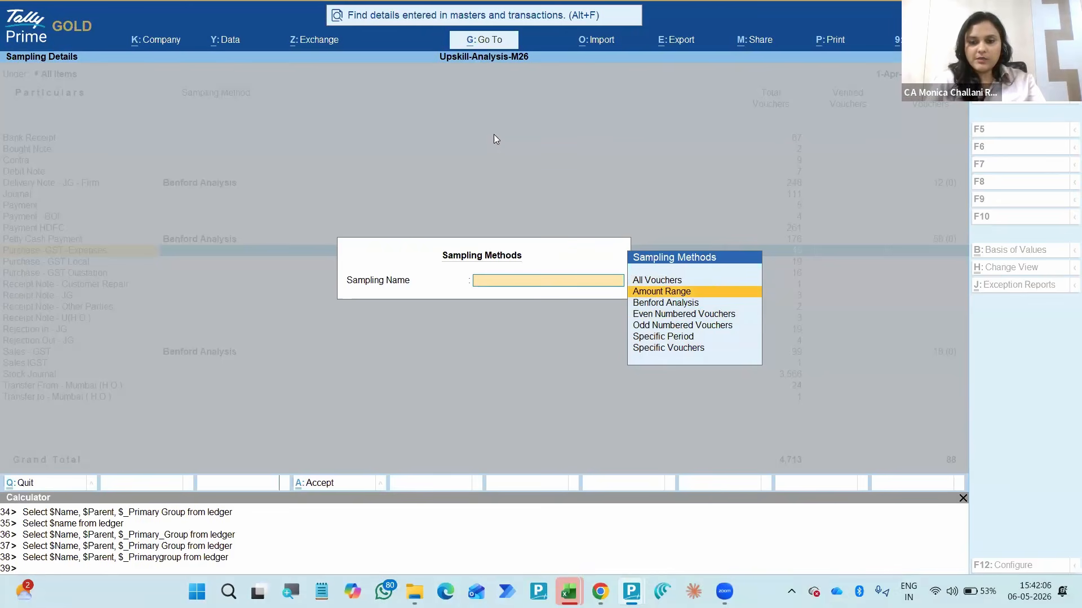
key("Down")
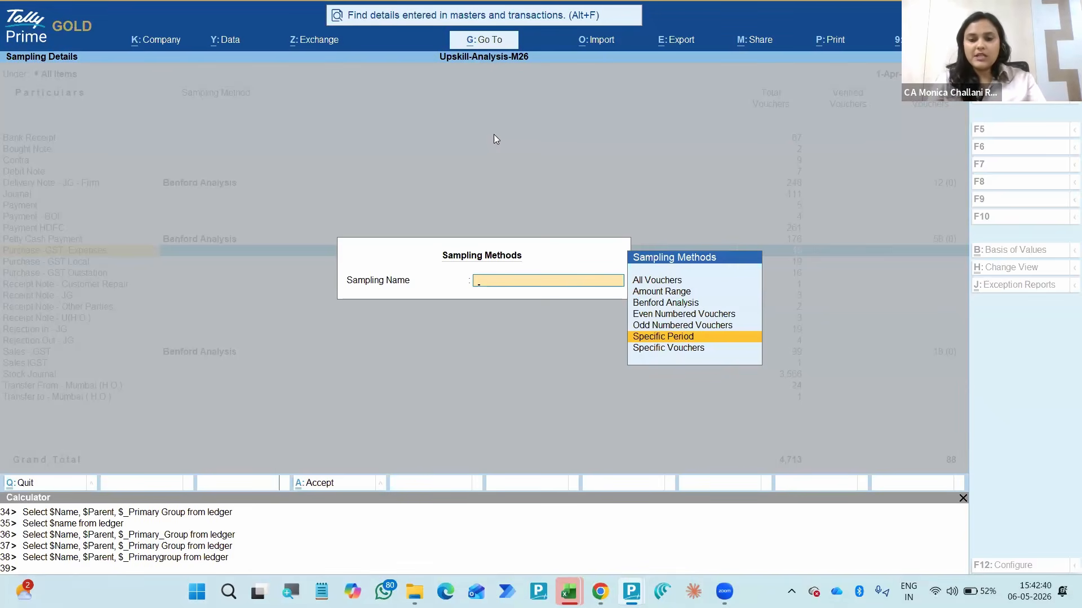
key("Down")
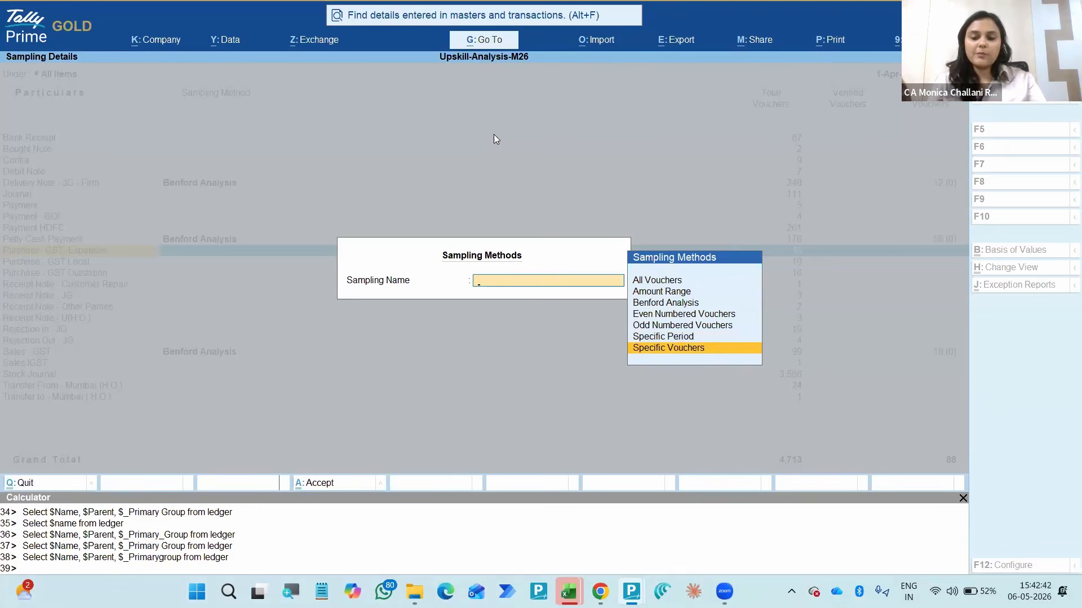
- Choose Benford Analysis as the sampling method for the Purchase -GST -Expenses vouchers
key("Up")
key("Up")
key("Up")
key("Up")
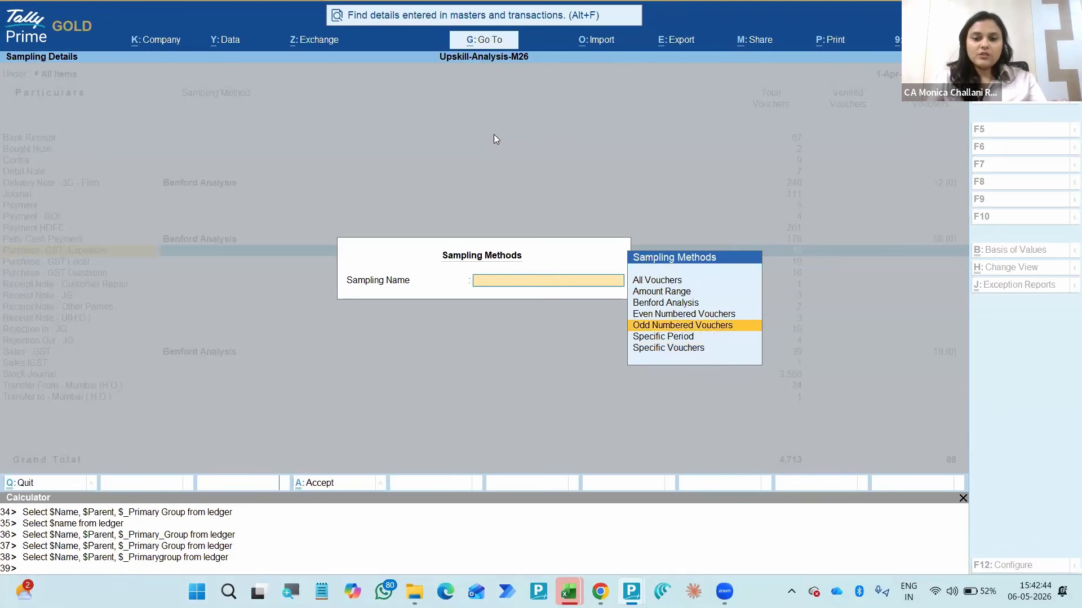
key("Up")
key("Down")
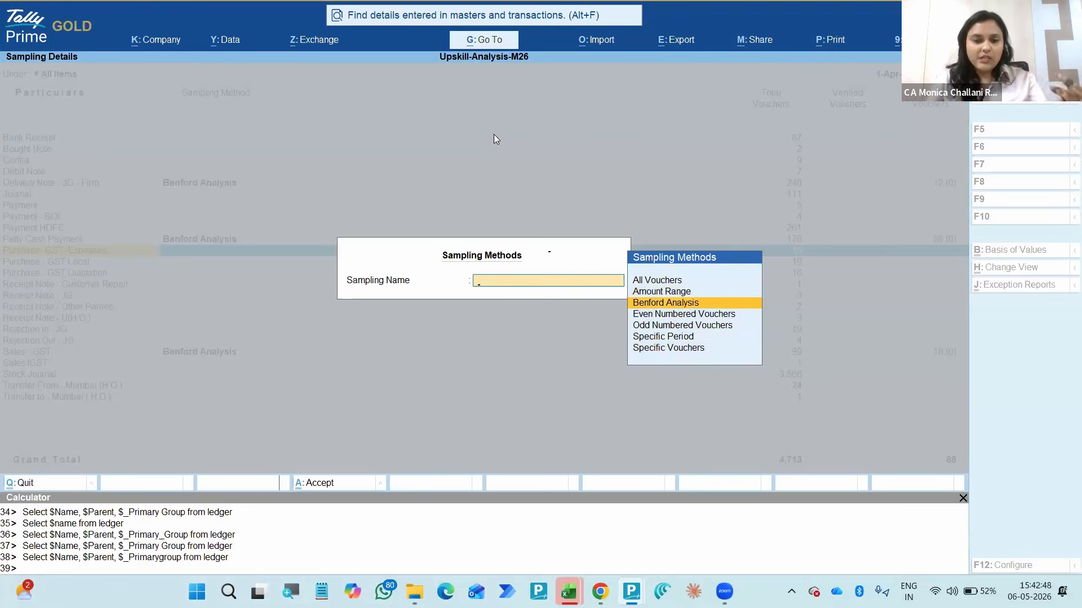
key("Return")
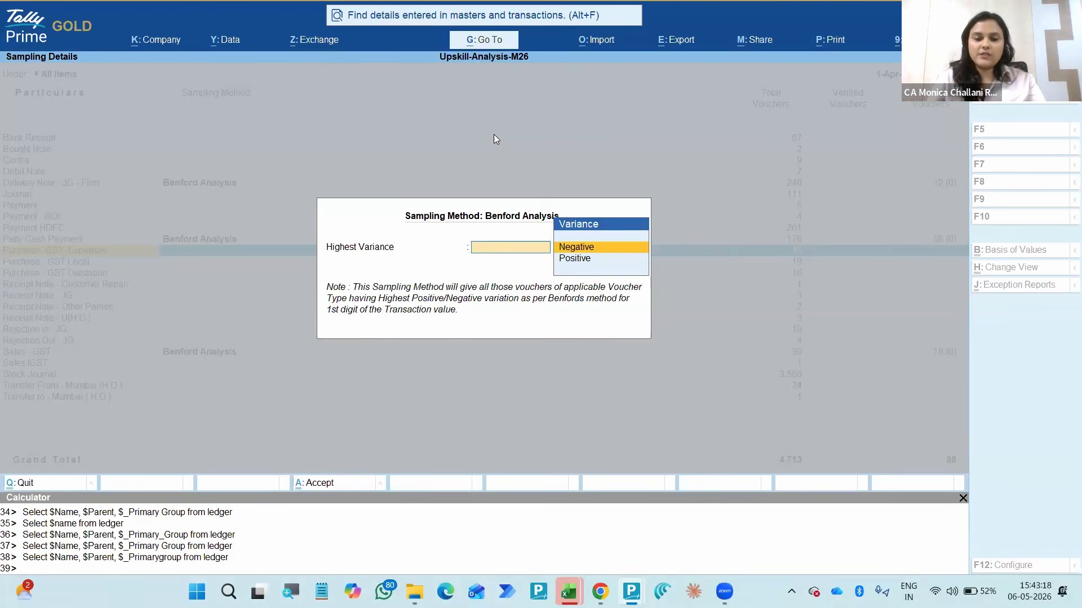
- Set the Benford Analysis highest variance to Negative for the Purchase -GST -Expenses vouchers
key("Down")
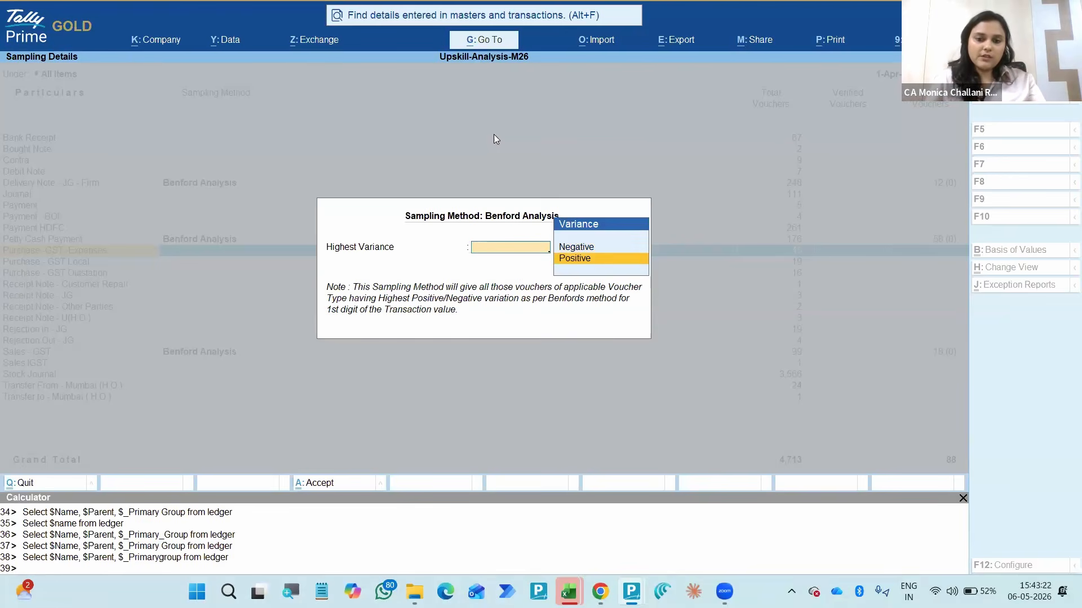
key("Up")
key("Down")
key("Up")
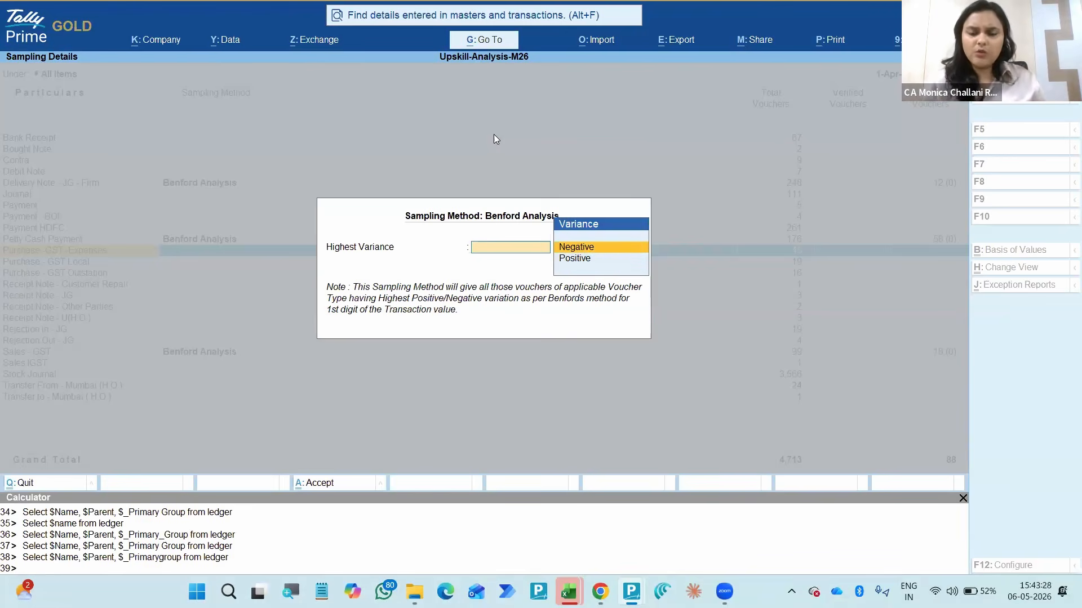
key("Return")
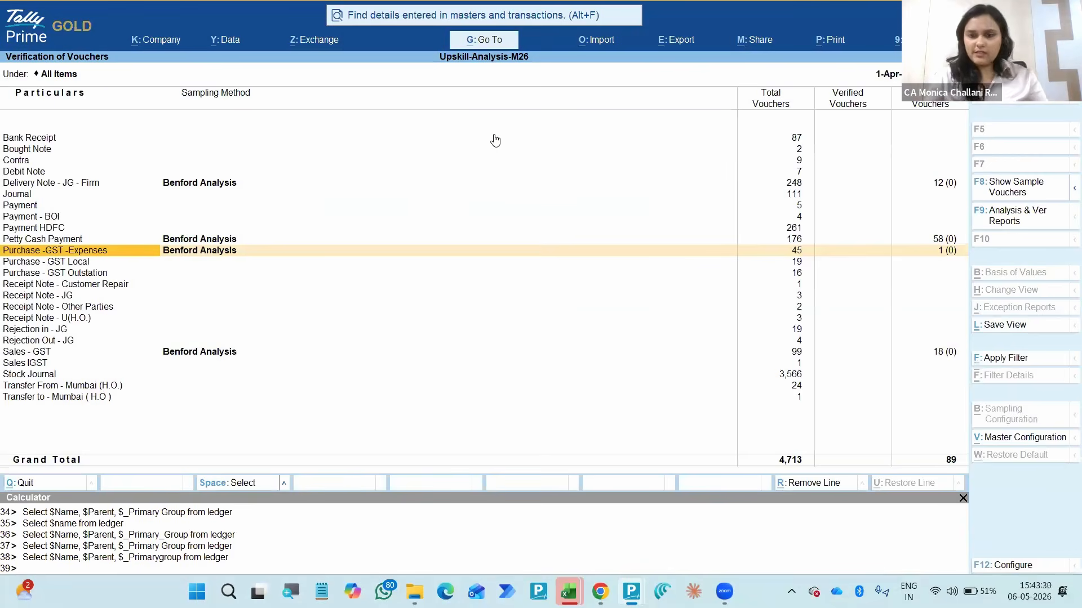
- Reconfigure the Purchase -GST -Expenses sampling as Benford Analysis with the highest variance set to Positive
key("space")
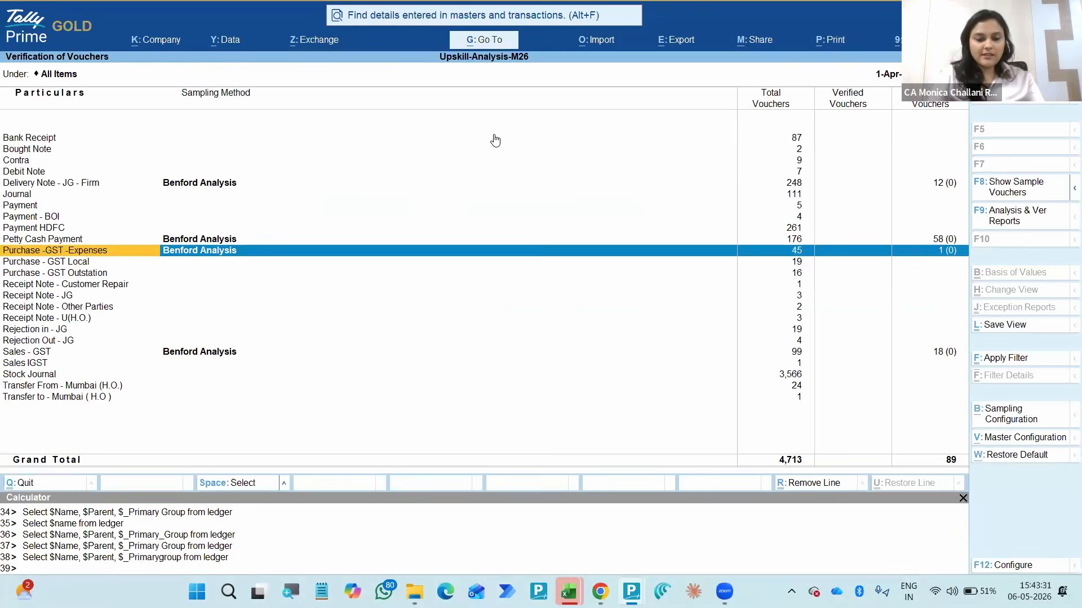
key("alt+b")
key("Down")
key("Return")
key("Down")
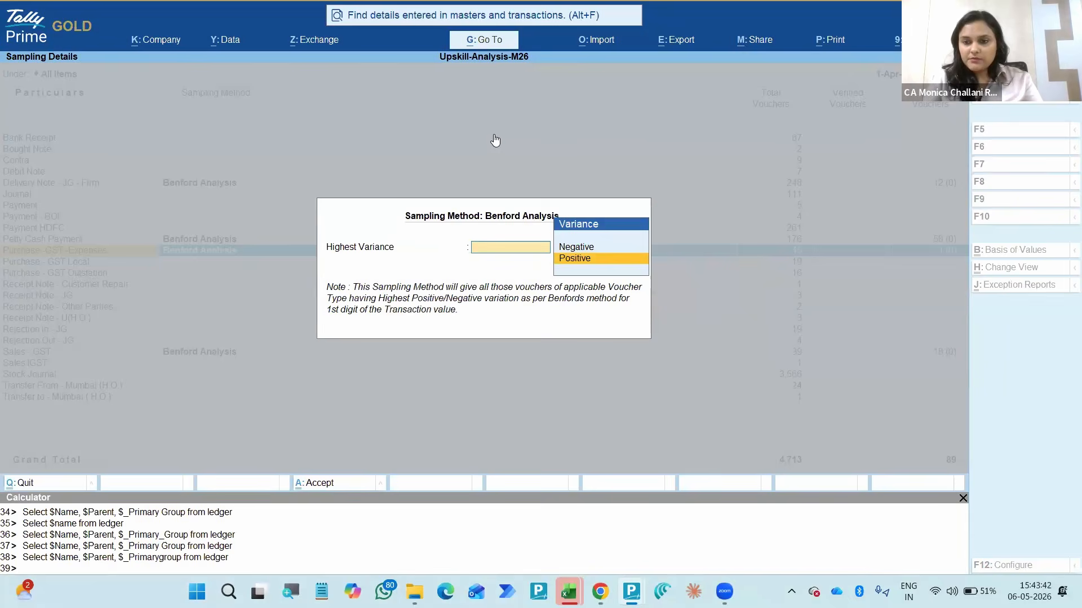
key("Return")
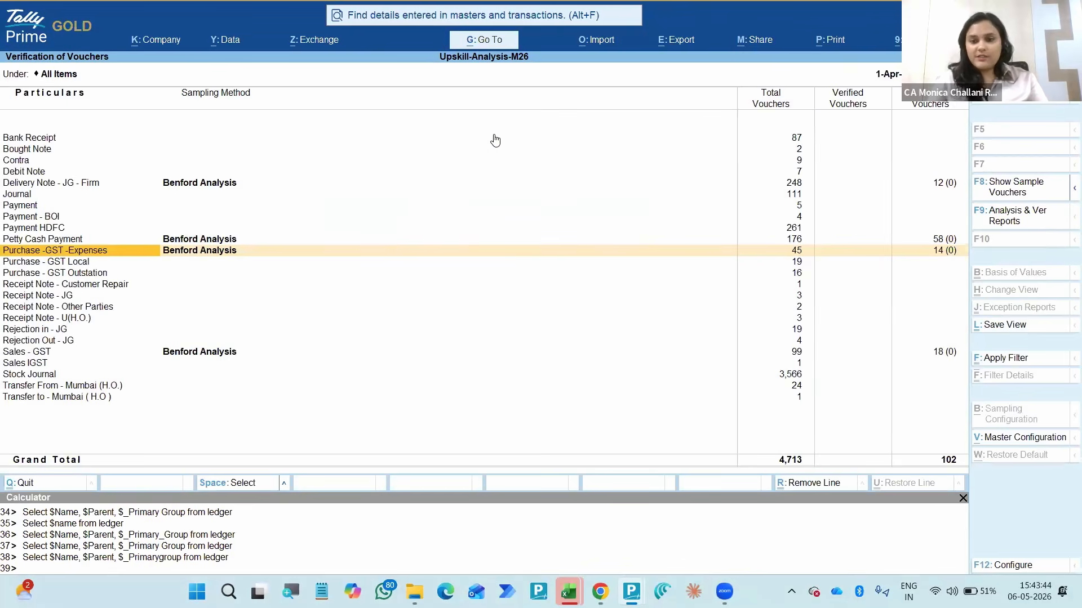
key("Right")
key("Right")
key("Right")
key("Right")
key("Left")
key("Left")
key("Left")
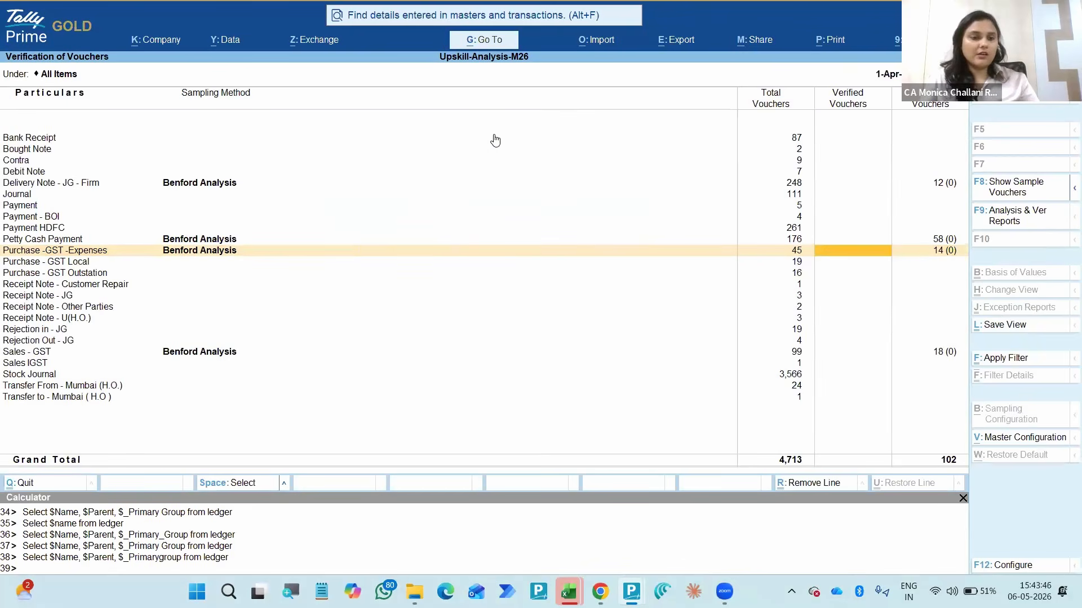
key("space")
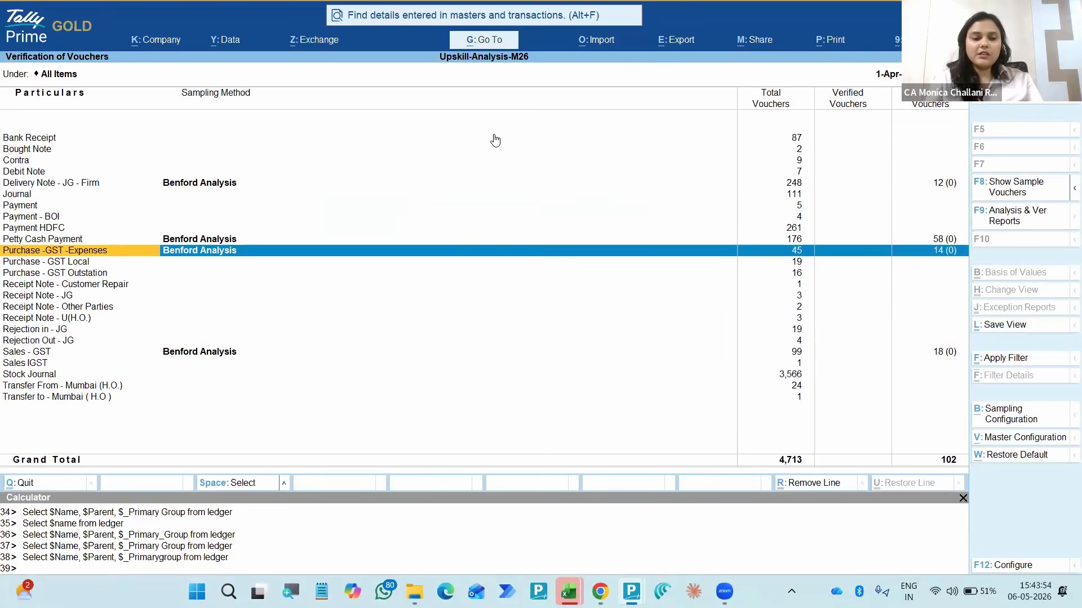
key("space")
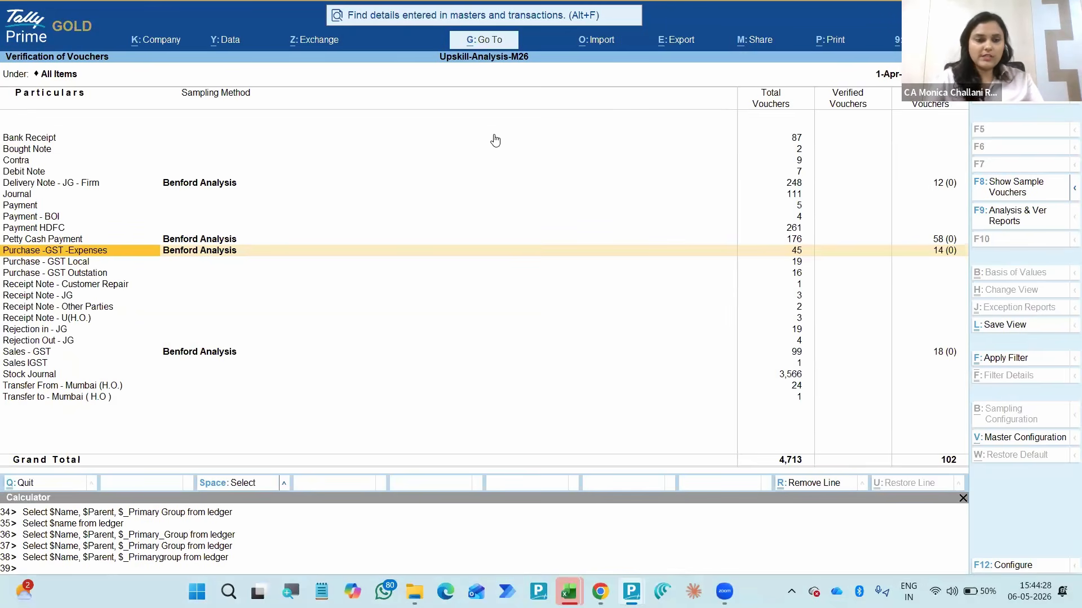
key("Right")
key("Right")
key("Left")
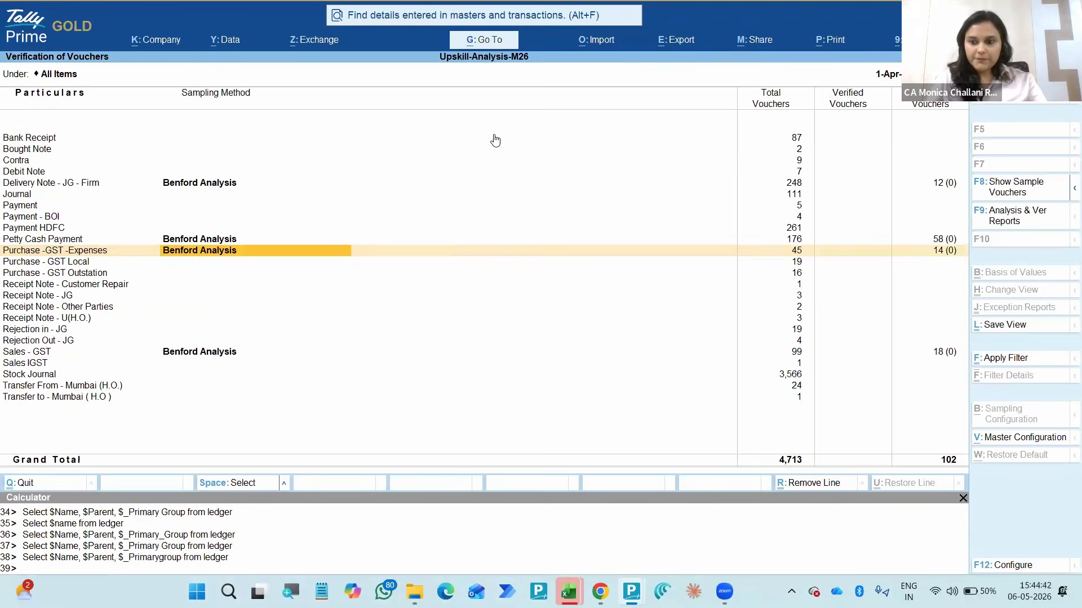
- Open the sampling-method breakdown of the sampled vouchers from the Verification summary and expand it to the detailed view
key("Right")
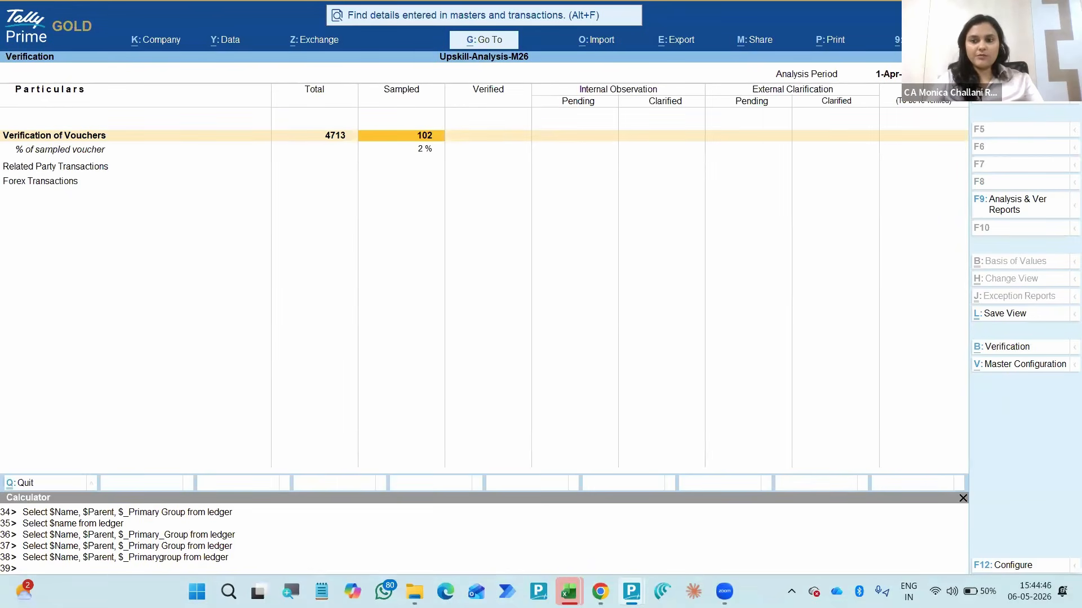
key("Return")
key("alt")
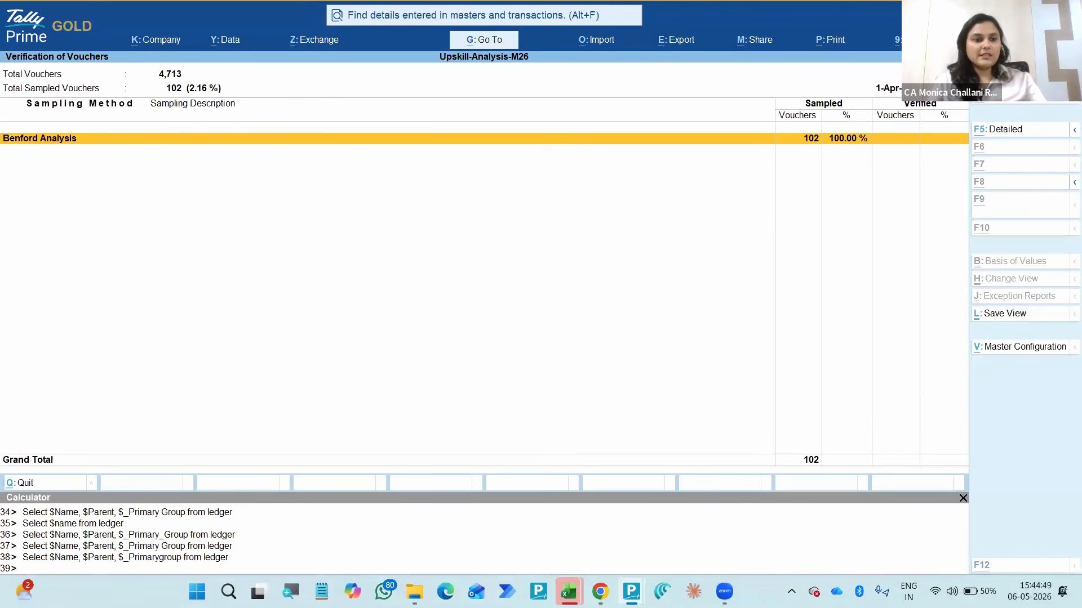
key("alt+F5")
- Examine the variation type and sampled voucher share of each voucher type under Benford Analysis, then return to the Verification summary
key("Down")
key("Down")
key("Down")
key("Down")
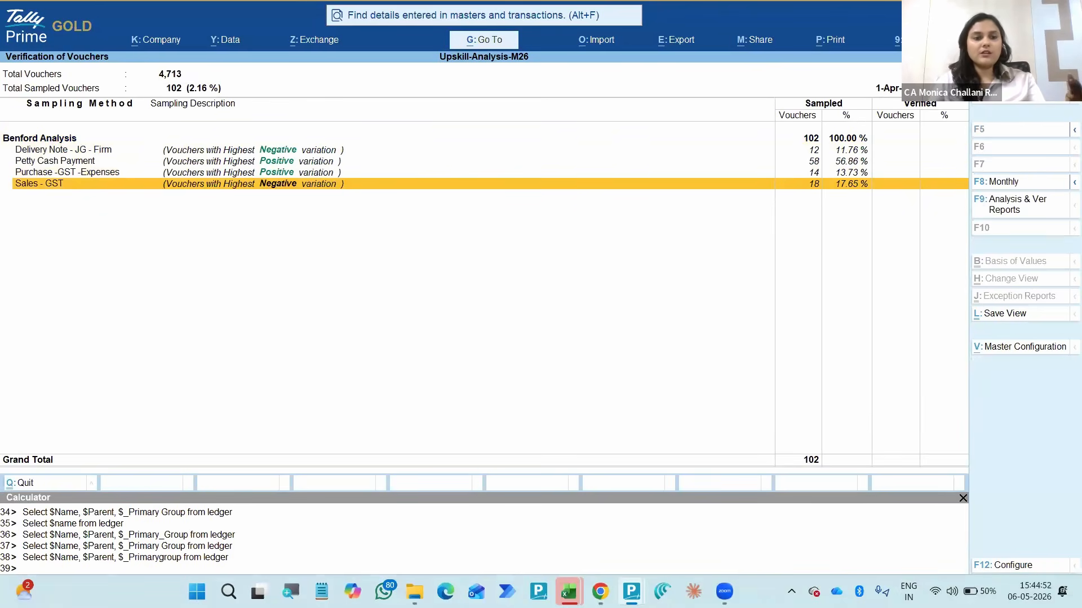
key("Up")
key("Up")
key("Up")
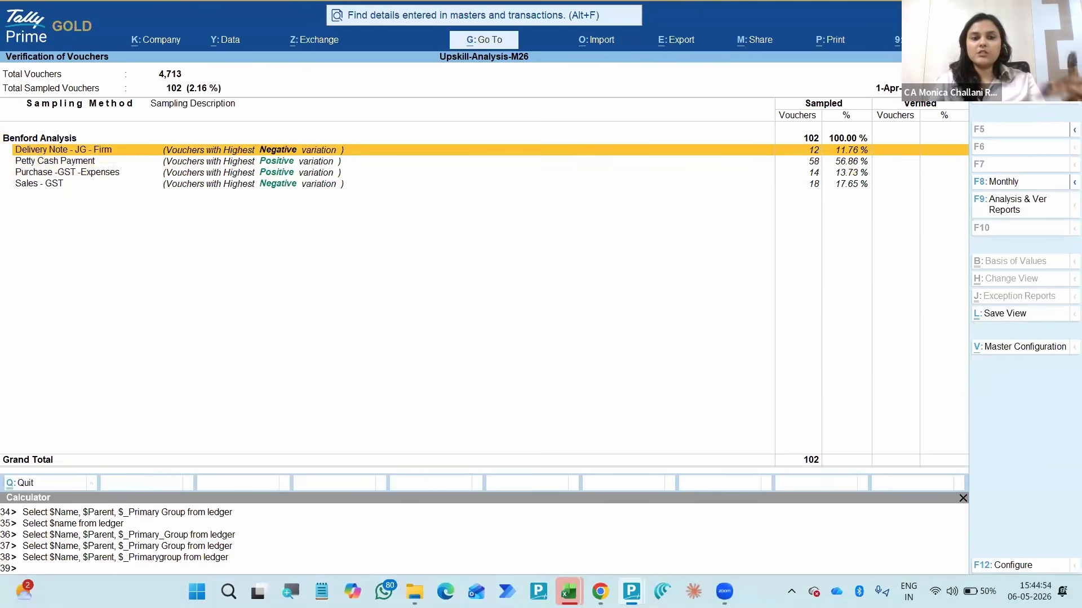
key("Down")
key("Down")
key("Down")
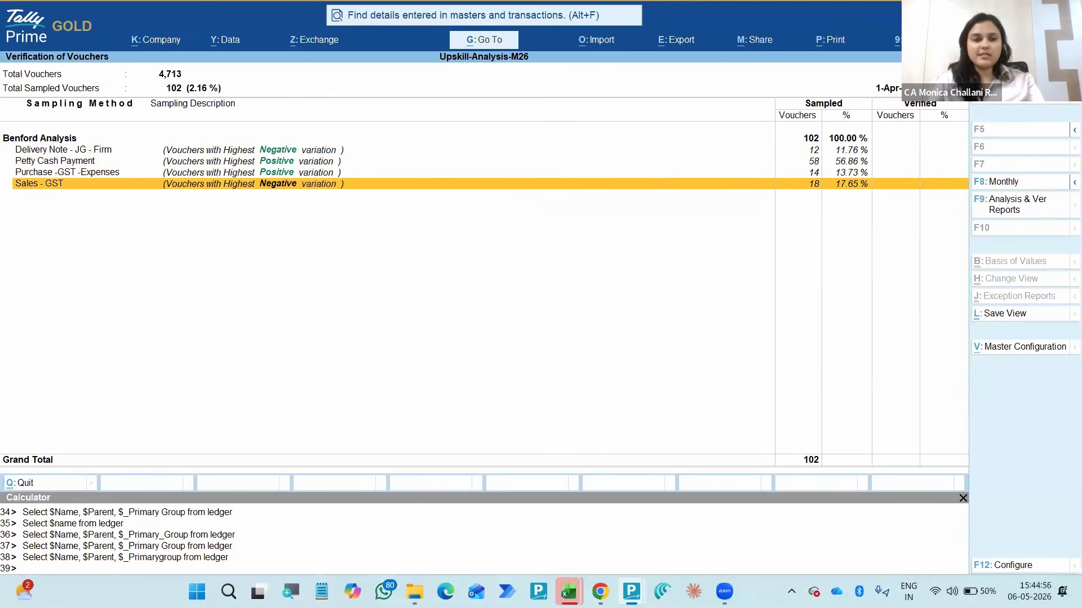
key("Escape")
- Set the sampling method of the Contra voucher type to All Vouchers in the Verification of Vouchers report
key("Left")
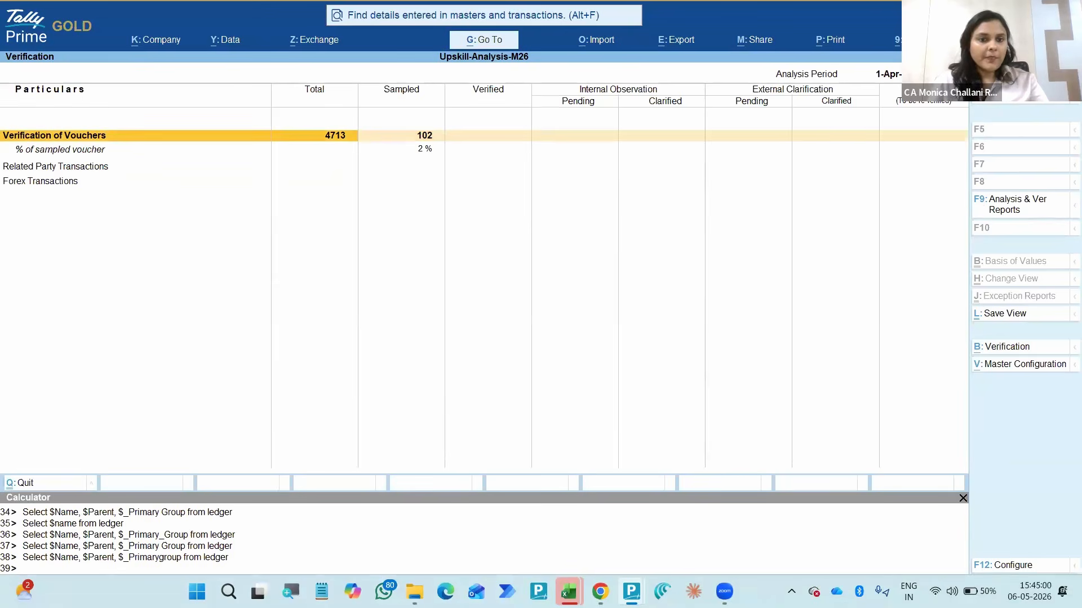
key("Return")
key("Down")
key("Down")
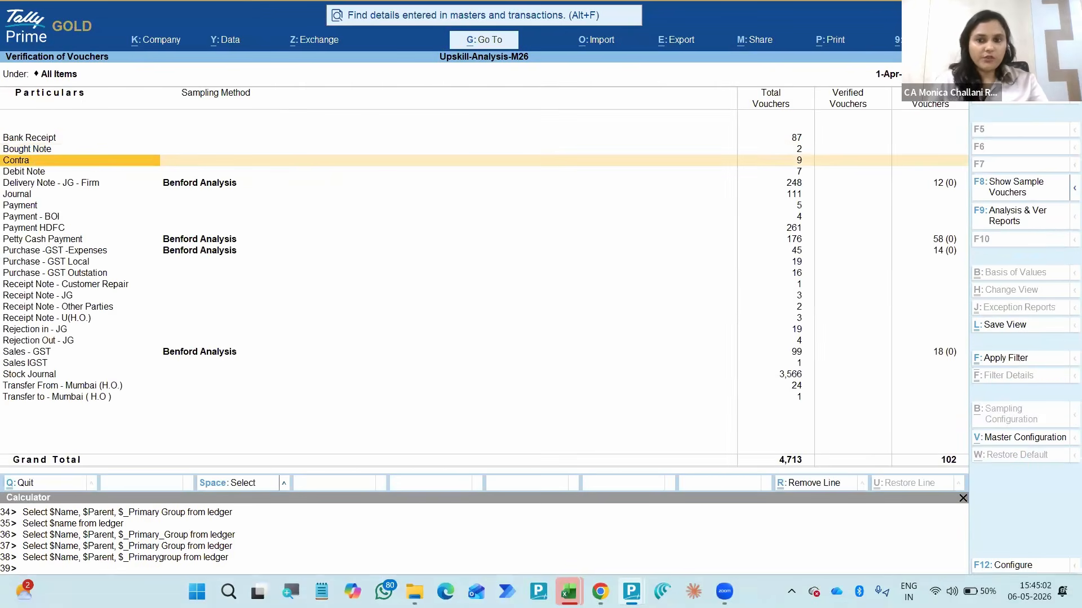
key("space")
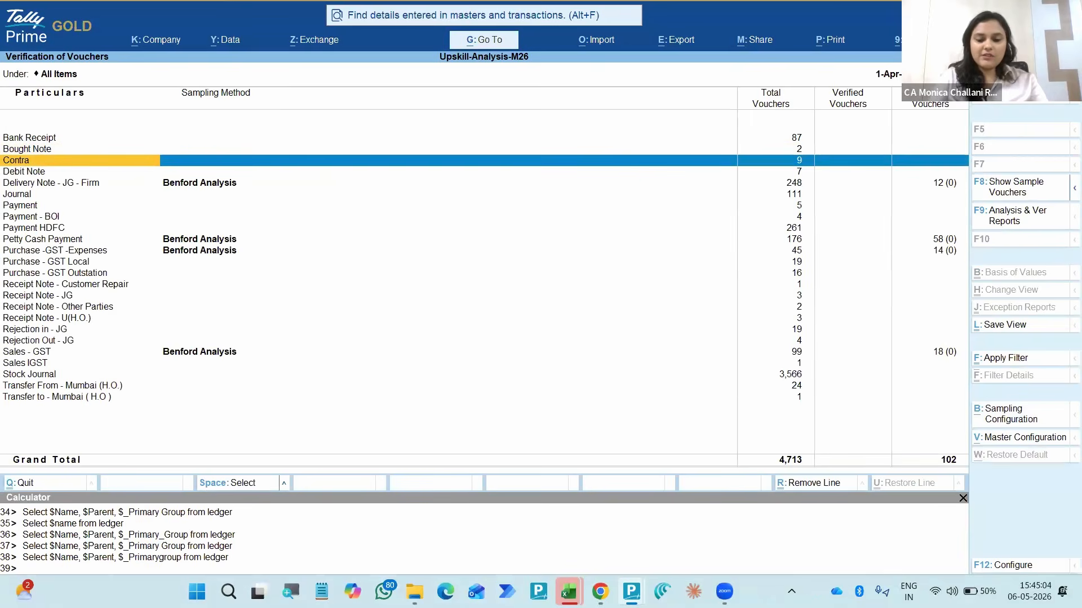
key("alt+b")
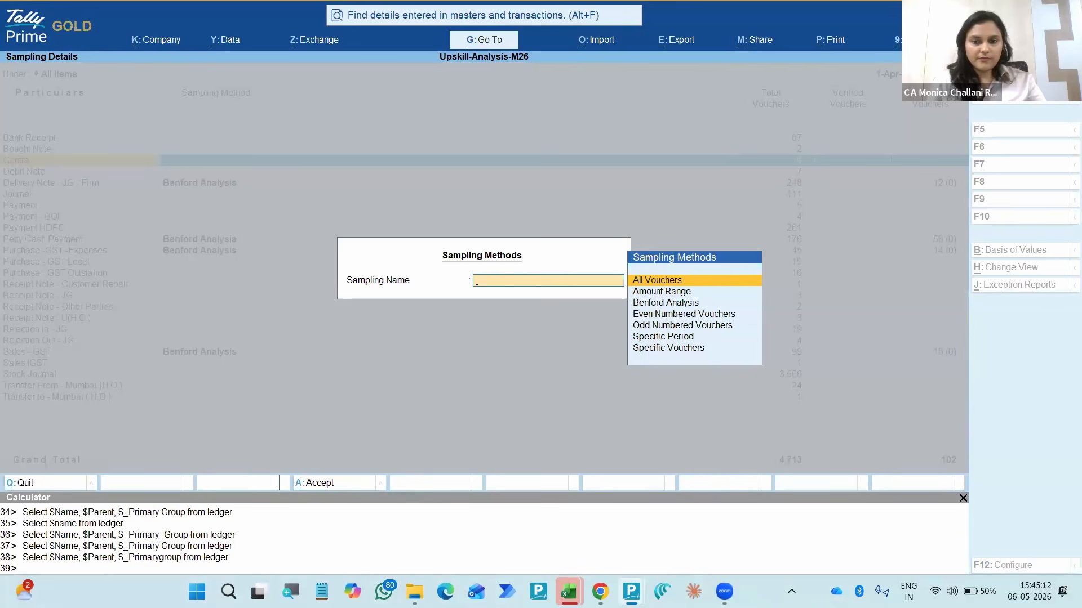
key("Return")
- Choose Amount Range as the sampling method for the Petty Cash Payment voucher type
key("Down")
key("Down")
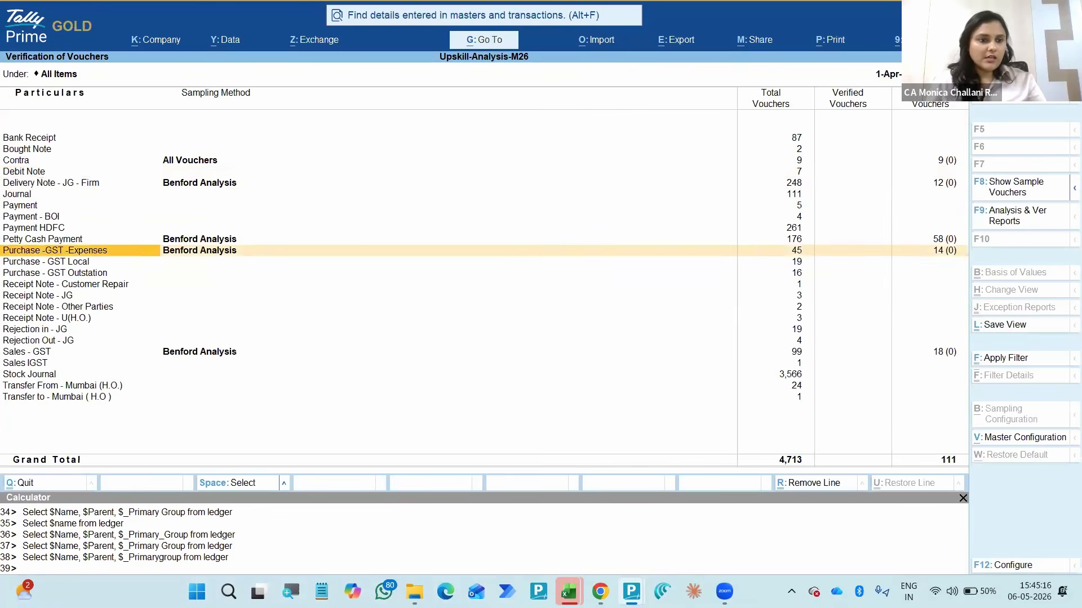
key("Up")
key("Up")
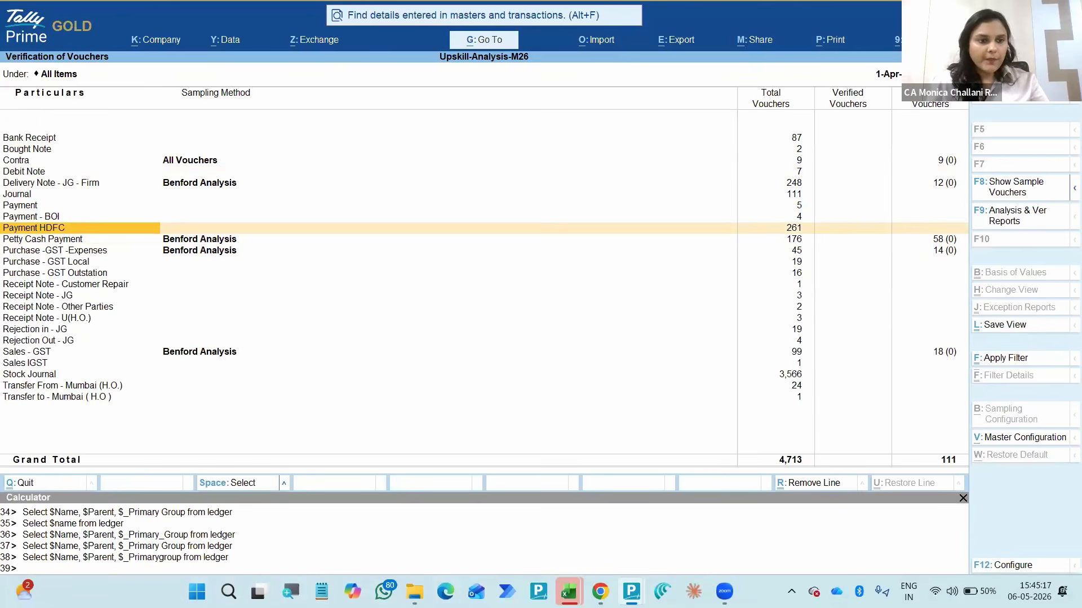
key("Down")
key("space")
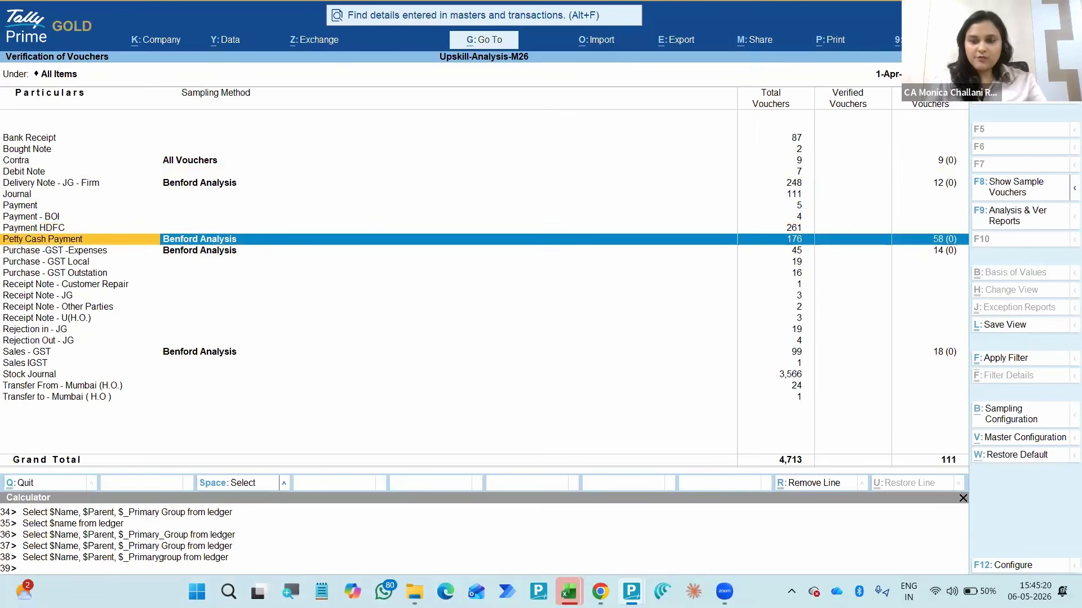
key("alt+b")
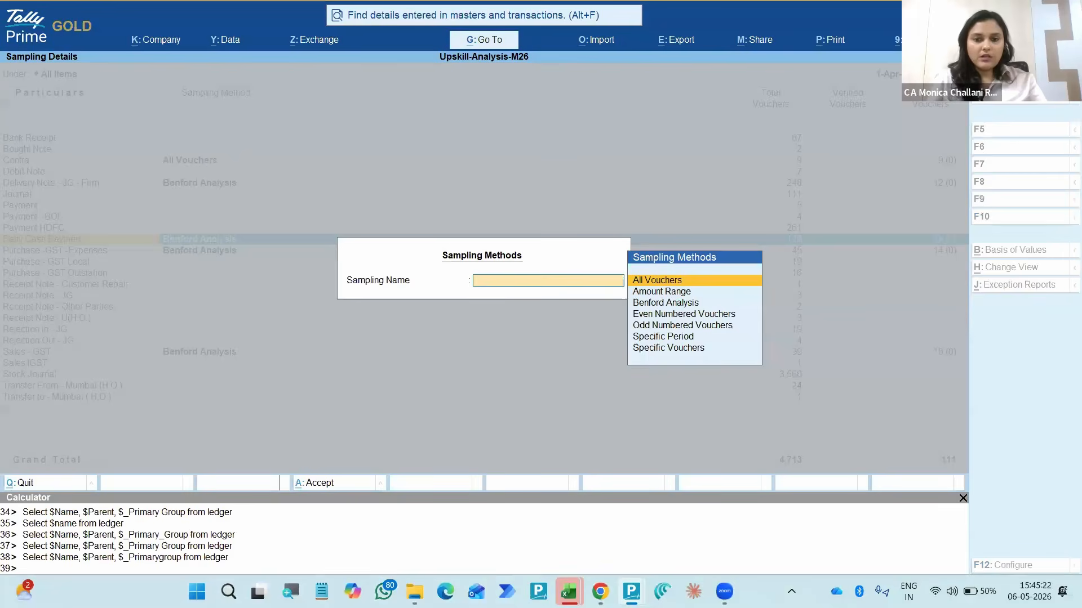
key("Down")
key("Down")
key("Down")
key("Up")
key("Up")
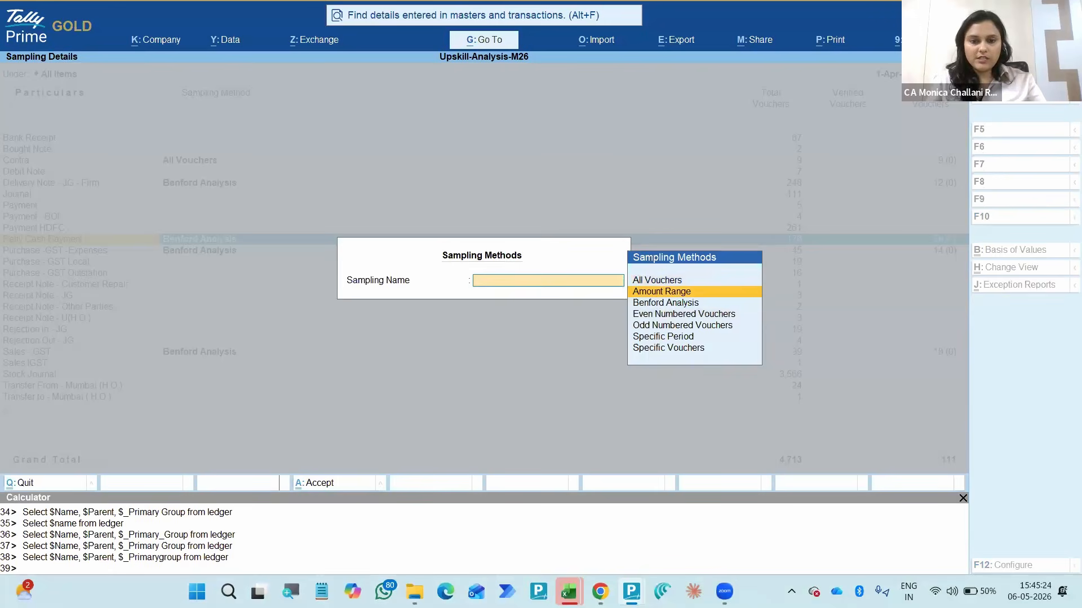
key("Return")
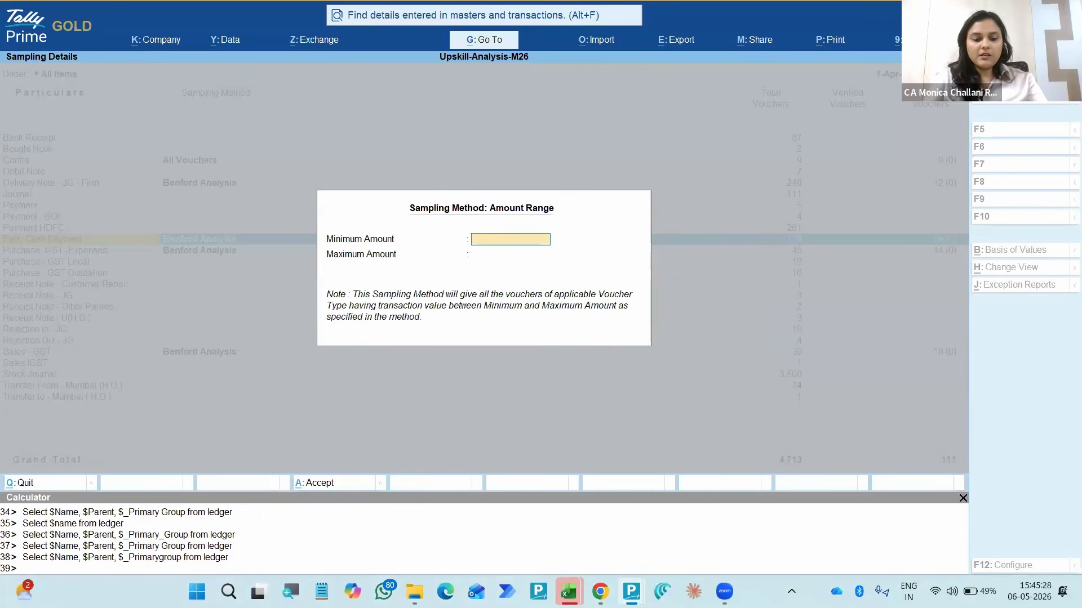
- Set the minimum amount of the Petty Cash Payment sampling to 1000 and leave the maximum amount blank
type("1000")
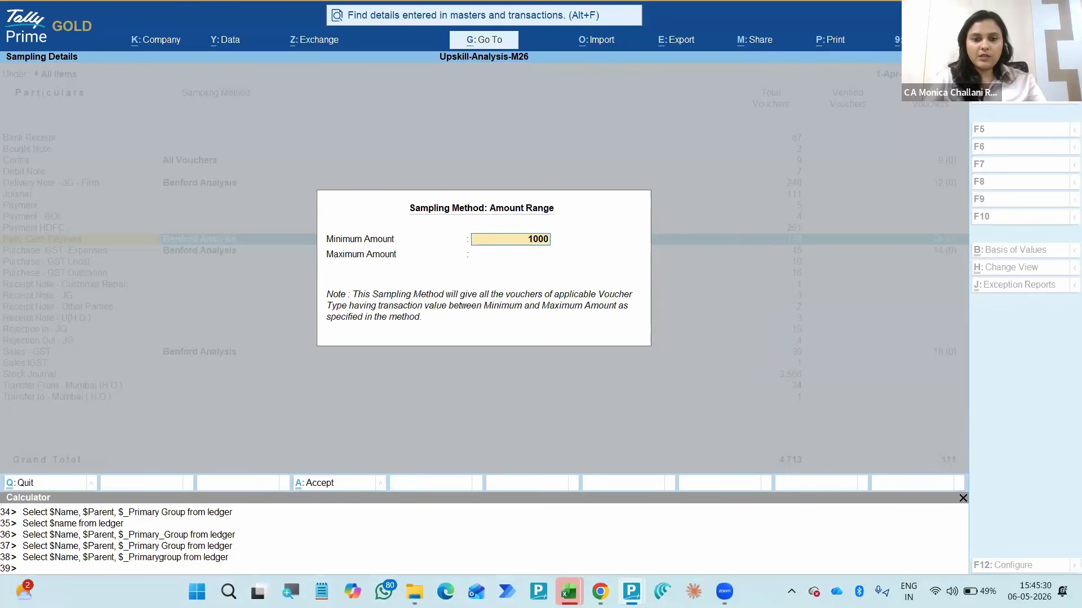
key("Return")
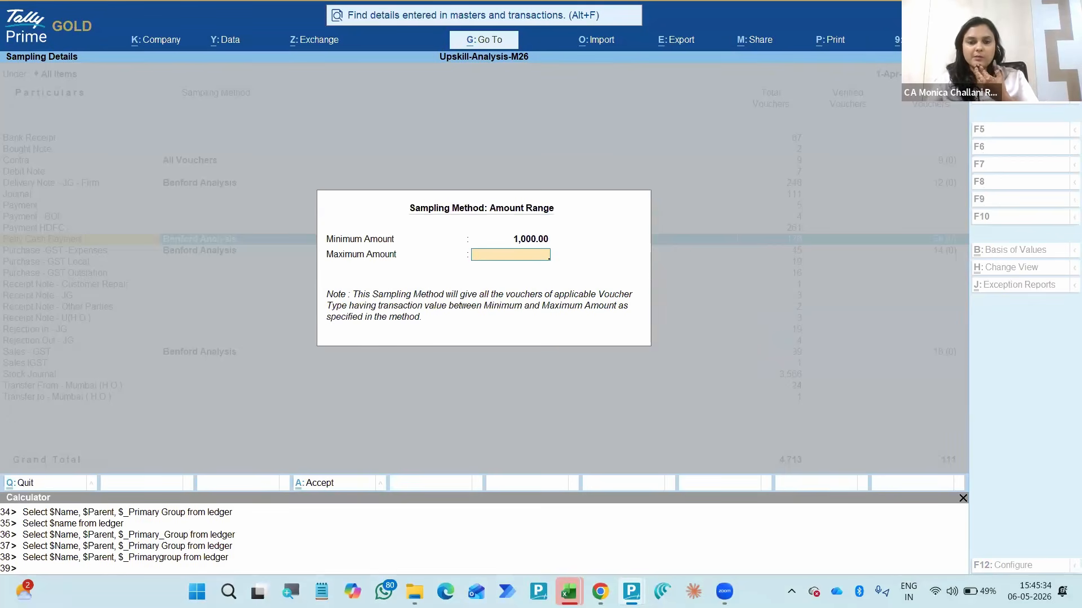
key("Return")
key("Up")
key("Down")
key("Right")
key("Right")
key("Right")
key("Right")
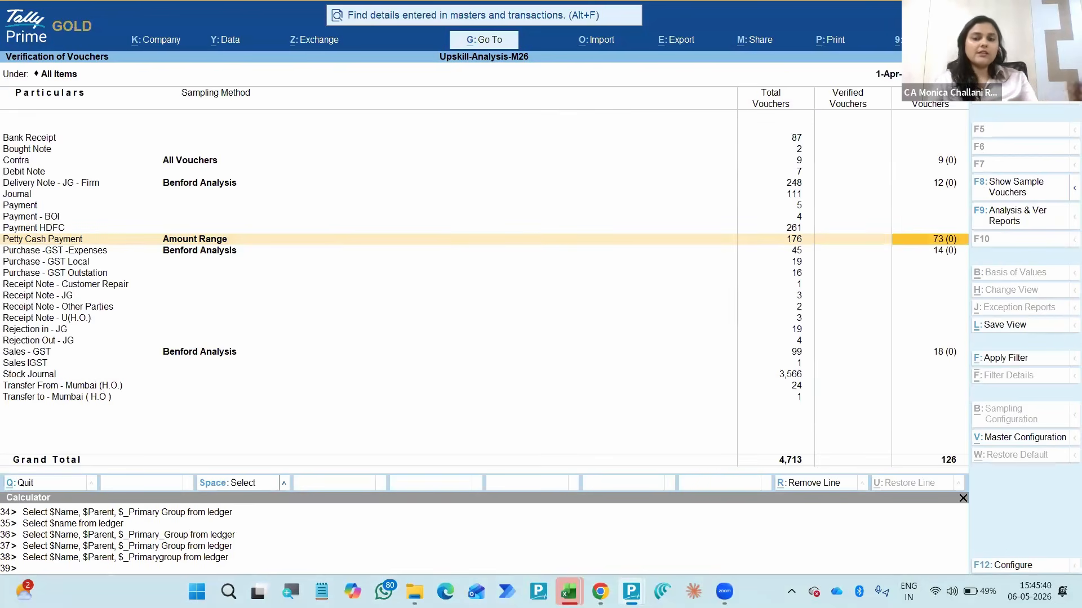
key("Left")
key("Left")
key("Left")
key("Left")
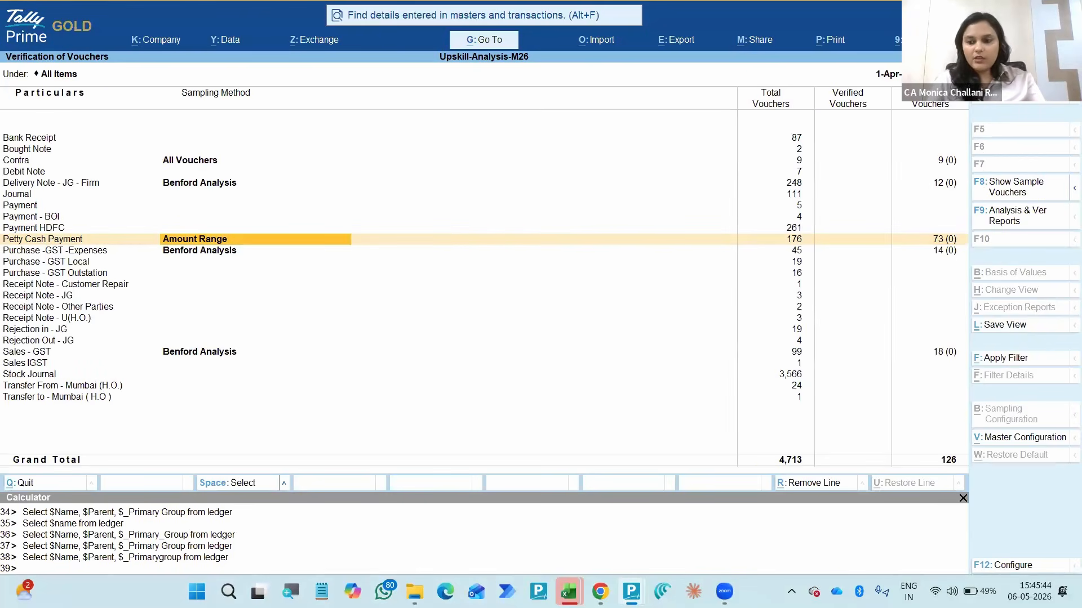
- Open the master configuration for Sampling Methods, listing all voucher types
key("alt+v")
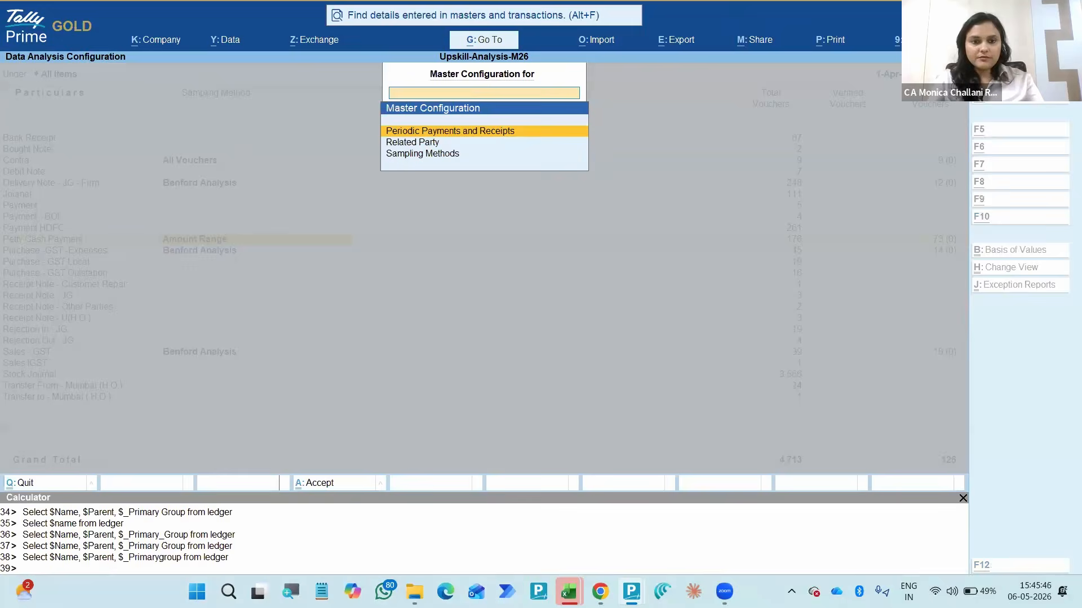
key("Escape")
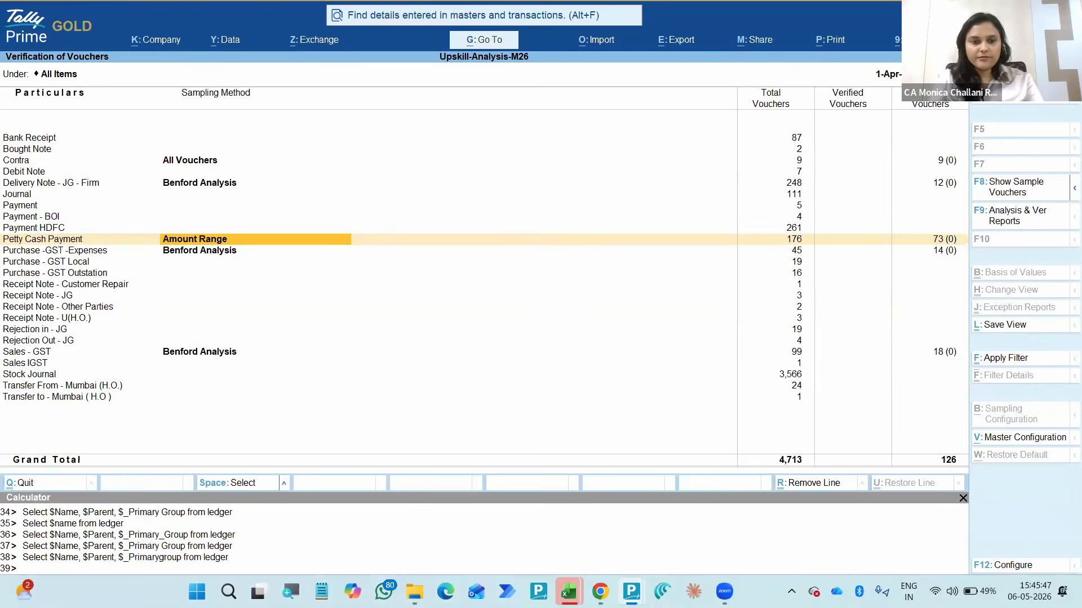
key("alt+v")
key("Down")
key("Down")
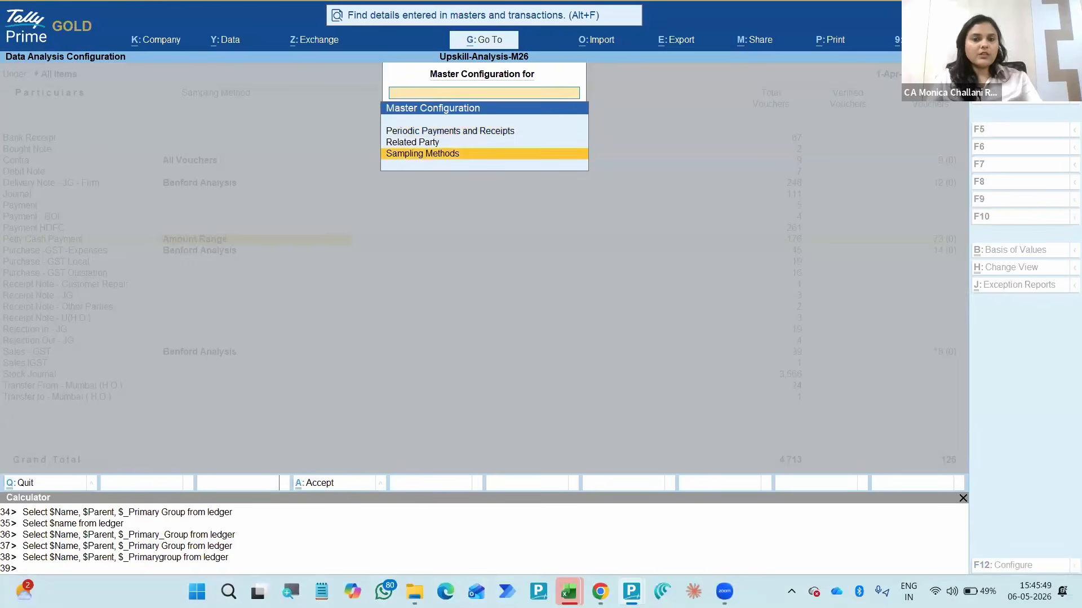
key("Return")
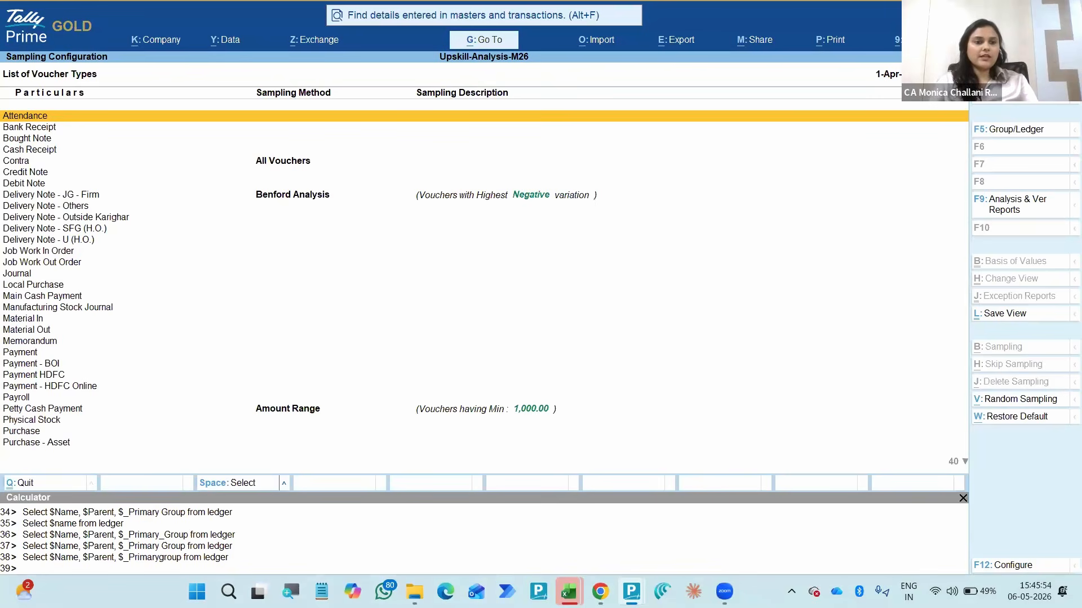
- Examine the sampling methods and descriptions assigned across the voucher types in the Sampling Configuration list
key("Down")
key("Down")
key("Down")
key("Down")
key("Down")
key("Down")
key("Down")
key("Down")
key("Down")
key("Down")
key("Down")
key("Down")
key("Down")
key("Down")
key("Down")
key("Down")
key("Down")
key("Down")
key("Down")
key("Down")
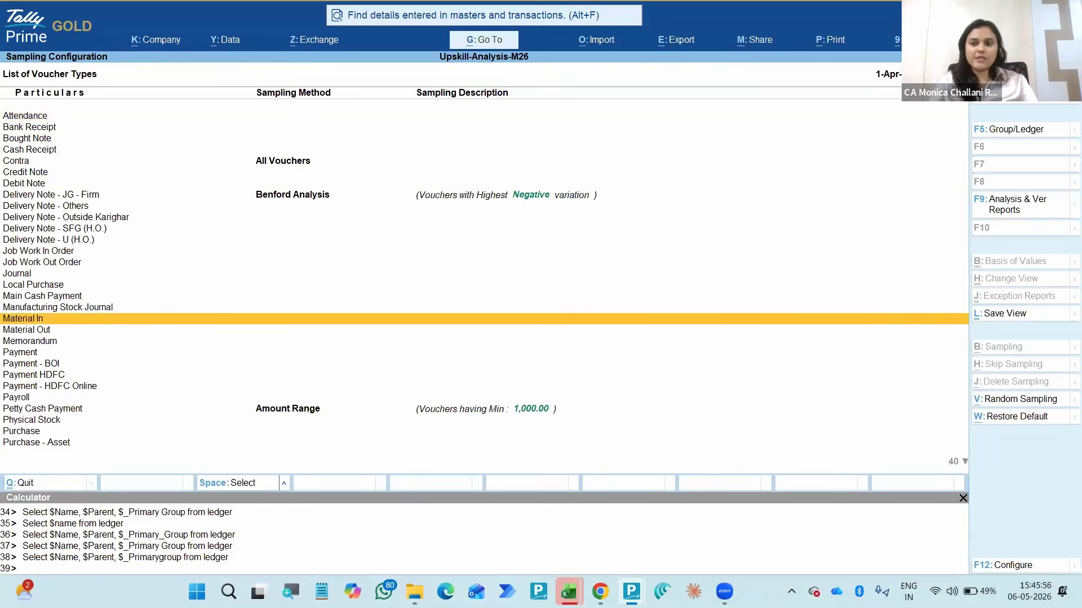
key("Down")
key("Down")
key("Down")
key("Down")
key("Down")
key("Down")
key("Down")
key("Down")
key("Down")
key("Down")
key("Down")
key("Down")
key("Down")
key("Down")
key("Down")
key("Down")
key("Down")
key("Down")
key("Down")
key("Down")
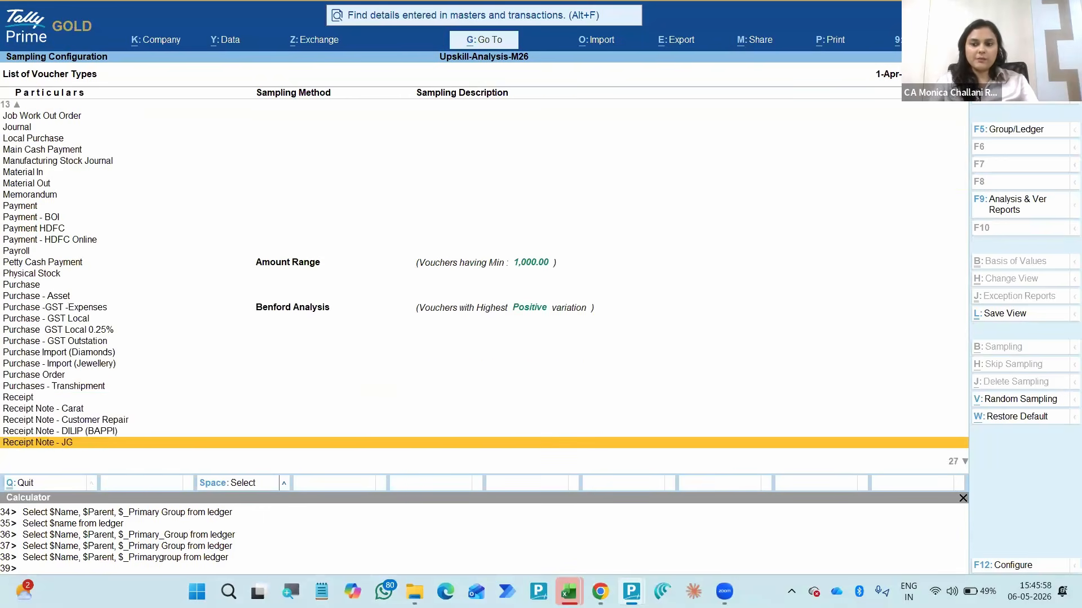
key("Up")
key("Up")
key("Up")
key("Up")
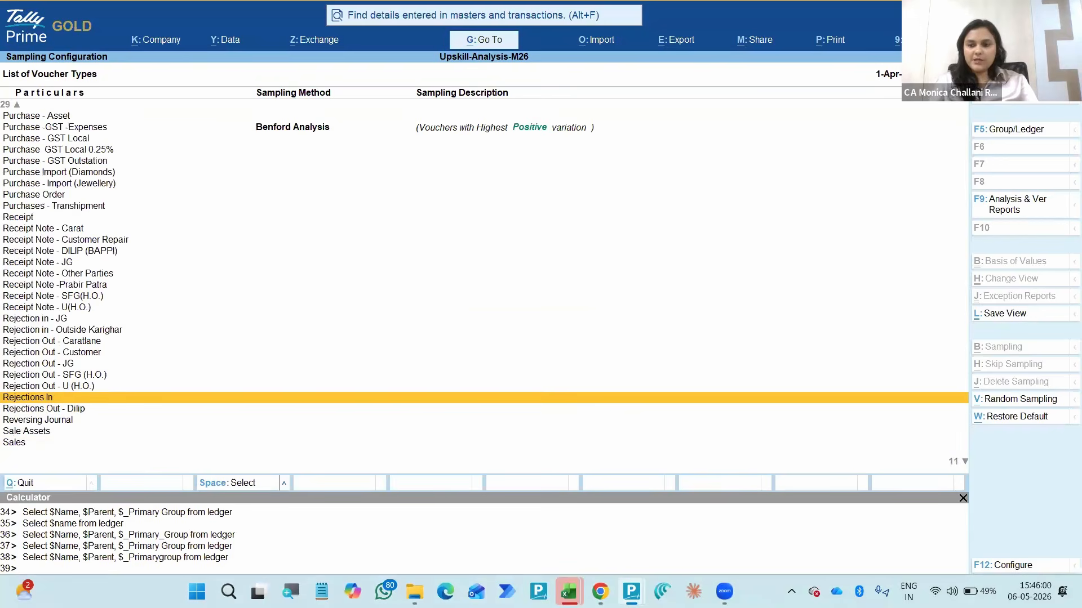
key("Up")
key("Up")
key("Up")
key("Up")
key("Up")
key("Up")
key("Up")
key("Up")
key("Up")
key("Up")
key("Up")
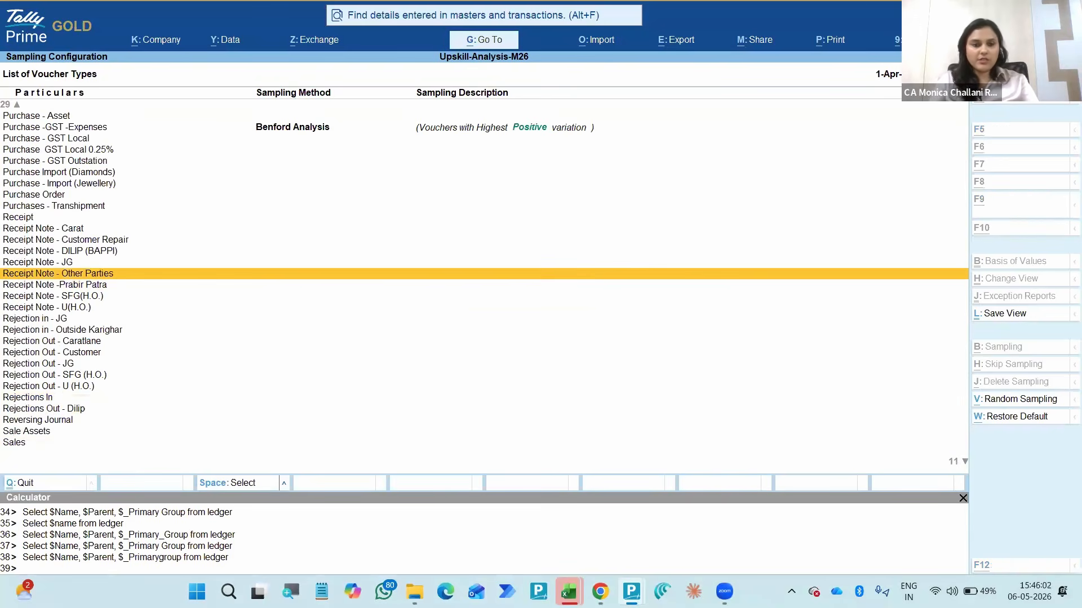
- Generate a Random Sampling list with a sample of 100 using the sampling type Vouchers
key("alt+v")
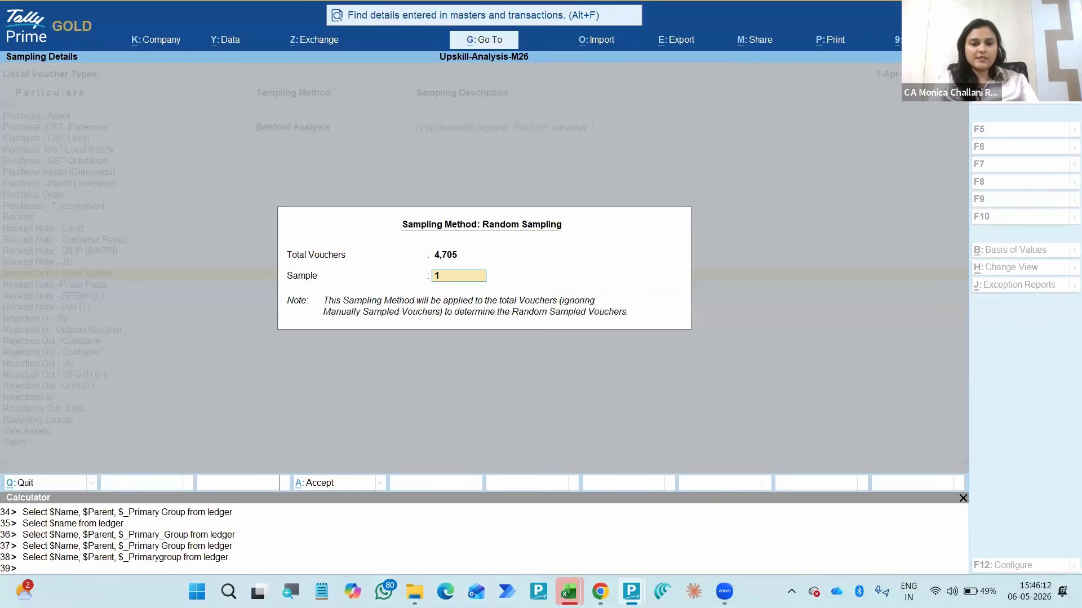
key("Return")
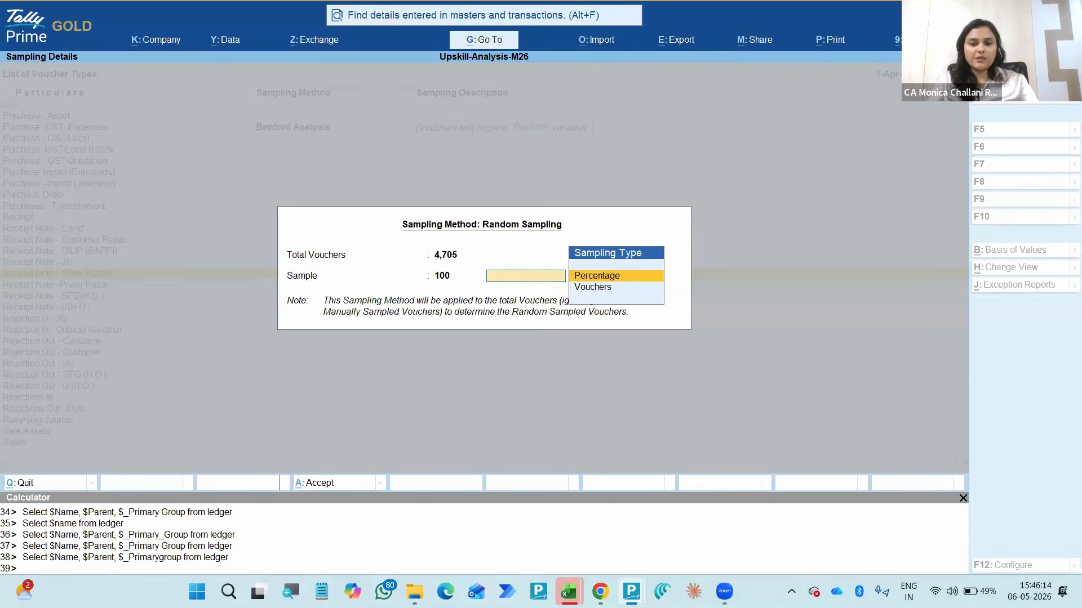
key("Down")
key("Up")
key("Down")
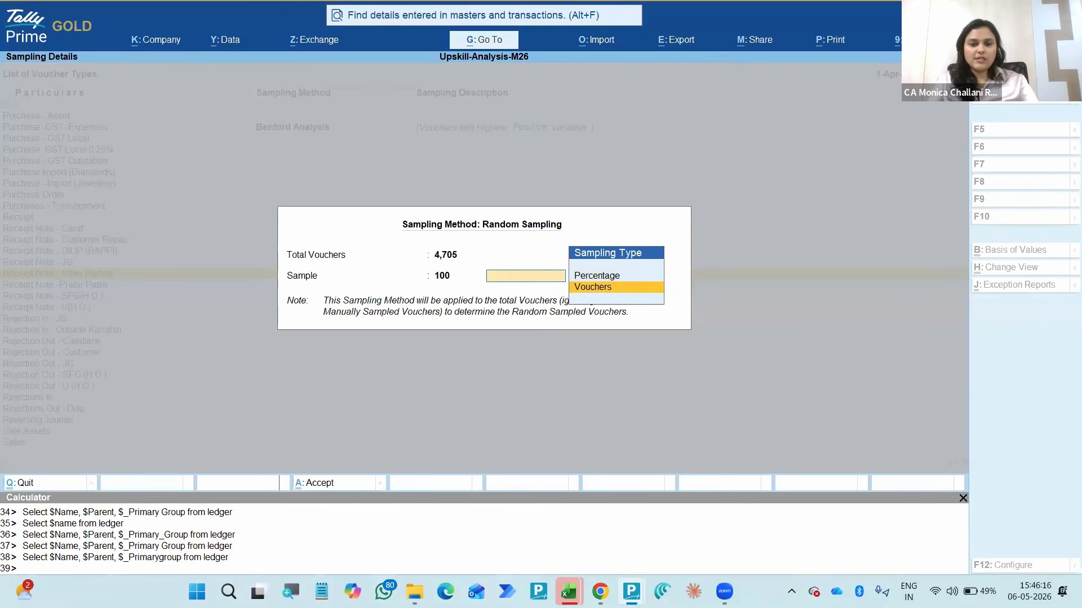
key("Return")
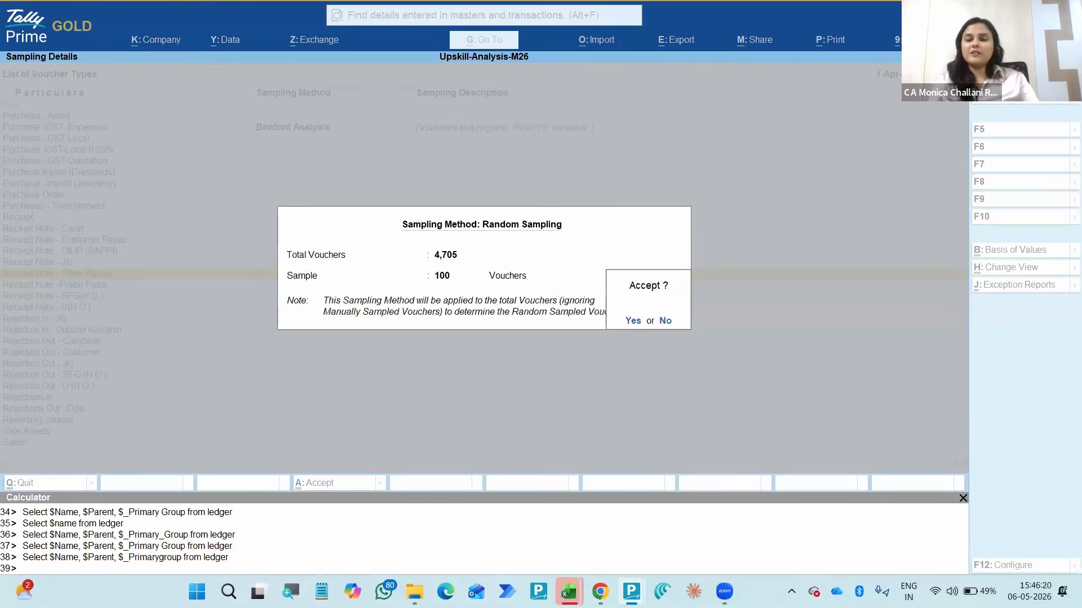
key("Return")
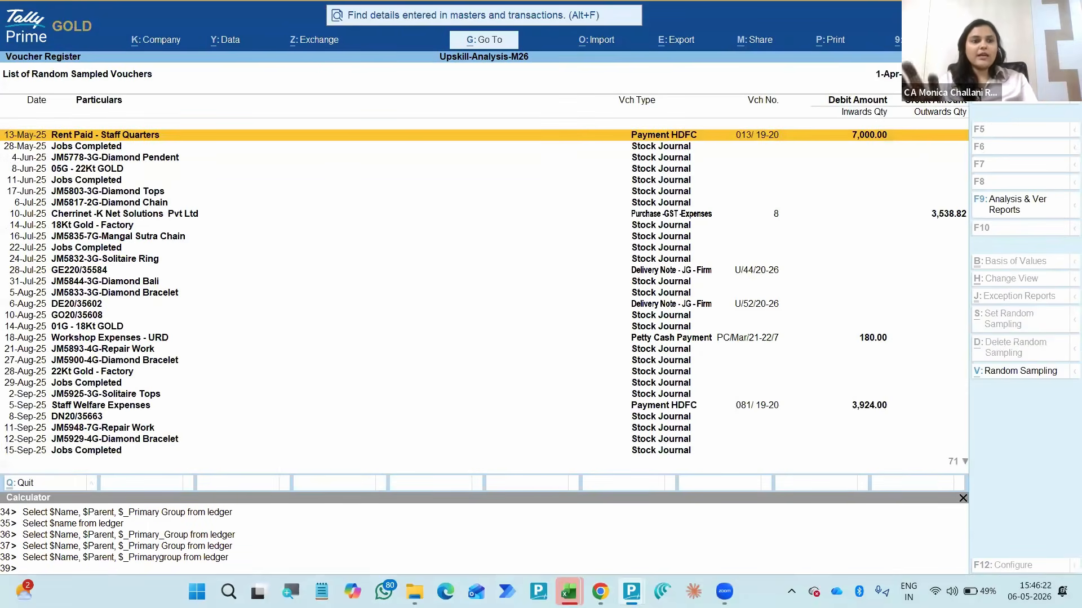
- Review the List of Random Sampled Vouchers through to its last entry and return to the first one
key("Down")
key("Down")
key("Down")
key("Down")
key("Down")
key("Down")
key("Down")
key("Down")
key("Down")
key("Down")
key("Down")
key("Down")
key("Down")
key("Down")
key("Down")
key("Down")
key("Down")
key("Down")
key("Down")
key("Down")
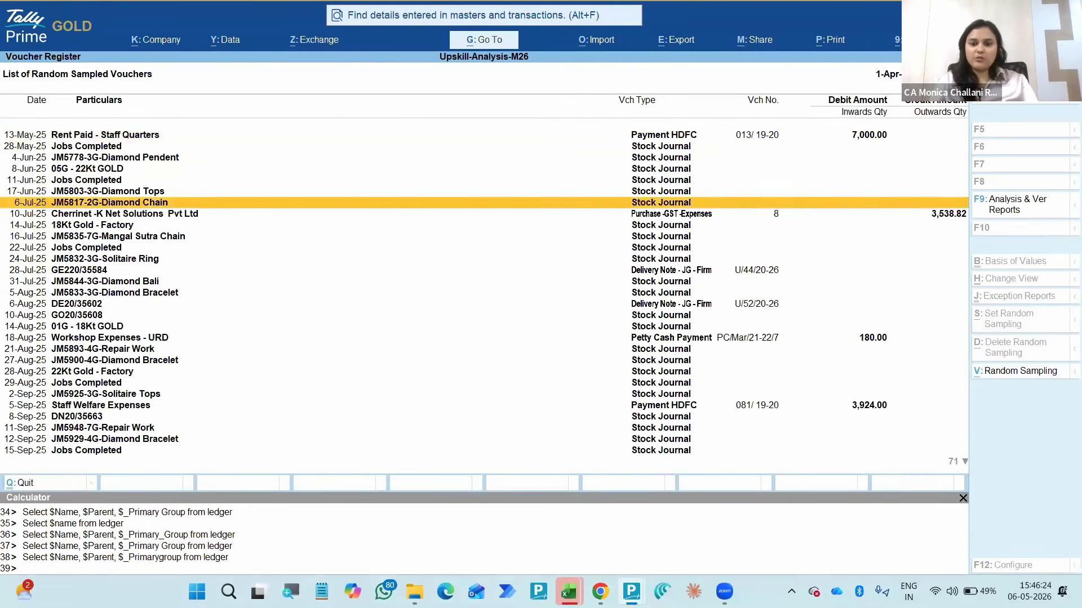
key("Down")
key("Down")
key("Down")
key("Down")
key("Down")
key("Down")
key("Down")
key("Down")
key("Down")
key("Down")
key("Down")
key("Down")
key("Down")
key("Down")
key("Down")
key("Down")
key("Down")
key("Down")
key("Down")
key("Down")
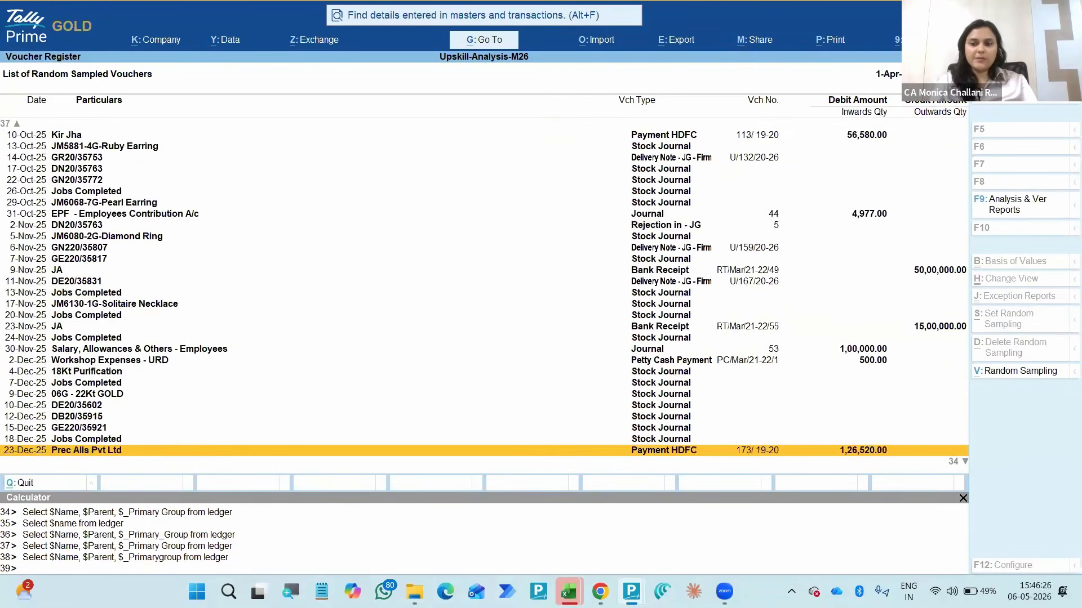
key("Down")
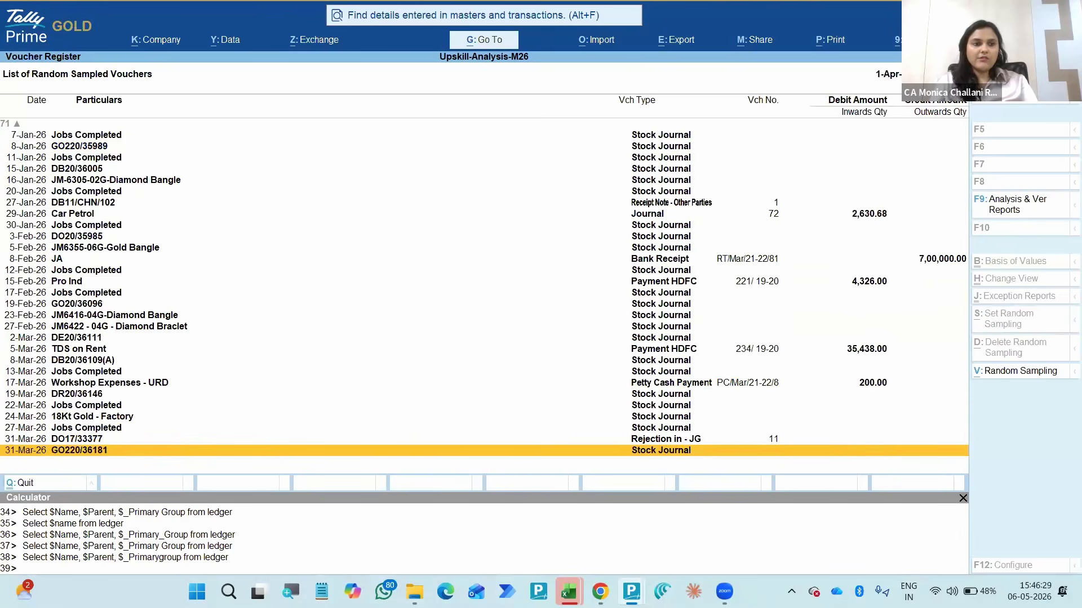
key("Up")
key("Up")
key("Up")
key("Up")
key("Up")
key("Up")
key("Up")
key("Up")
key("Up")
key("Up")
key("Up")
key("Up")
key("Up")
key("Up")
key("Up")
key("Up")
key("Up")
key("Up")
key("Up")
key("Up")
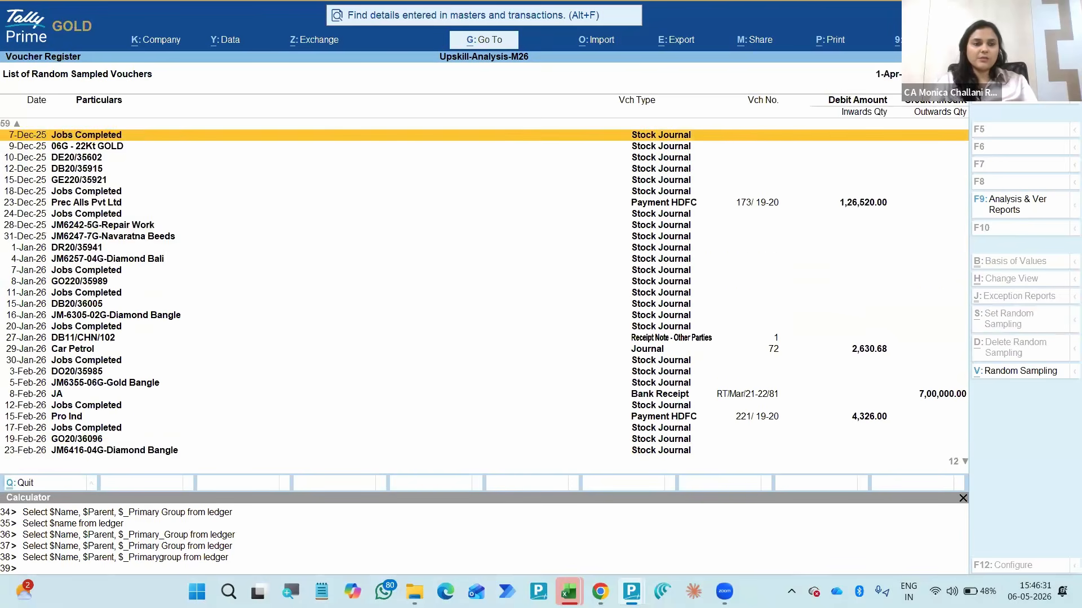
key("Up")
key("Up")
key("Up")
key("Up")
key("Up")
key("Up")
key("Up")
key("Up")
key("Up")
key("Up")
key("Up")
key("Up")
key("Up")
key("Up")
key("Up")
key("Up")
key("Up")
key("Up")
key("Up")
key("Up")
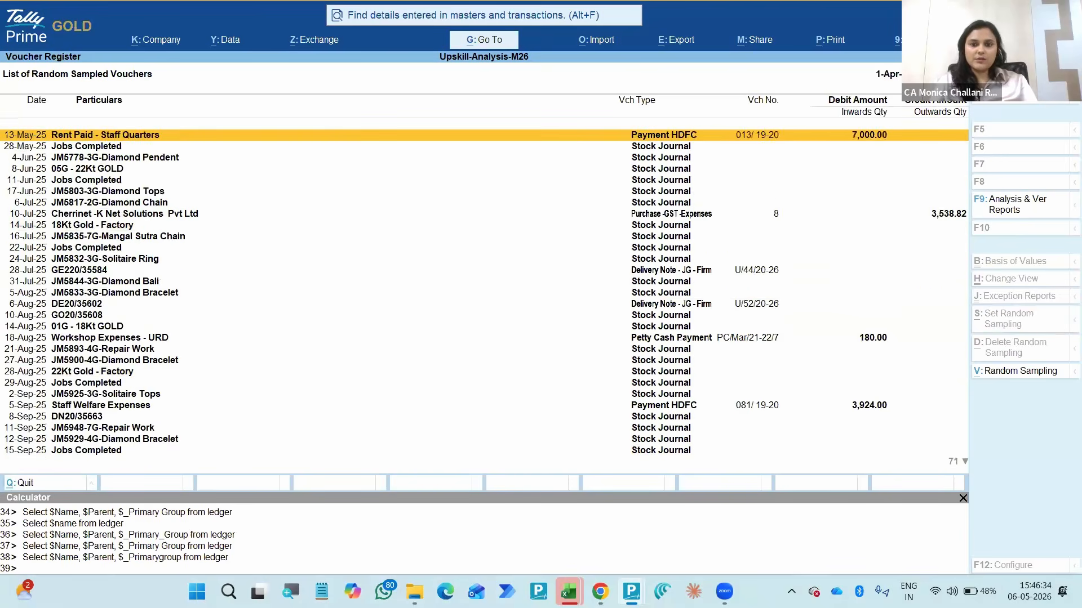
- Close the random sampled vouchers list and the Sampling Configuration to return to the Verification of Vouchers report
key("Escape")
key("Down")
key("Down")
key("Down")
key("Down")
key("Down")
key("Down")
key("Down")
key("Down")
key("Down")
key("Down")
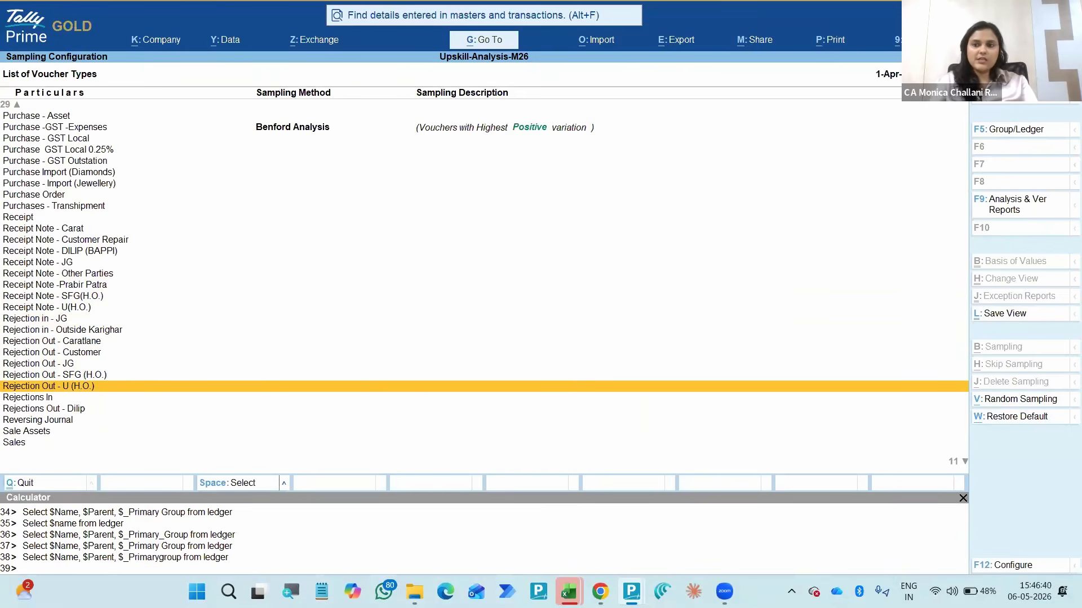
key("Escape")
key("Escape")
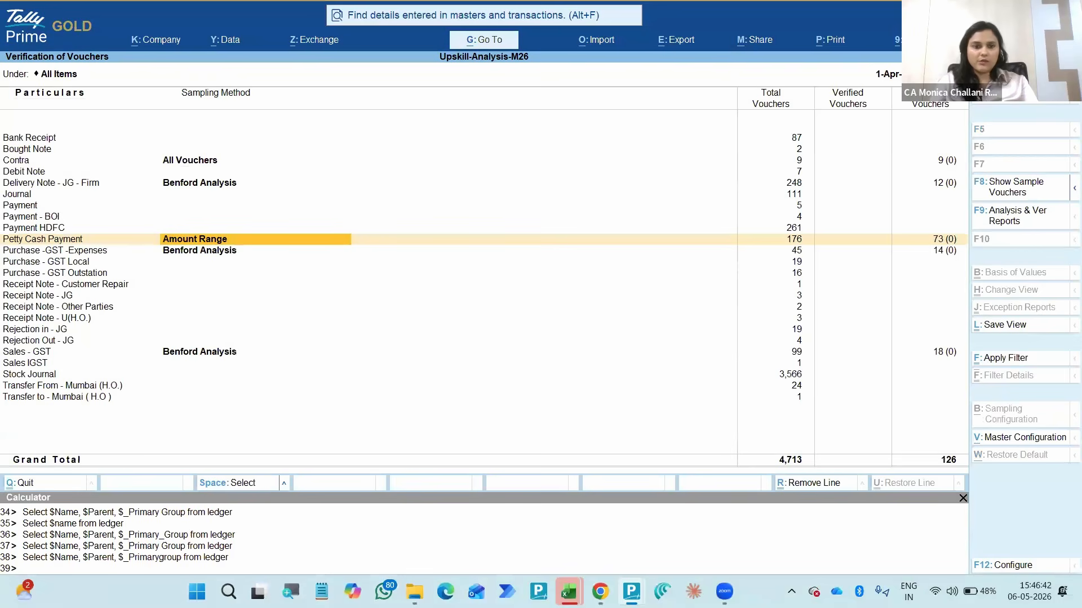
- Look over the sampling methods of the voucher types below Petty Cash Payment in the Verification of Vouchers report
key("Down")
key("Down")
key("Down")
key("Down")
key("Down")
key("Down")
key("Down")
key("Down")
key("Down")
key("Down")
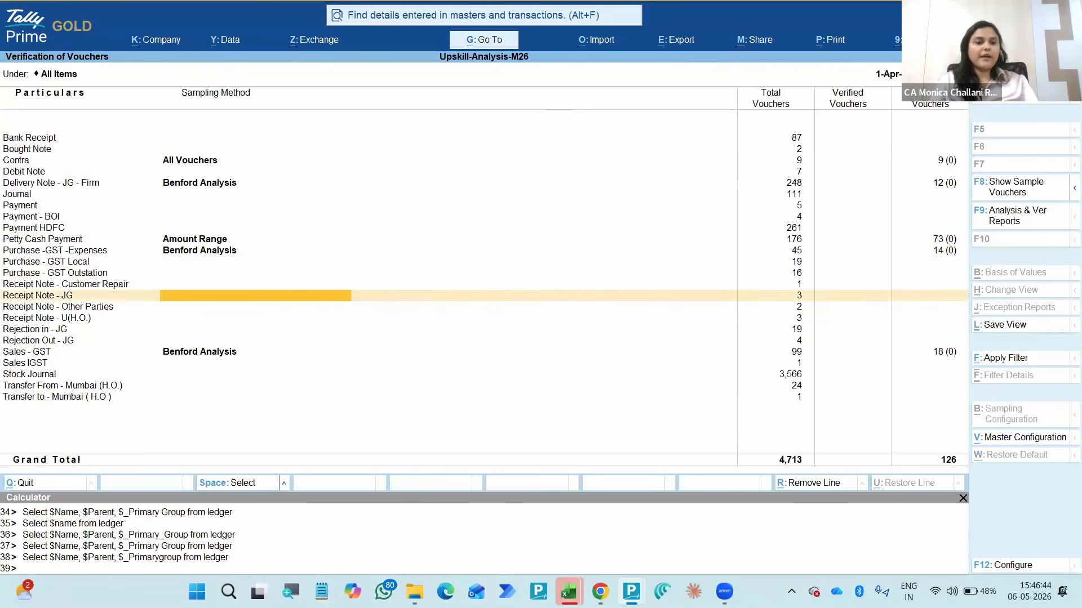
key("Down")
key("Down")
key("Up")
key("Up")
key("Up")
key("Up")
key("Up")
key("Up")
key("Up")
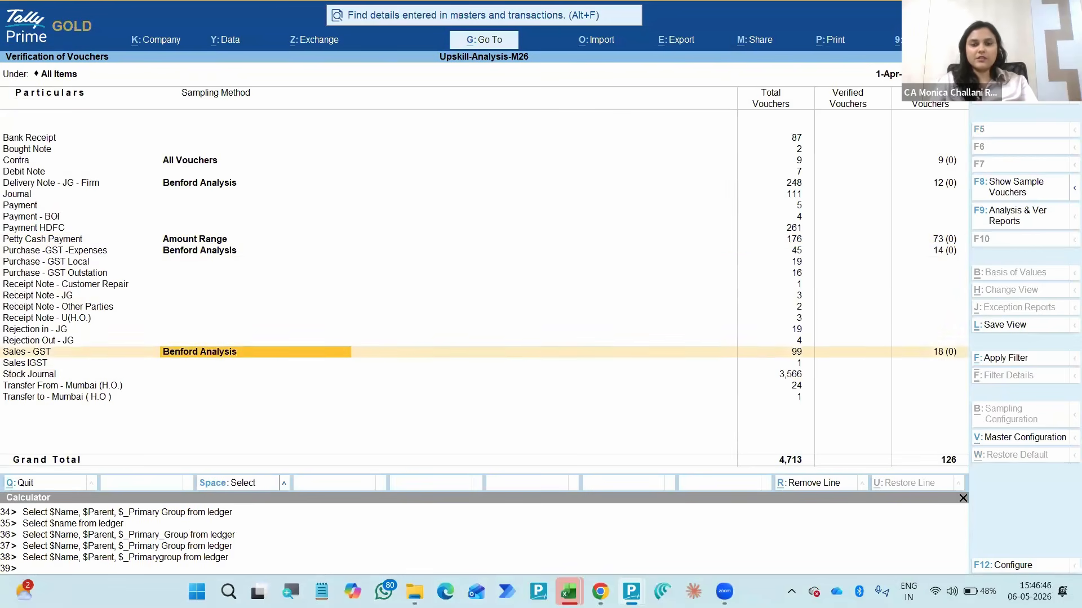
key("Up")
key("Up")
key("Down")
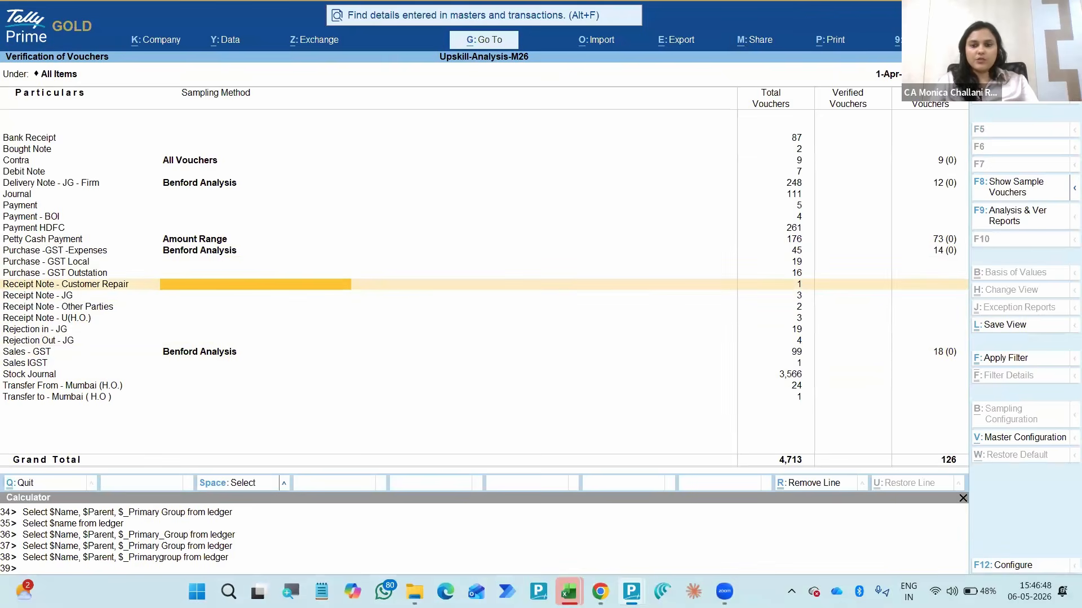
- Open the monthly voucher register of Receipt Note - Customer Repair and go to the October entry
key("Return")
key("Escape")
key("Return")
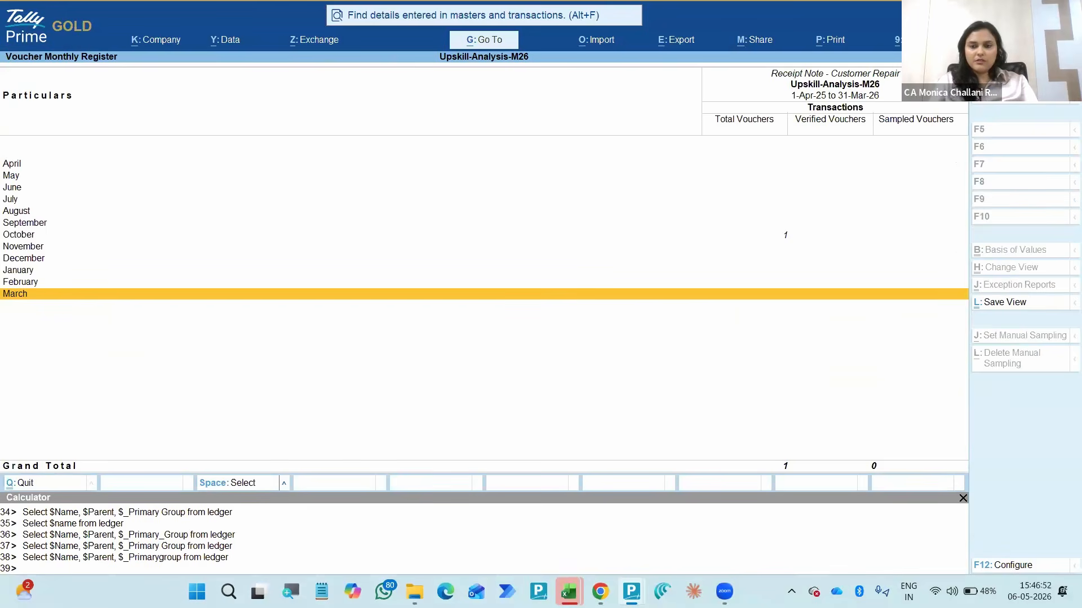
key("Up")
key("Up")
key("Up")
key("Up")
key("Up")
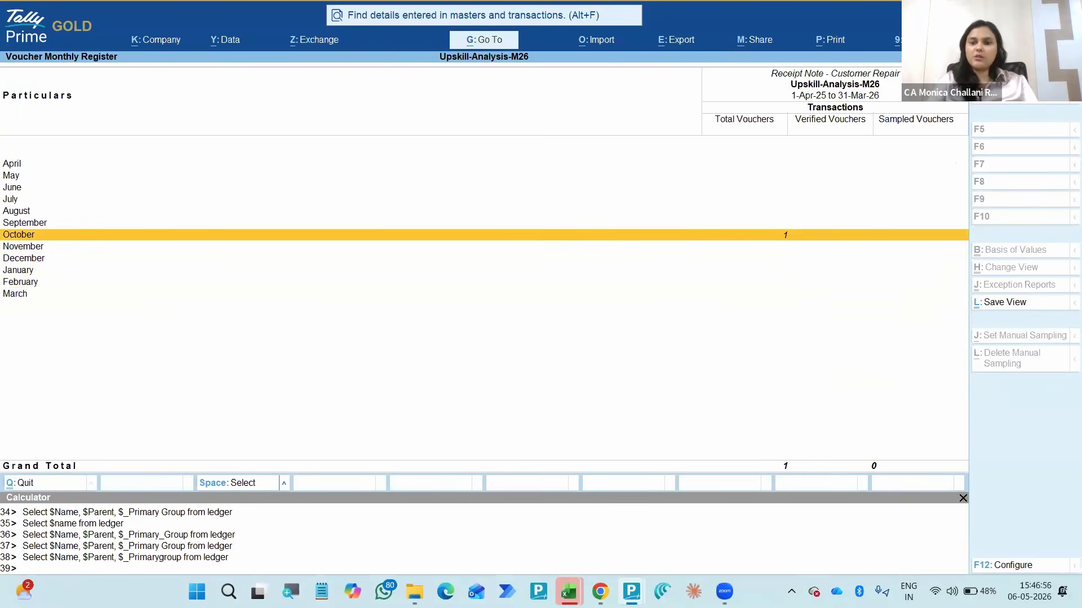
- Return to the Verification of Vouchers report and examine the total and sampled vouchers per voucher type
key("Escape")
key("Right")
key("Right")
key("Right")
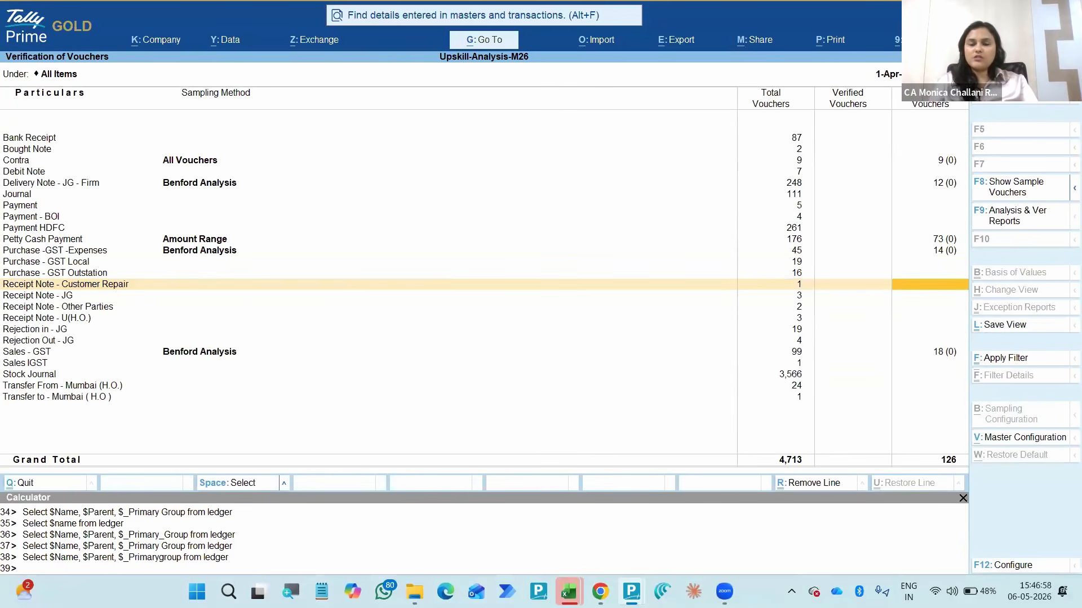
key("Left")
key("Down")
key("Down")
key("Down")
key("Down")
key("Down")
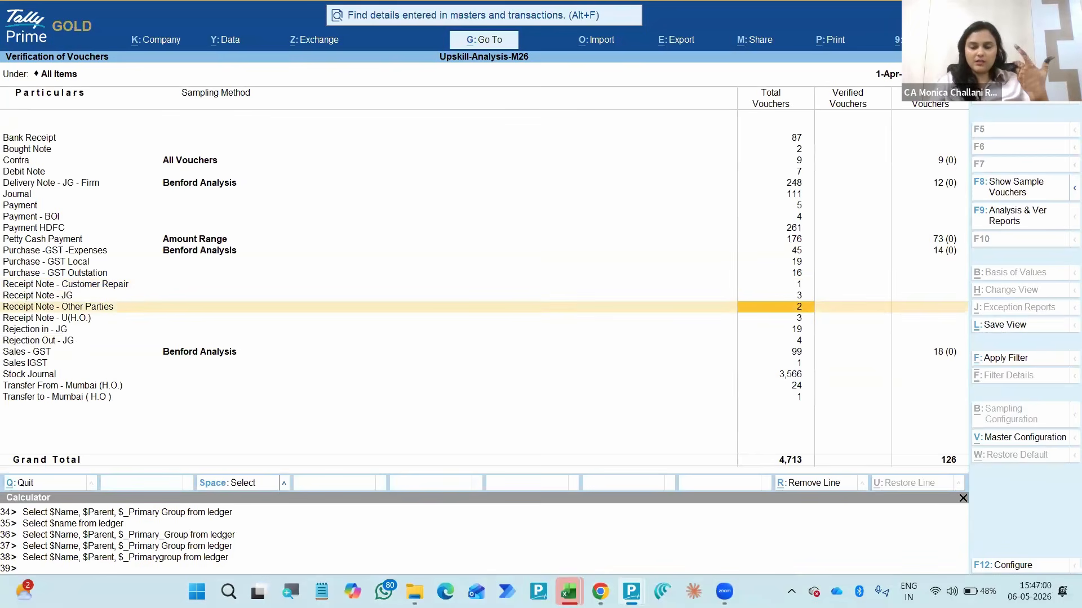
key("Down")
key("Down")
key("Down")
key("Down")
key("Down")
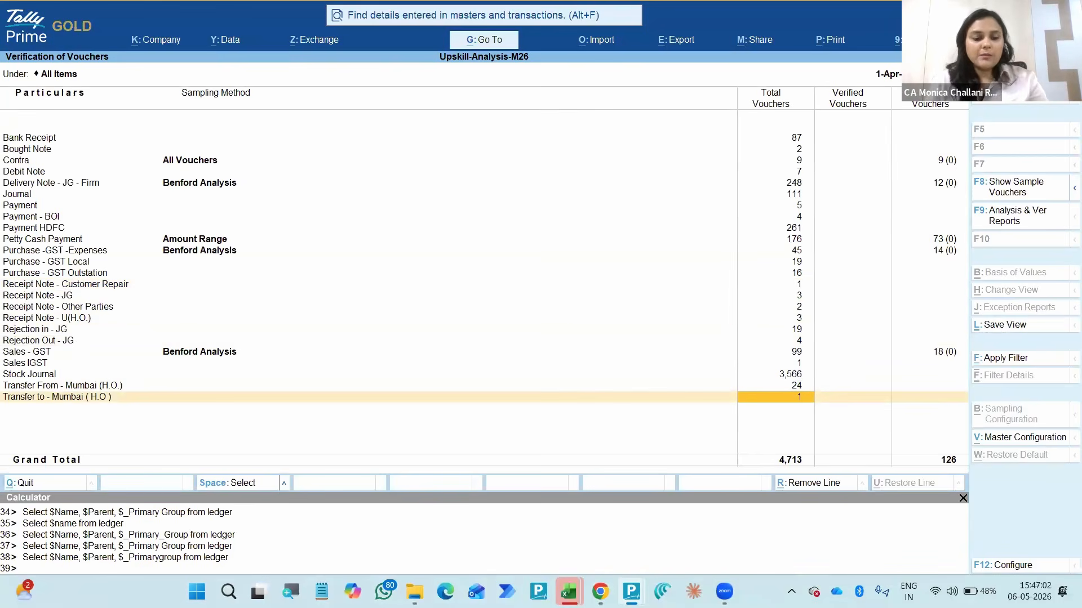
key("Down")
key("Down")
key("Down")
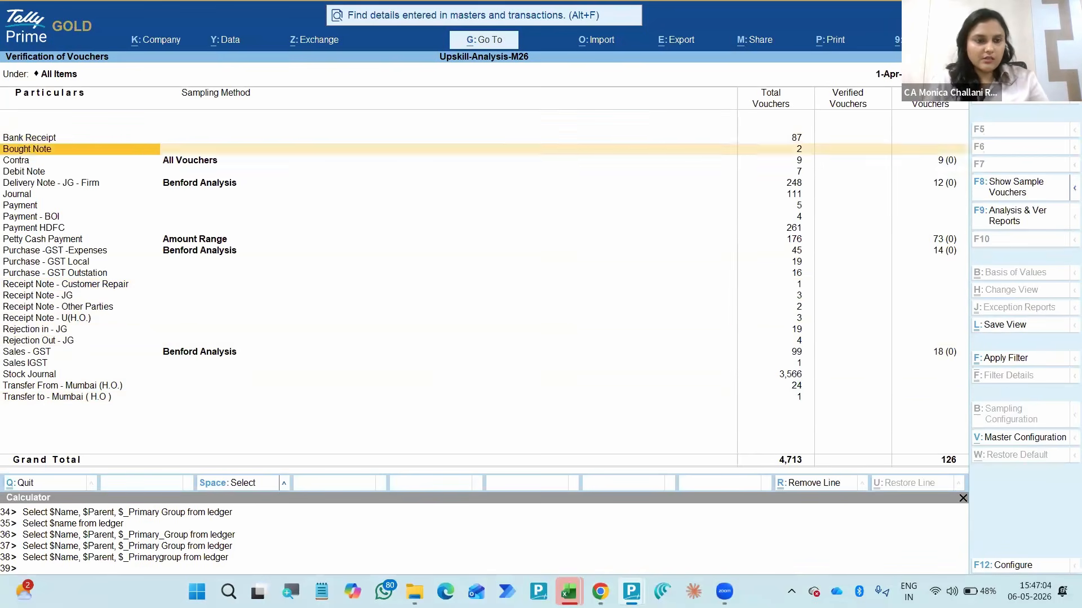
- Open the sampled Sales - GST vouchers, view the register in detailed format and close it again
key("Right")
key("Right")
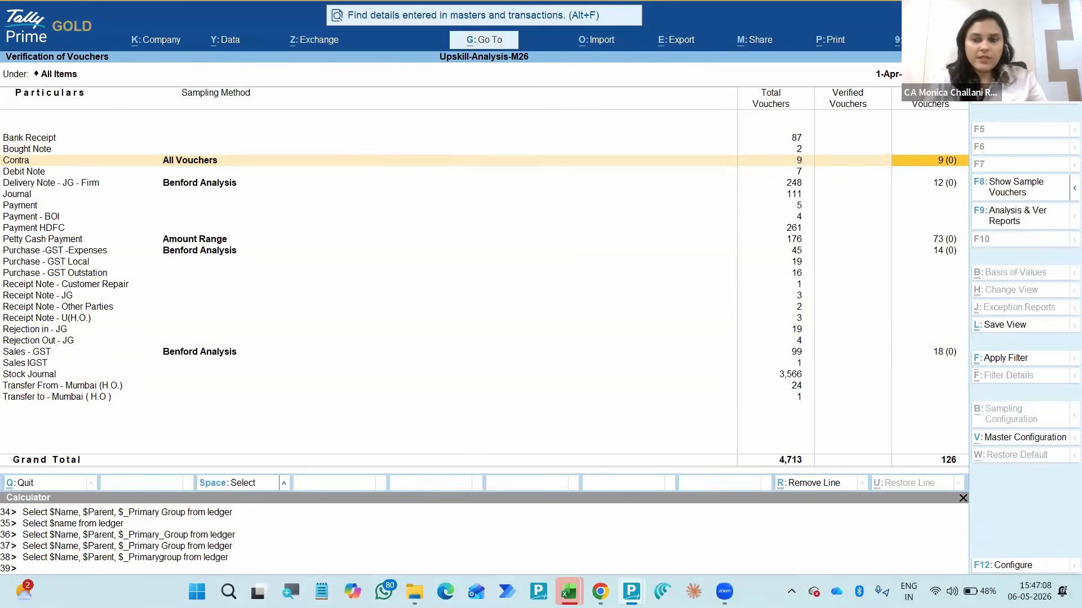
key("Down")
key("Down")
key("Down")
key("Down")
key("Down")
key("Down")
key("Down")
key("Down")
key("Down")
key("Down")
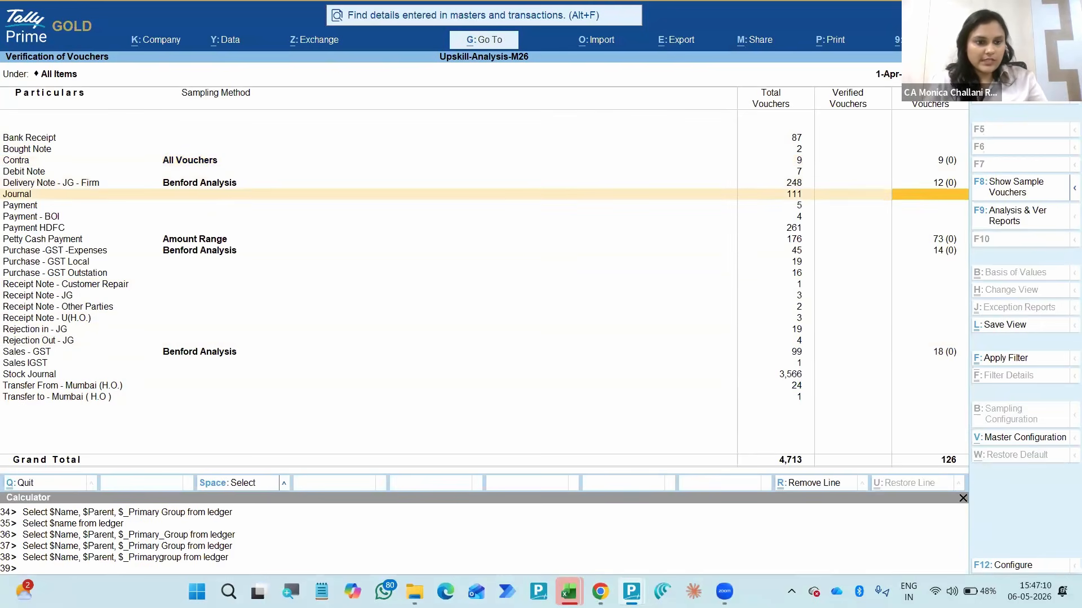
key("Down")
key("Down")
key("Down")
key("Down")
key("Down")
key("Down")
key("Down")
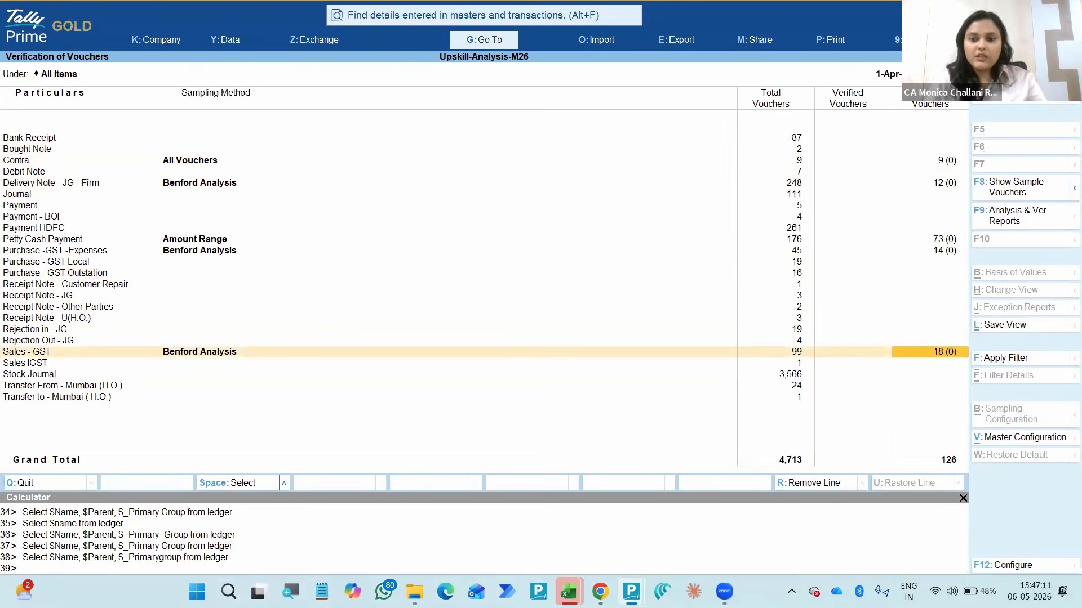
key("Return")
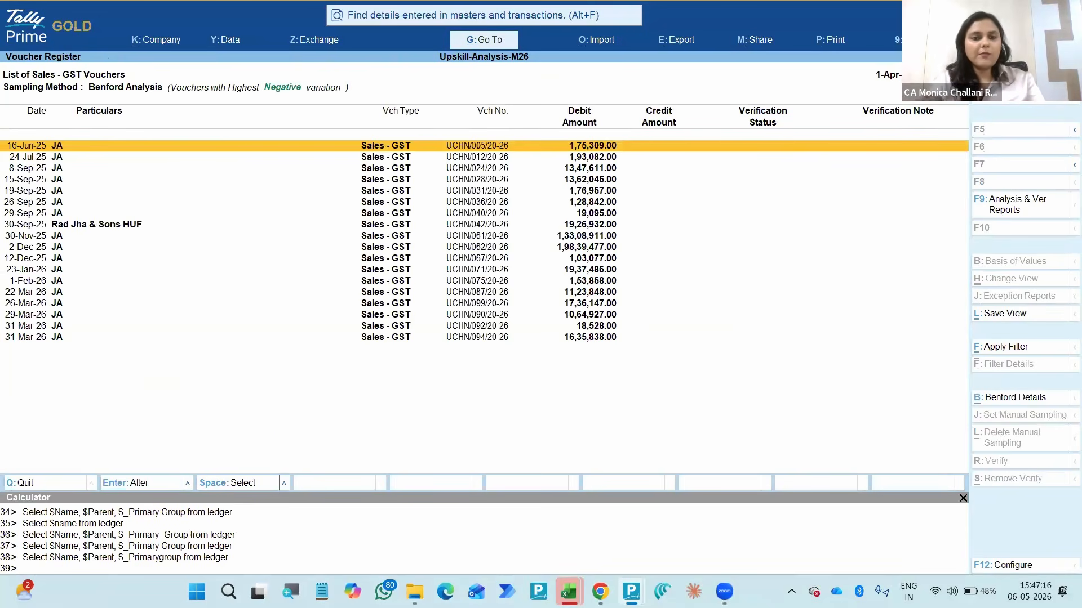
key("alt+F5")
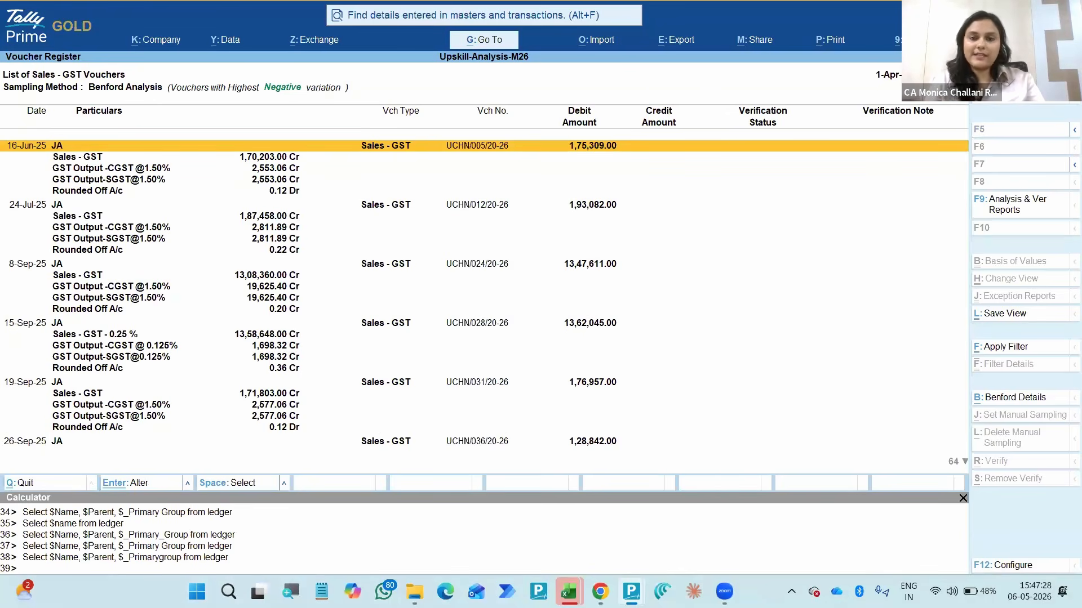
key("Escape")
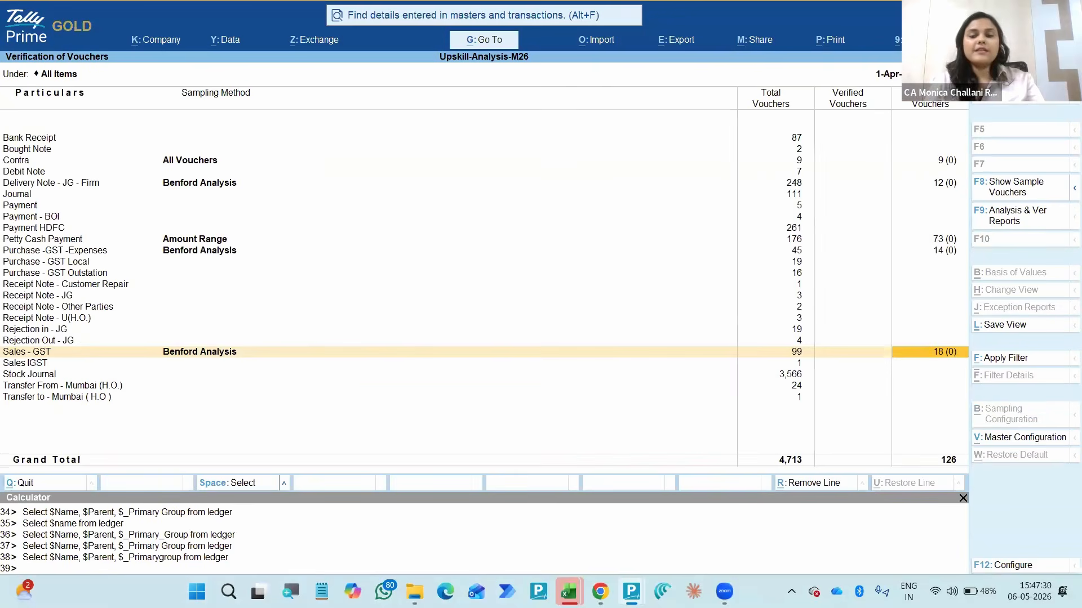
- Reopen the sampled Sales - GST vouchers and display the register in detailed format with the ledger breakup
key("Return")
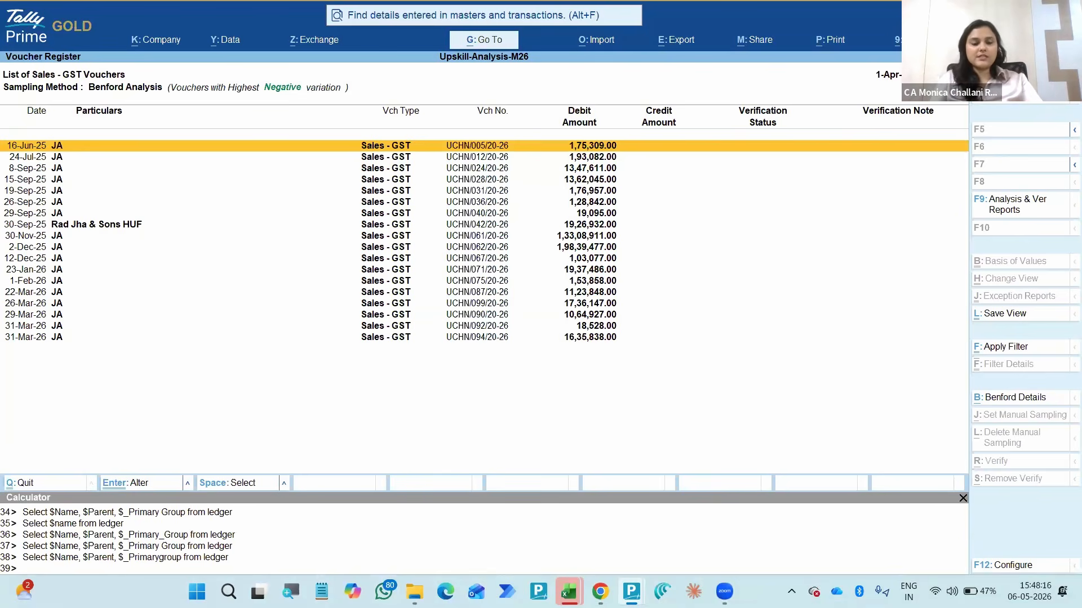
key("alt")
key("alt+F5")
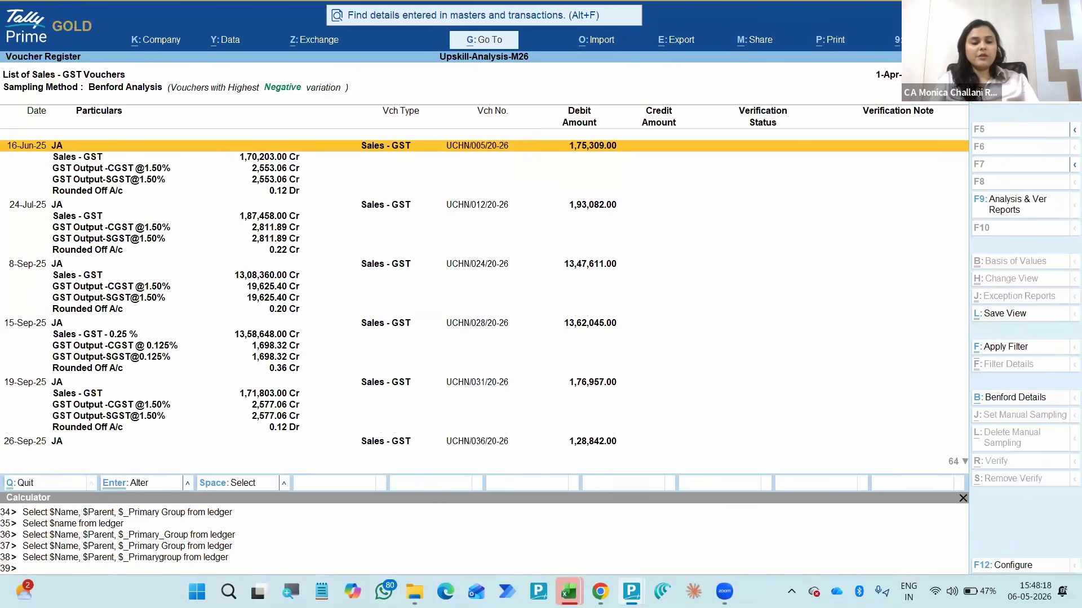
key("alt")
key("alt+F5")
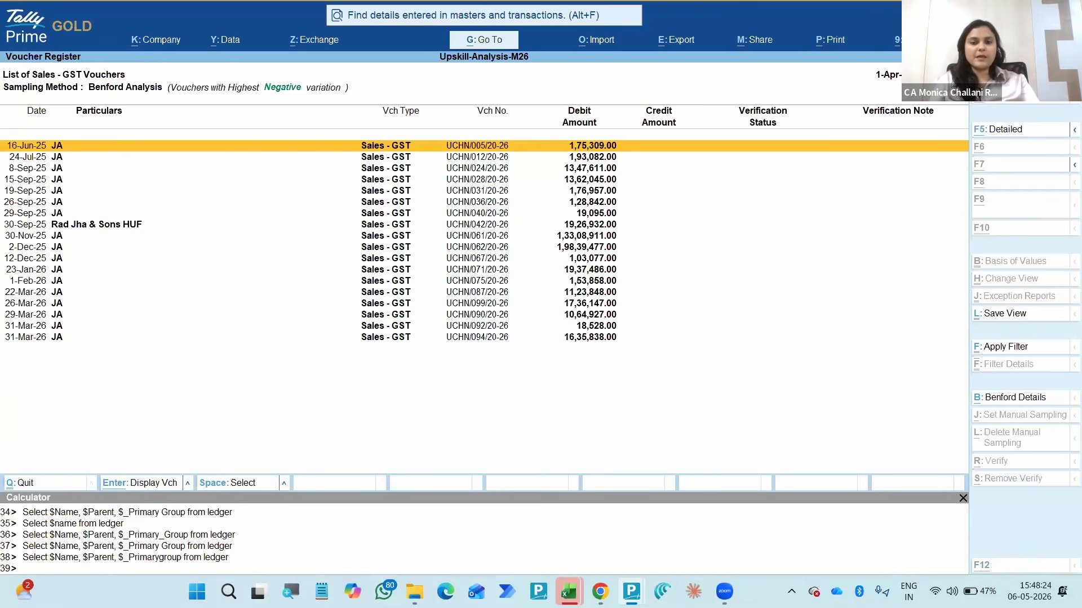
key("alt+F5")
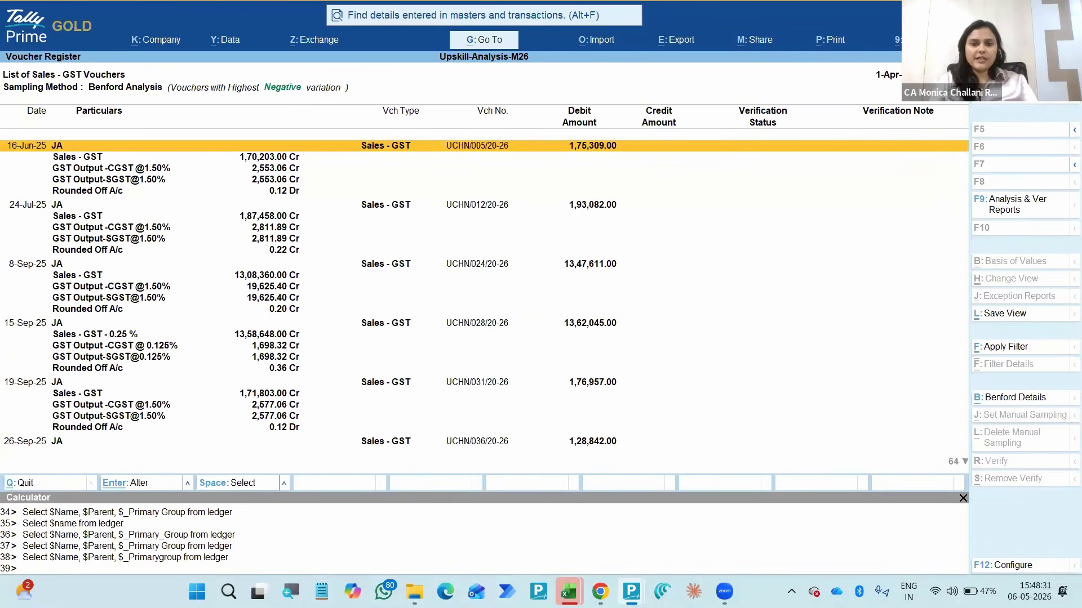
key("alt+Tab")
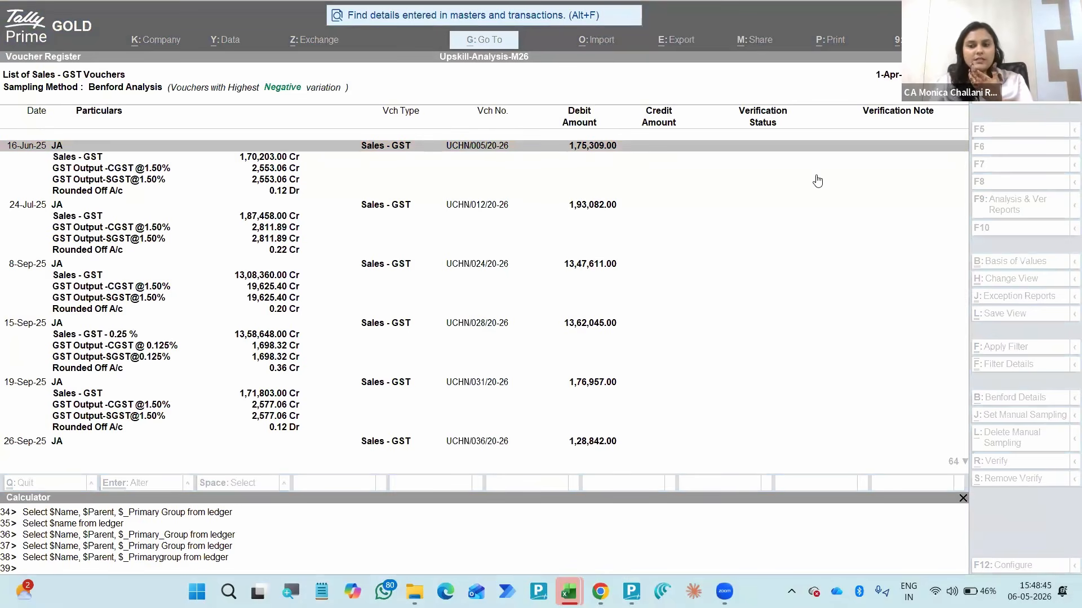
left_click(739, 250)
left_click(713, 238)
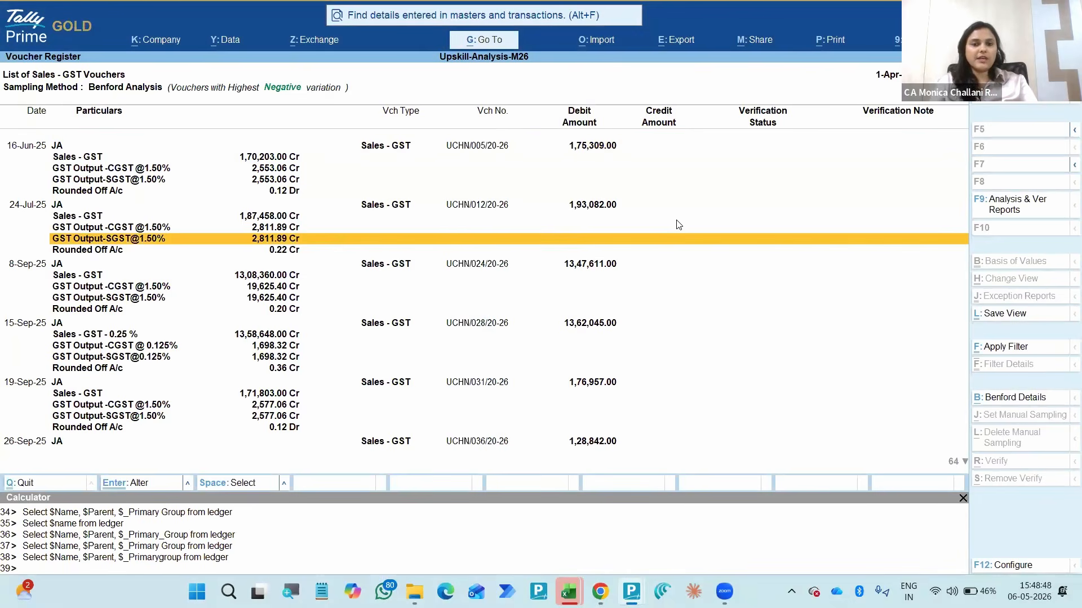
left_click(506, 157)
left_click(503, 148)
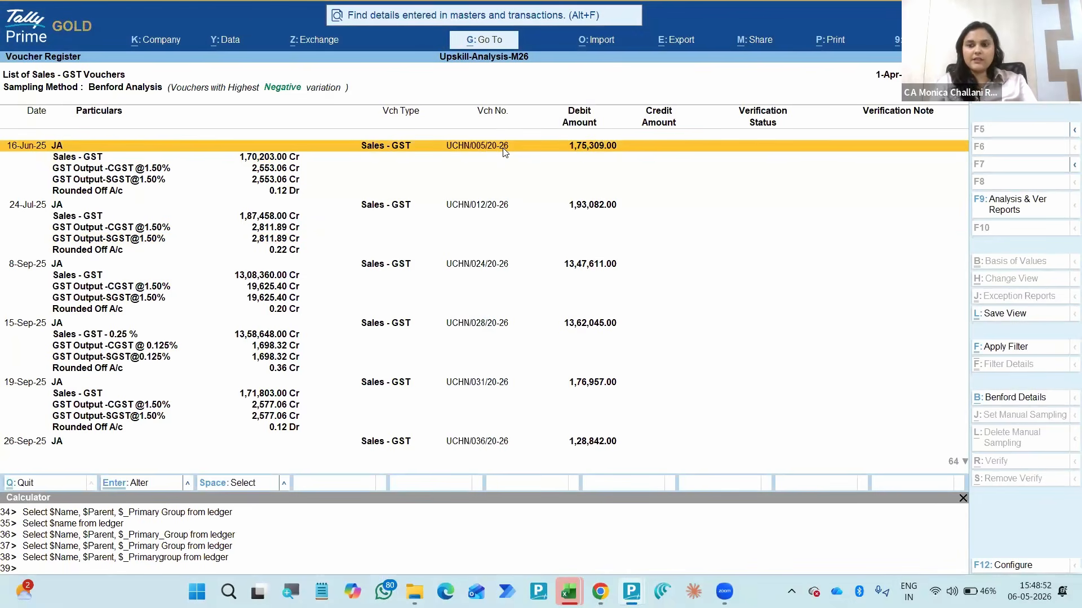
left_click(937, 131)
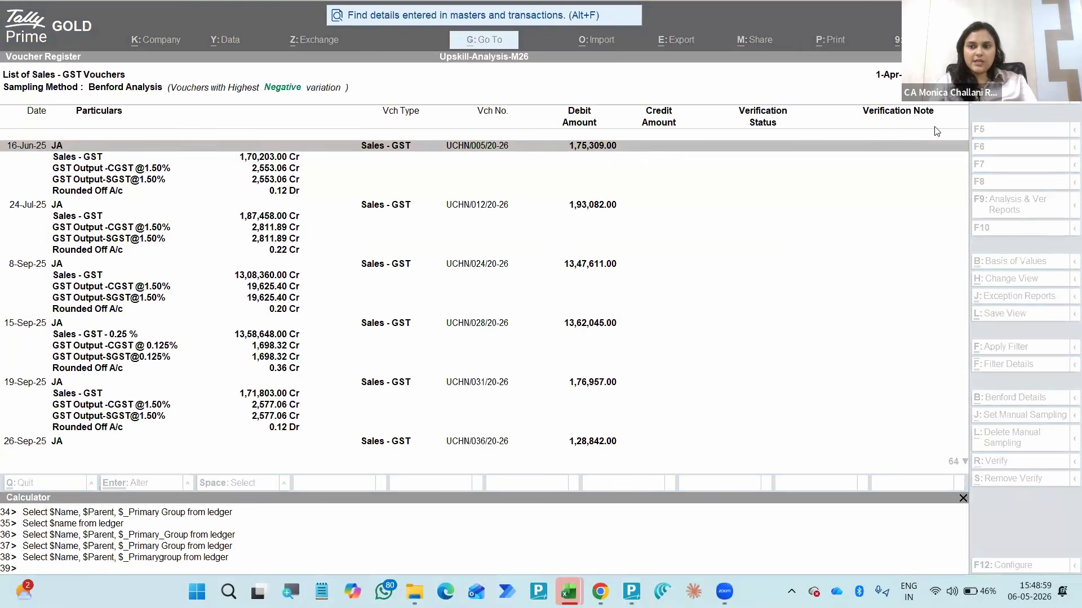
left_click(750, 250)
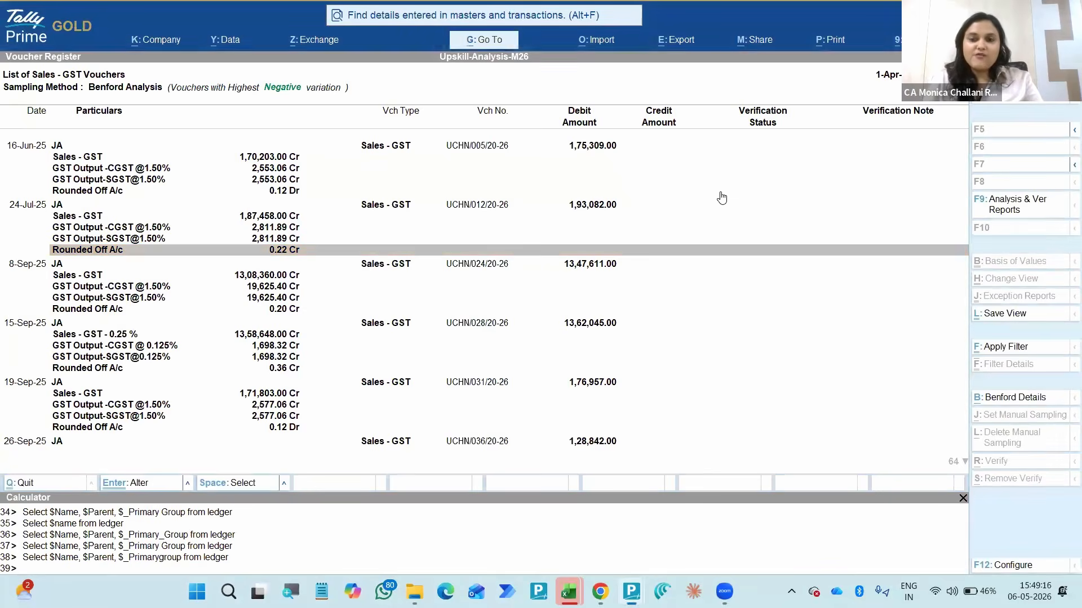
left_click(721, 194)
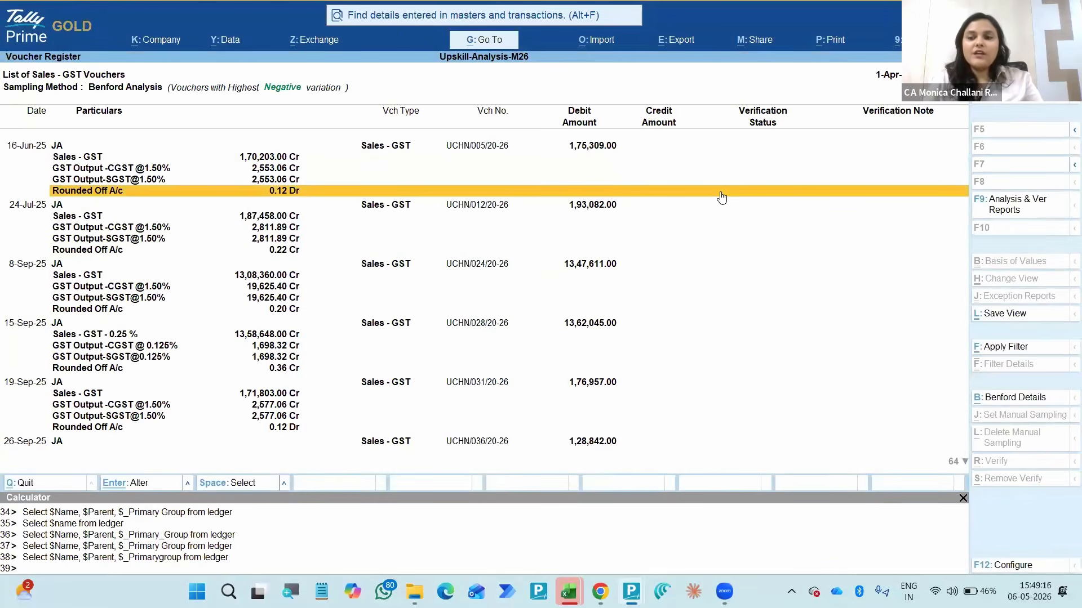
- Open the 16-Jun-25 Sales - GST voucher in display mode and expand the details of item GN220/35546
left_click(336, 147)
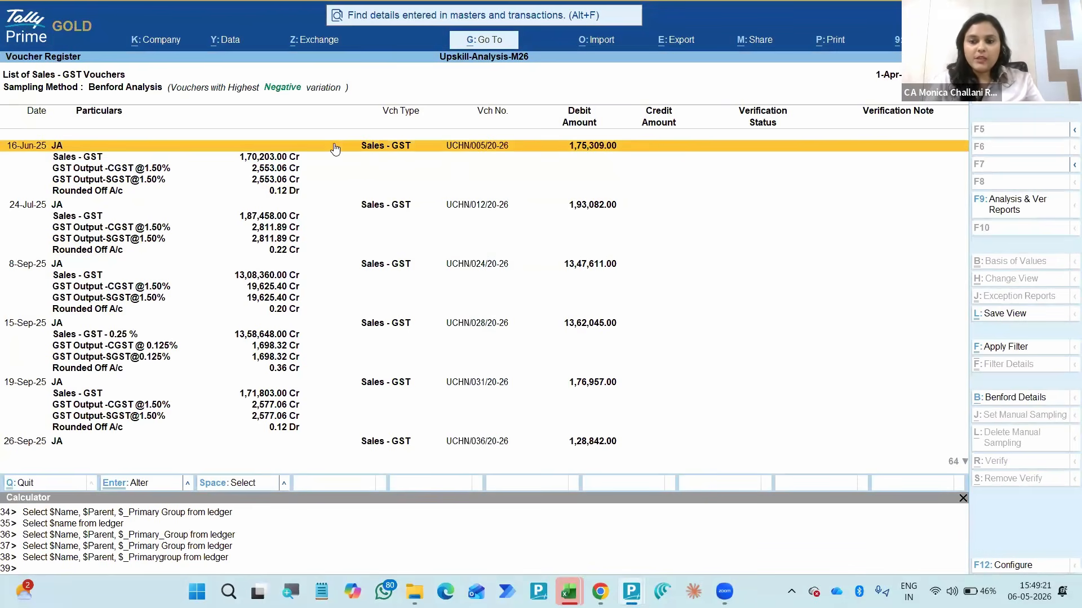
key("alt")
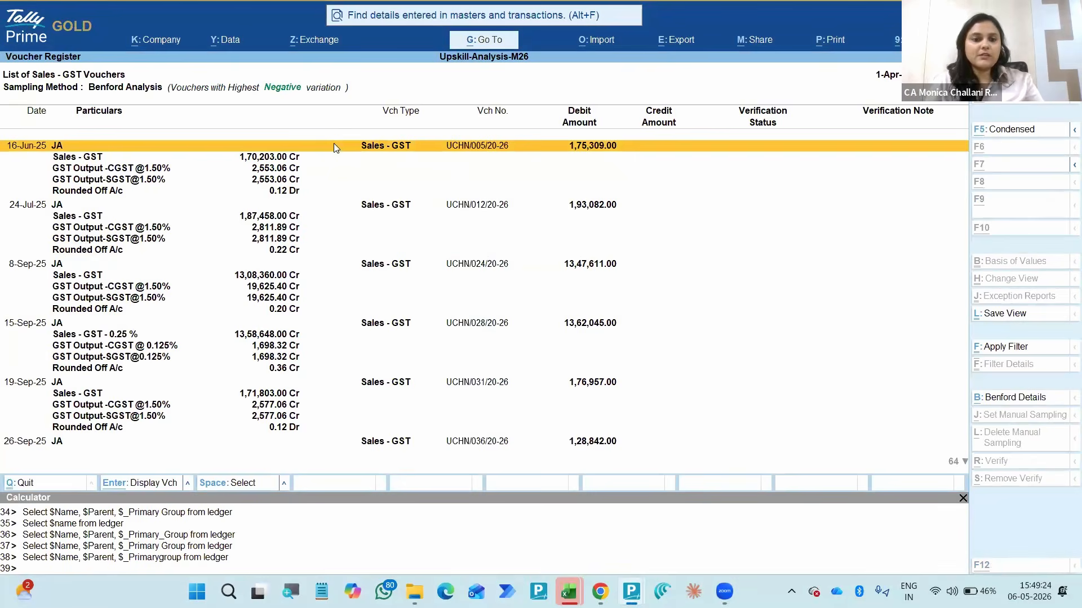
left_click(335, 147)
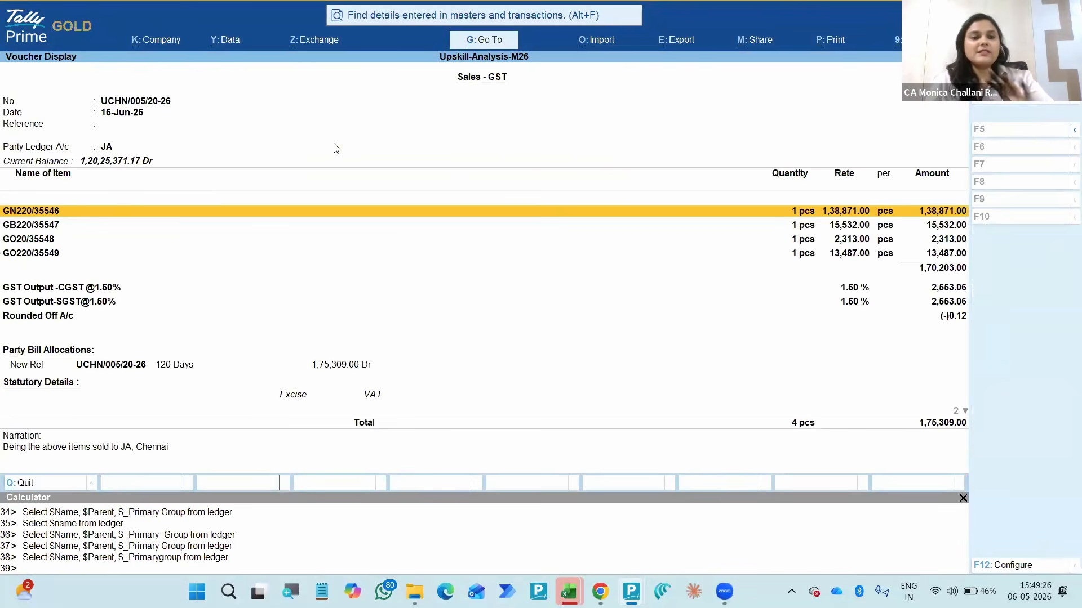
key("Down")
key("Up")
key("shift+Return")
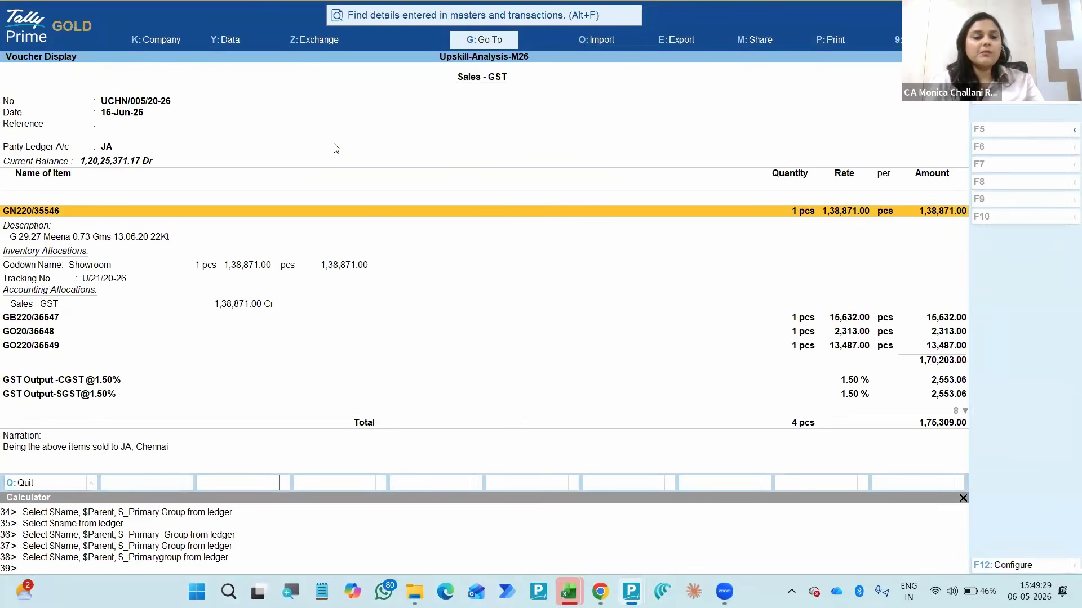
- Expand the details of item GB220/35547, then collapse both it and item GN220/35546
key("Down")
key("Down")
key("shift+Return")
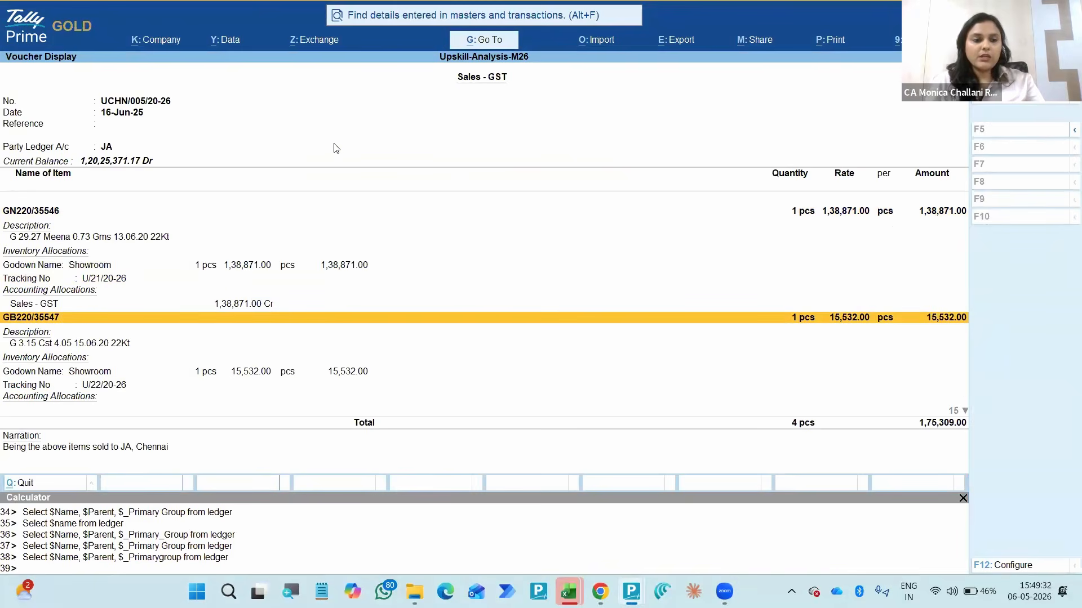
key("shift+Return")
key("Up")
key("Up")
key("Up")
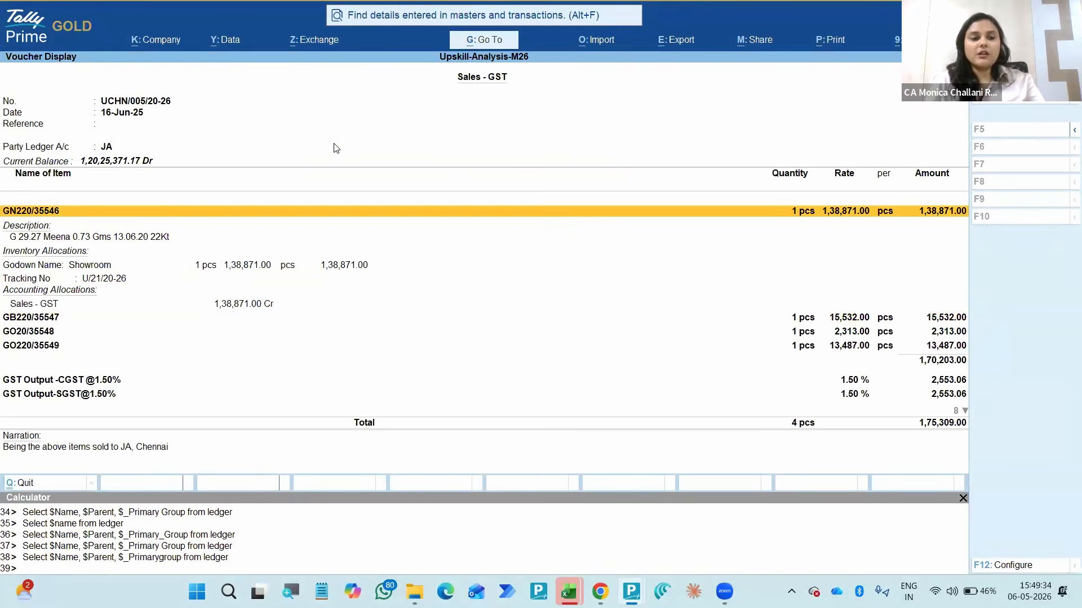
key("shift+Return")
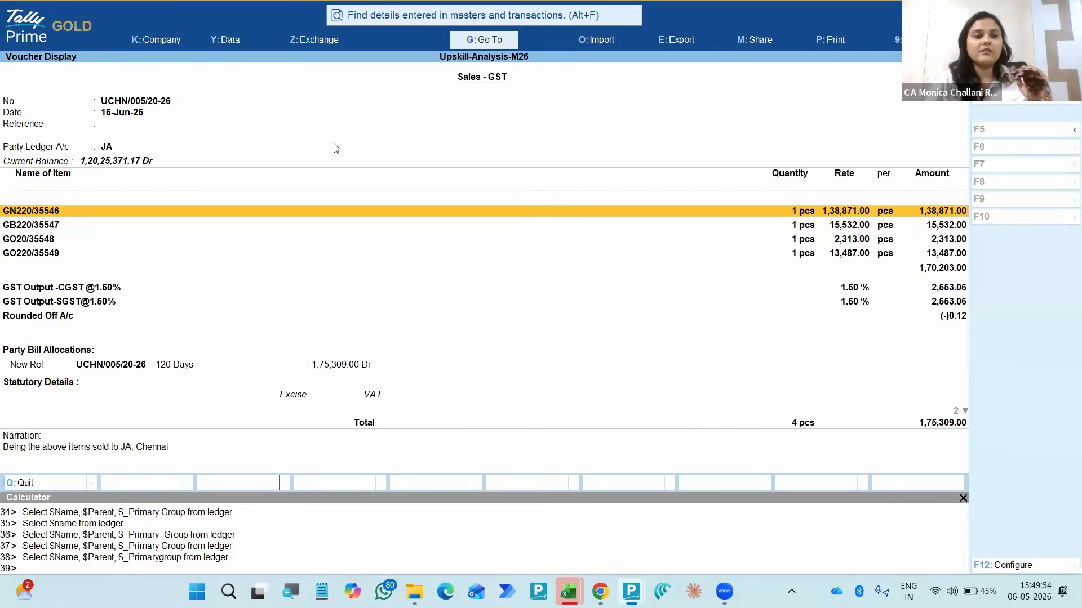
- Toggle the details of item GN220/35546, look through the item and CGST lines, and leave GN220/35546 expanded
key("shift+Return")
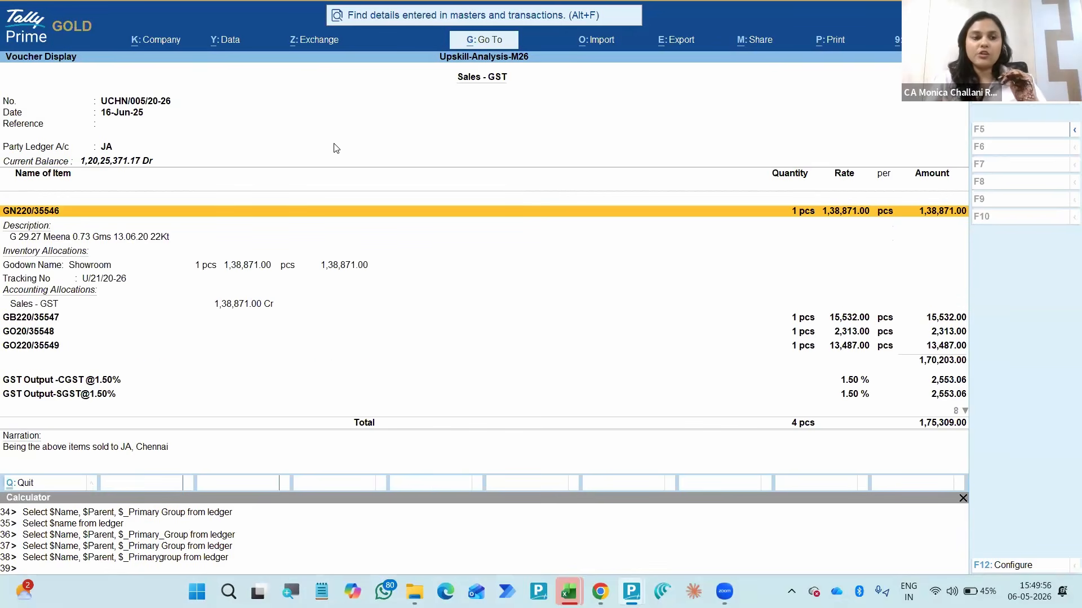
key("shift+Return")
key("Down")
key("Down")
key("Down")
key("Down")
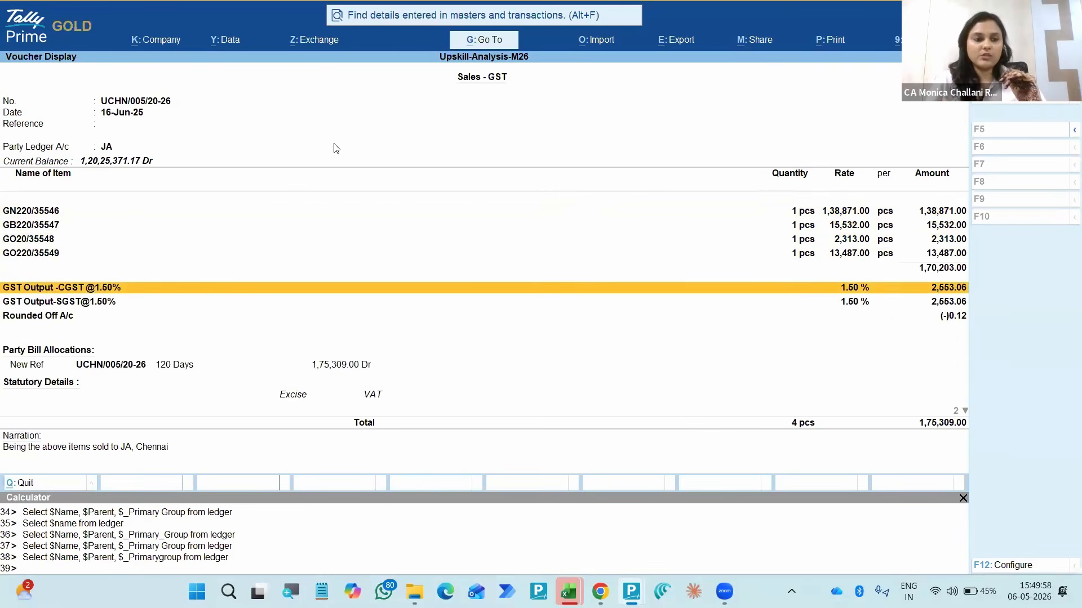
key("Up")
key("Up")
key("Up")
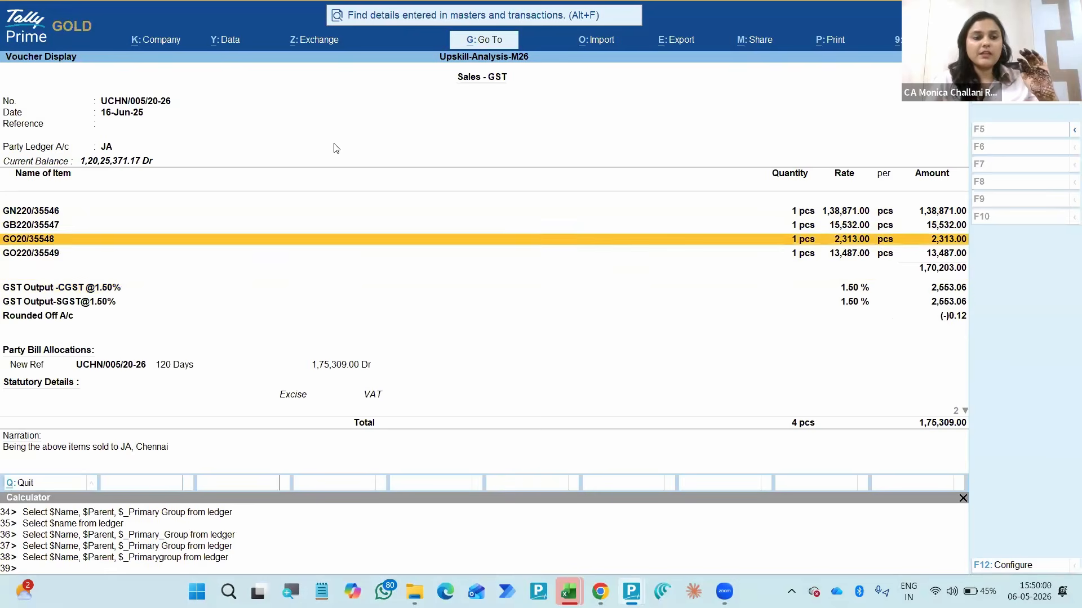
key("Up")
key("shift+Return")
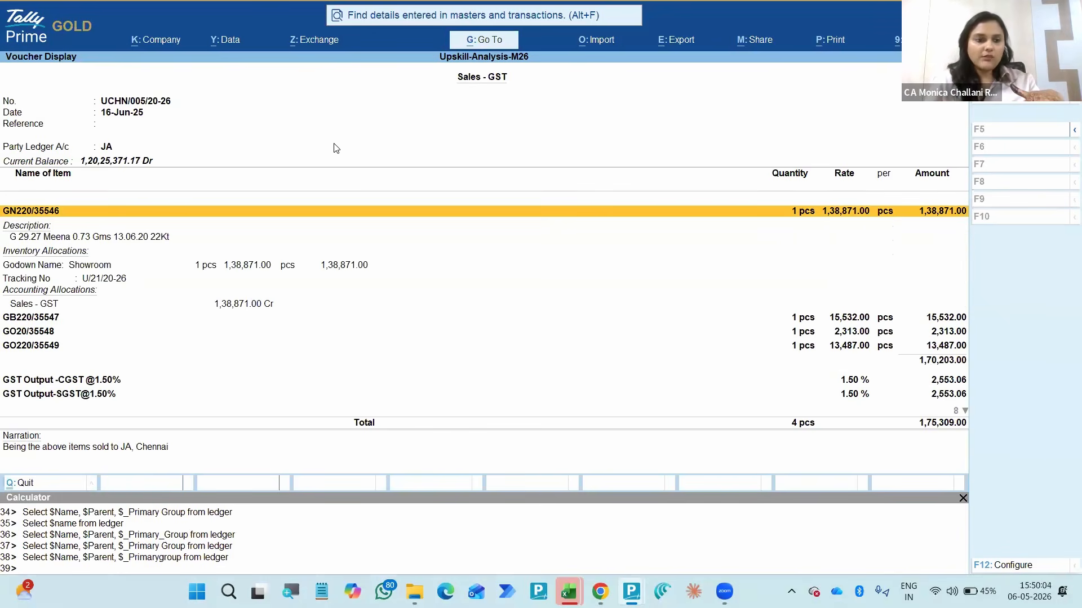
- Examine the description, godown and accounting allocations of item GN220/35546, expanding and collapsing GB220/35547 along the way
key("Down")
key("Down")
key("Up")
key("Up")
key("Down")
key("Down")
key("Down")
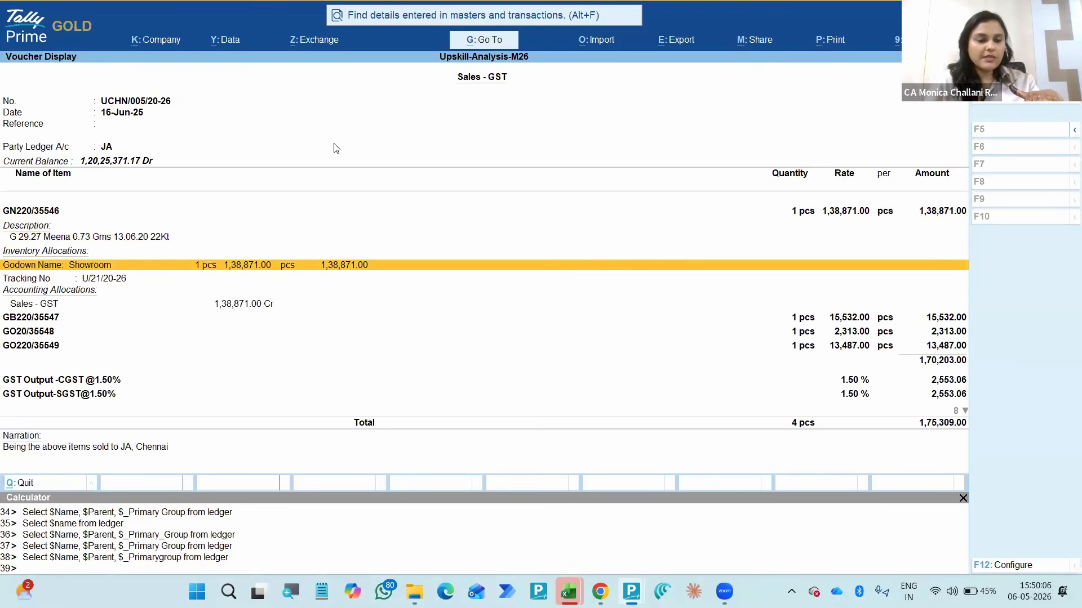
key("Down")
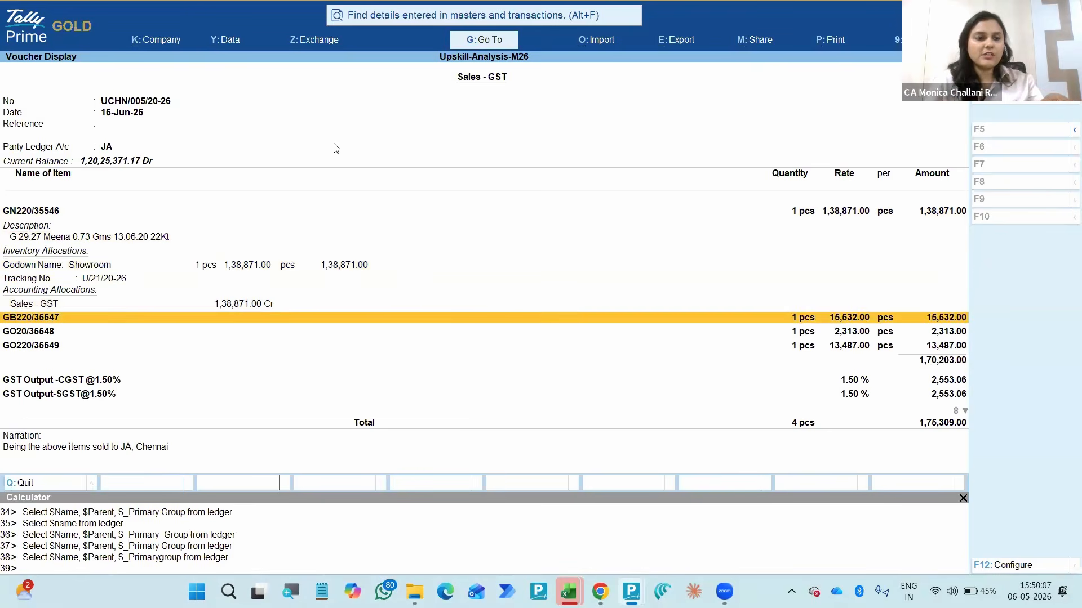
key("Up")
key("Up")
key("Up")
key("Up")
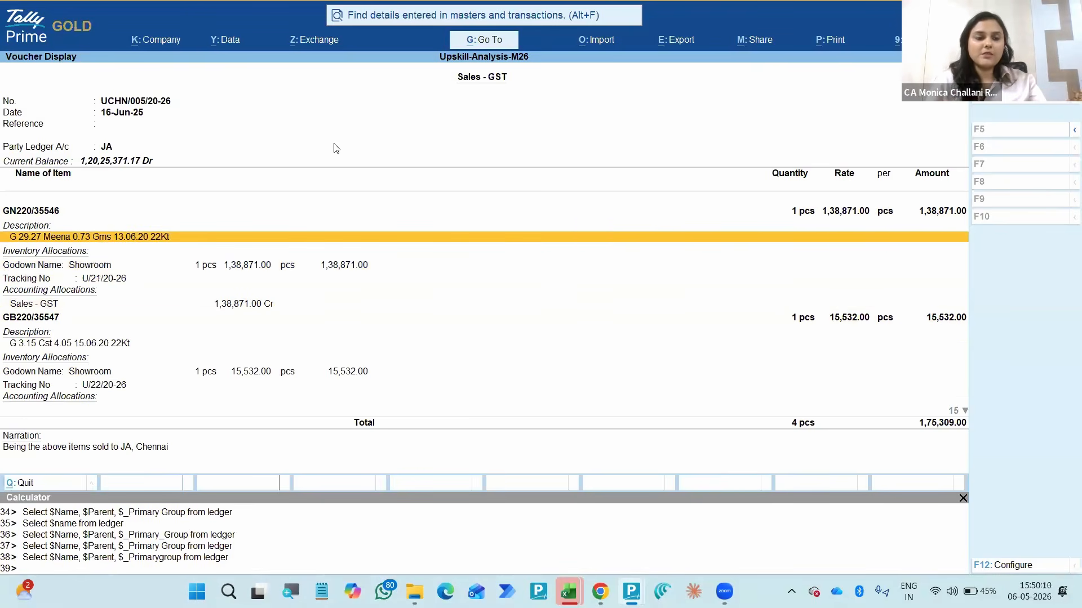
key("Down")
key("Down")
key("Up")
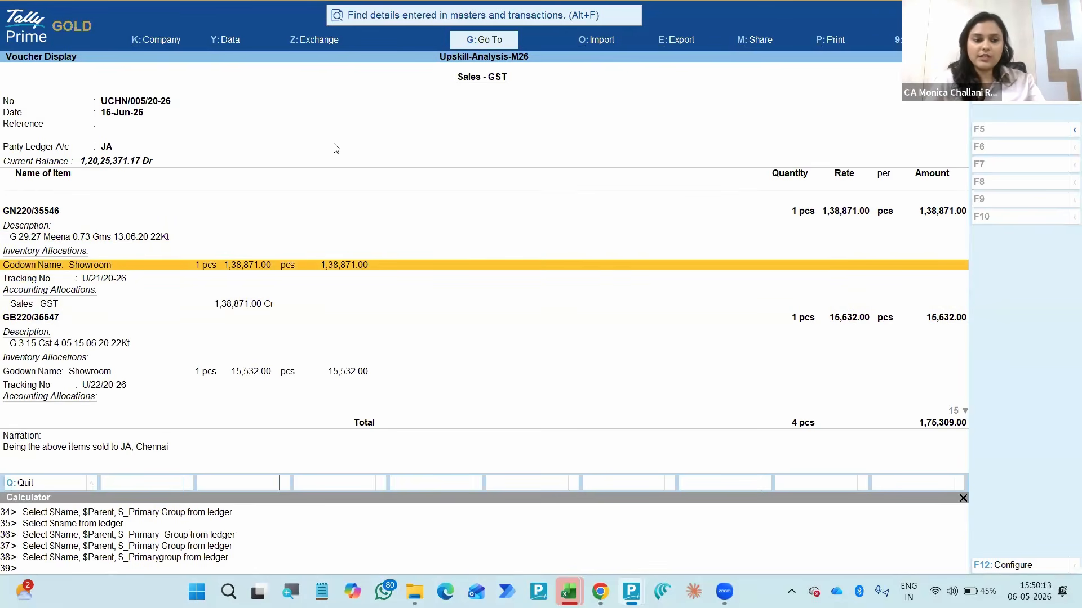
key("Down")
key("Down")
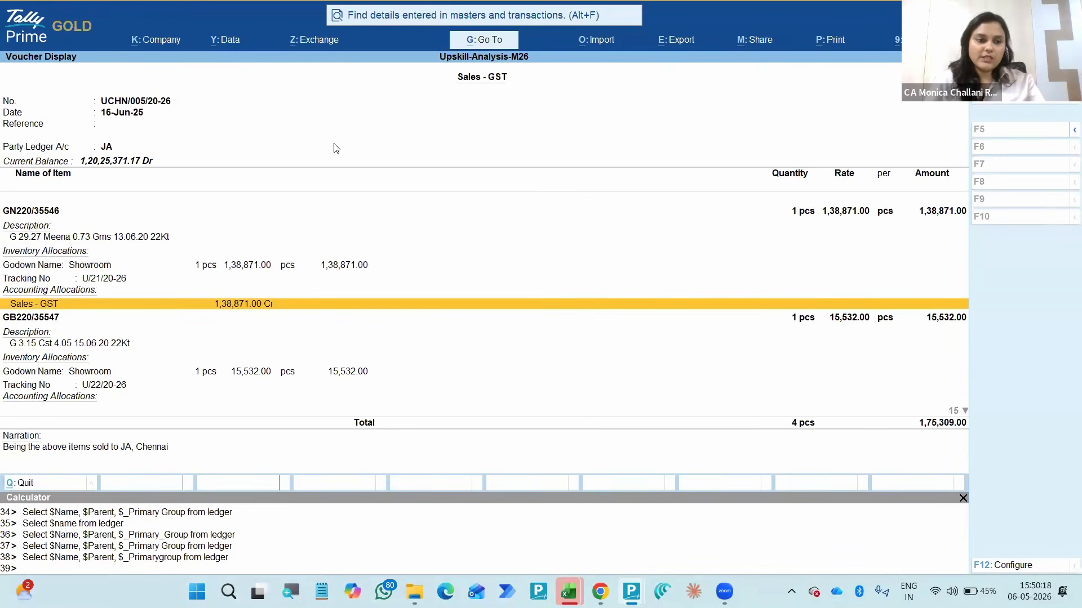
key("Down")
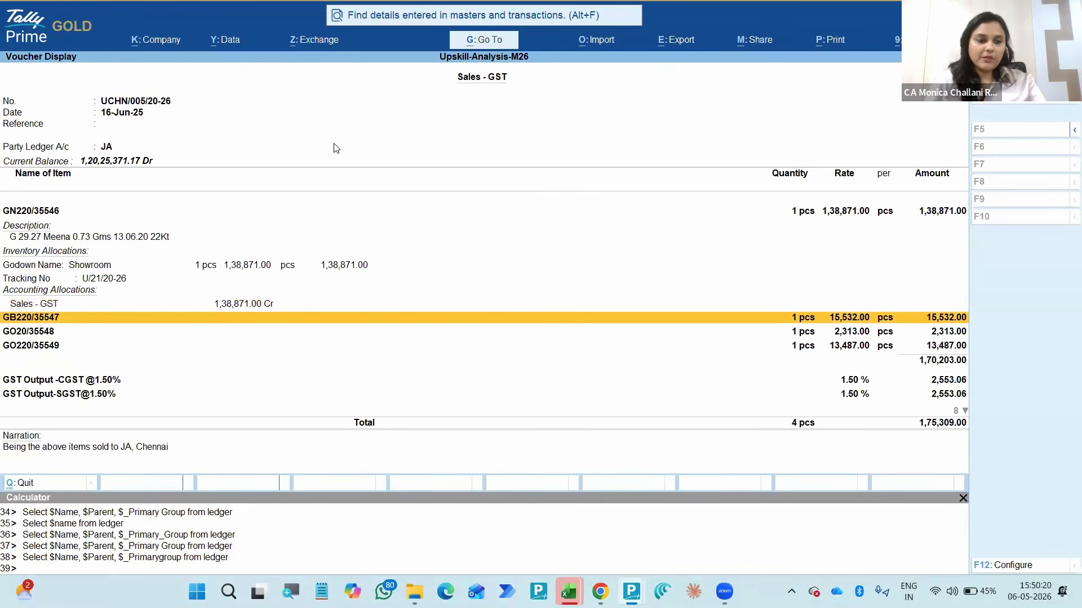
- Expand items GB220/35547 and GO20/35548 and examine their inventory and accounting allocations
key("Down")
key("Up")
key("Down")
key("Down")
key("Down")
key("Down")
key("Down")
key("Down")
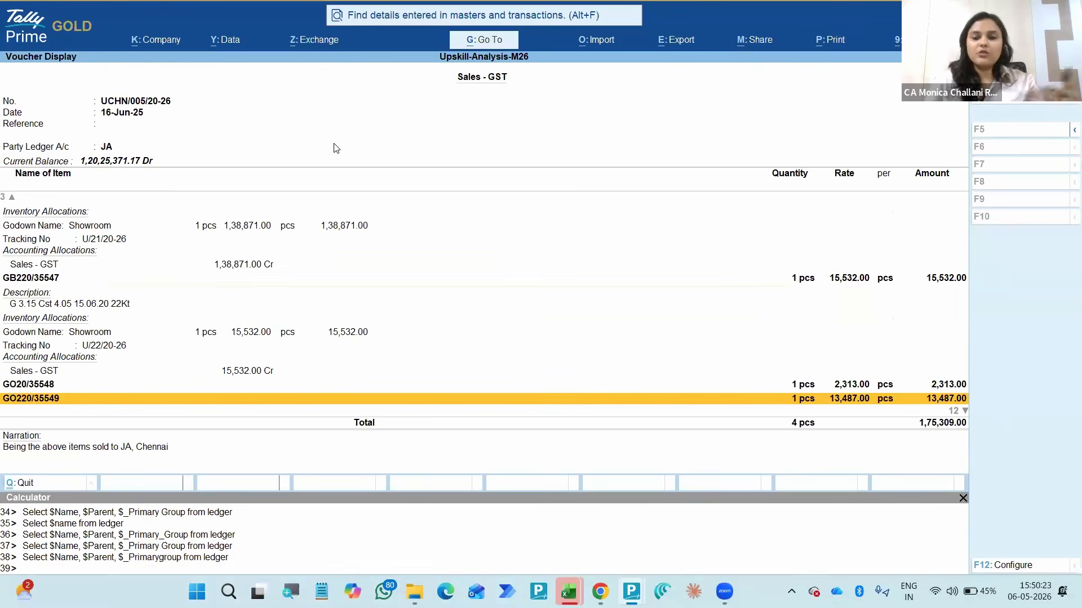
key("Up")
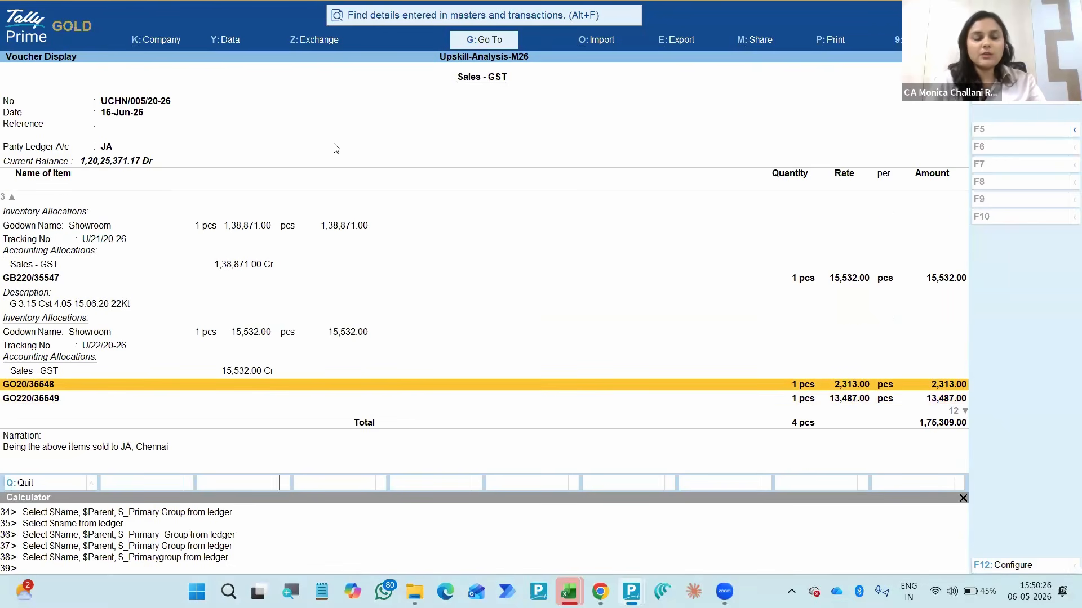
key("Down")
key("Down")
key("Down")
key("Down")
key("Down")
key("Down")
key("Down")
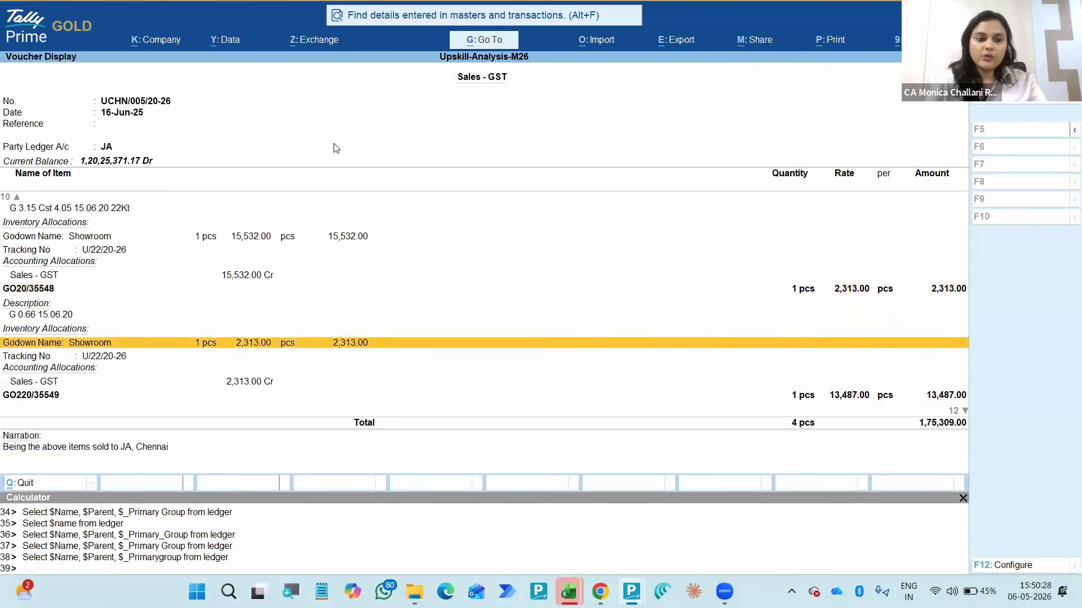
- Review the voucher's GST and round-off lines, party bill allocations and statutory details
key("Up")
key("Down")
key("Down")
key("Down")
key("Down")
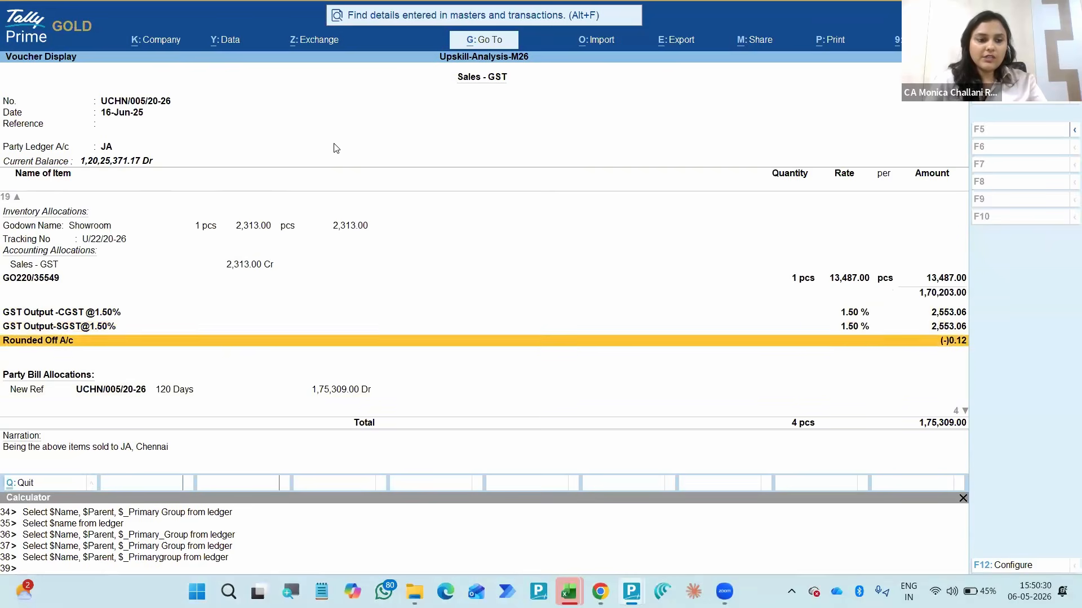
key("Up")
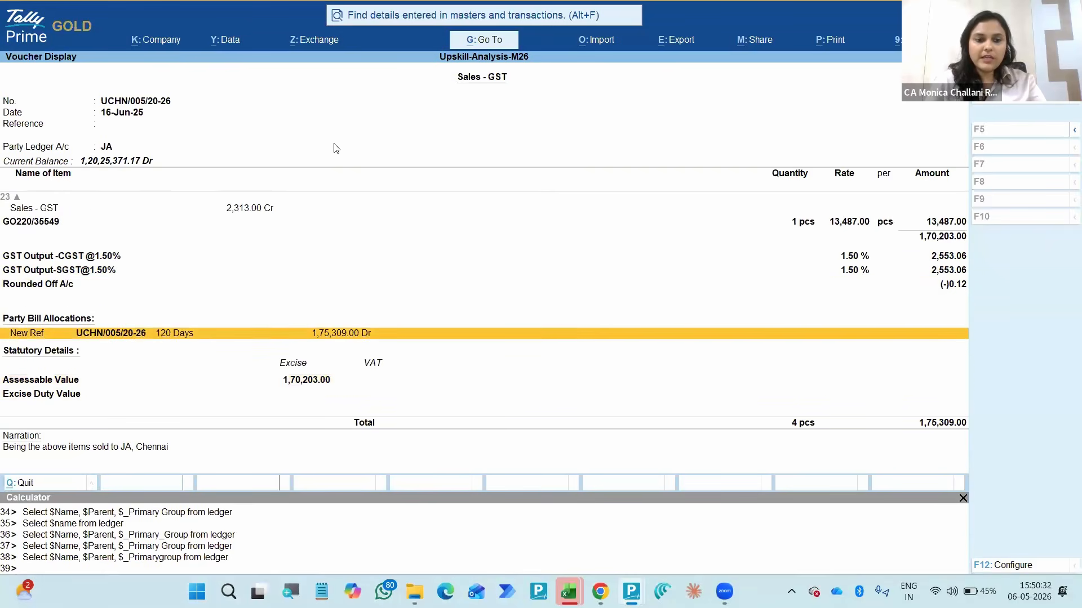
key("Down")
key("Down")
key("Up")
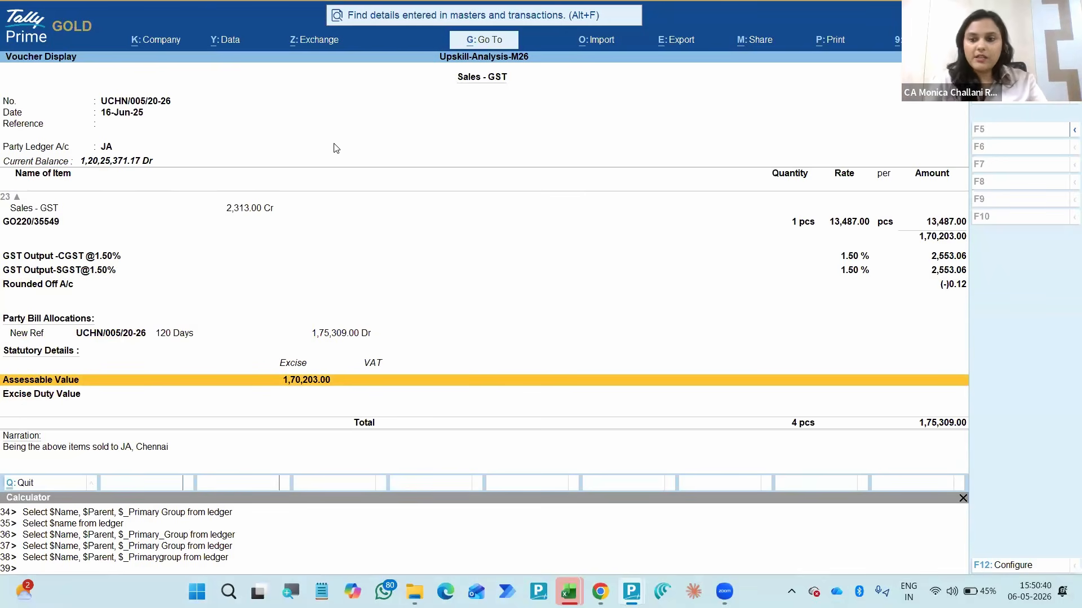
- Return to the Sales - GST register and re-expand the 16-Jun-25 entry with its bill reference and narration
key("Escape")
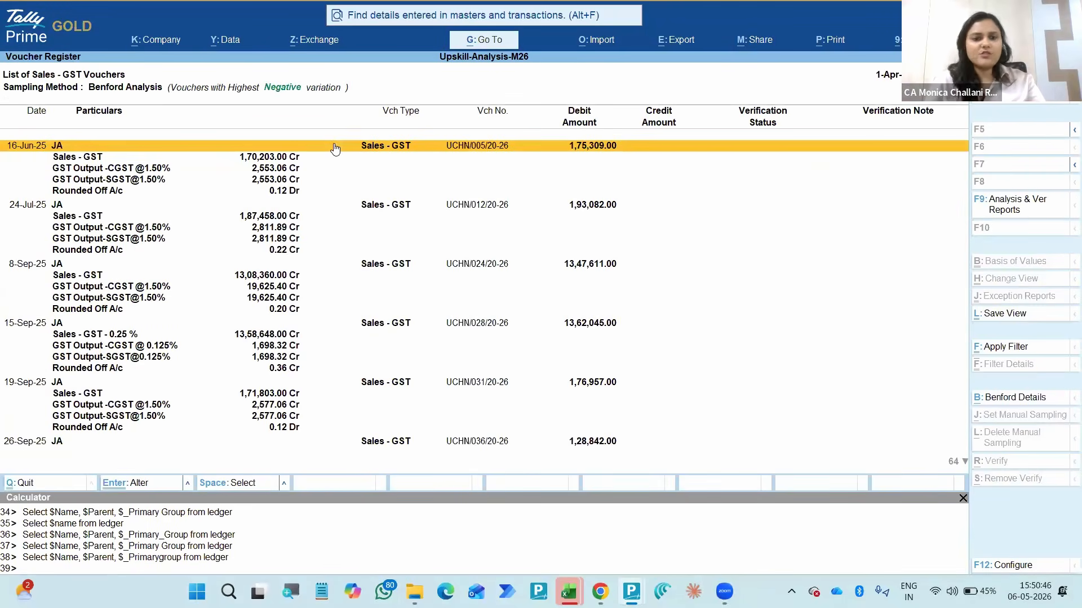
key("shift+Return")
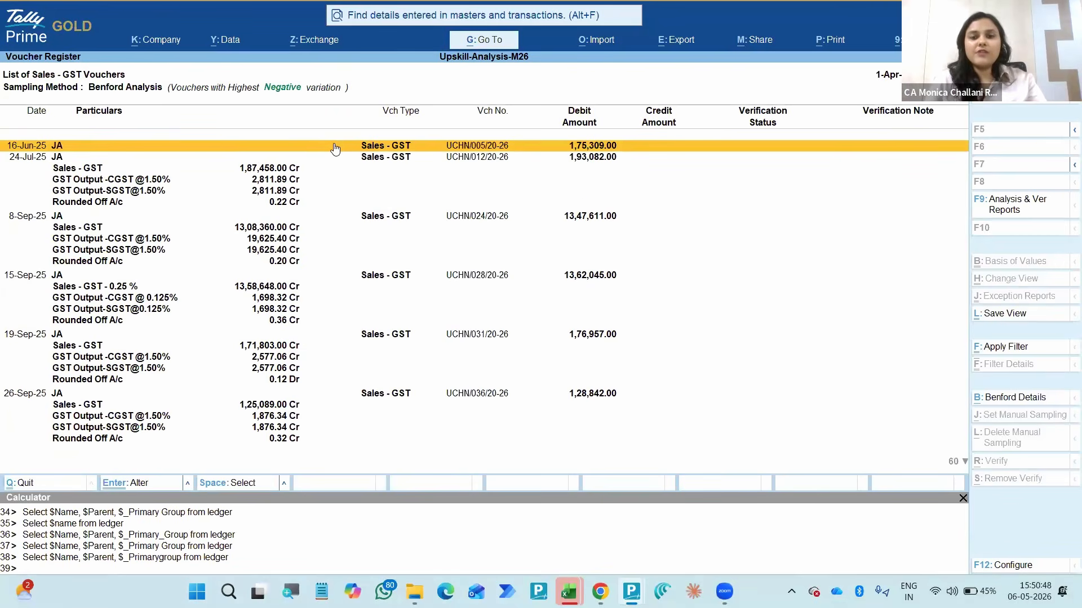
key("shift+Return")
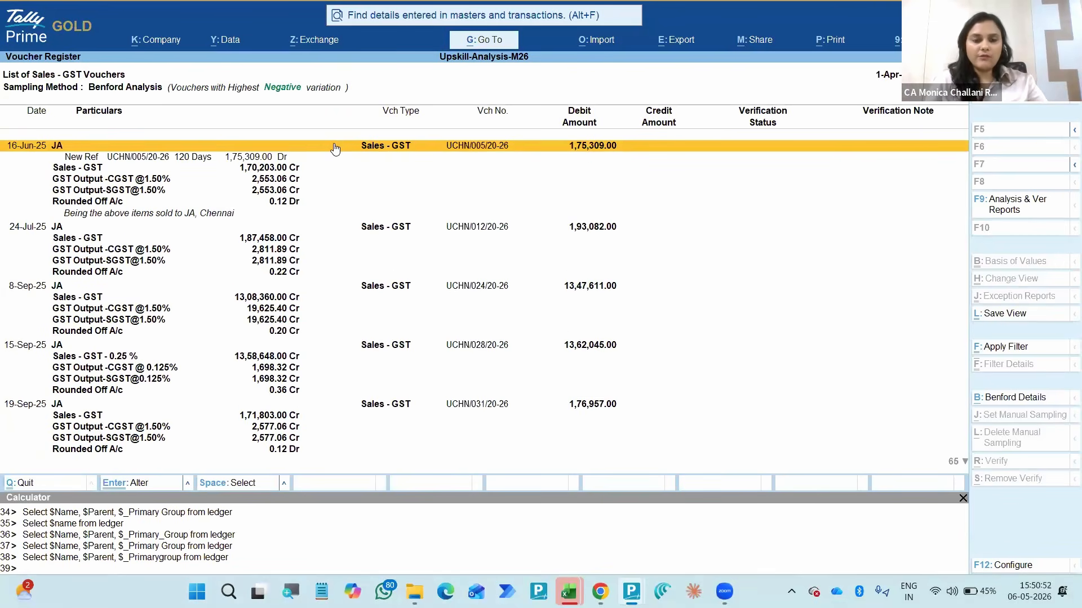
- Reopen the 16-Jun-25 voucher in display mode, show all details at once and go to item GB220/35547
key("alt+Return")
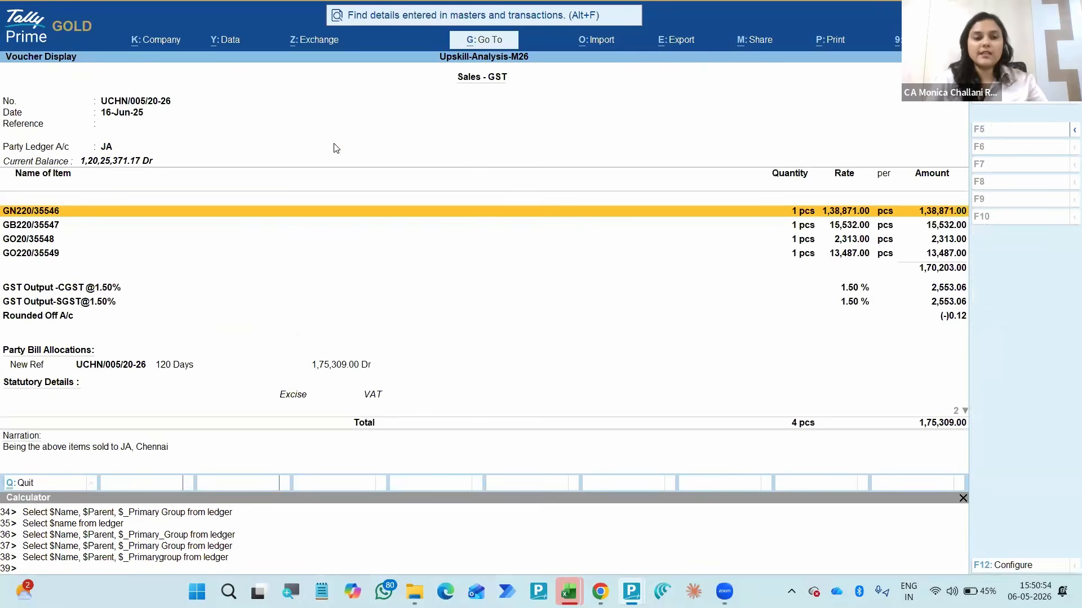
key("alt+F5")
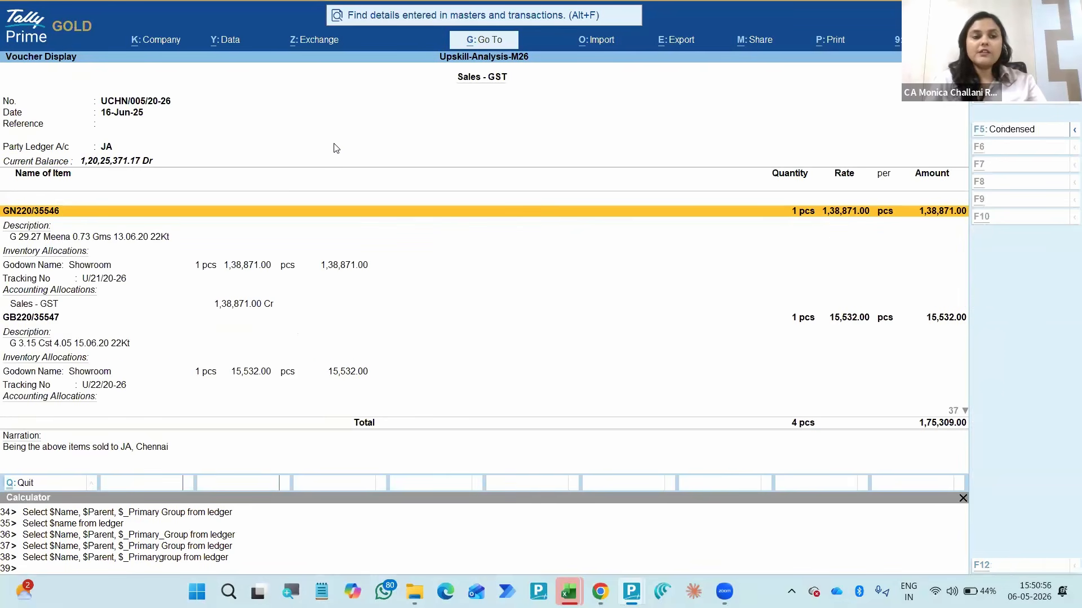
key("Down")
key("Down")
key("Down")
key("Down")
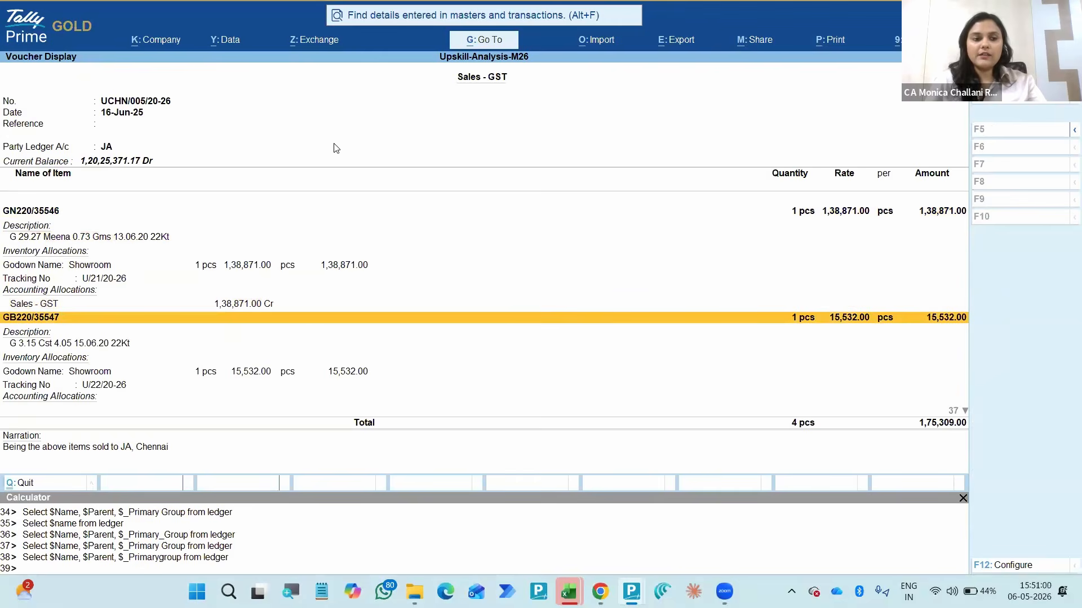
- Review the item descriptions and allocations from GN220/35546 to GO20/35548, and return to the Verification of Vouchers list
key("Down")
key("Down")
key("Down")
key("Down")
key("Down")
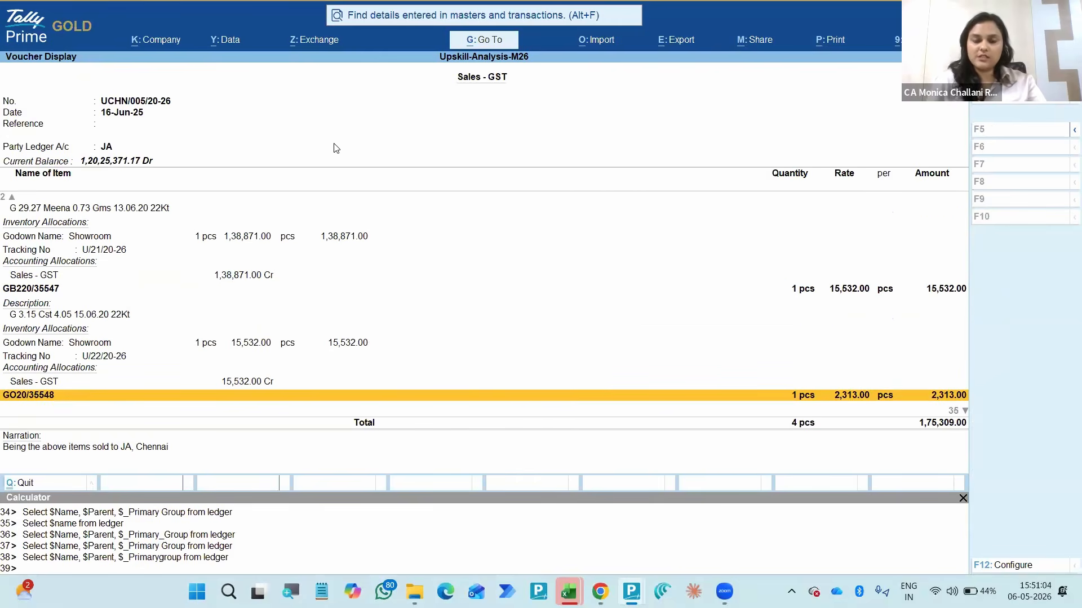
key("Up")
key("Up")
key("Up")
key("Up")
key("Up")
key("Up")
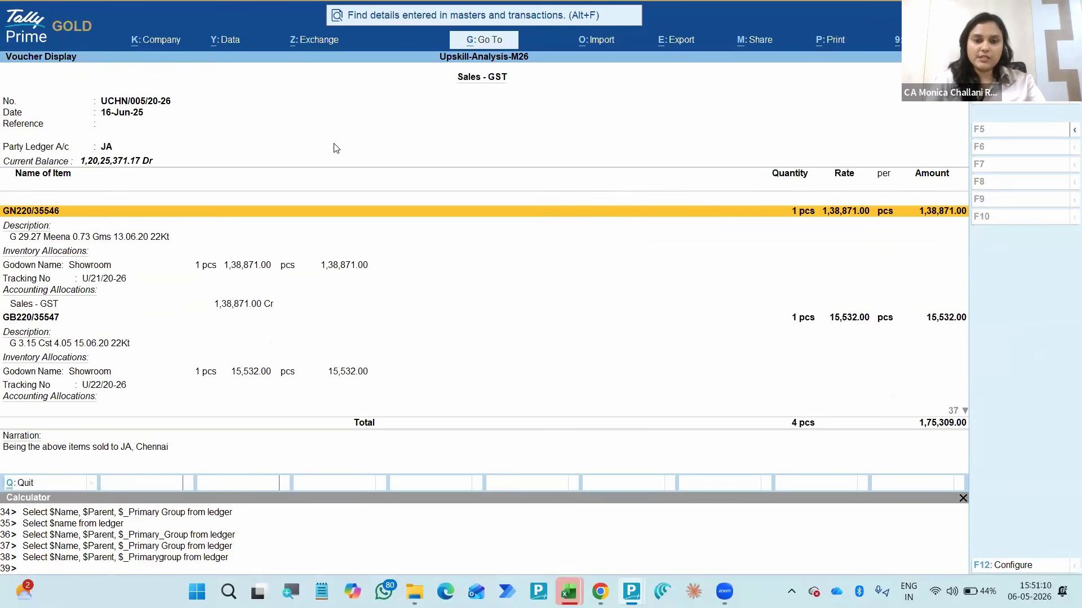
key("Down")
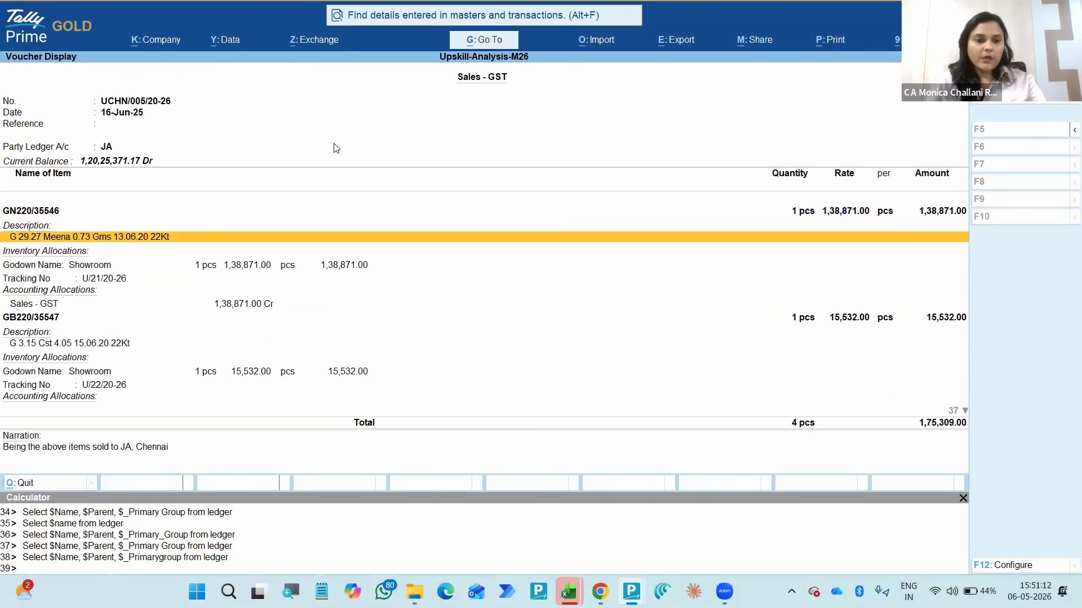
key("Down")
key("Escape")
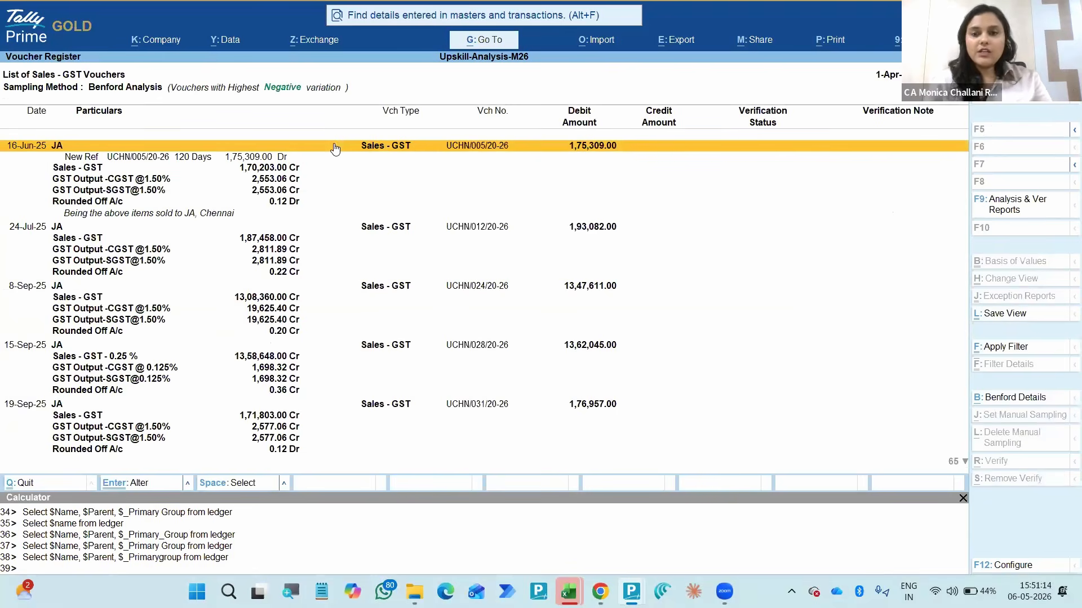
key("Escape")
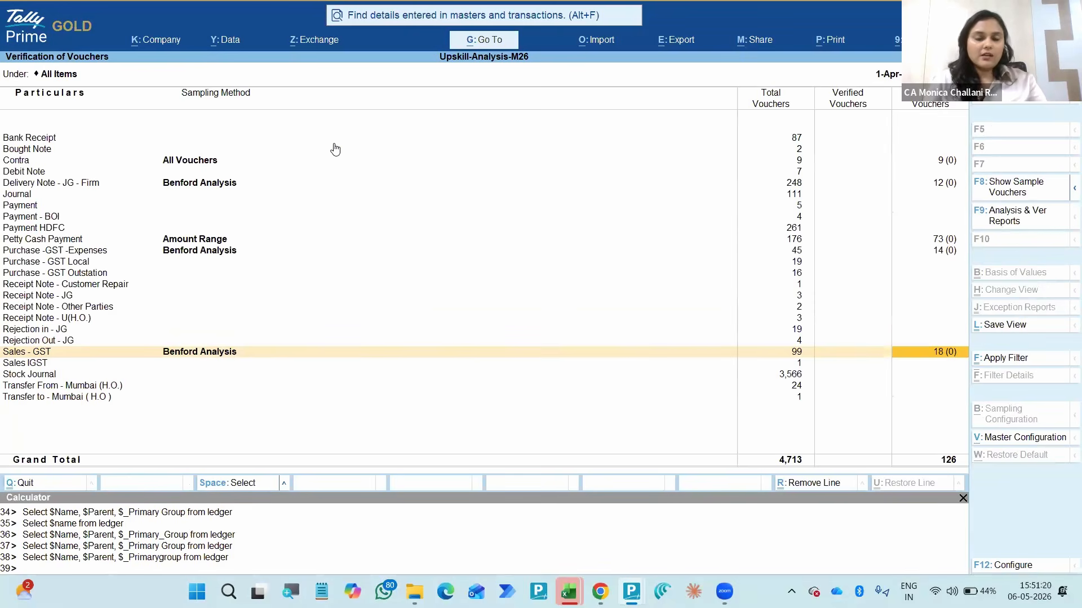
- Check the Benford Analysis entry of Delivery Note - JG - Firm and return to the Display More Reports menu
left_click(520, 198)
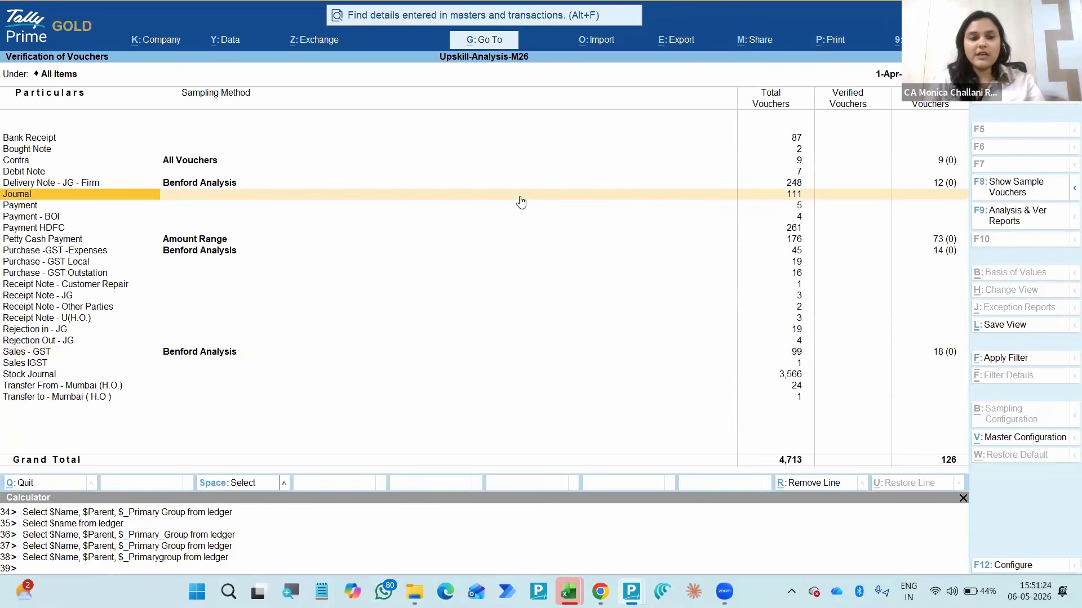
key("Up")
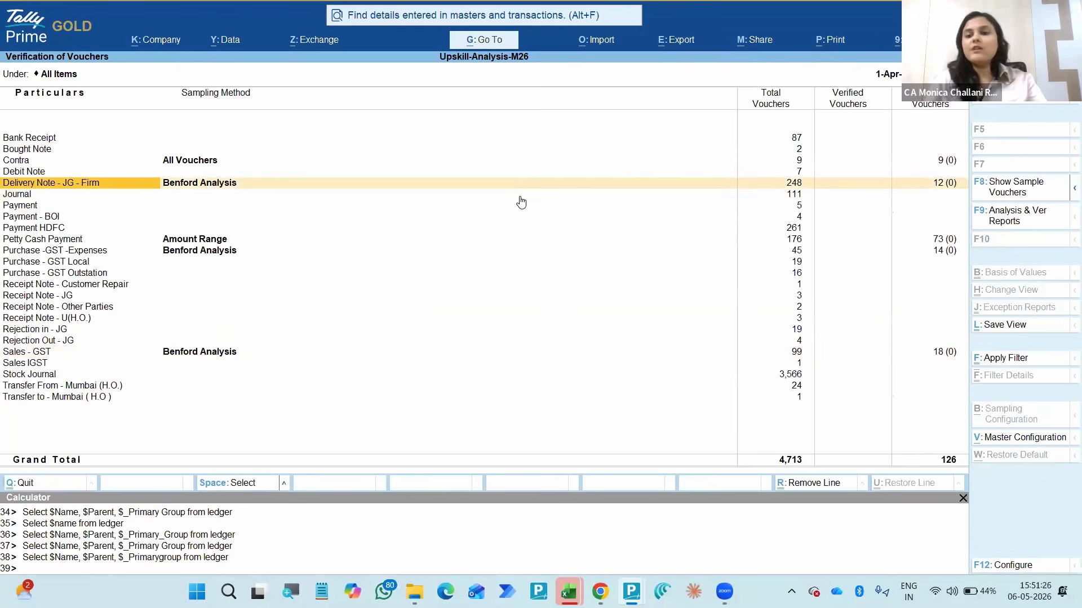
key("Right")
key("Return")
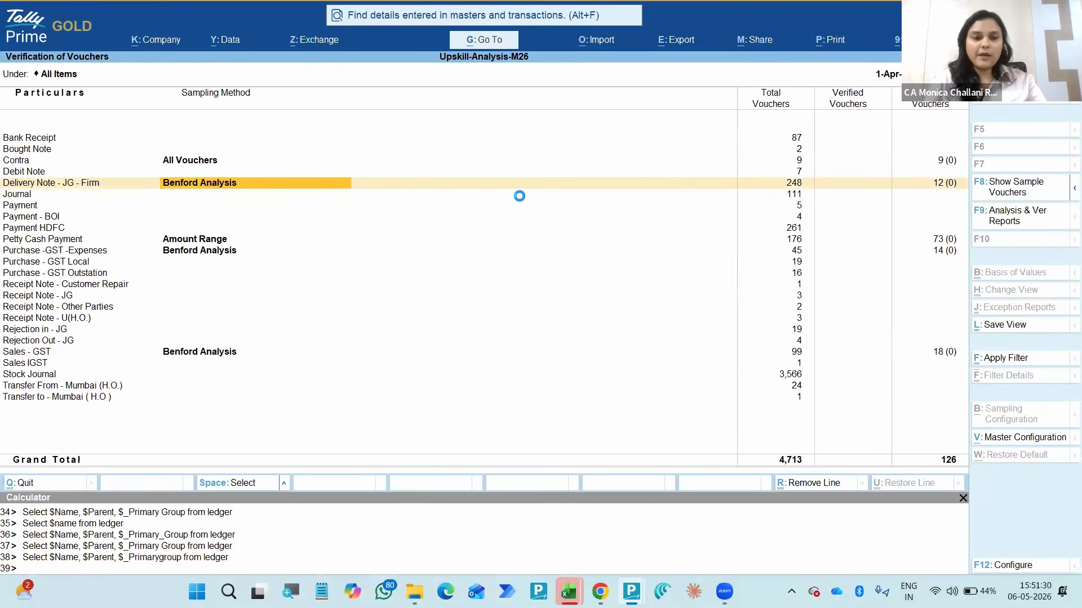
key("Escape")
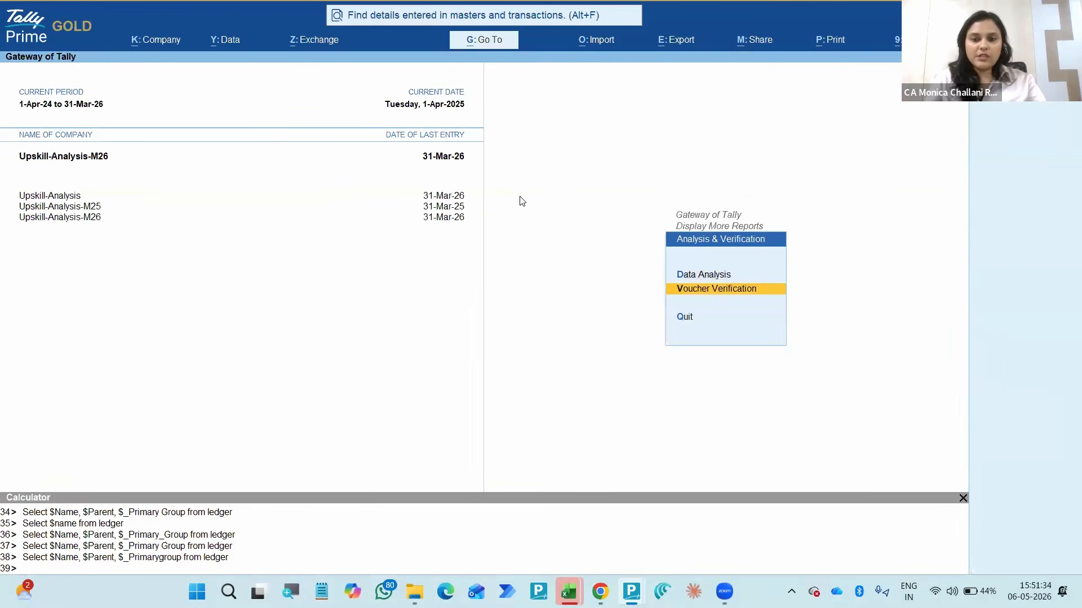
key("Escape")
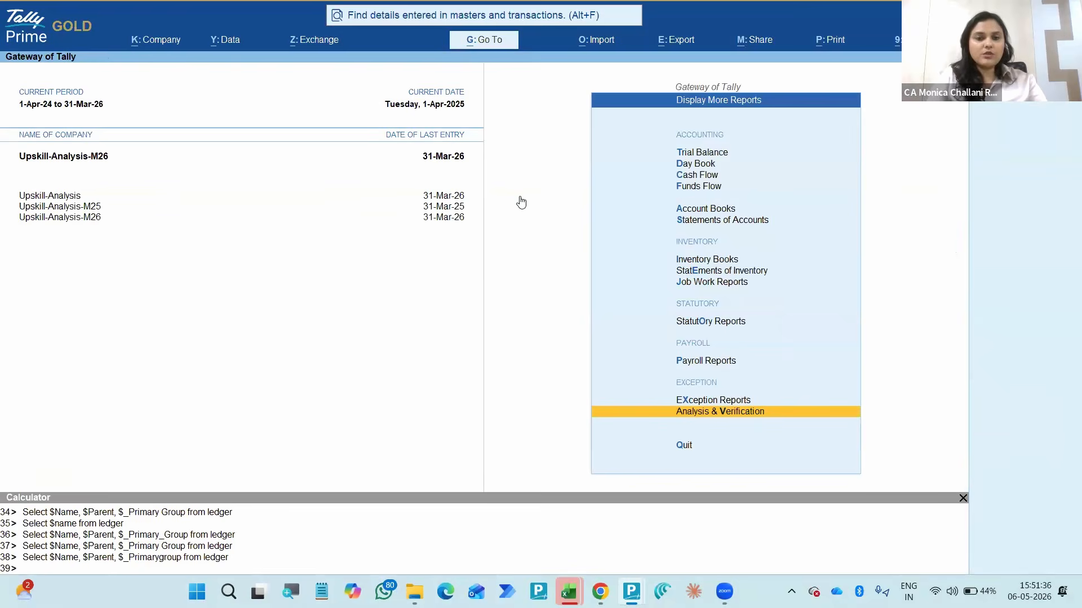
- Find the Voucher Verification report by searching for "voucher v" and open its Verification of Vouchers list
key("alt+g")
type("Vo")
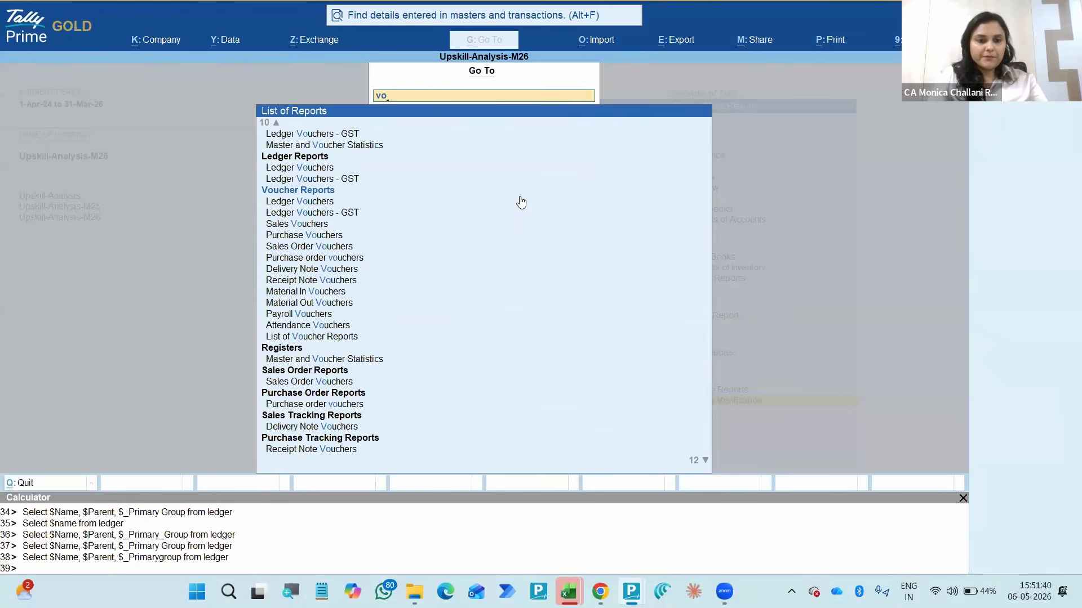
type("ucher v")
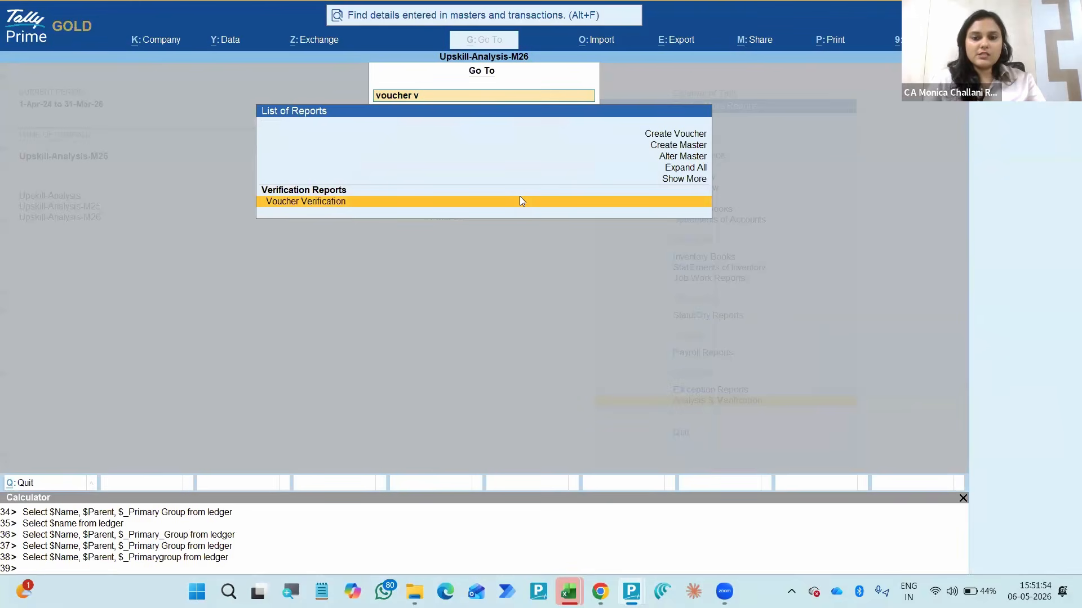
key("Return")
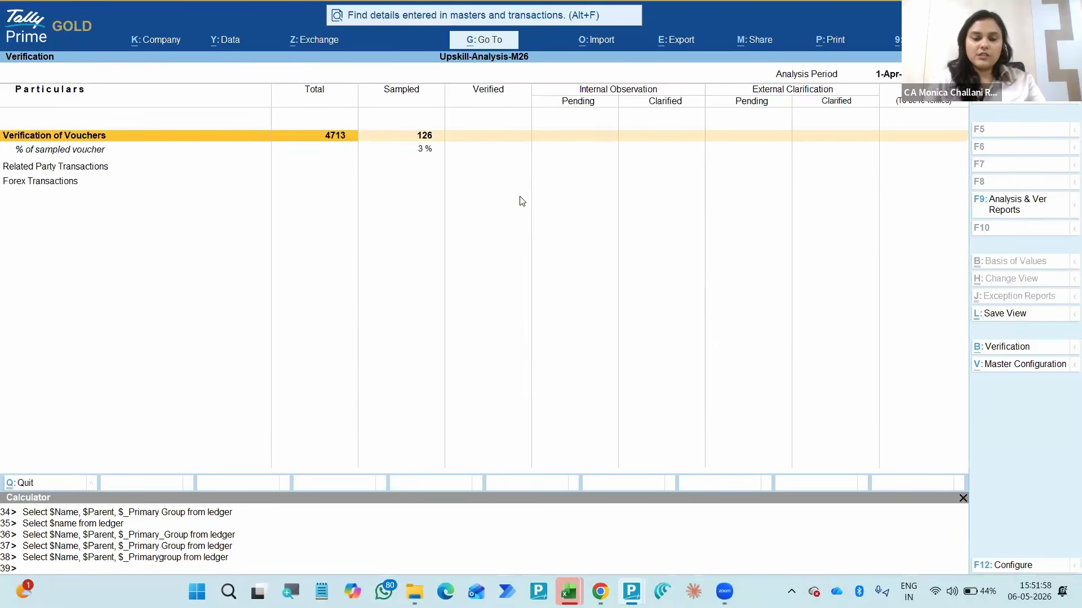
key("Return")
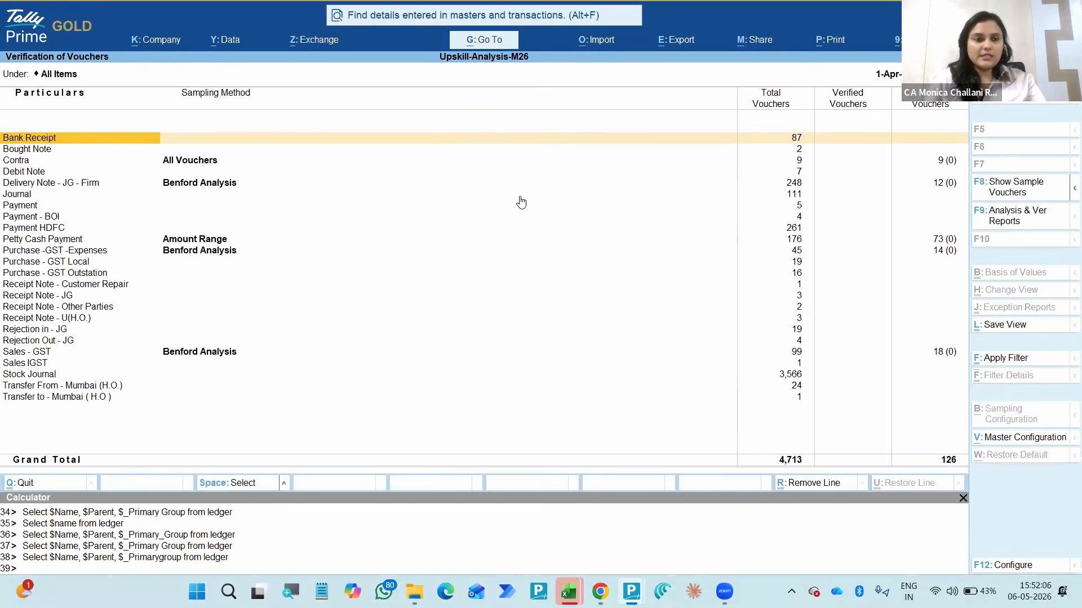
- Mark the Contra voucher type and view the available sampling methods in Sampling Configuration without applying one
key("Down")
key("Down")
key("space")
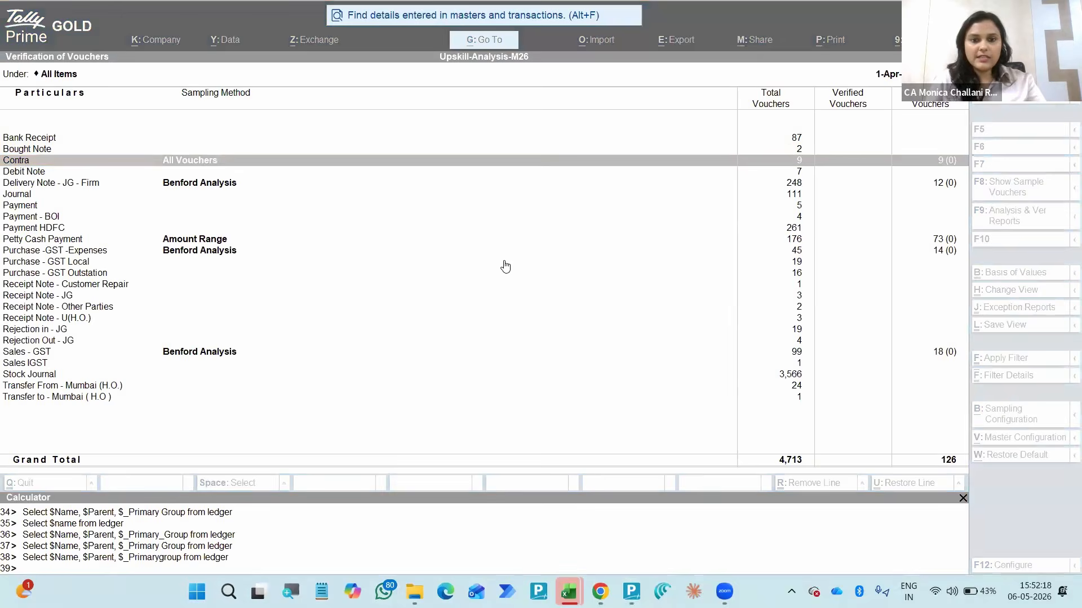
left_click(505, 263)
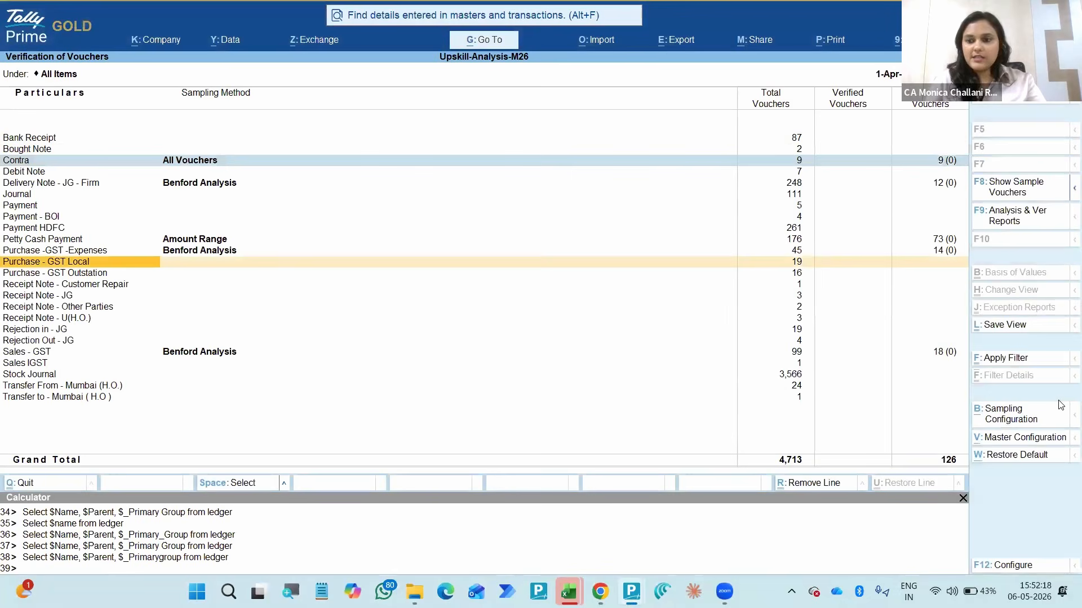
left_click(1017, 414)
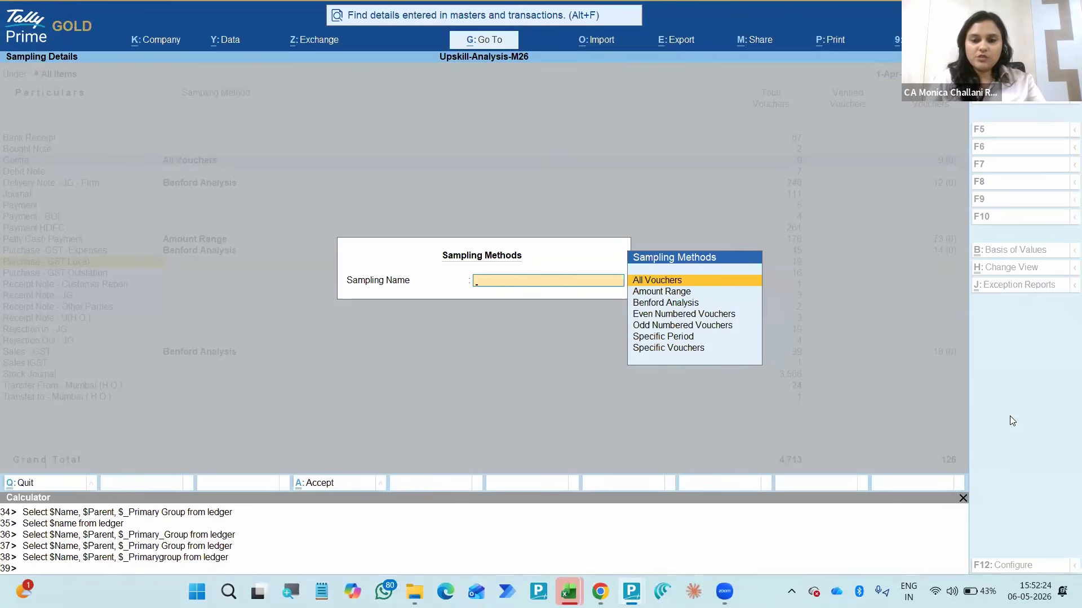
key("Down")
key("Down")
key("Down")
key("Down")
key("Escape")
- Review the Sampling Methods master configuration for all voucher types and return to the Verification of Vouchers list
key("Down")
key("Down")
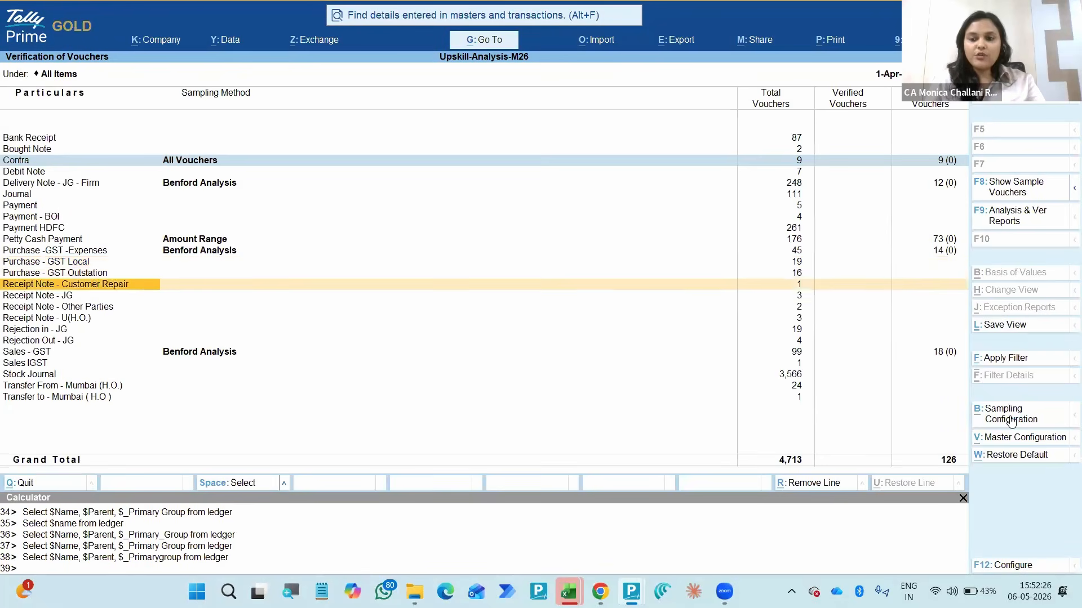
key("Down")
key("Up")
key("Up")
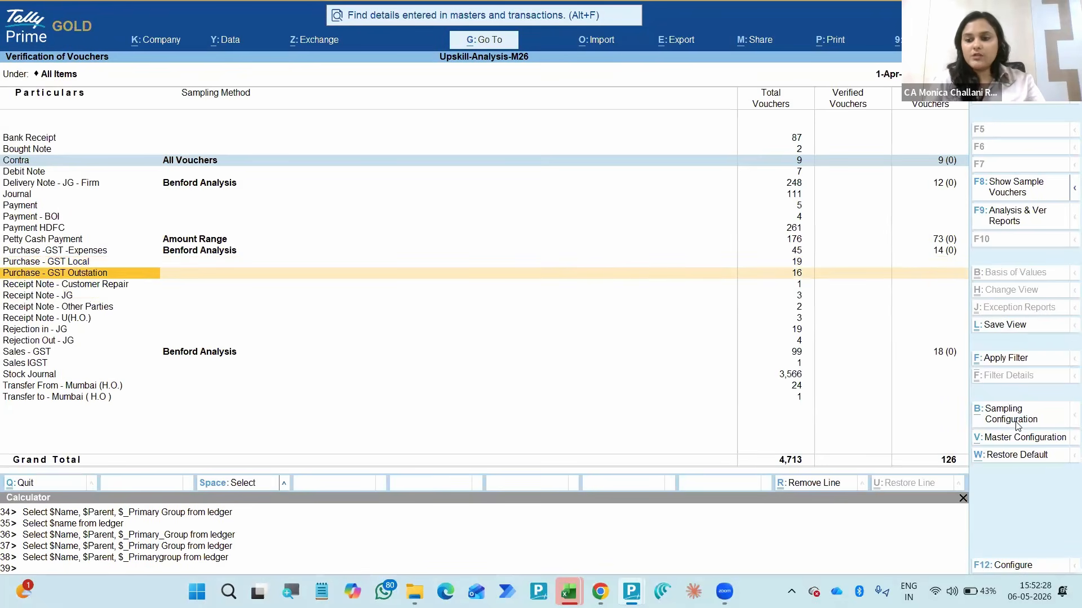
left_click(1005, 438)
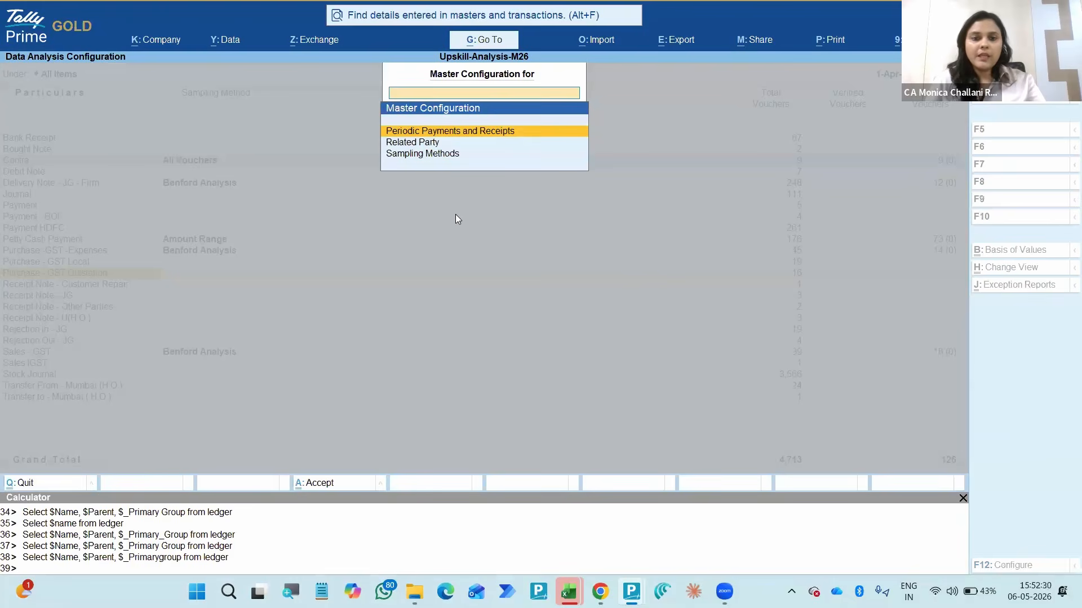
key("Down")
key("Down")
key("Return")
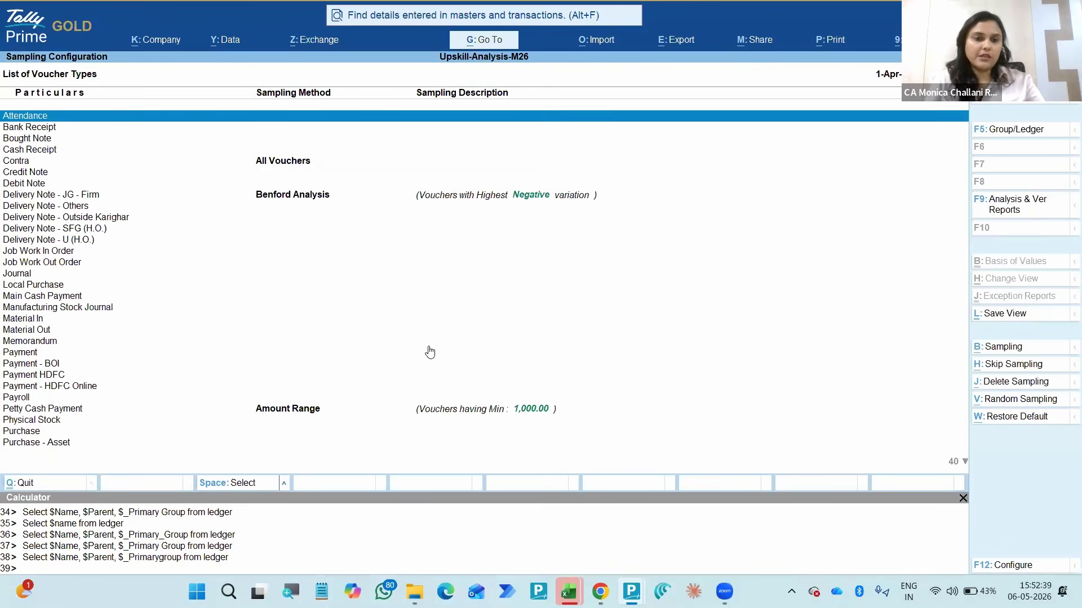
key("space")
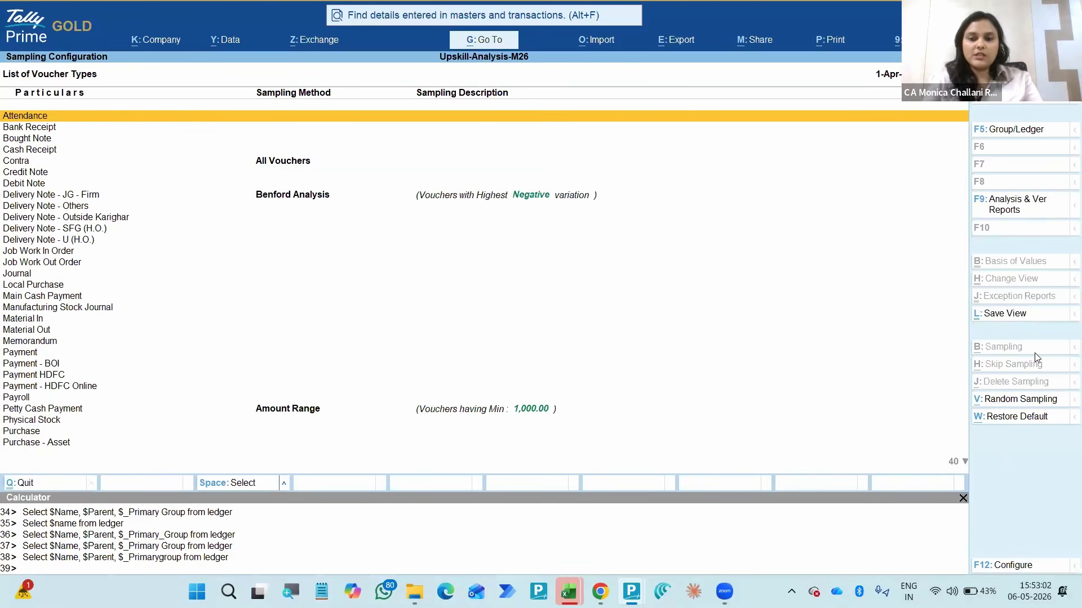
key("Escape")
key("Escape")
key("Escape")
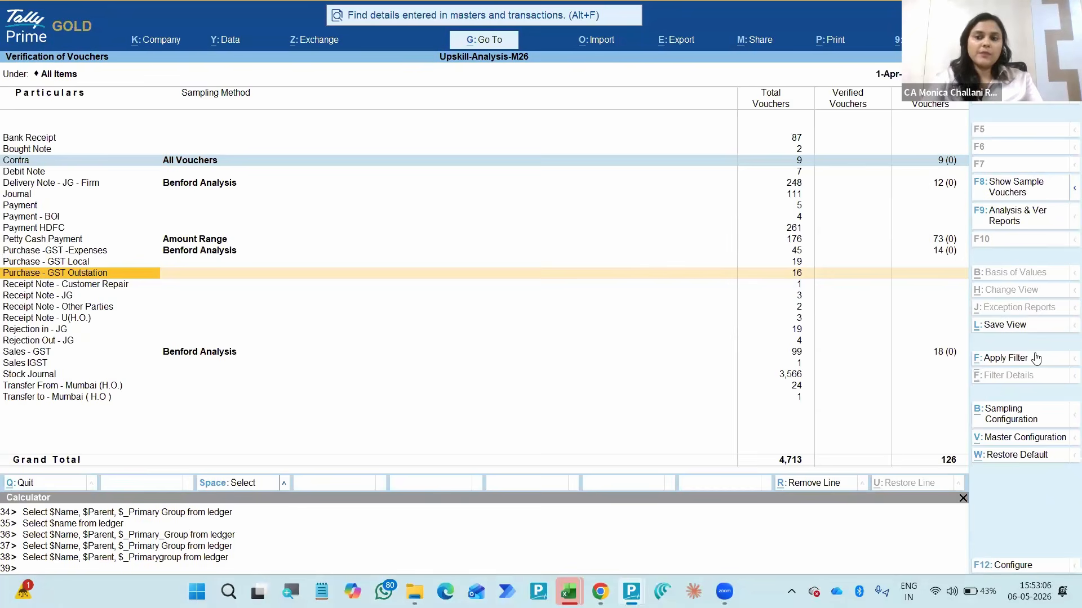
- Check the verified and sampled voucher columns for Purchase - GST Outstation and return to the Verification summary
key("Right")
key("Right")
key("Right")
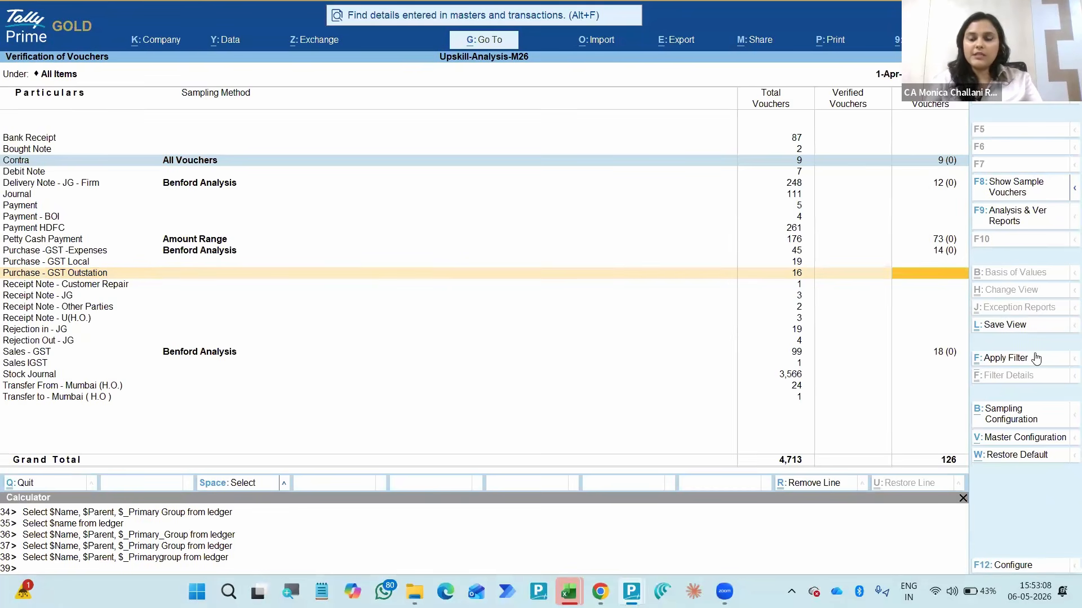
key("Left")
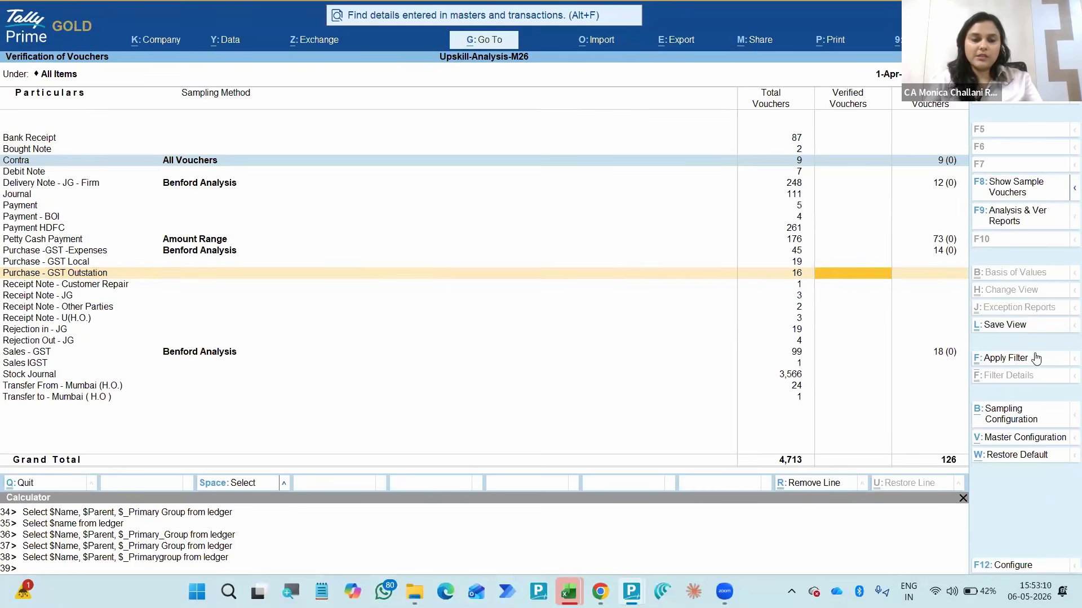
key("Escape")
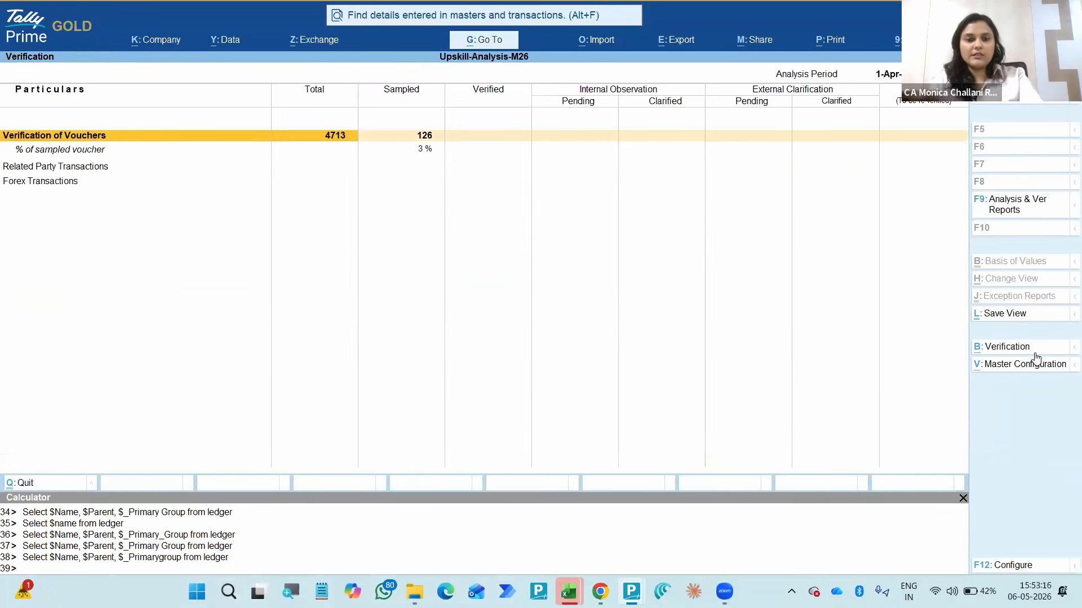
- Reopen the Verification of Vouchers list and compare the voucher count columns for Bank Receipt, Bought Note and Contra
key("Return")
key("Right")
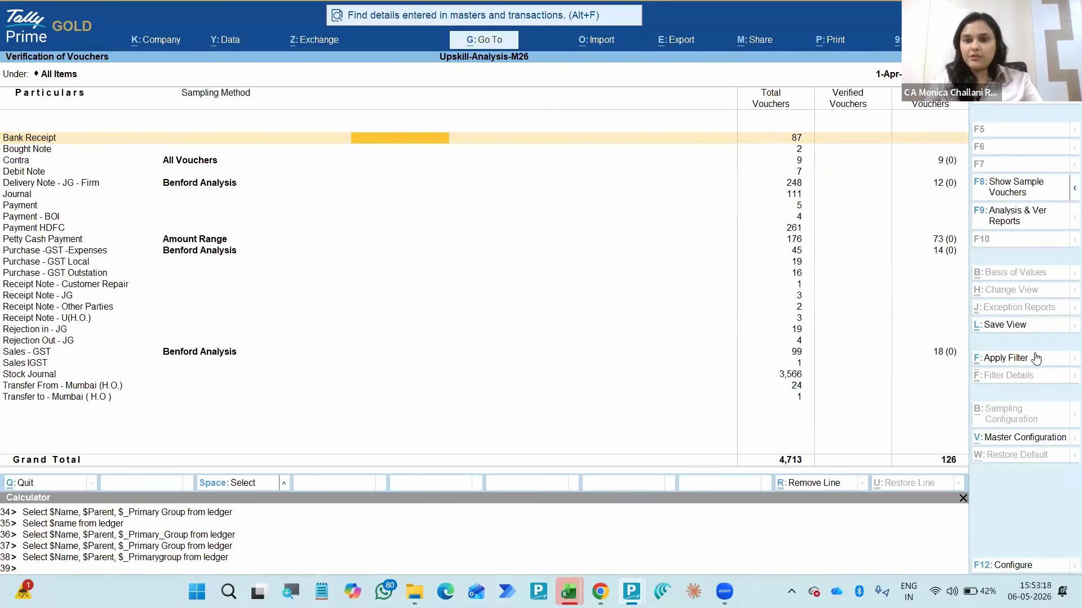
key("Right")
key("Right")
key("Right")
key("Left")
key("Left")
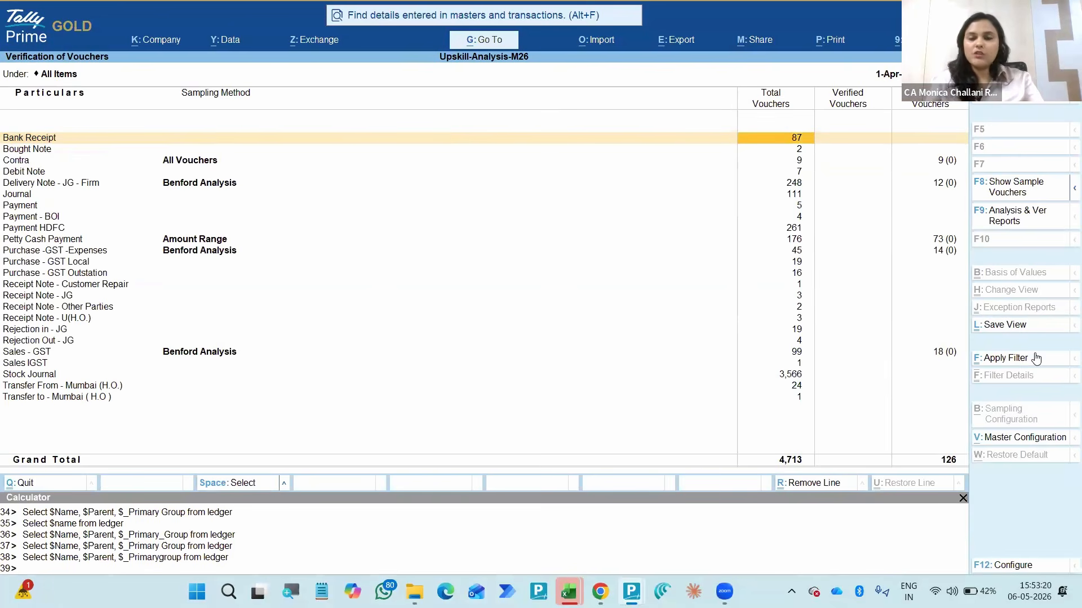
key("Right")
key("Right")
key("Down")
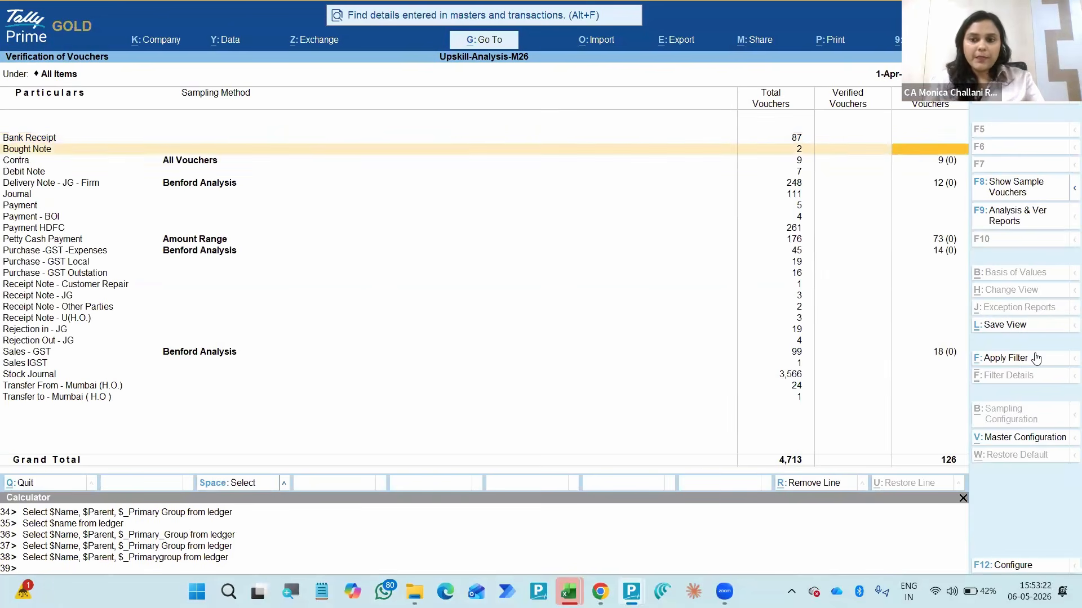
key("Down")
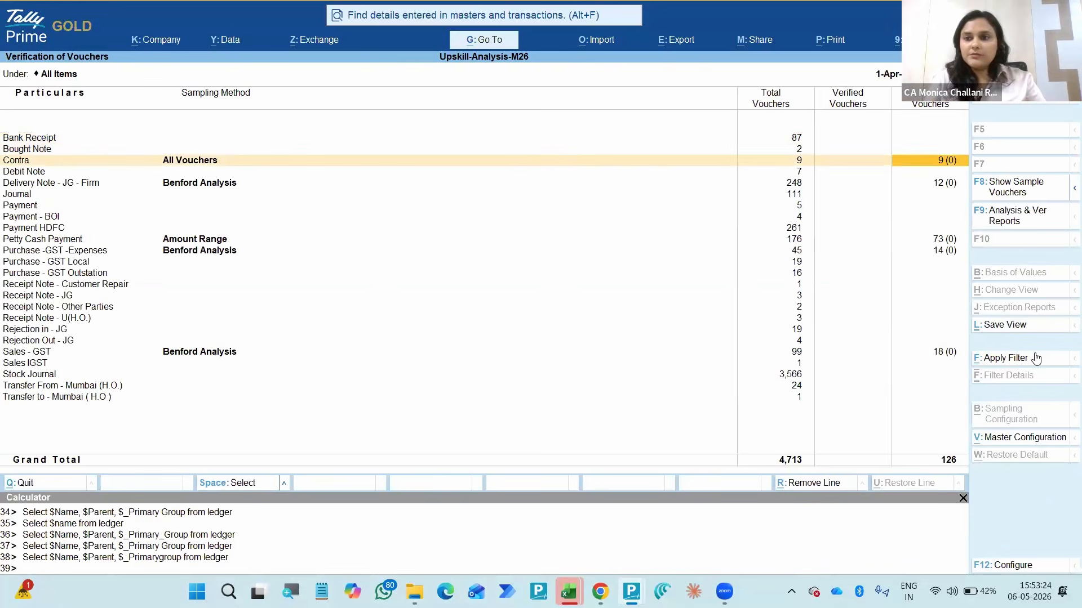
- Mark Delivery Note - JG - Firm and view the sampling methods offered for it without changing its Benford Analysis sampling
left_click(787, 198)
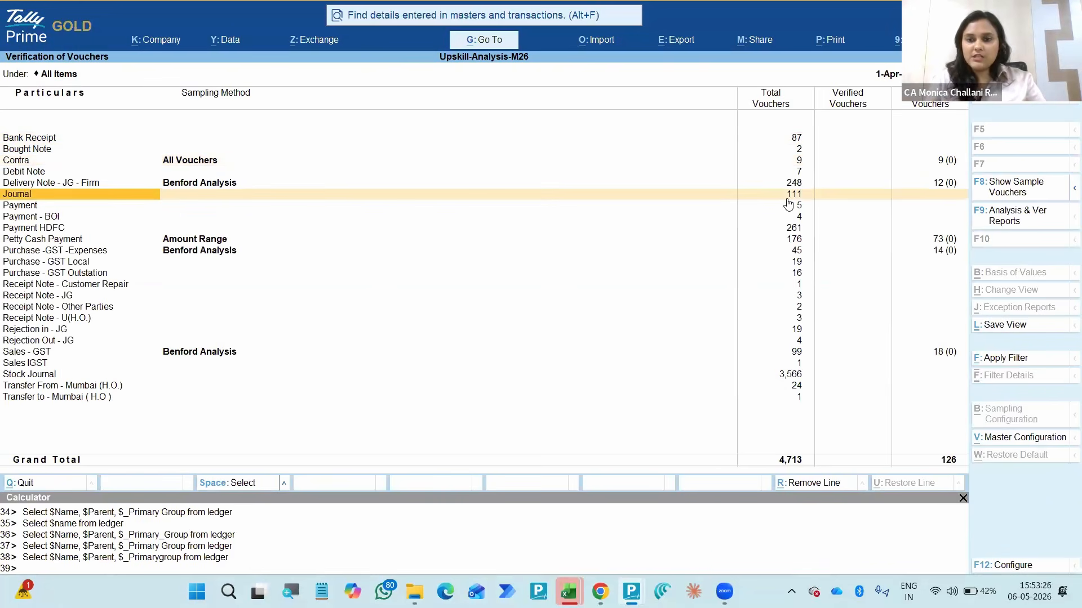
key("Right")
key("Right")
key("Right")
key("Right")
key("Left")
key("Left")
key("Left")
key("Up")
key("space")
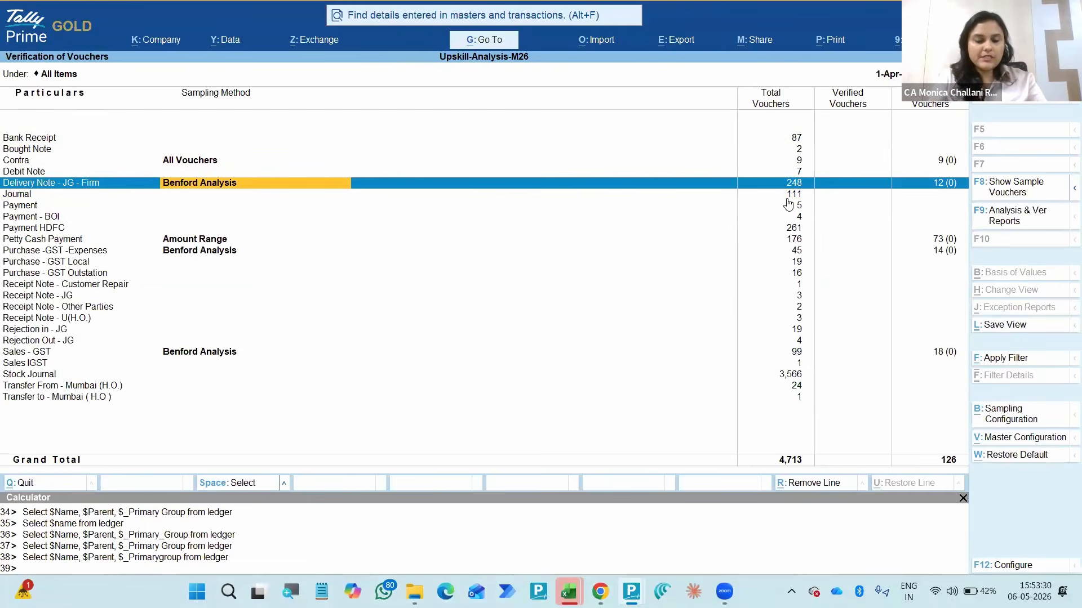
key("Return")
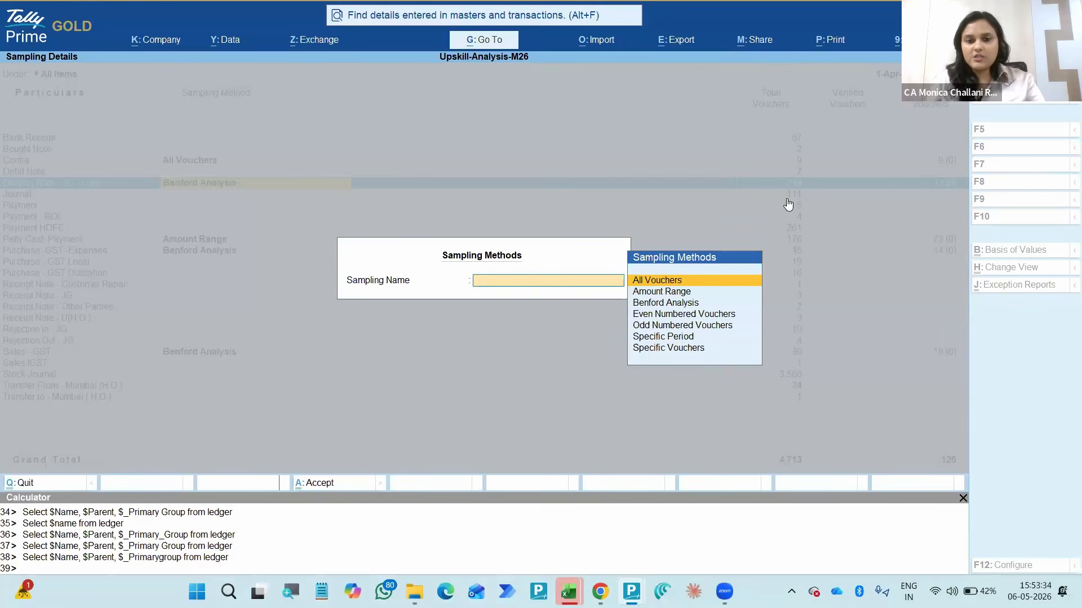
key("Escape")
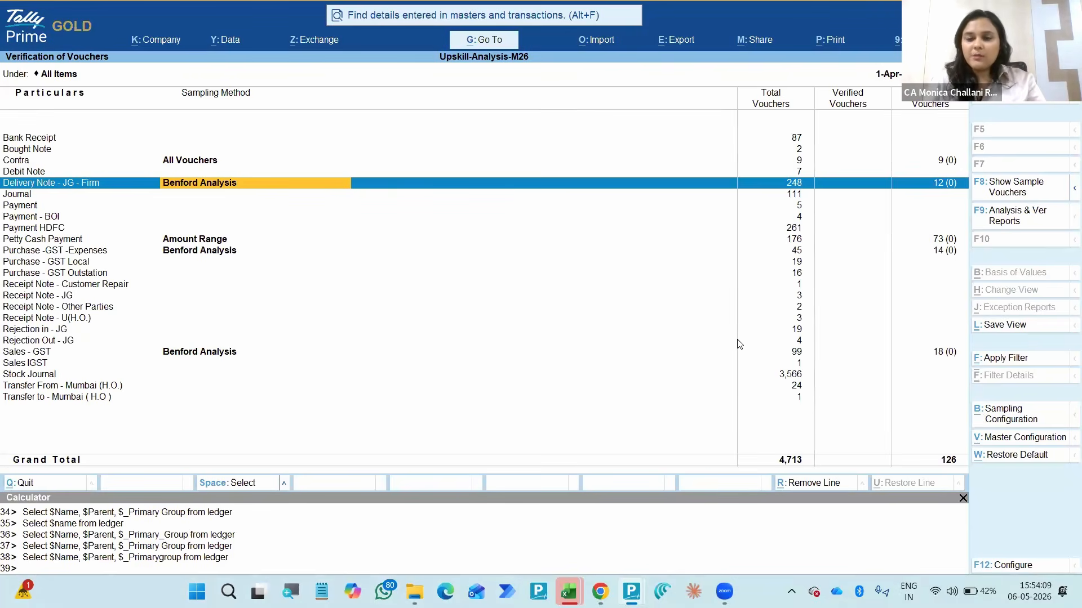
left_click(713, 299)
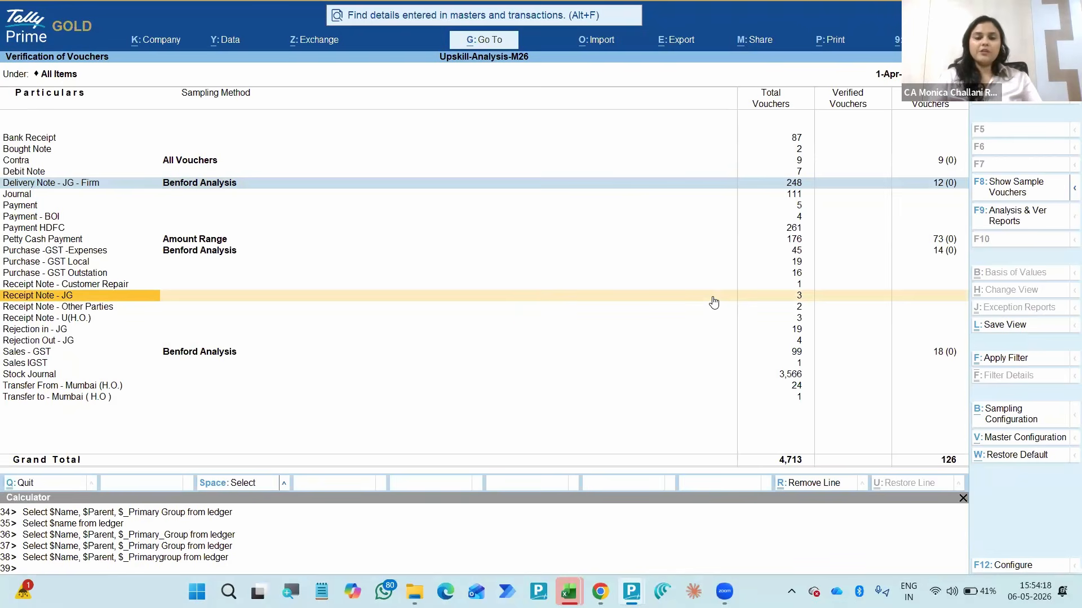
- Check the sampled vouchers column for Purchase - GST Outstation and view which master configurations are available
left_click(662, 307)
key("Up")
key("Up")
key("Up")
key("Right")
key("Right")
key("Right")
key("Right")
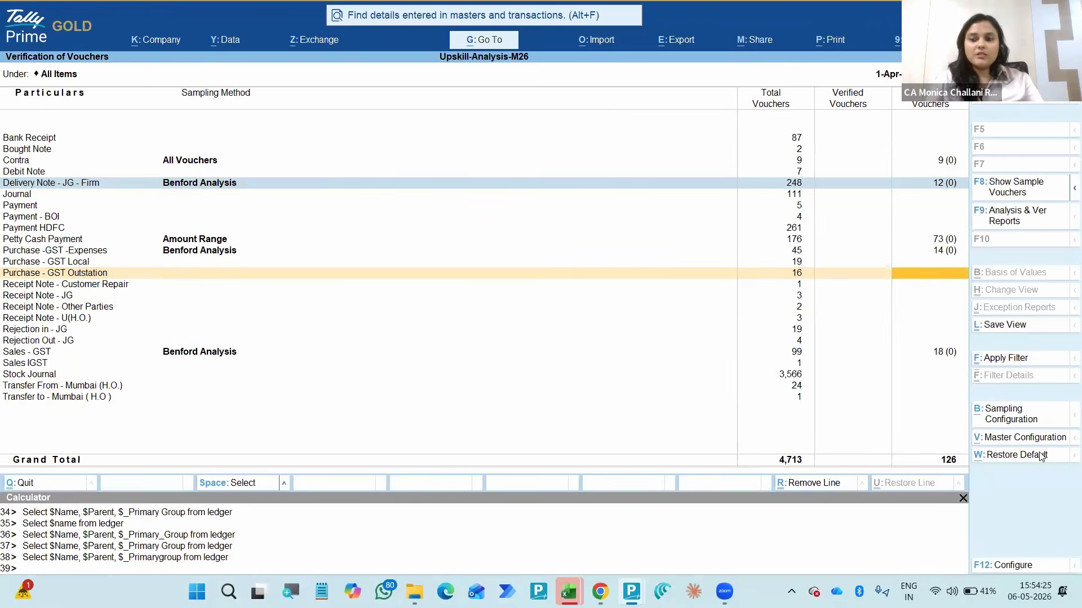
left_click(986, 438)
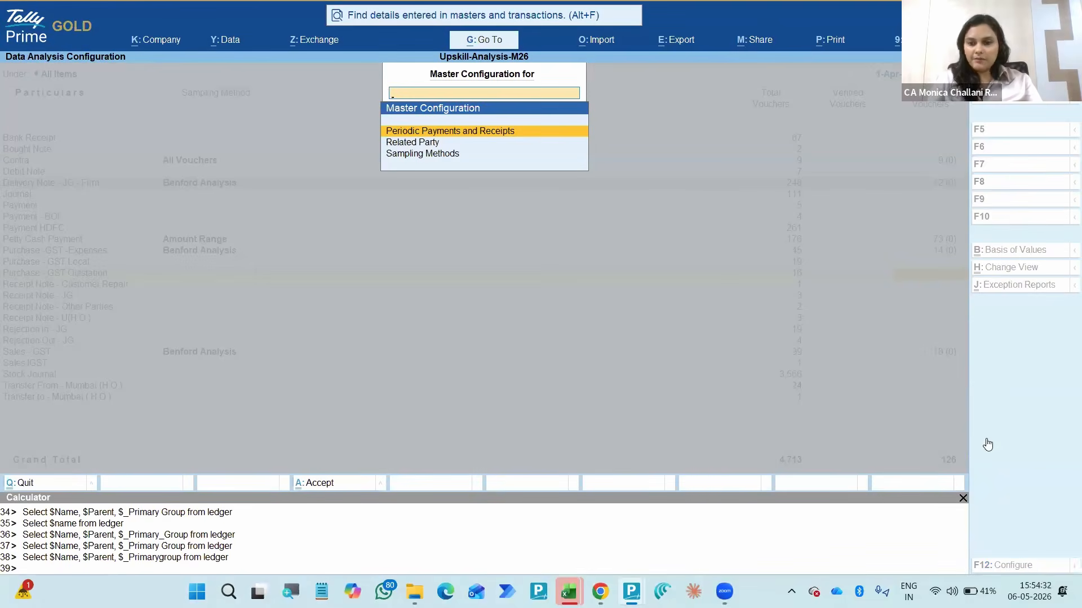
key("Escape")
key("Down")
key("Down")
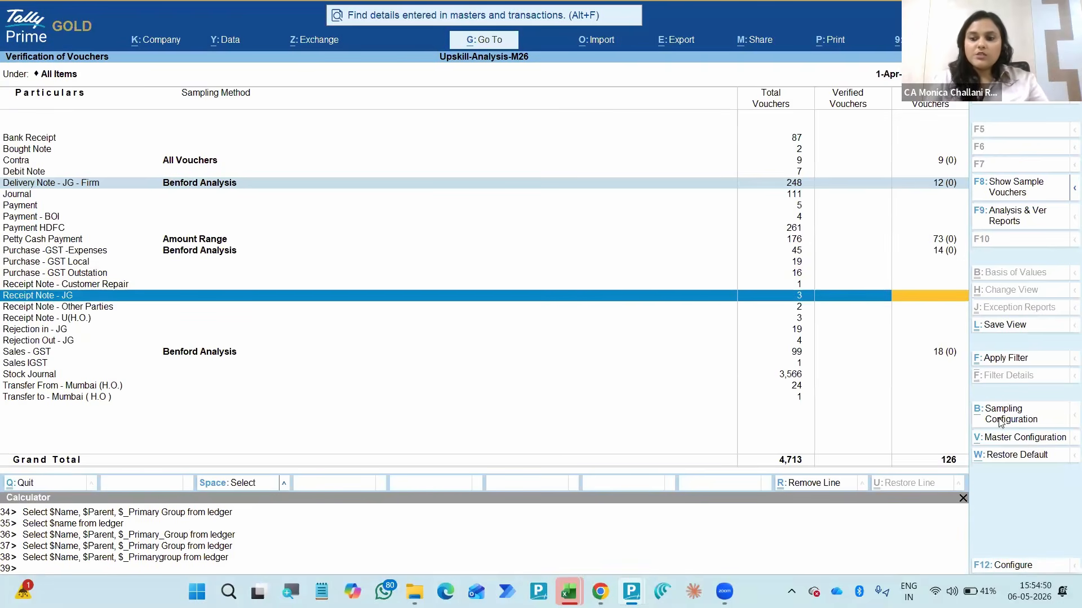
- Open the Sampling Methods master configuration and examine the sampling method and description set for each voucher type
left_click(988, 438)
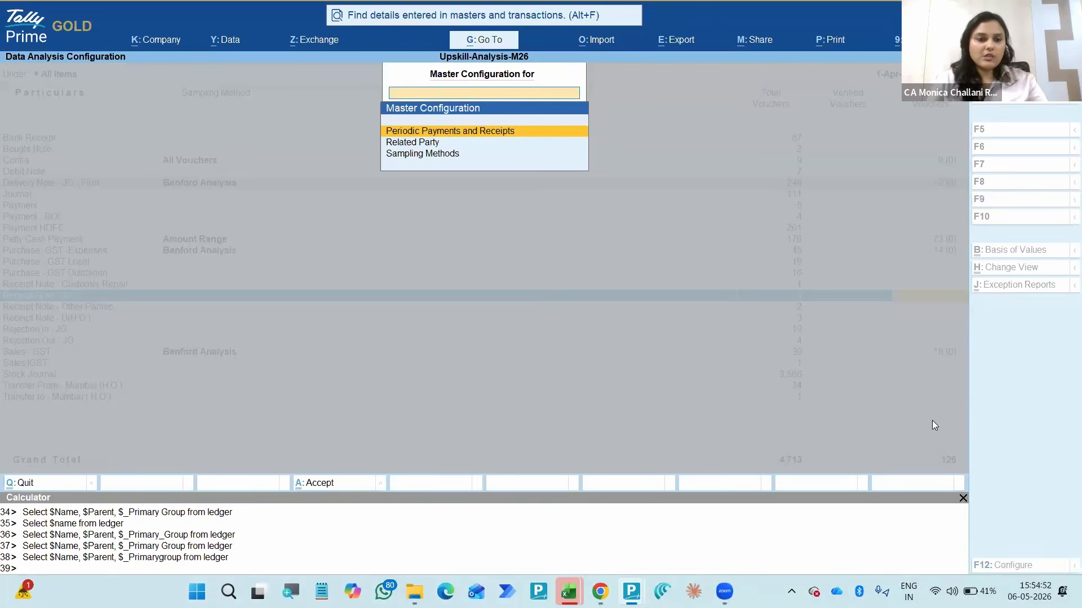
key("Down")
key("Down")
key("Return")
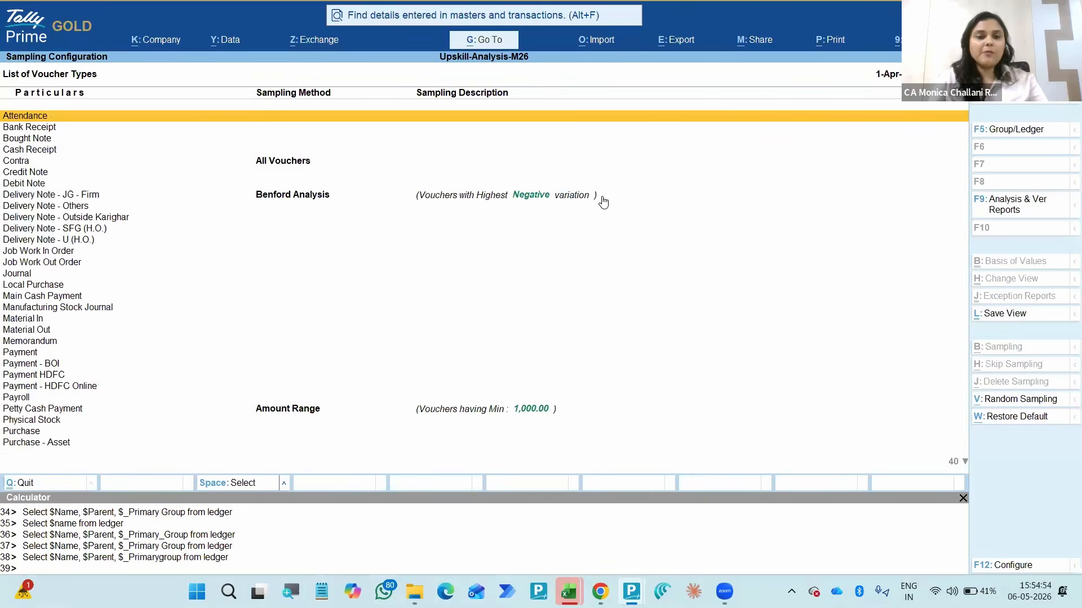
key("Down")
key("Down")
key("Down")
key("Down")
key("Down")
key("Down")
key("Down")
key("Down")
key("Down")
key("Down")
key("Down")
key("Down")
key("Down")
key("Down")
key("Down")
key("Down")
key("Down")
key("Down")
key("Down")
key("Down")
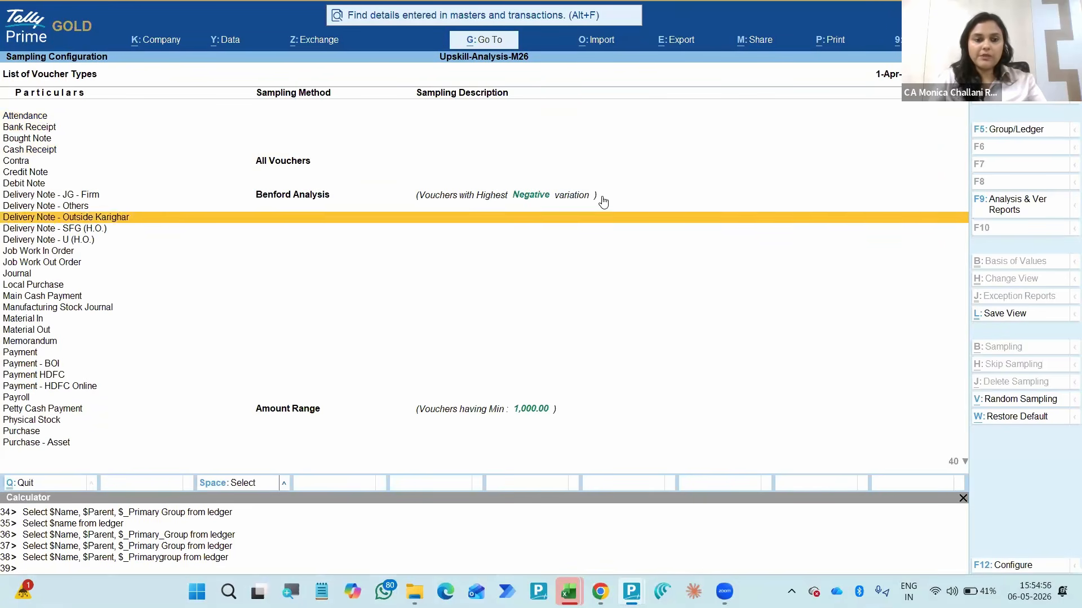
key("Up")
key("Up")
key("Up")
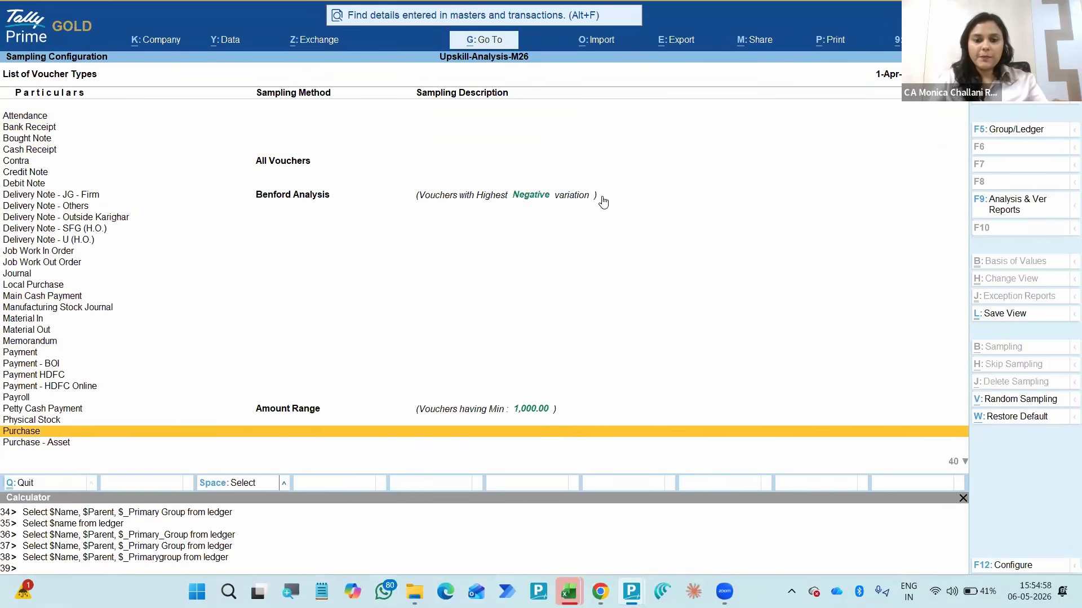
key("Down")
key("Down")
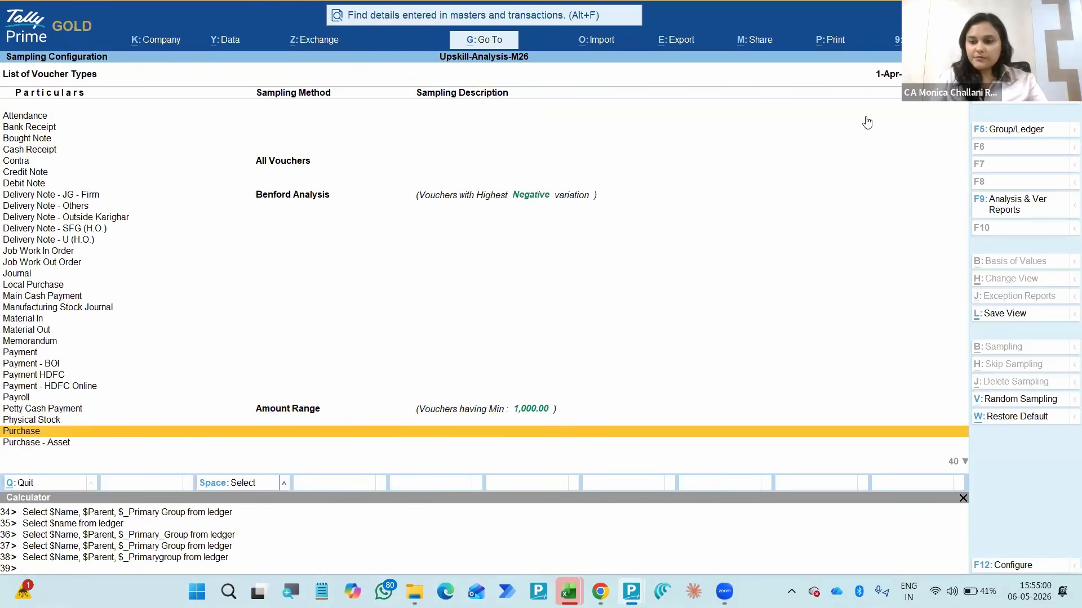
- Mark the Purchase voucher type, view the Random Sampling details without setting a sample, and clear the mark
key("space")
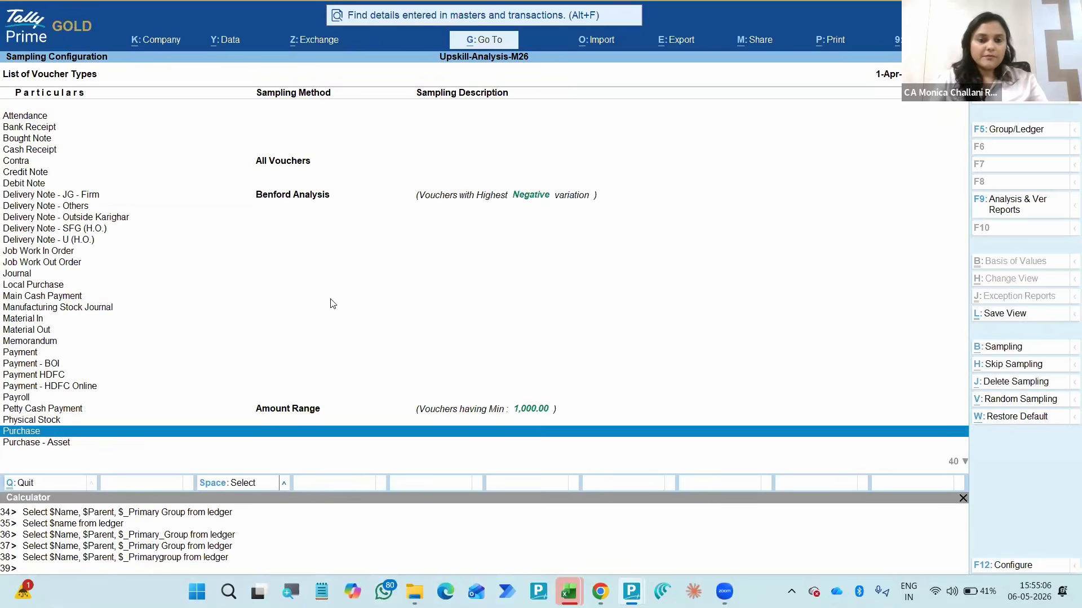
key("alt+v")
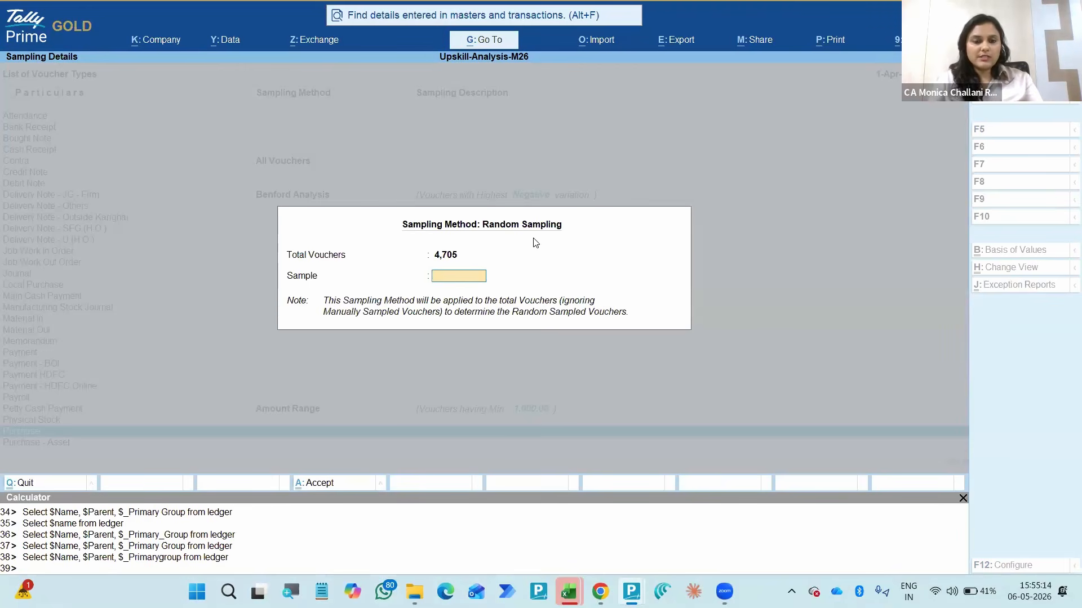
key("Escape")
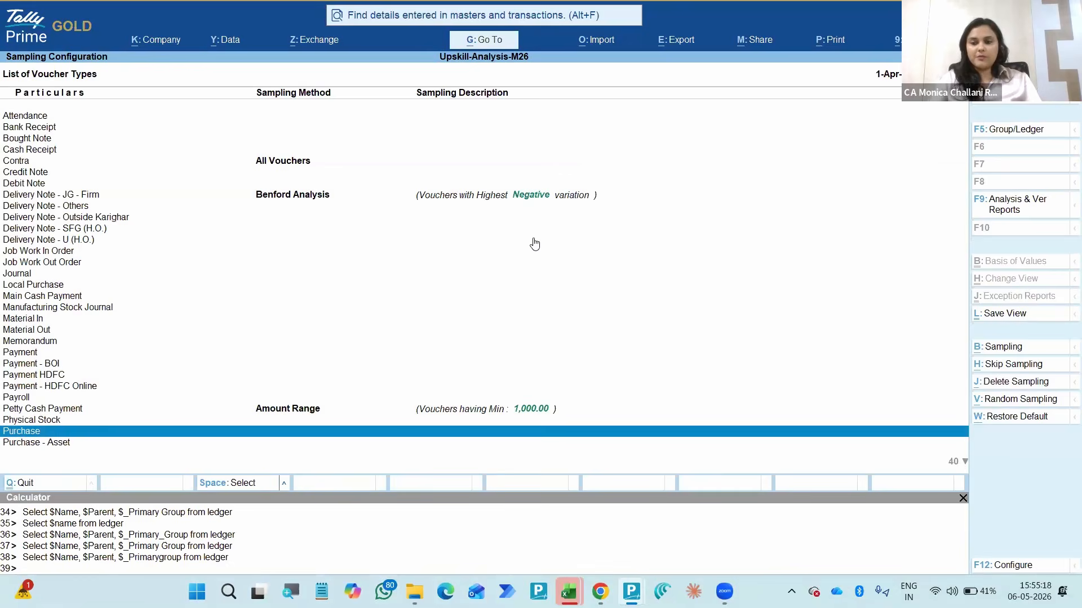
key("space")
- Leave the sampling configuration and clear the marked voucher types in the Verification of Vouchers list
key("Down")
key("Down")
key("Up")
key("Up")
key("Up")
key("Up")
key("Up")
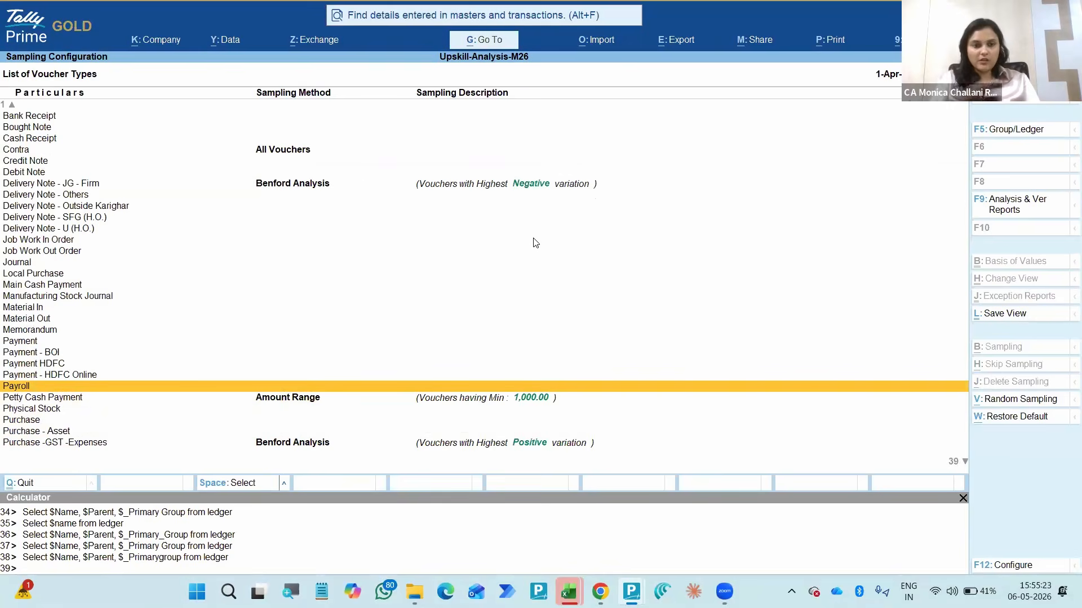
key("Escape")
key("Escape")
key("Escape")
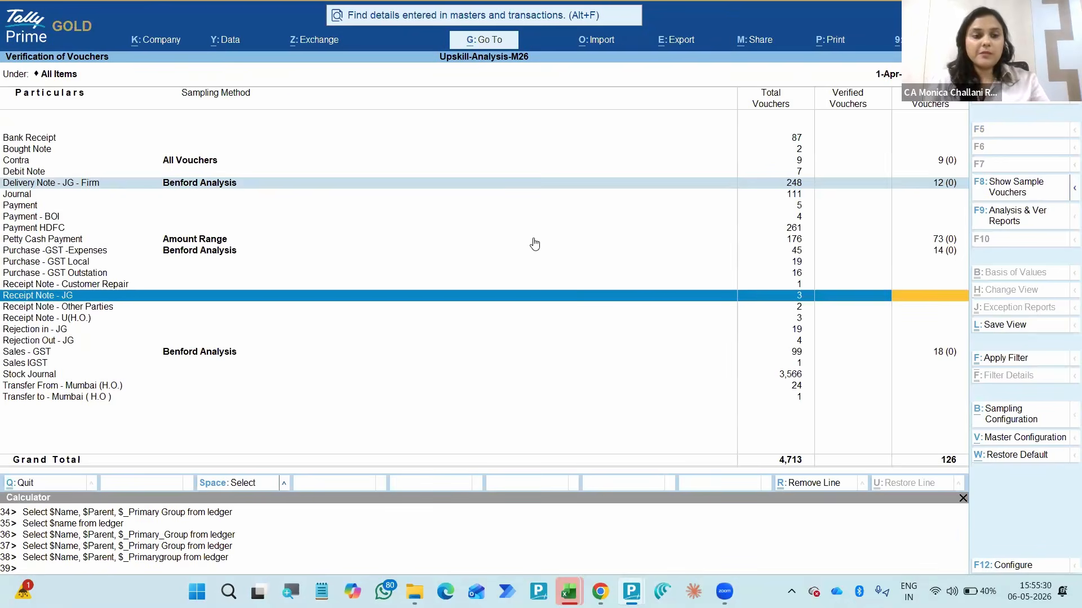
key("Escape")
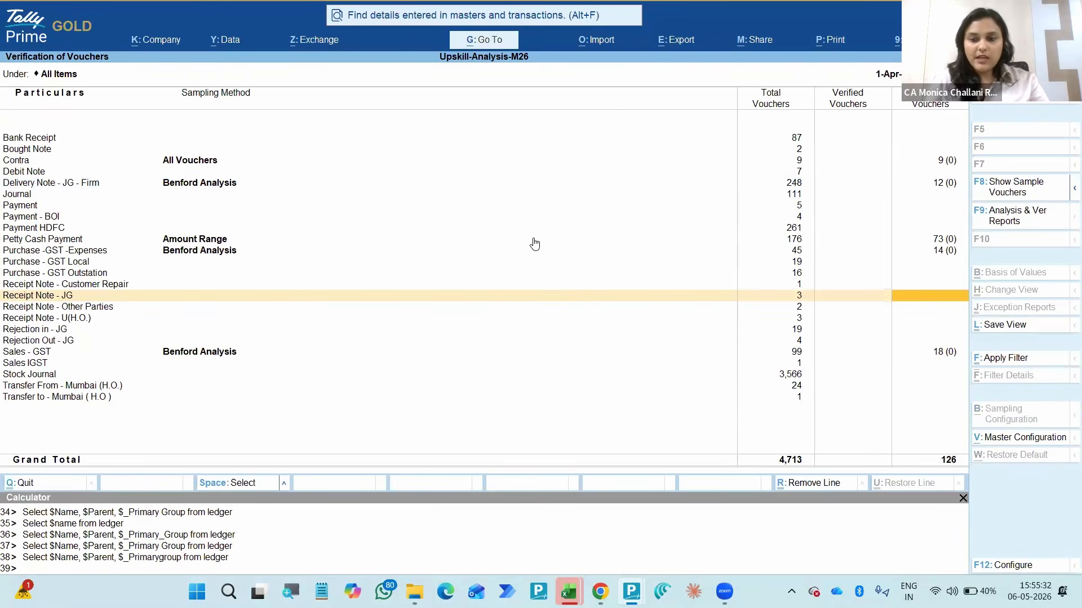
- Open the register of sampled vouchers for Sales - GST from the Verification of Vouchers list
left_click(926, 355)
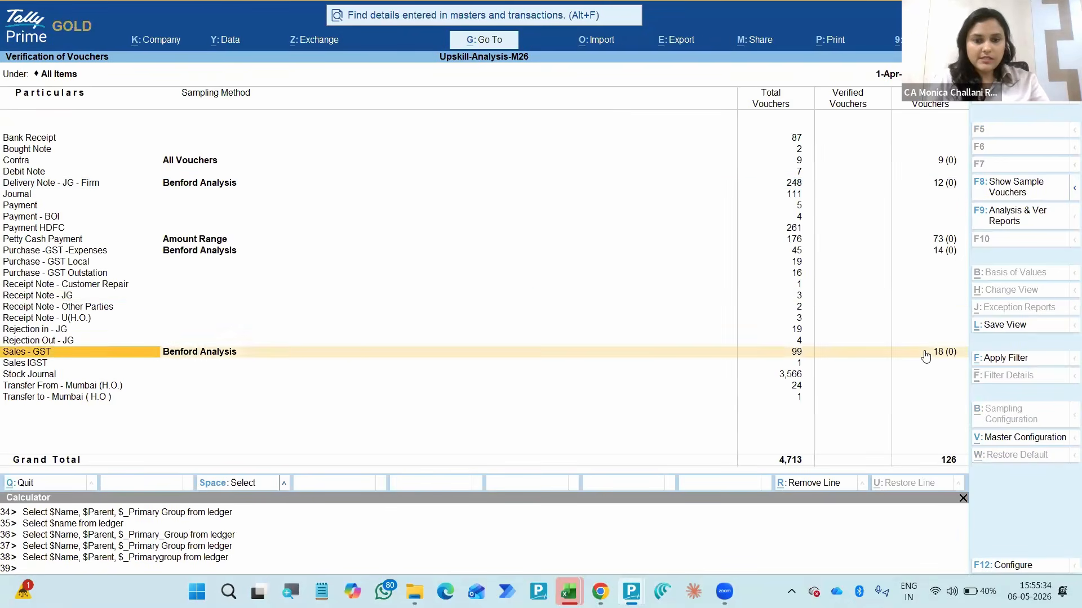
key("Right")
key("Right")
key("Right")
key("Right")
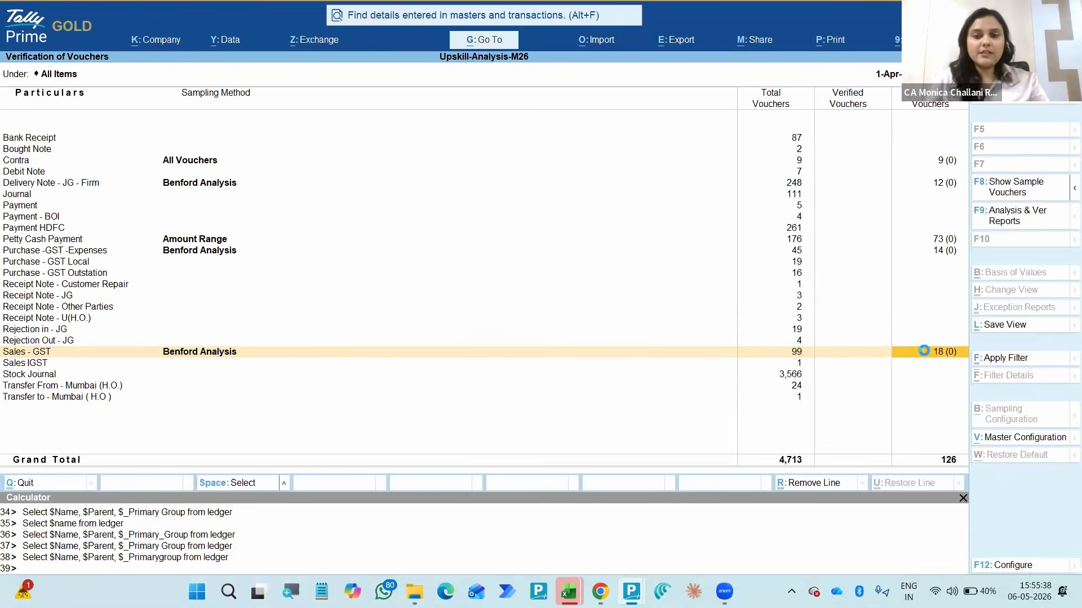
key("Return")
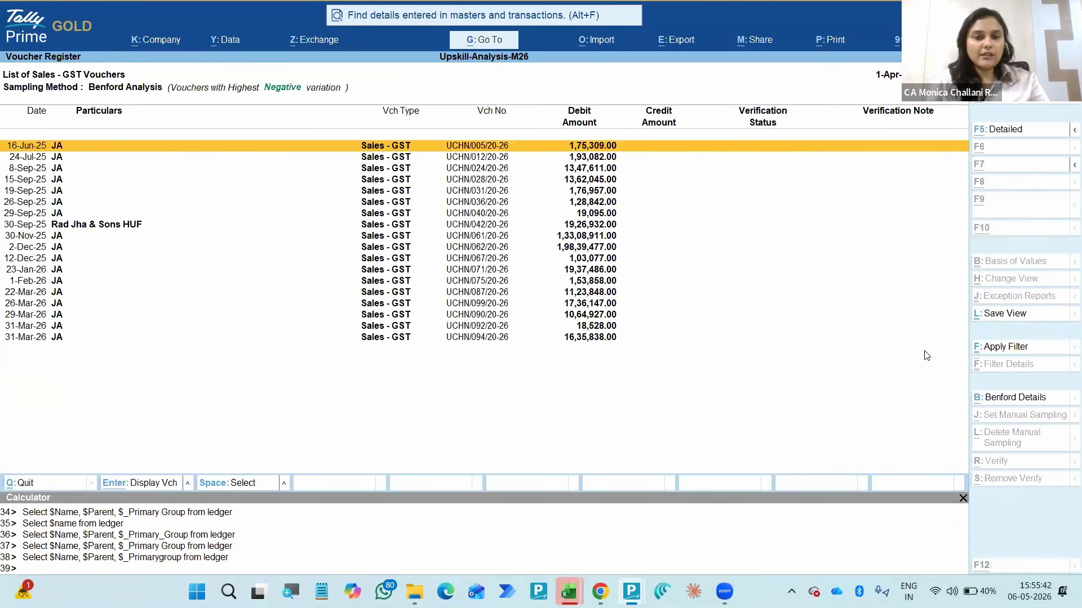
- Display the 16-Jun-25 Sales - GST voucher, examine its item and allocation details, and return to the voucher register
key("Return")
key("Down")
key("Down")
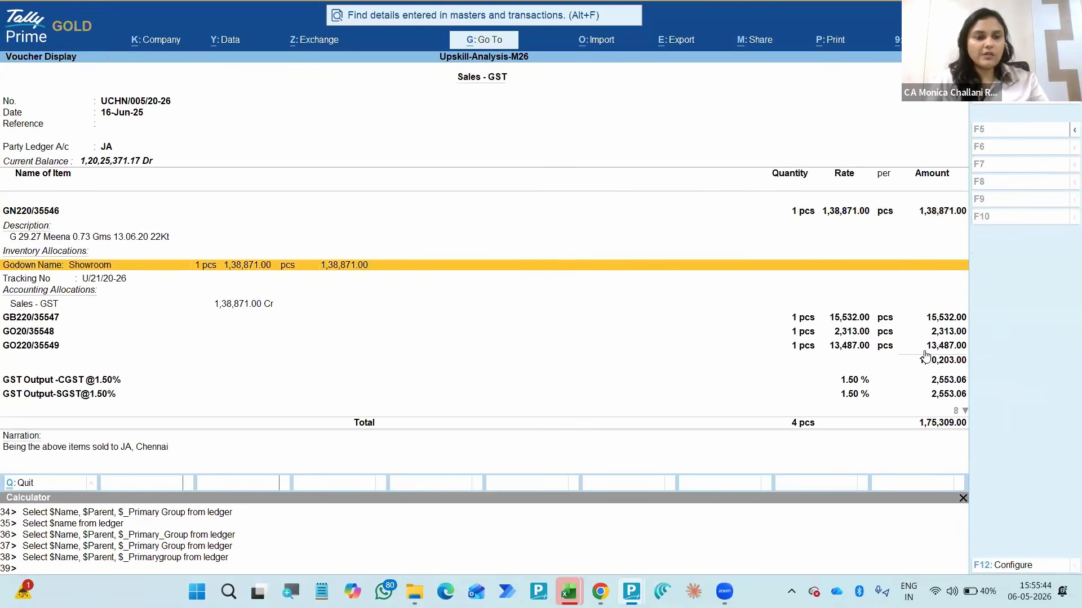
key("Up")
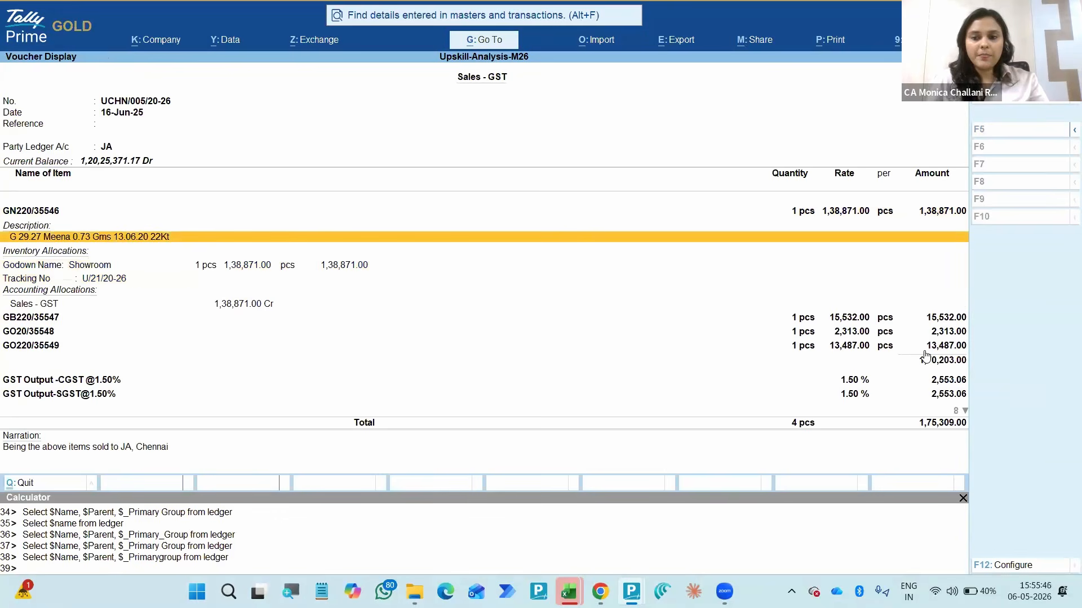
key("Up")
key("Escape")
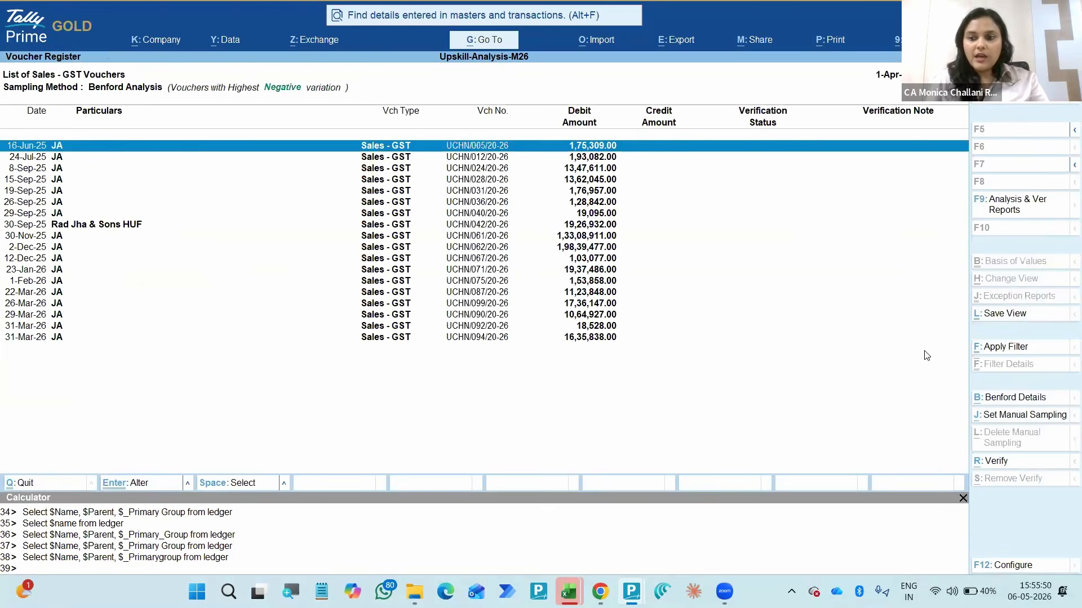
- Set the verification status of the 16-Jun-25 Sales - GST voucher to Verified
key("alt+r")
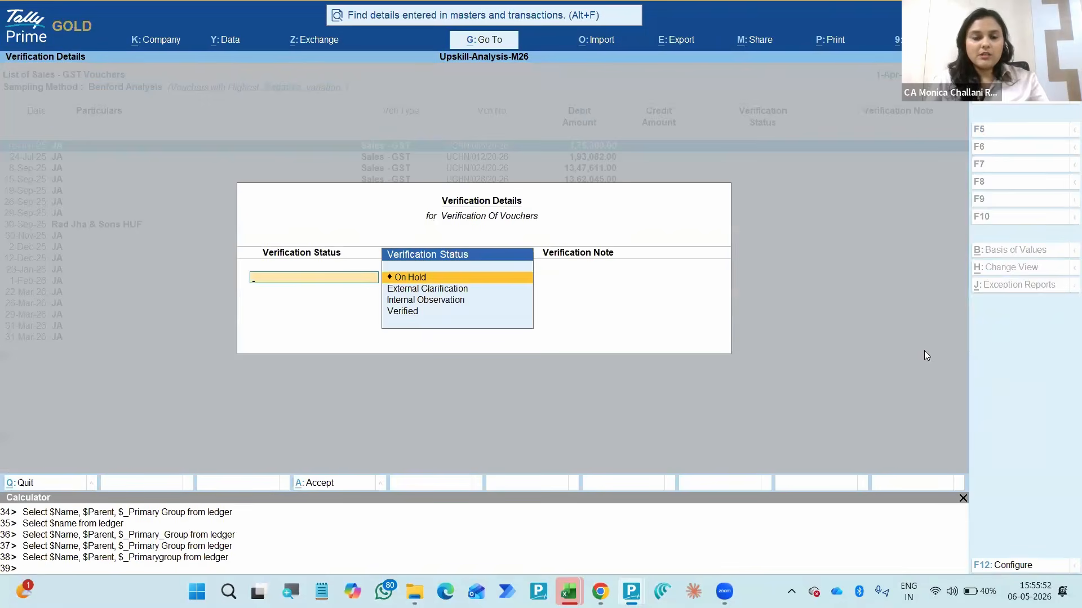
key("Down")
key("Down")
key("Down")
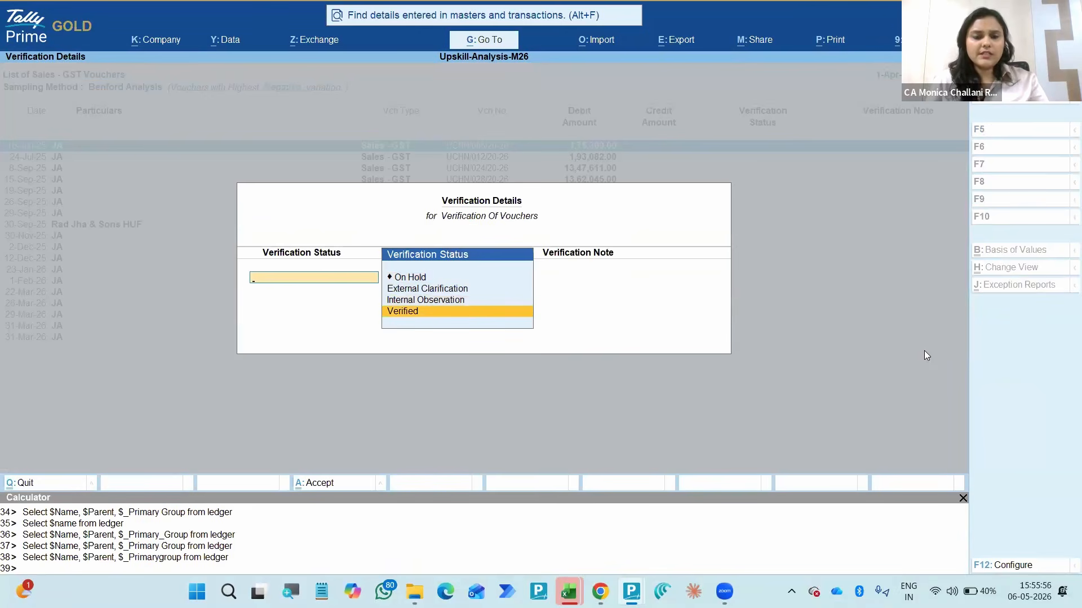
key("Return")
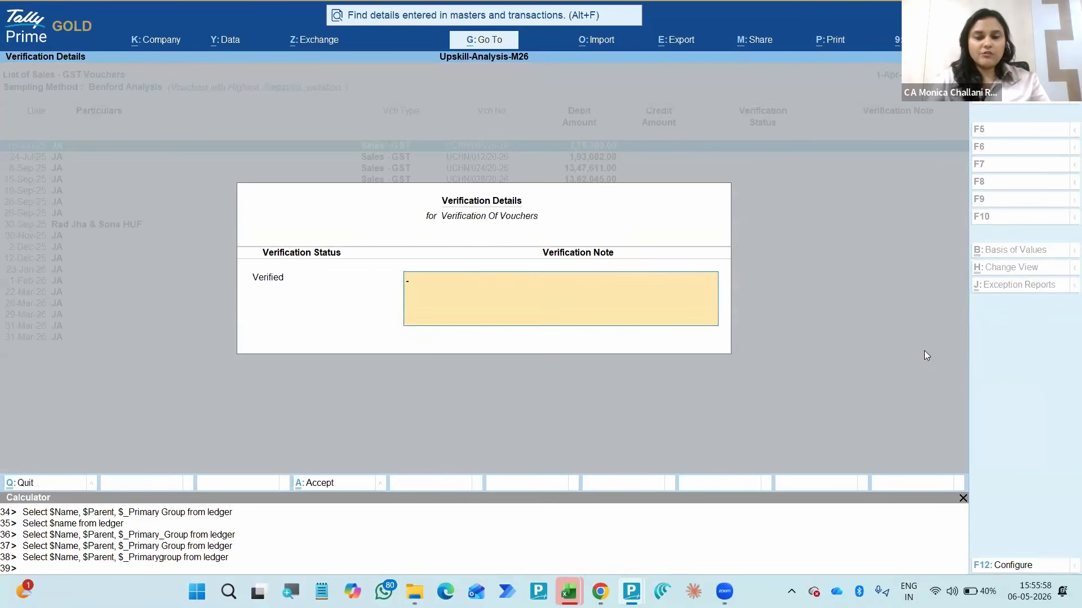
key("Return")
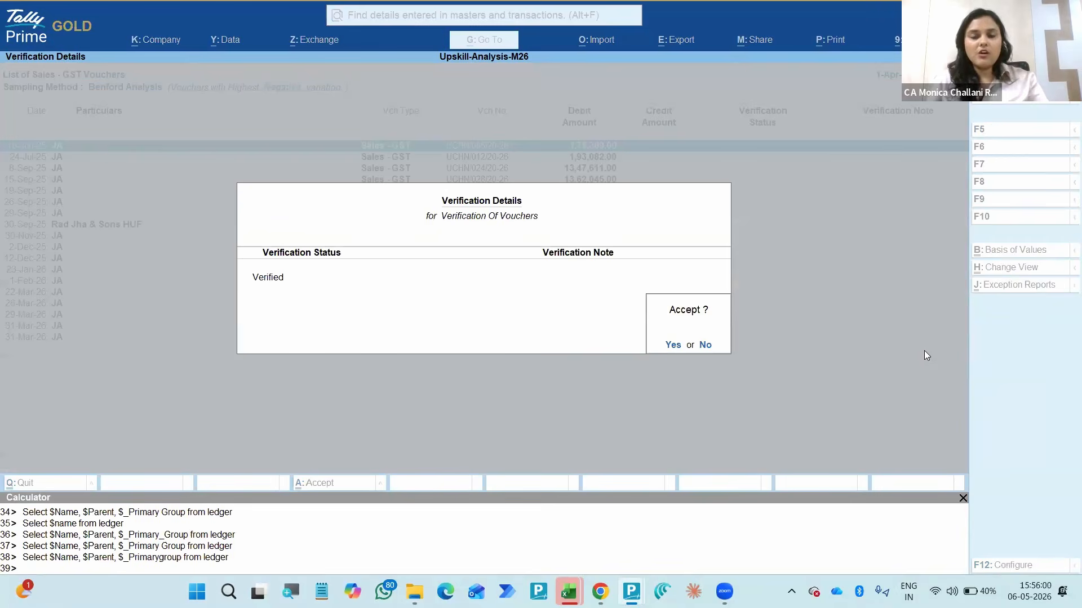
- Add the verification note "No Mismatches found" to the 16-Jun-25 voucher and accept its verification details
key("n")
key("Return")
type("M")
key("BackSpace")
type("N")
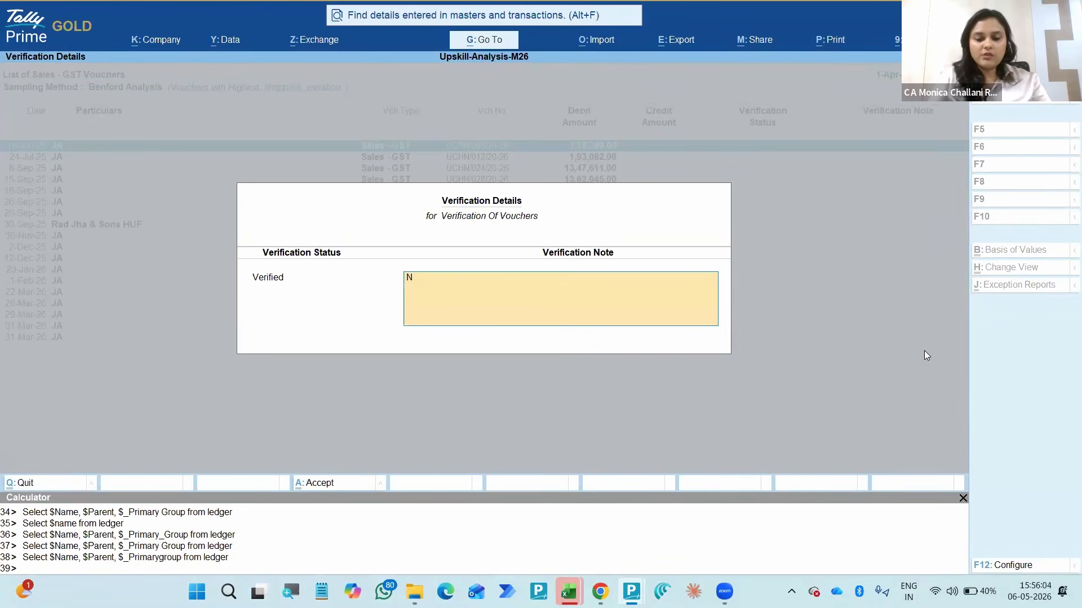
type("o Mismatc")
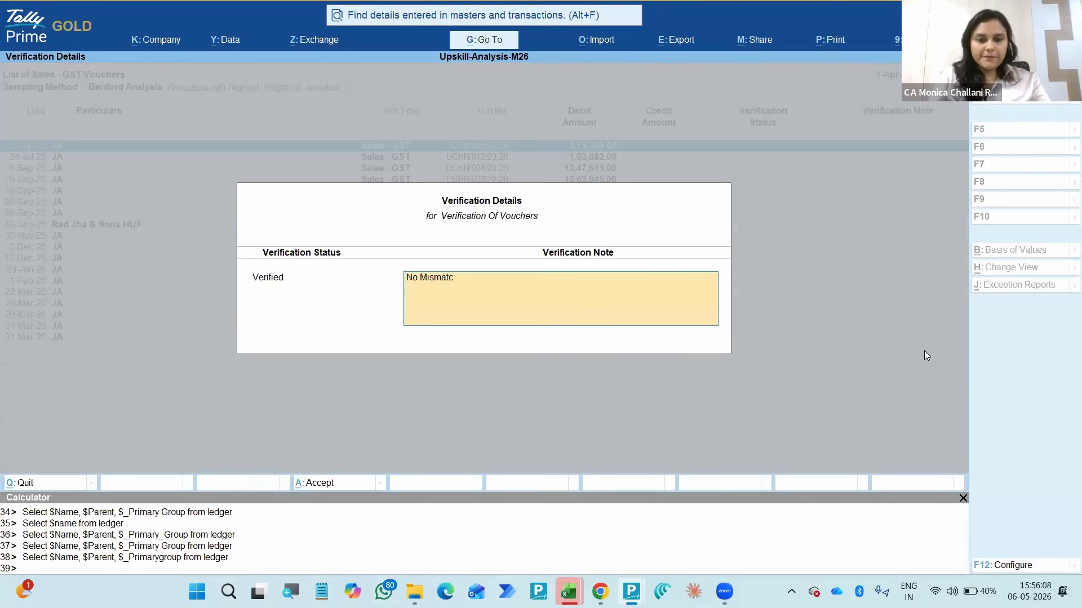
key("BackSpace")
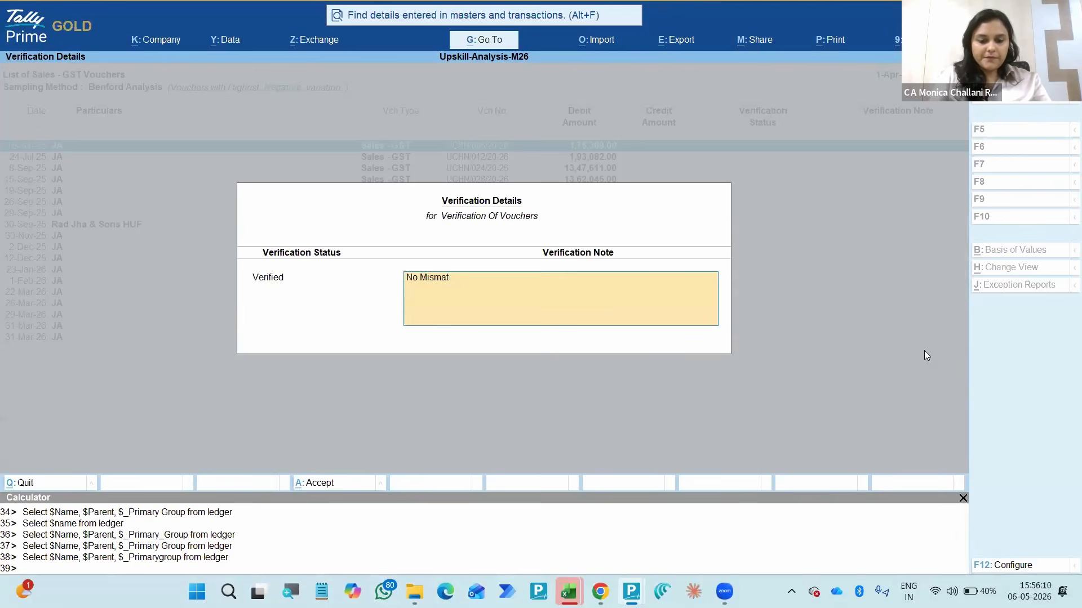
type("ches found")
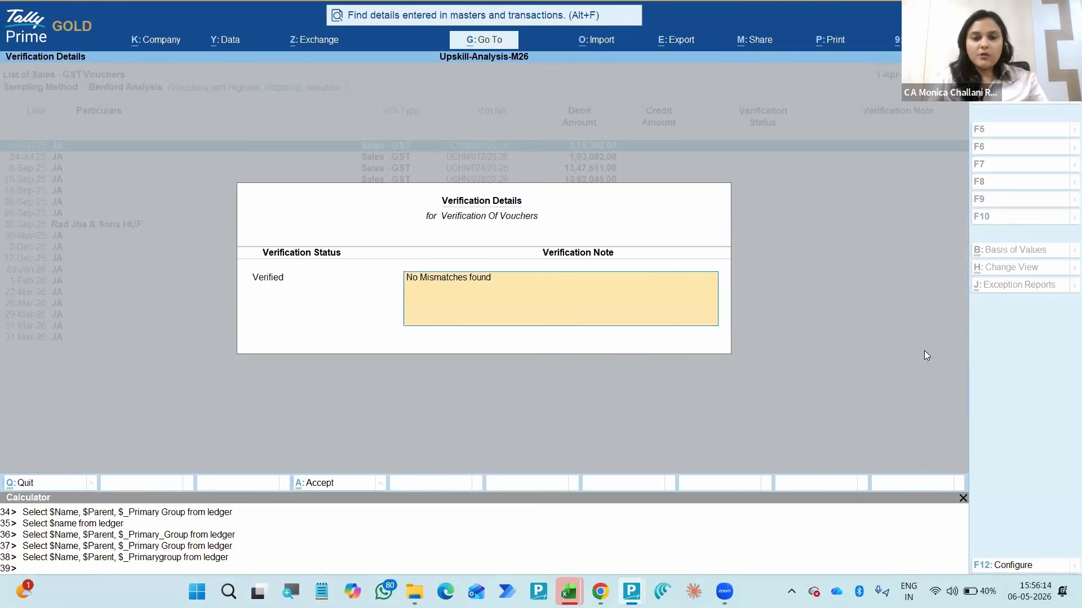
key("Return")
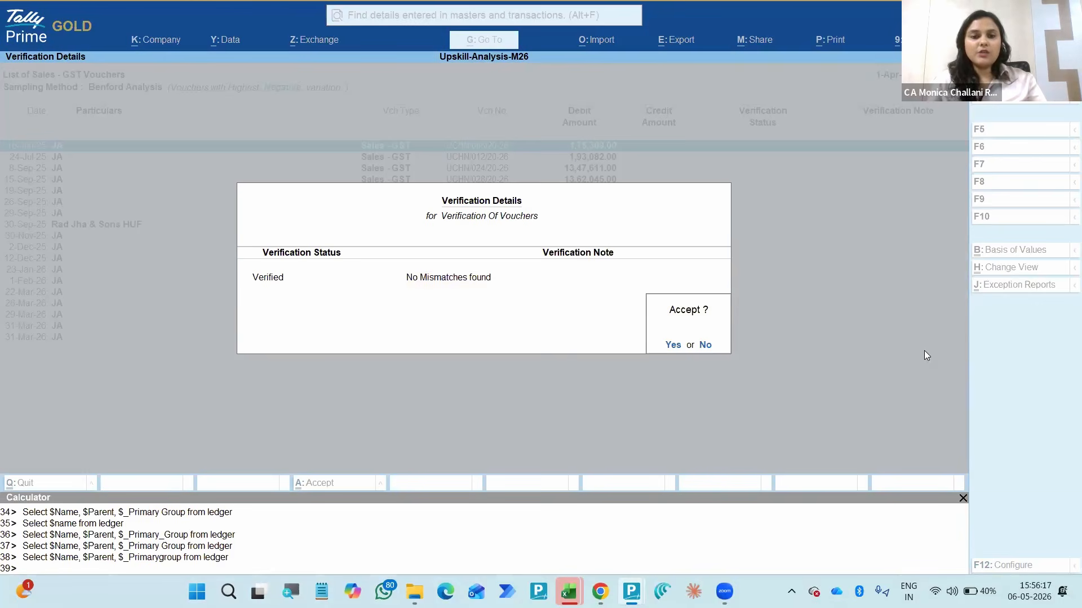
key("Return")
- Set the verification status of the 26-Sep-25 Sales - GST voucher to External Clarification
key("Down")
key("Down")
key("Down")
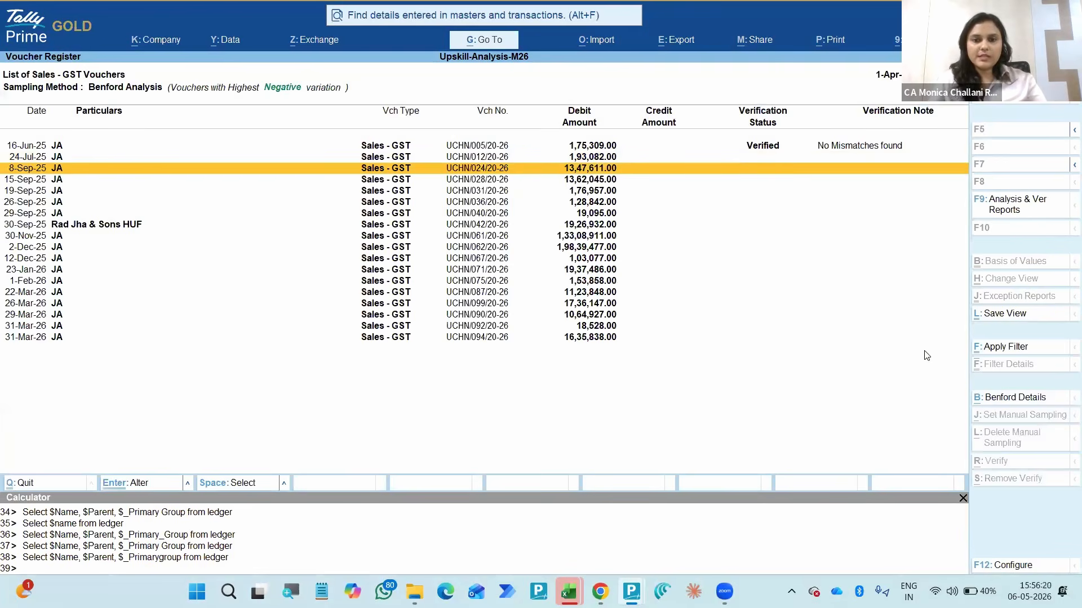
key("Down")
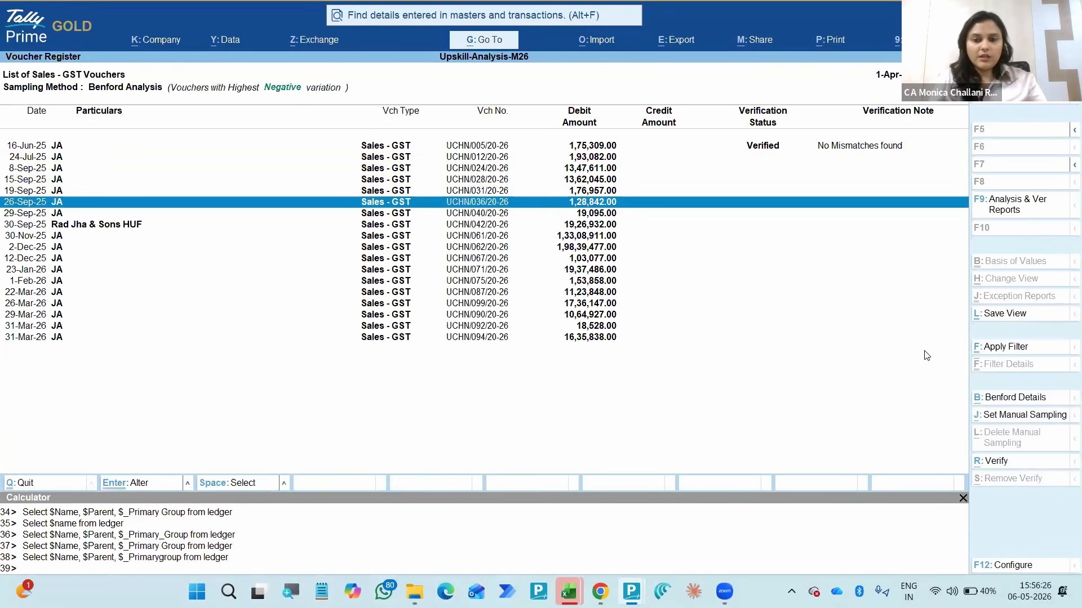
key("alt+r")
key("Down")
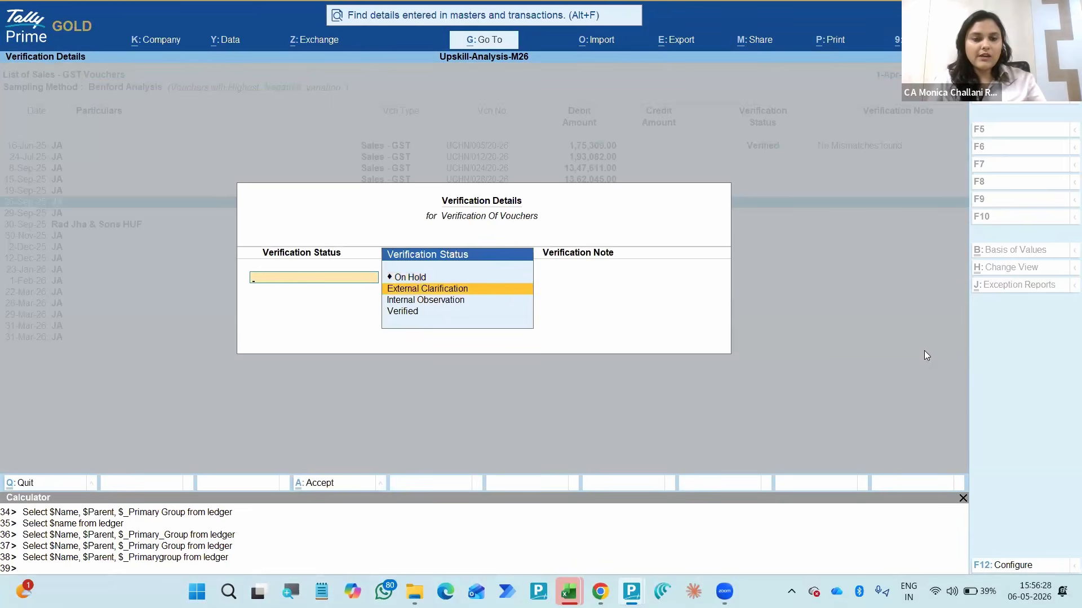
key("Return")
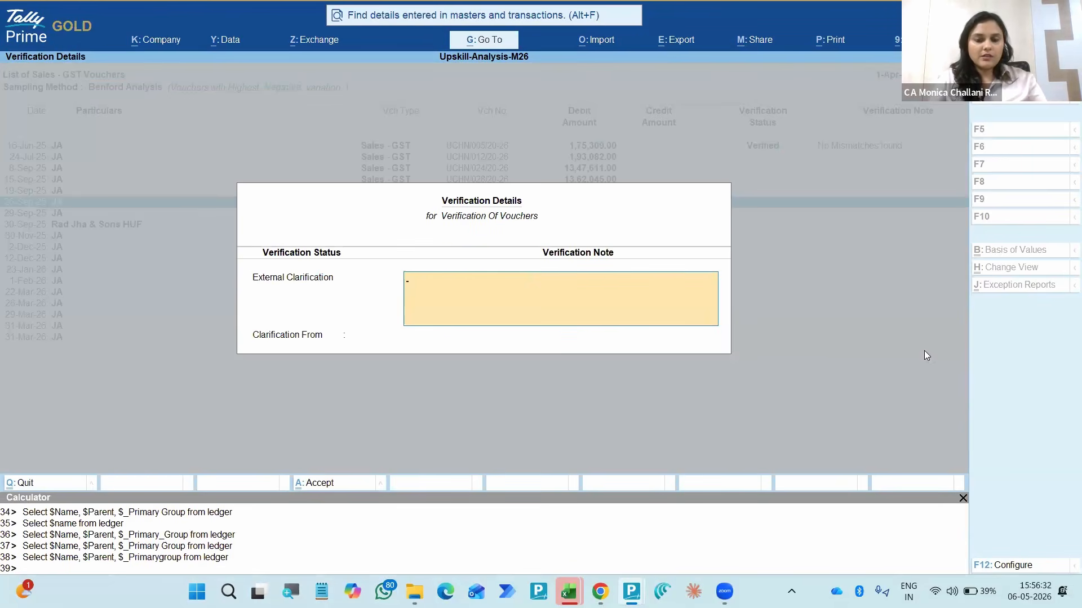
- Enter the verification note "Quantity Mismatch - As per Document - ____" for the 26-Sep-25 voucher
type("Qua")
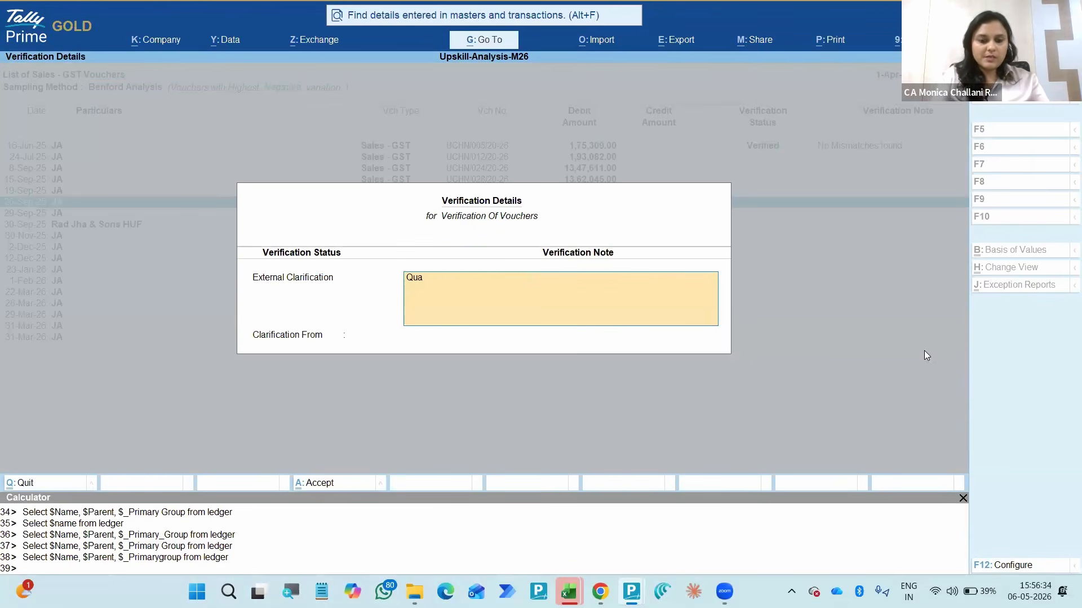
type("ntity Mismat")
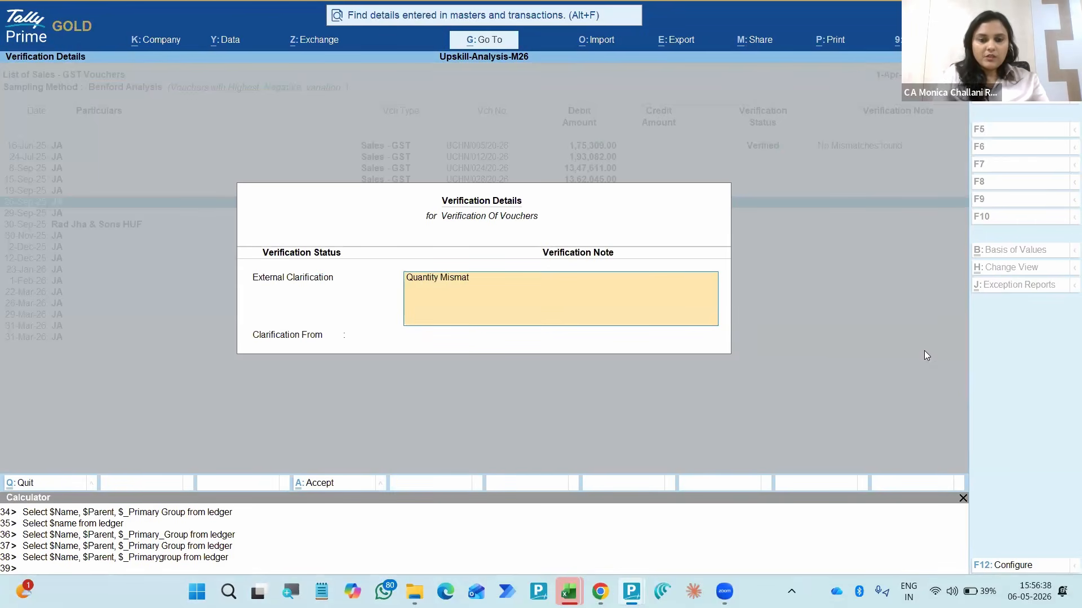
type("ch - As")
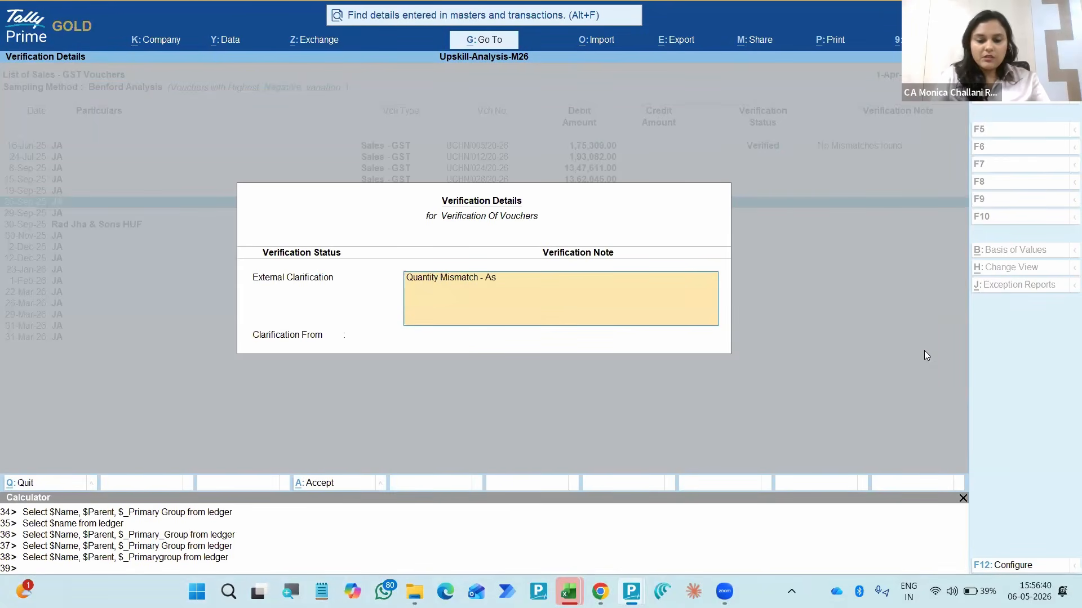
type(" per Docum")
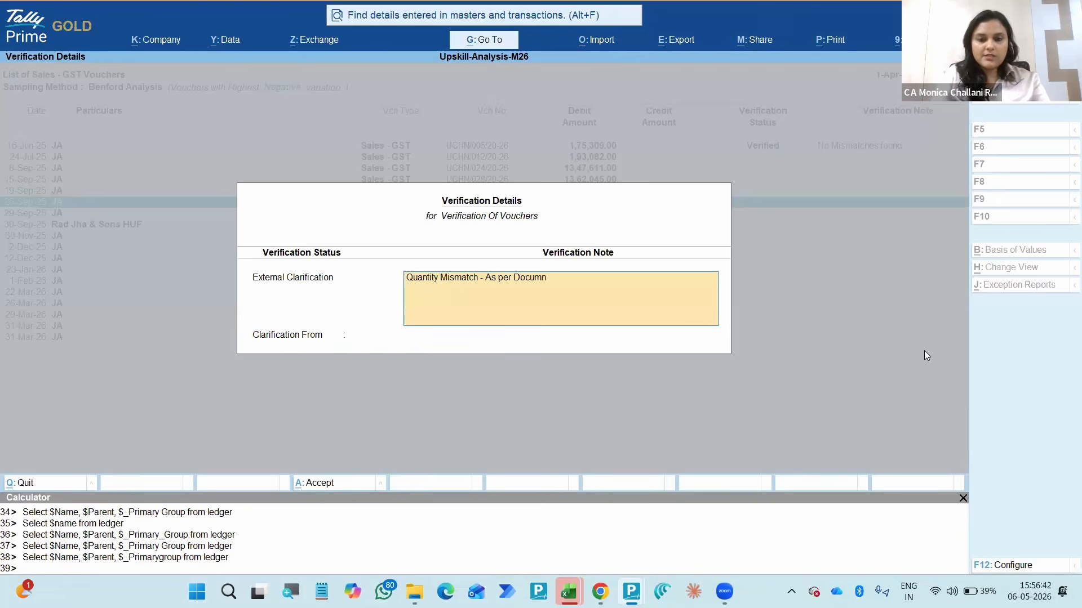
key("BackSpace")
key("BackSpace")
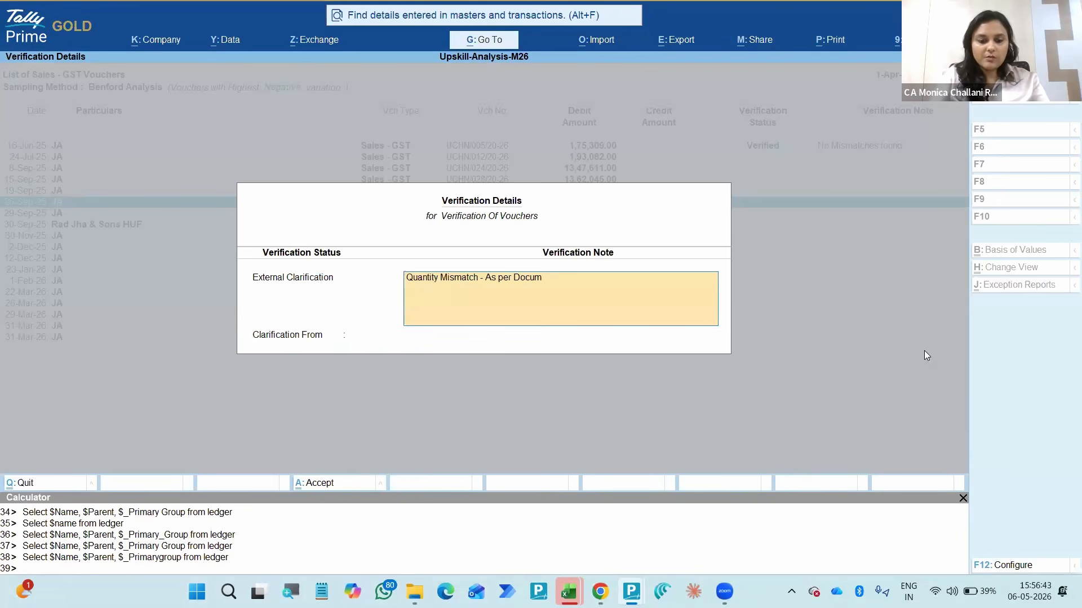
type("ent - ++")
key("BackSpace")
key("BackSpace")
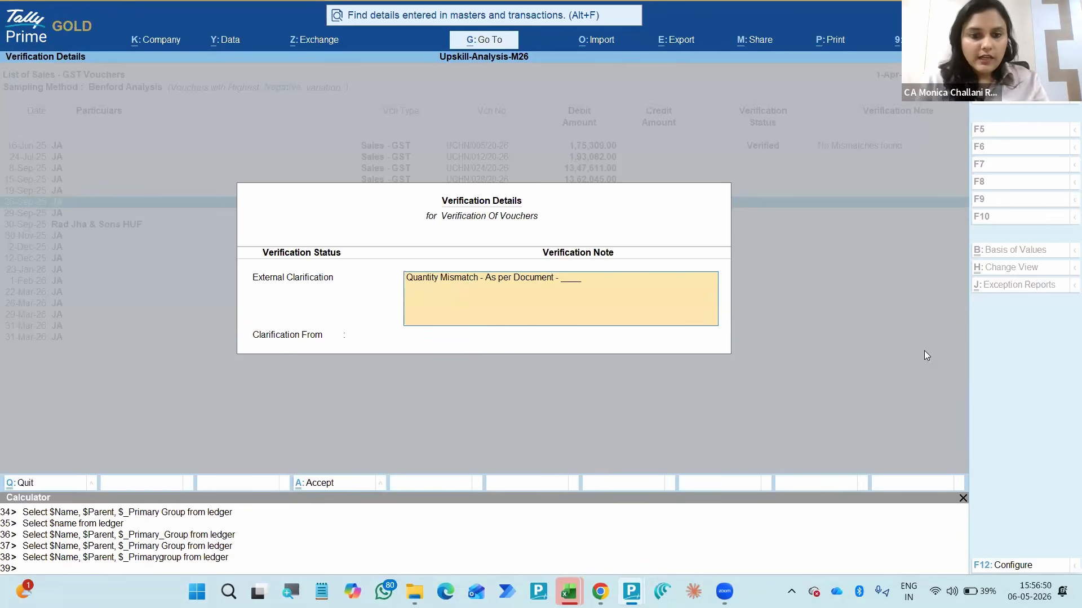
- Set Clarification From to Any for the 26-Sep-25 voucher and accept its verification details
key("Return")
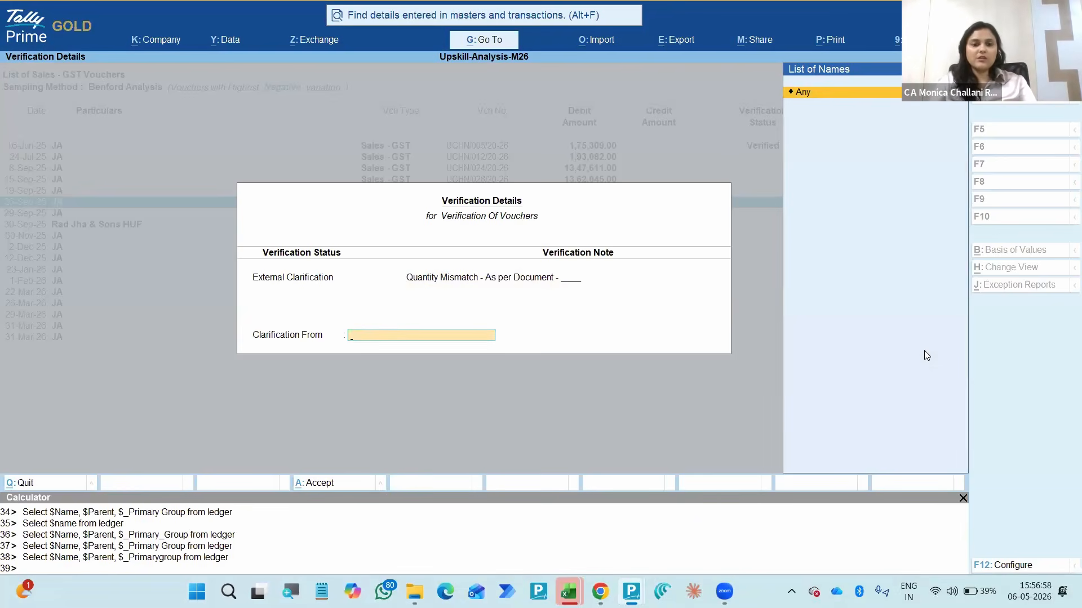
key("Return")
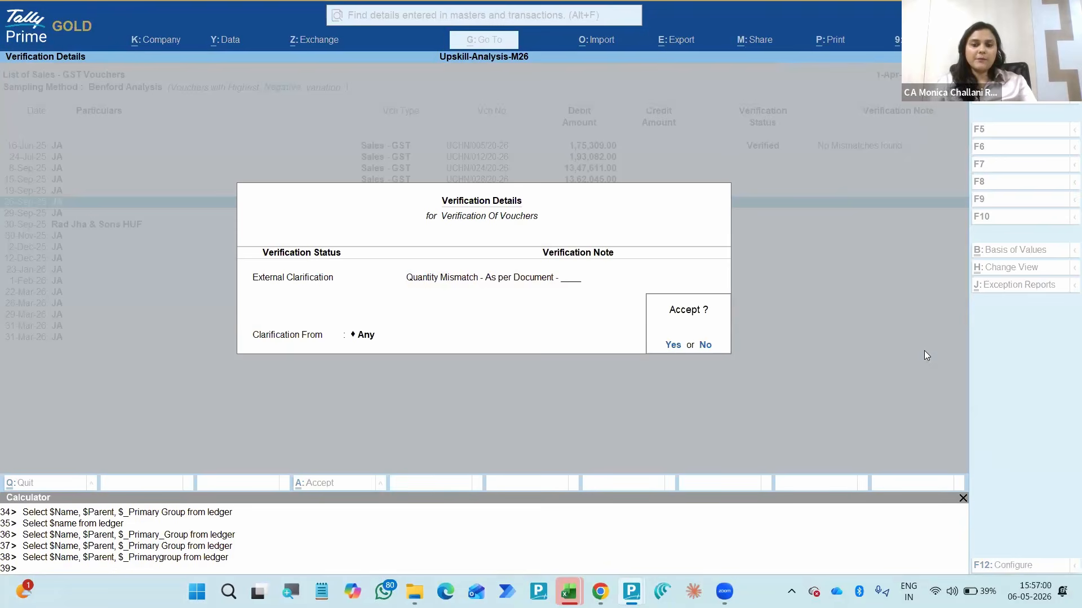
key("Return")
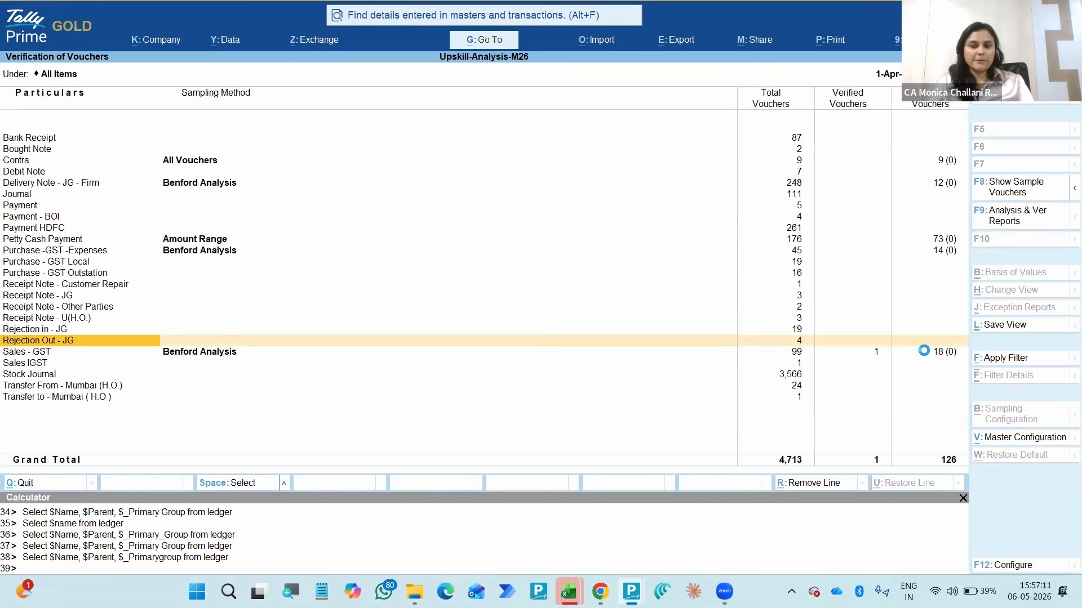
- Return to the Verification summary and examine the sampled, verified and external clarification counts for Verification of Vouchers
key("Escape")
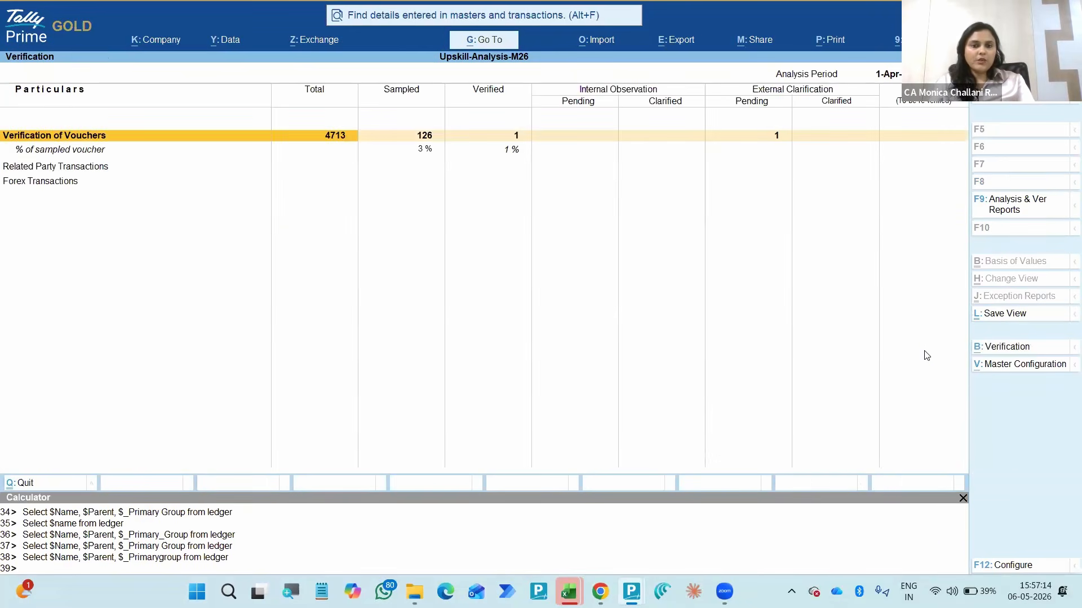
key("Right")
key("Right")
key("Right")
key("Right")
key("Right")
key("Left")
key("Left")
key("Left")
key("Left")
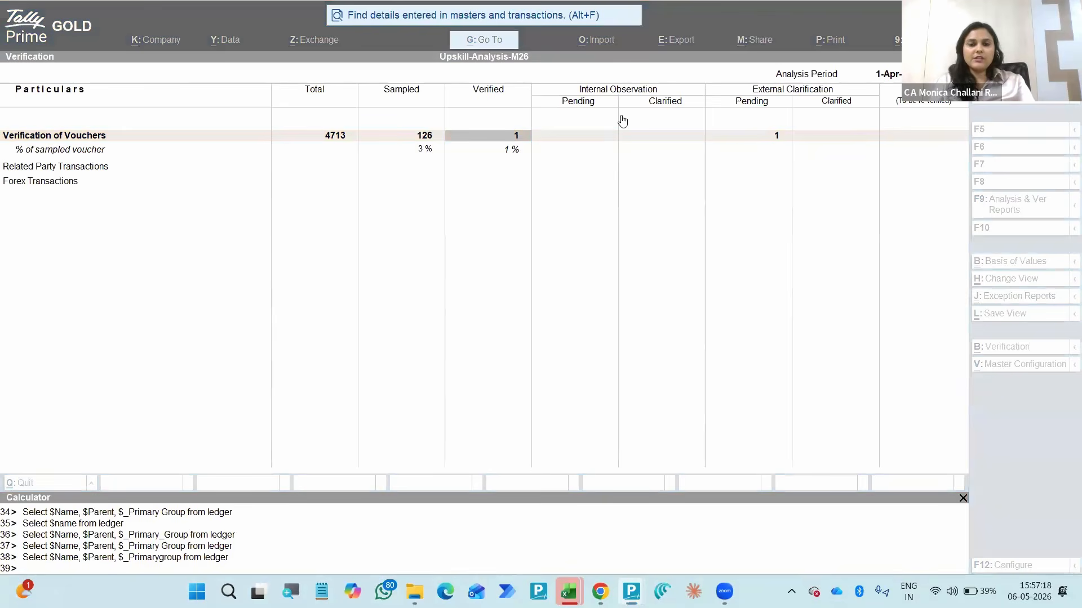
left_click(380, 138)
left_click(380, 140)
key("Right")
key("Right")
key("Left")
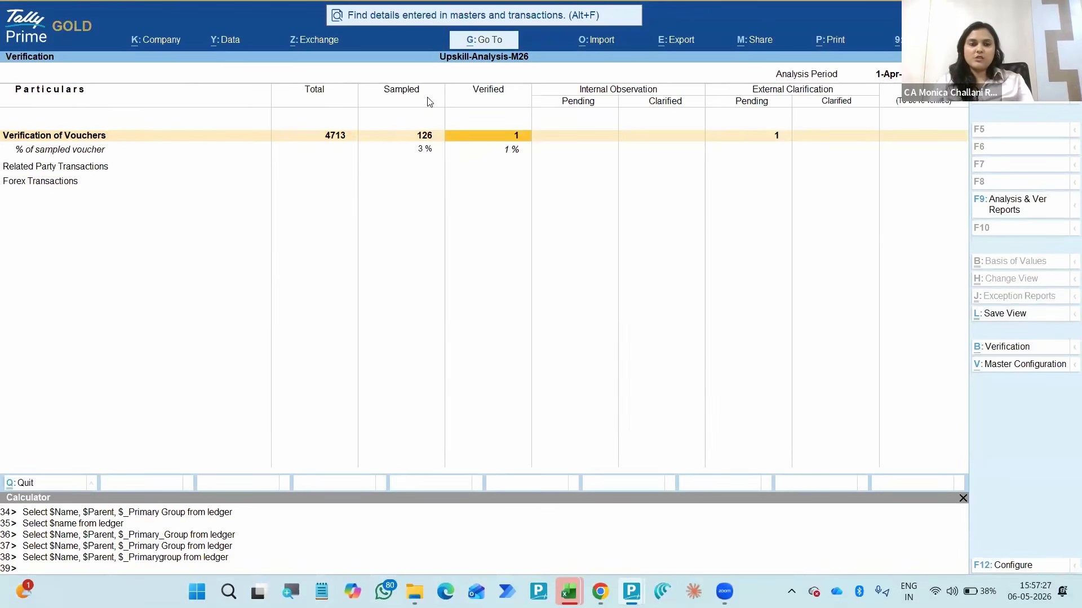
- Reopen the register of sampled Sales - GST vouchers through the Verification of Vouchers report
key("Left")
key("Left")
key("Return")
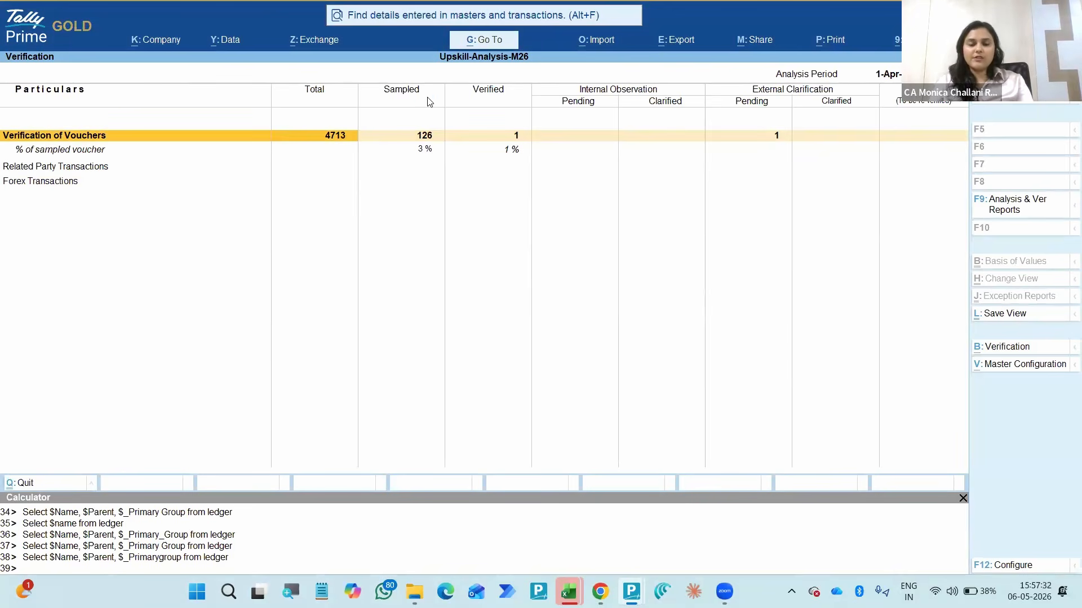
key("Down")
key("Down")
key("Down")
key("Down")
key("Down")
key("Down")
key("Down")
key("Down")
key("Down")
key("Down")
key("Down")
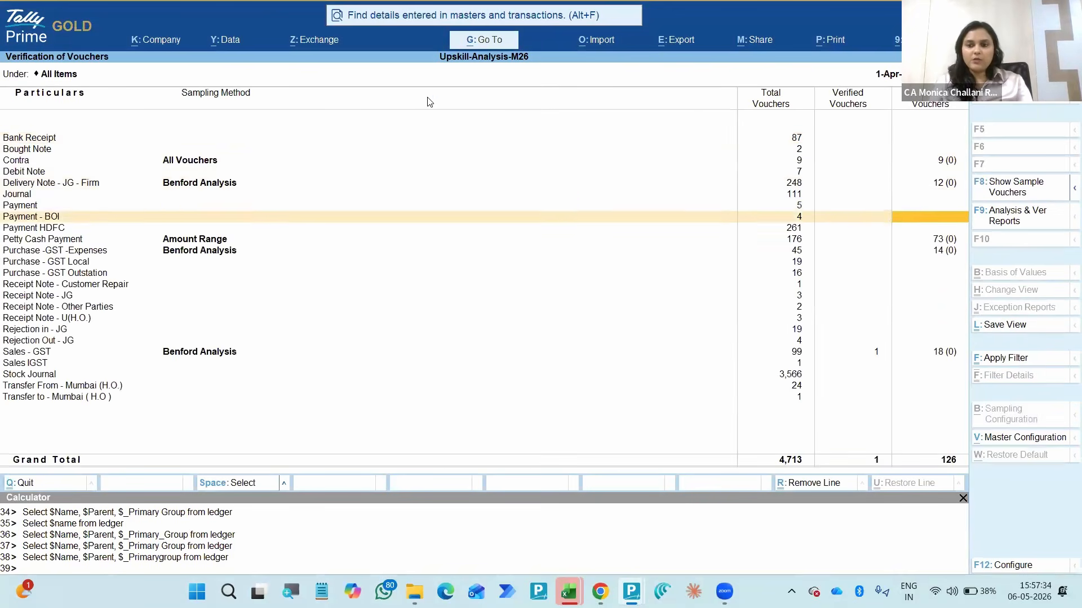
key("Down")
key("Down")
key("Down")
key("Down")
key("Down")
key("Down")
key("Down")
key("Down")
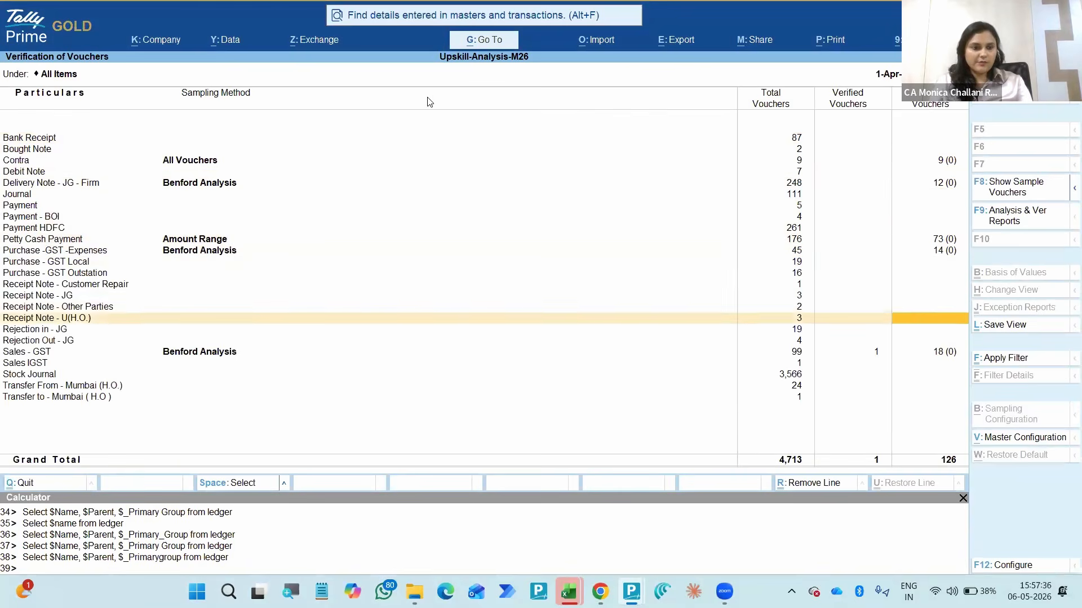
key("Return")
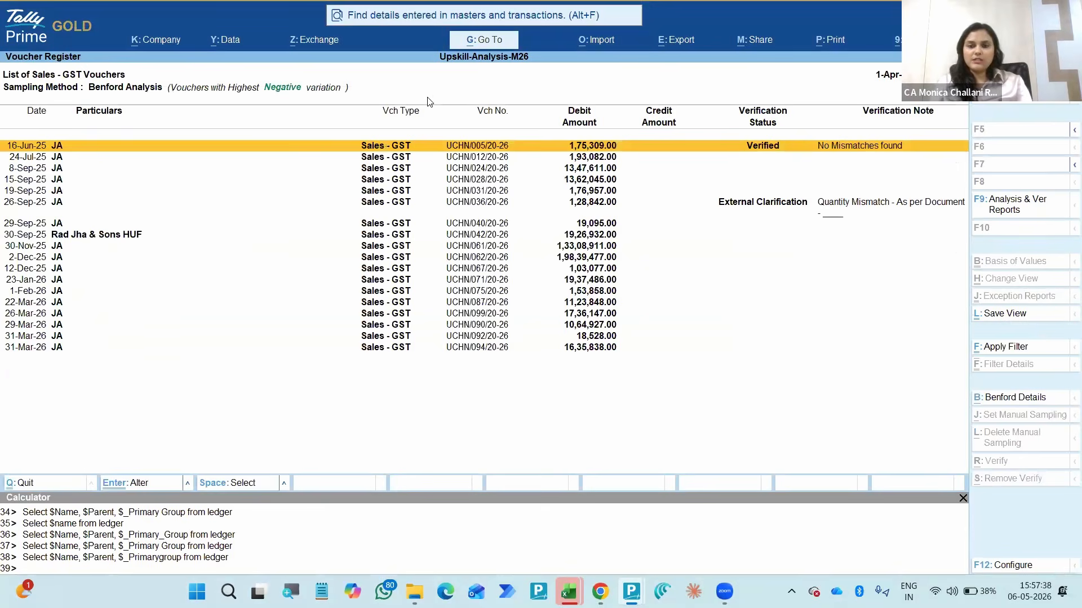
key("space")
key("alt+r")
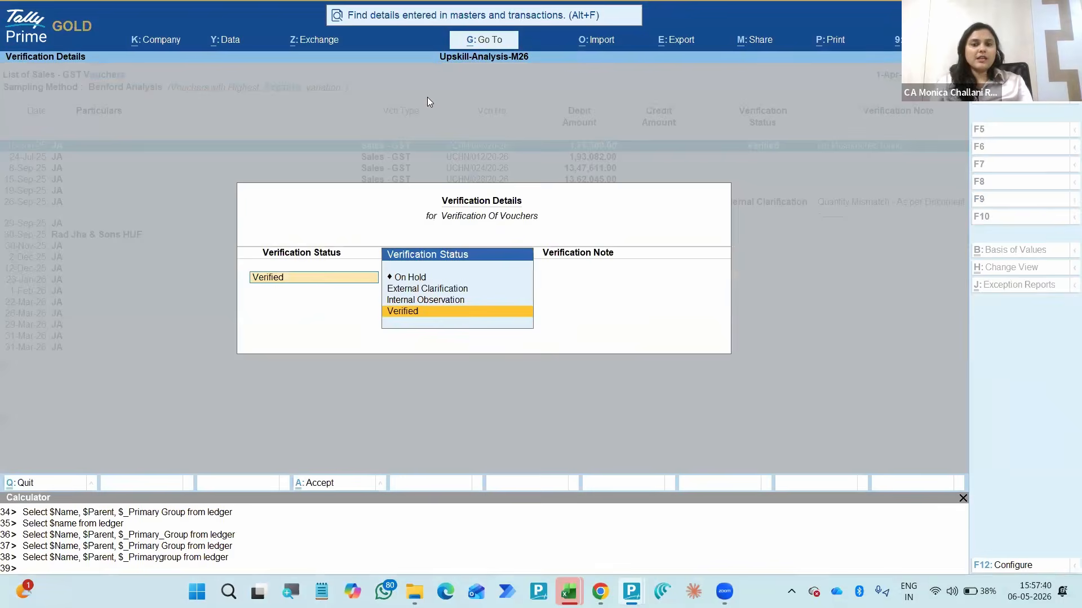
key("Escape")
key("Escape")
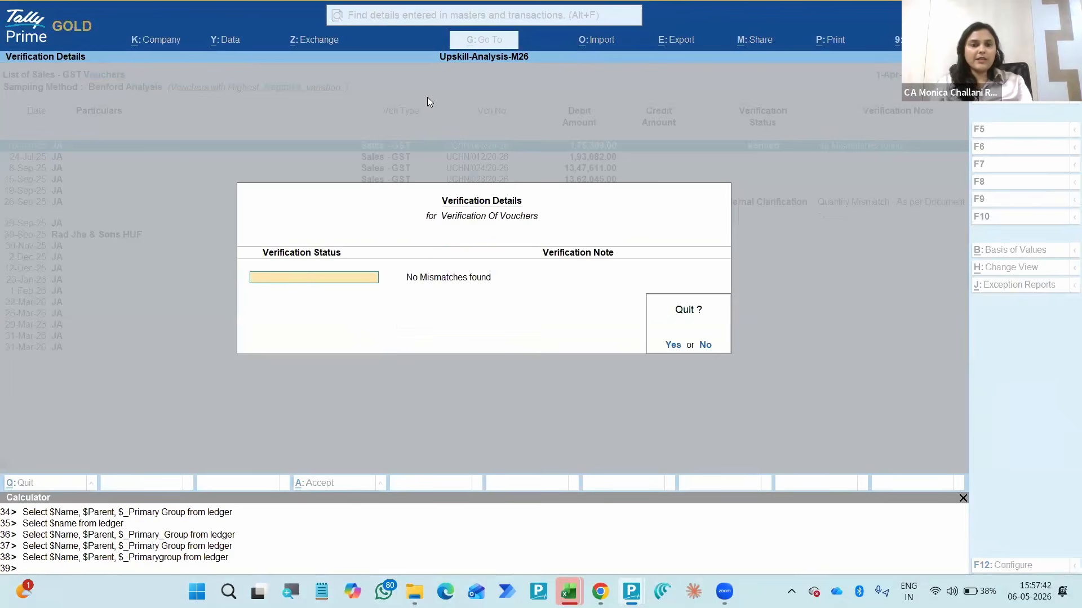
key("y")
- Open the 16-Jun-25 Sales - GST voucher for alteration and accept its dispatch and party details unchanged
key("Return")
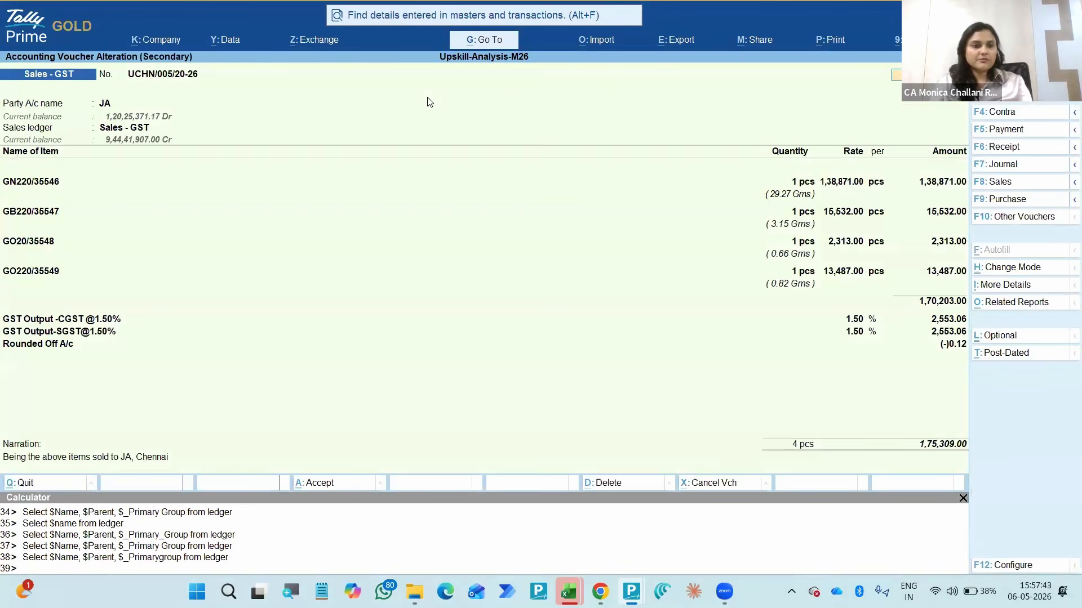
key("Return")
key("Return")
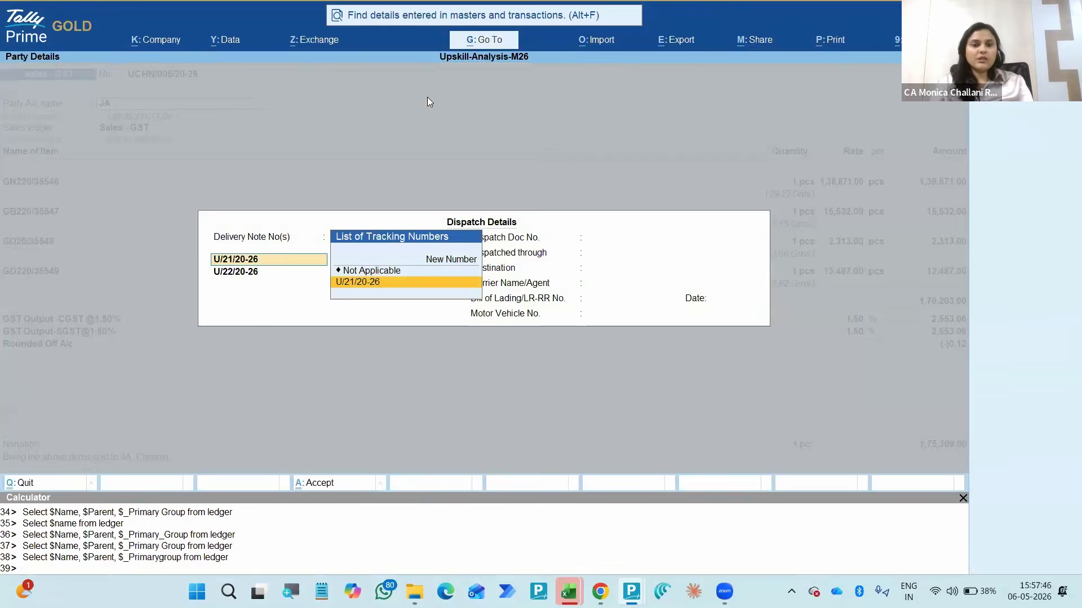
key("ctrl+a")
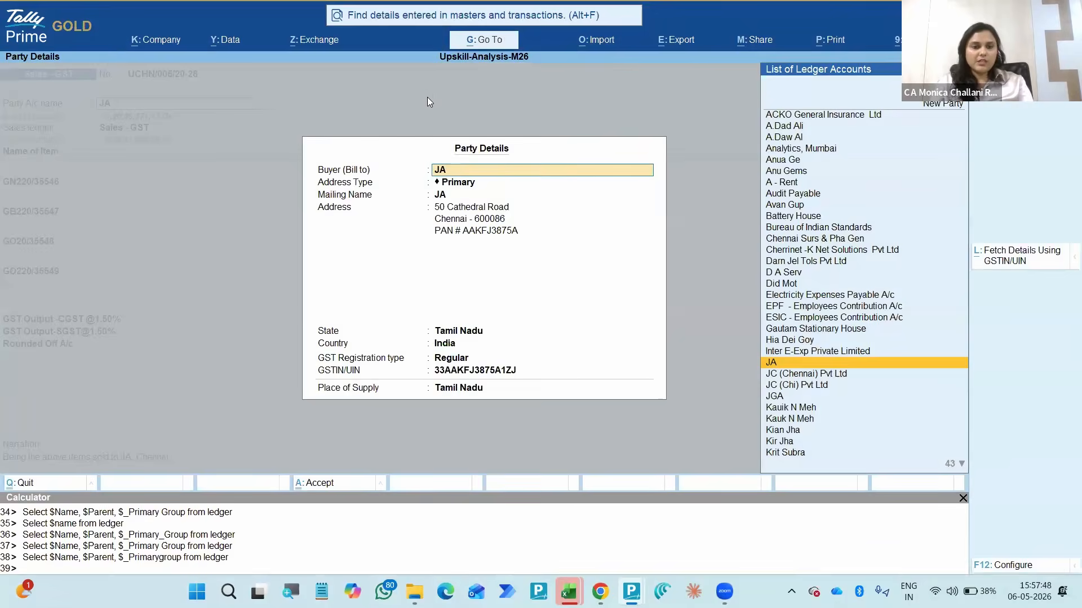
key("ctrl+a")
key("Return")
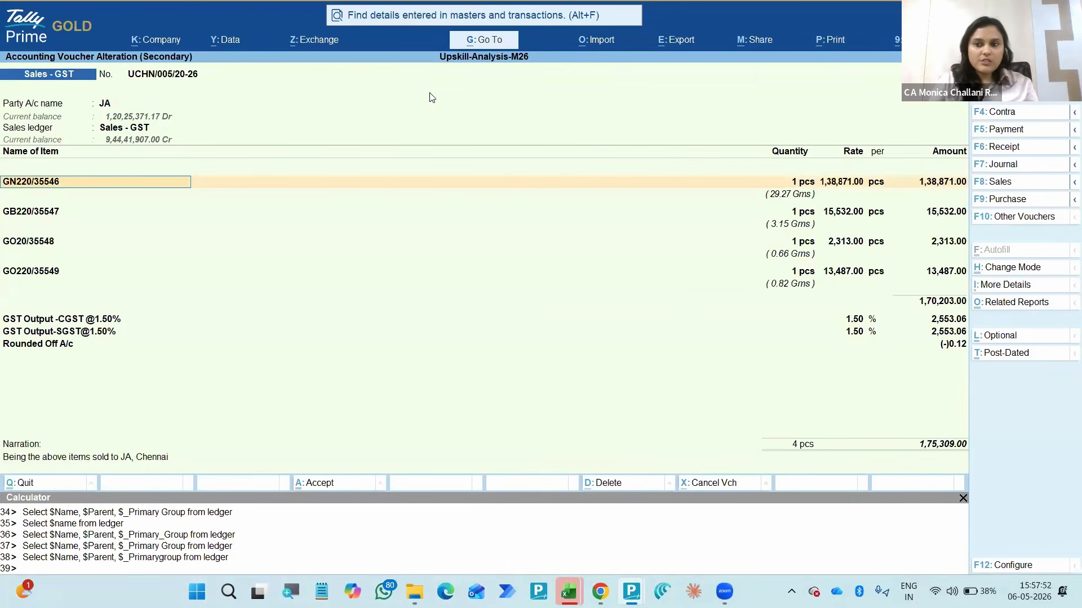
- Set the amount of stock item GB220/35547 to 16,000 in its item allocations and accept them
left_click(924, 183)
key("Return")
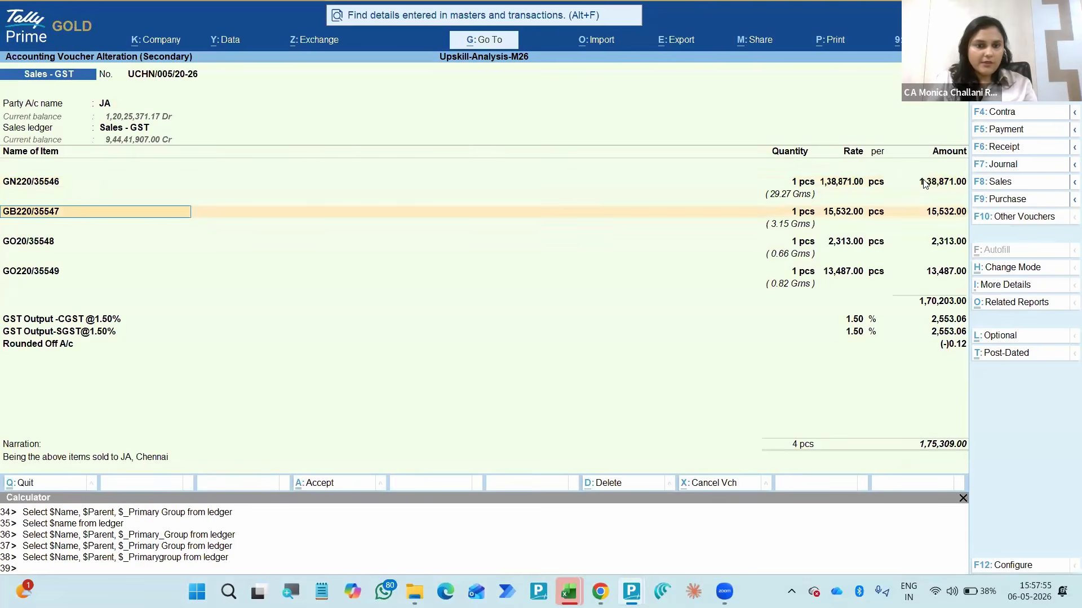
key("Return")
key("Return")
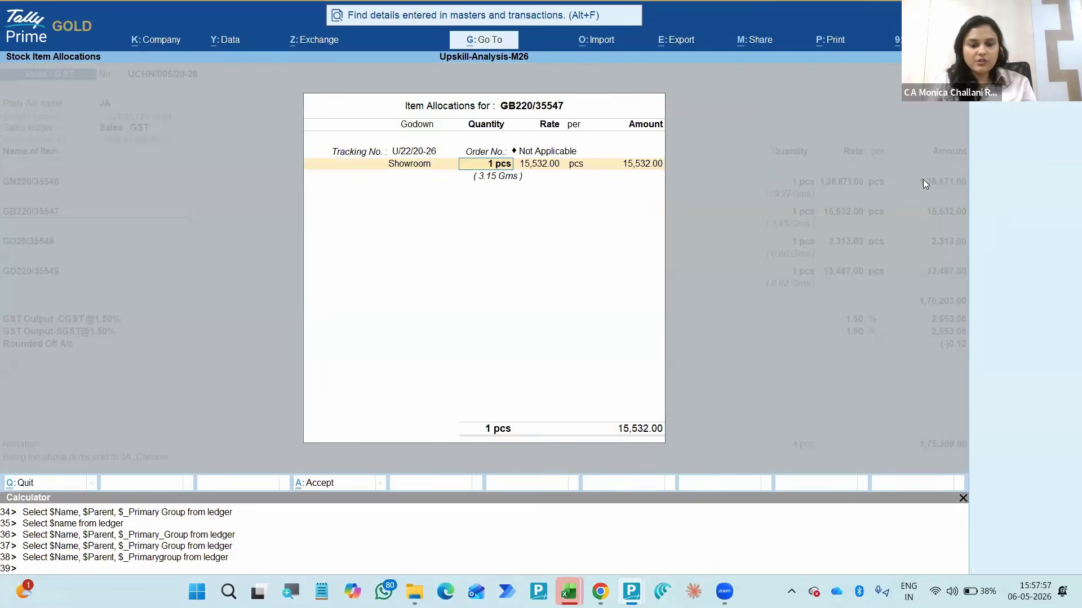
key("Return")
key("Return")
key("Return")
type("16,000")
key("Return")
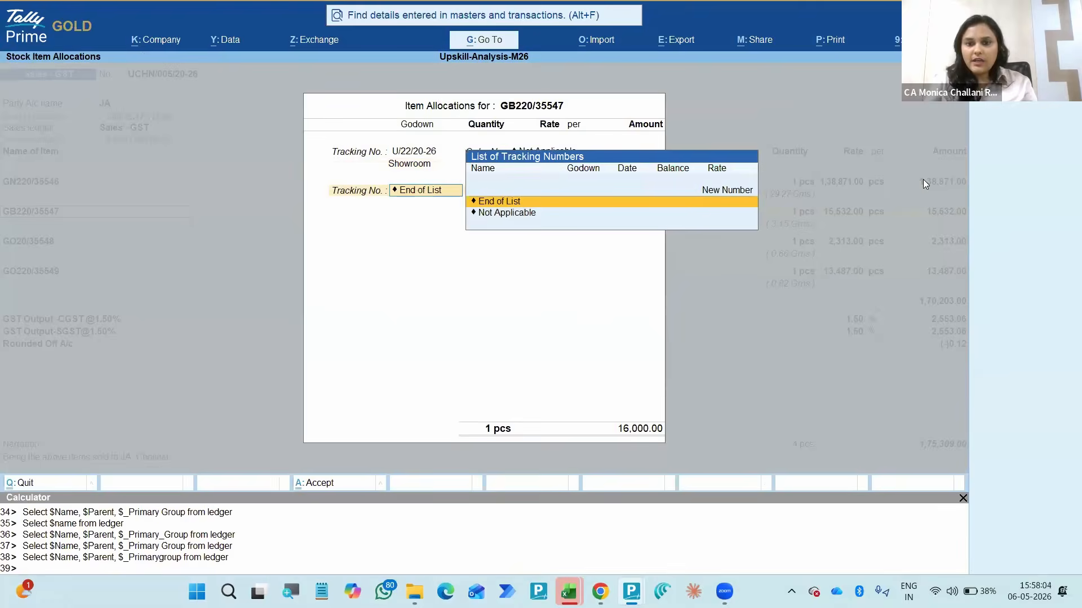
key("Return")
key("Return")
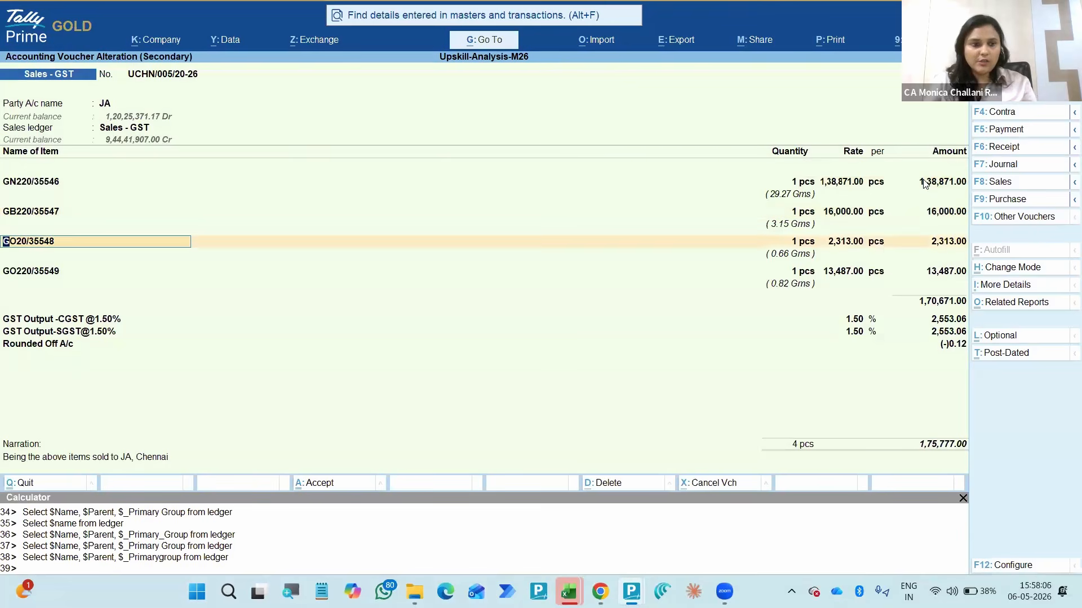
- Go through the voucher's GST Output CGST and SGST ledger lines to recalculate the tax amounts at 1.50%
left_click(103, 318)
key("Return")
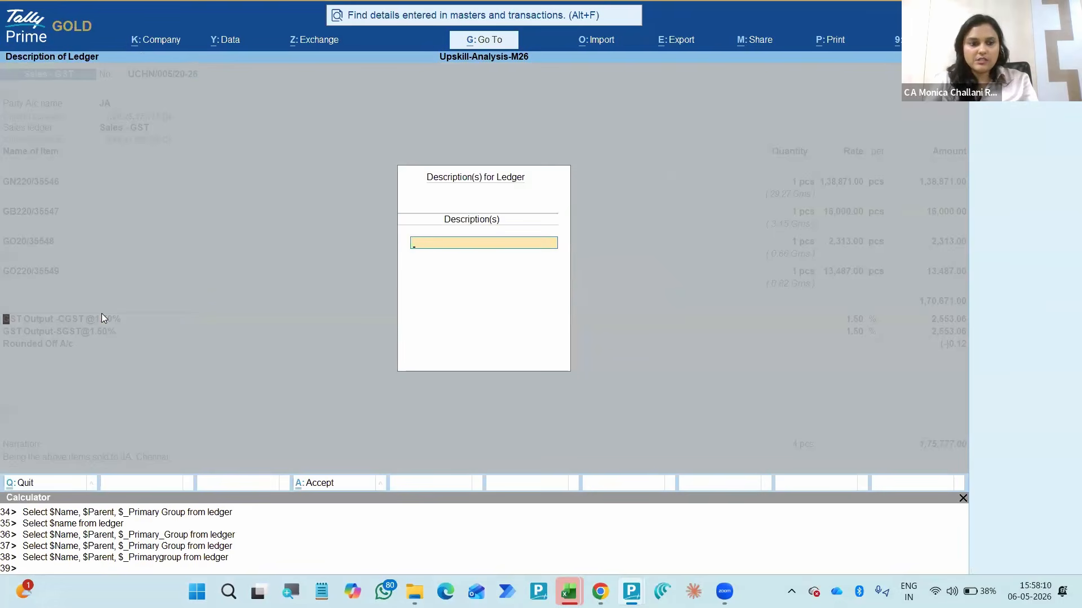
key("Escape")
key("Return")
key("Return")
left_click(103, 318)
key("Return")
key("Return")
key("Return")
key("Return")
key("Return")
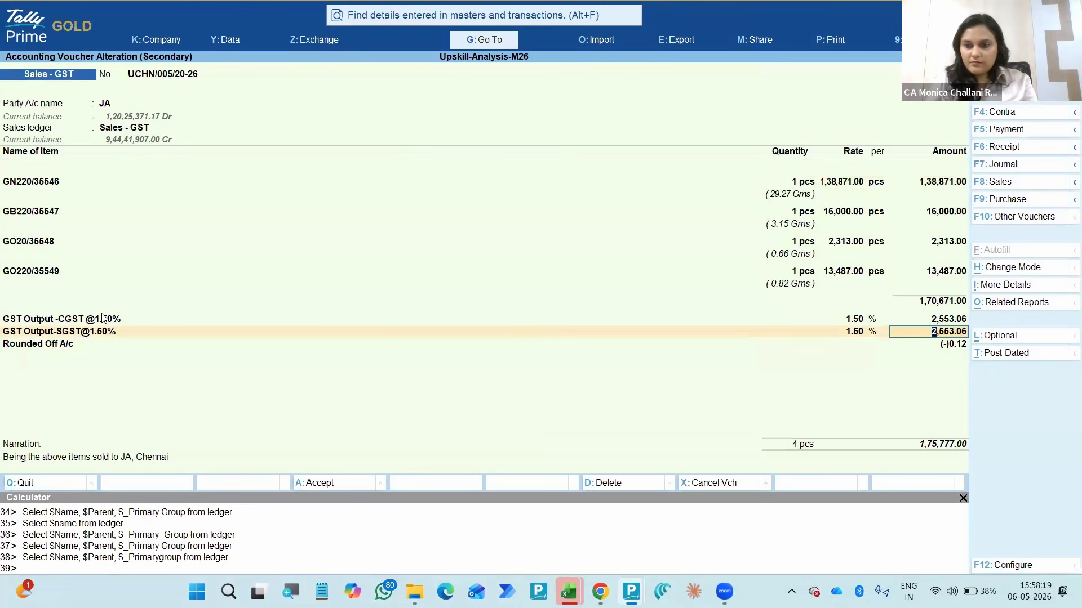
- Recalculate the Rounded Off A/c line and save the altered 16-Jun-25 voucher with its existing narration
left_click(902, 341)
key("Return")
key("Return")
key("Return")
key("ctrl+a")
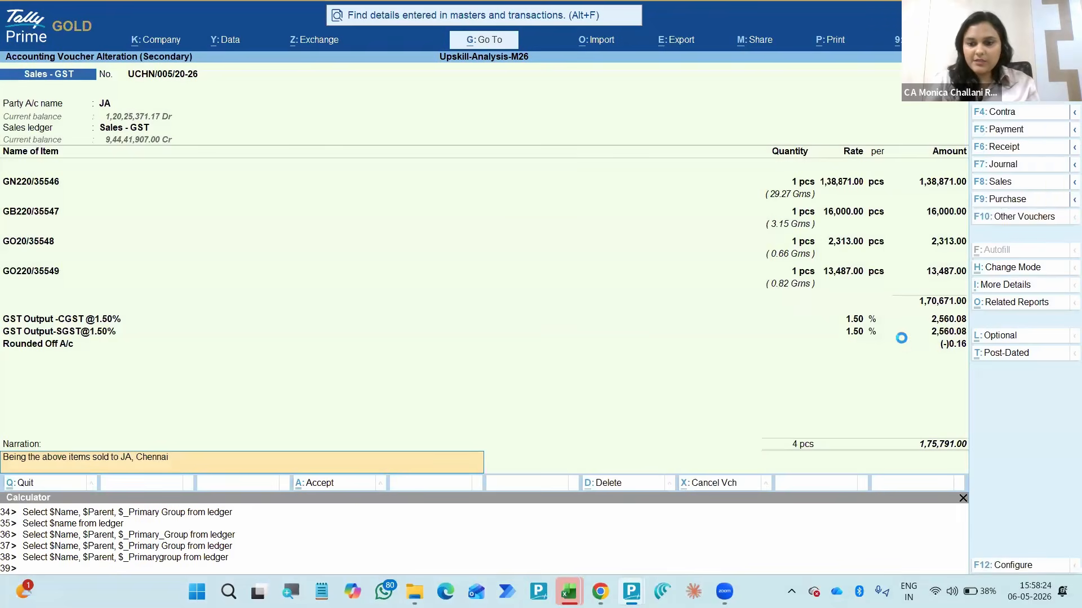
key("ctrl+a")
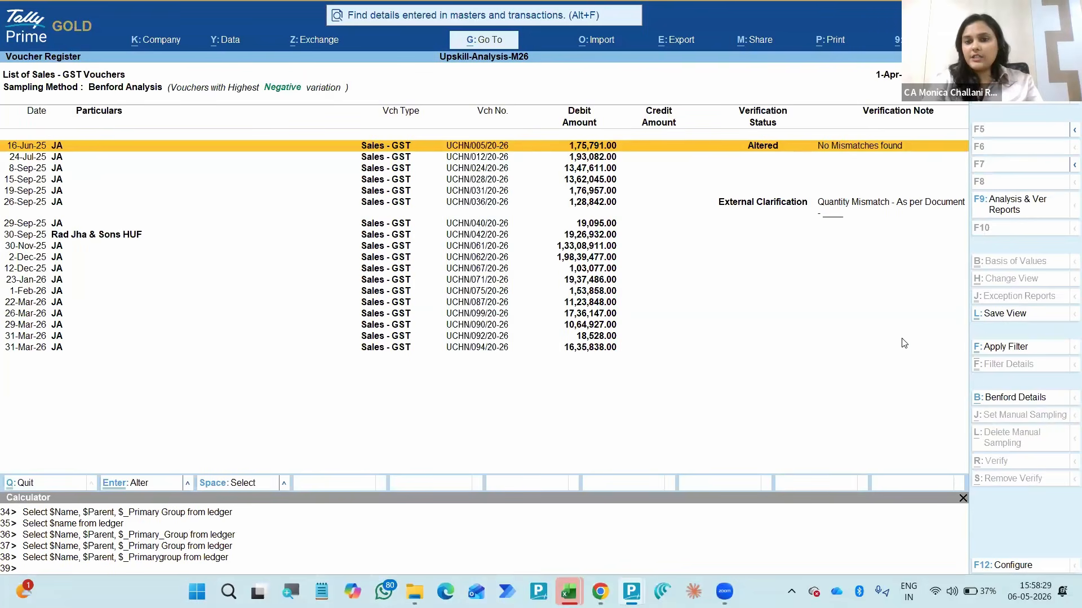
- Go back to the Verification summary and examine the verified count and the altered vouchers still needing verification
key("Escape")
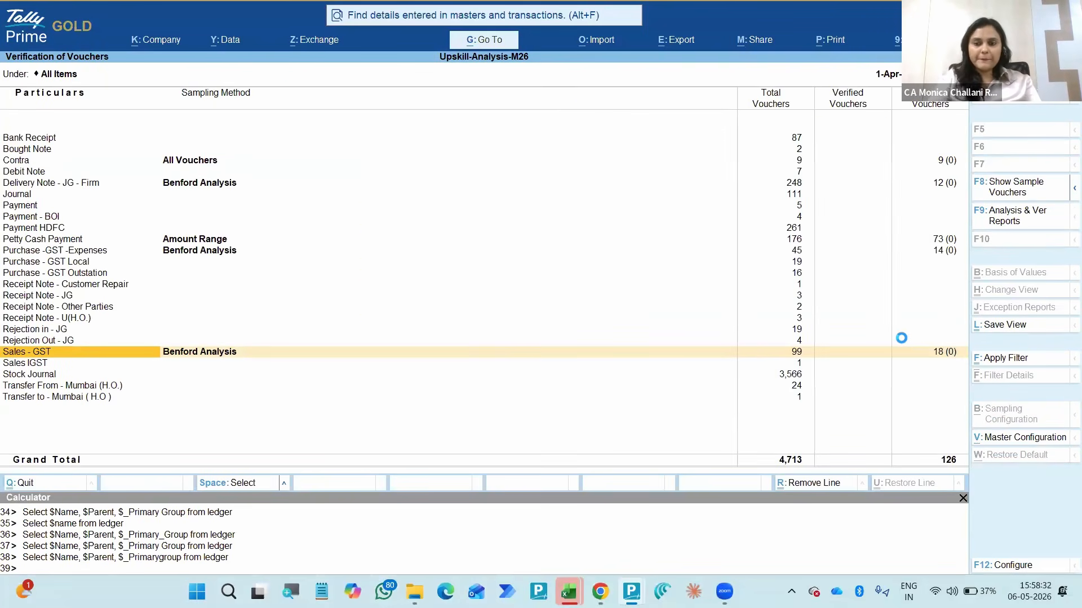
key("Escape")
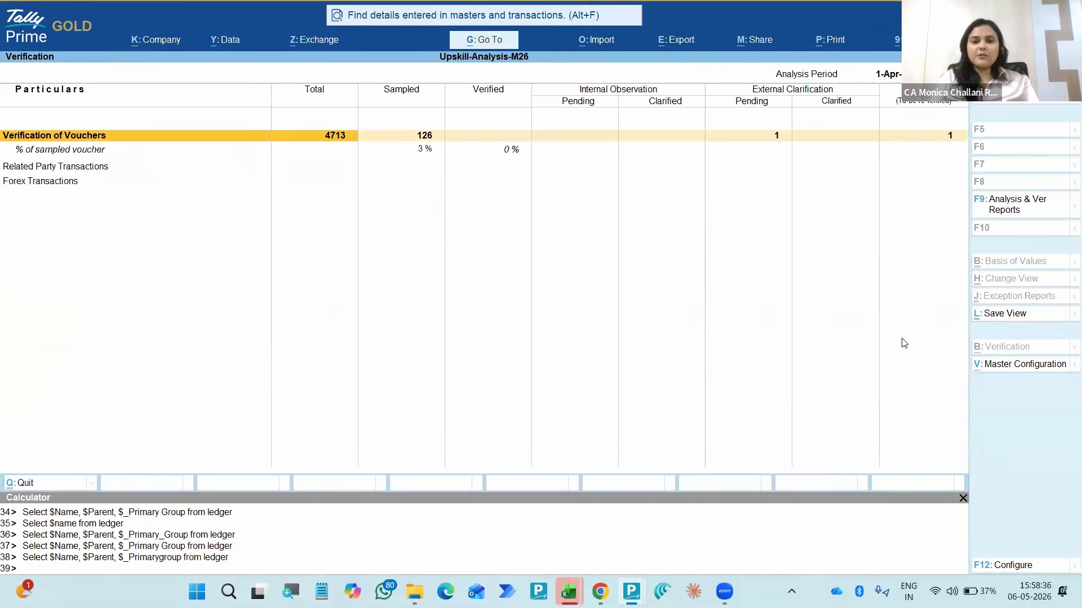
key("Right")
key("Right")
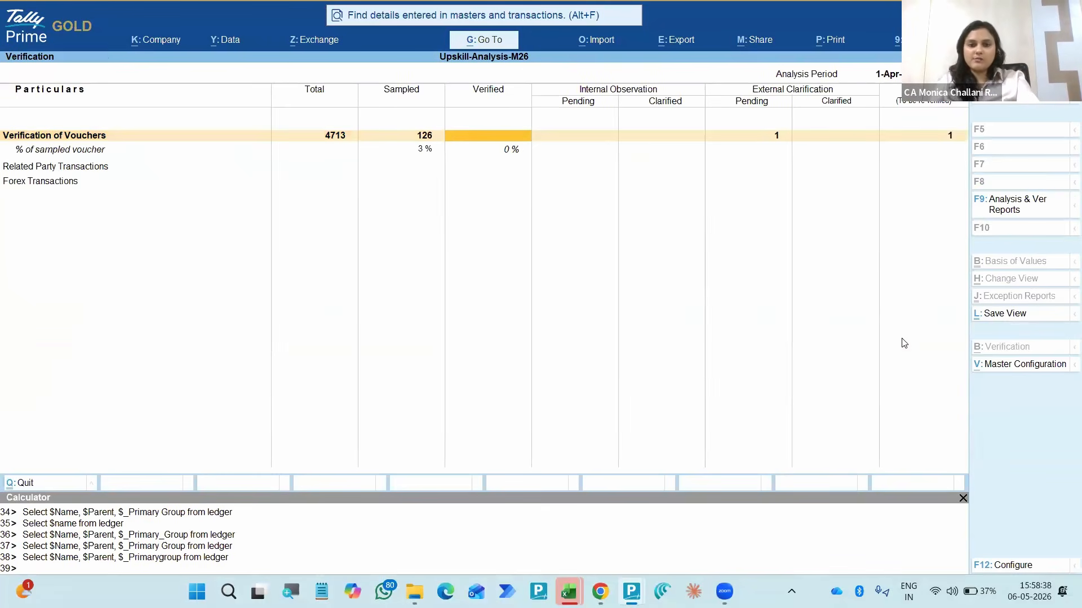
key("Right")
key("Right")
key("Right")
key("Right")
key("Right")
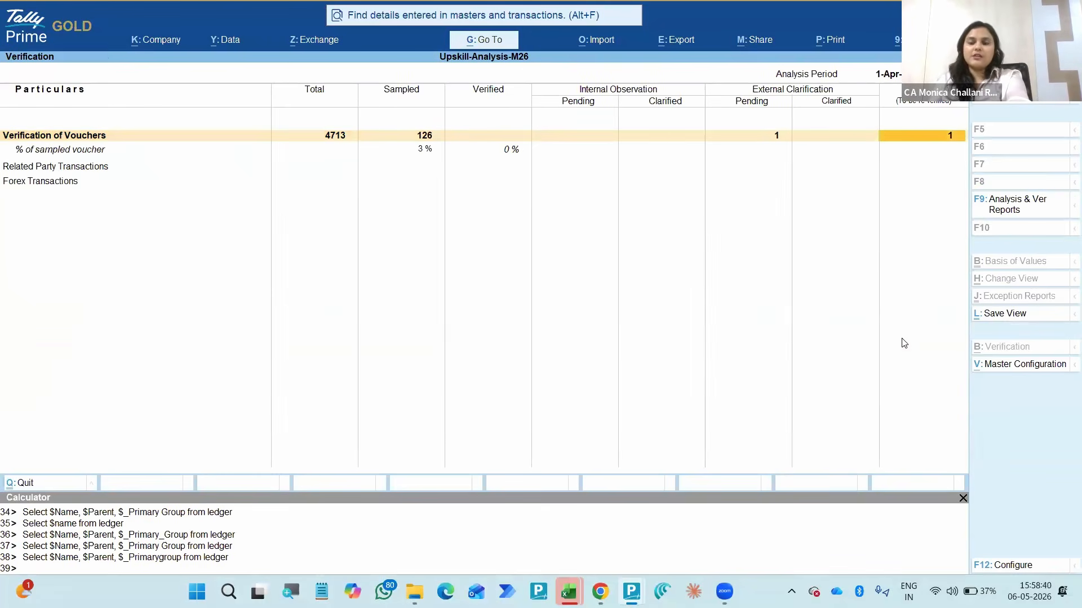
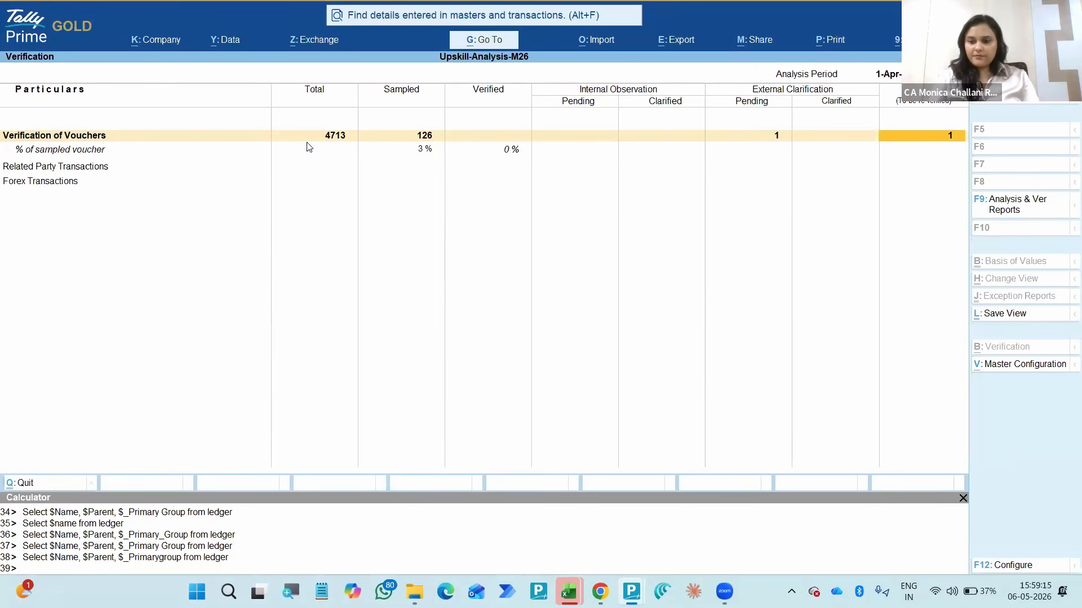
- Open the full list of voucher types under Verification of Vouchers from the Verification summary
key("Down")
key("Up")
key("Left")
key("Left")
key("Left")
key("Left")
key("Left")
key("Left")
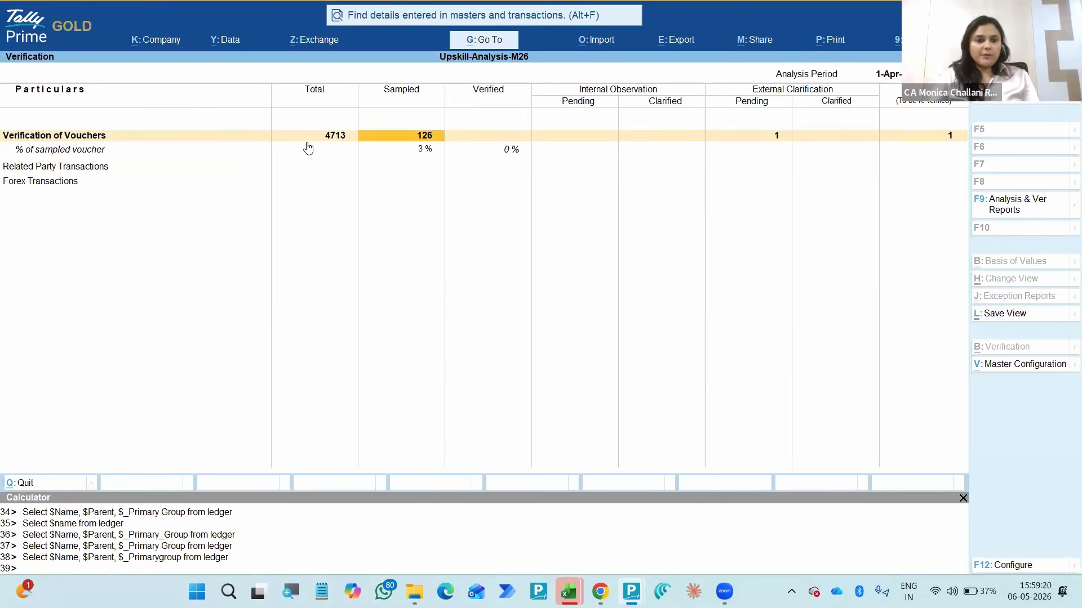
key("Down")
left_click(307, 141)
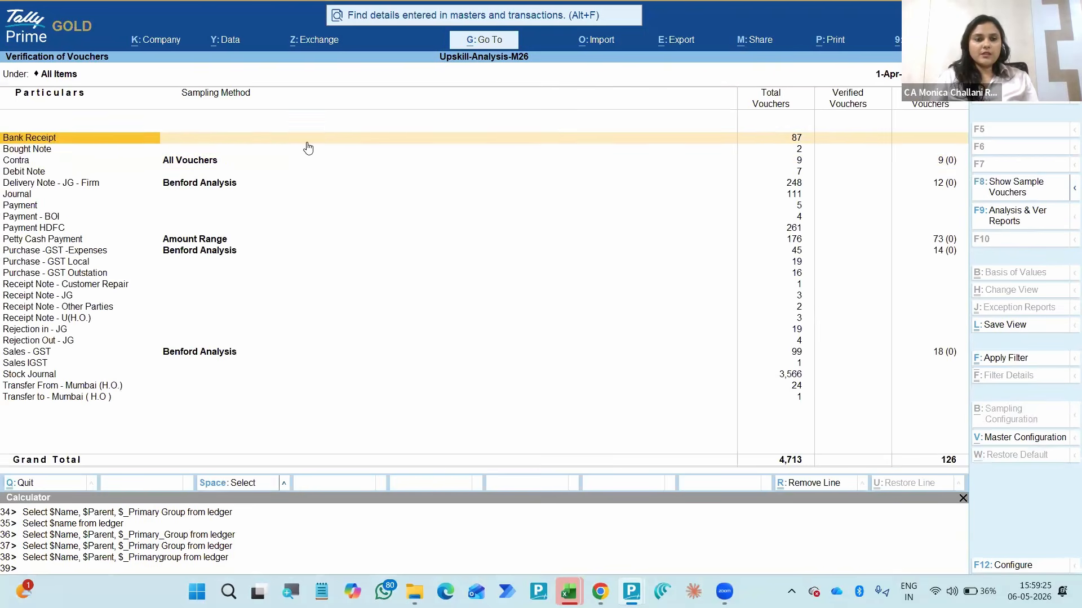
- Examine the voucher types' sampling methods and their total, verified and sampled voucher counts
key("Down")
key("Down")
key("Down")
key("Down")
key("Down")
key("Down")
key("Down")
key("Down")
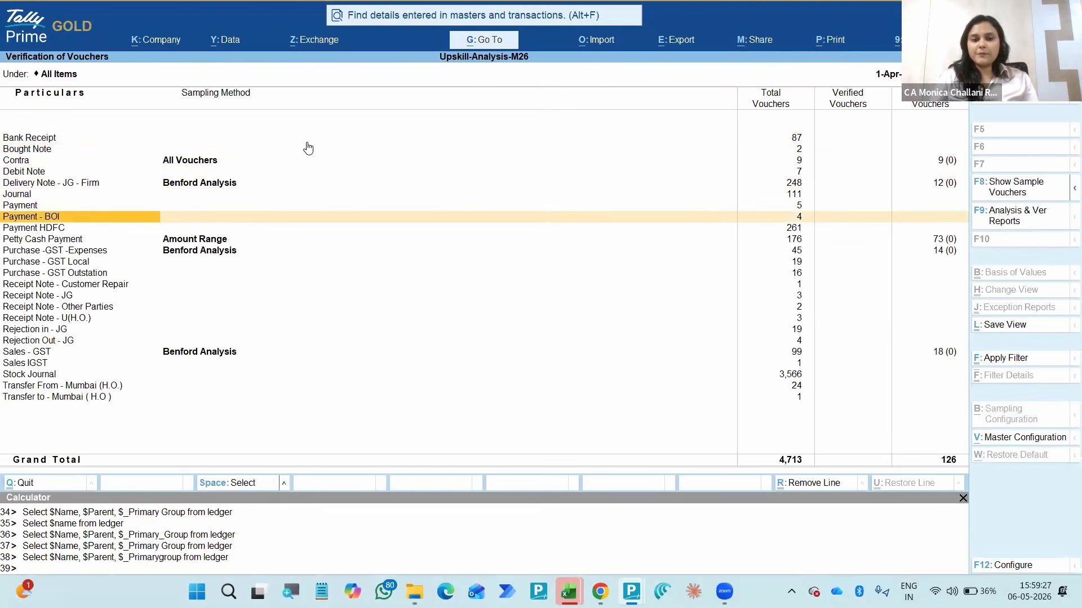
key("Right")
key("Right")
key("Right")
key("Left")
key("ctrl")
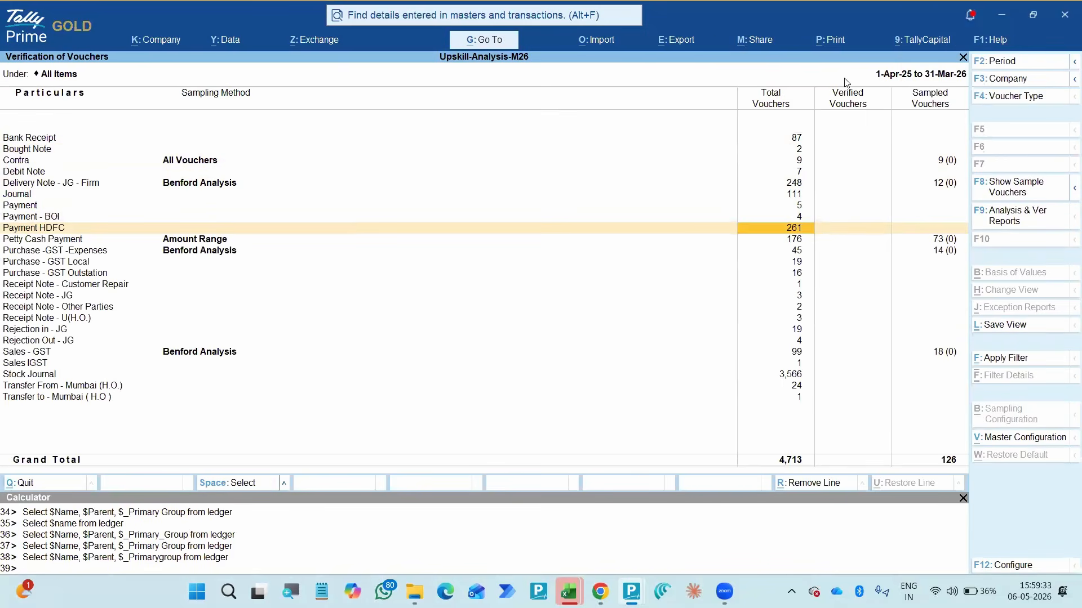
left_click(497, 159)
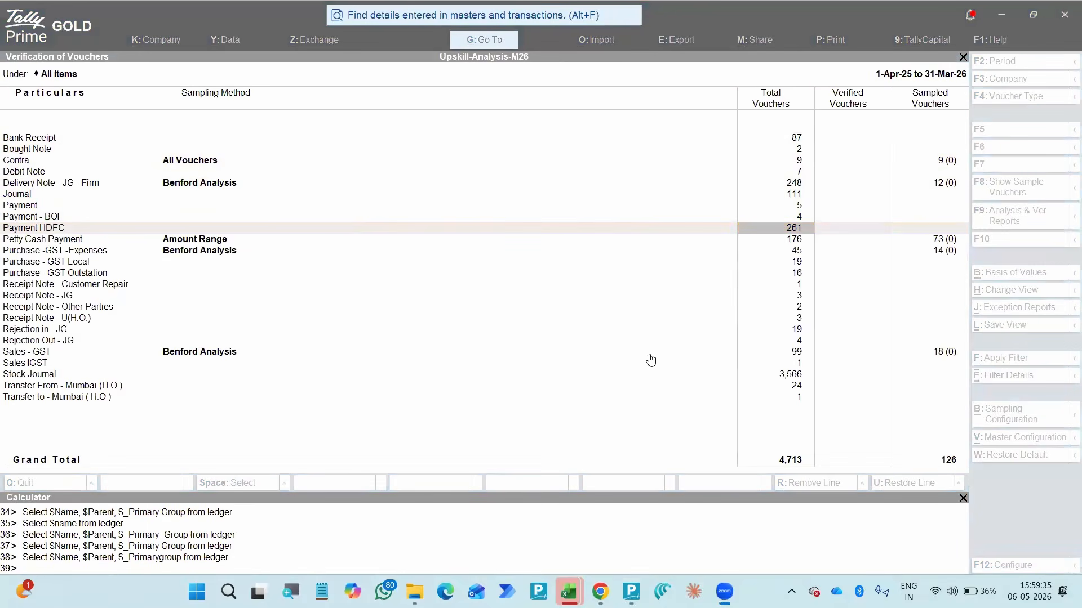
left_click(647, 238)
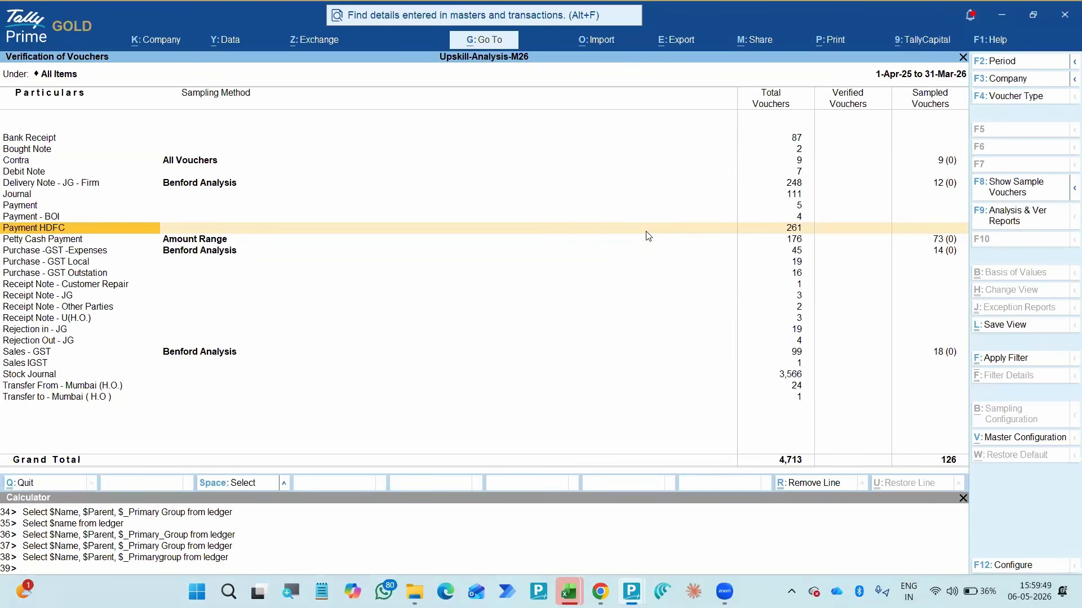
- Open the list of sampled vouchers for the Sales - GST voucher type
left_click(76, 241)
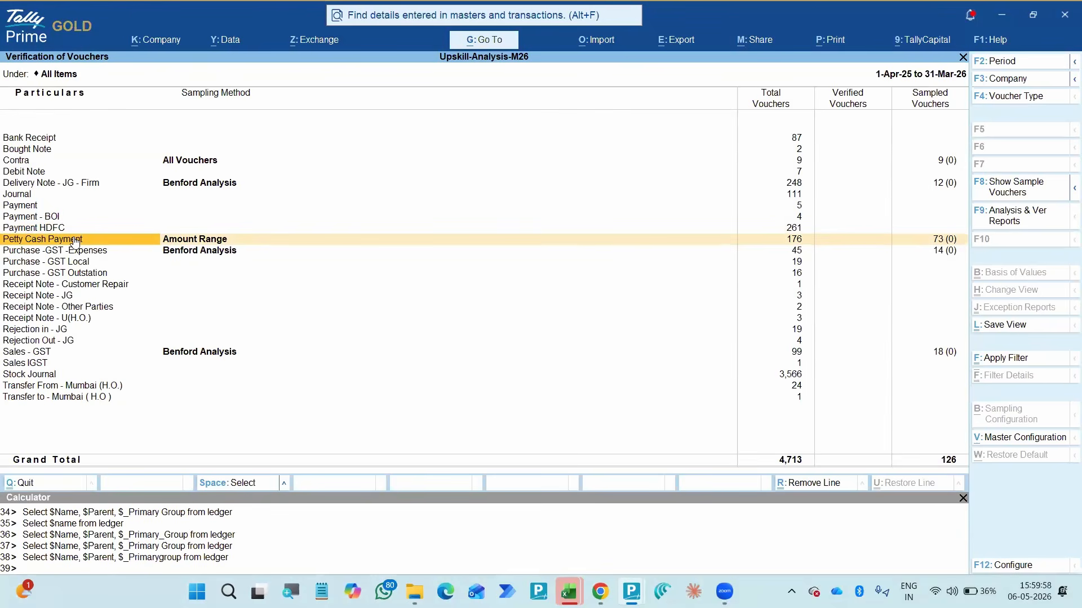
key("Right")
key("Right")
key("Right")
key("Down")
key("Down")
key("Down")
key("Down")
key("Down")
key("Down")
key("Down")
key("Down")
key("Down")
key("Down")
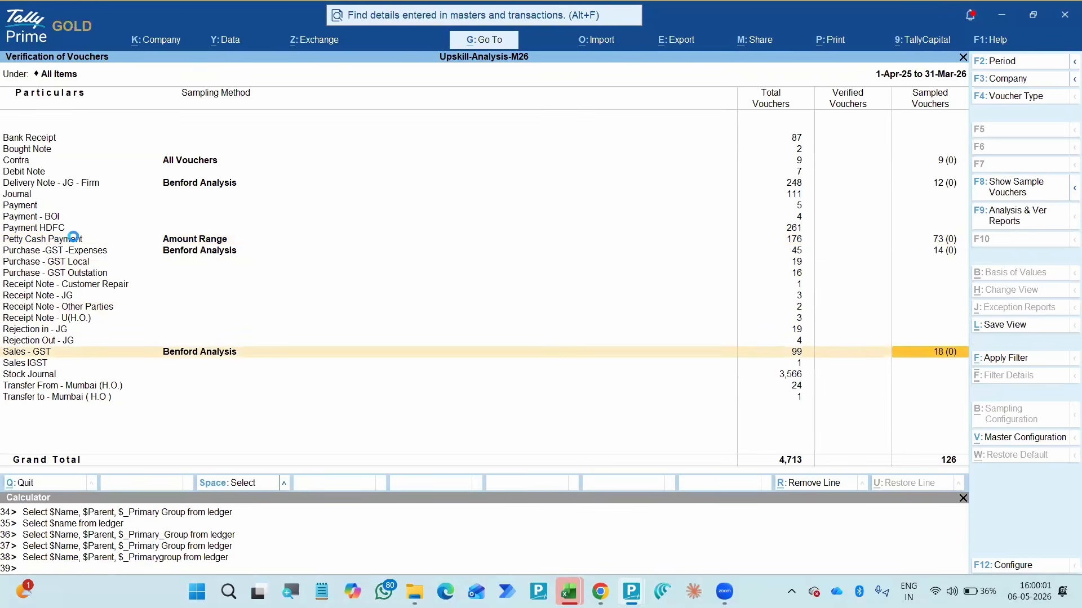
key("Return")
- Set the 26-Sep-25 Sales - GST voucher's verification status to Verified, keeping its existing verification note
key("Down")
key("Down")
key("Down")
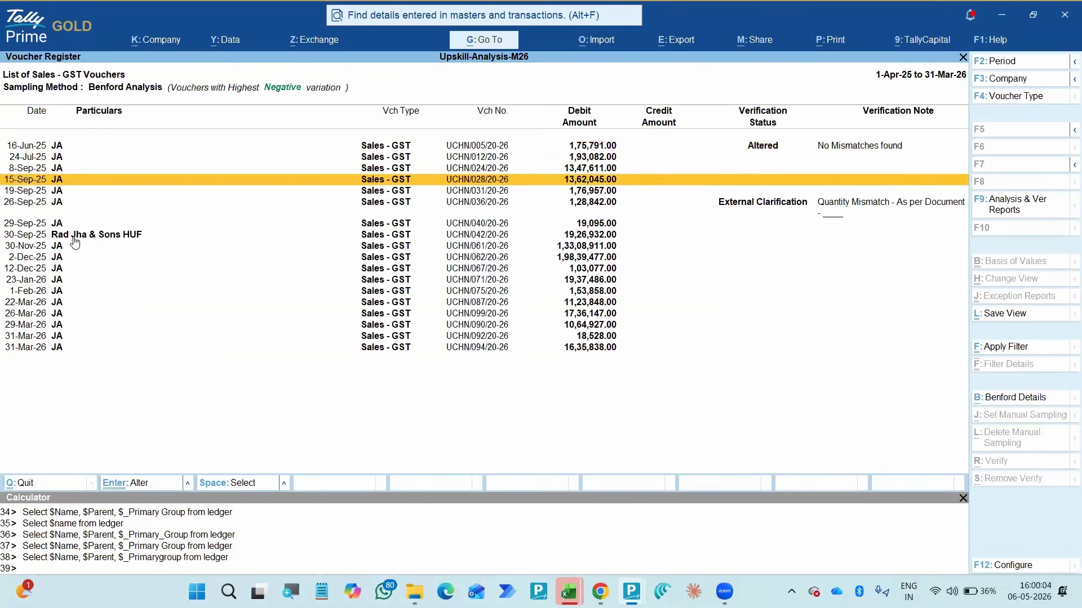
key("Down")
key("Down")
key("Return")
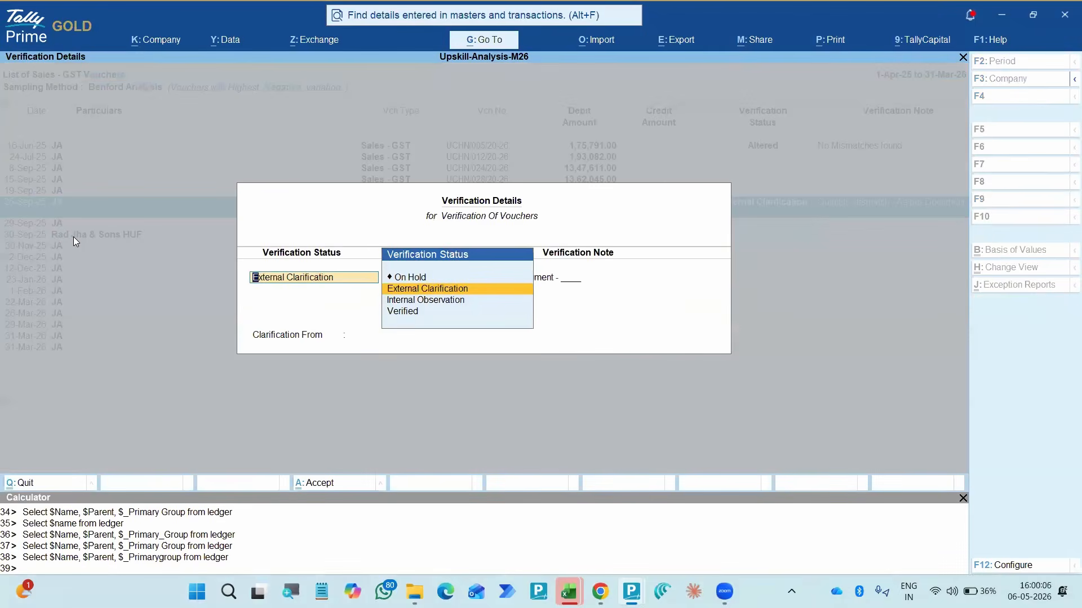
key("Return")
key("Return")
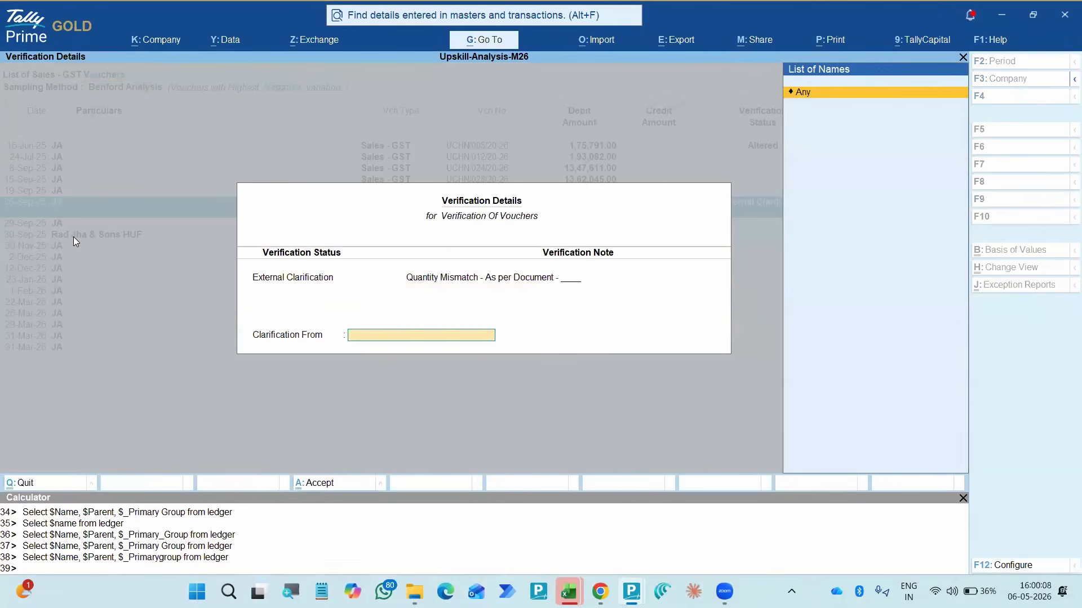
key("shift+Tab")
key("shift+Tab")
key("Down")
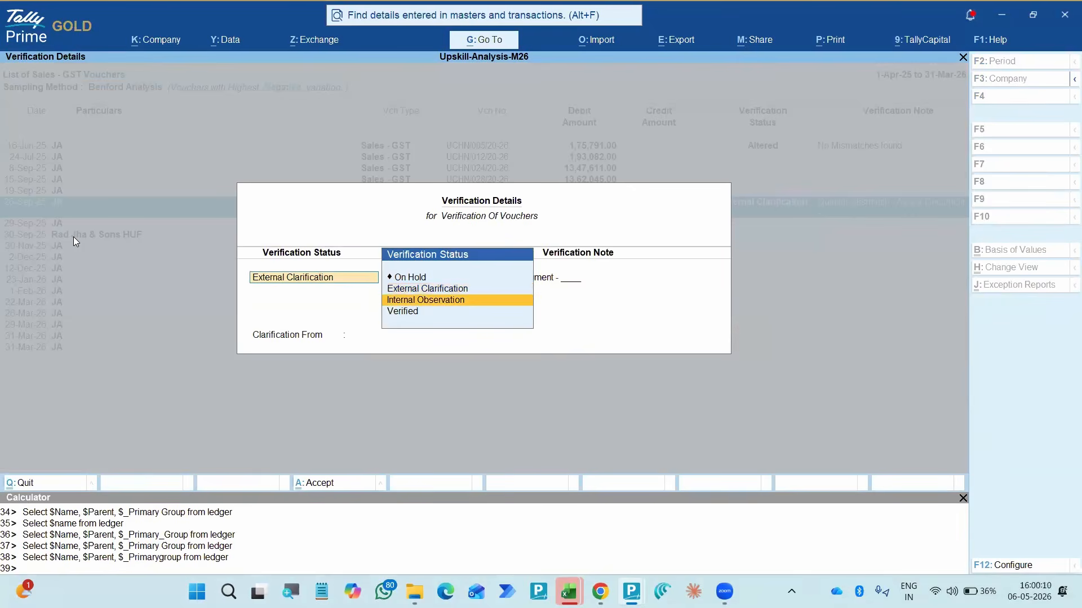
key("Down")
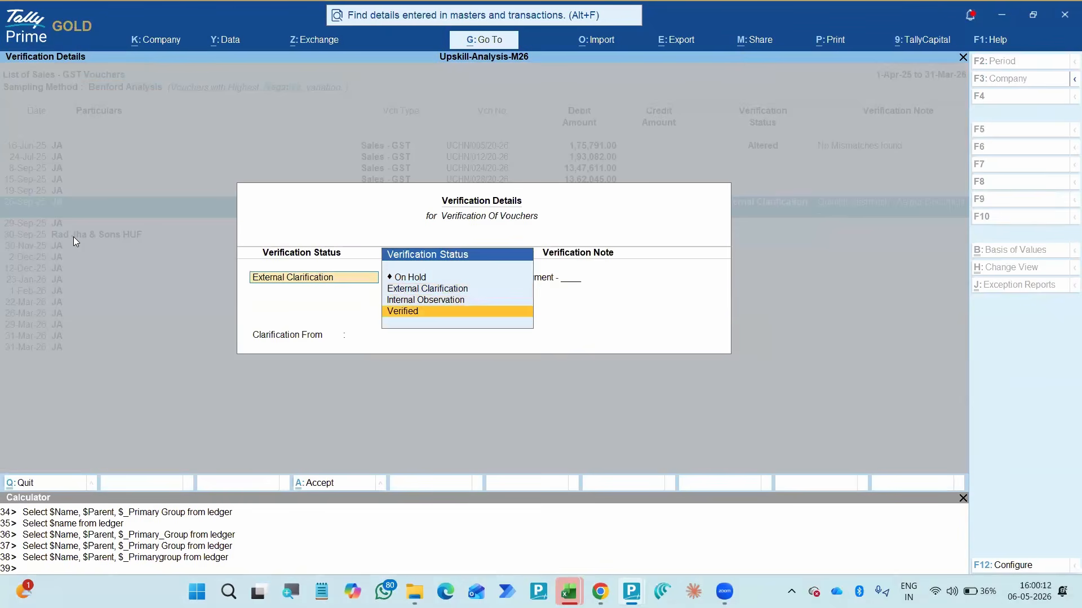
key("Return")
key("ctrl")
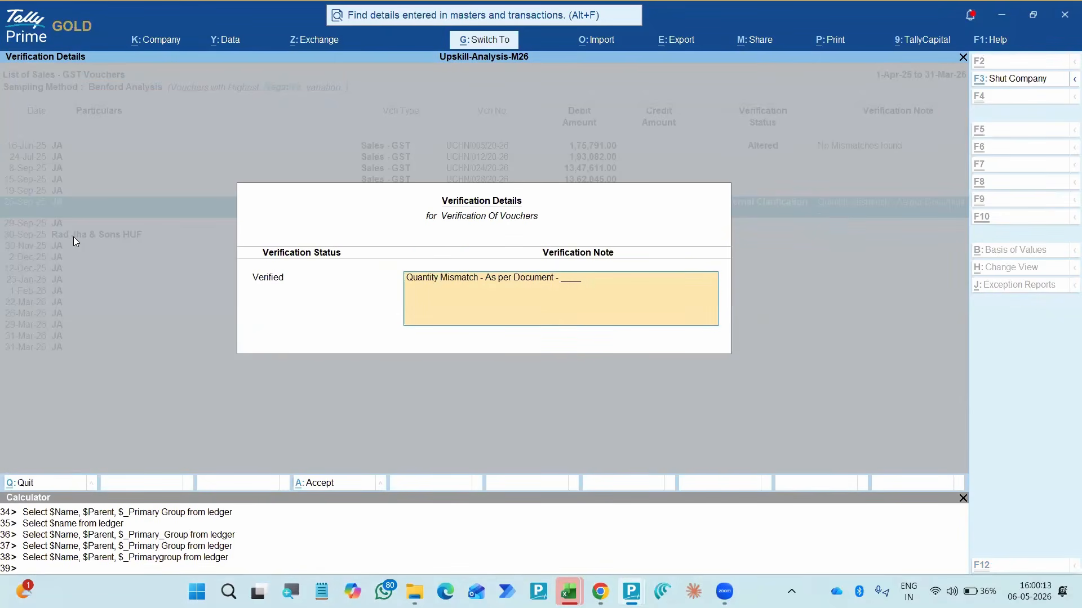
key("ctrl+a")
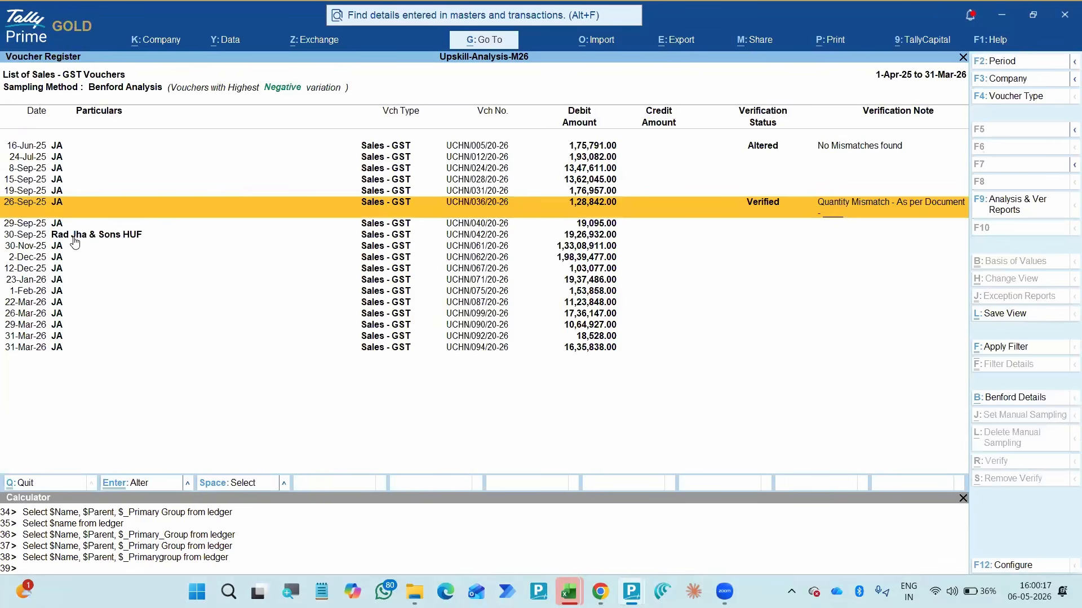
- Go back to the Verification summary and drill down from the verified count to the verified Sales - GST vouchers
key("Escape")
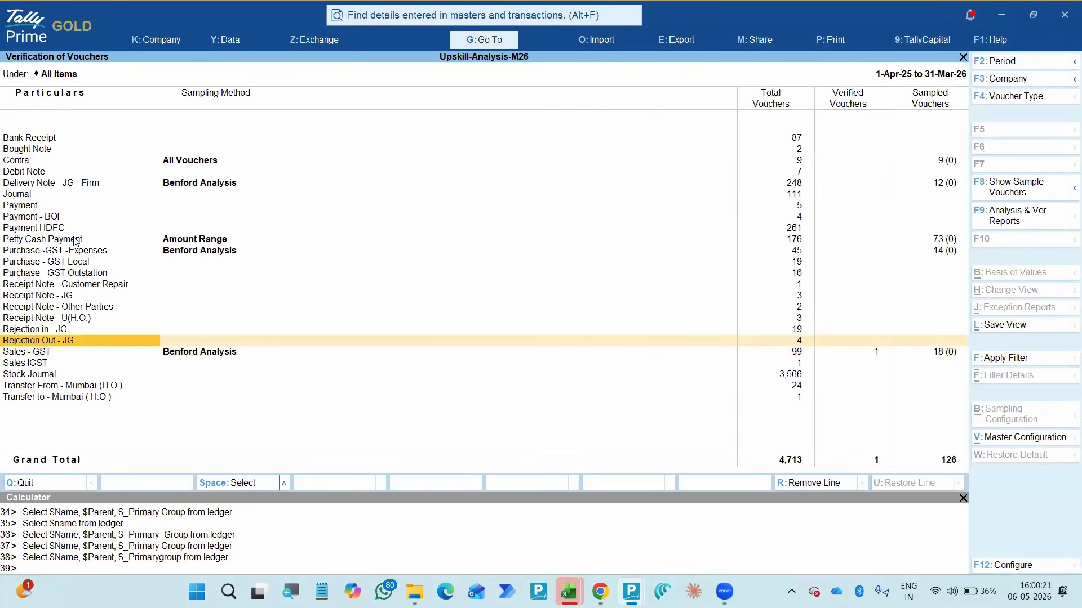
key("Escape")
key("Up")
key("Left")
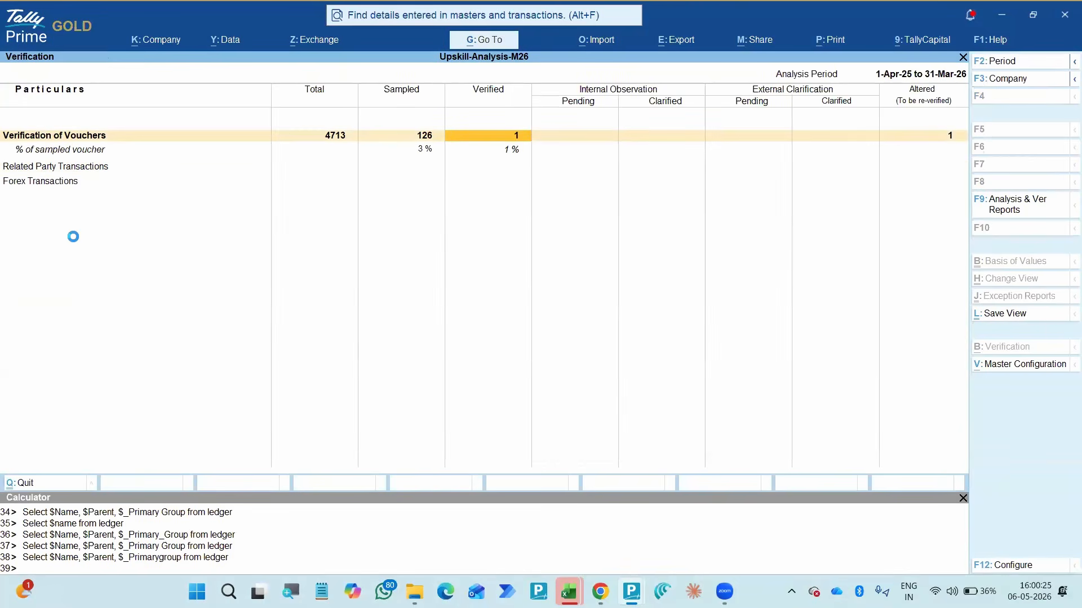
key("Return")
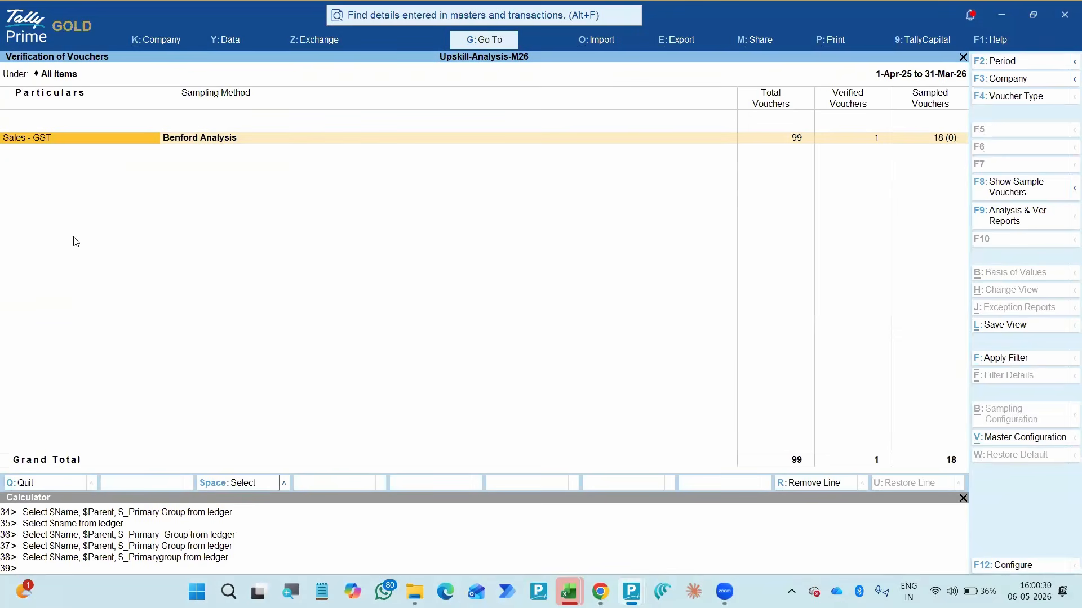
key("Right")
key("Right")
key("Return")
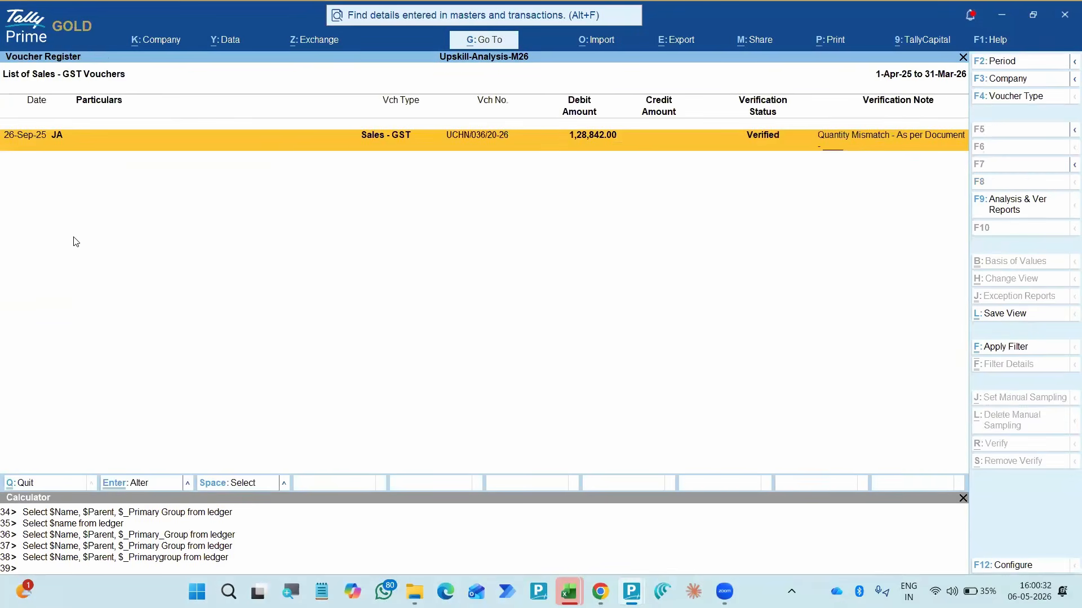
- Set the 26-Sep-25 voucher's verification status to External Clarification with its existing note and Clarification From as Any, and accept the details
key("Return")
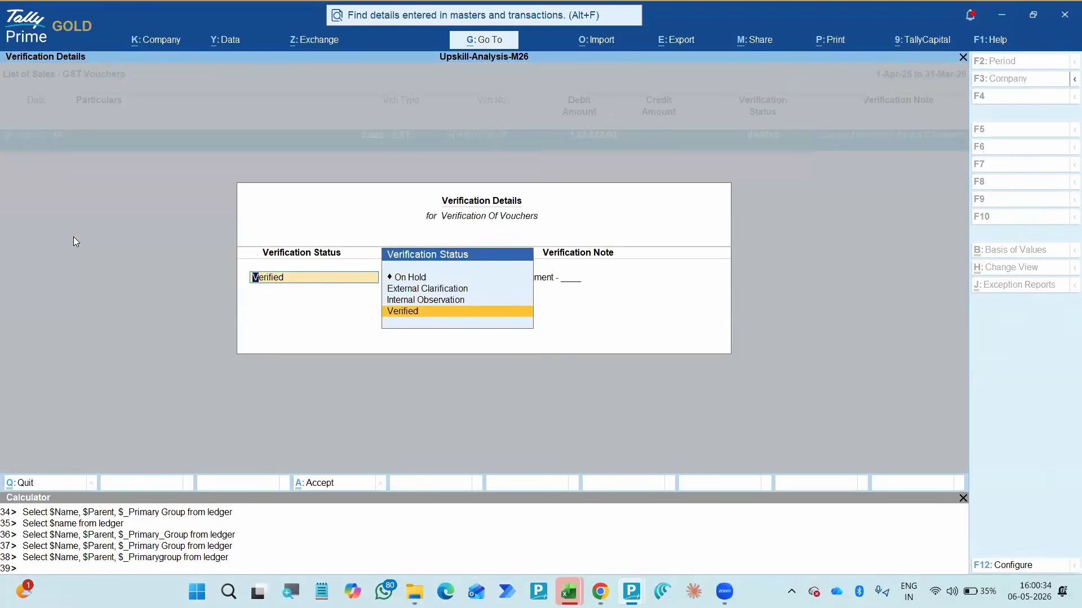
key("Up")
key("Up")
key("Return")
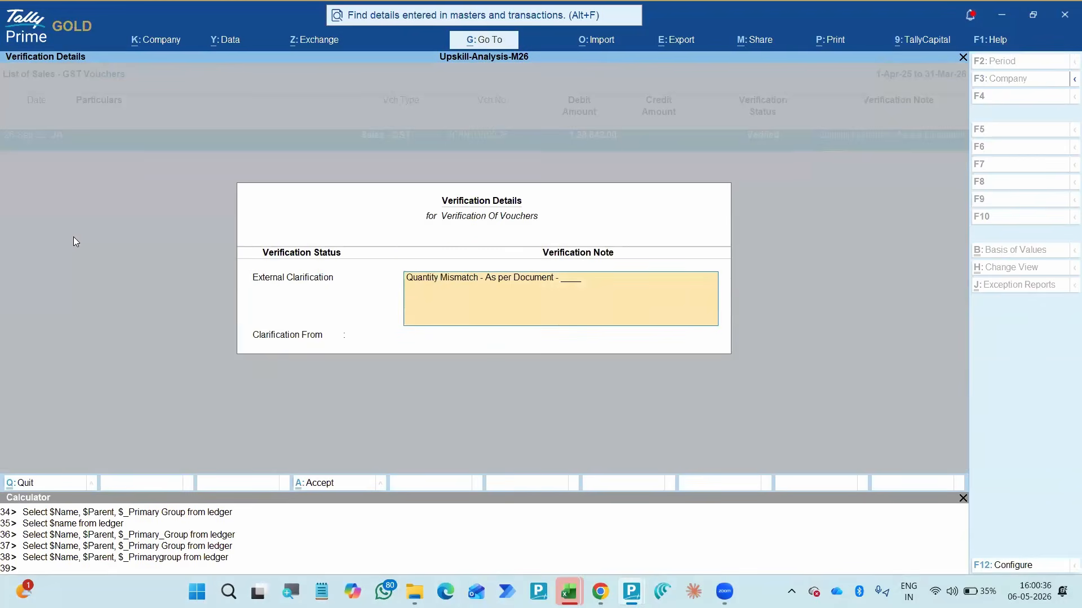
key("Return")
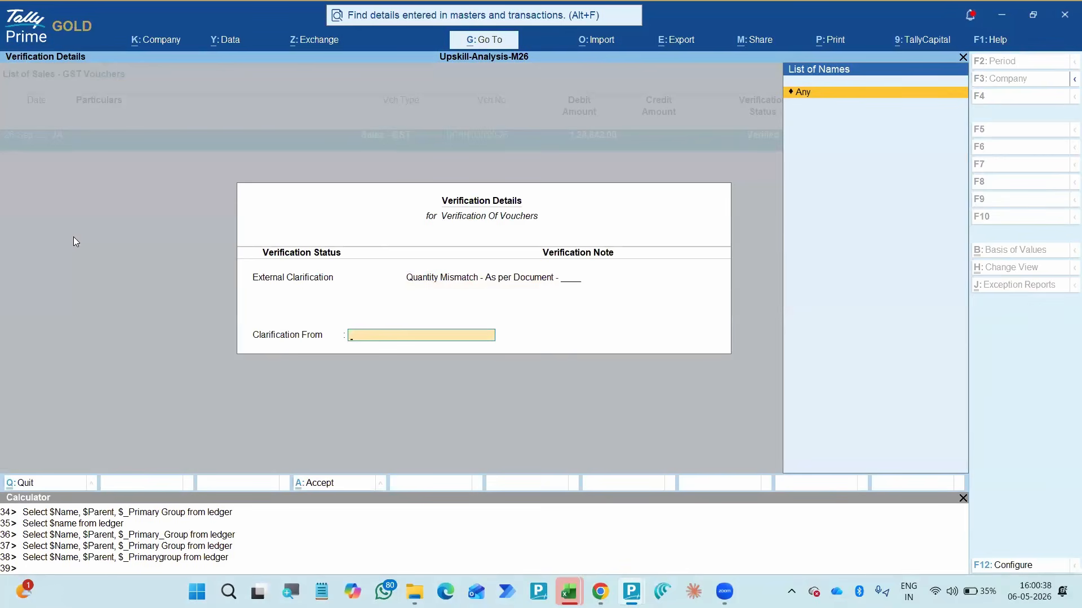
key("Return")
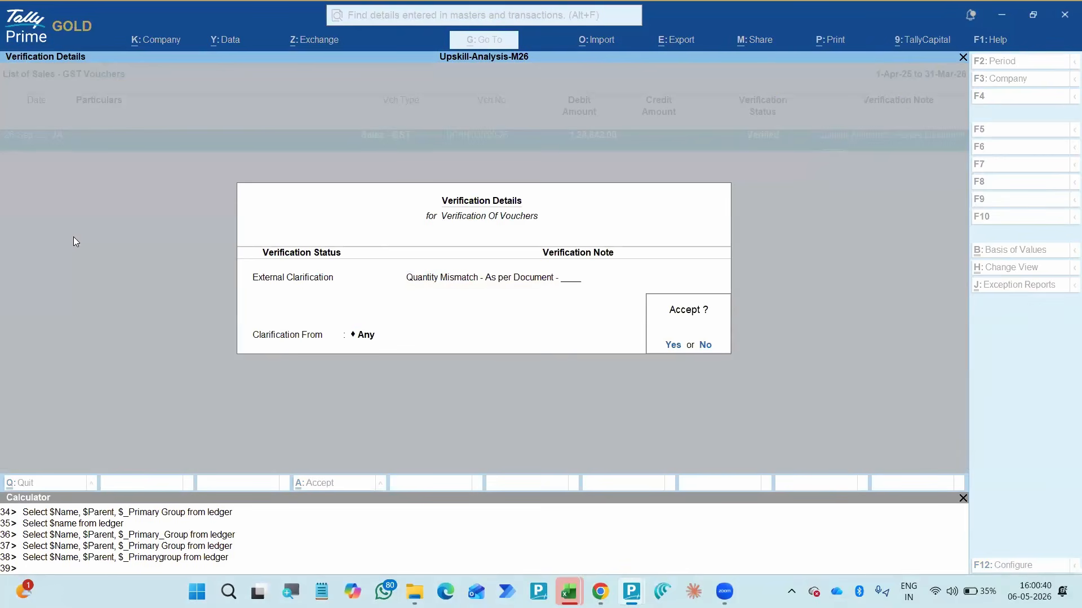
key("Return")
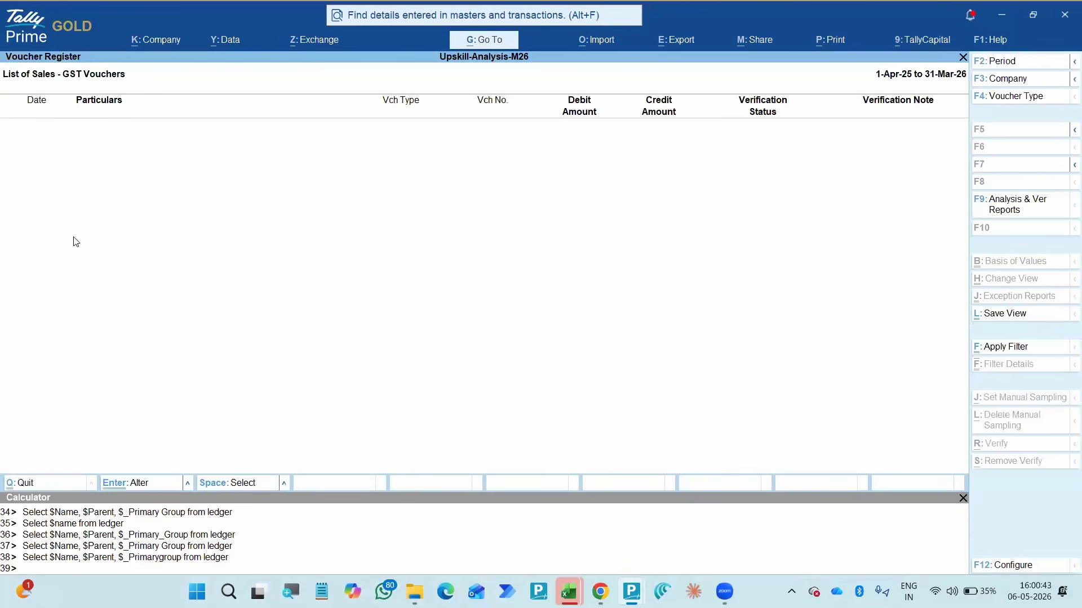
- Return to the Verification summary and open the list of vouchers pending external clarification
key("Escape")
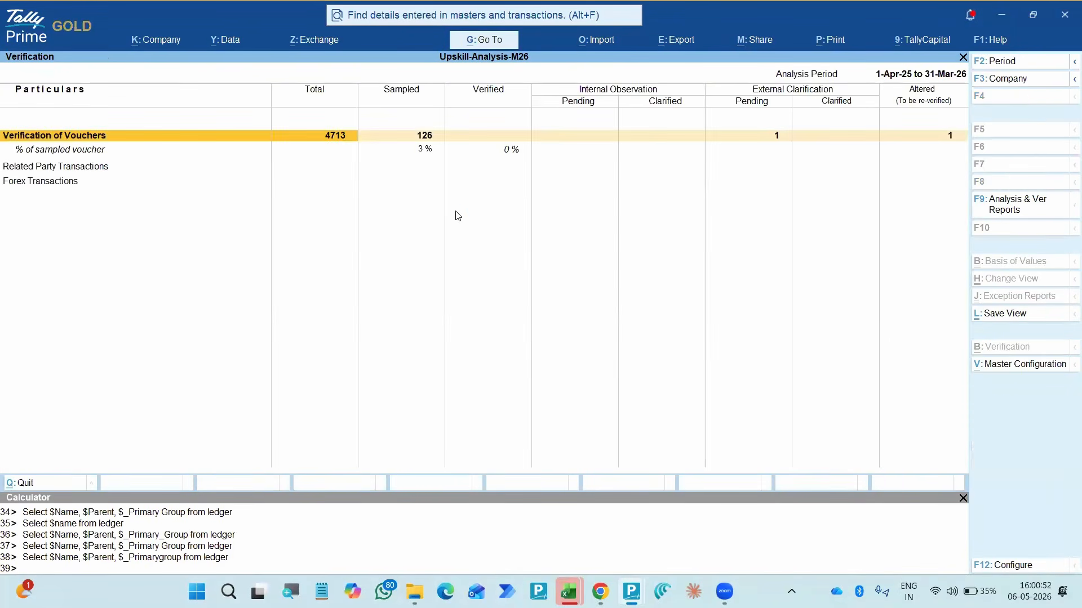
key("Right")
key("Right")
key("Right")
key("Right")
key("Right")
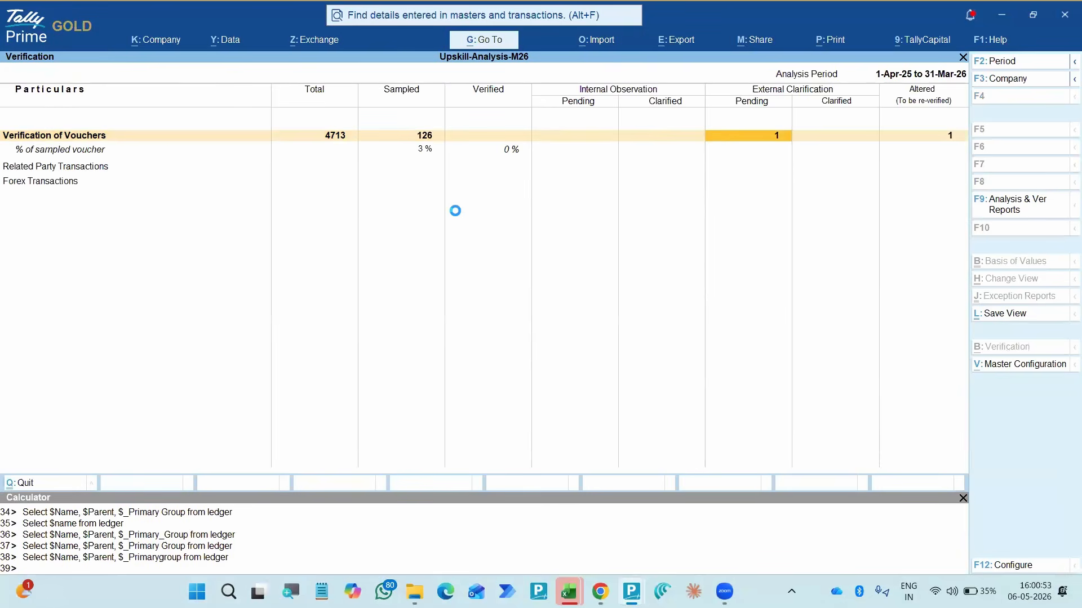
key("Return")
key("Return")
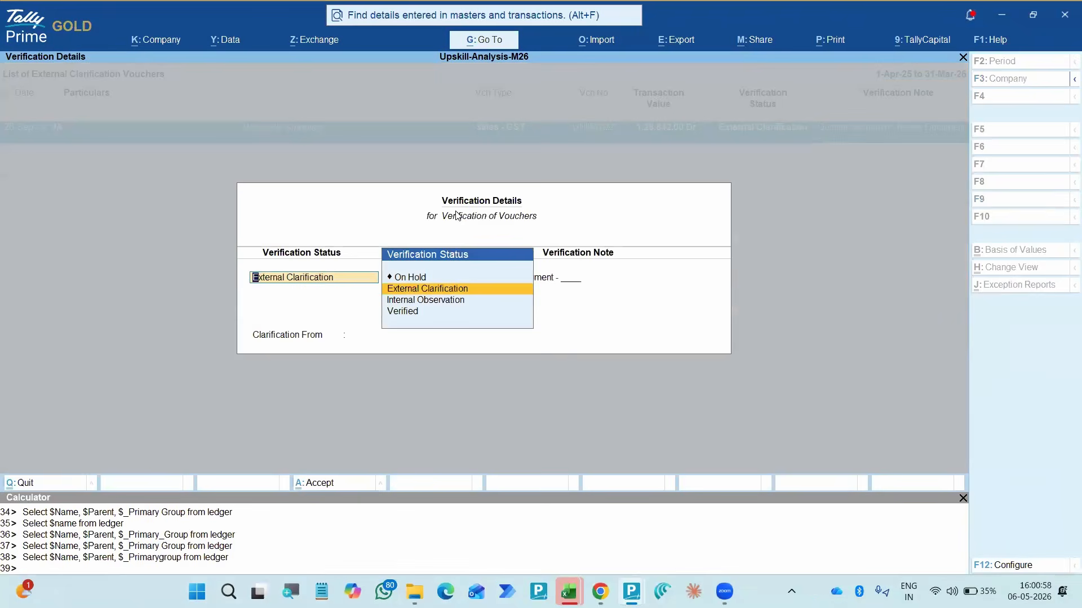
key("Return")
key("BackSpace")
key("Escape")
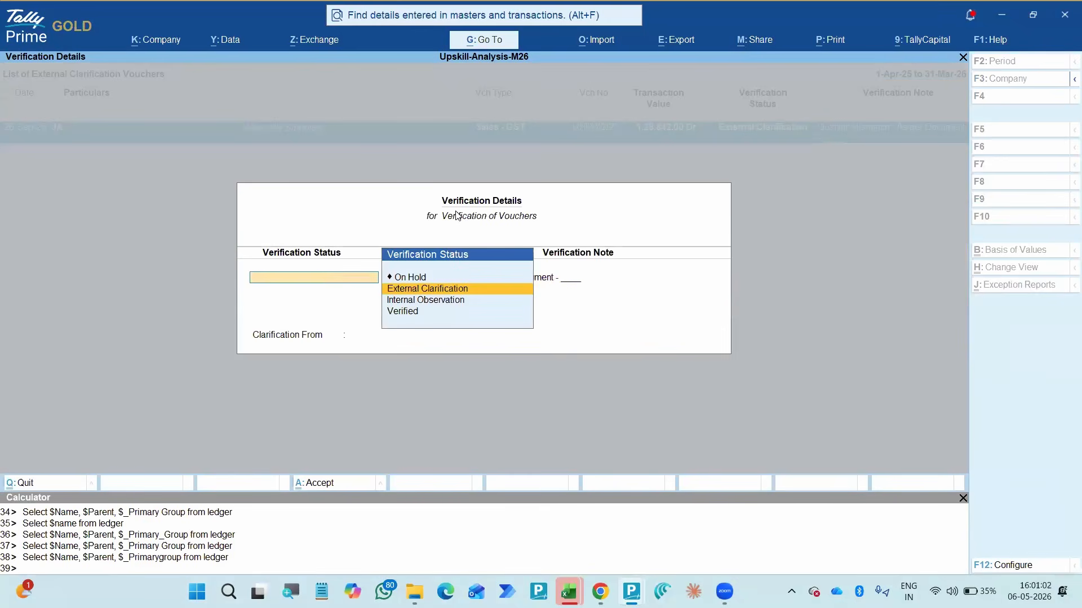
key("Escape")
key("Return")
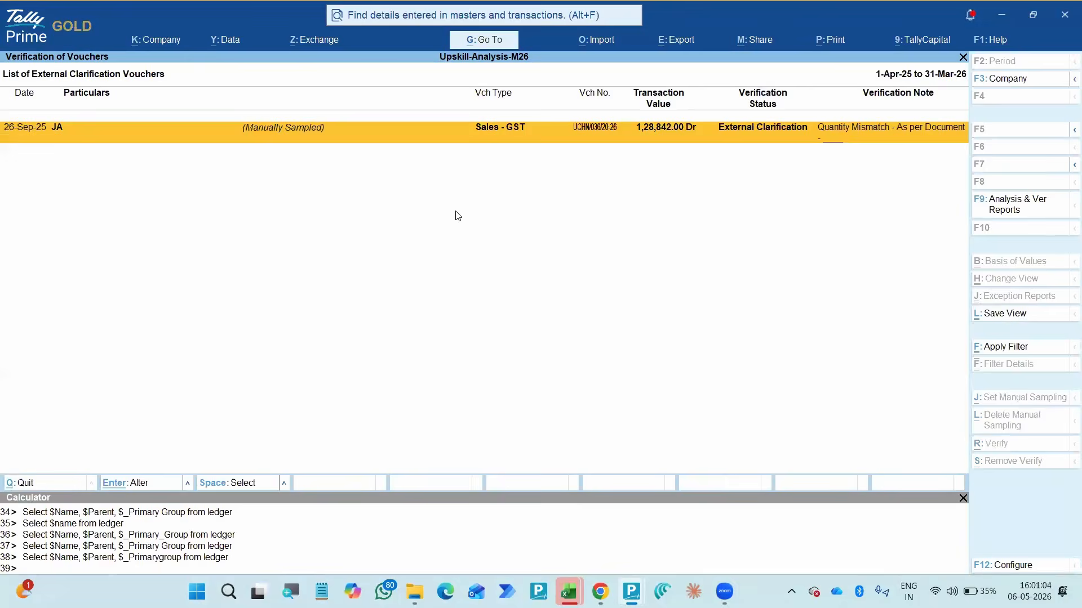
key("Escape")
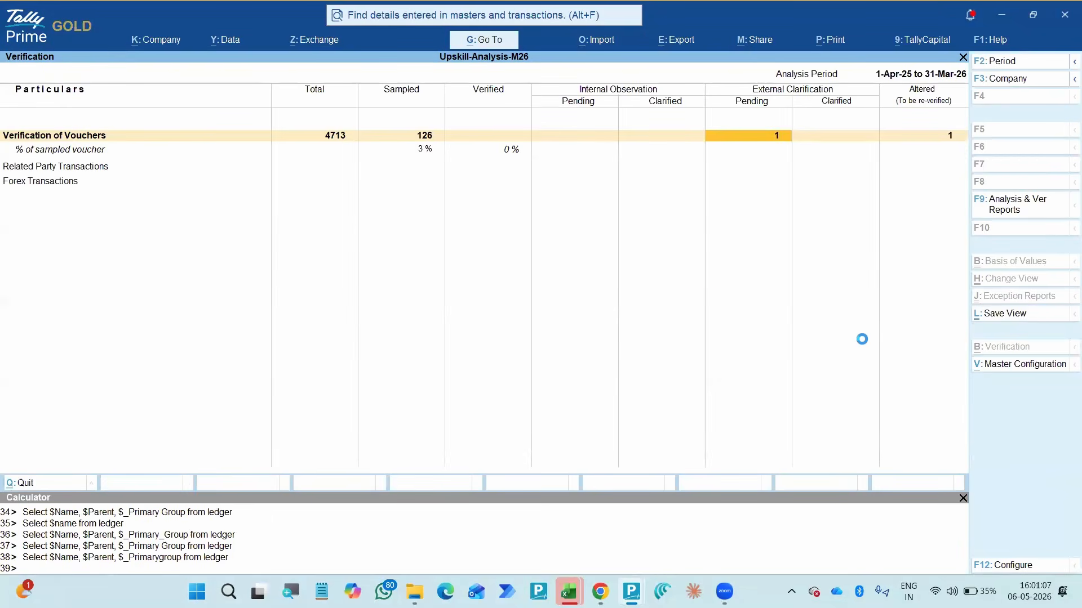
- Open the verification details of the 26-Sep-25 pending clarification voucher and enable Show Priorities and Categories for Clarifications
key("Return")
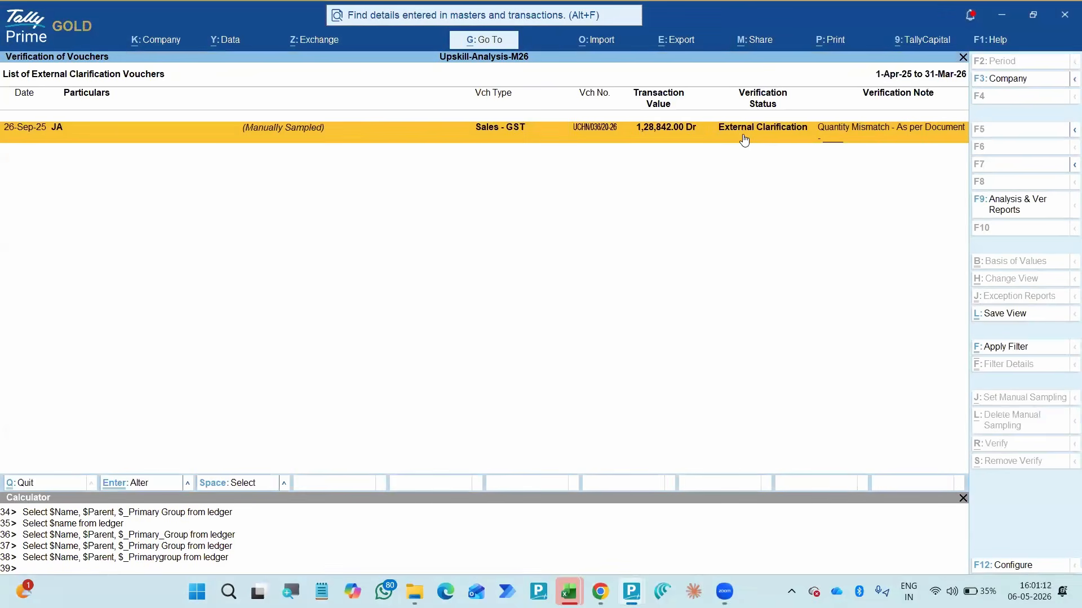
left_click(744, 139)
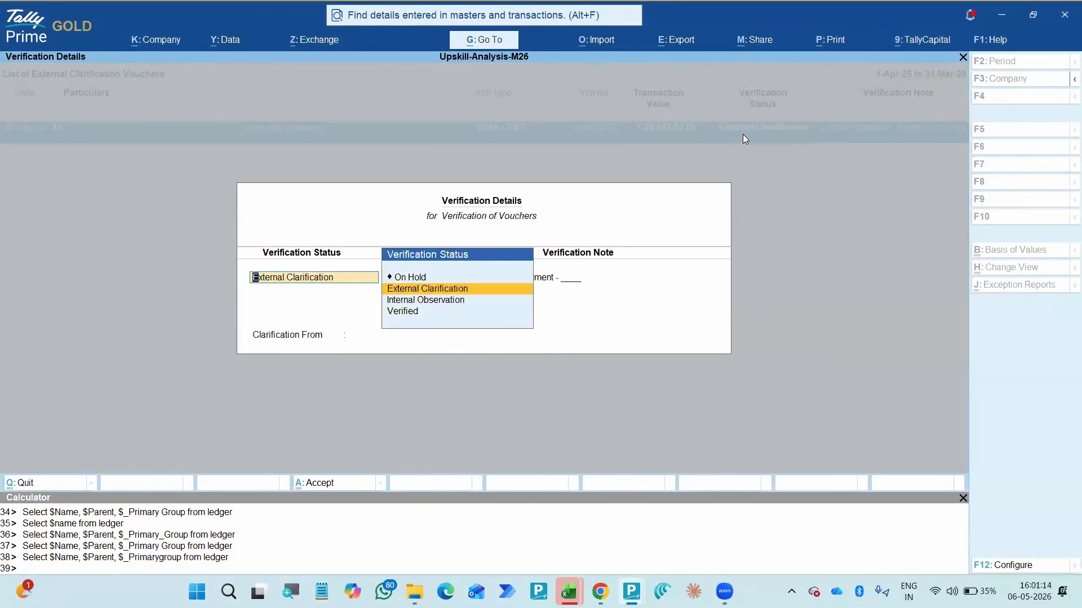
key("F12")
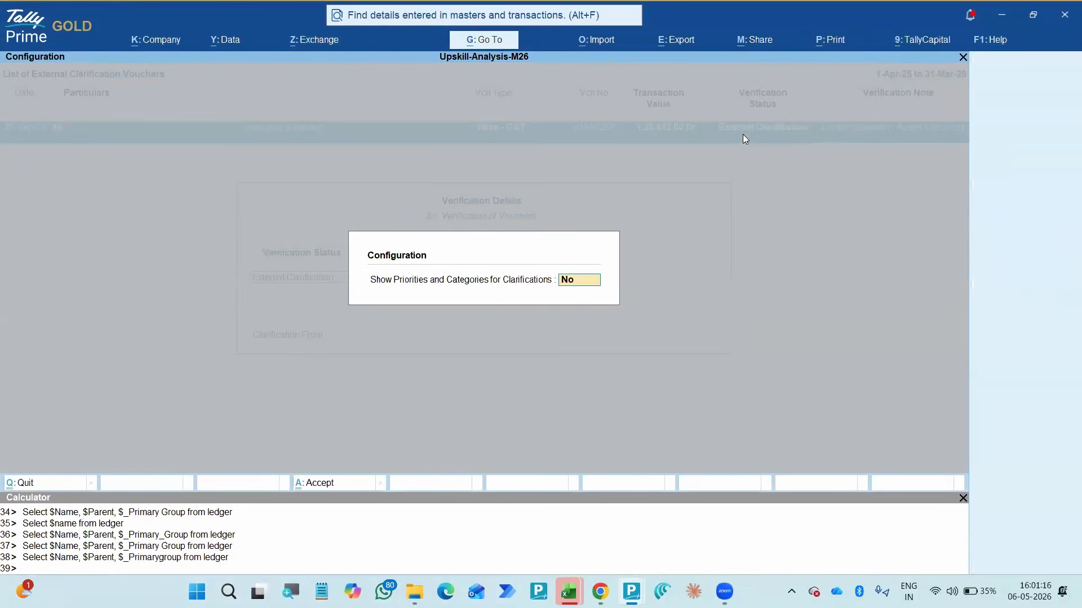
key("y")
key("Return")
- Apply the priorities and categories configuration for clarifications and set the 26-Sep-25 voucher's Clarification From to Any
key("Return")
key("Return")
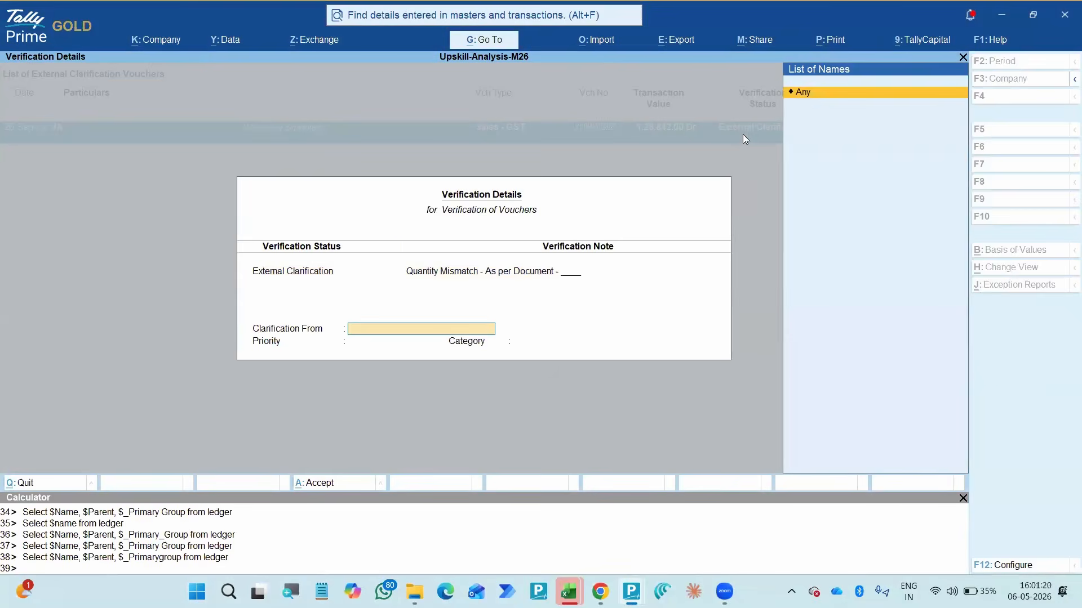
key("Return")
key("Return")
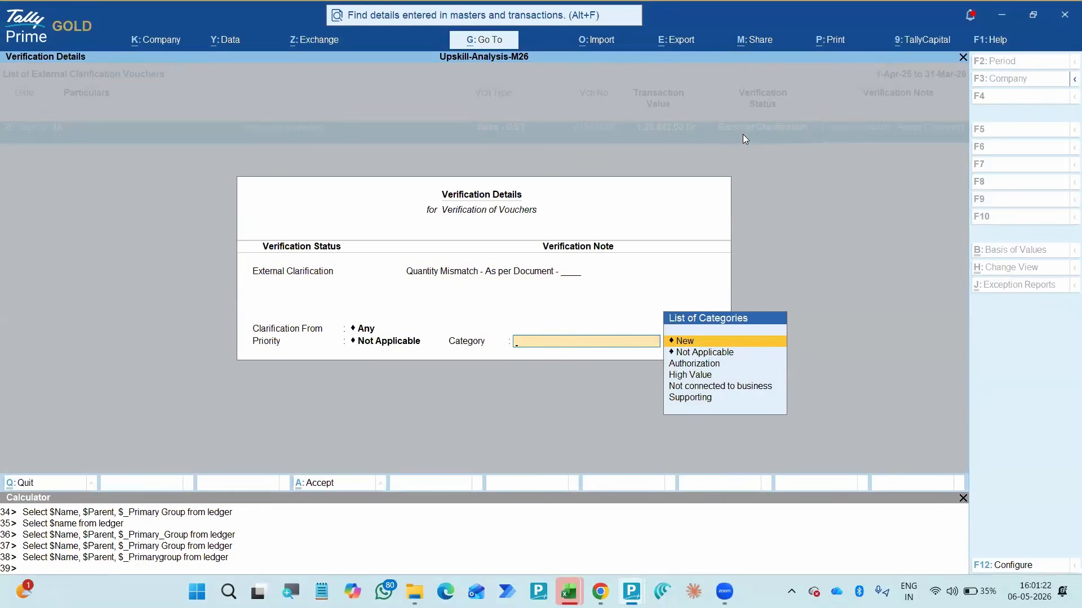
key("BackSpace")
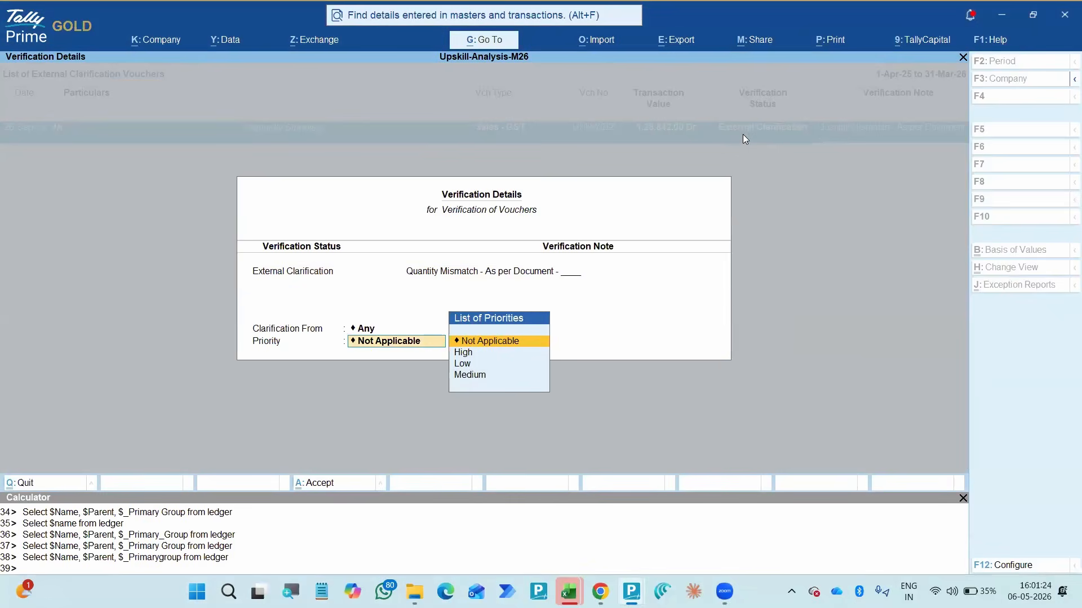
key("BackSpace")
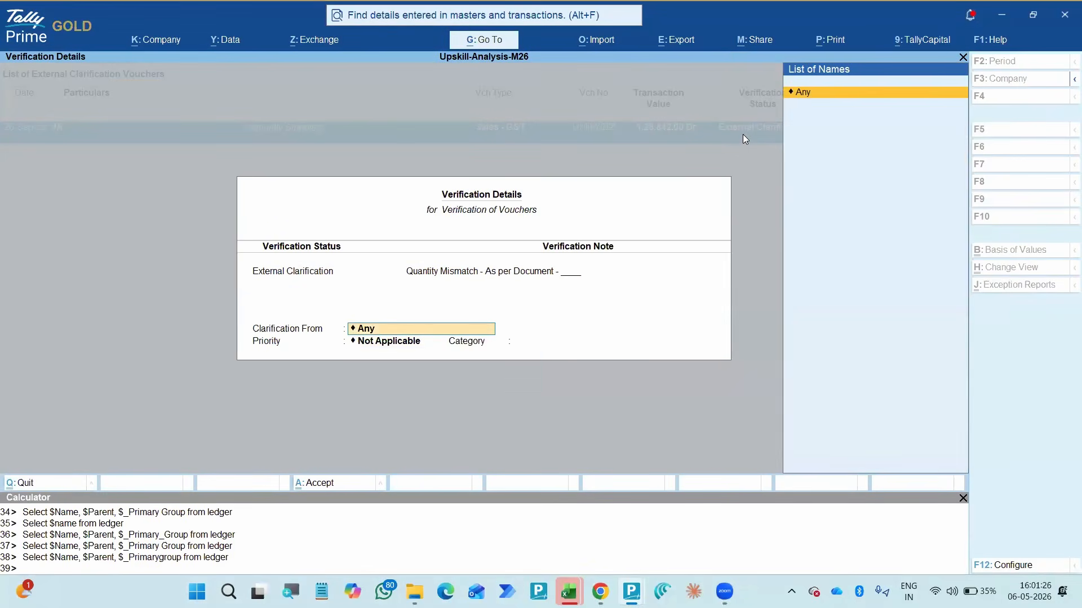
key("Return")
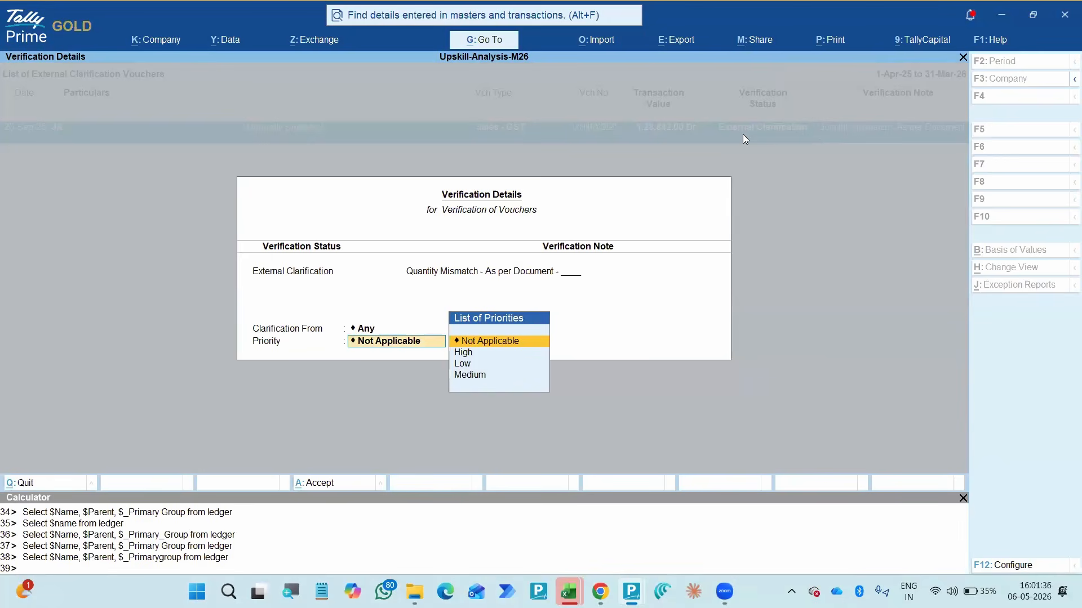
- Set the external clarification's priority to High
key("Down")
key("Down")
key("Down")
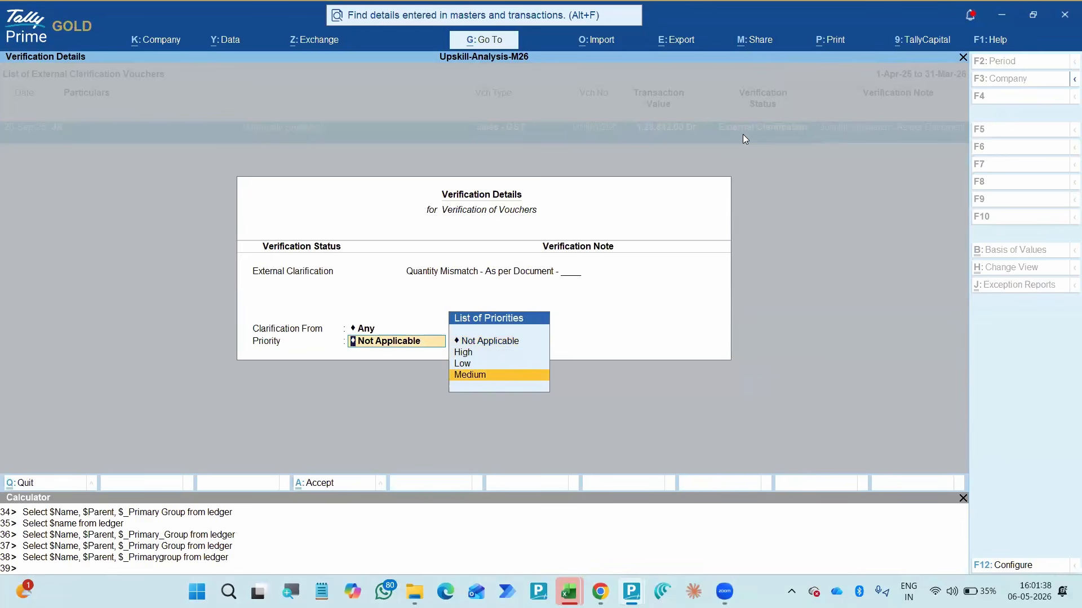
key("Up")
key("Up")
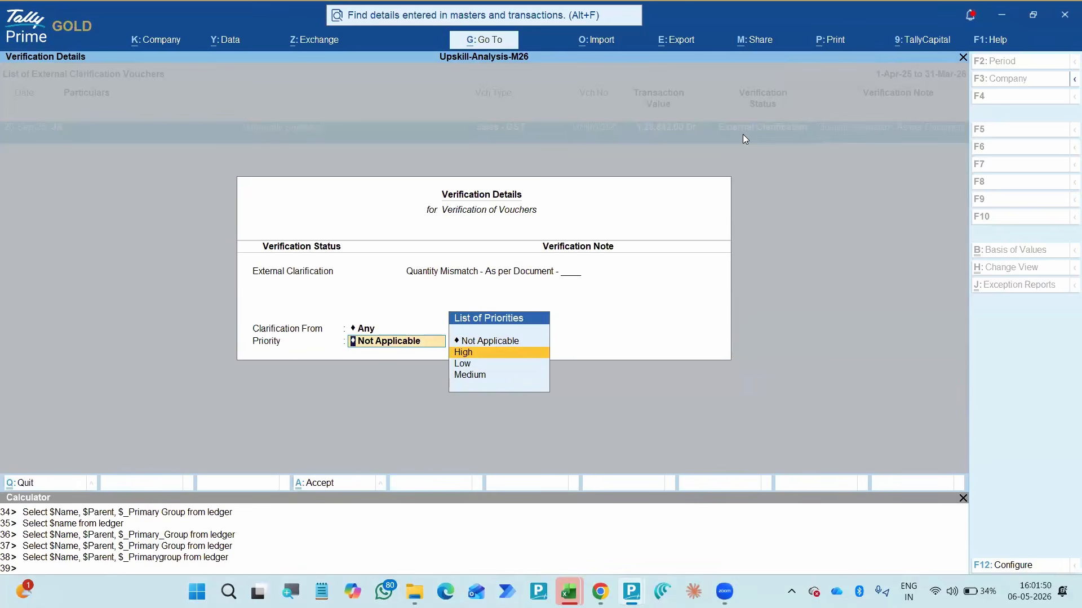
key("Return")
- Examine the available clarification categories, from New and Not Applicable through Authorization, High Value, Not connected to business and Supporting
key("Down")
key("Down")
key("Down")
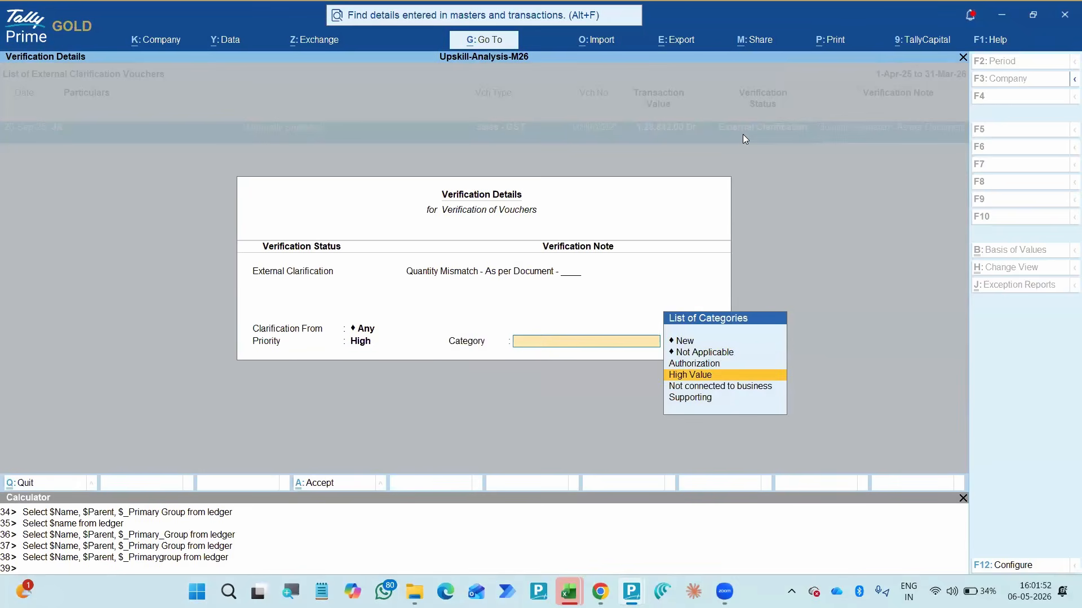
key("Up")
key("Up")
key("Up")
key("Down")
key("Down")
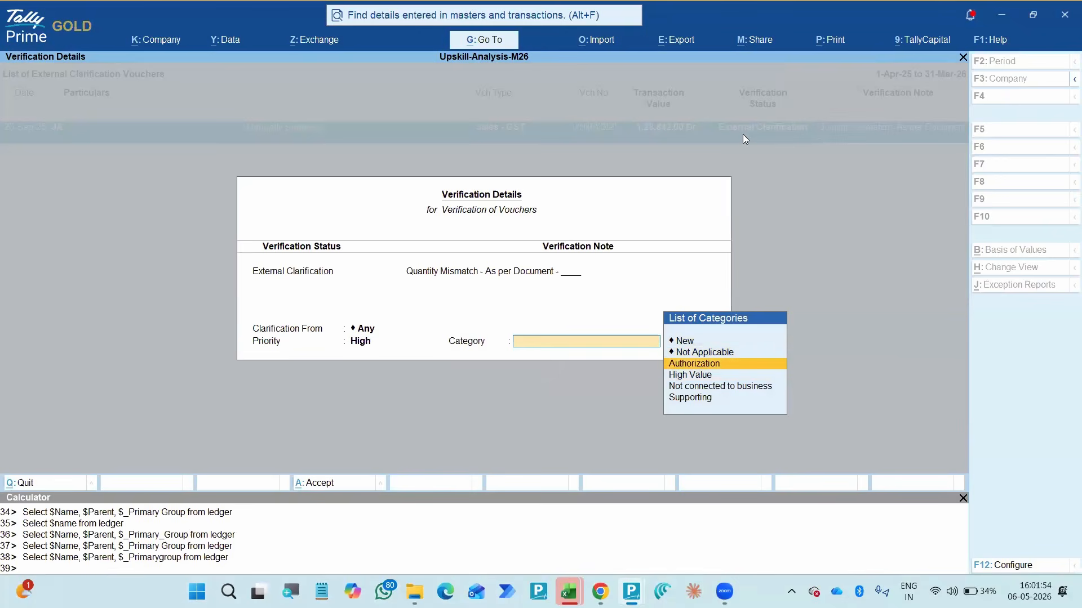
key("Down")
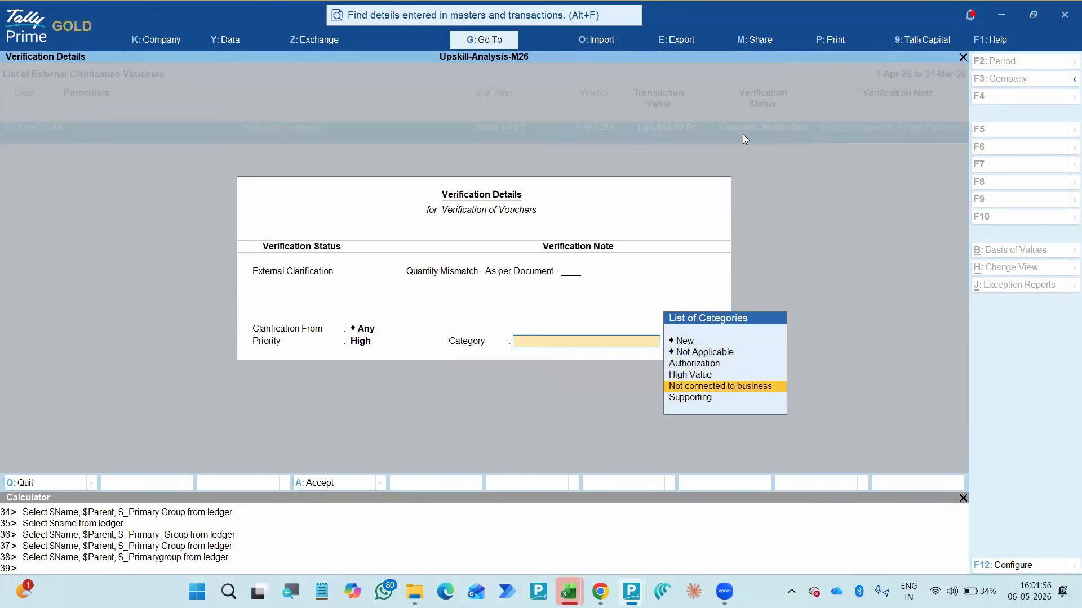
key("Up")
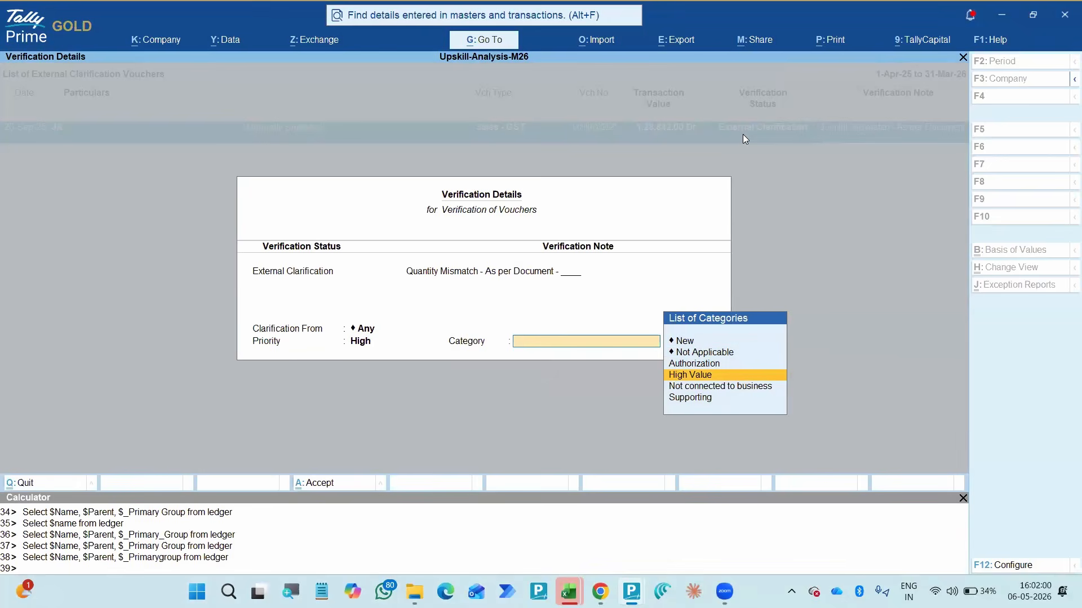
key("Down")
key("Down")
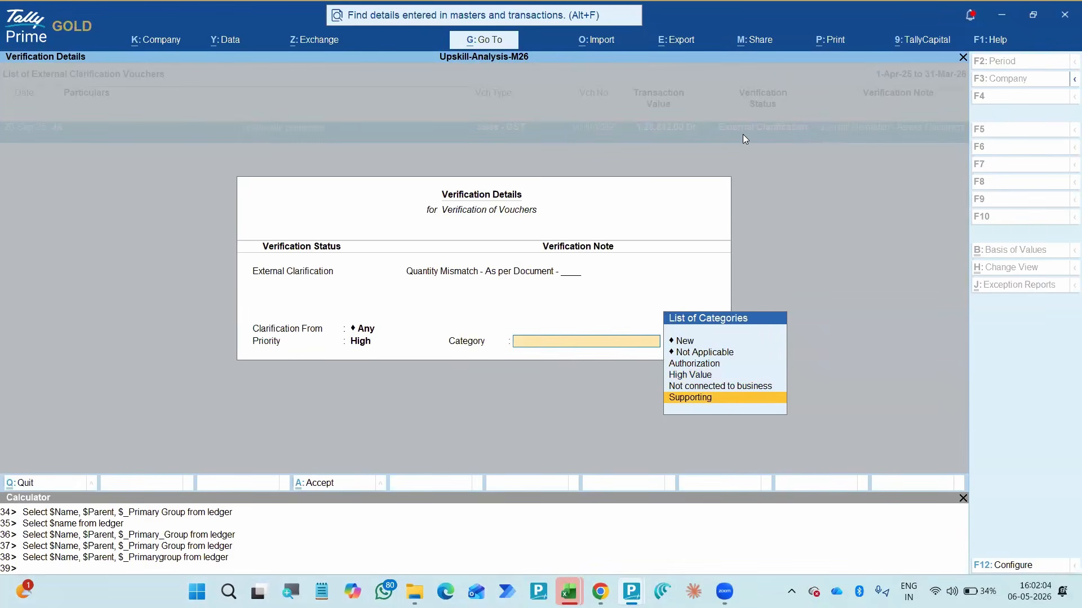
key("Up")
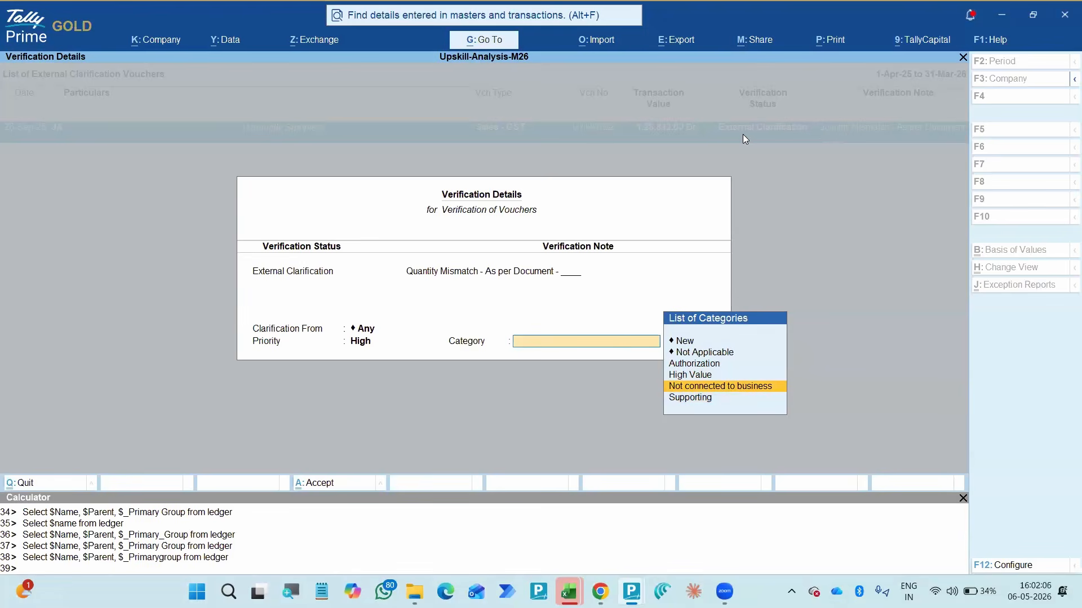
key("Up")
key("Up")
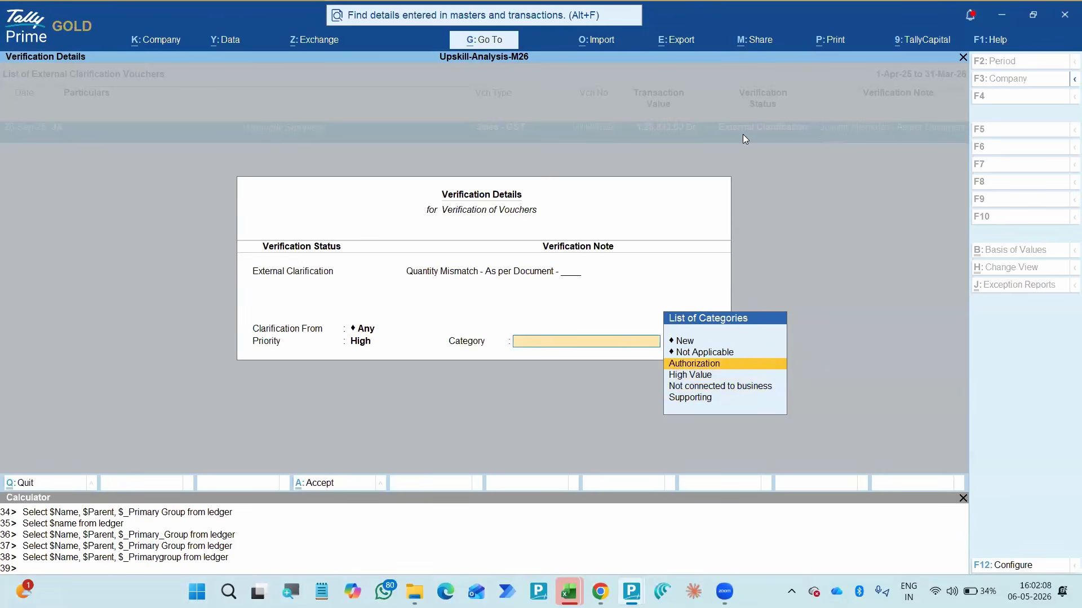
key("Up")
key("Up")
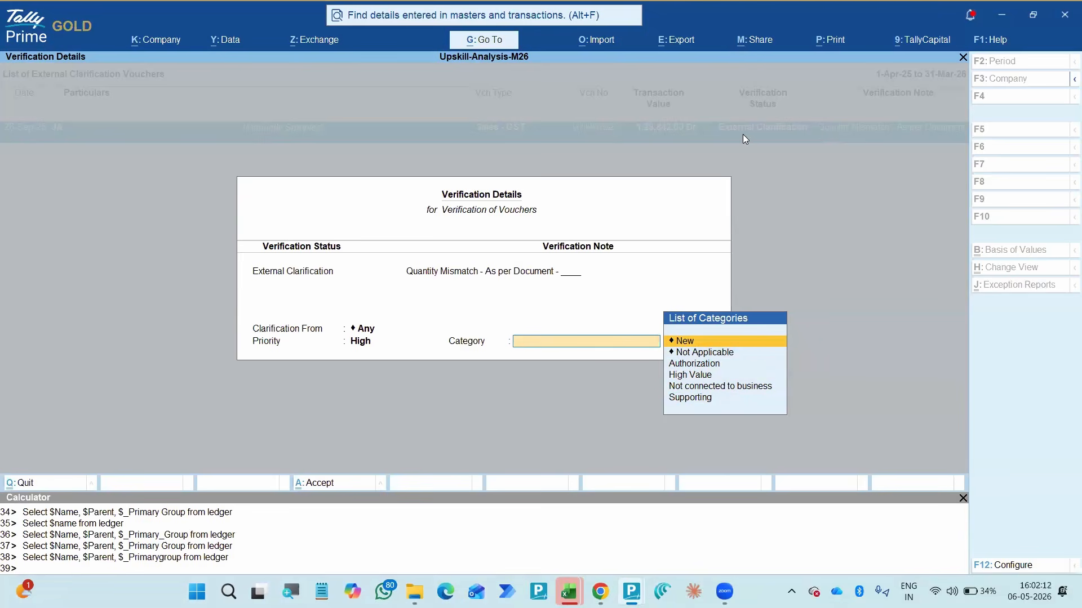
key("Down")
key("Down")
key("Down")
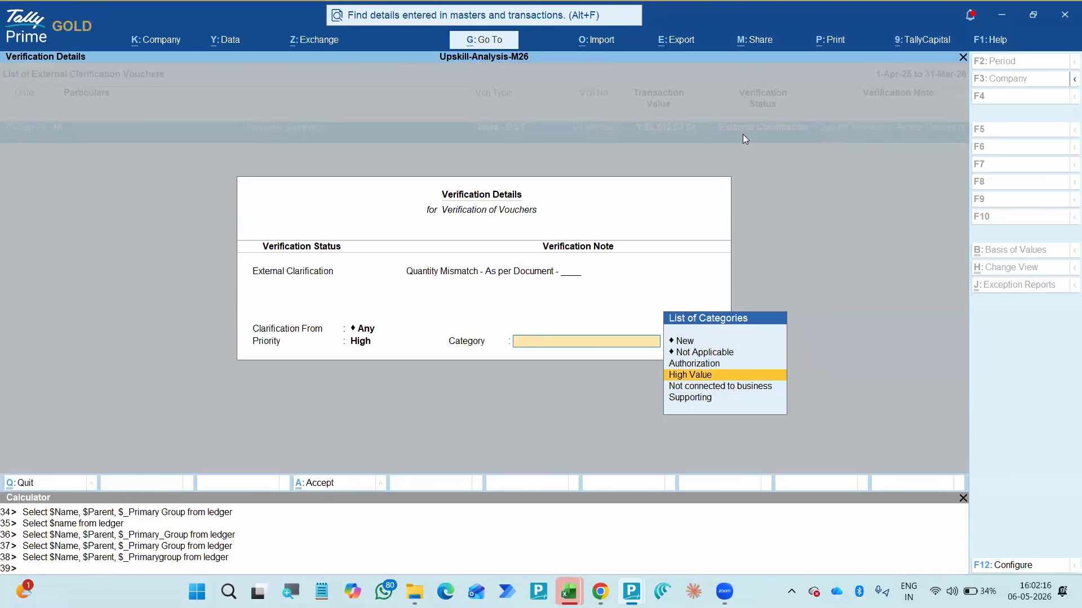
key("Up")
key("Up")
key("Up")
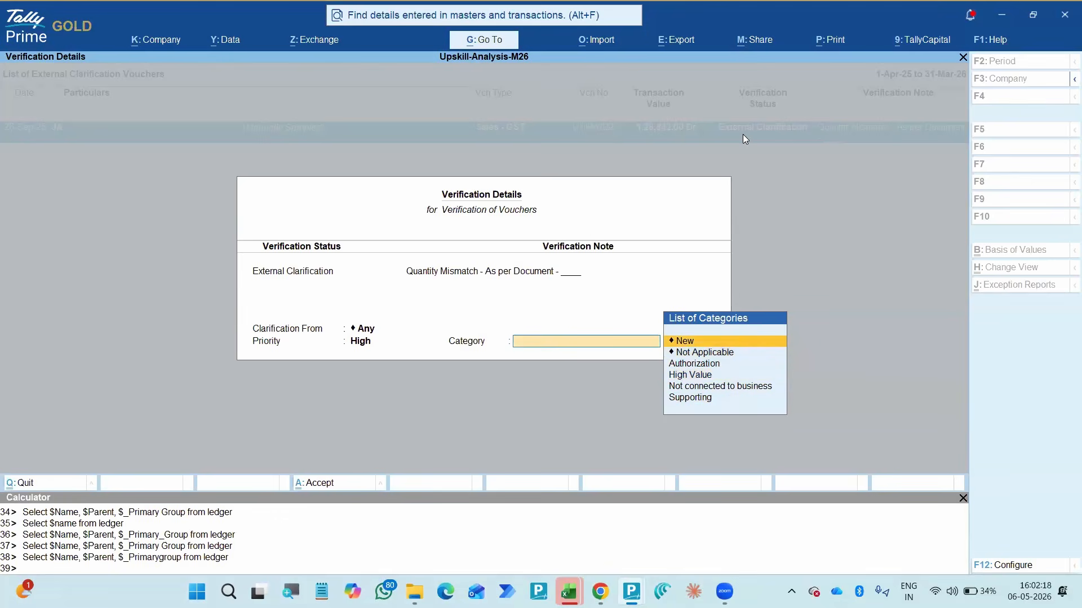
- Create a new clarification category named Quantity Mismatch for the voucher
key("Return")
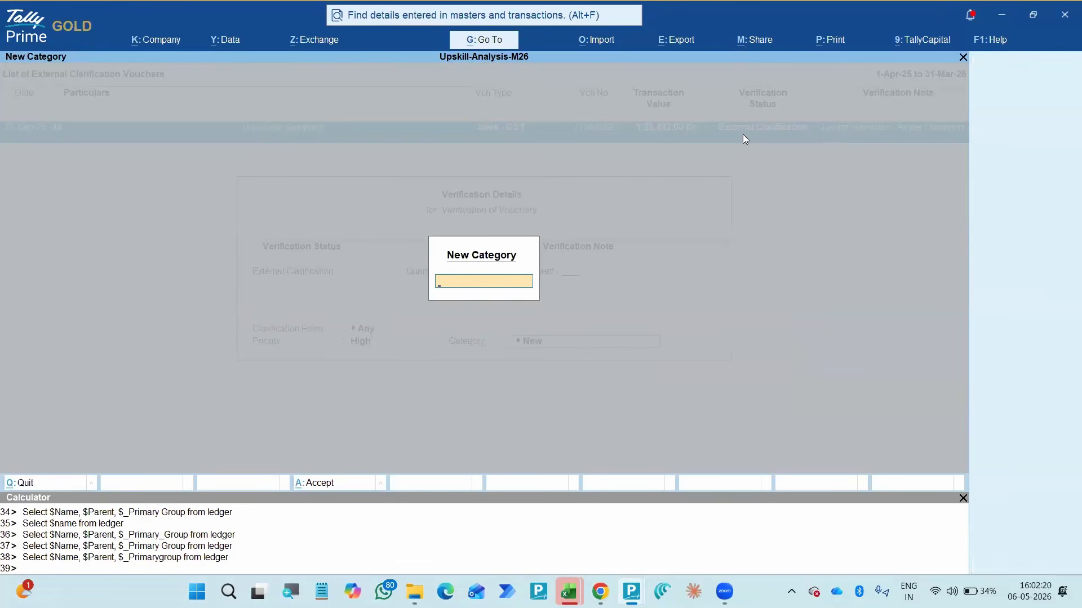
type("Quantity Miamc")
key("BackSpace")
key("BackSpace")
type("smatch")
key("Return")
- Change the clarification priority to Medium and accept the voucher's verification details
key("n")
key("Down")
key("Down")
key("Return")
key("Return")
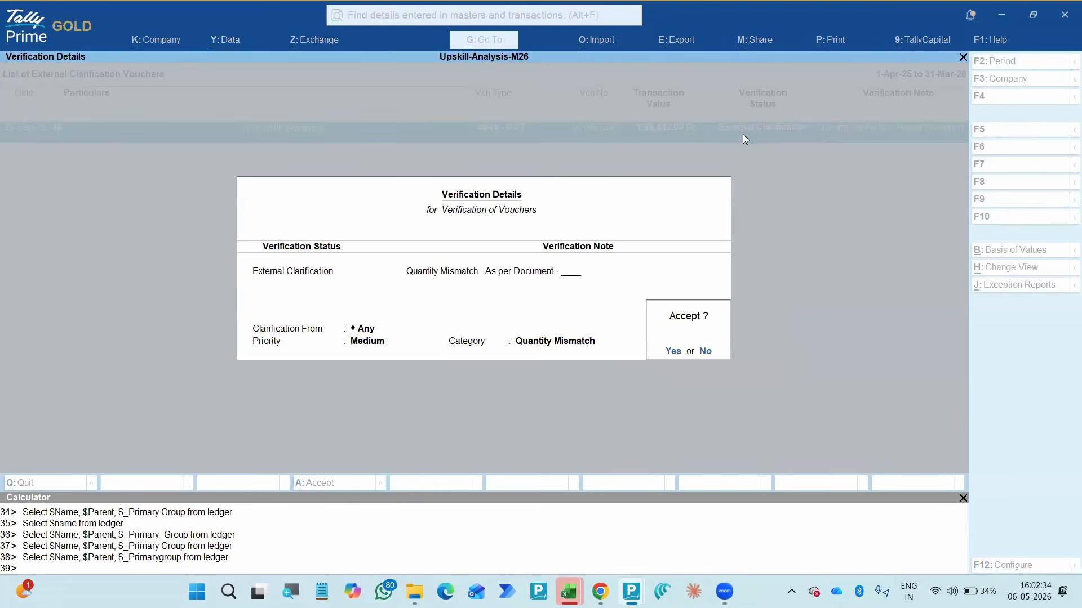
key("y")
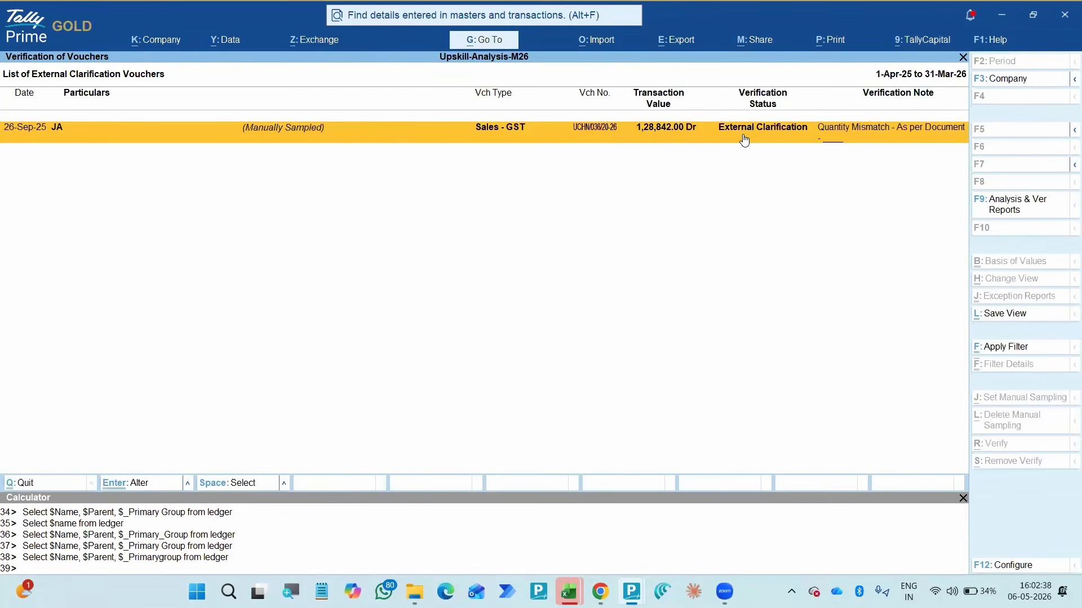
- Configure the external clarification voucher list to show the client's clarification note and the date and time
key("F12")
key("Down")
key("Down")
key("Down")
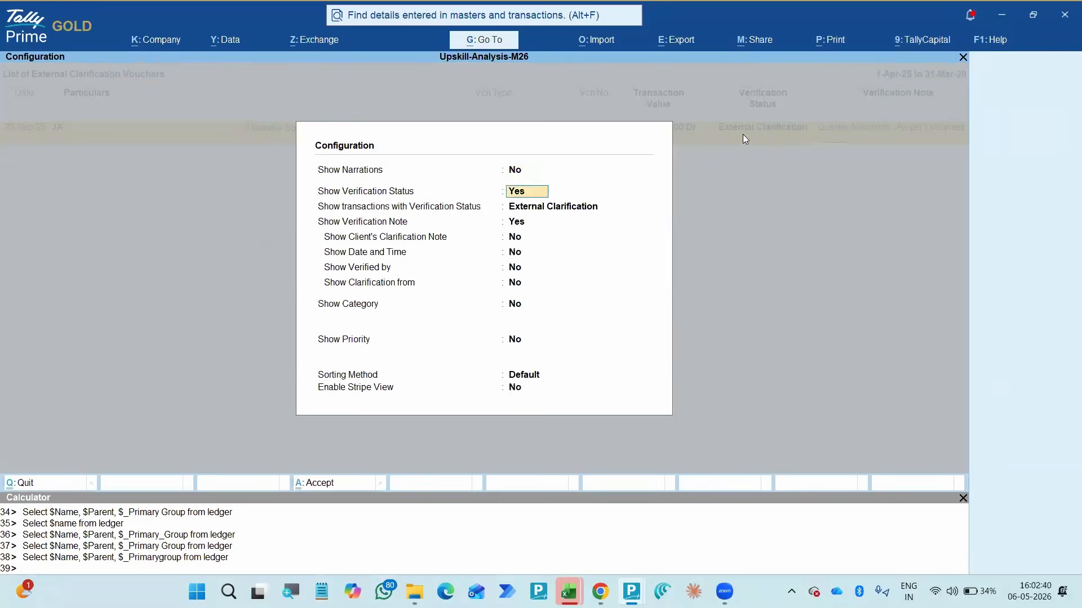
key("y")
key("y")
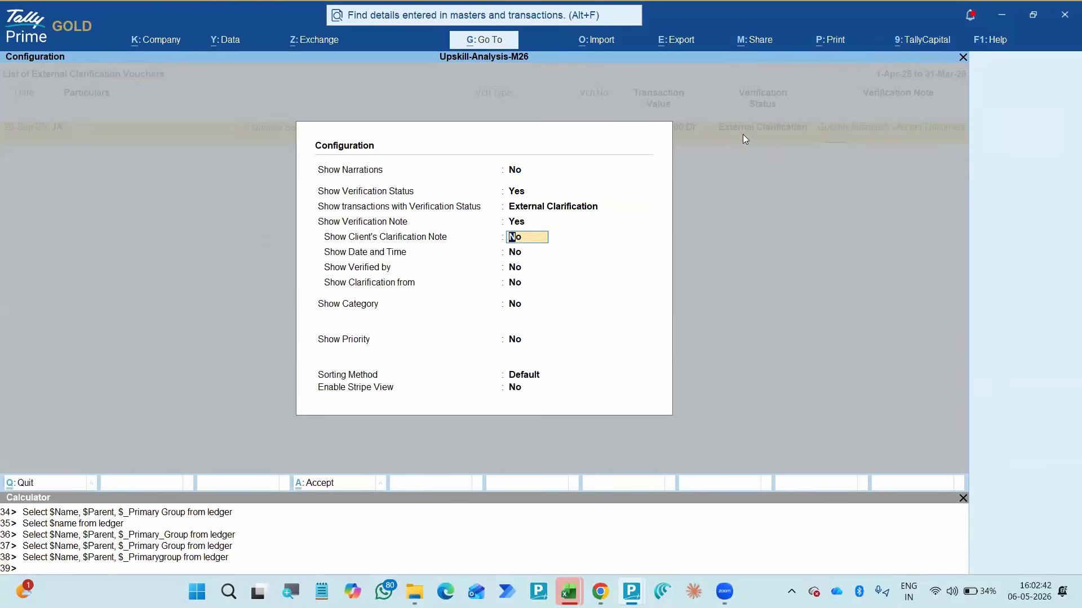
- Enable Show Verified by, Show Clarification from and Show Category with All Items, and apply the list configuration
key("y")
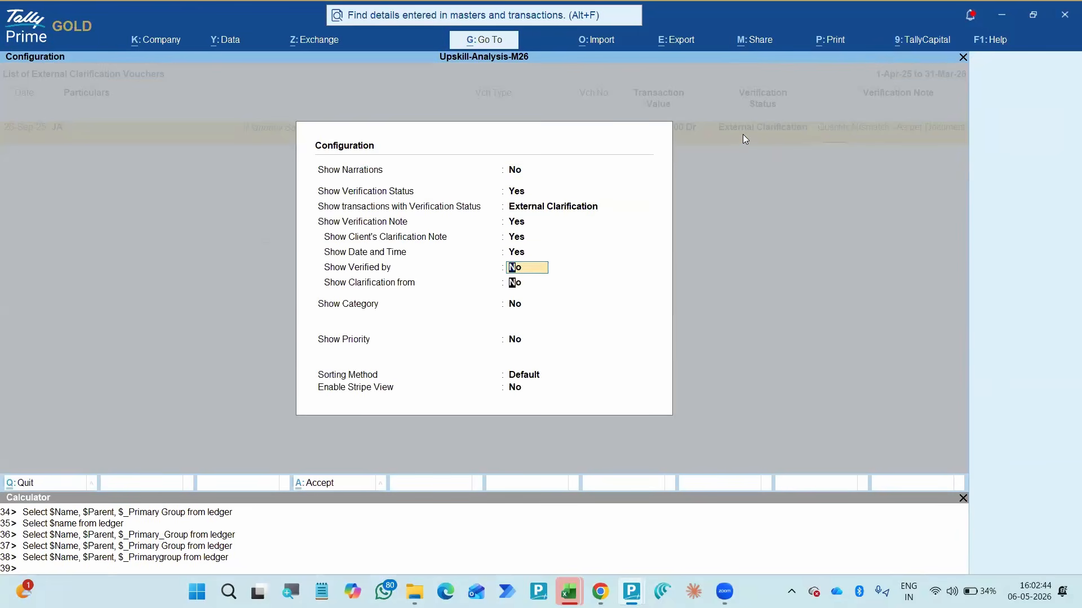
key("Return")
key("Up")
key("y")
key("y")
key("y")
key("Return")
key("Return")
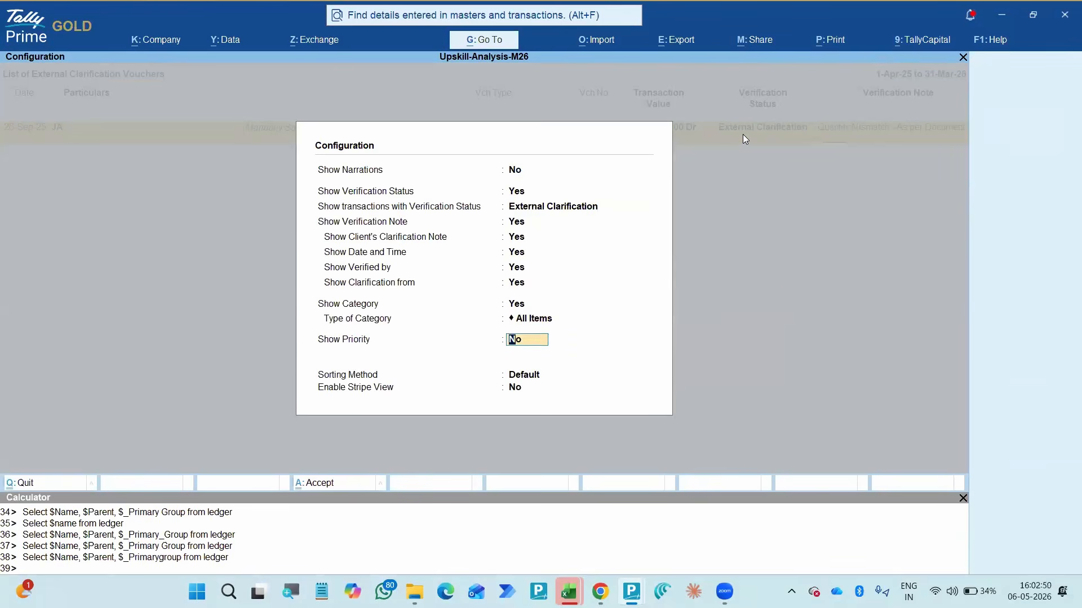
key("ctrl+a")
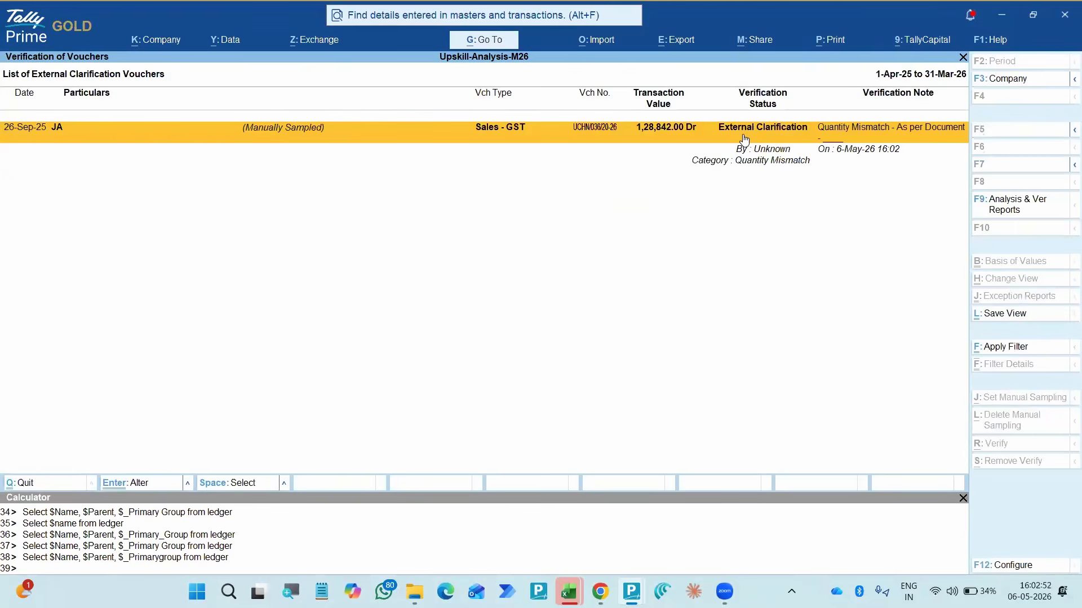
- Select the 26-Sep-25 Sales - GST voucher, set its verification status to Verified with a blank note, and accept
key("Down")
key("Up")
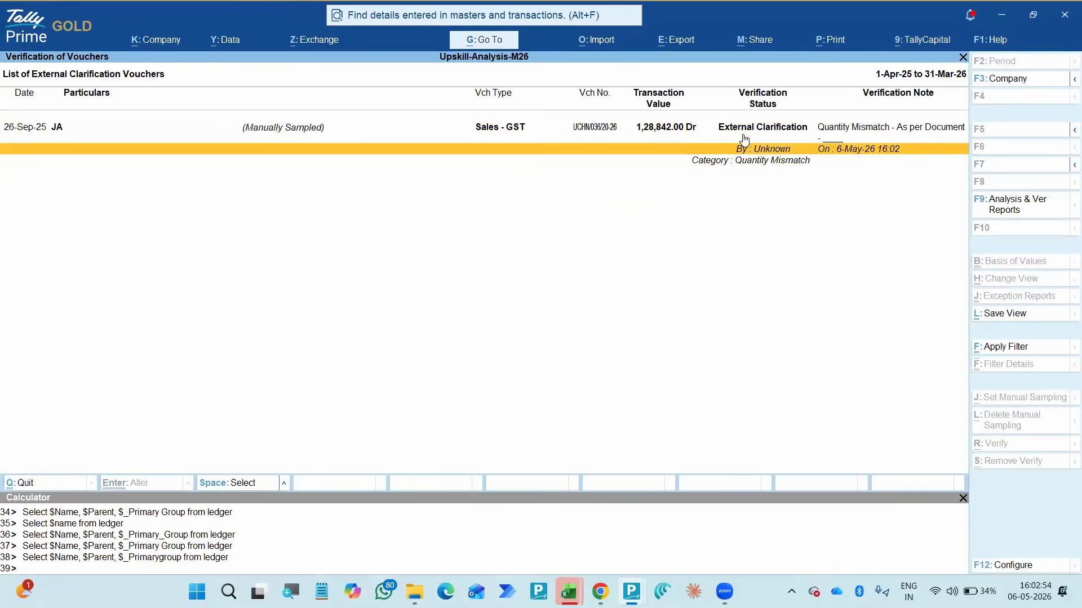
key("space")
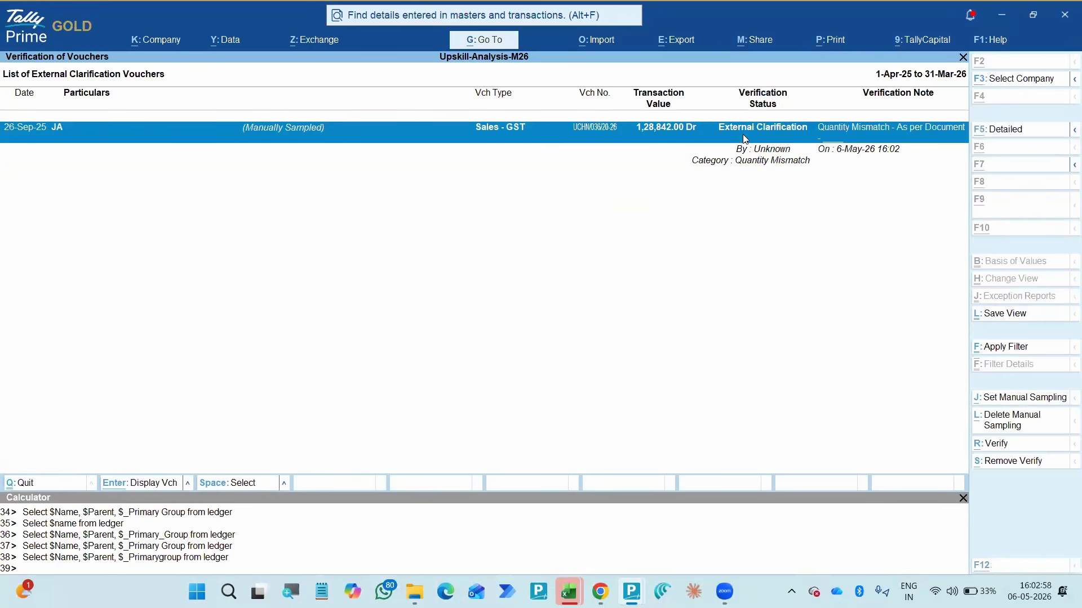
key("alt+r")
key("Down")
key("Down")
key("Down")
key("Return")
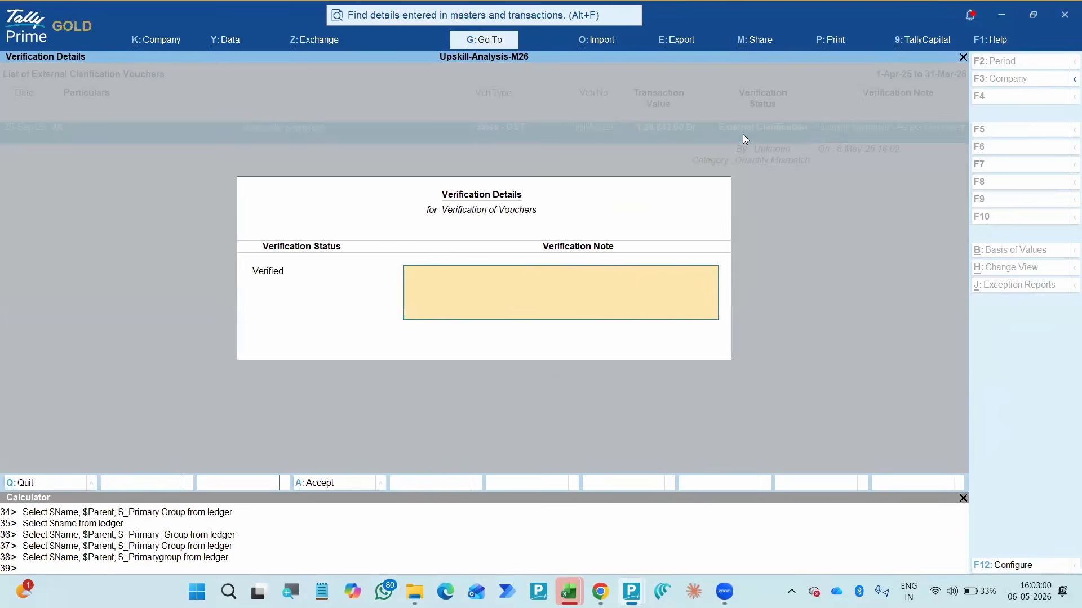
key("Return")
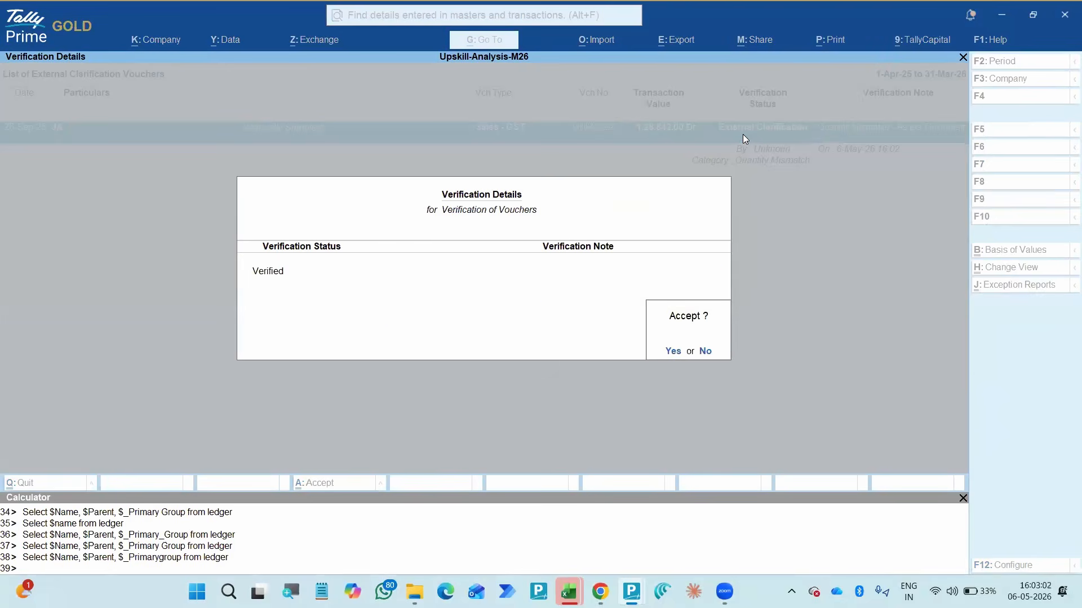
key("Return")
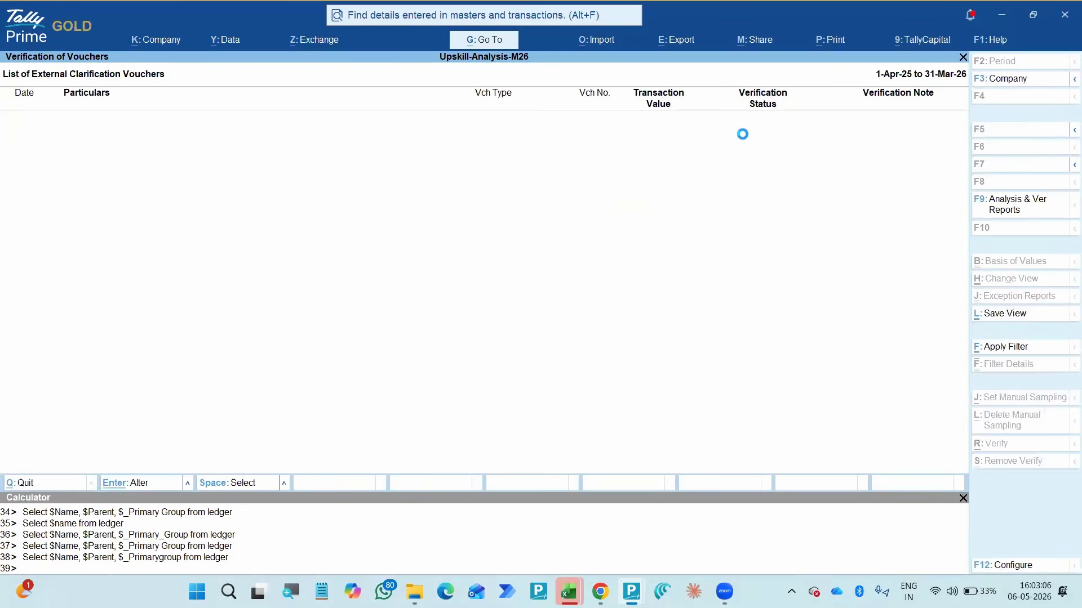
- Return to the Verification summary and look into the verified count for Verification of Vouchers
key("Escape")
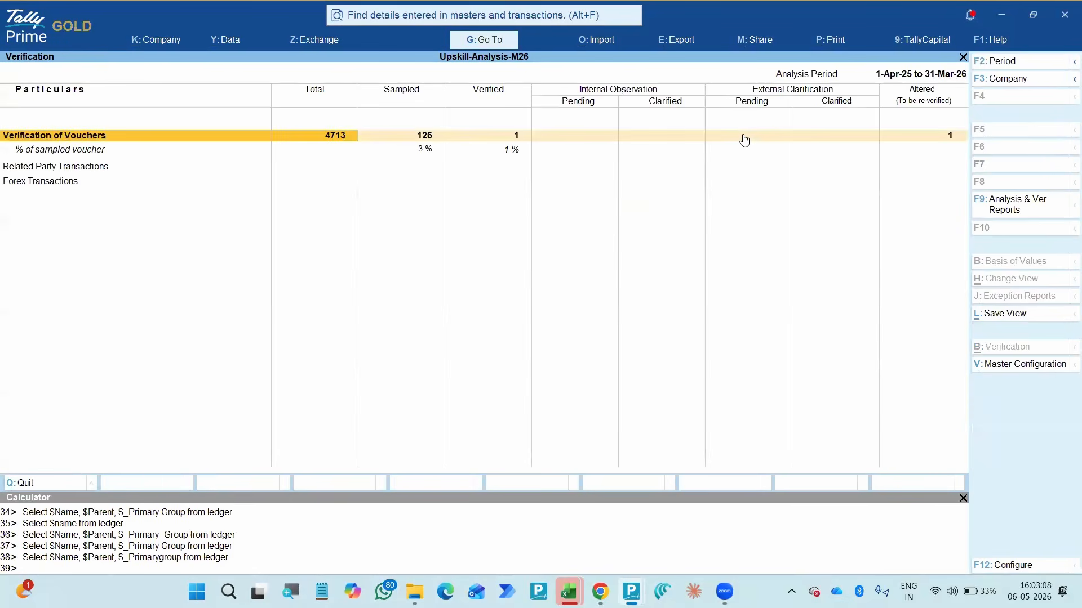
key("Right")
key("Right")
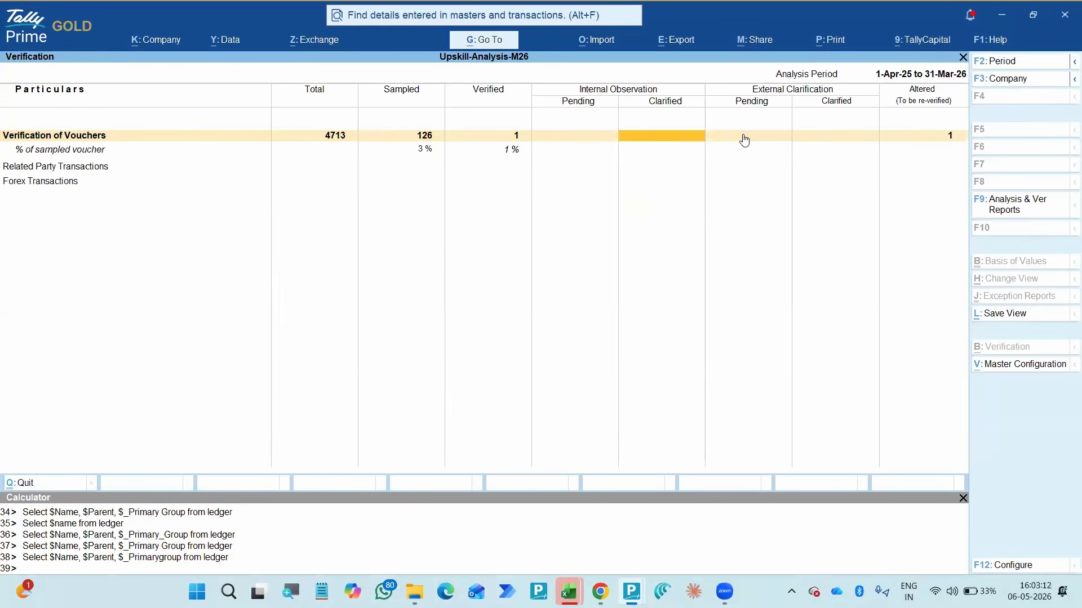
key("Left")
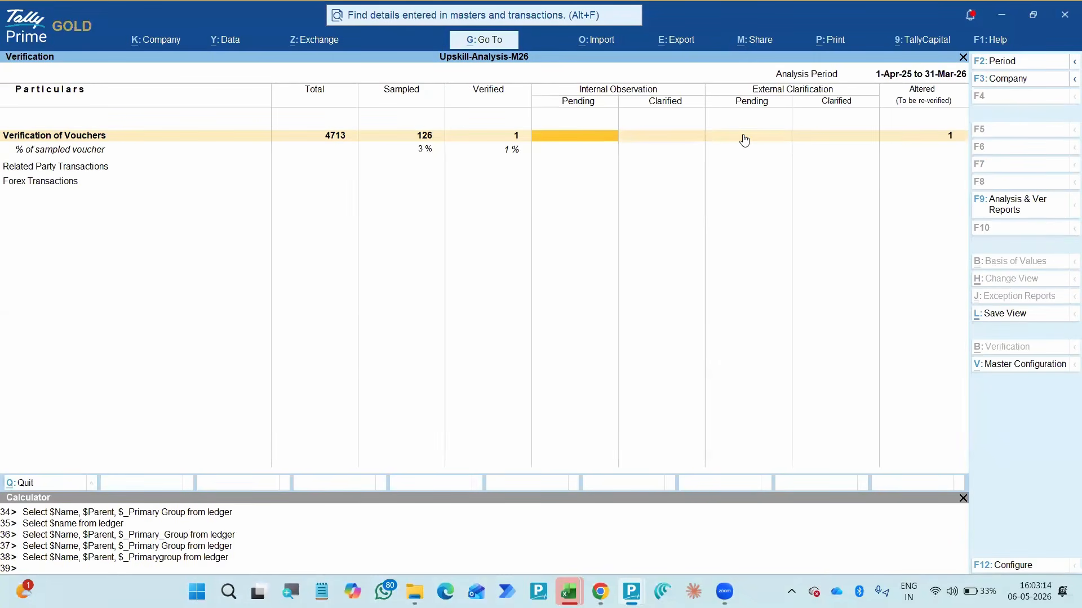
key("Left")
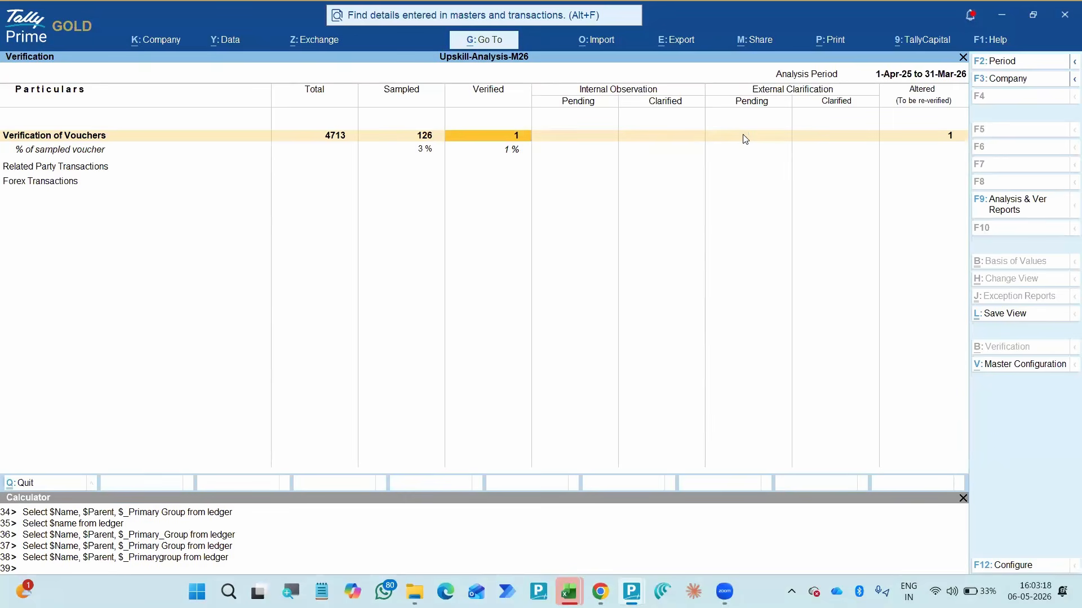
key("Return")
key("Escape")
- Select the Related Party Transactions row in the Verification summary
key("Down")
key("Down")
key("Up")
key("Left")
key("Left")
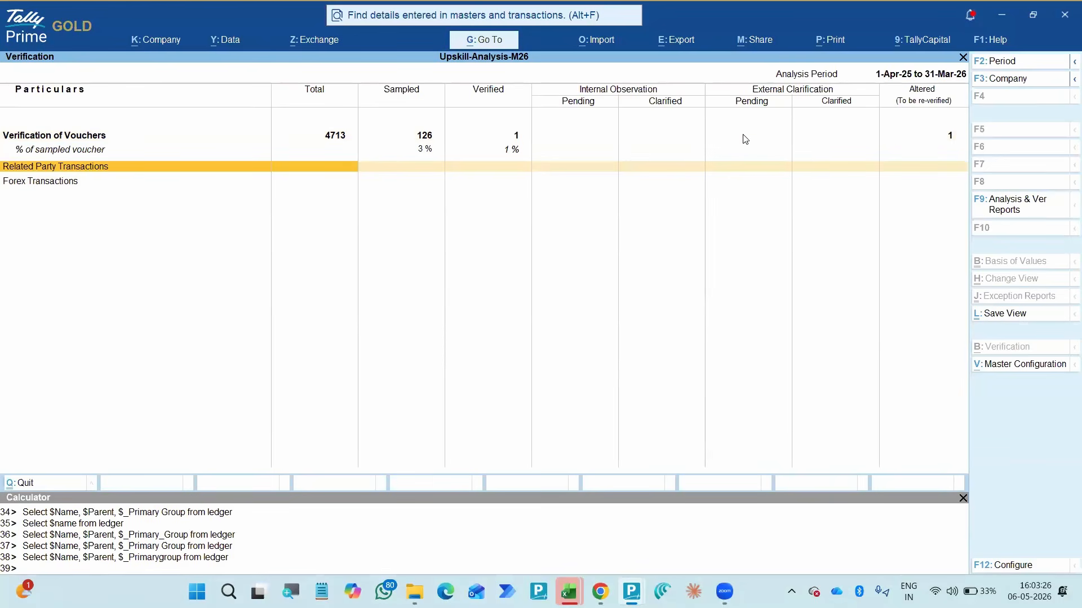
- Open the related party configuration for the Sundry Creditors for Goods group
key("Return")
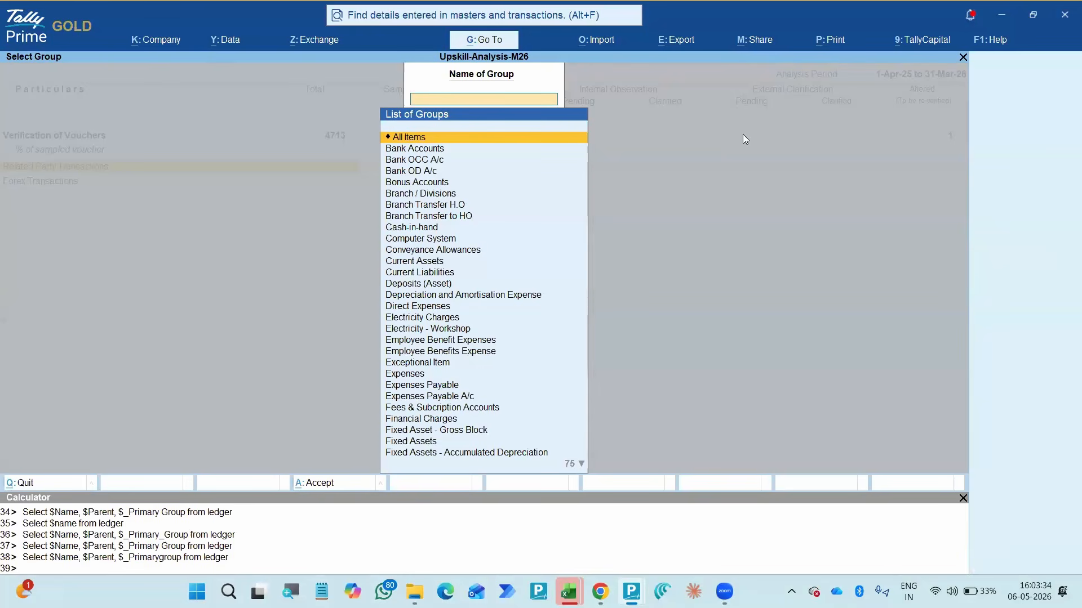
key("Down")
key("Down")
key("Down")
key("Down")
key("Down")
key("Down")
key("Down")
key("Down")
key("Down")
key("Down")
key("Down")
key("Down")
key("Down")
key("Down")
key("Down")
key("Down")
key("Down")
key("Down")
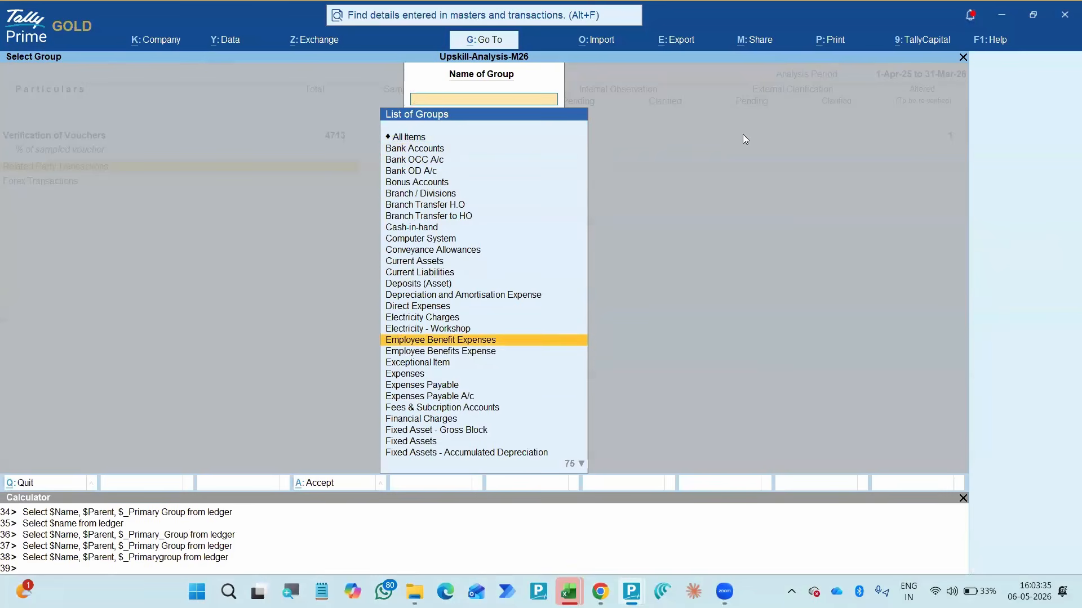
key("Down")
key("Down")
key("Down")
key("Down")
type("Cre")
key("Down")
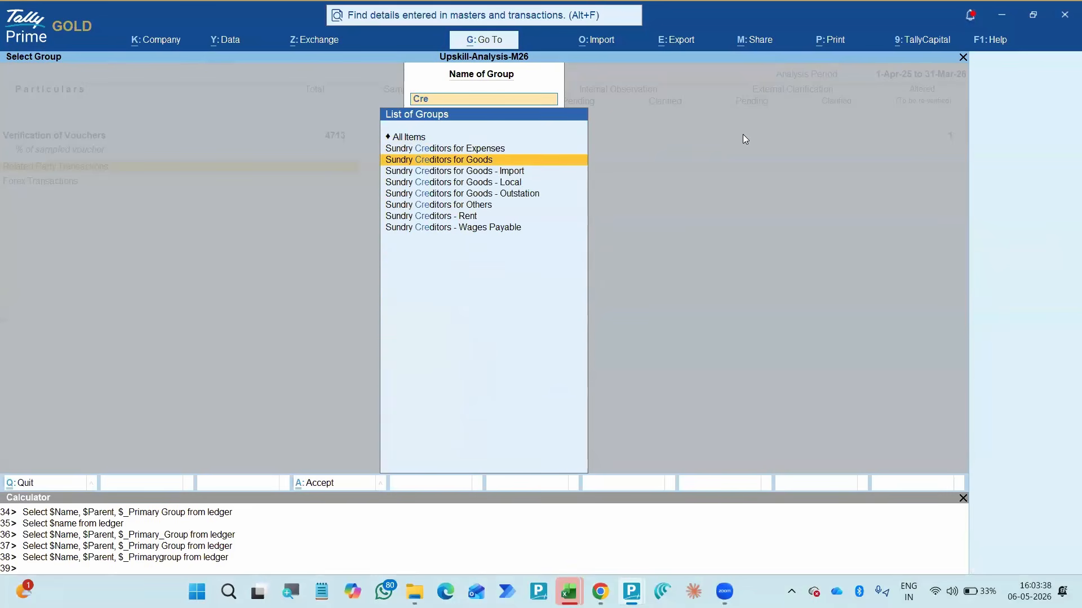
key("Return")
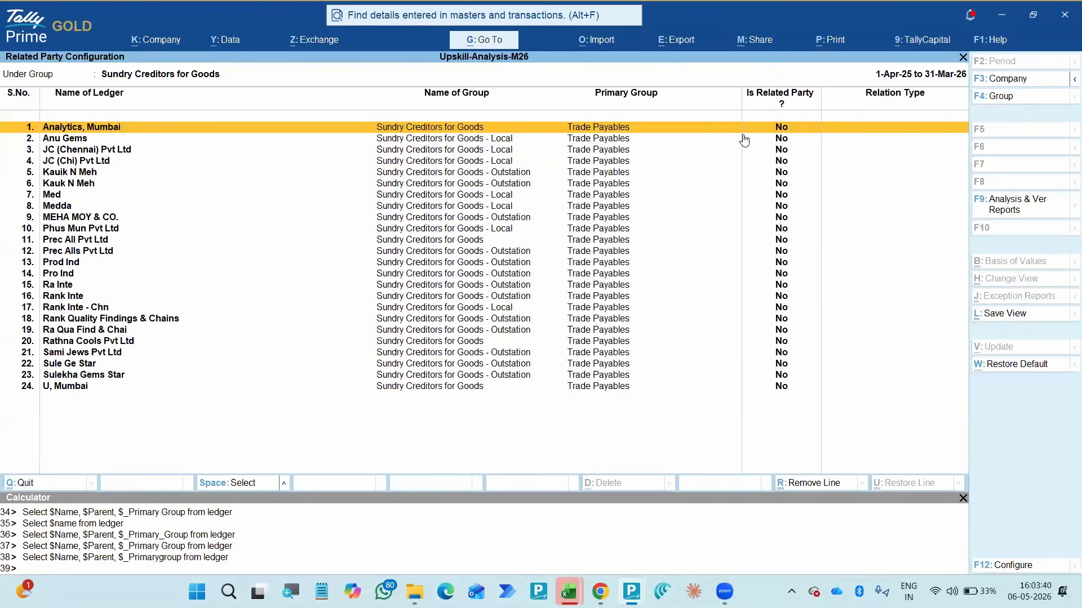
- Mark the Analytics, Mumbai ledger as a related party with relation type Associate, and accept
key("ctrl")
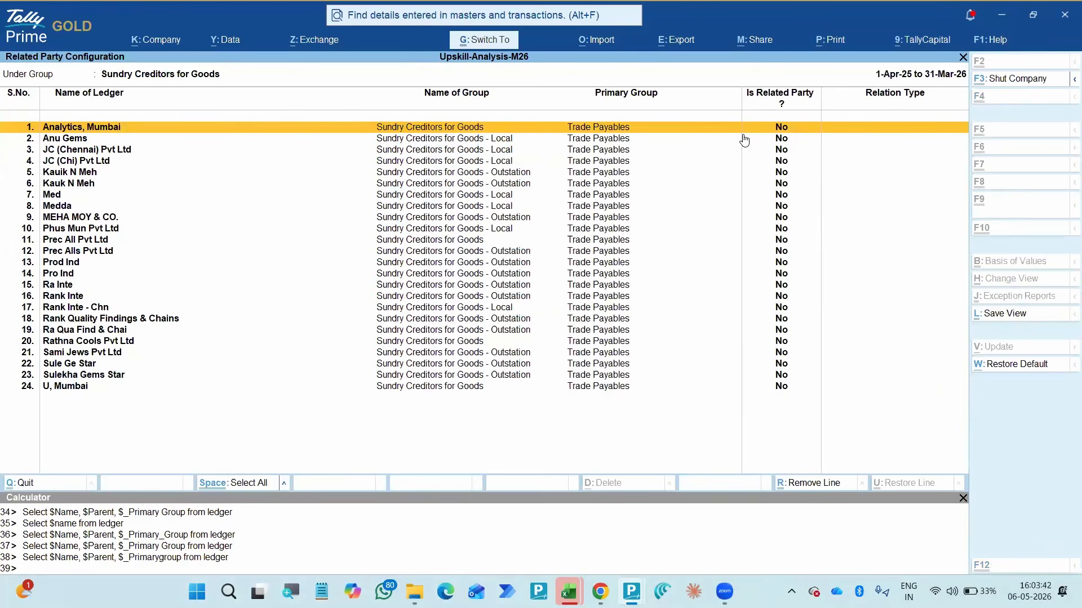
key("Return")
key("Down")
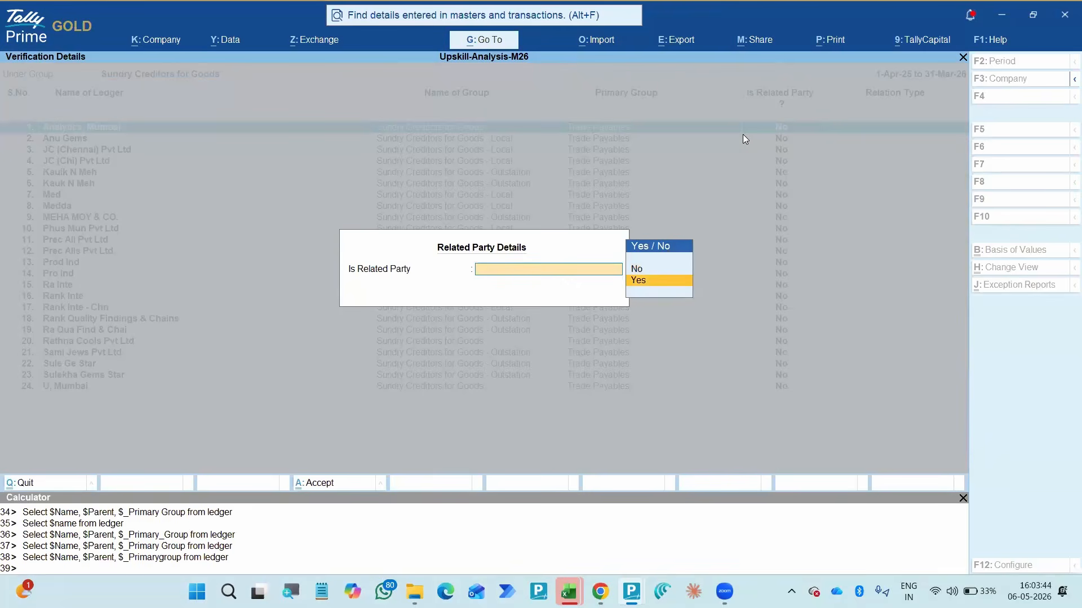
key("Return")
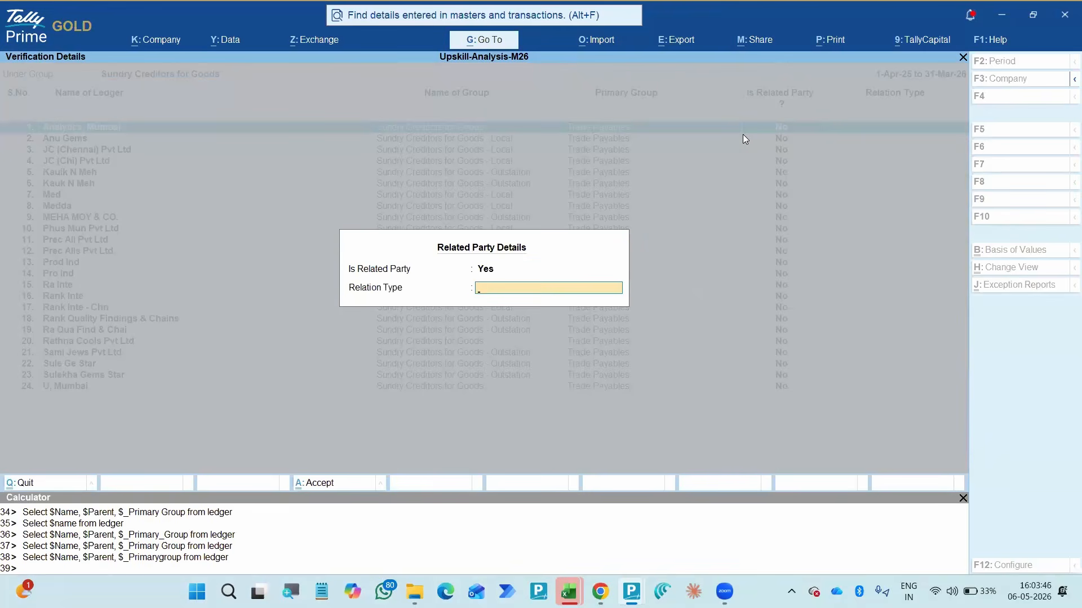
type("Associatre")
key("BackSpace")
type("e")
key("Return")
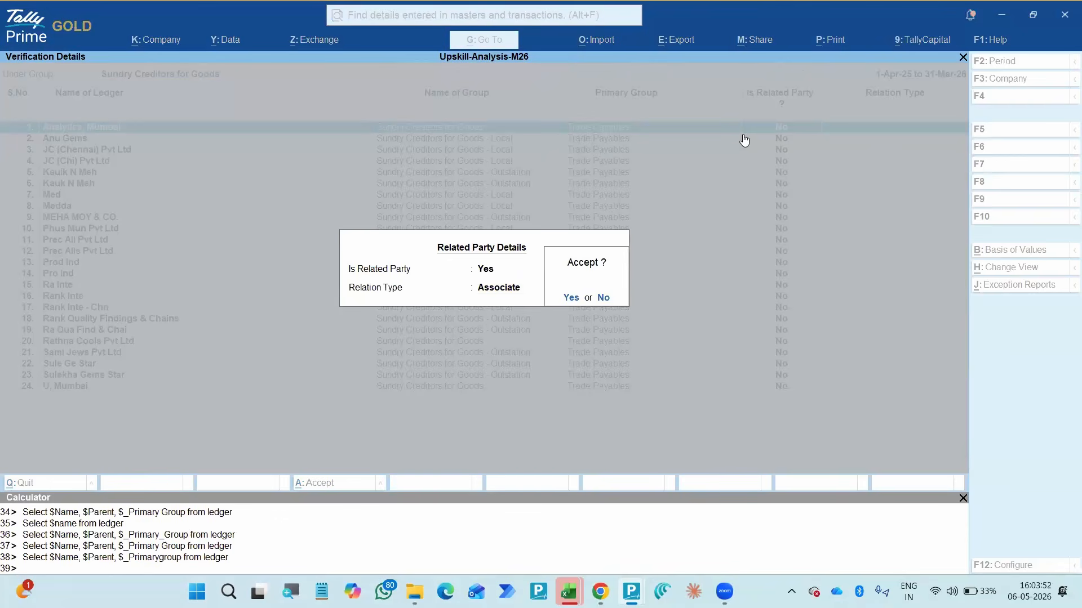
key("Return")
key("Down")
key("Up")
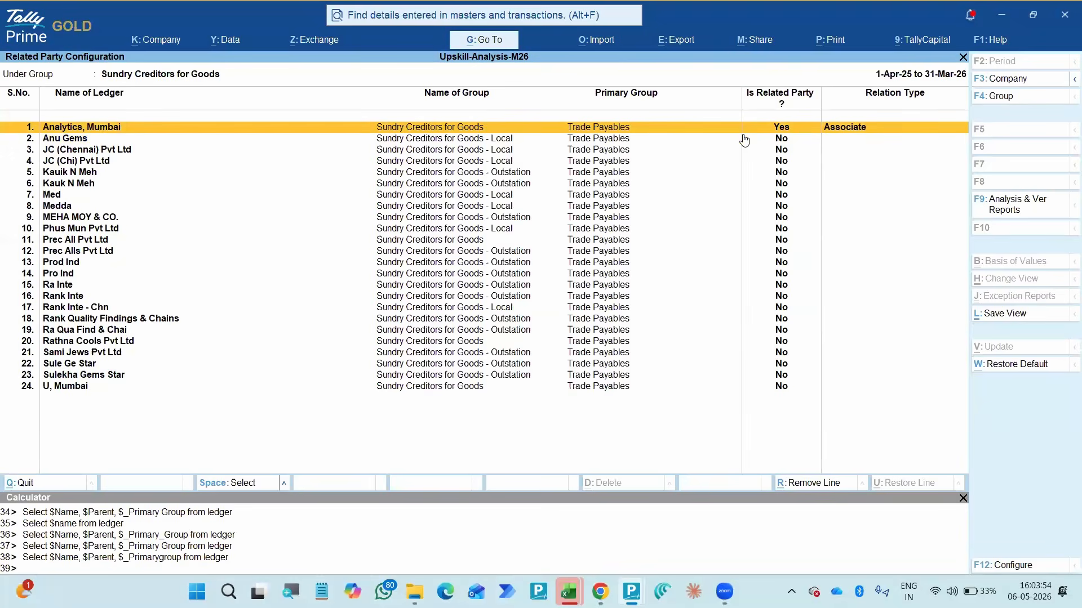
- Leave the related party configuration and reopen Voucher Verification from Analysis & Verification
key("Escape")
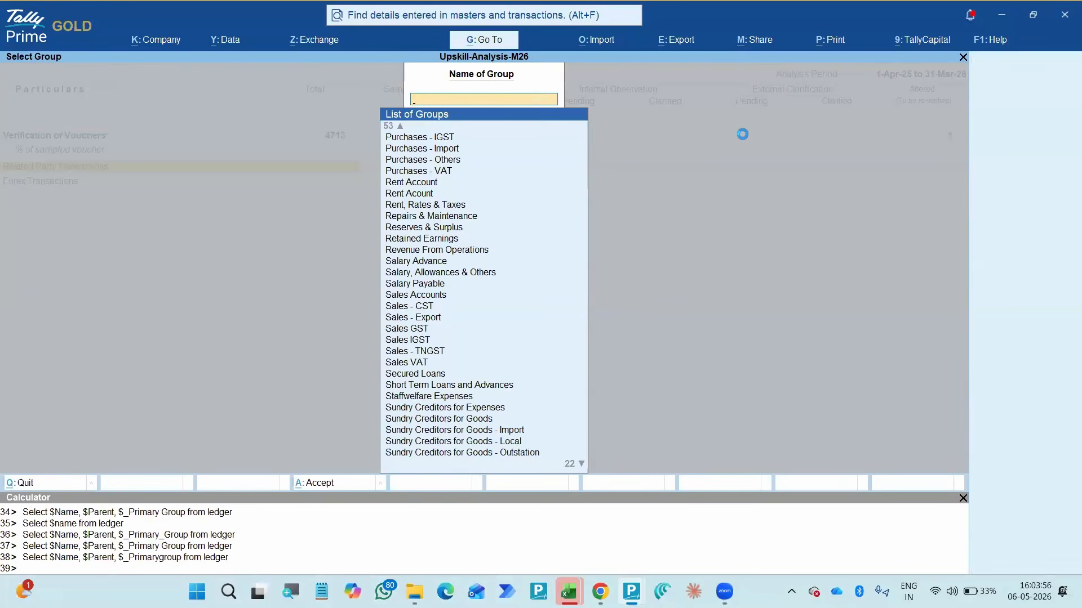
key("Escape")
key("Escape")
key("Escape")
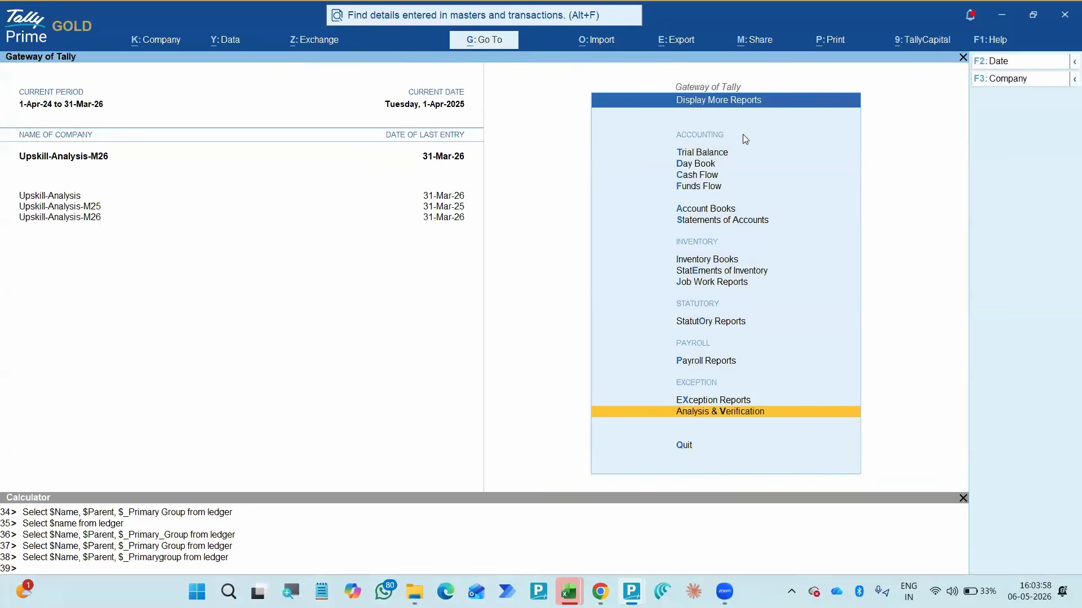
key("Return")
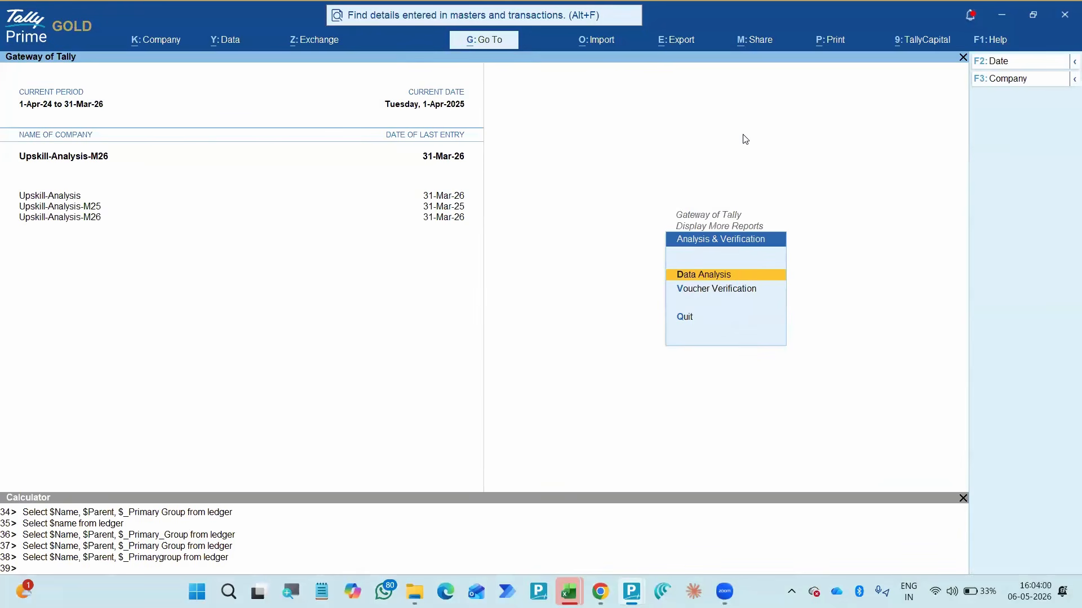
key("Down")
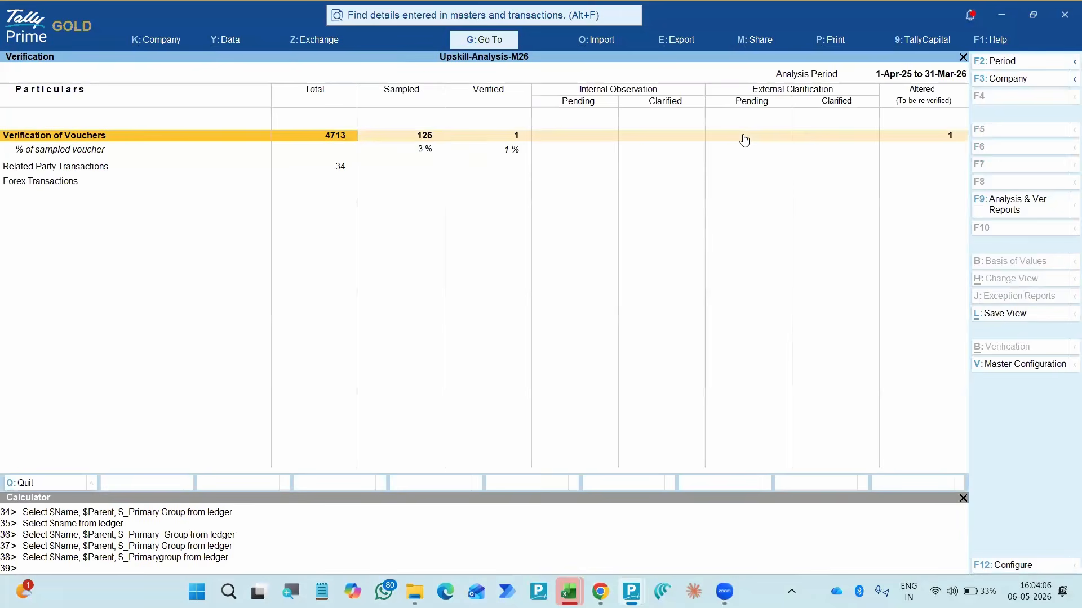
- Open the Related Party Transactions report from the Verification summary
key("Down")
key("Right")
key("Left")
key("Return")
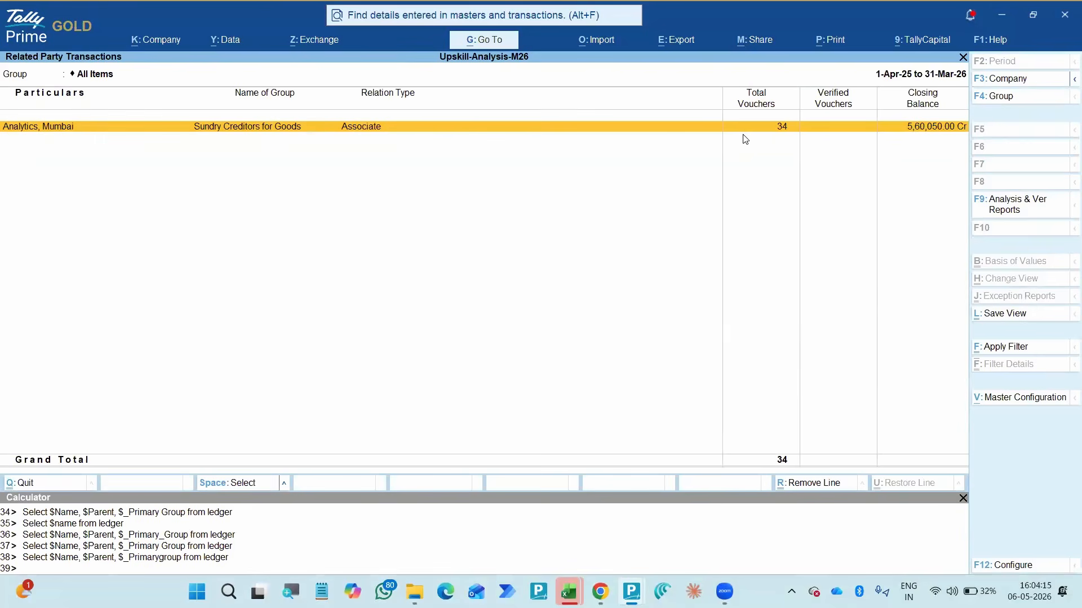
key("Escape")
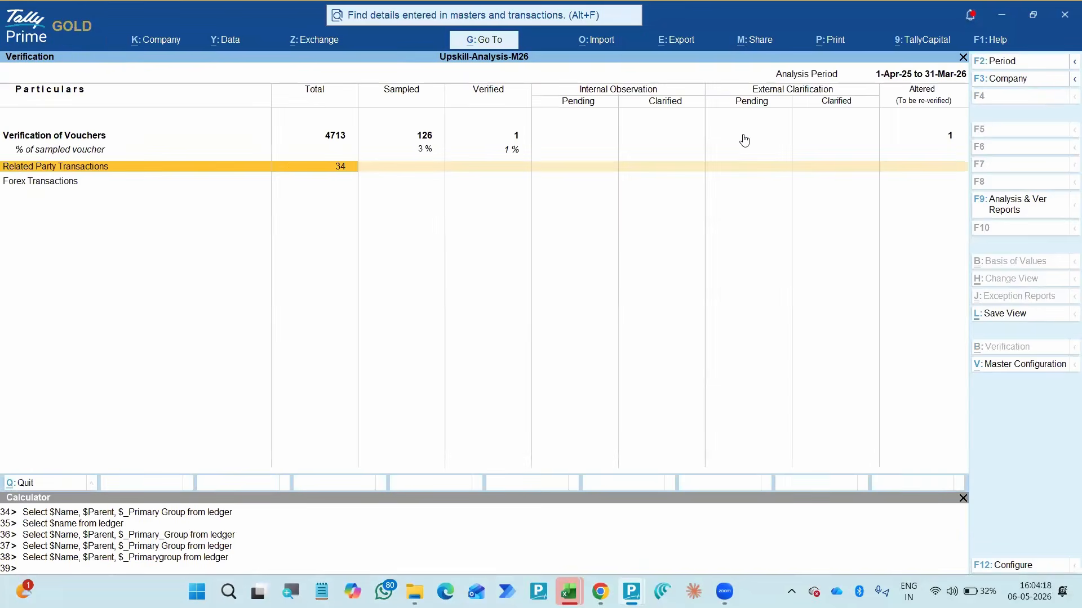
key("Return")
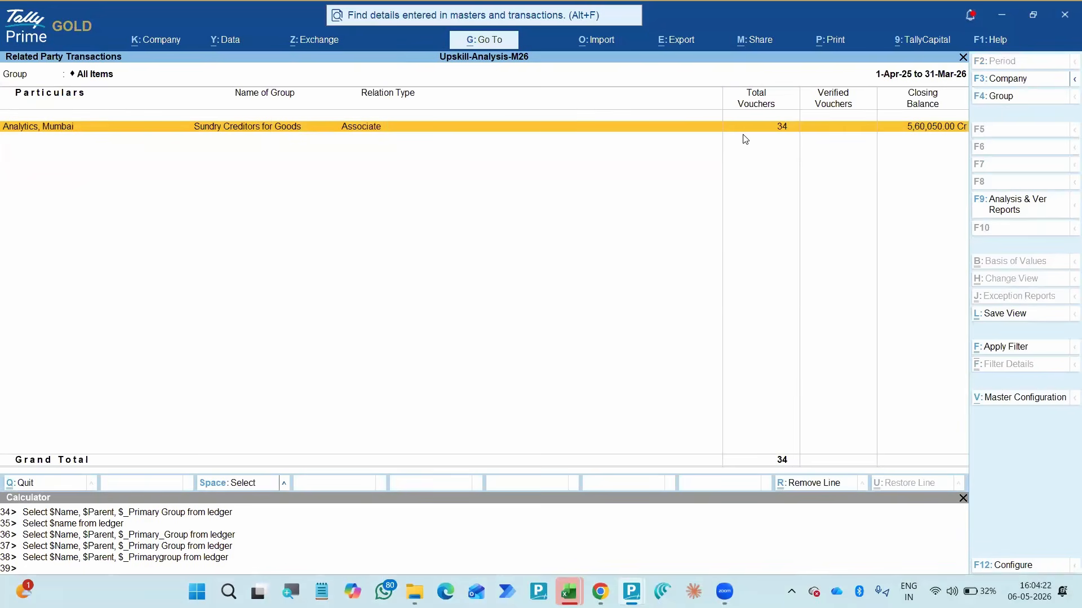
- Open the Related Party master configuration from the Related Party Transactions report
key("alt")
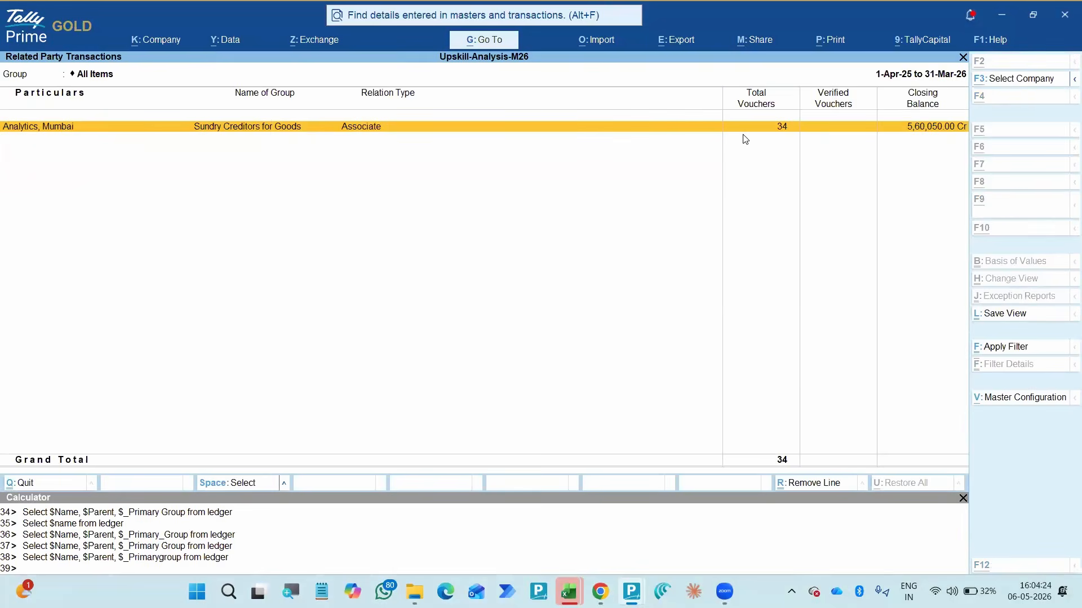
key("alt+v")
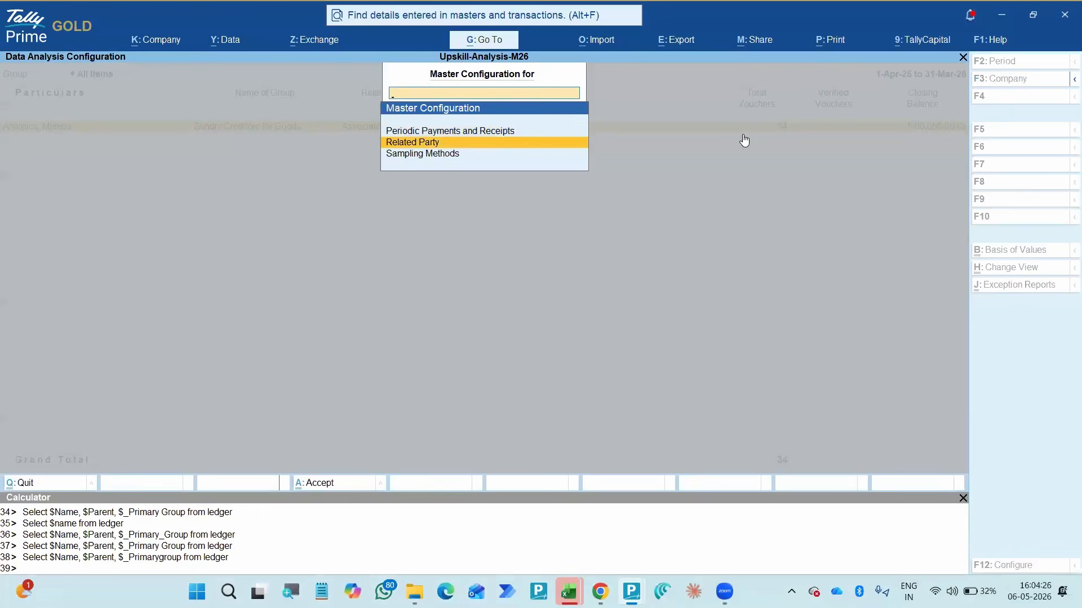
key("Return")
- Find the H.O A/c ledger, mark it as a related party with relation type Holding, and accept
key("Down")
key("Down")
key("Down")
key("Down")
key("Down")
key("Down")
key("Down")
key("Down")
key("Down")
key("Down")
key("Down")
key("Down")
key("Down")
key("Down")
key("Down")
key("Down")
key("Down")
key("Down")
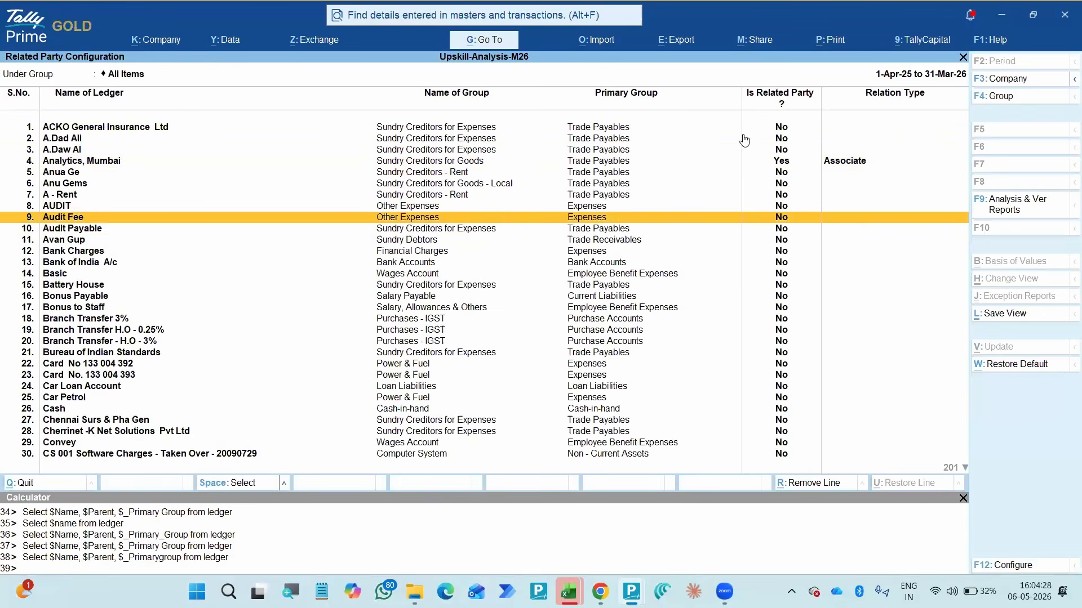
key("Down")
key("Down")
key("Down")
key("Down")
key("Down")
key("Down")
key("Down")
key("Down")
key("Down")
key("Down")
key("Down")
key("Down")
key("Down")
key("Down")
key("Down")
key("Down")
key("Down")
key("Down")
key("Down")
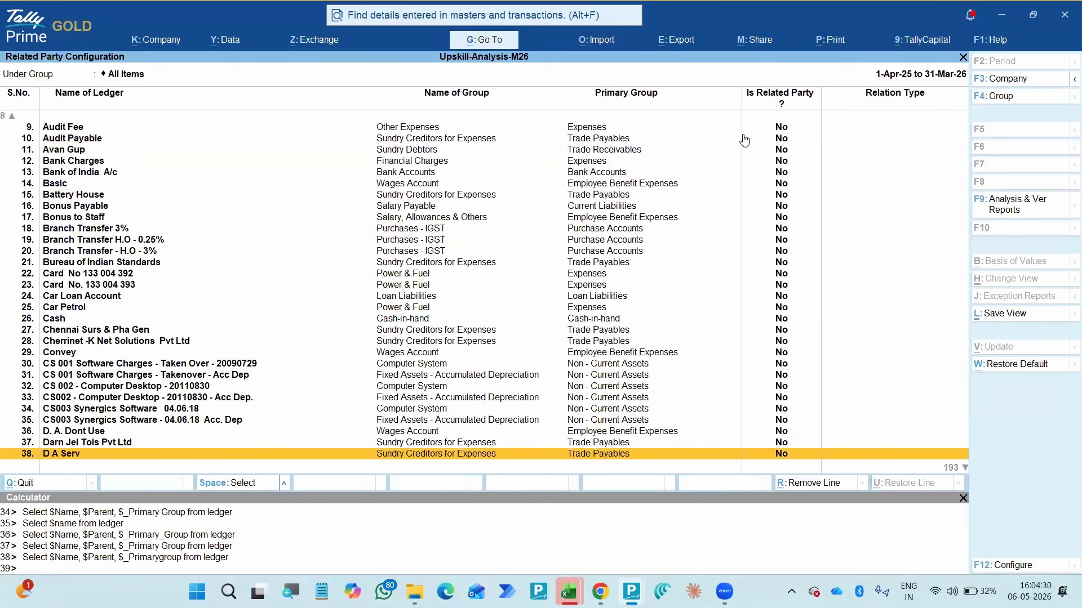
key("Down")
key("Down")
key("Down")
key("Down")
key("Down")
key("Down")
key("Down")
key("Down")
key("Down")
key("Down")
key("Down")
key("Down")
key("Down")
key("Up")
key("Up")
key("Up")
key("Up")
key("Up")
key("Up")
key("Up")
key("Up")
key("Up")
key("Up")
key("Up")
key("Up")
key("Up")
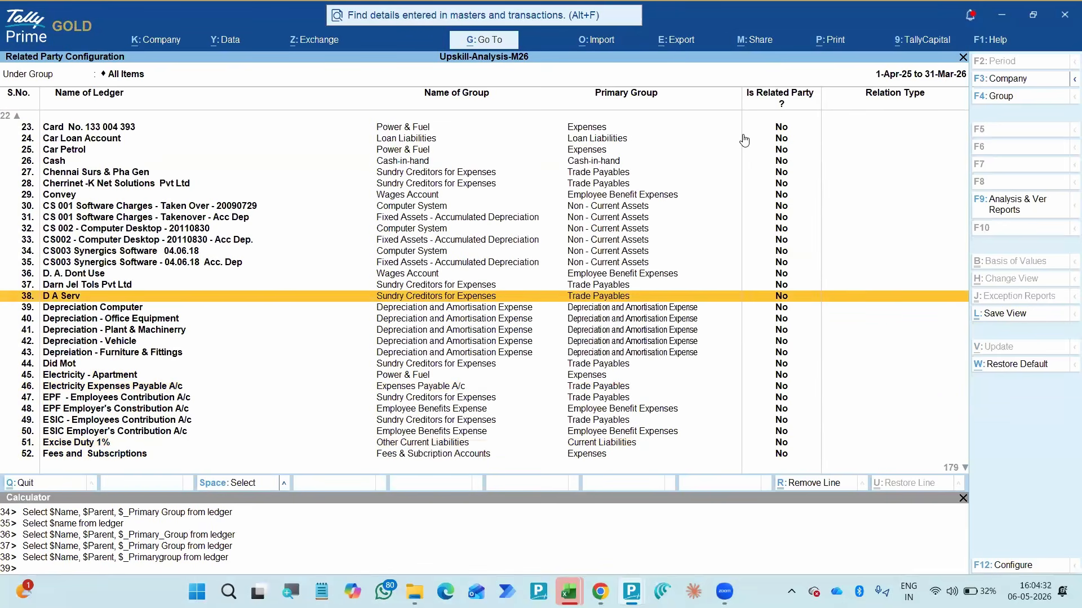
key("Down")
key("Down")
key("Down")
key("Down")
key("Down")
key("Down")
key("Down")
key("Down")
key("Down")
key("Down")
key("Down")
key("Down")
key("Down")
key("Down")
key("Down")
key("Down")
key("Down")
key("Down")
key("Down")
key("Down")
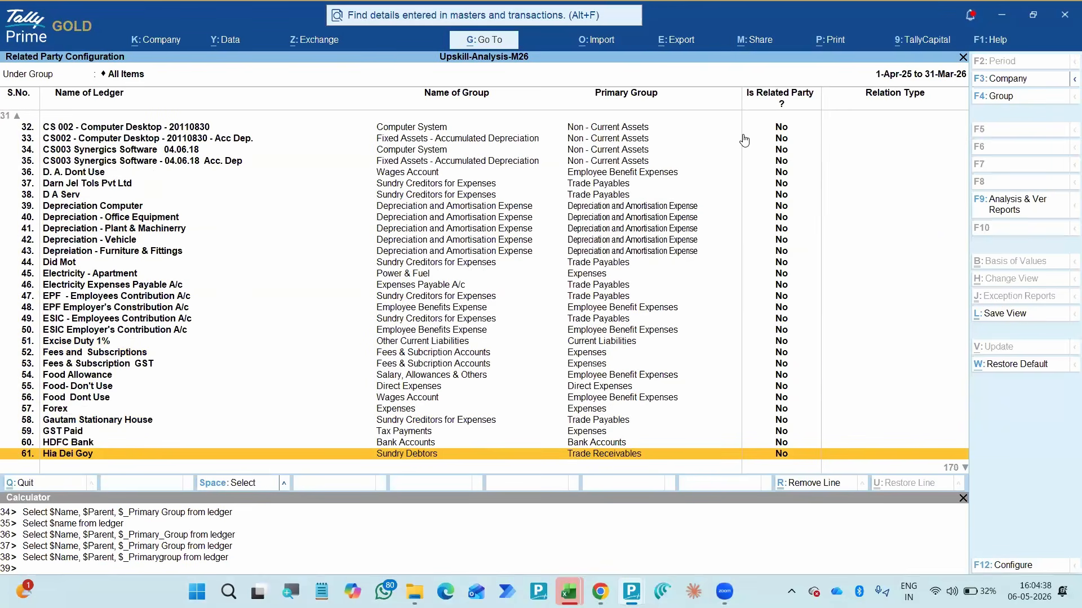
key("Down")
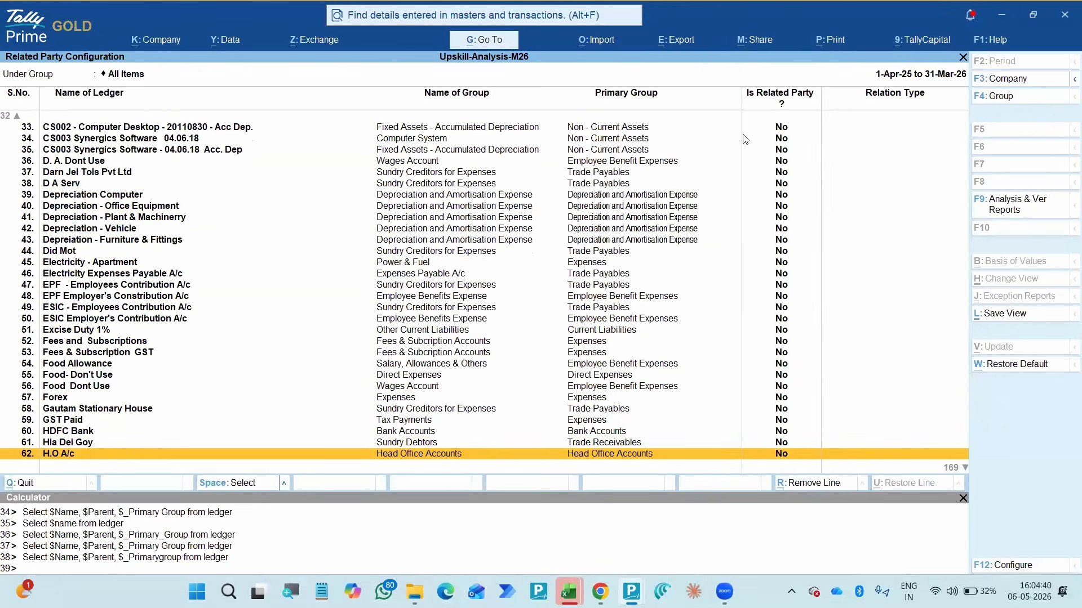
key("Return")
key("Return")
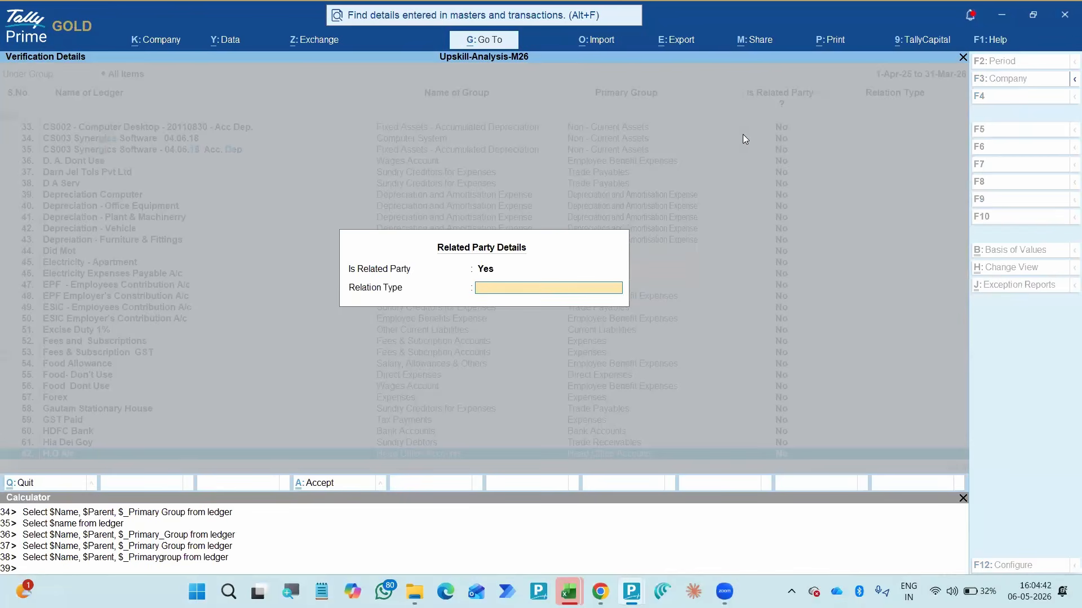
type("Holding")
key("Return")
key("Return")
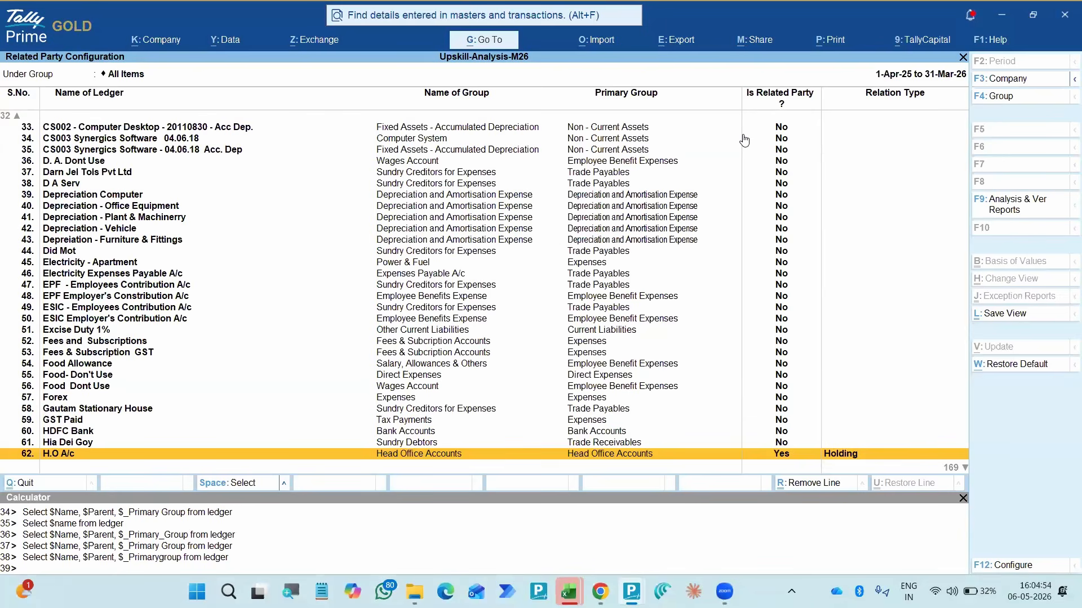
- Look into the display options of the related party configuration and browse the remaining ledgers in the list
scroll(745, 139, "down", 1)
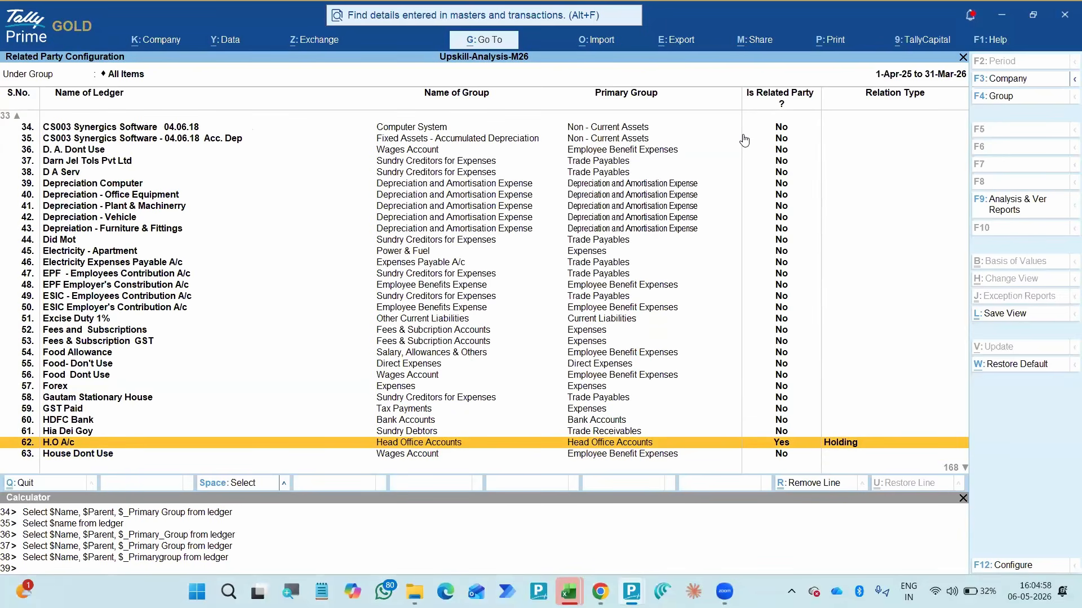
key("F12")
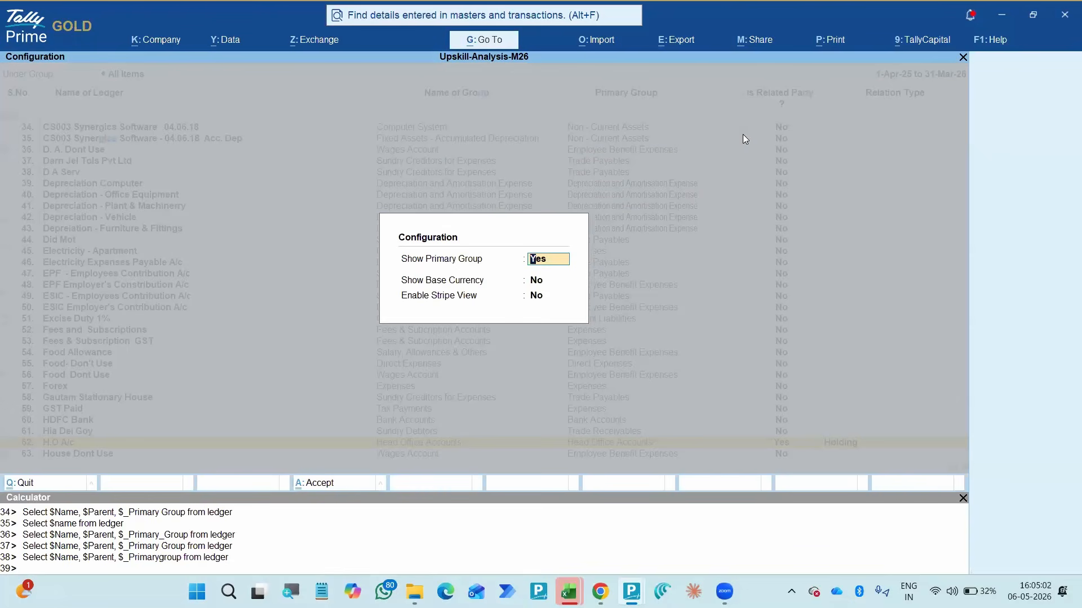
key("Return")
key("ctrl+a")
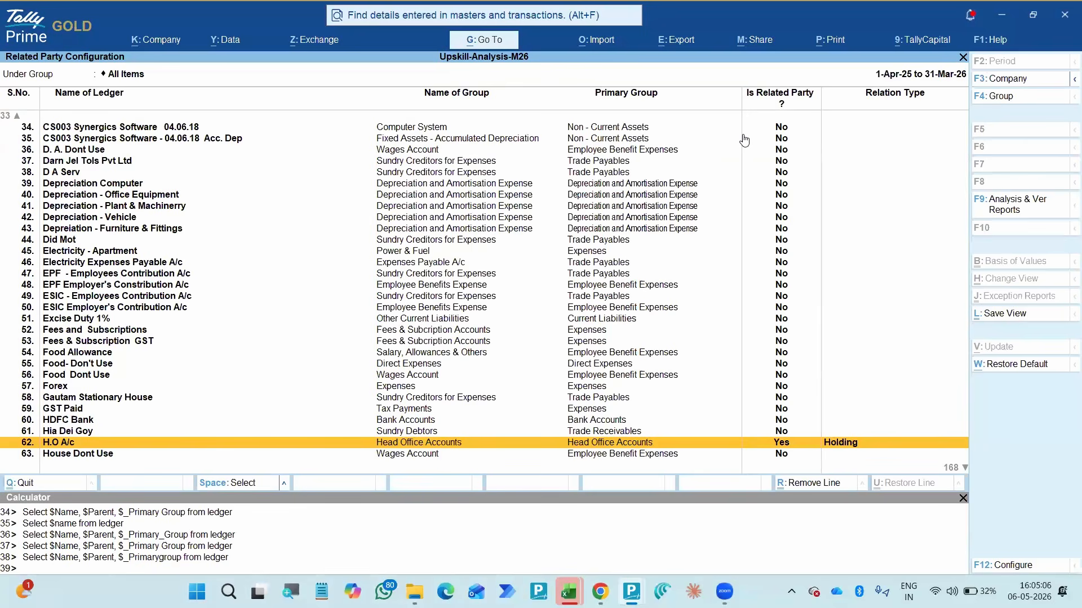
key("Down")
key("Down")
key("Down")
key("Down")
key("Down")
key("Down")
key("Down")
key("Down")
key("Down")
key("Down")
key("Down")
key("Down")
key("Down")
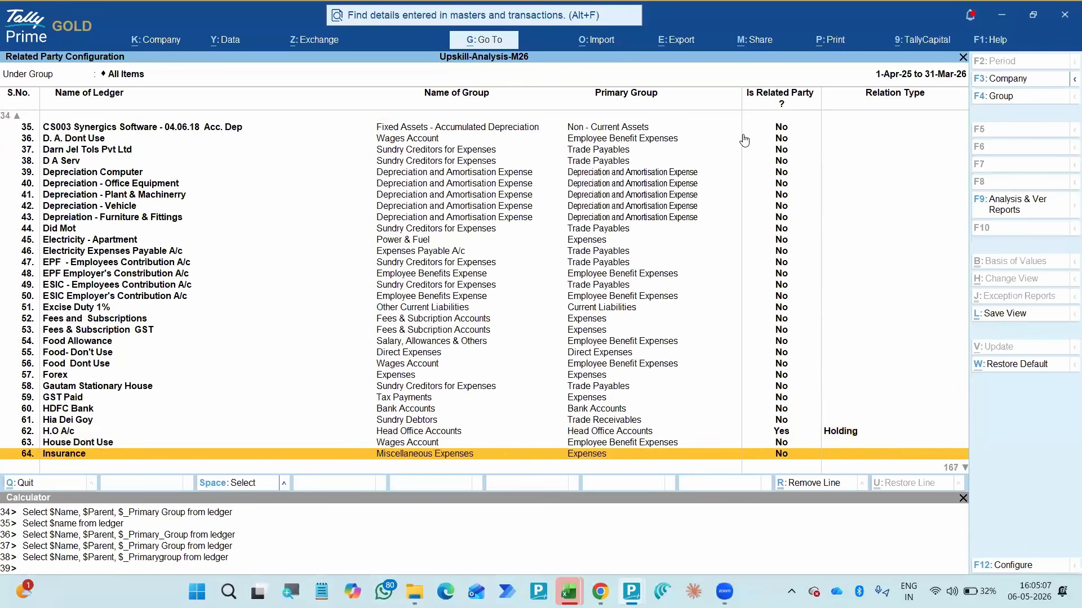
key("Down")
key("Down")
key("Down")
key("Down")
key("Down")
key("Down")
key("Down")
key("Down")
key("Down")
key("Down")
key("Down")
key("Down")
key("Down")
key("Down")
key("Down")
key("Down")
key("Down")
key("Down")
key("Down")
key("Down")
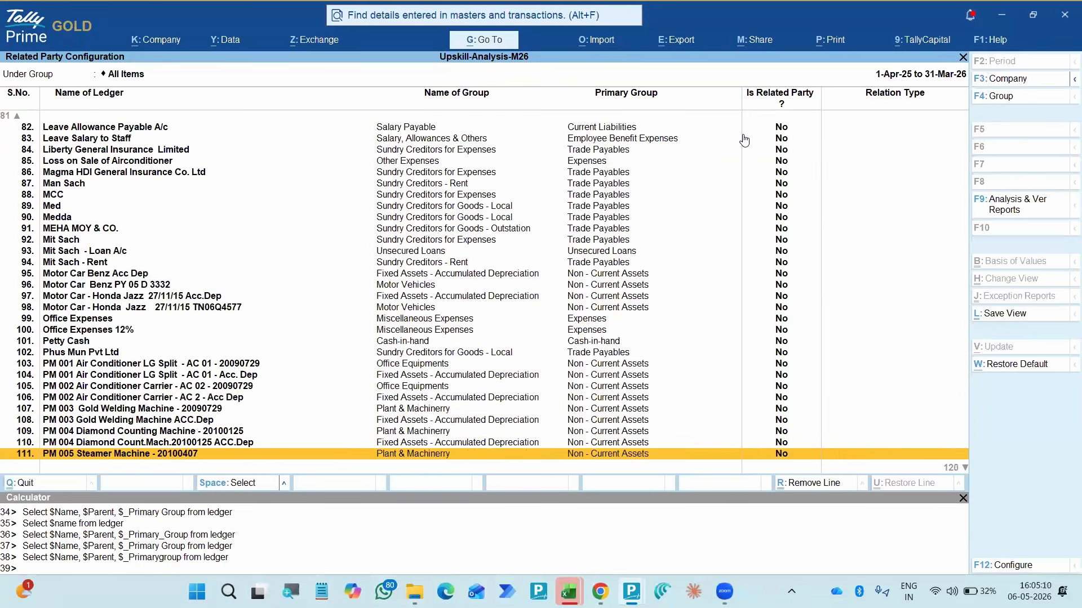
- Accept the related party configuration and return to the Related Party Transactions report
key("ctrl+a")
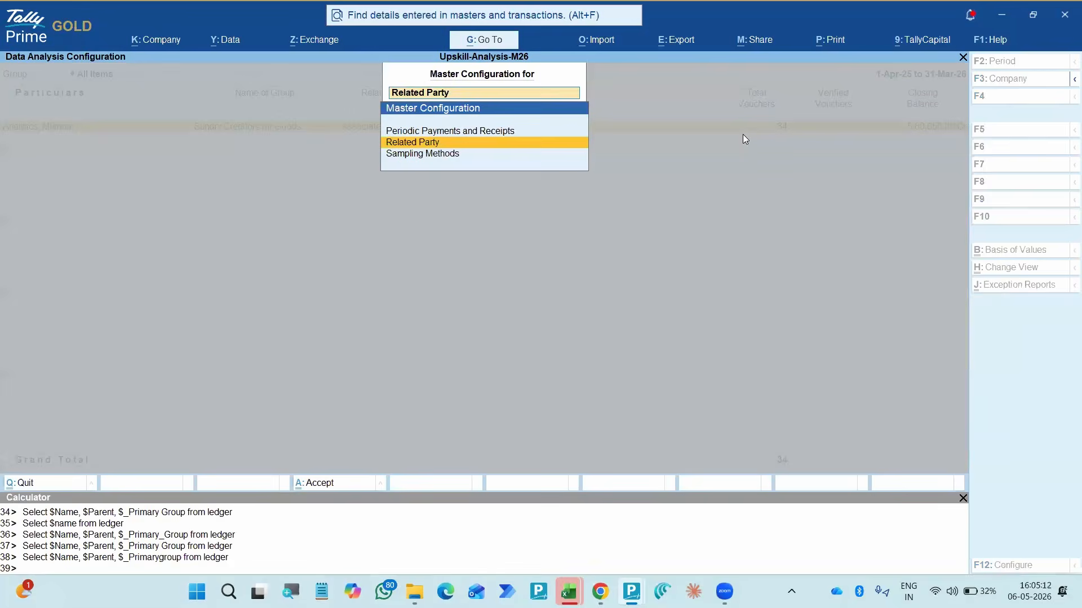
key("Escape")
key("Down")
key("Up")
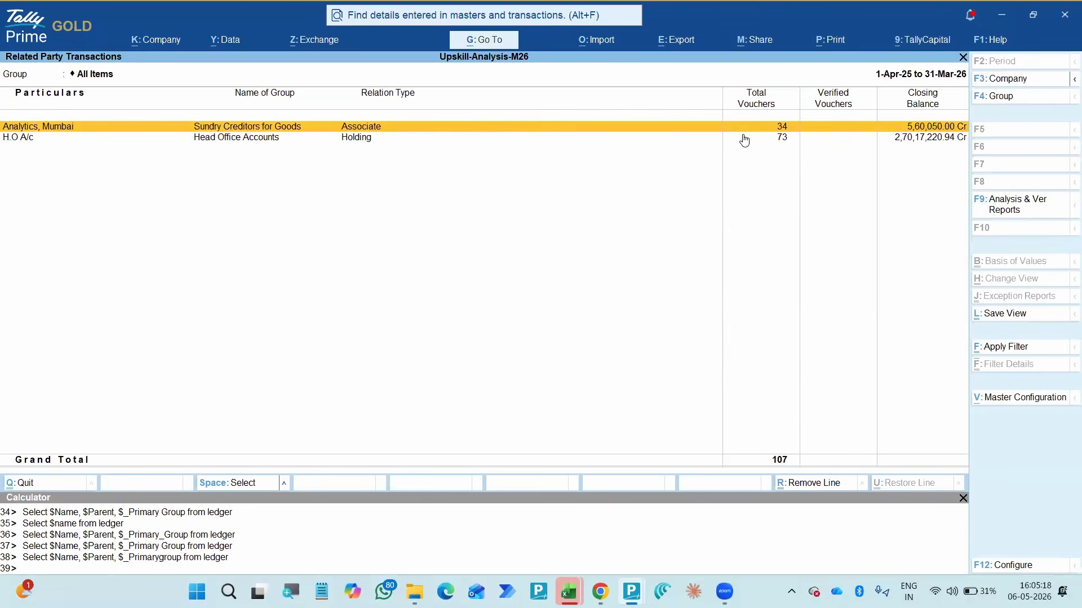
- Open the ledger vouchers of Analytics, Mumbai from the Related Party Transactions report
left_click(744, 140)
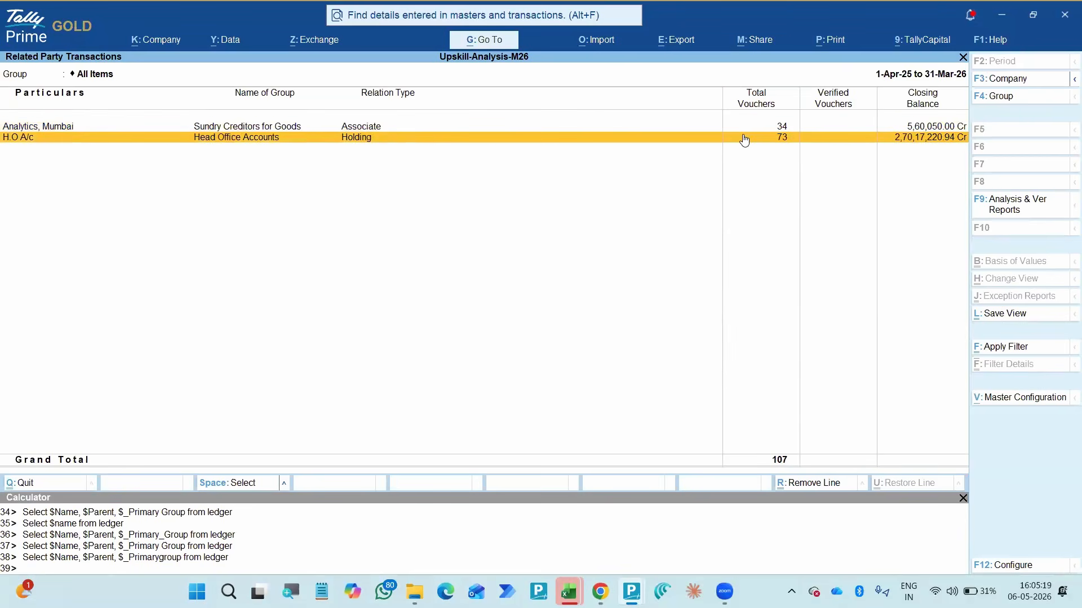
key("Up")
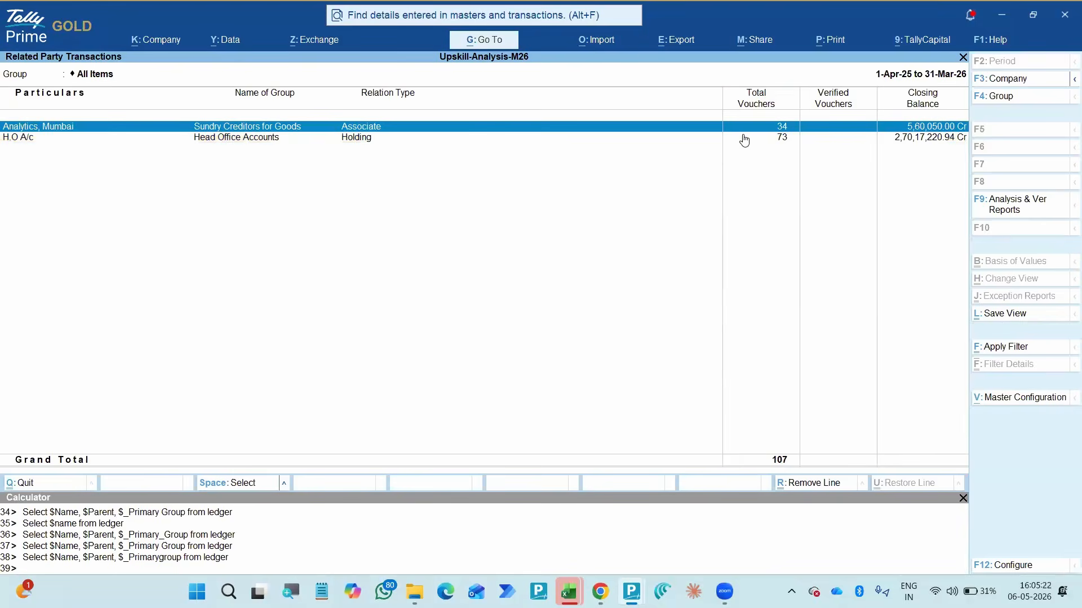
key("Return")
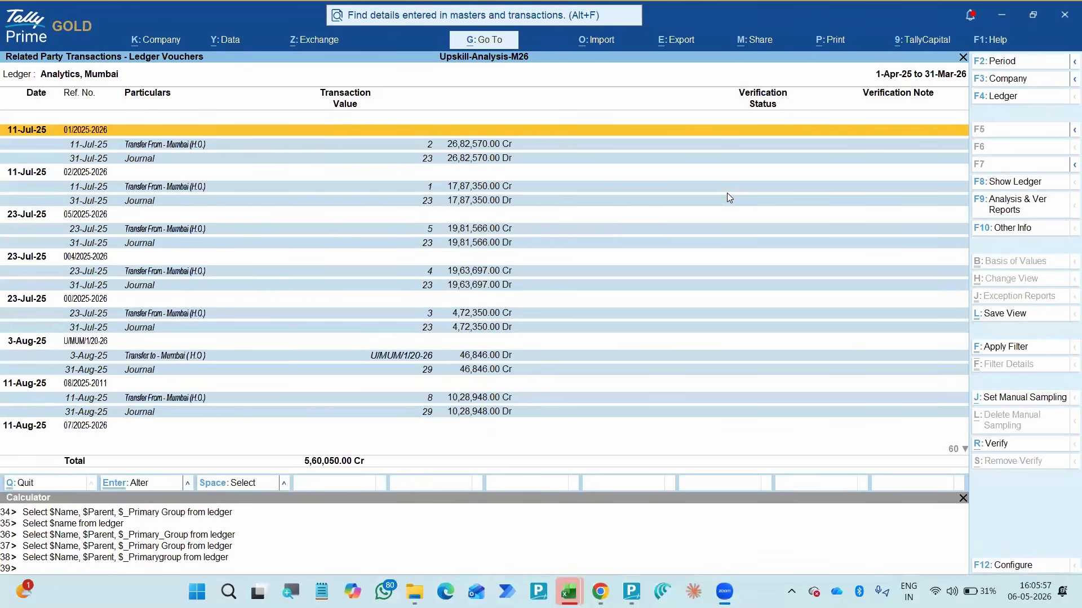
- Set manual sampling for all vouchers in the Analytics, Mumbai ledger and return to the Verification summary
key("alt+j")
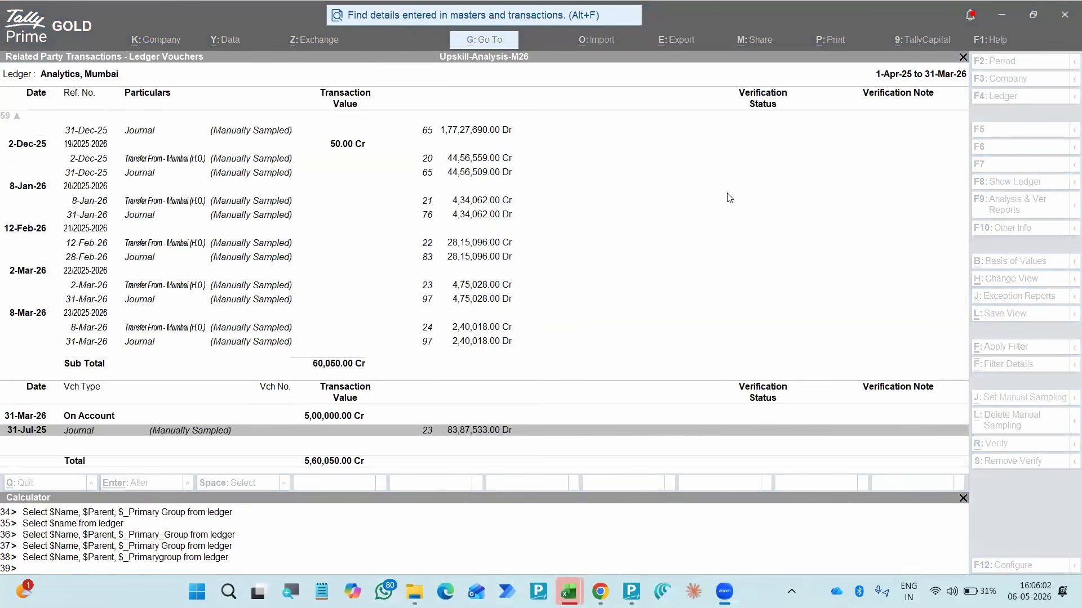
left_click(529, 204)
key("Up")
key("Up")
key("Up")
key("Up")
key("Up")
key("Up")
key("Up")
key("Up")
key("Up")
key("Up")
key("Up")
key("Up")
key("Up")
key("Up")
key("Up")
key("Up")
key("Up")
key("Up")
key("Up")
key("Up")
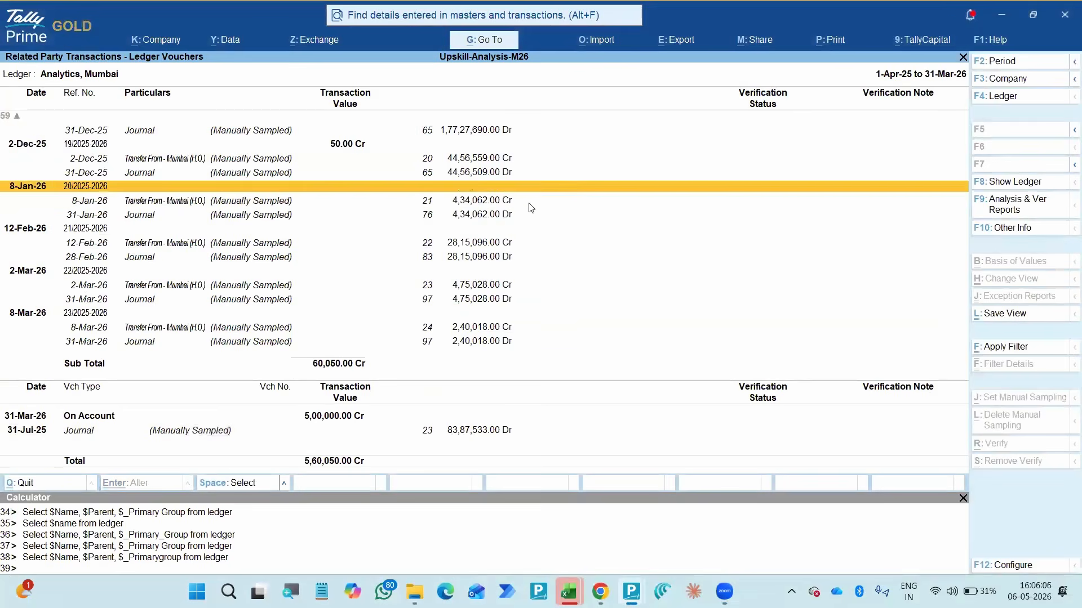
key("Up")
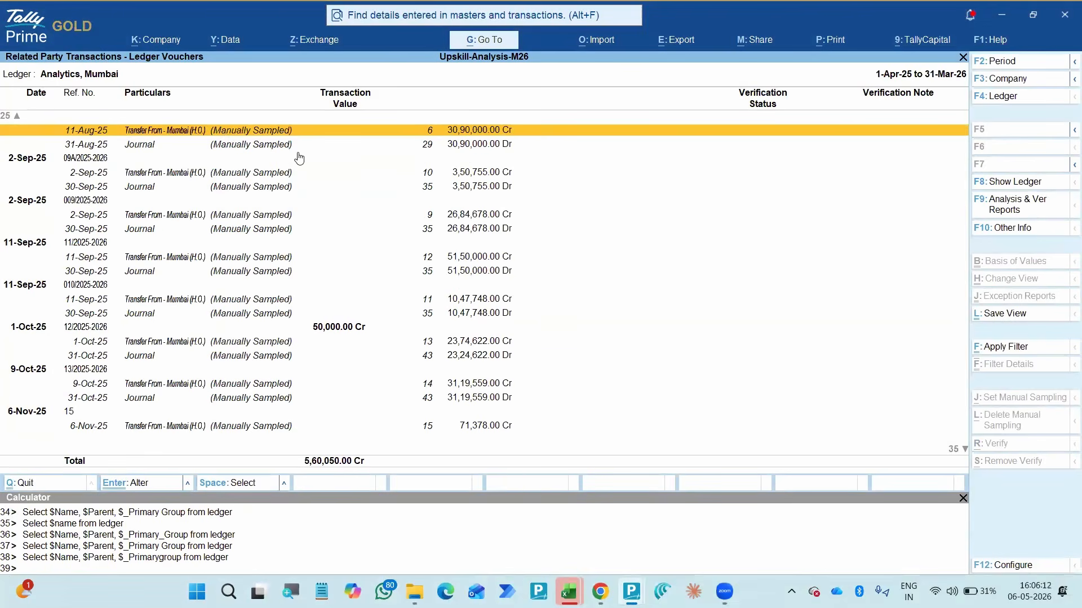
key("Escape")
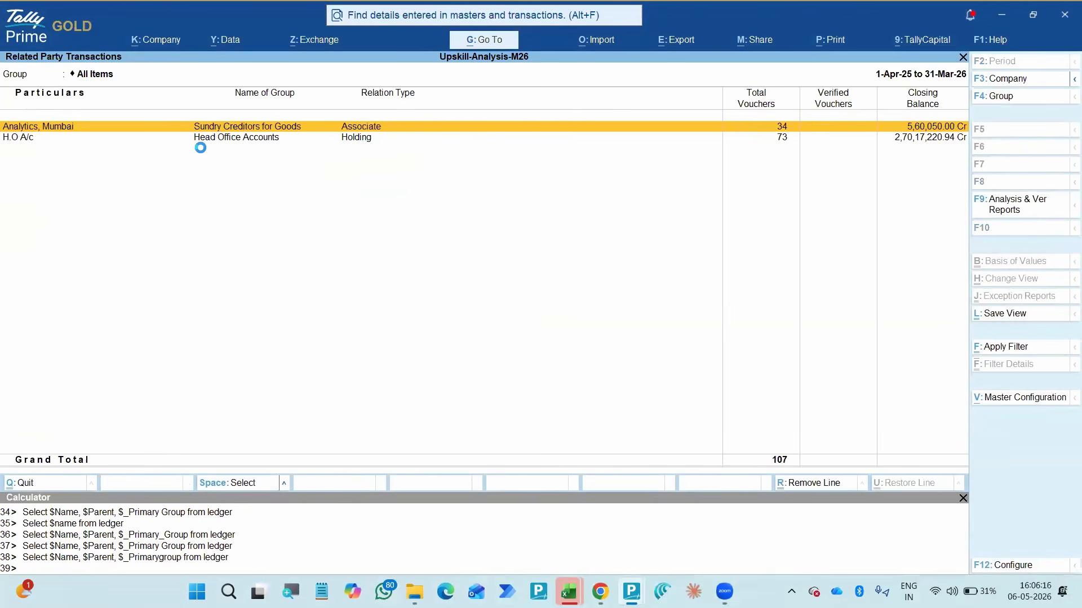
key("Escape")
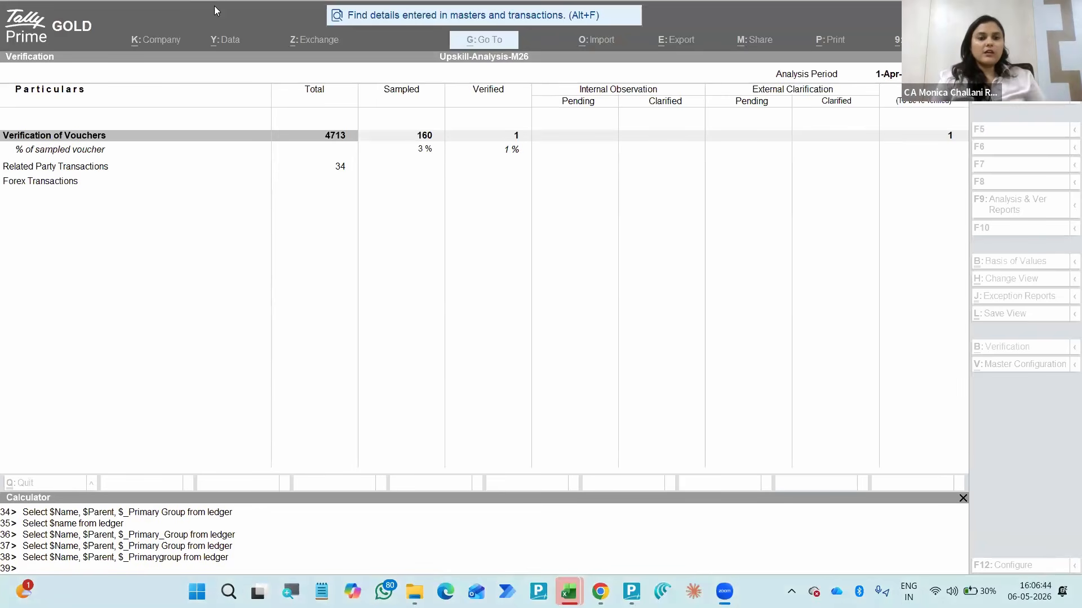
- Look at the Forex Transactions line and the financial year setting of the analysis period in the Verification summary
left_click(528, 214)
key("Down")
key("Down")
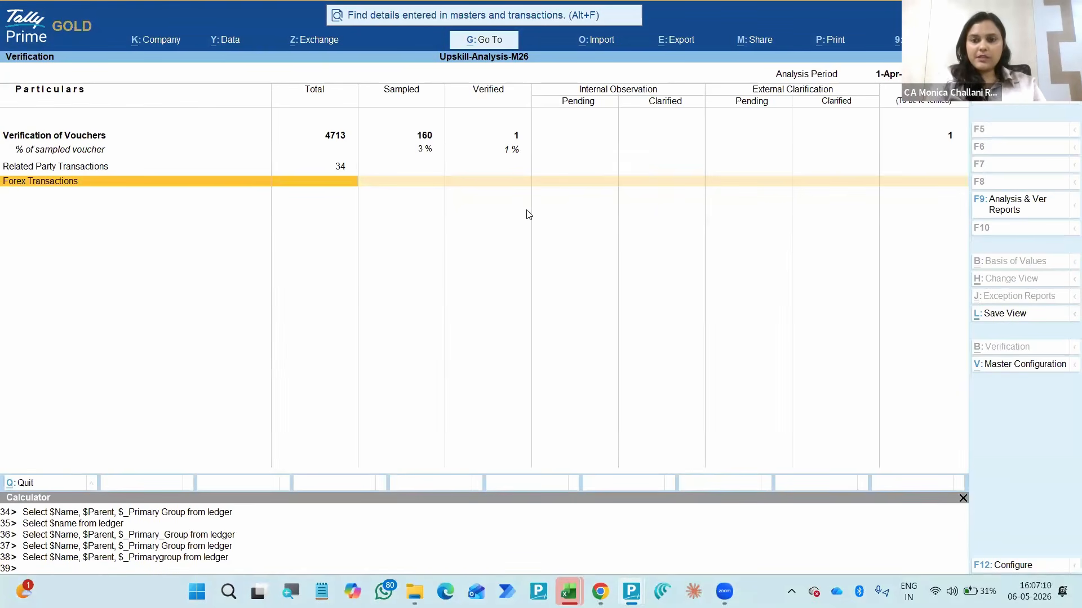
key("F9")
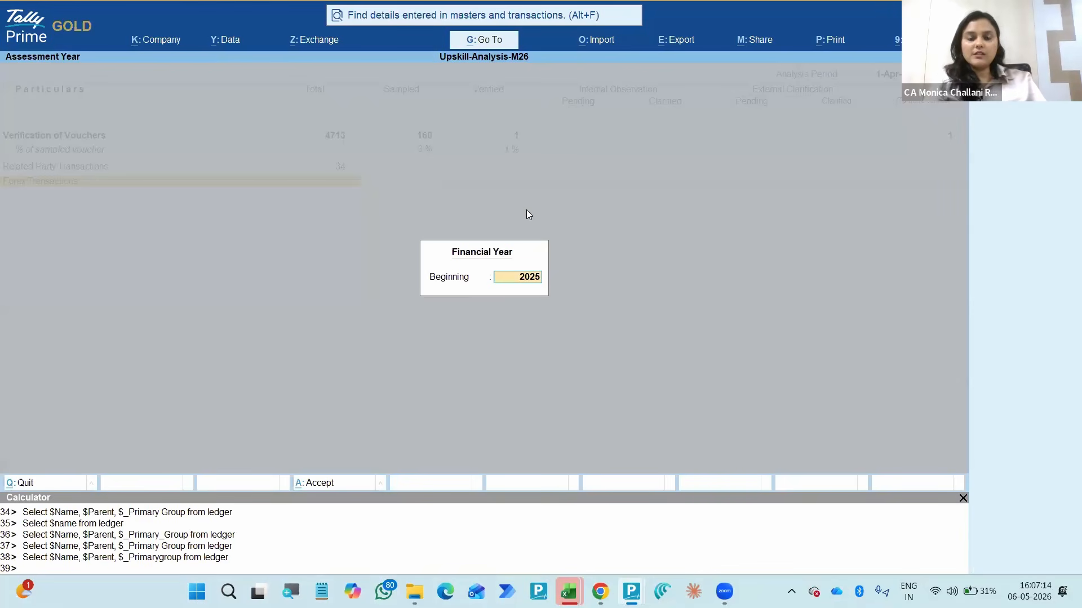
key("Escape")
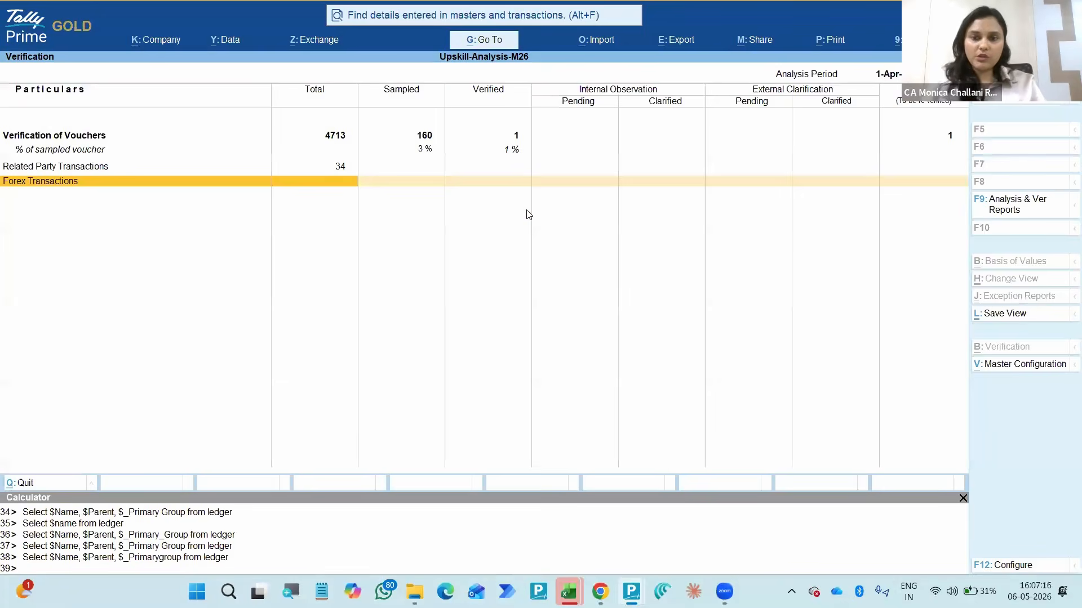
key("F9")
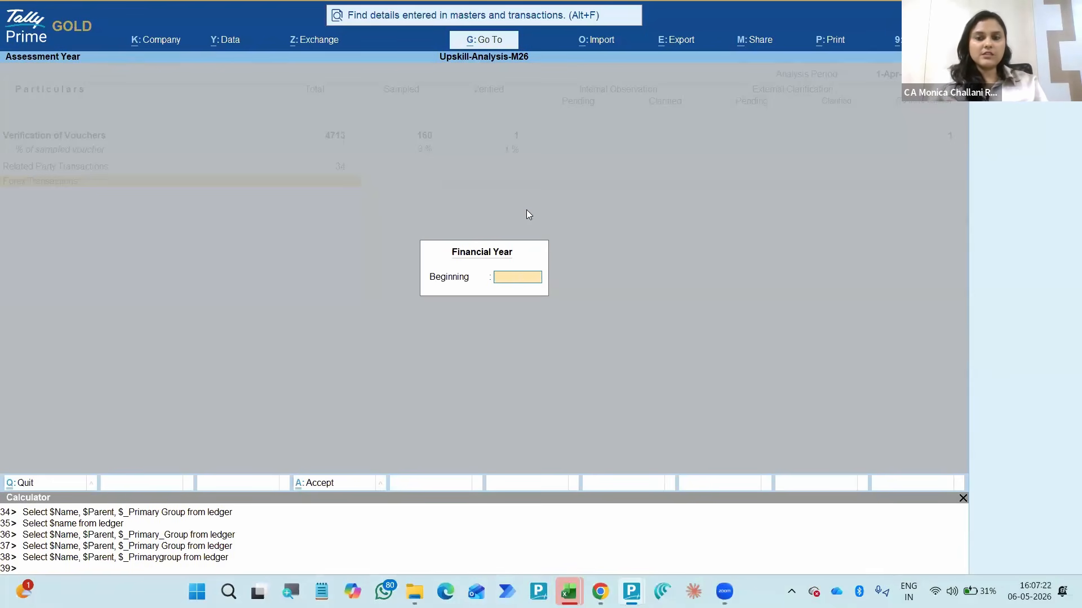
key("Escape")
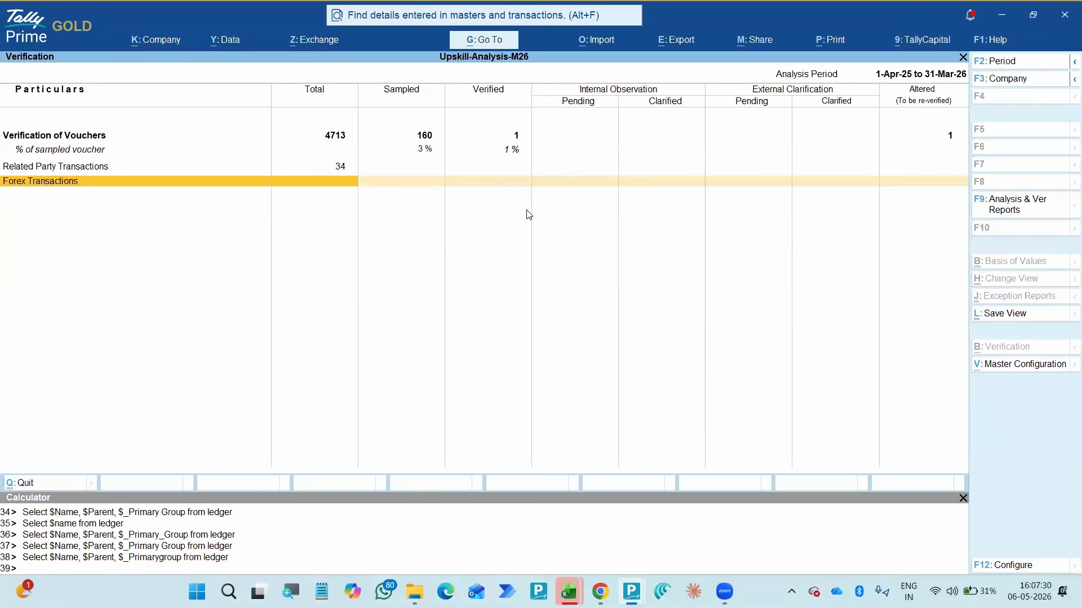
- Leave the Verification summary and view the Verification of Balances report under Data Analysis
key("Escape")
key("Up")
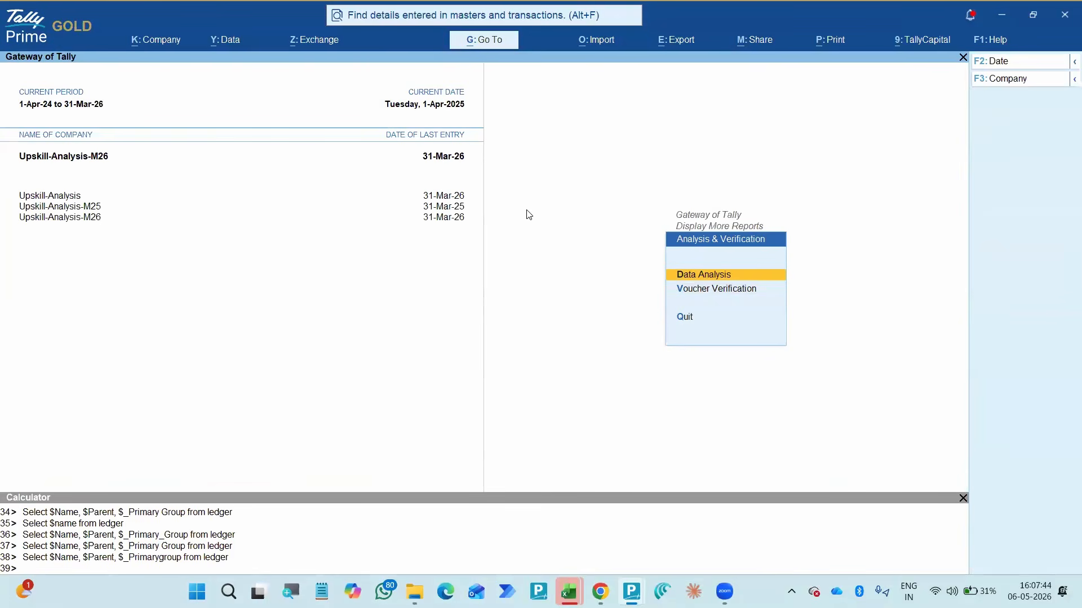
key("Down")
key("Up")
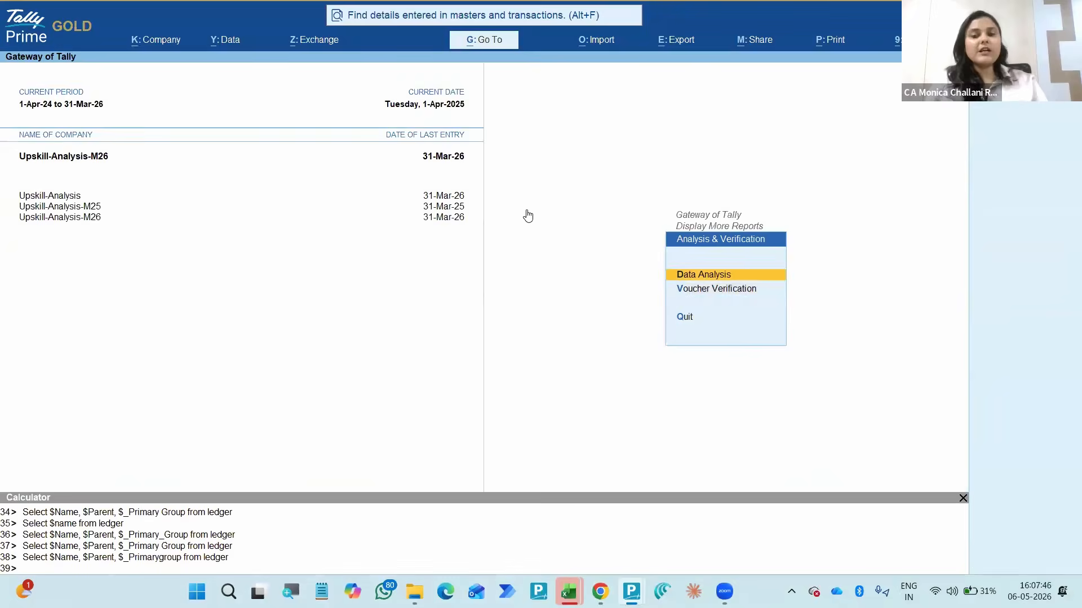
key("Return")
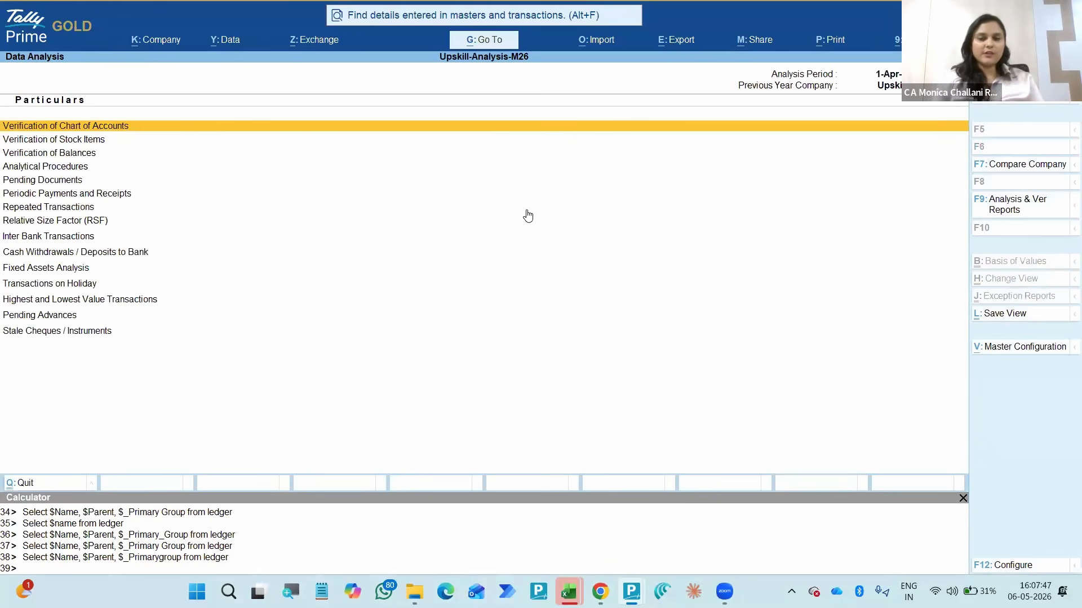
key("Down")
key("Up")
key("Down")
key("Down")
key("Return")
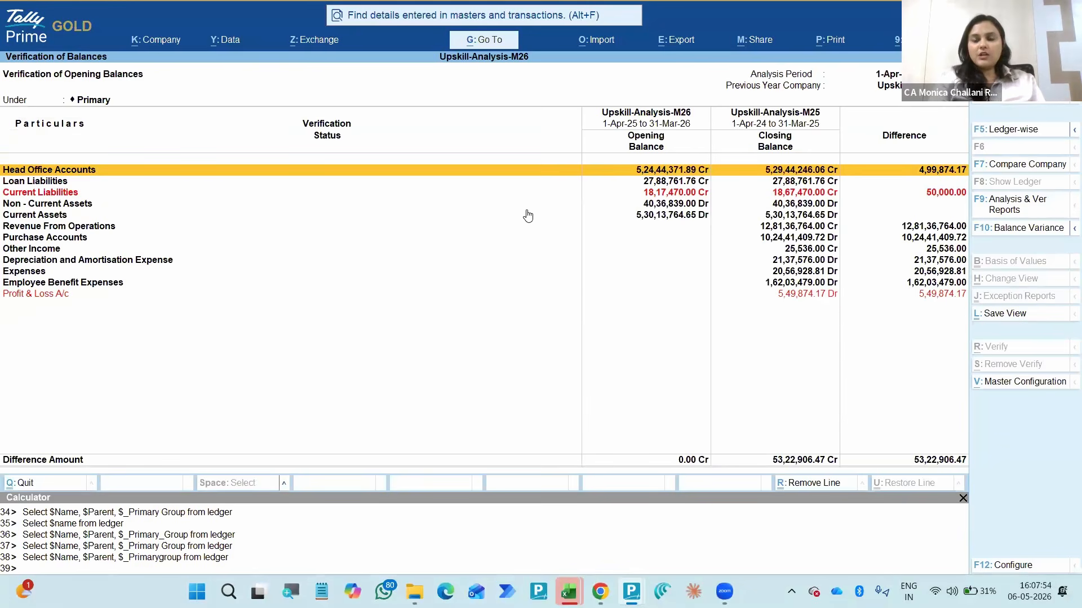
- Change the company's current period to 1-Apr-25 to 31-Mar-26 and reopen Data Analysis
key("Escape")
key("Escape")
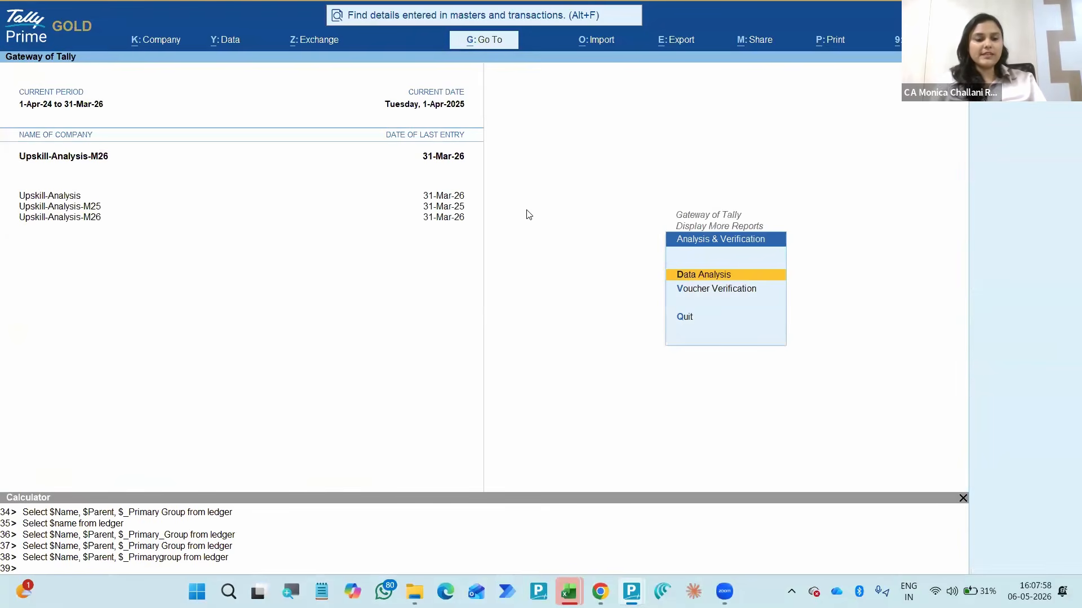
key("F2")
key("BackSpace")
key("Escape")
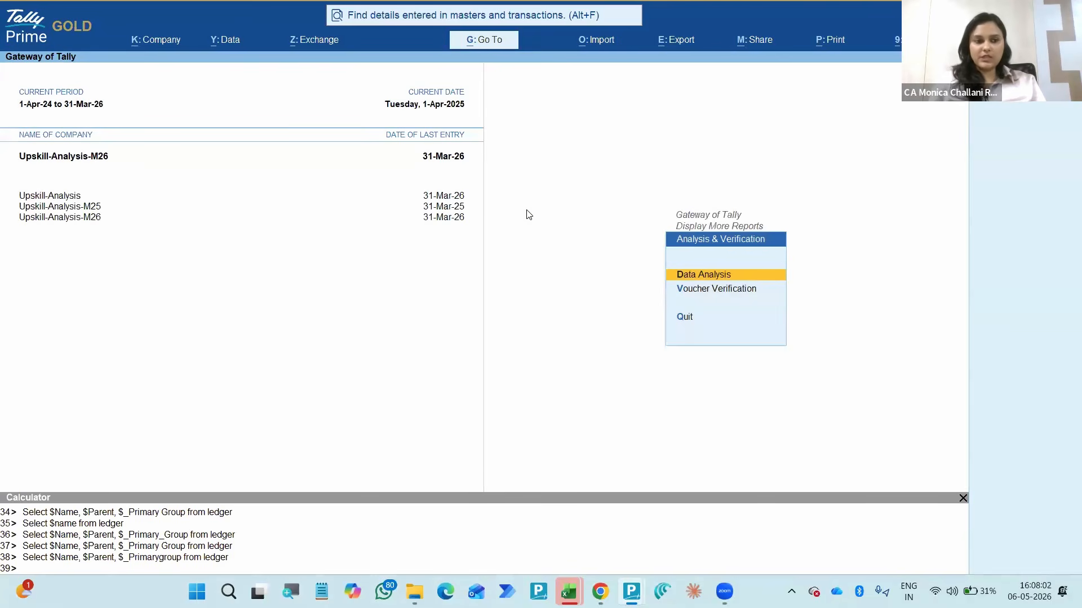
key("alt+F2")
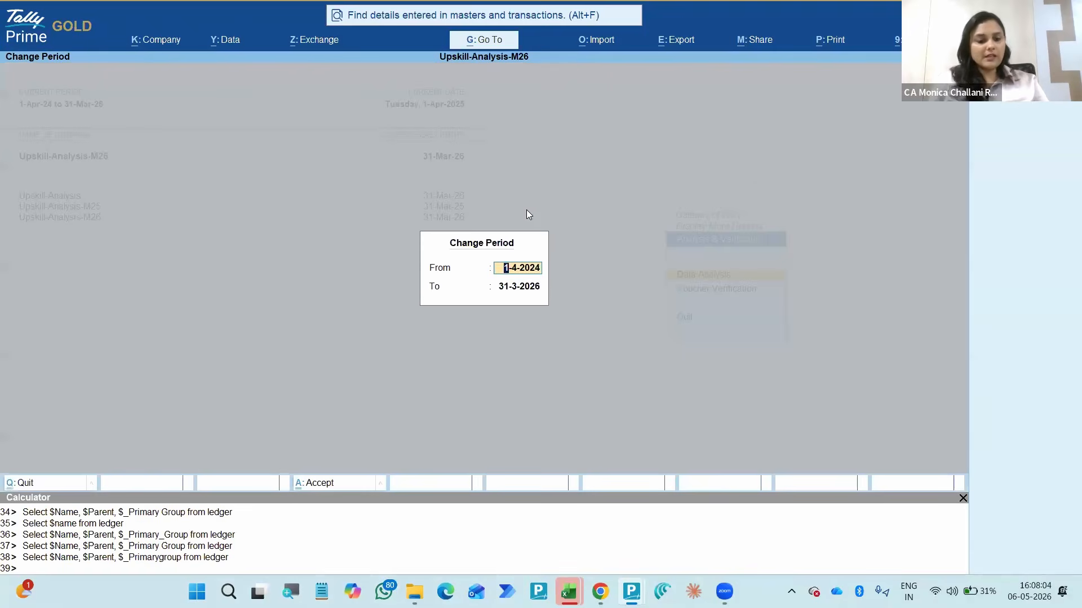
type("a25")
key("Return")
type("m26")
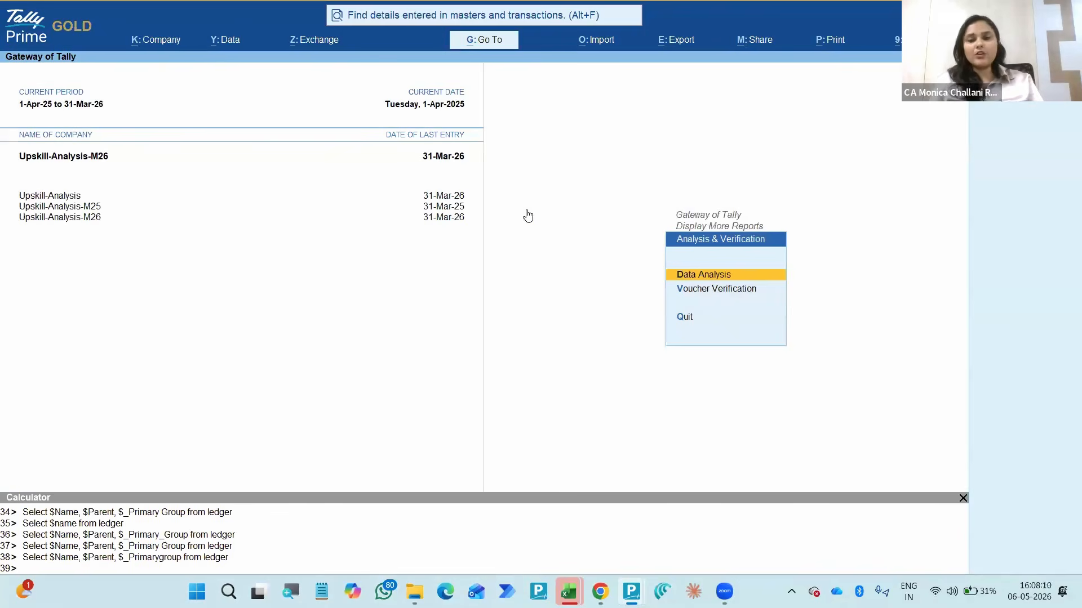
key("Return")
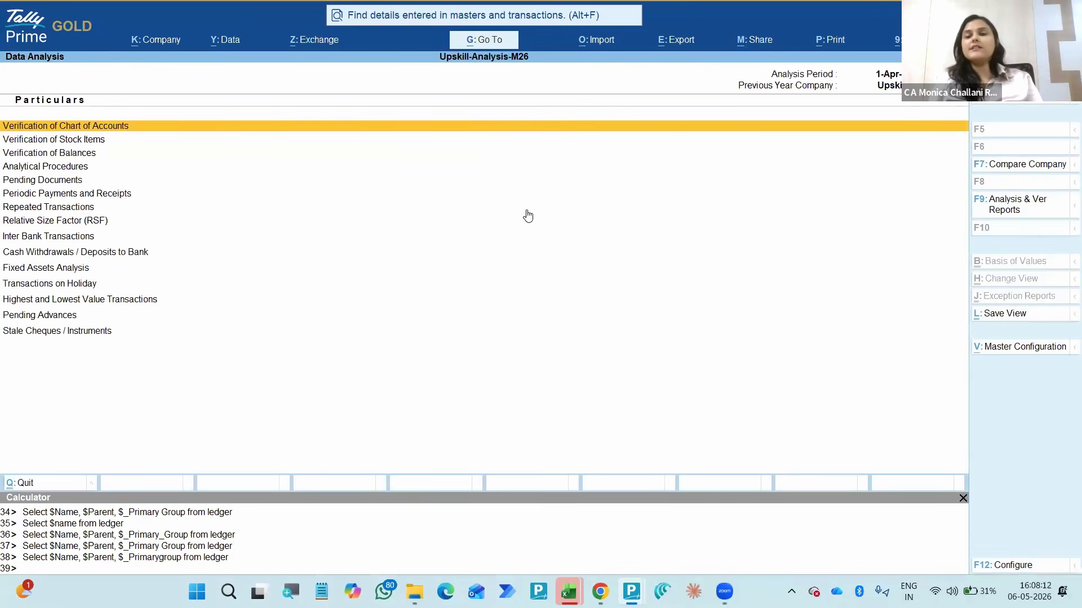
- Try to set the beginning of the Data Analysis financial year to 2026
key("Return")
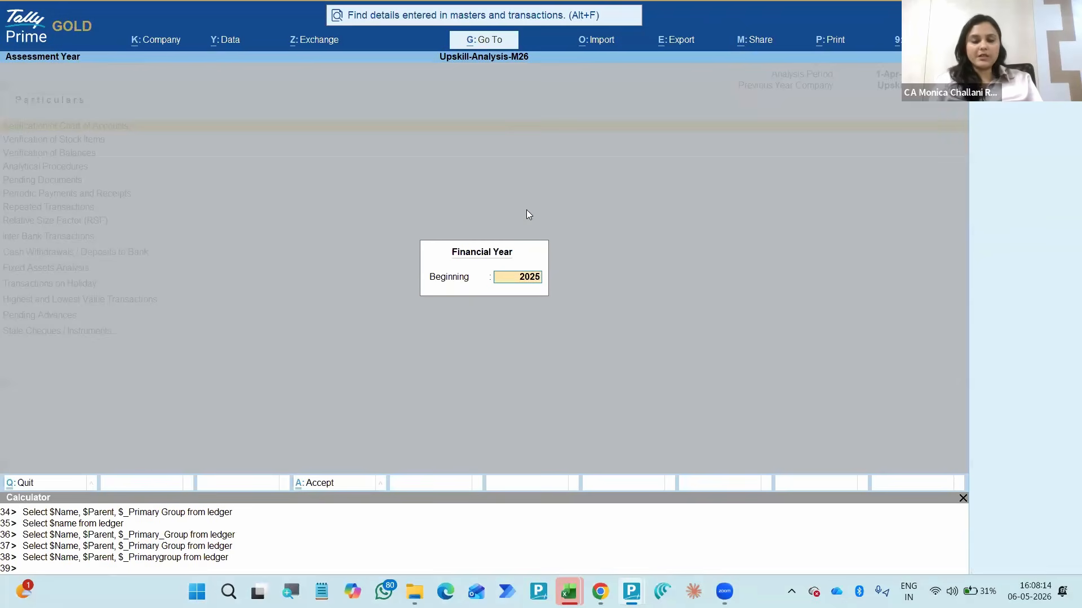
key("BackSpace")
type("6")
key("Return")
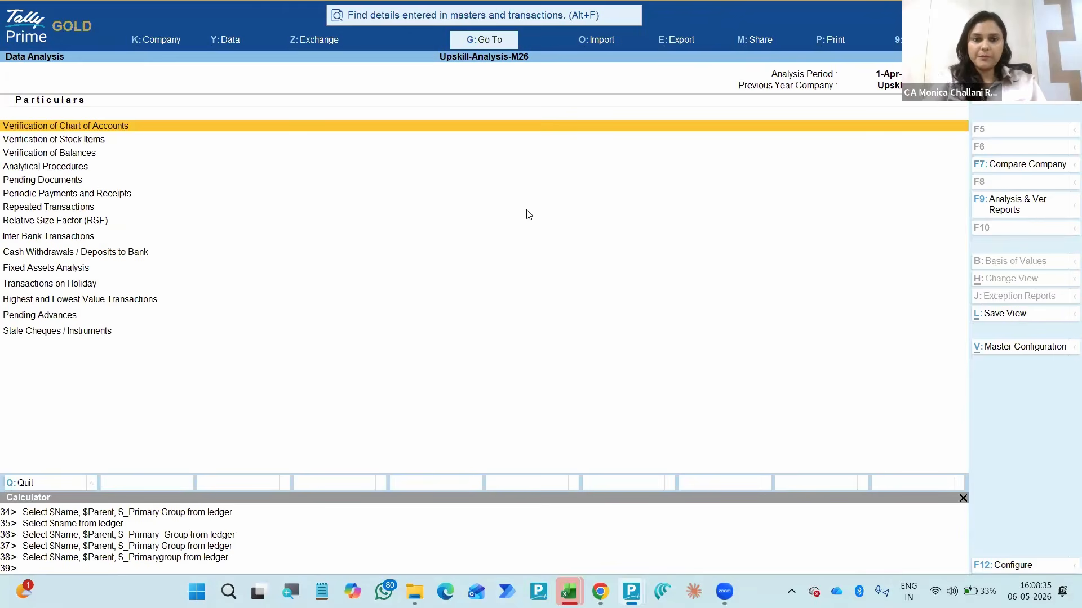
- Set Upskill-Analysis-M25 as the comparison company for Data Analysis and open the Verification of Balances report
key("Down")
key("Down")
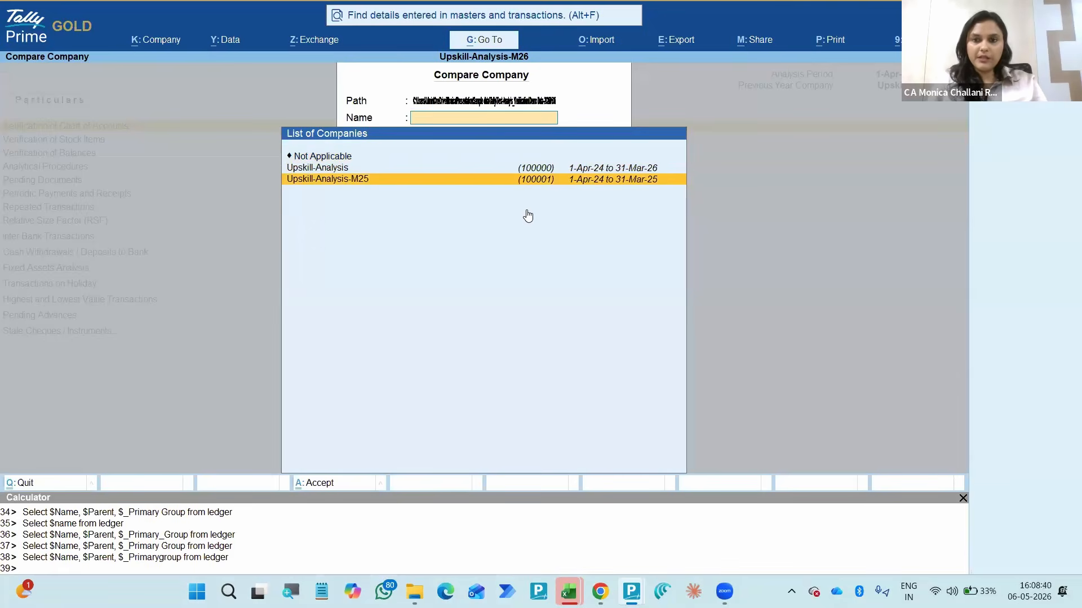
key("Return")
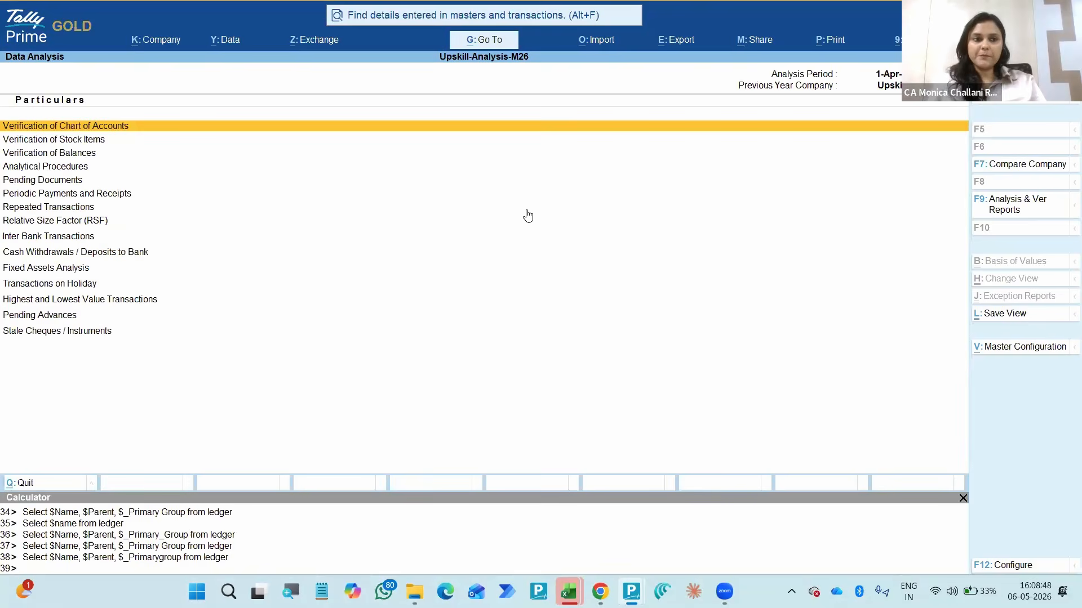
key("Down")
key("Down")
key("Return")
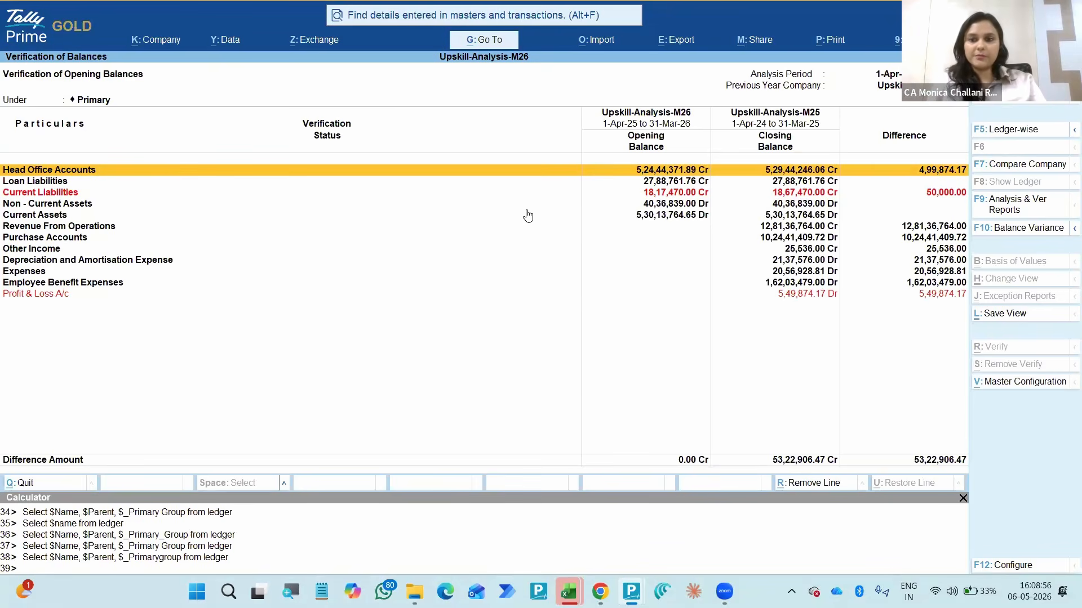
- Choose Upskill-Analysis-M25 again as the comparison company from within the Verification of Balances report
left_click(1003, 164)
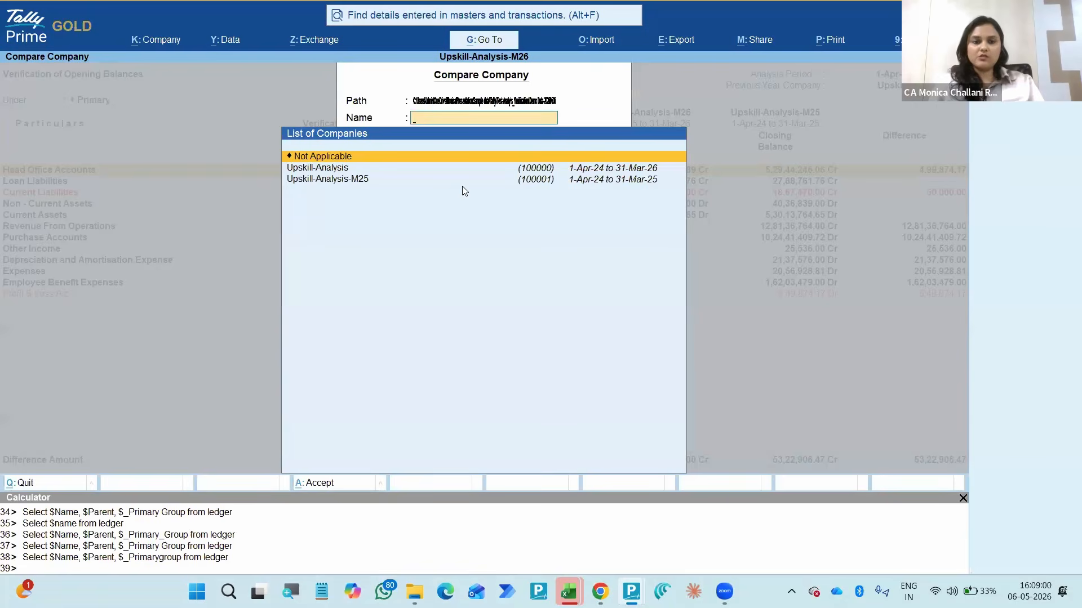
key("Down")
key("Down")
key("Return")
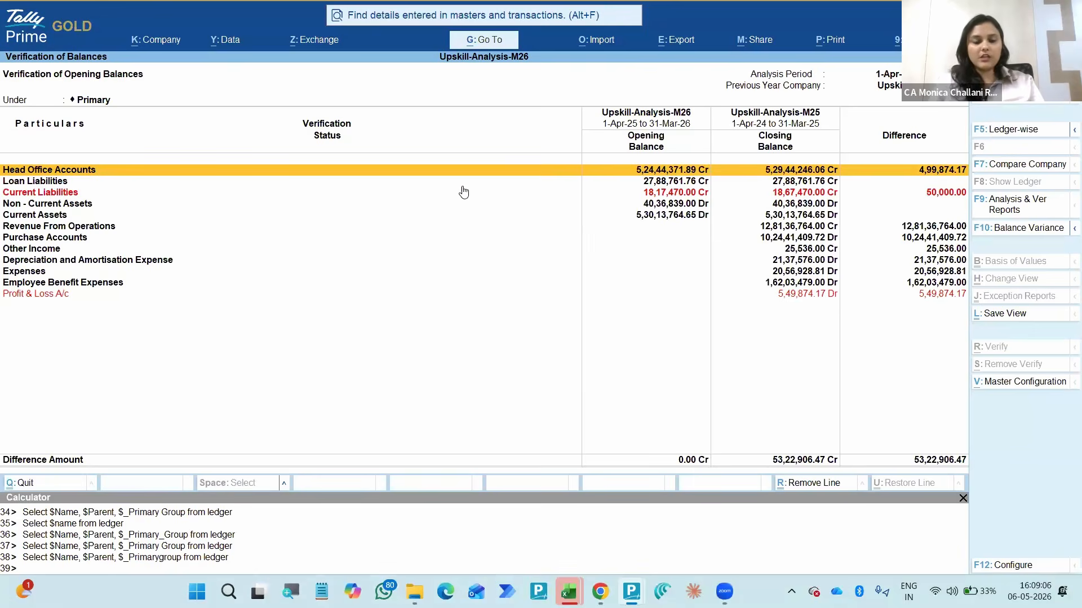
- Look at the Master Configuration choices, including Related Party, from the Verification of Balances report
key("ctrl+v")
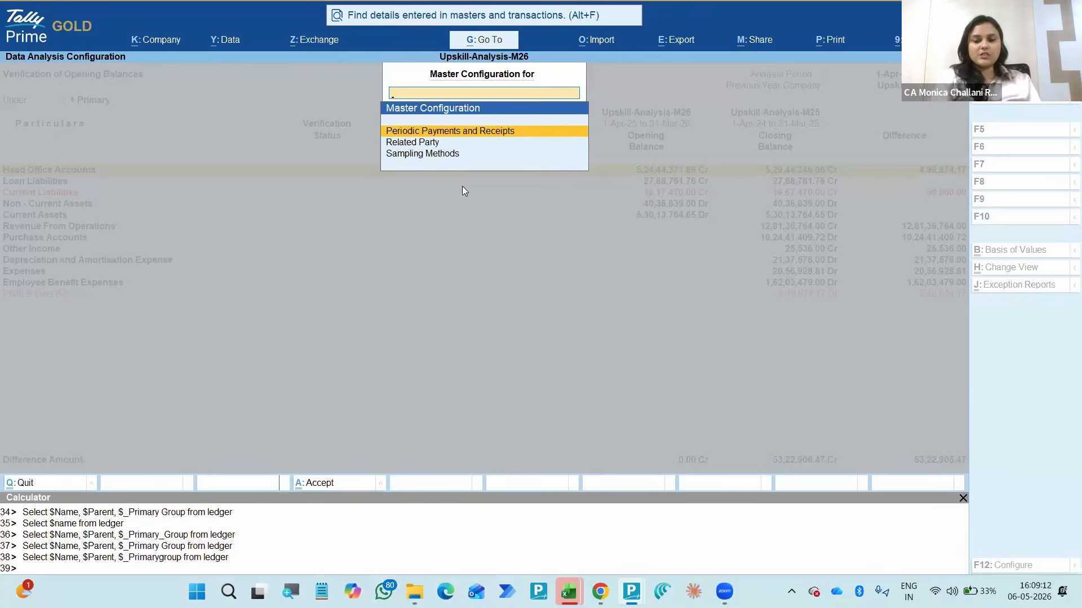
key("Down")
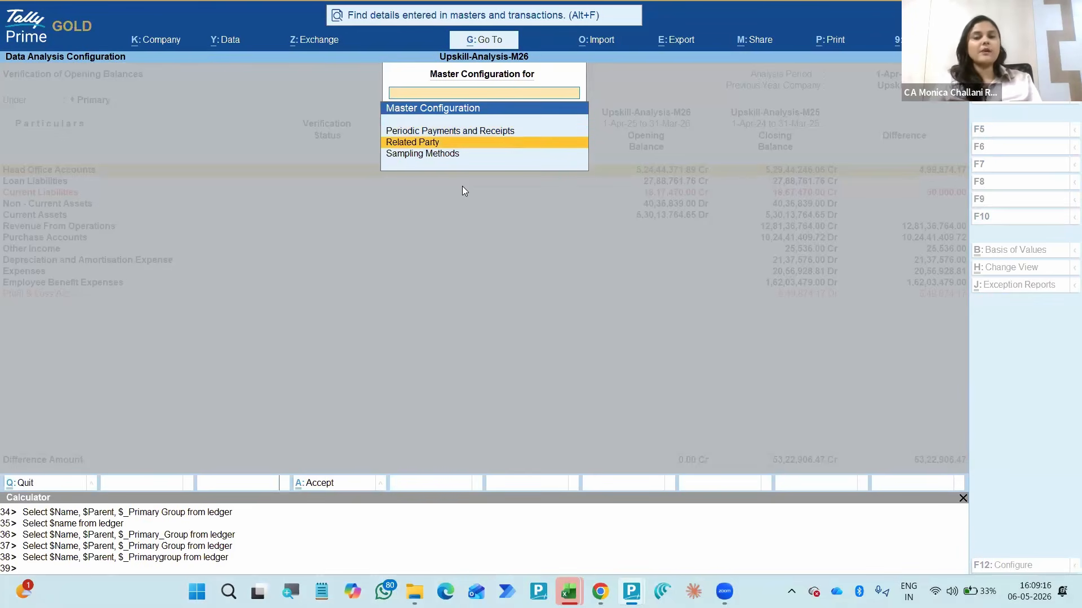
key("Escape")
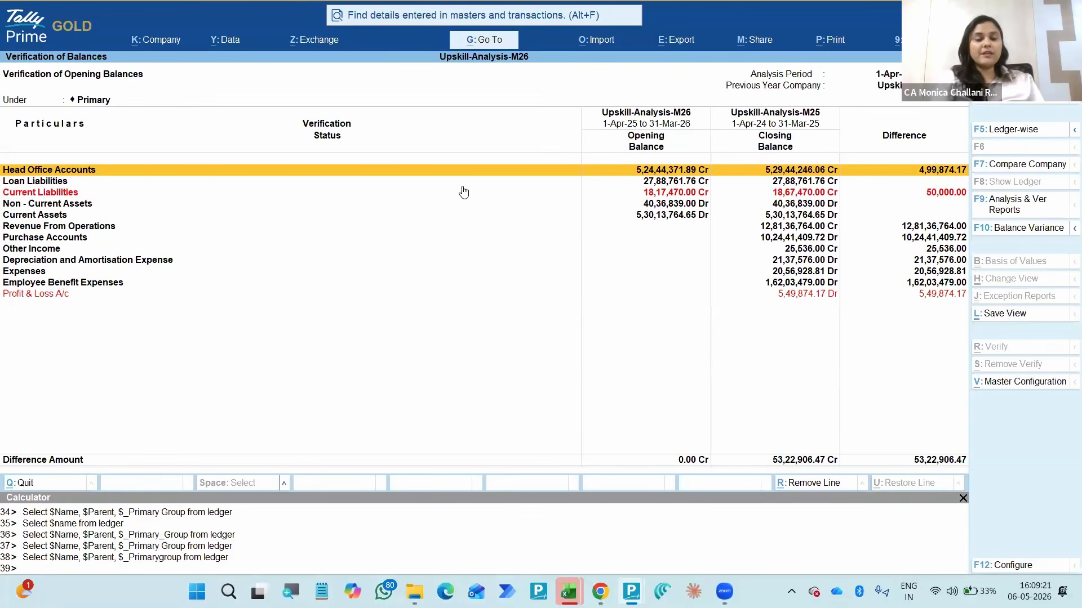
- View the Stock Summary report and return to Verification of Balances
key("alt")
key("alt+g")
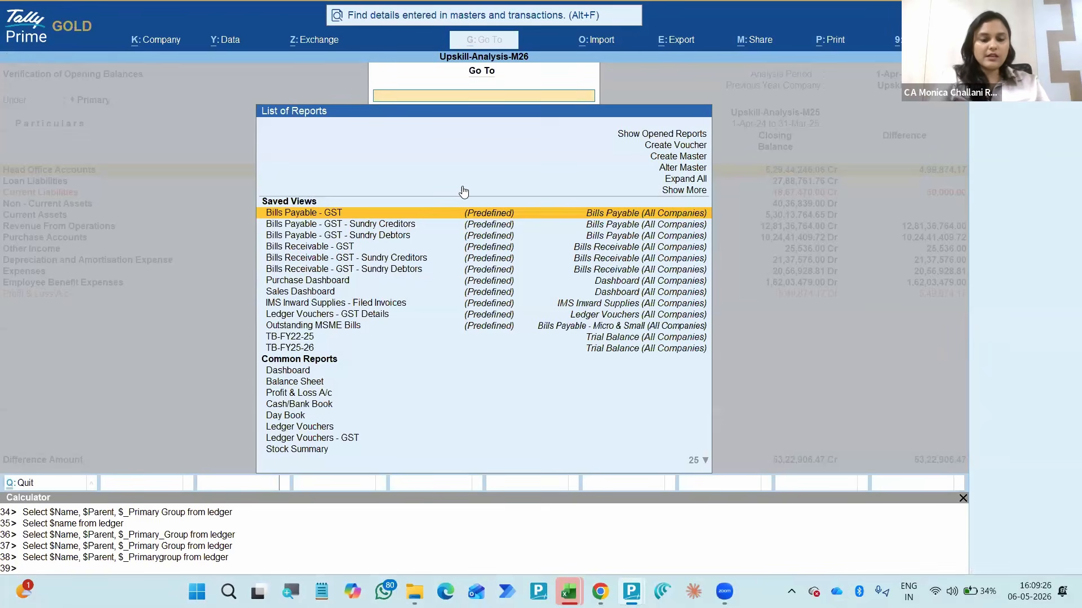
type("Stock")
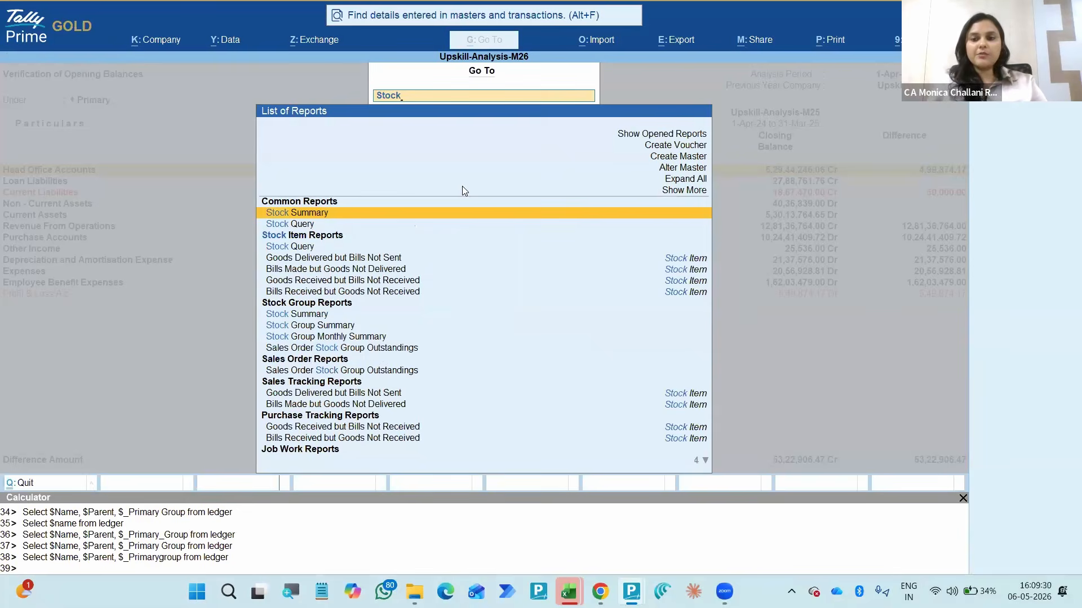
key("Return")
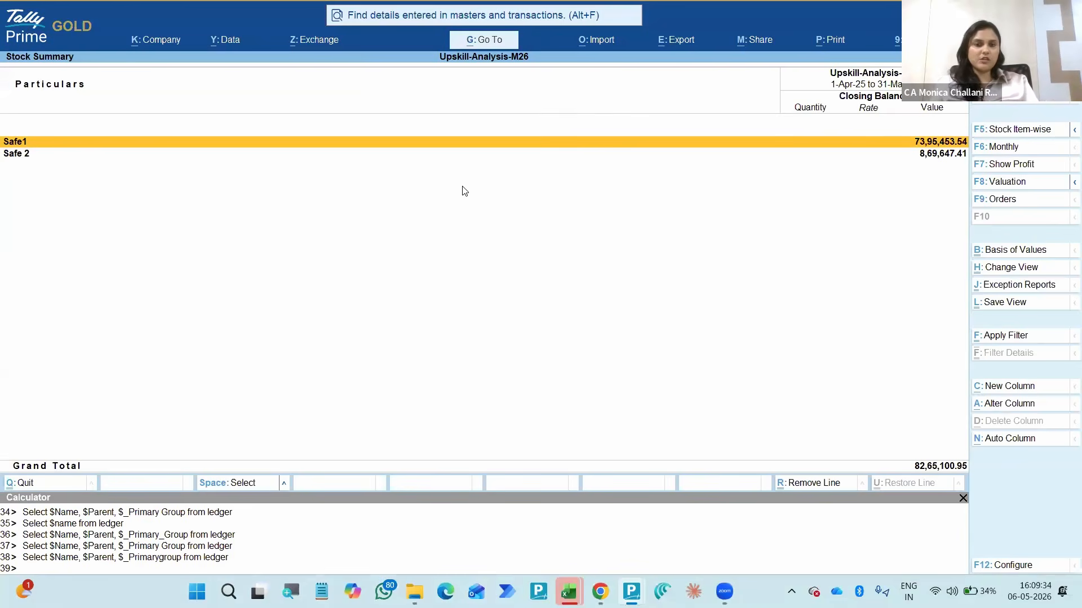
key("Escape")
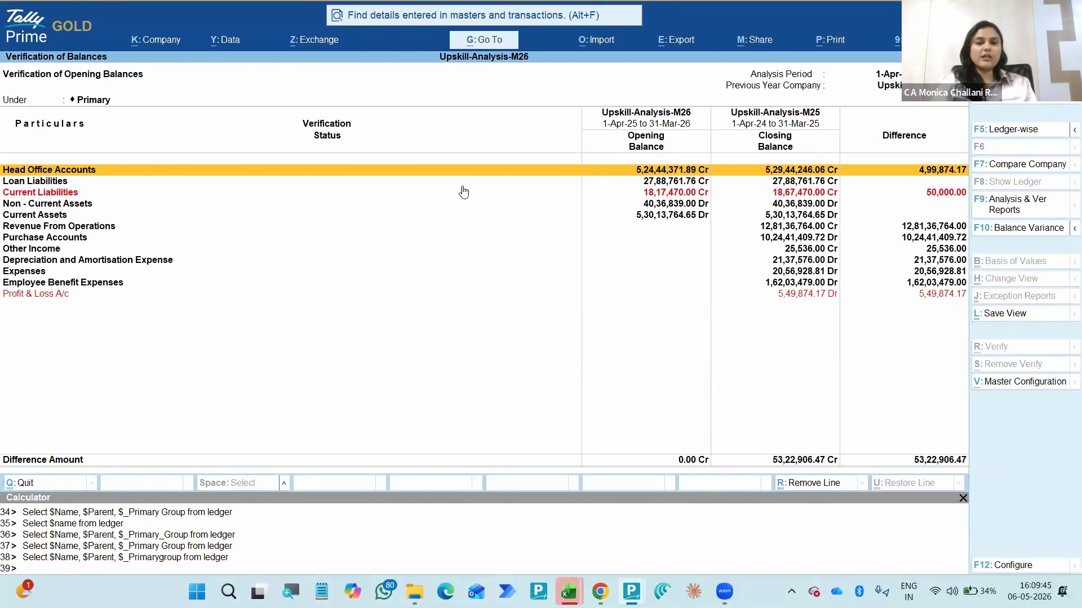
- Open the voucher creation screen from the Verification of Balances report
key("alt+g")
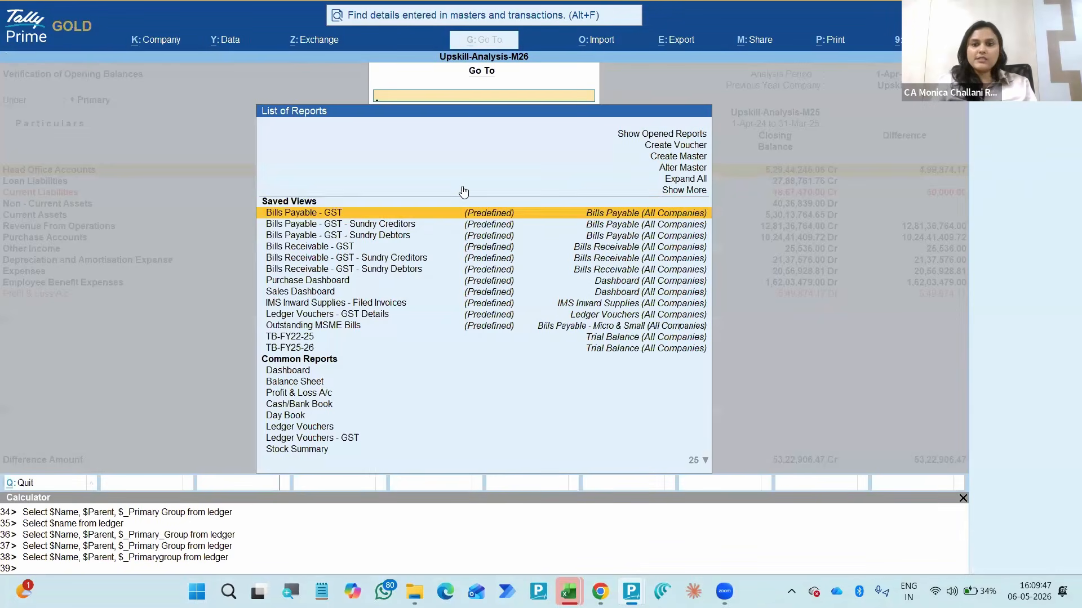
key("Up")
key("Up")
key("Up")
key("Up")
key("Up")
key("Return")
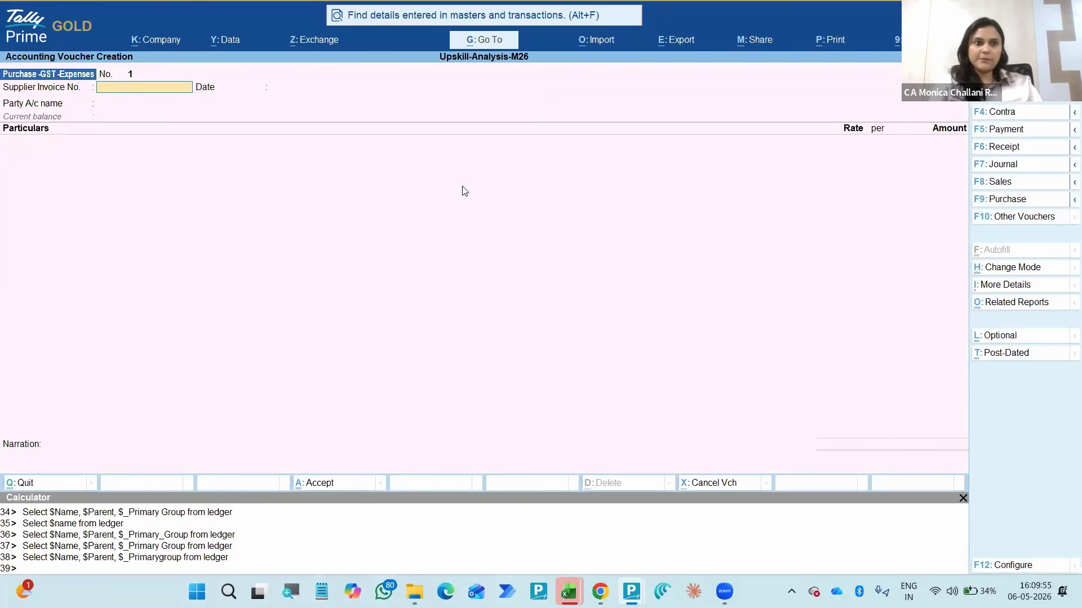
- Start a journal voucher with class Not Applicable and debit the Audit Fee ledger 10,000
key("F7")
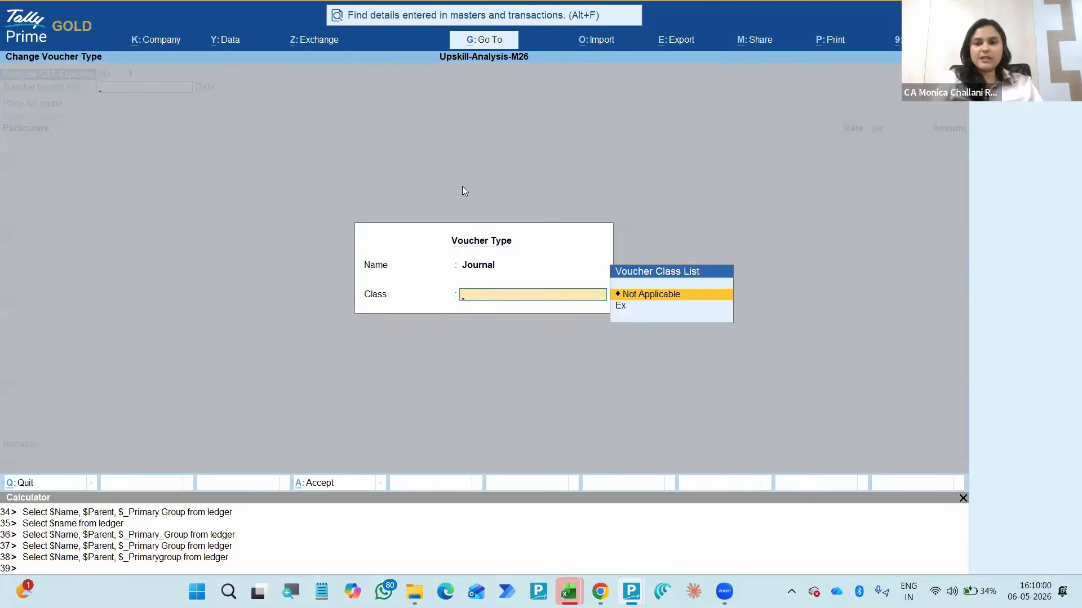
key("Return")
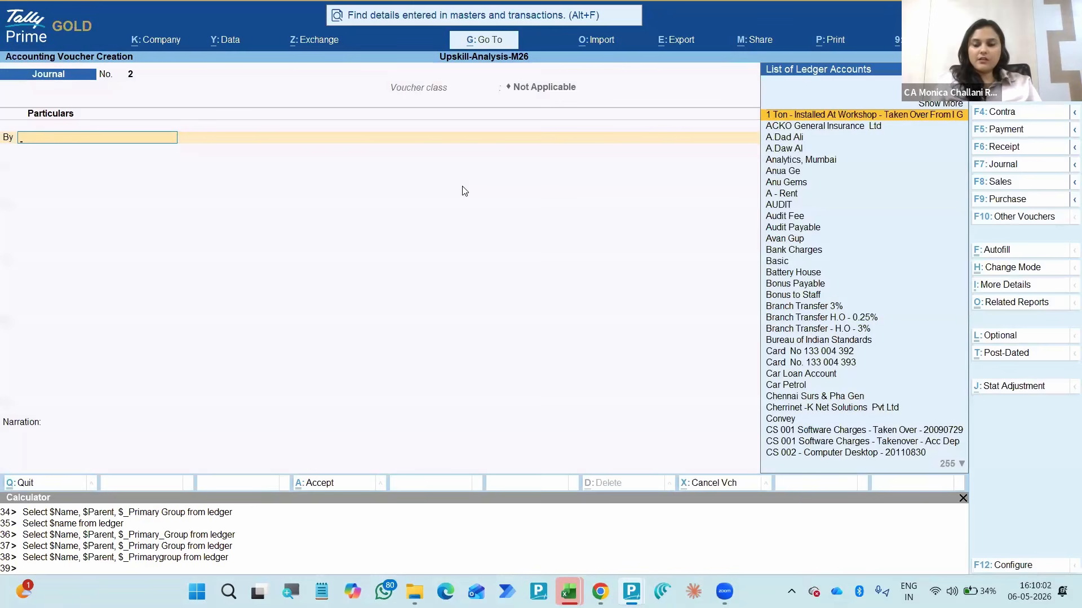
type("Audit")
key("Down")
key("Return")
type("10000")
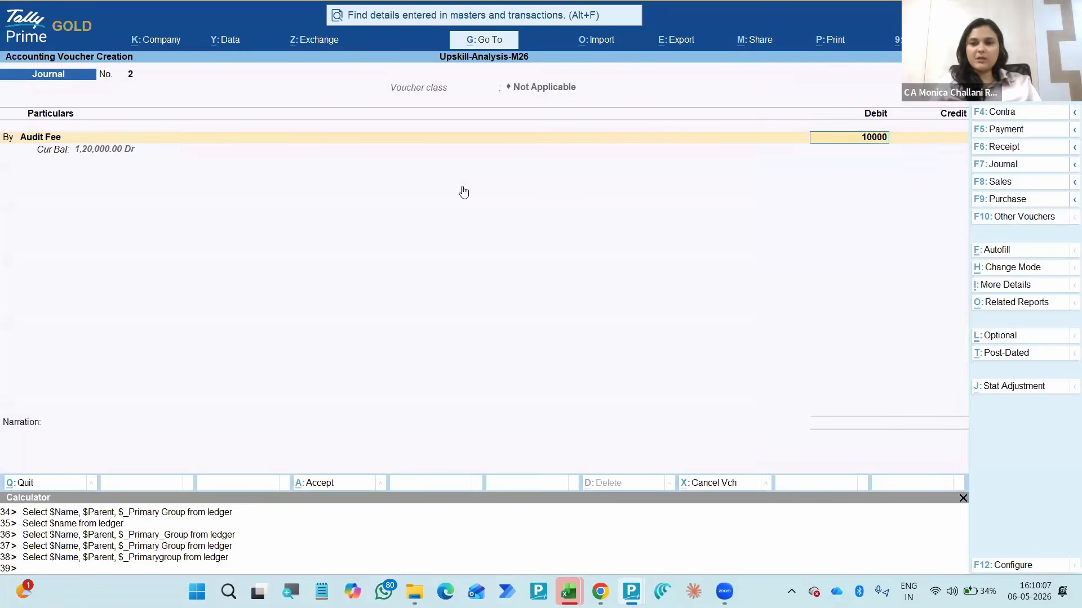
key("Return")
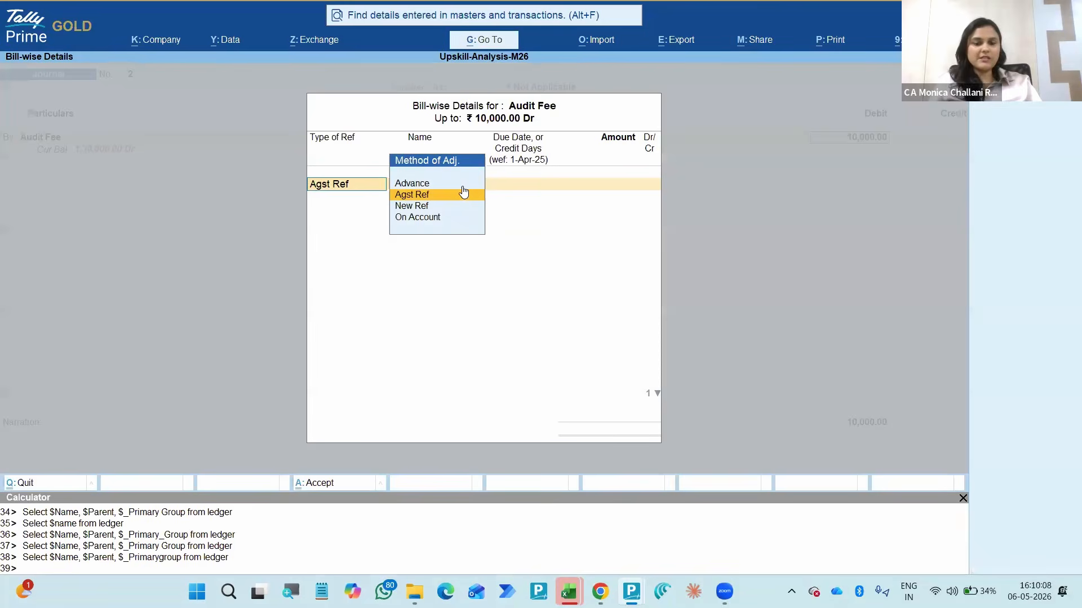
- Allocate the full 10,000 Audit Fee debit to a new bill reference named Provision
left_click(462, 192)
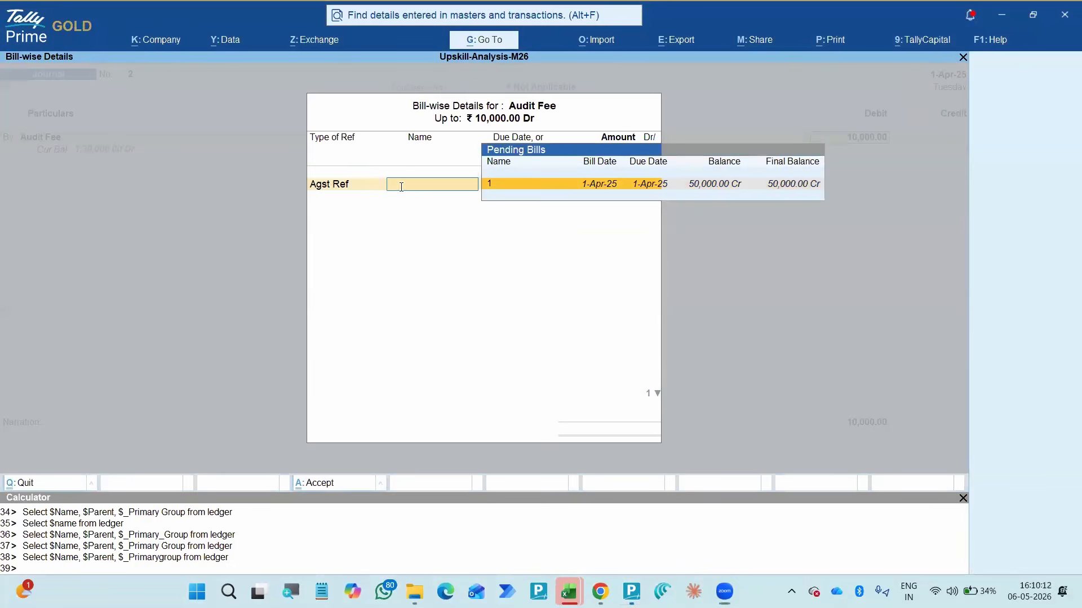
key("BackSpace")
key("Down")
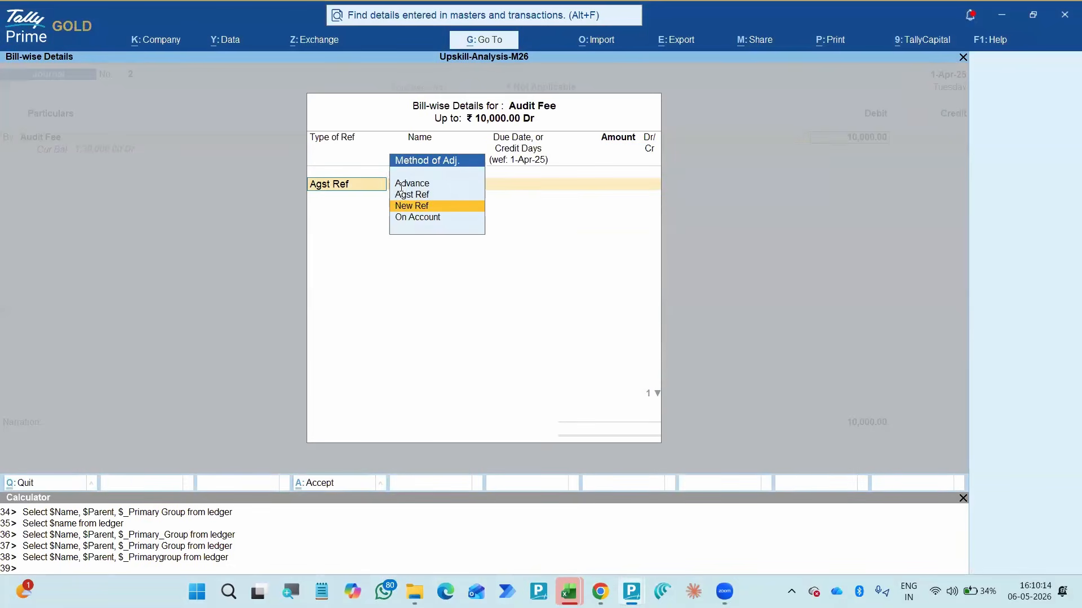
key("Return")
type("Provi")
type("da")
key("BackSpace")
key("BackSpace")
type("sion")
key("Return")
key("Return")
key("Return")
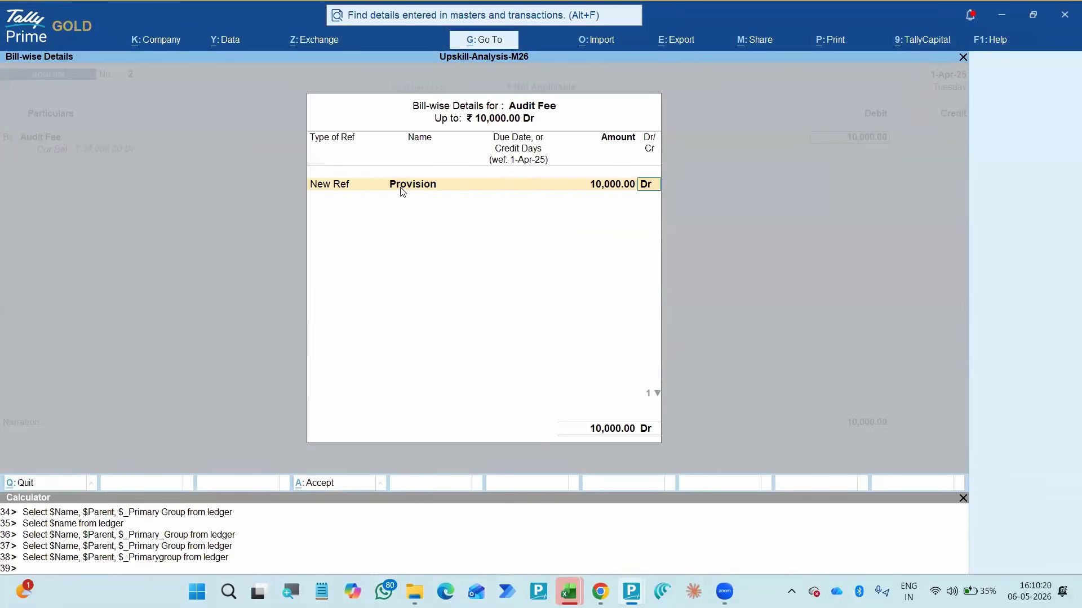
key("Return")
- Credit Audit Payable 9,000, splitting it bill-wise under new reference 2 as 10,000 Cr and 1,000 Dr
key("Return")
key("Return")
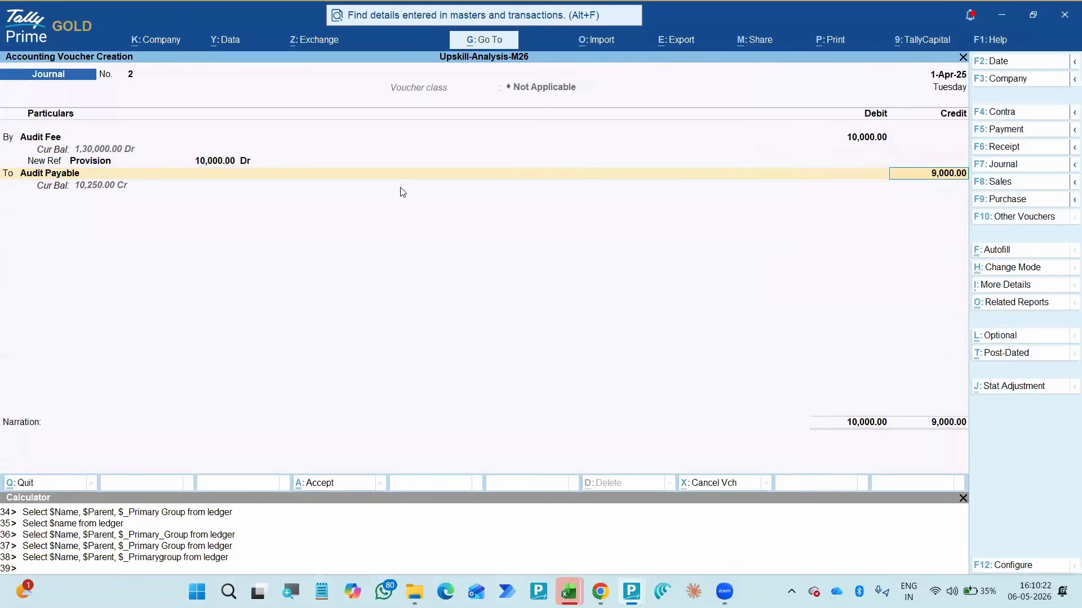
key("Return")
key("Return")
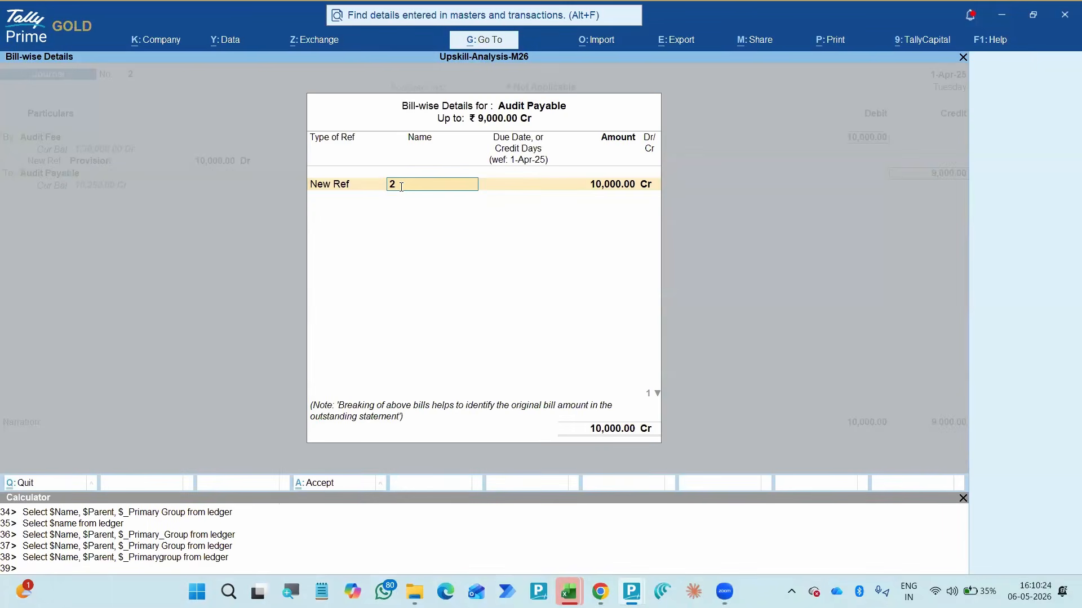
key("Return")
key("Return")
key("Return")
key("Return")
key("Return")
key("Return")
key("Return")
key("Return")
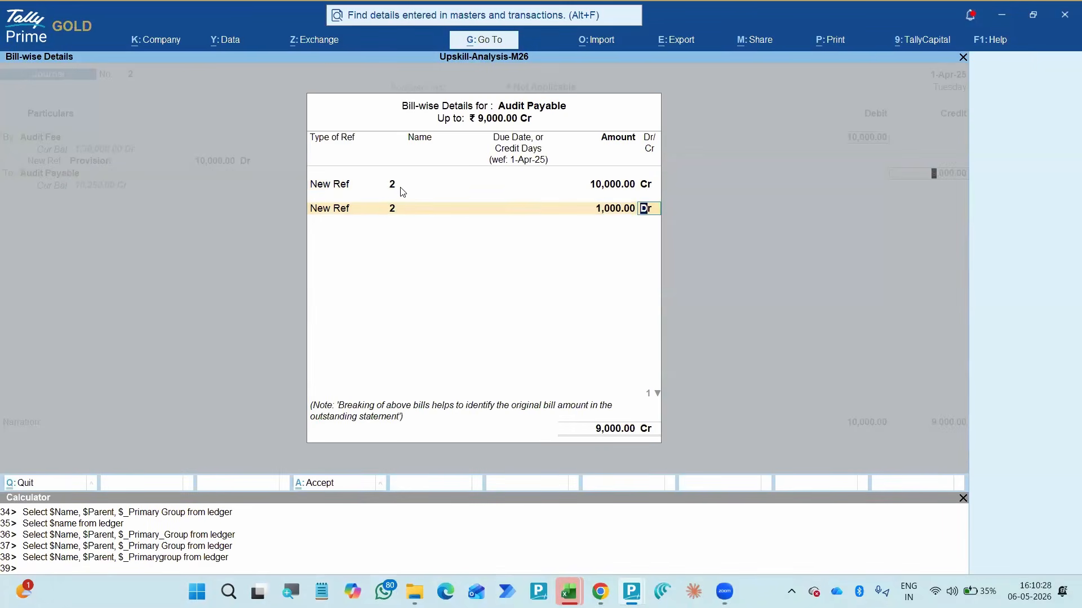
key("Return")
key("Return")
- Credit TDS on Professional 1,000 and allocate it to new bill reference 2
type("Tds")
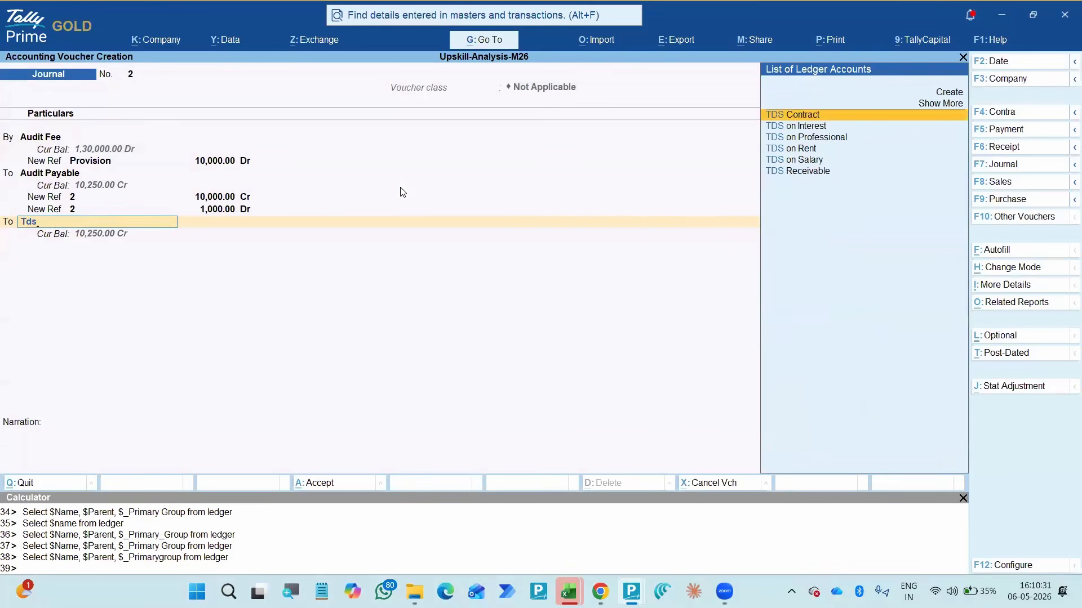
key("Down")
key("Down")
key("Return")
key("Return")
key("Return")
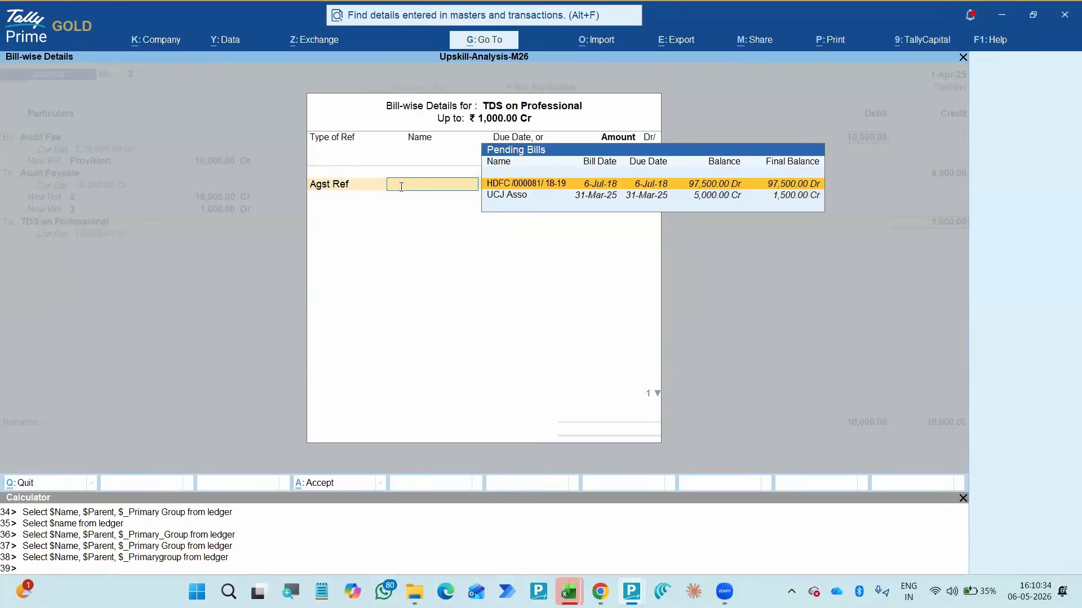
key("BackSpace")
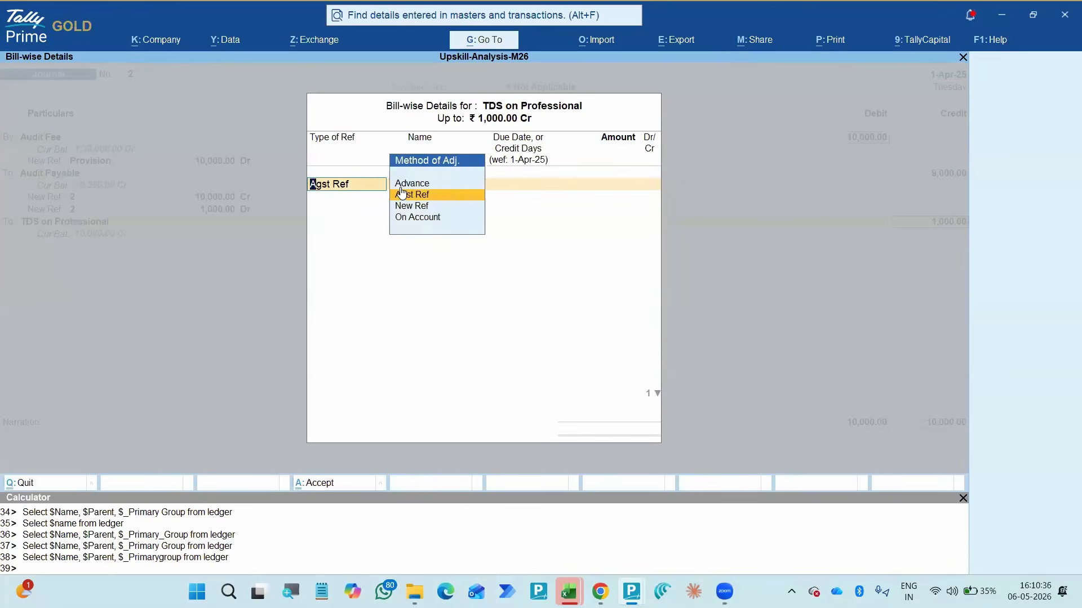
key("Down")
key("Return")
key("Return")
key("Return")
key("Return")
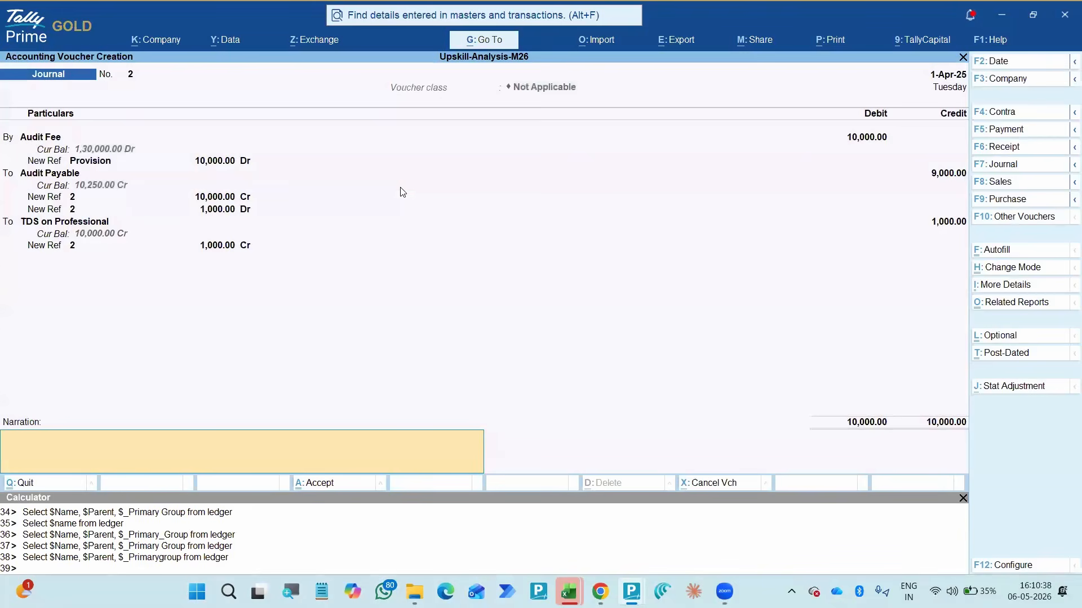
- Enter an audit fees provision narration, save the journal voucher and return to the Verification of Balances report
key("alt+r")
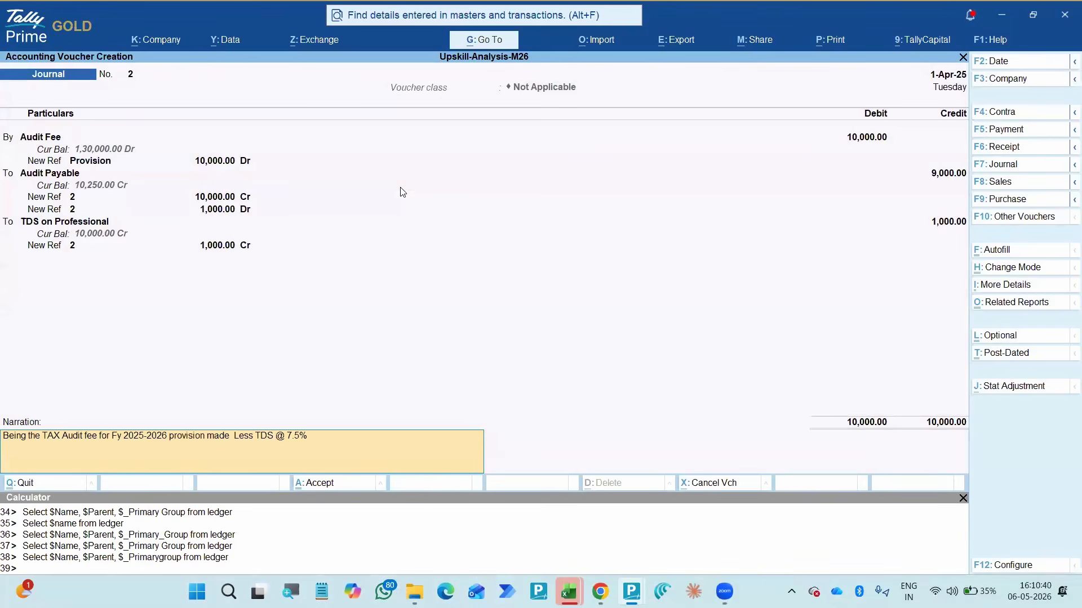
key("Escape")
type("Au")
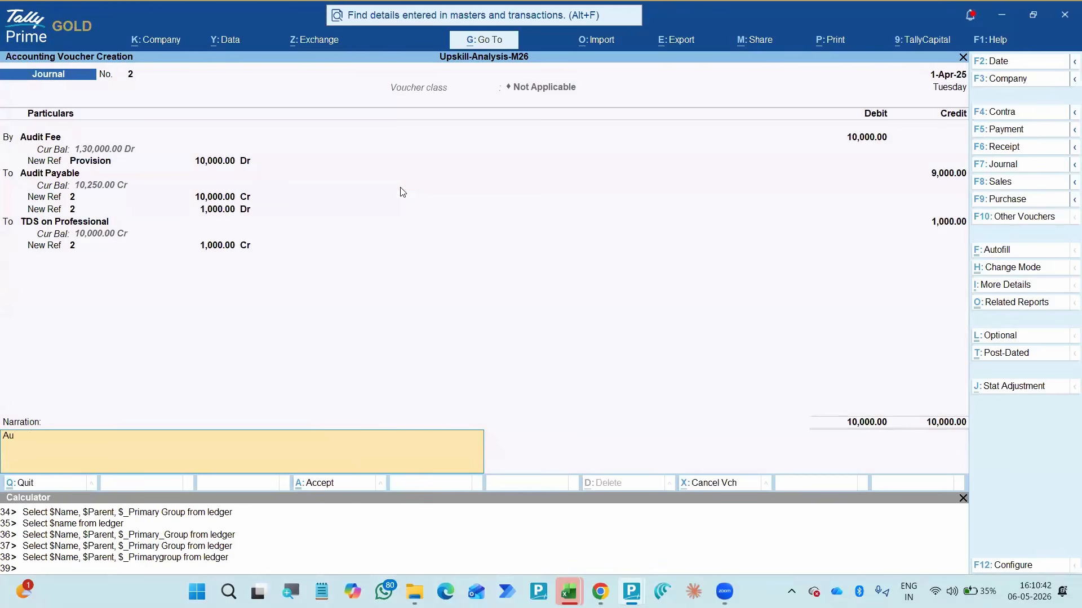
type("dit fees provision")
key("Return")
key("Return")
key("Escape")
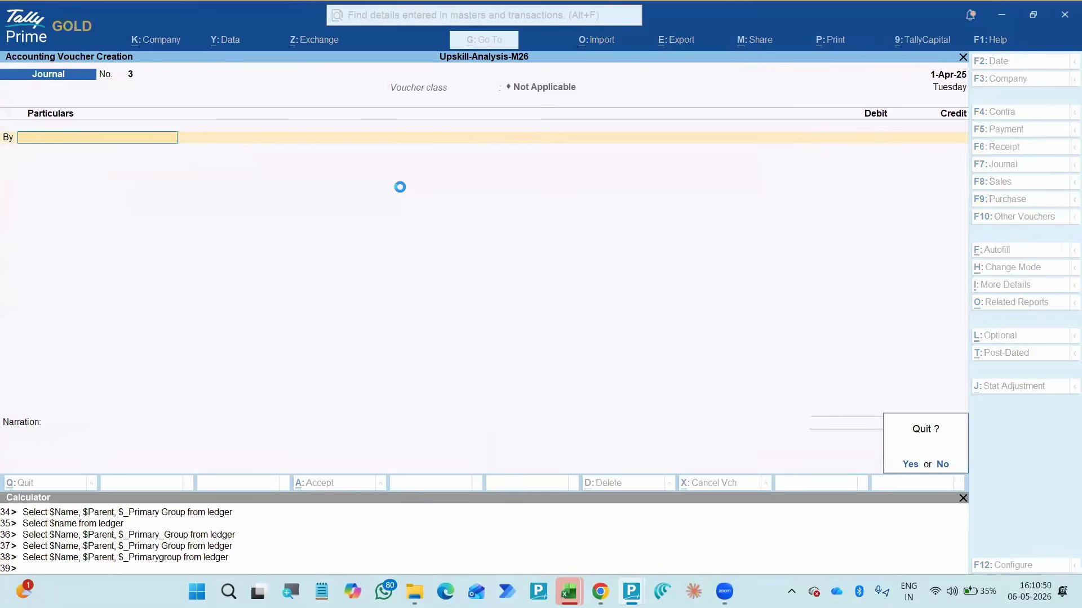
key("y")
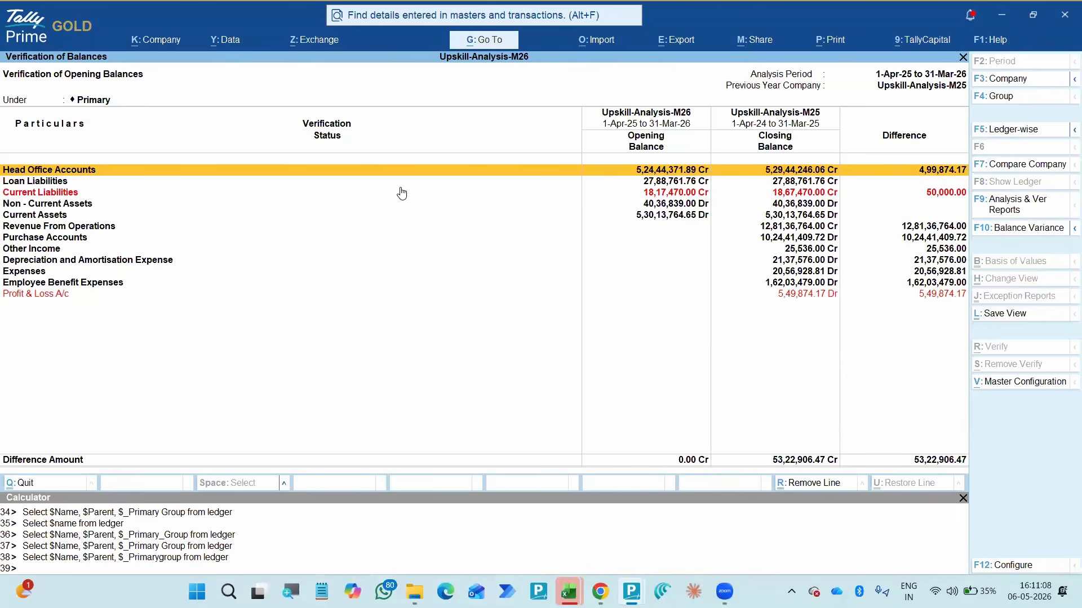
- Review the opening balance differences for Head Office Accounts and Current Liabilities, and return to the Data Analysis list
key("Down")
key("Down")
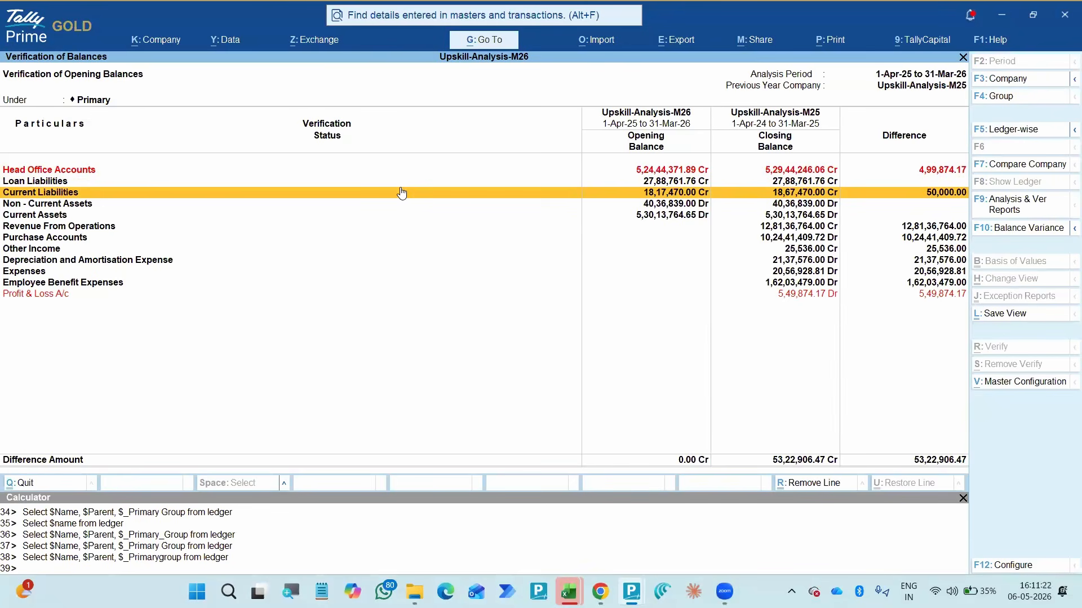
key("Up")
key("Up")
key("Down")
key("Down")
key("Down")
key("Escape")
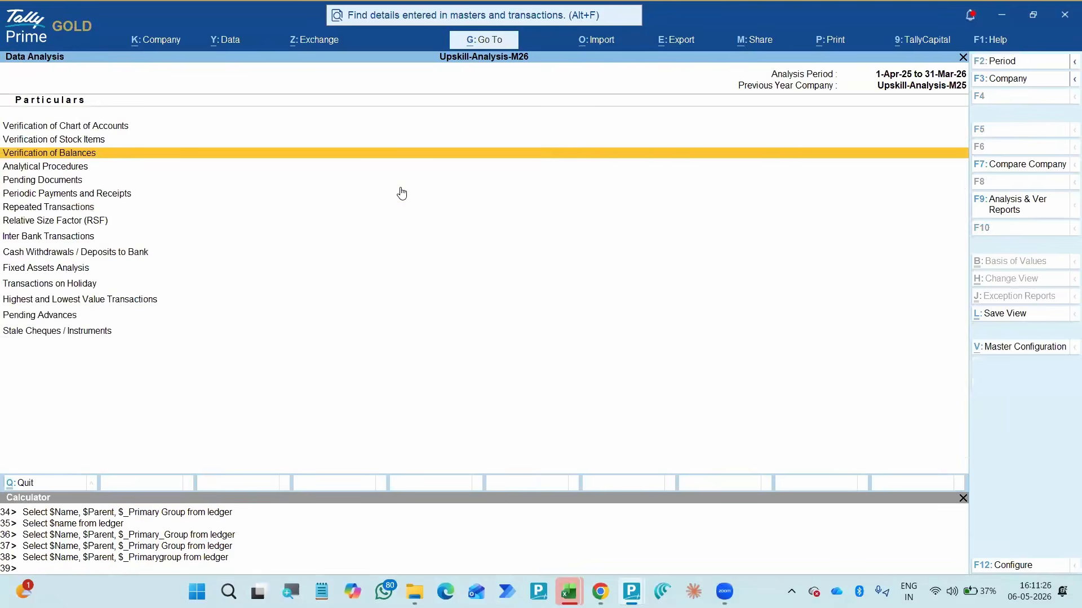
- Open the Verification of Chart of Accounts report and drill into Accounts squared-off during the year
key("Down")
key("Down")
key("Up")
key("Up")
key("Up")
key("Up")
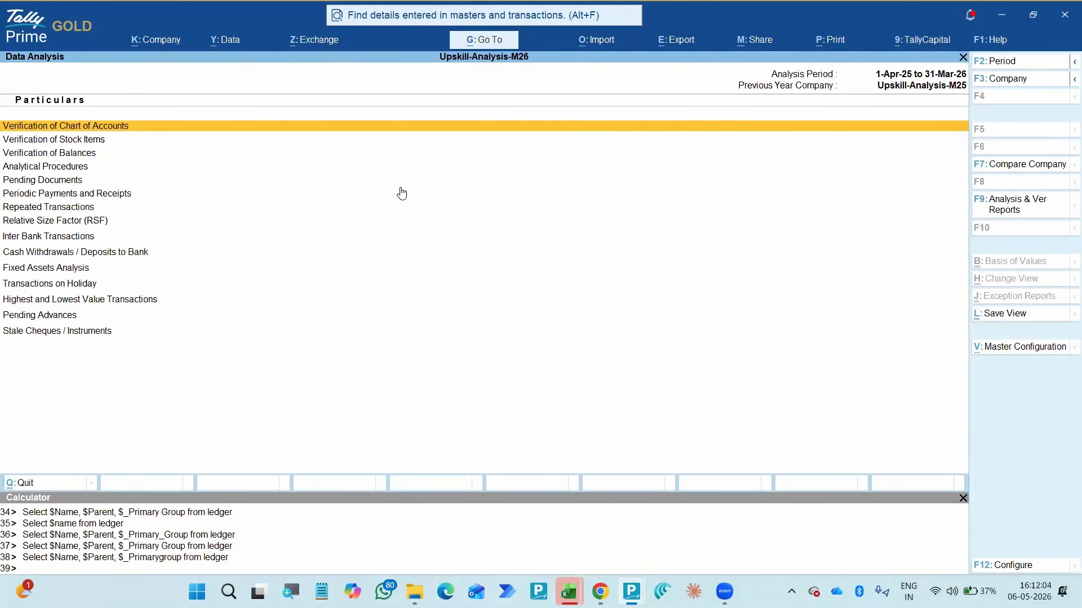
key("Down")
key("Up")
key("Return")
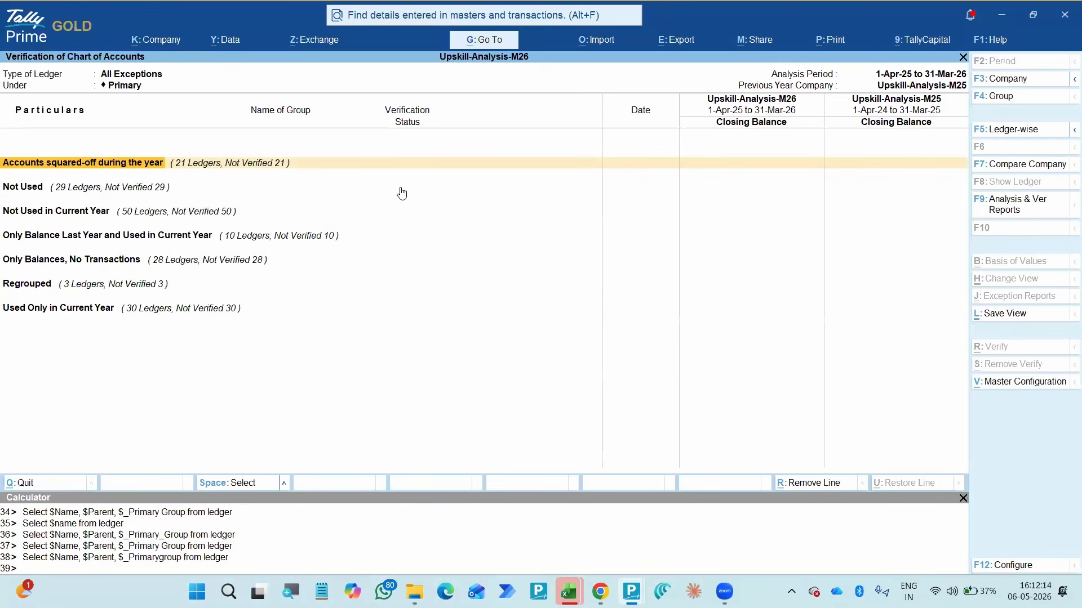
key("Down")
key("Up")
key("Return")
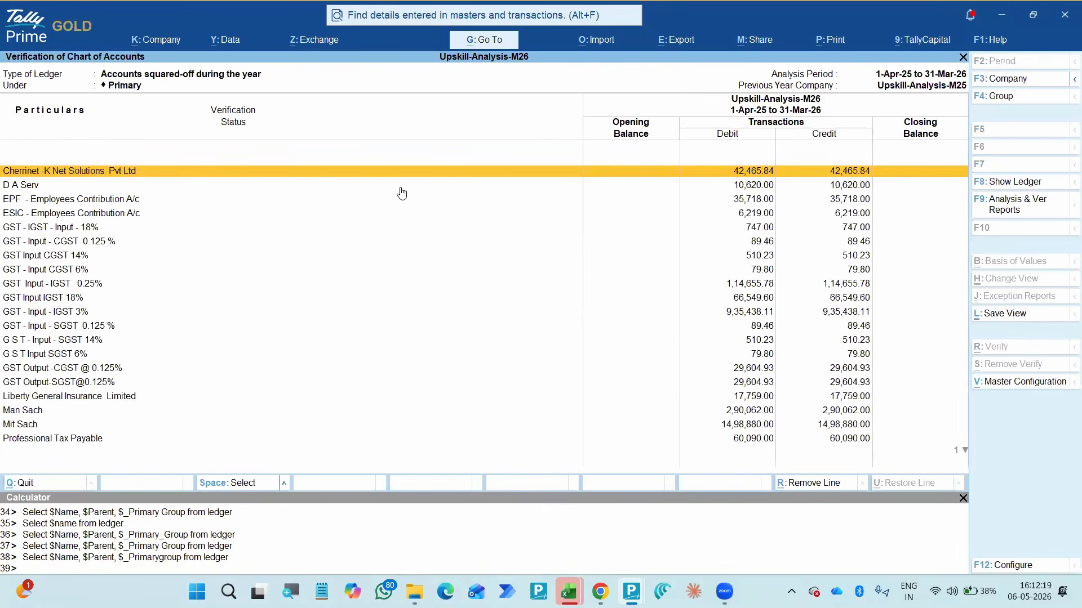
- Examine the ledgers listed as squared-off during the year with their debit and credit transactions
key("Down")
key("Down")
key("Down")
key("Down")
key("Down")
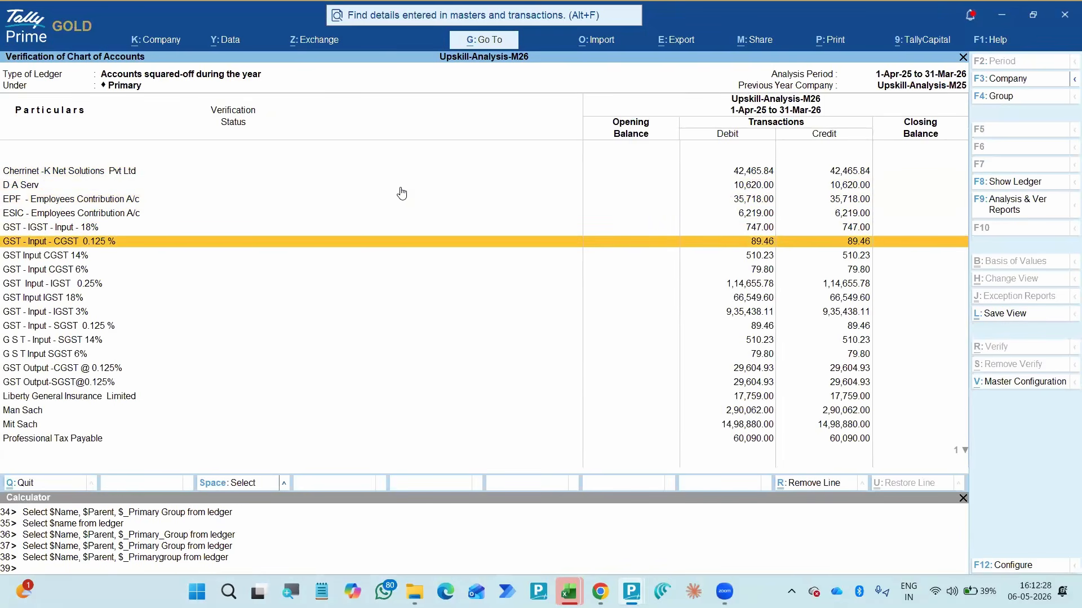
key("Up")
key("Up")
key("Up")
key("Up")
key("Up")
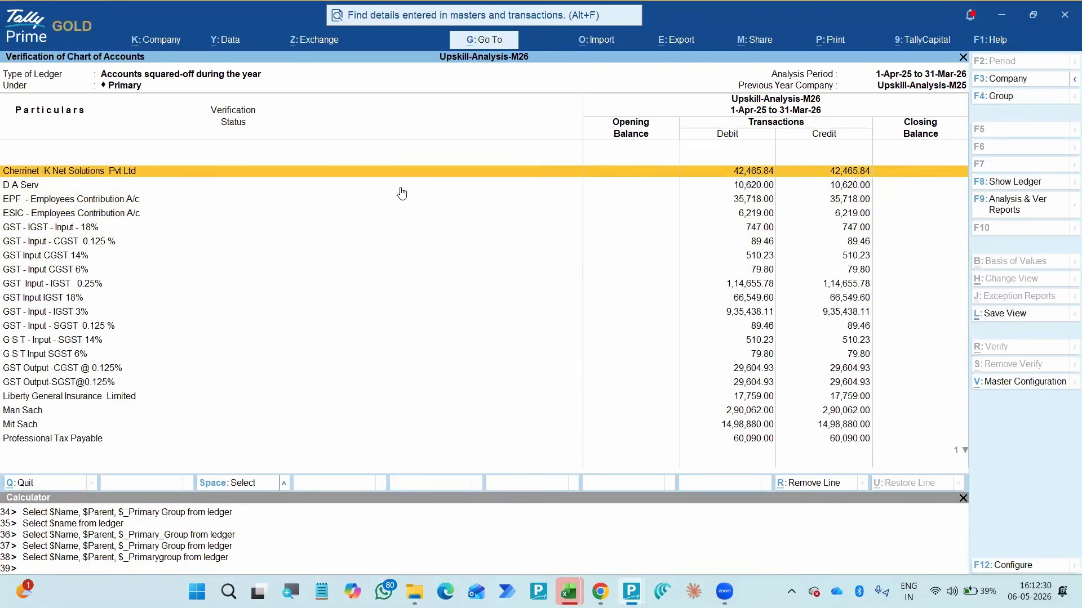
key("Down")
key("Down")
key("Down")
key("Down")
key("Down")
key("Down")
key("Down")
key("Down")
key("Down")
key("Down")
key("Down")
key("Down")
key("Down")
key("Down")
key("Down")
key("Down")
key("Down")
key("Down")
key("Down")
key("Down")
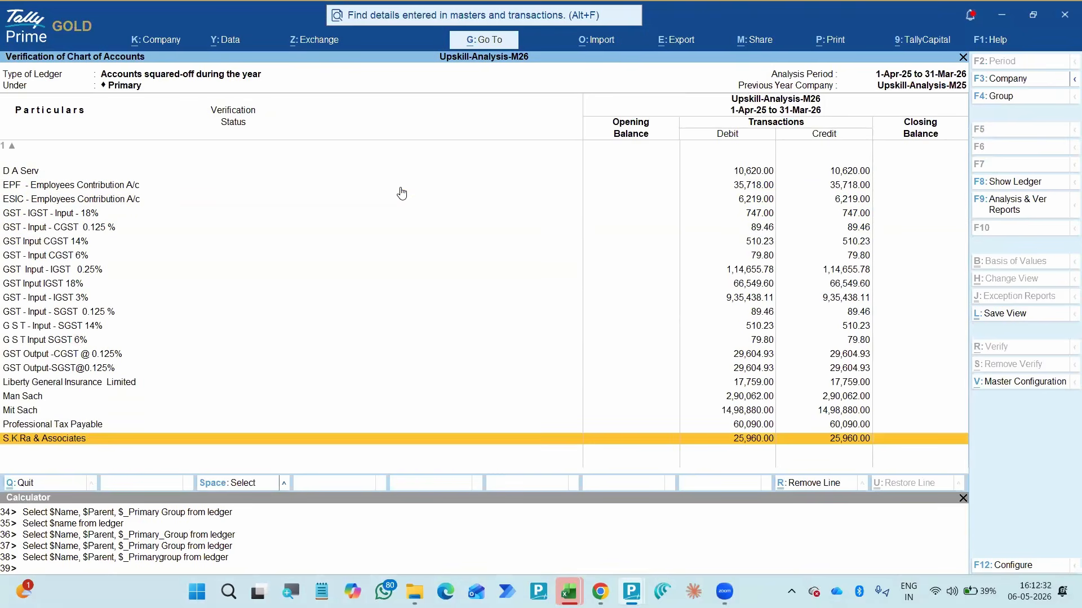
key("Up")
key("Up")
key("Up")
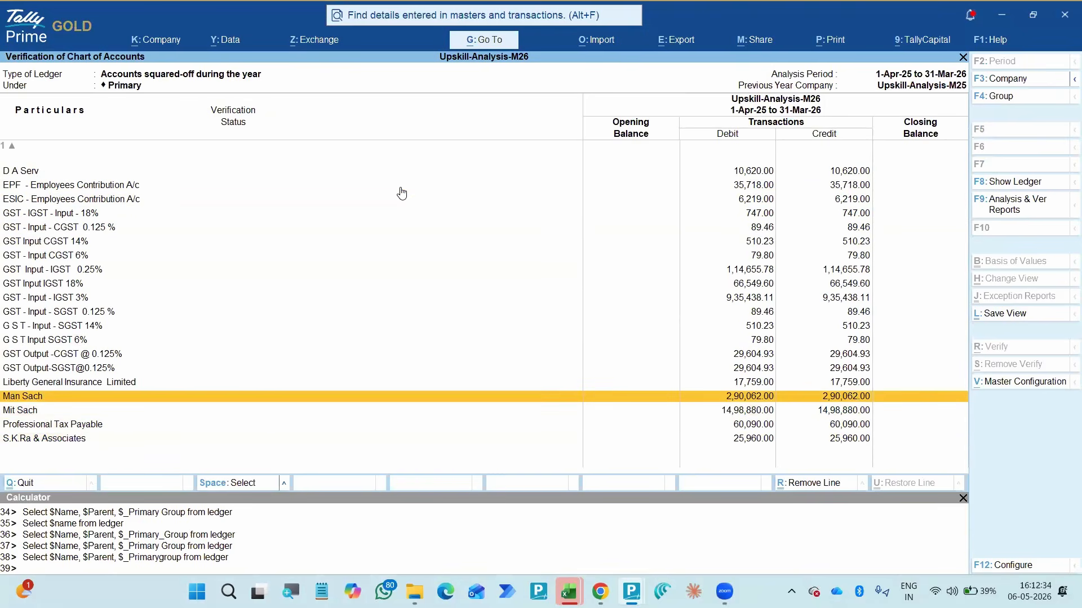
- Configure the squared-off accounts report to show each ledger's group name and primary group
key("F12")
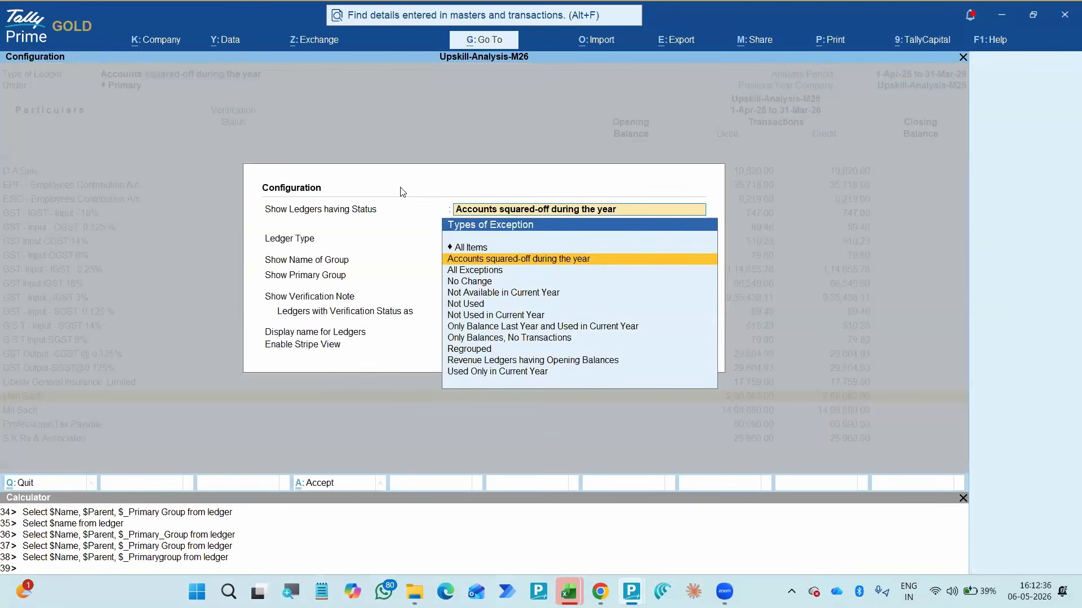
key("Return")
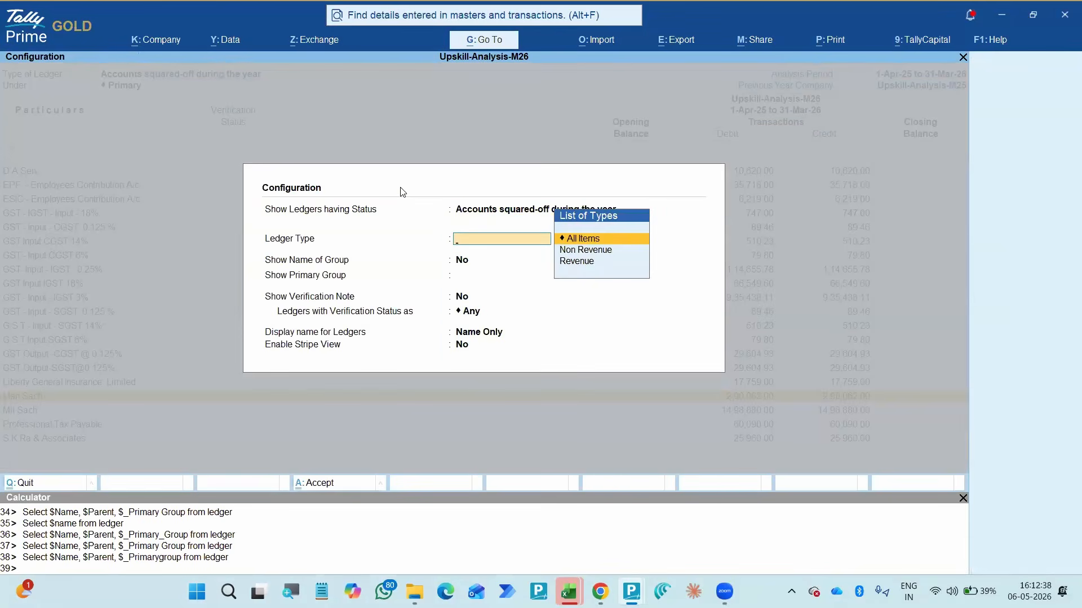
key("Return")
type("y")
key("Return")
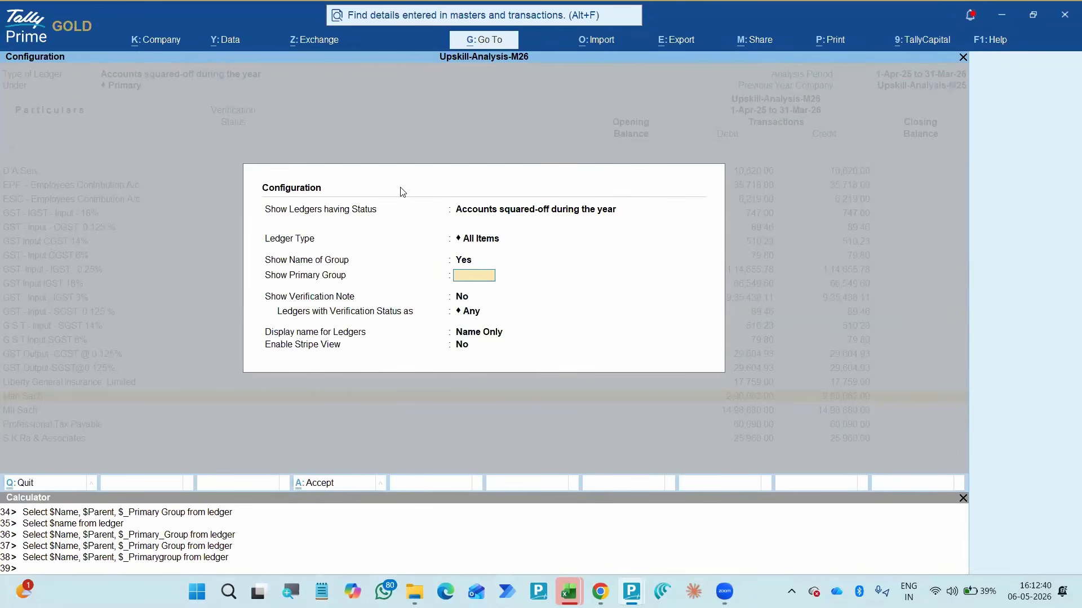
type("y")
key("Return")
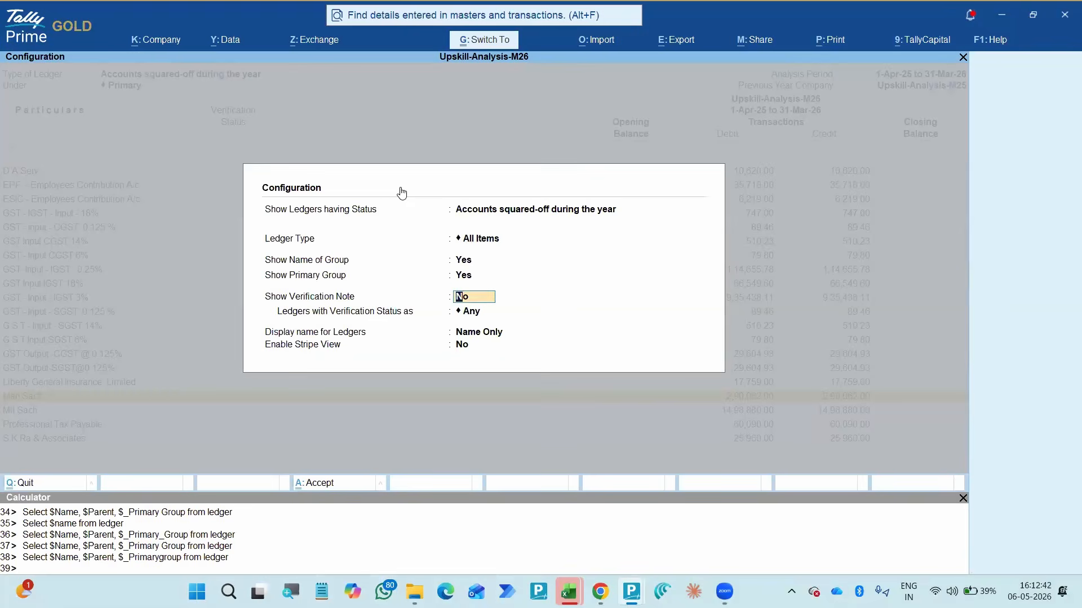
key("ctrl+a")
- View the ledger master of Cherrinet -K Net Solutions Pvt Ltd and return to the squared-off accounts list without changes
key("Up")
key("Up")
key("Up")
key("Up")
key("Up")
key("Up")
key("Up")
key("Up")
key("Up")
key("Up")
key("Up")
key("Up")
key("Up")
key("Up")
key("Up")
key("Up")
key("Up")
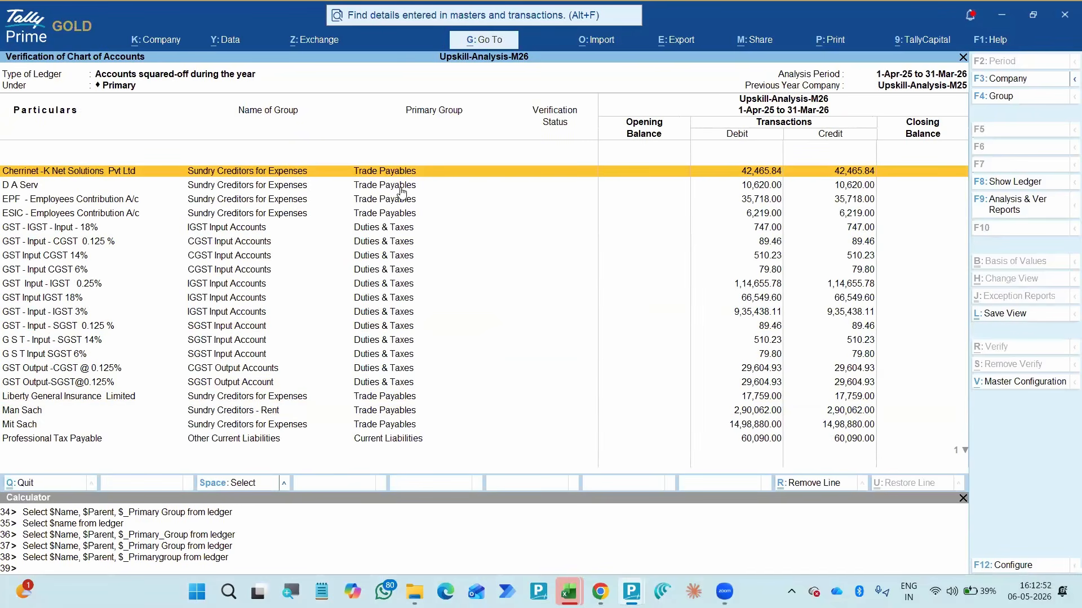
key("Return")
key("Escape")
key("y")
key("ctrl+Return")
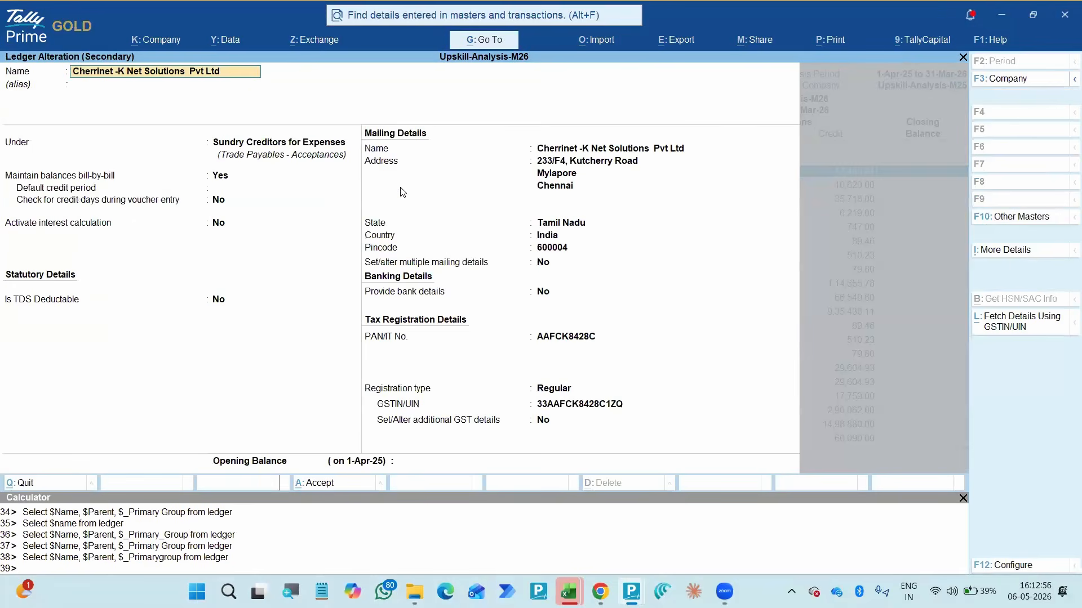
key("Escape")
key("Escape")
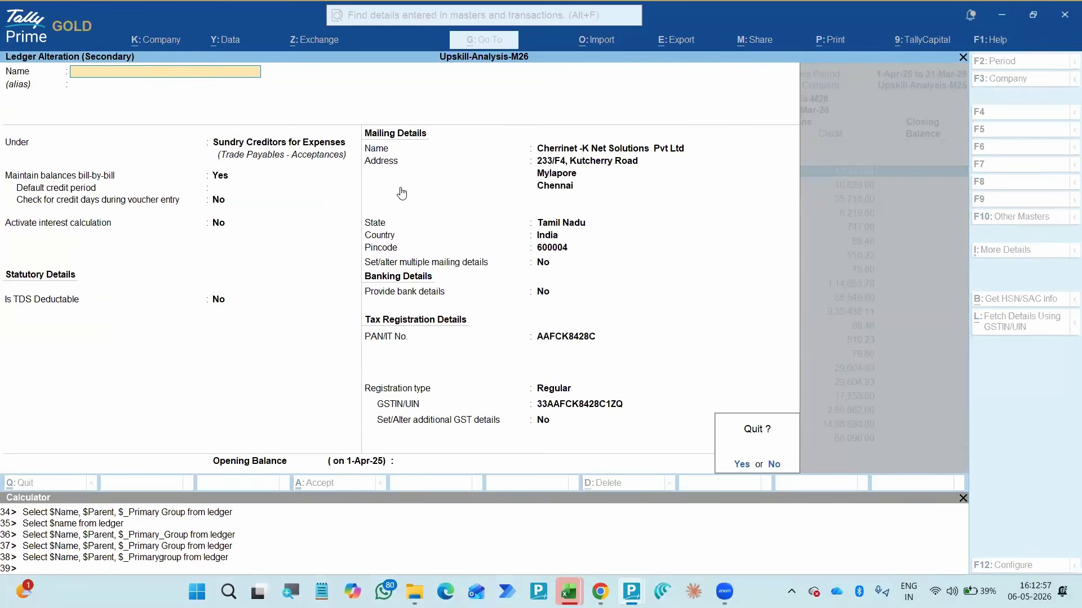
key("y")
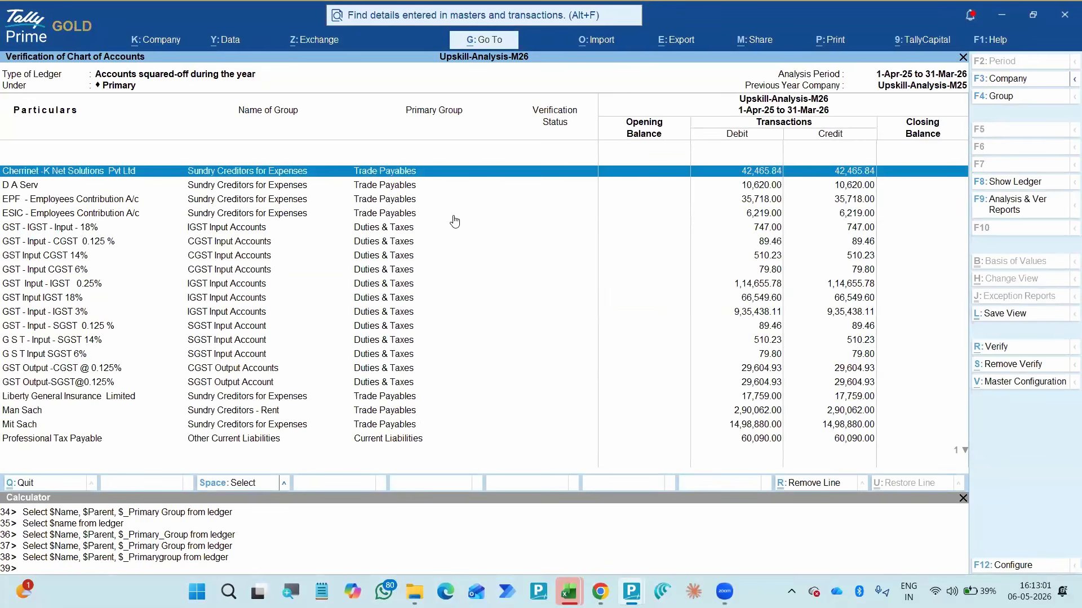
key("Down")
key("Down")
key("Up")
key("Up")
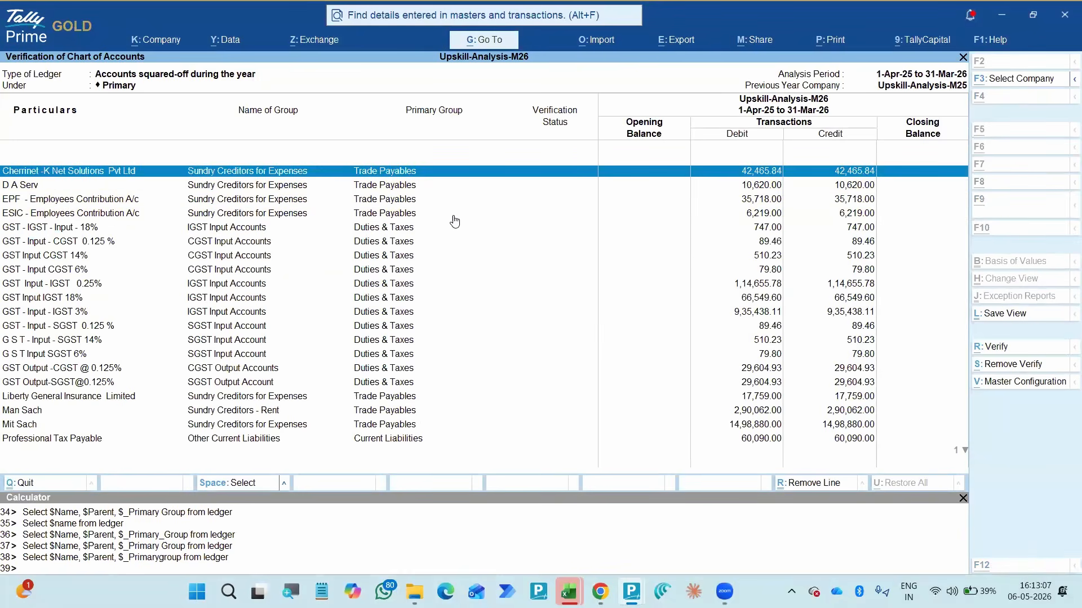
- Review the vouchers of the Cherrinet -K Net Solutions Pvt Ltd ledger and return to the squared-off accounts list
key("Return")
key("Down")
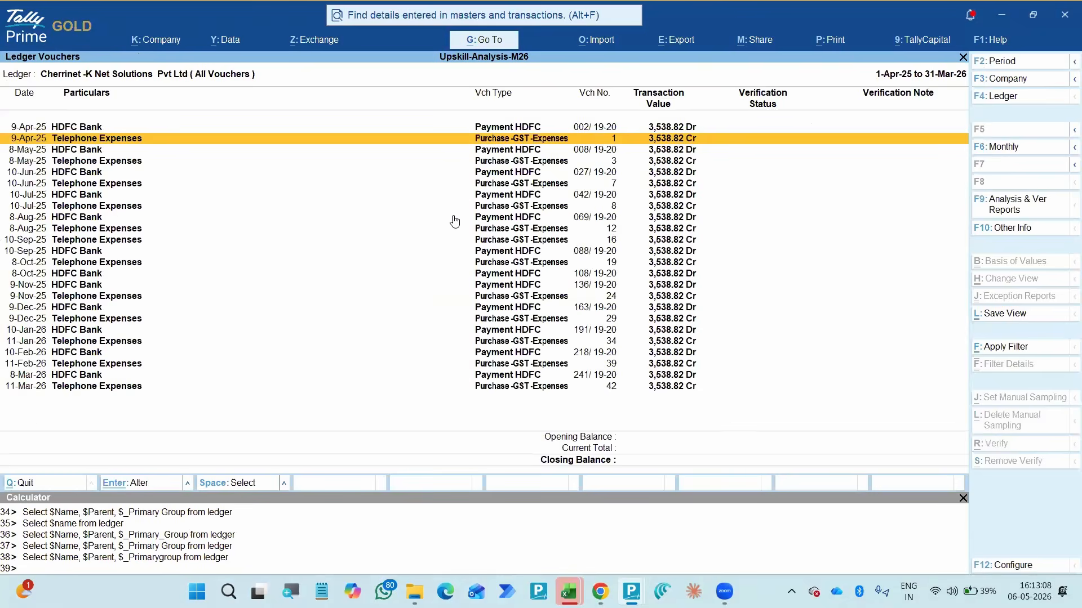
key("Up")
key("Down")
key("Down")
key("End")
key("Escape")
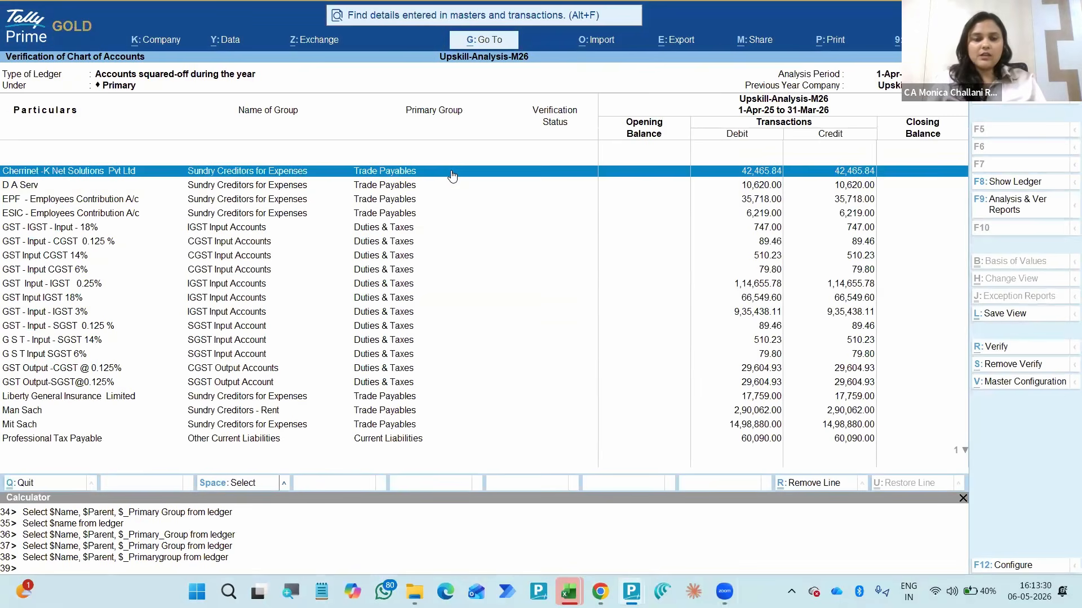
- Review the payment and purchase vouchers of the D A Serv ledger and return to the squared-off accounts list
key("space")
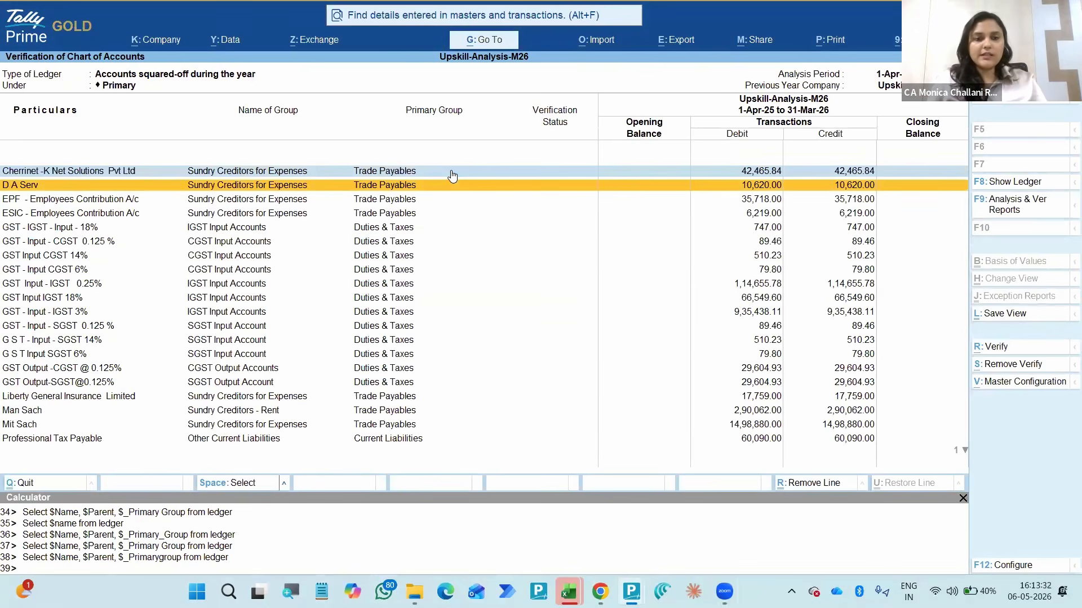
key("Return")
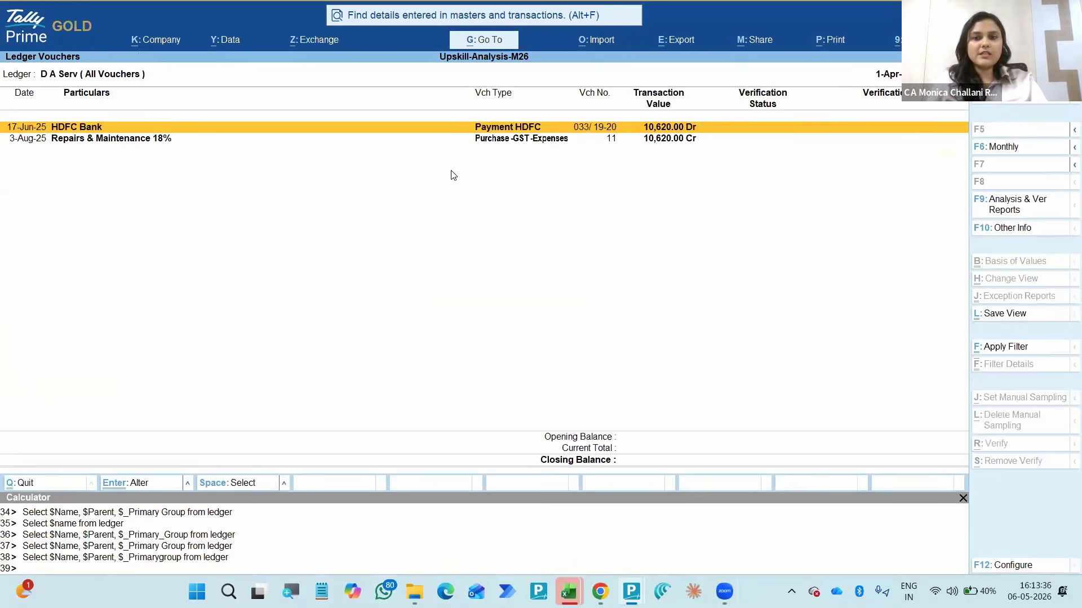
key("Down")
key("Up")
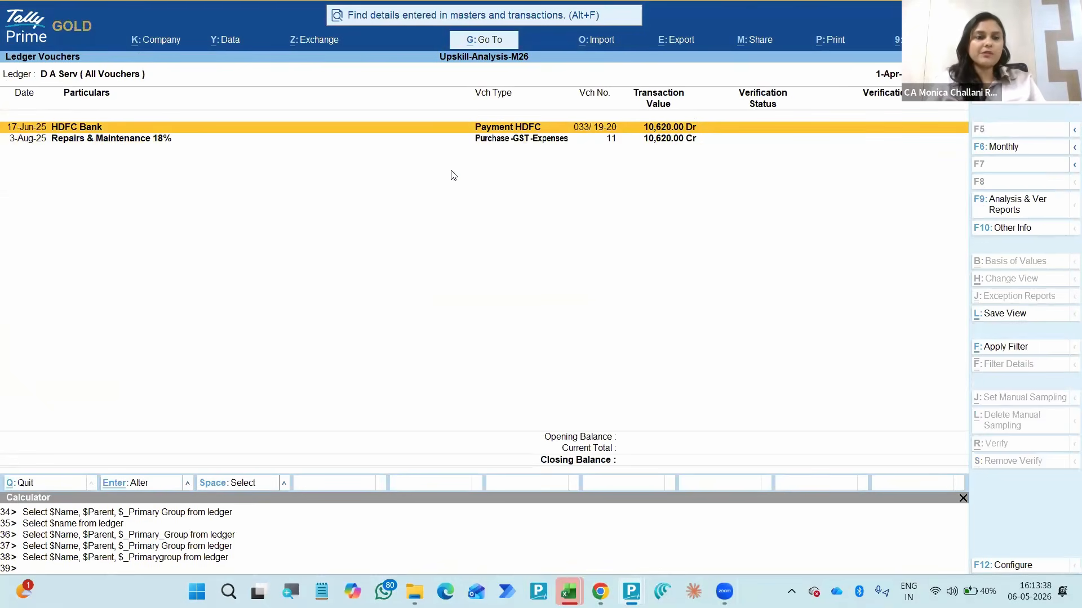
key("Escape")
- Open the vouchers of the director's creditor ledger listed just above Professional Tax Payable
key("Down")
key("Down")
key("Down")
key("Down")
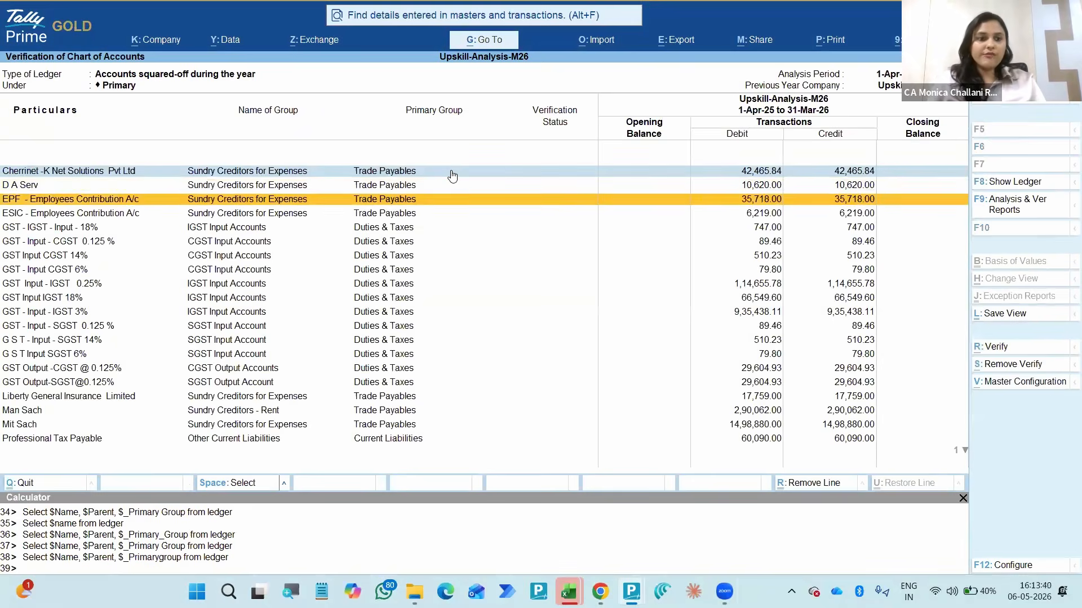
key("Down")
key("Down")
key("Down")
key("Down")
key("Down")
key("Down")
key("Down")
key("Down")
key("Down")
key("Down")
key("Down")
key("Down")
key("Down")
key("Down")
key("Down")
key("Up")
key("Up")
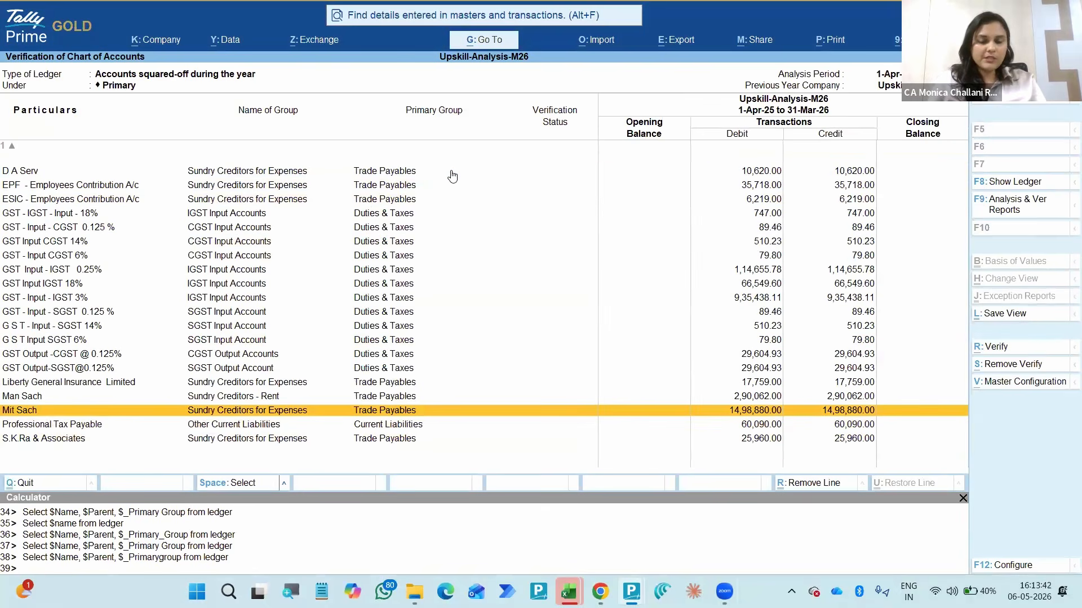
key("Return")
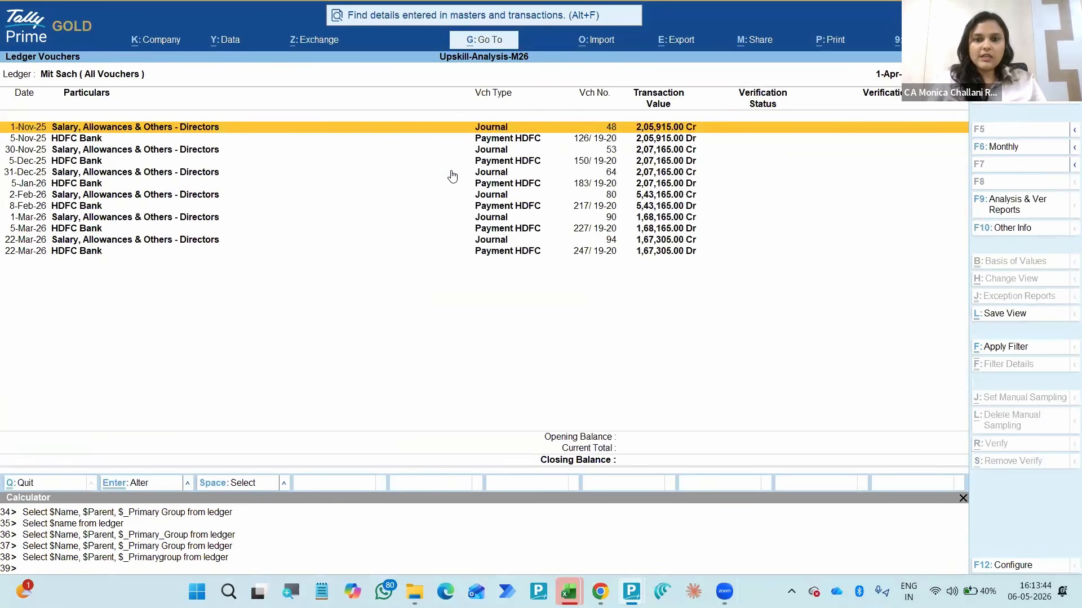
- Inspect the narration and split of the 22-Mar-26 salary journal no. 94, collapse it, and return to the squared-off accounts list
key("Down")
key("Down")
key("Down")
key("Down")
key("Down")
key("Down")
key("Down")
key("Down")
key("Down")
key("Down")
key("Down")
key("Up")
key("shift+Return")
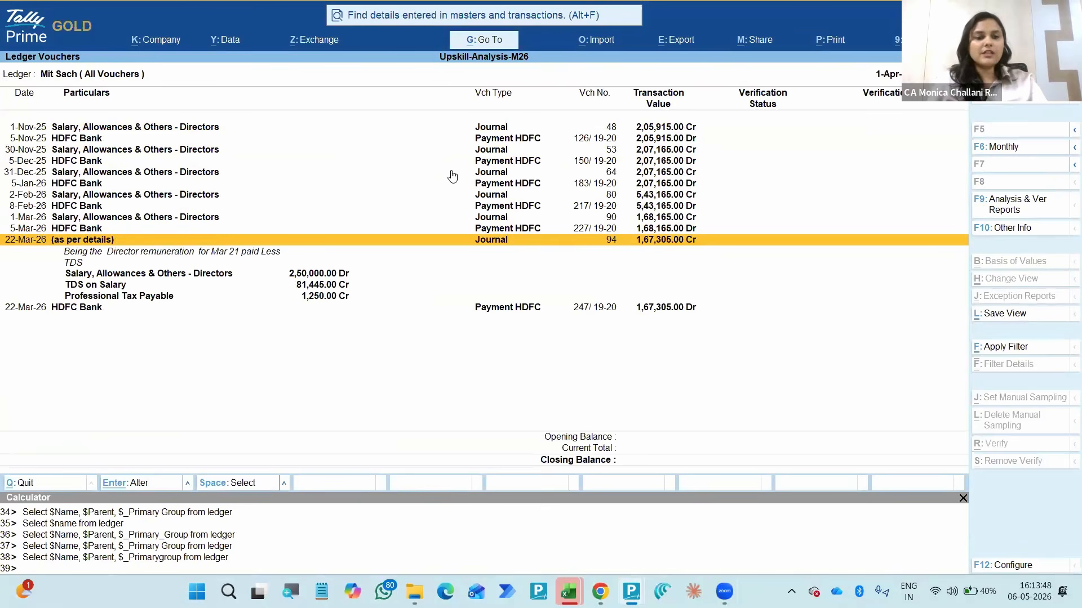
key("shift+Return")
key("Up")
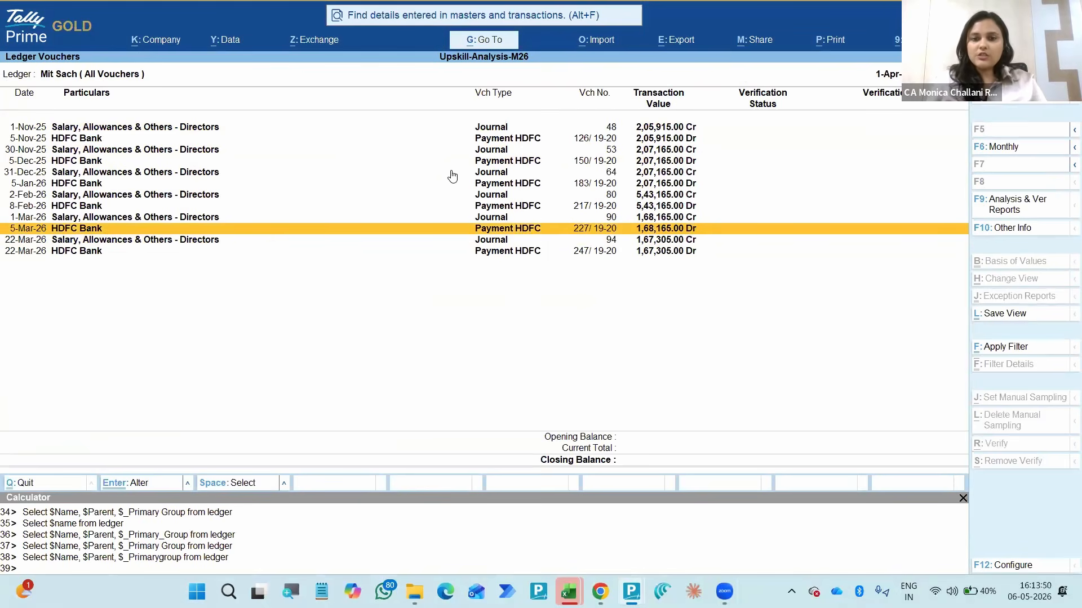
key("Home")
key("Escape")
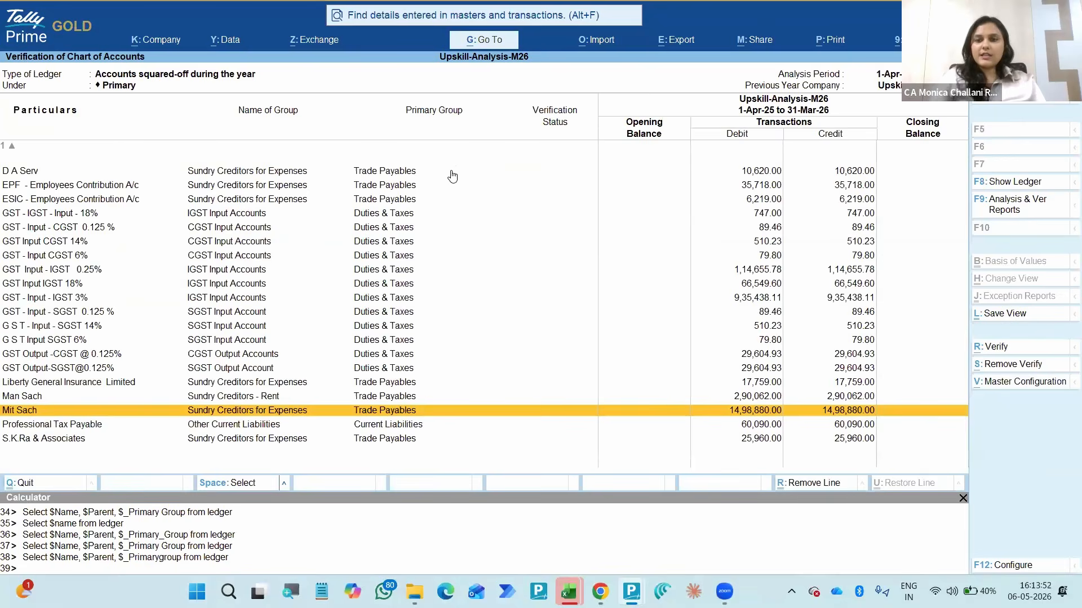
- Select the director's creditor ledger for multi-ledger verification and set its verification status to Verified
key("space")
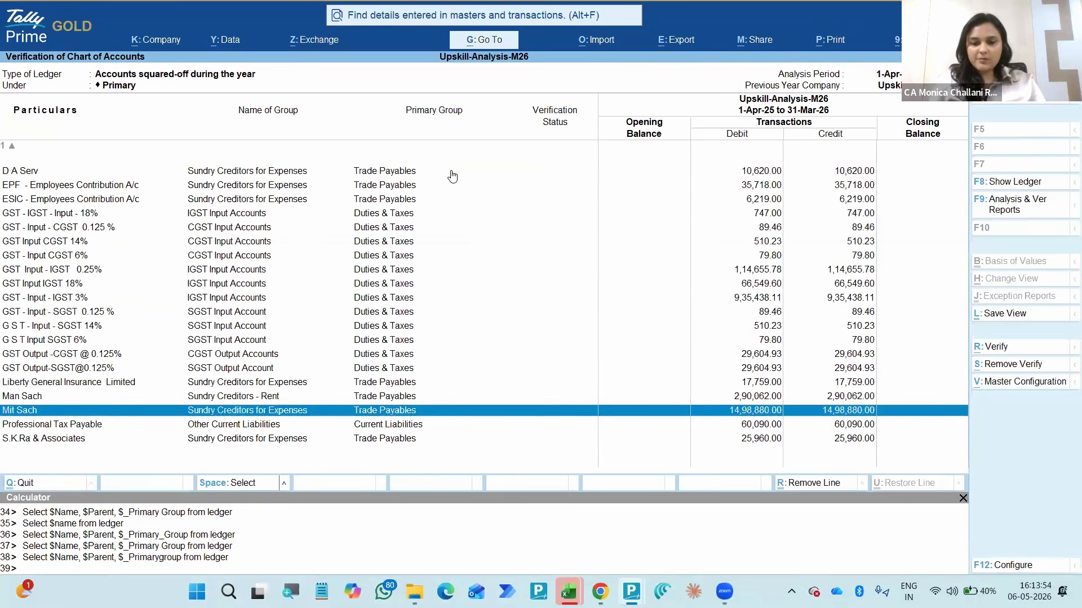
key("r")
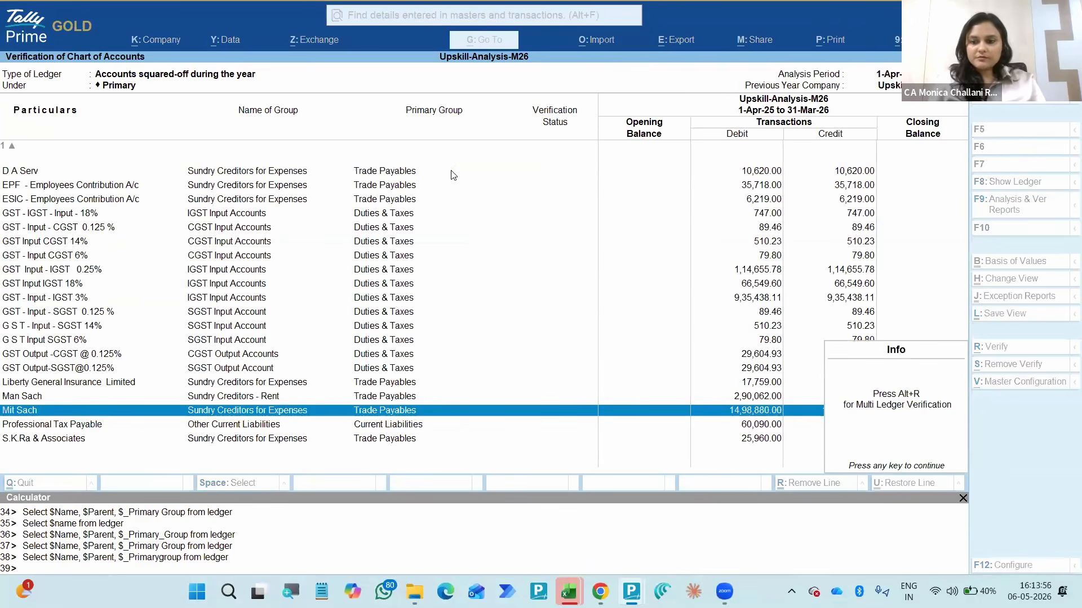
key("Escape")
key("space")
key("r")
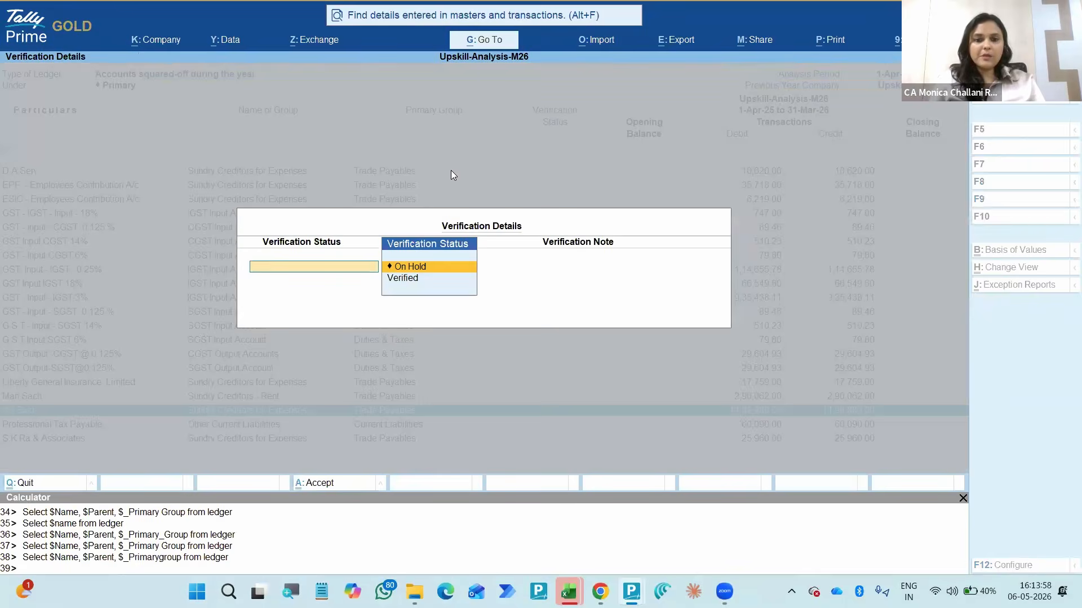
key("Down")
key("Return")
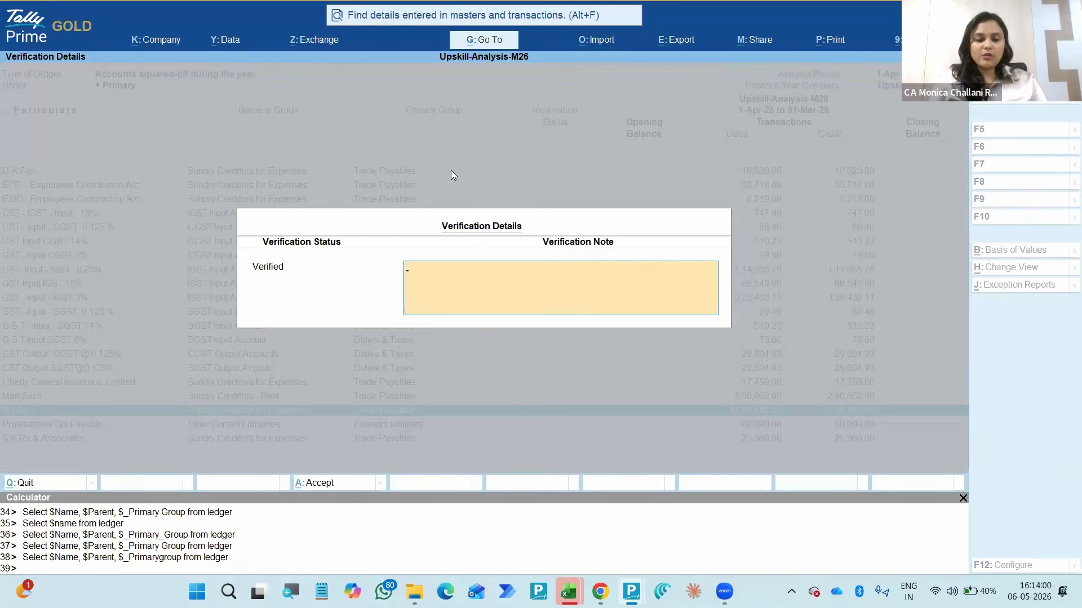
- Enter the verification note "Entries are in similar nature" for the director's ledger and save the verification details
type("Ent")
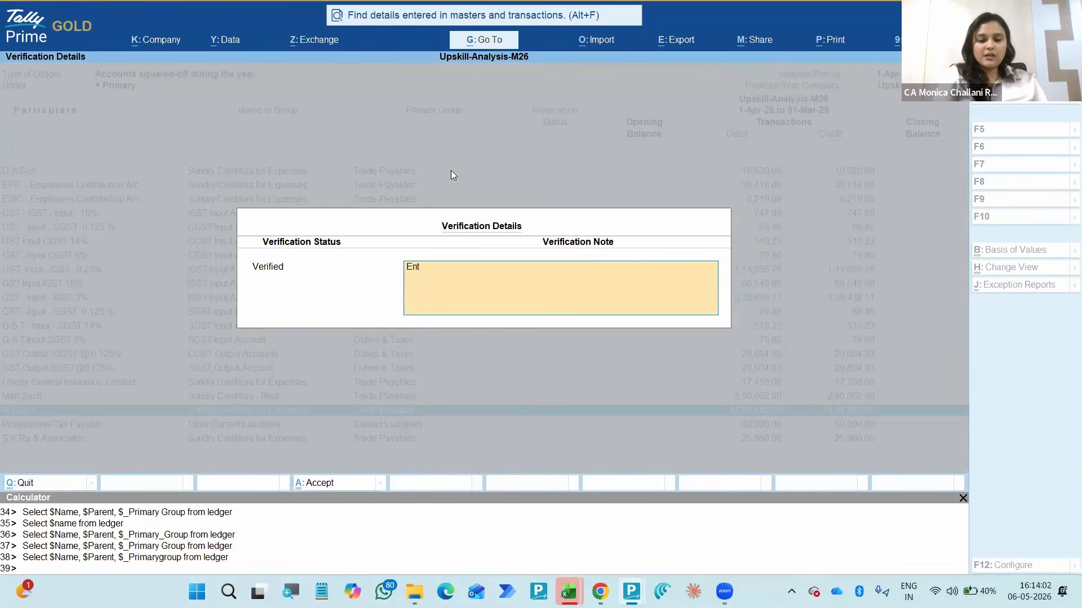
type("ries")
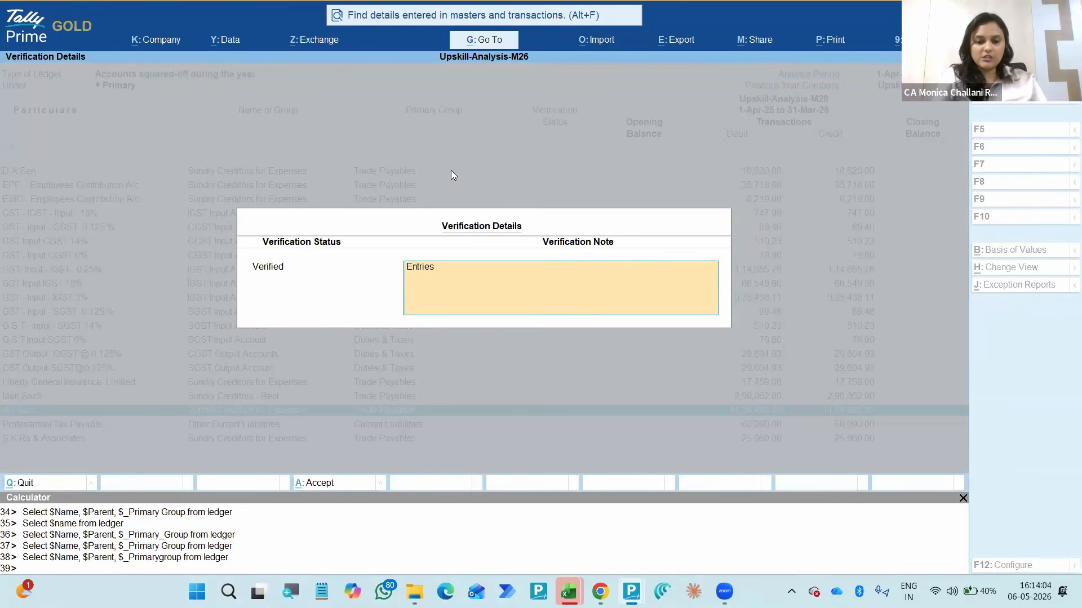
type(" are in si")
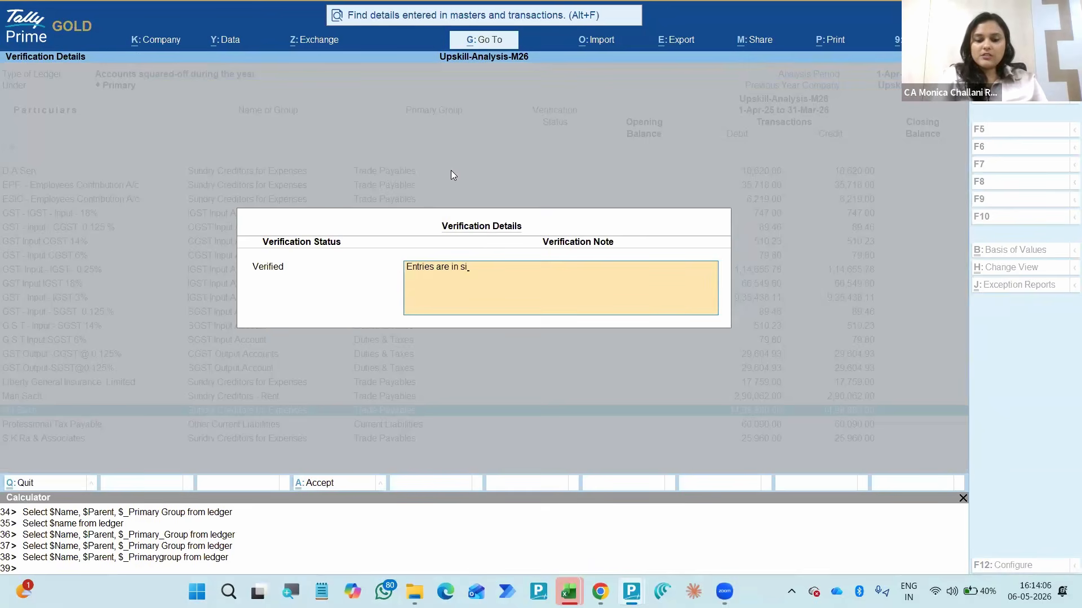
type("milar nature")
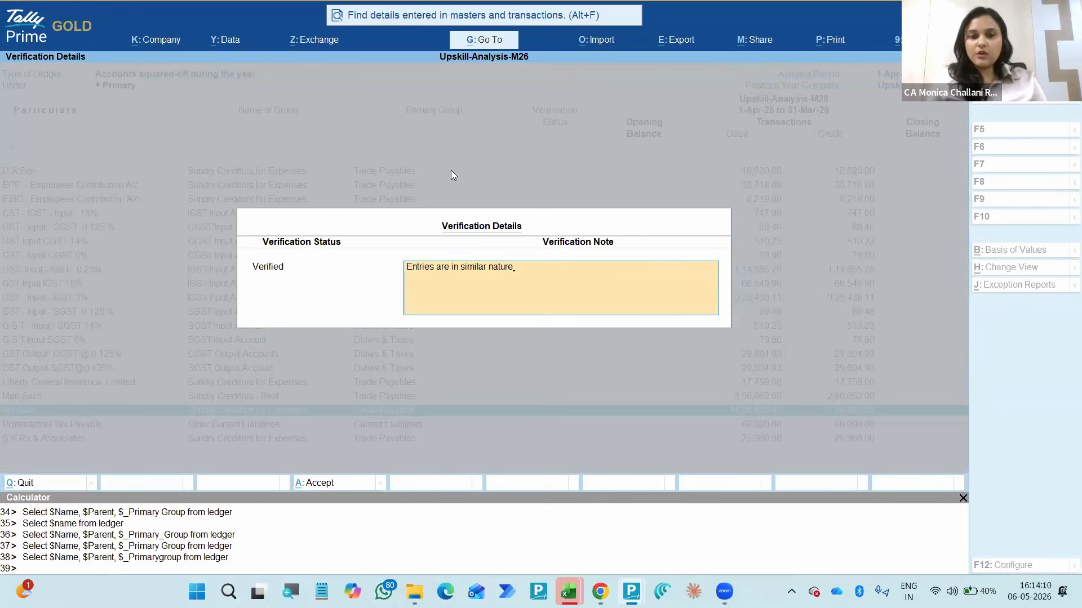
key("Return")
key("Return")
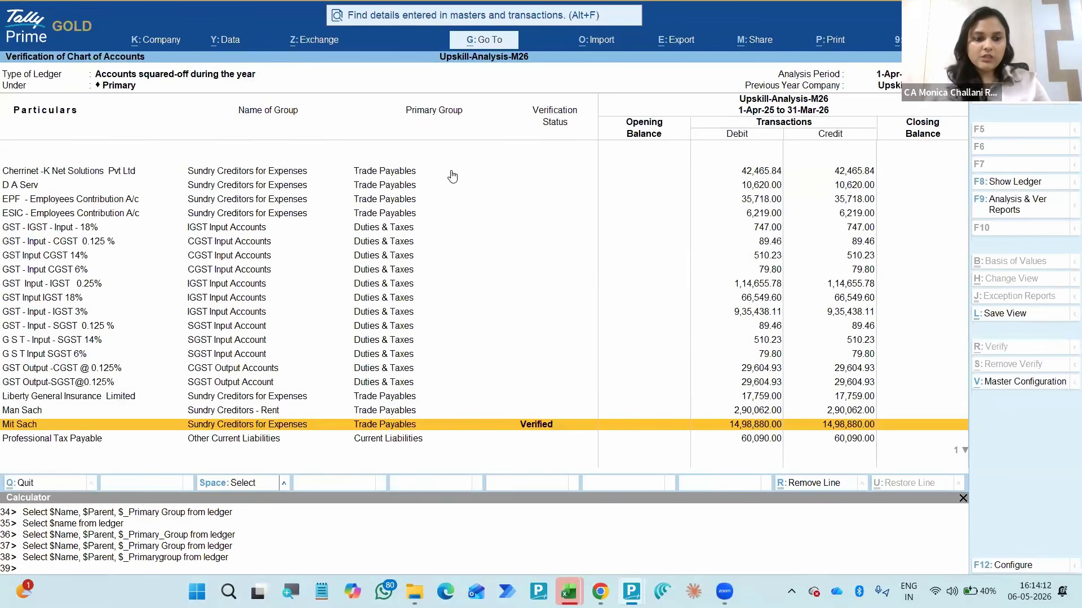
- Check the verification statuses through to the last squared-off ledger and return to the All Exceptions summary
key("Up")
key("Up")
key("Up")
key("Up")
key("Up")
key("Up")
key("Up")
key("Up")
key("Up")
key("Up")
key("Up")
key("Up")
key("Up")
key("Up")
key("Up")
key("Up")
key("Up")
key("Up")
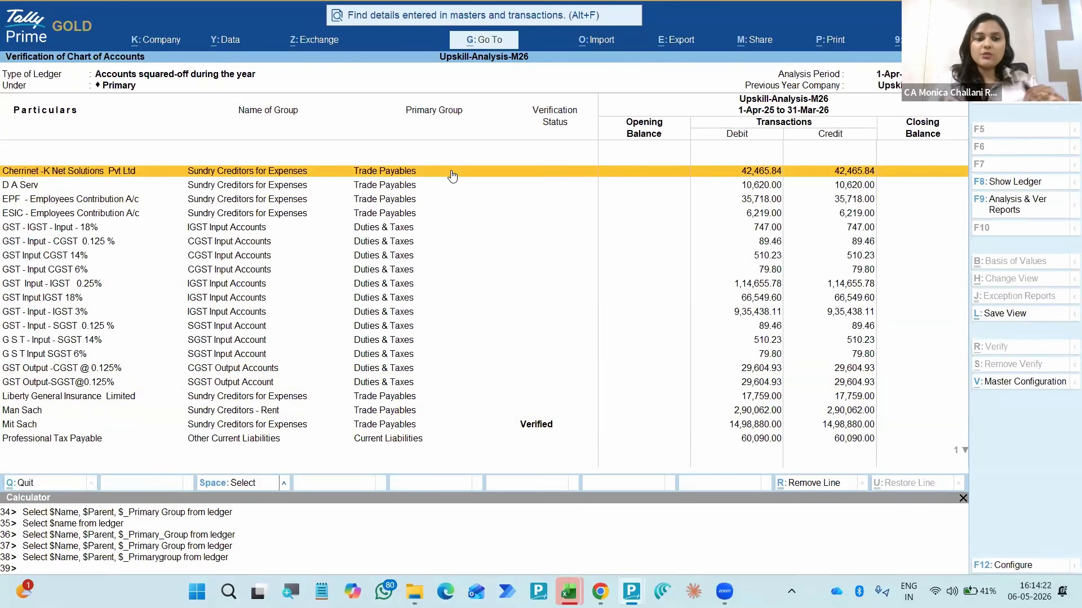
key("Down")
key("End")
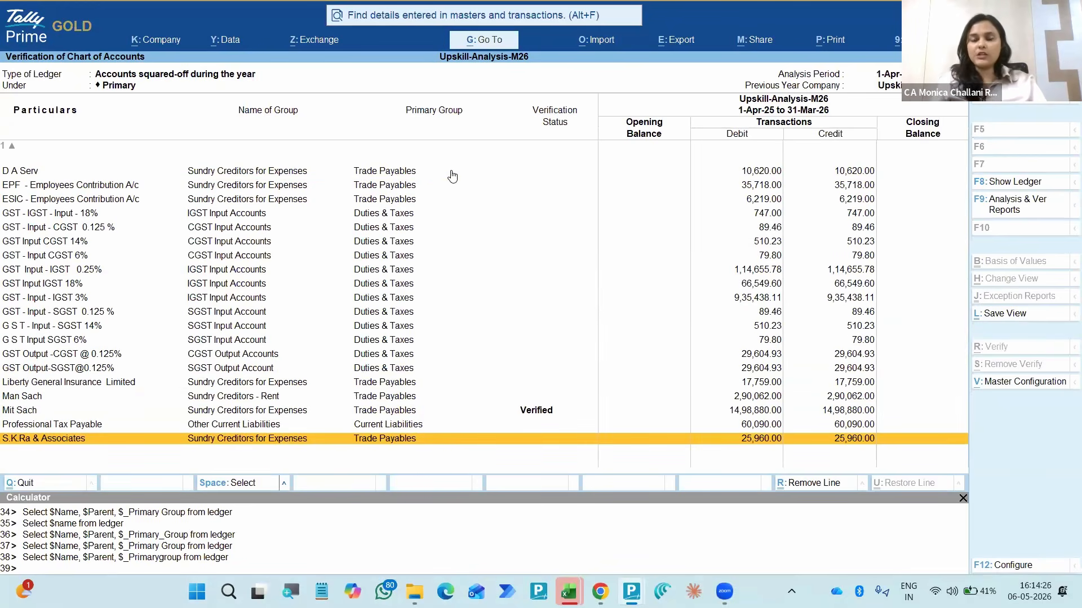
key("Escape")
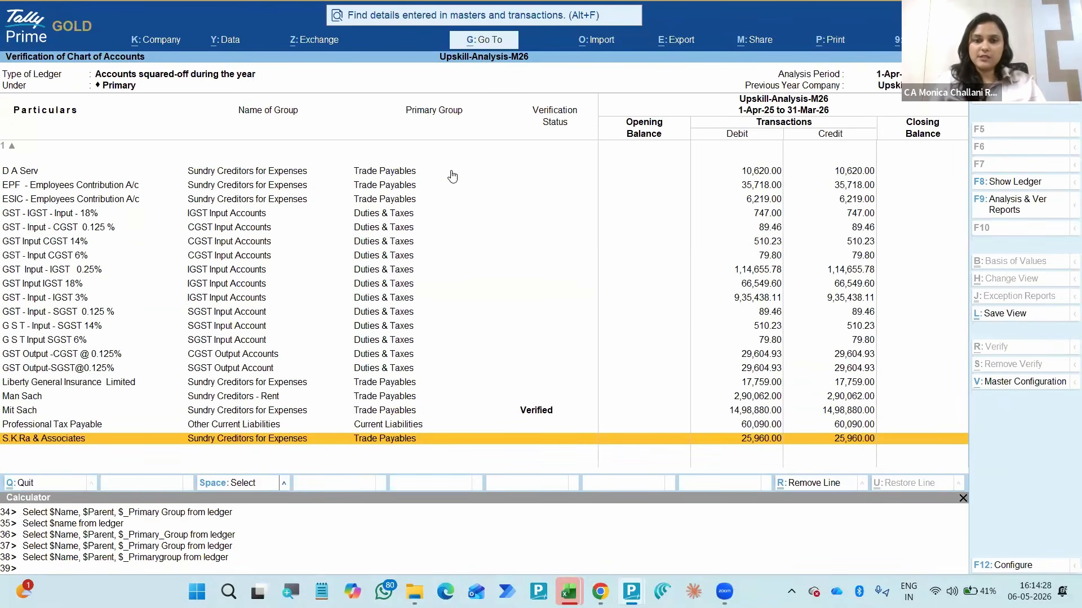
- Open the Not Used exception, examine its ledgers from first to last, and return to the All Exceptions summary
key("Down")
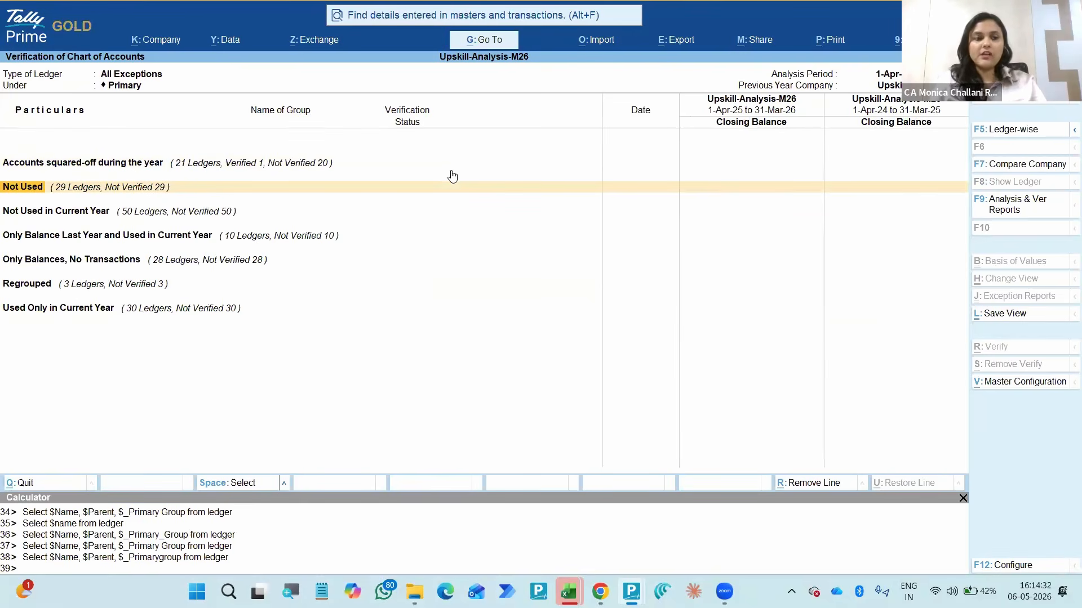
key("Return")
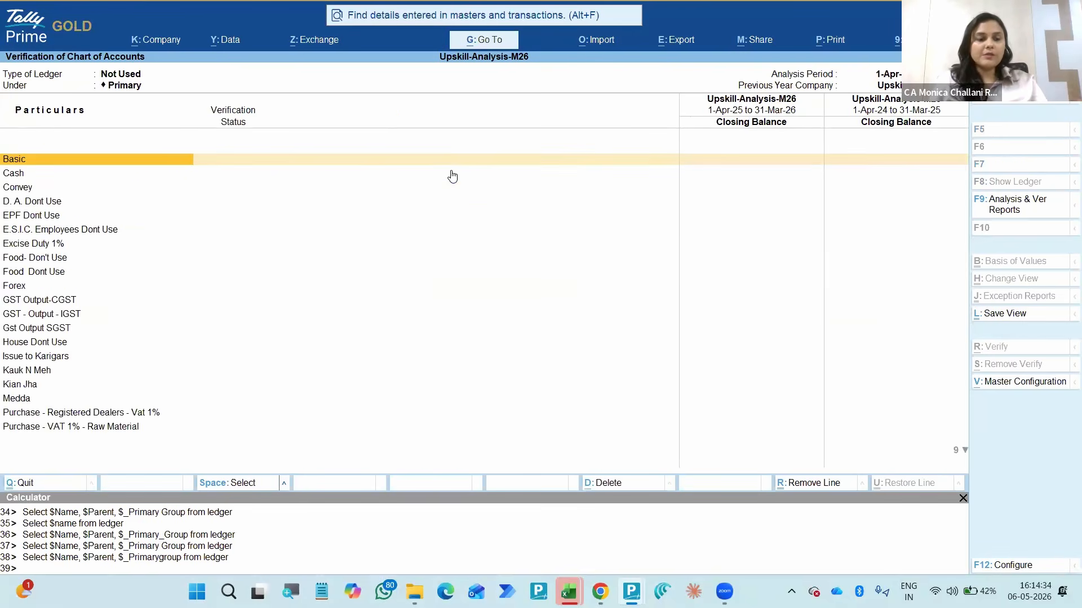
key("Down")
key("Down")
key("Down")
key("Down")
key("Down")
key("Down")
key("Down")
key("Down")
key("Down")
key("Down")
key("Down")
key("Down")
key("Down")
key("Down")
key("Down")
key("Down")
key("Down")
key("Down")
key("Down")
key("Down")
key("Down")
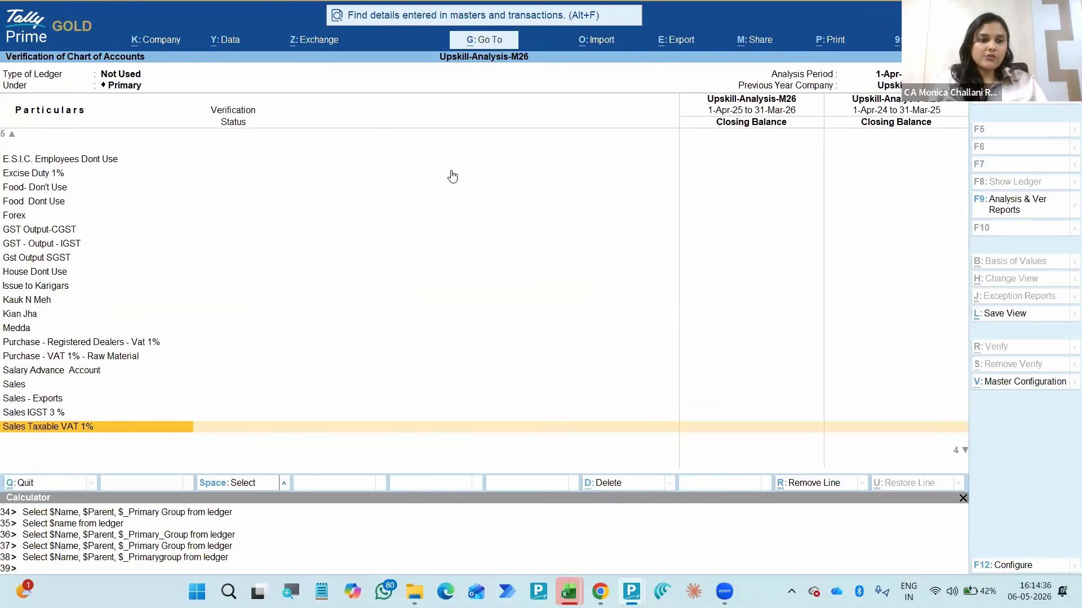
key("Down")
key("Down")
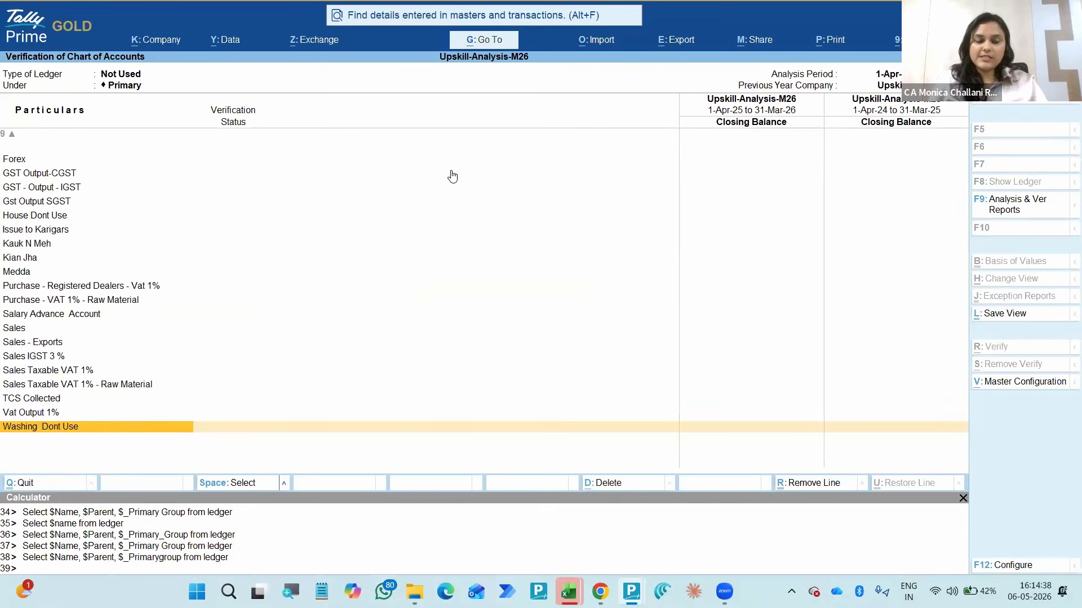
key("Up")
key("Up")
key("Up")
key("Up")
key("Up")
key("Up")
key("Up")
key("Up")
key("Up")
key("Up")
key("Up")
key("Up")
key("Up")
key("Up")
key("Up")
key("Up")
key("Up")
key("Up")
key("Up")
key("Up")
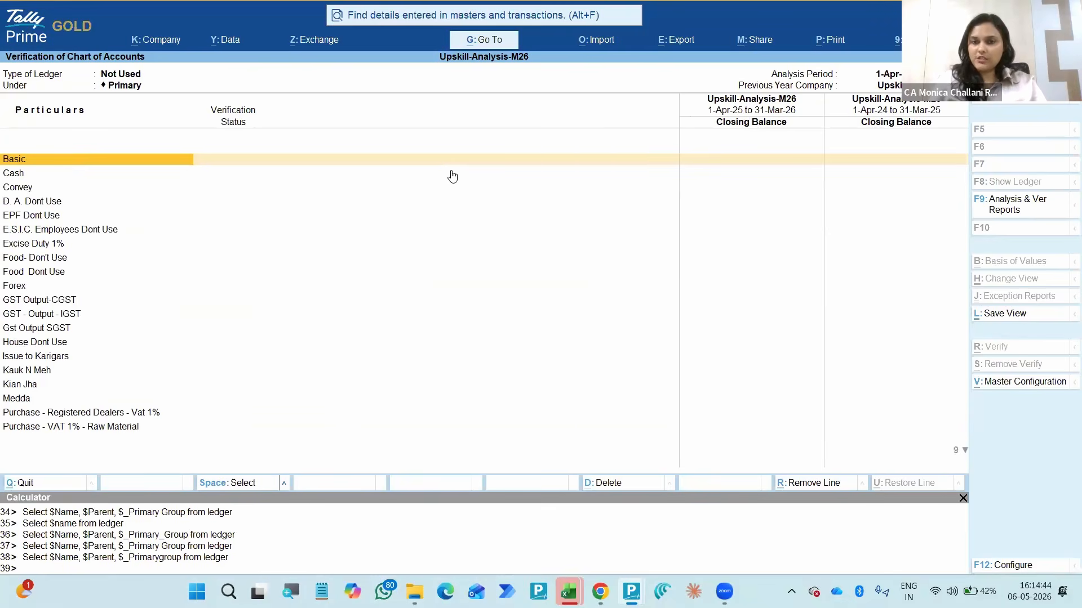
key("Escape")
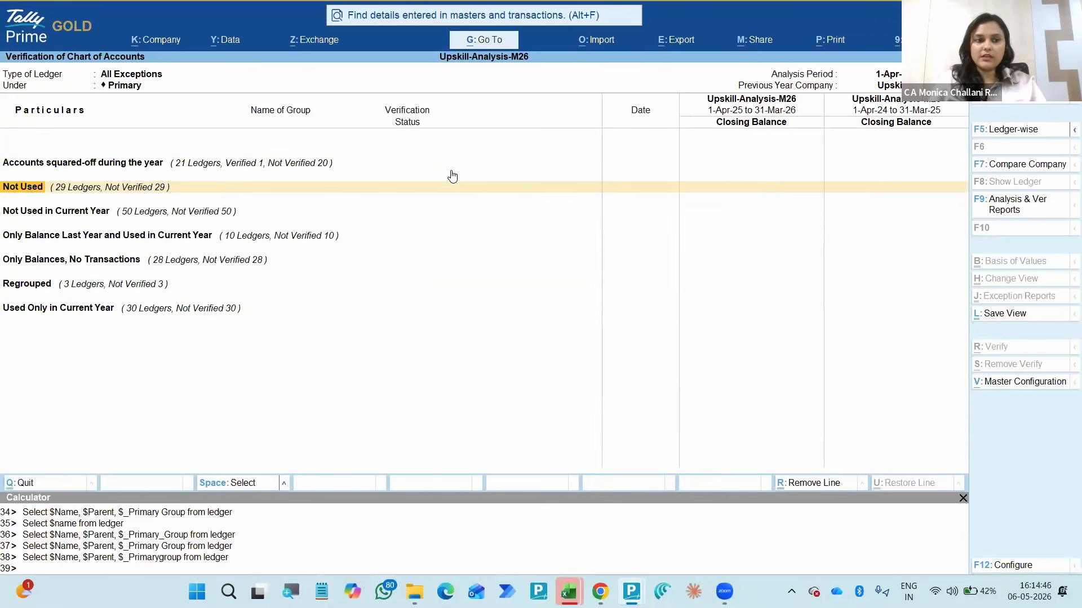
- Open the Not Used in Current Year exception and check the AUDIT ledger's last voucher date and closing balance
key("Down")
key("Return")
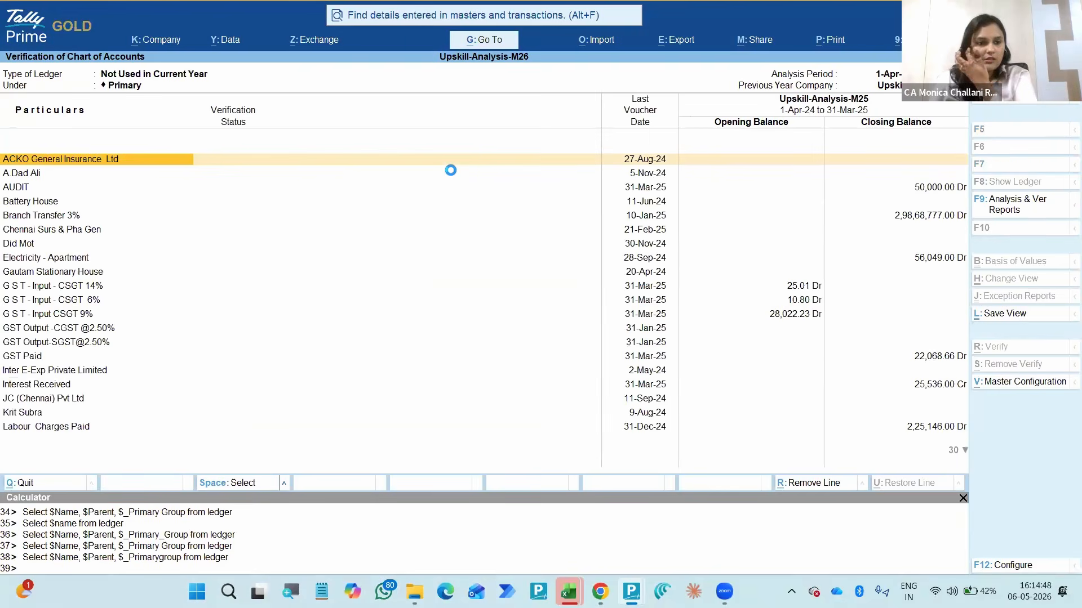
key("Down")
key("Down")
key("space")
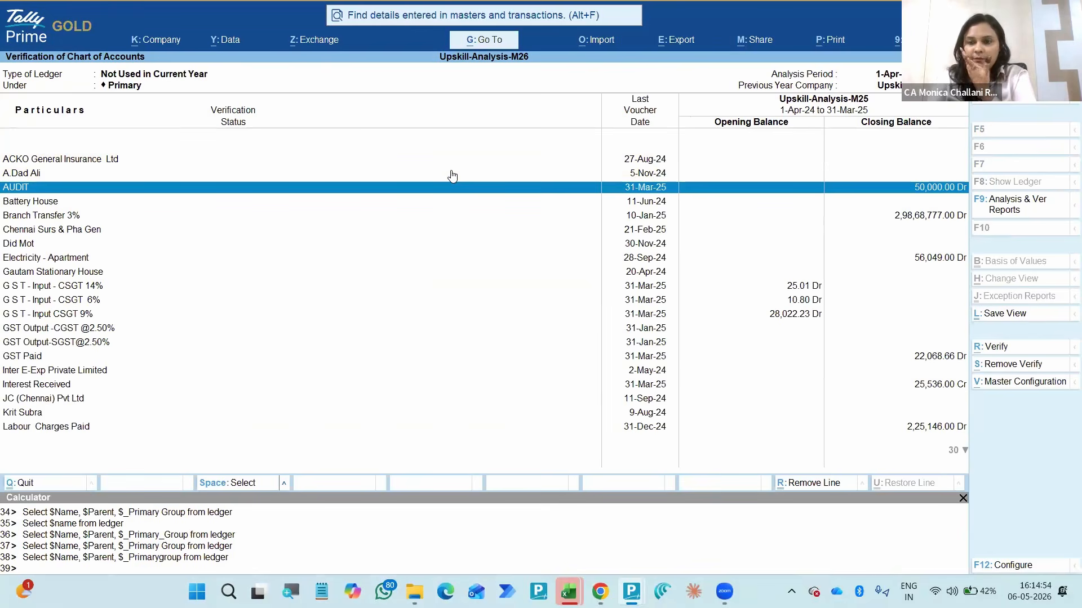
key("space")
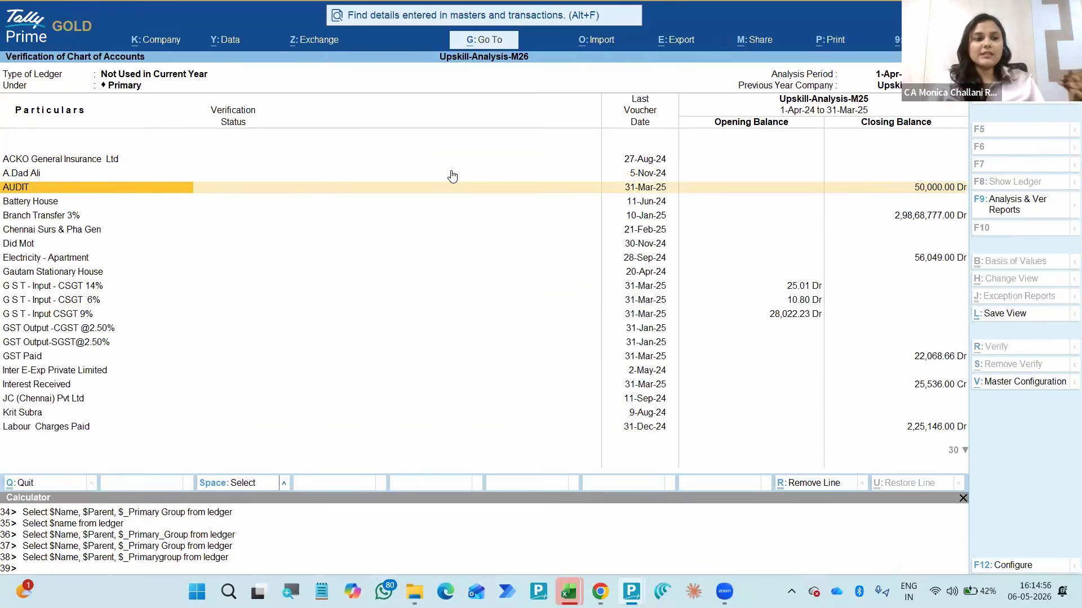
- Examine last voucher dates and previous-year balances of the ledgers not used in the current year, including Office Expenses 12%
key("Down")
key("Down")
key("Down")
key("Down")
key("Down")
key("Down")
key("Down")
key("Down")
key("Down")
key("Down")
key("Down")
key("Down")
key("Down")
key("Down")
key("Down")
key("Down")
key("Down")
key("Down")
key("Down")
key("Down")
key("Down")
key("Down")
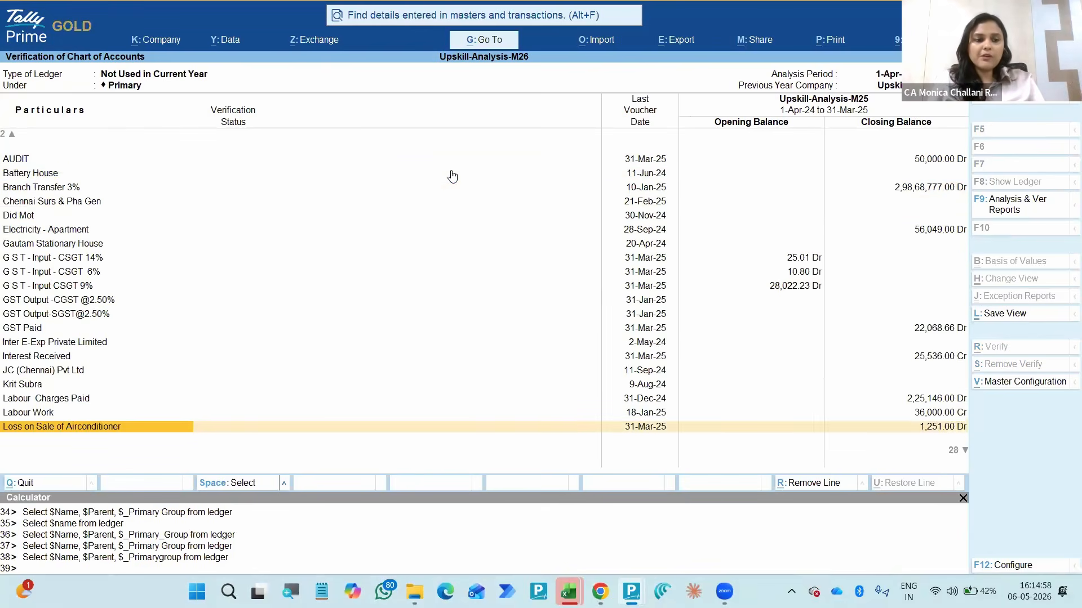
key("Up")
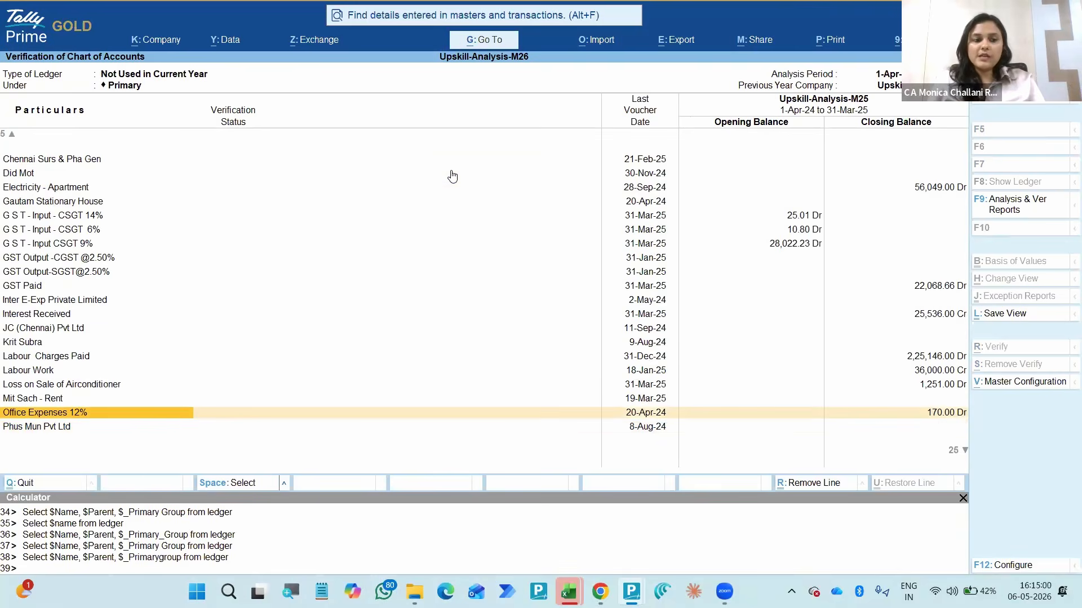
key("space")
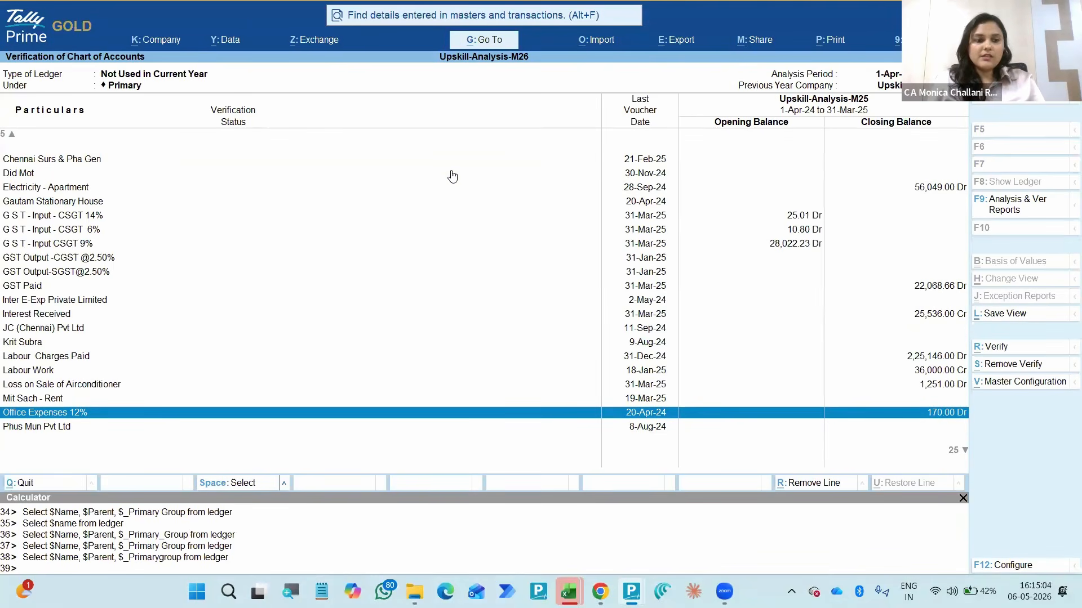
key("space")
key("Down")
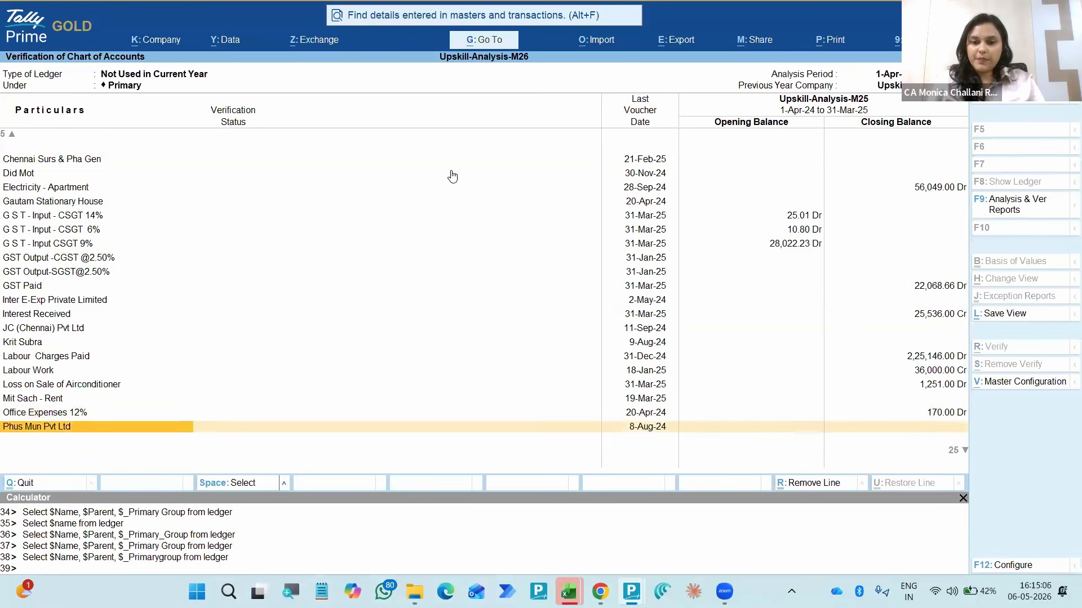
- Examine the remaining ledgers not used in the current year, through to the last one, and return to the All Exceptions summary
key("Down")
key("Down")
key("Down")
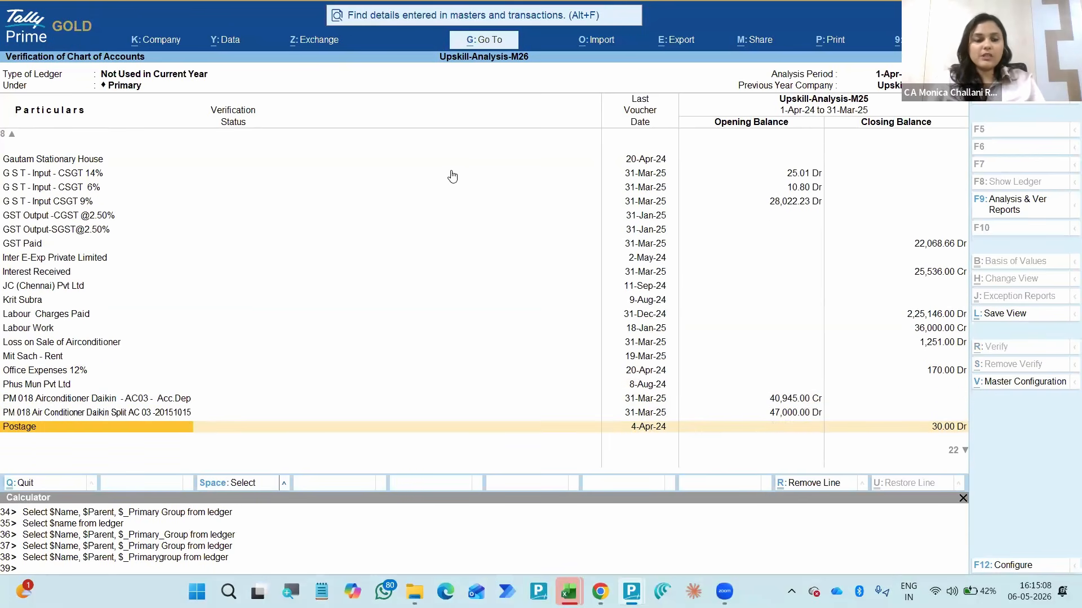
key("Down")
key("Down")
key("Down")
key("Down")
key("Down")
key("Down")
key("Down")
key("Down")
key("Down")
key("Down")
key("Down")
key("Down")
key("Down")
key("Down")
key("Down")
key("Down")
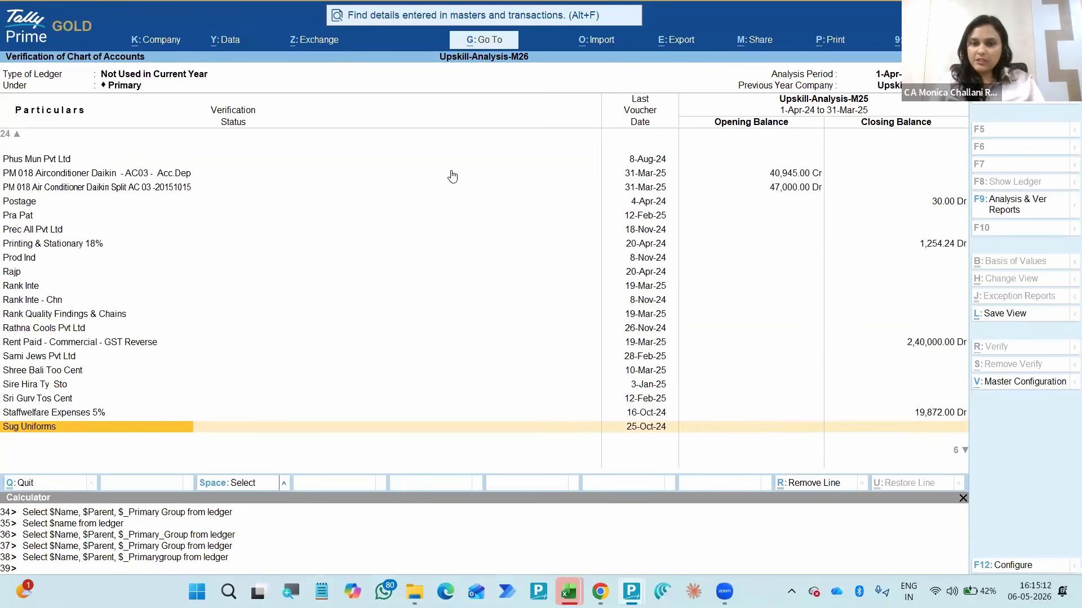
key("Down")
key("Down")
key("Down")
key("Down")
key("Down")
key("Down")
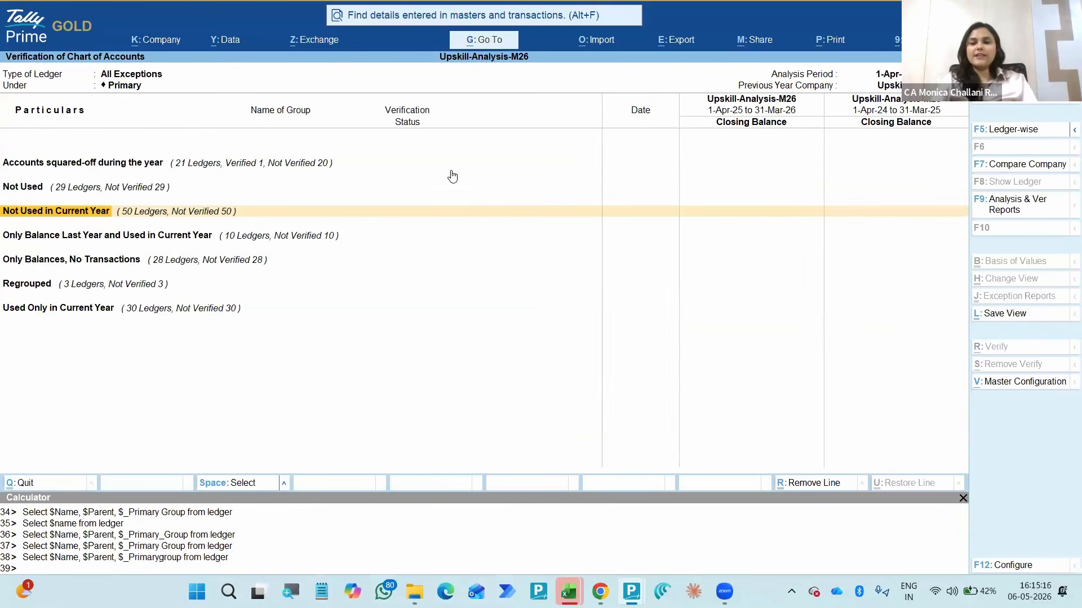
key("Up")
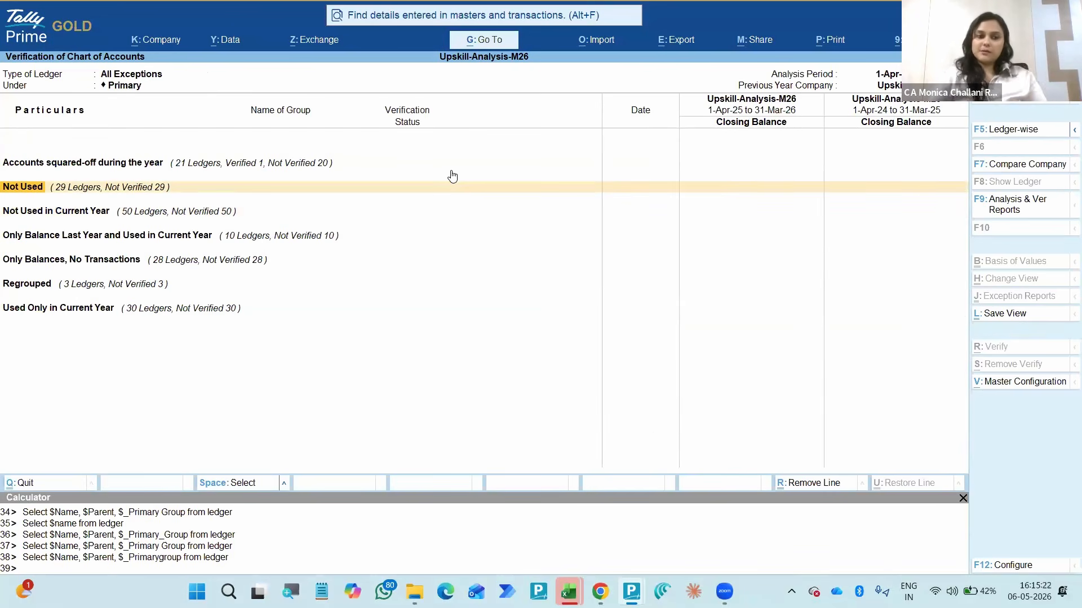
- Open the Only Balance Last Year and Used in Current Year exception and examine its ledgers through to the last one
key("Down")
key("Down")
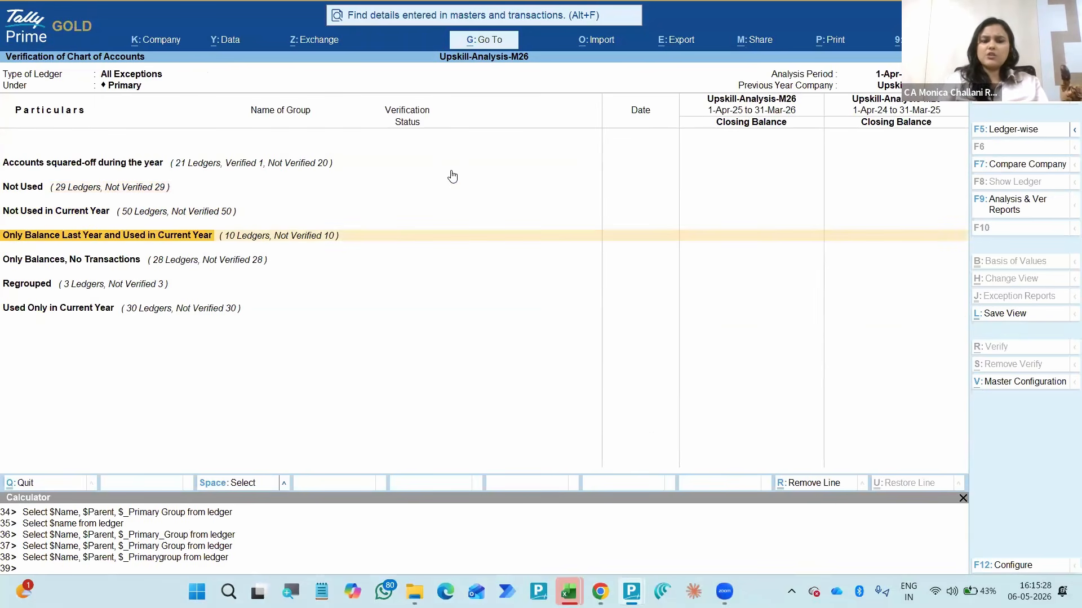
key("Return")
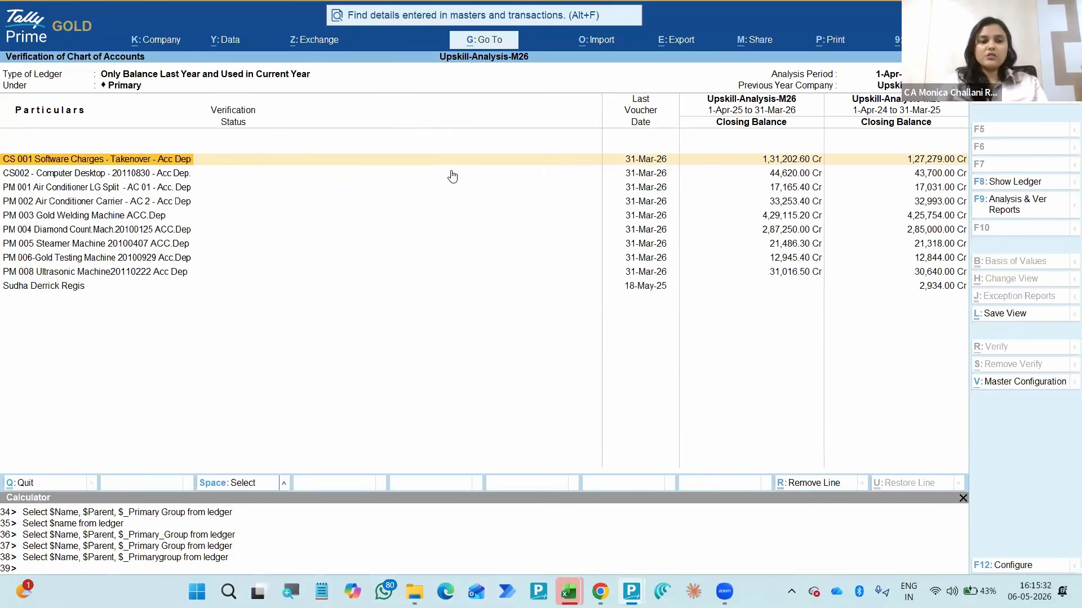
key("Down")
key("Down")
key("Down")
key("Down")
key("Down")
key("Down")
key("Down")
key("Down")
key("Down")
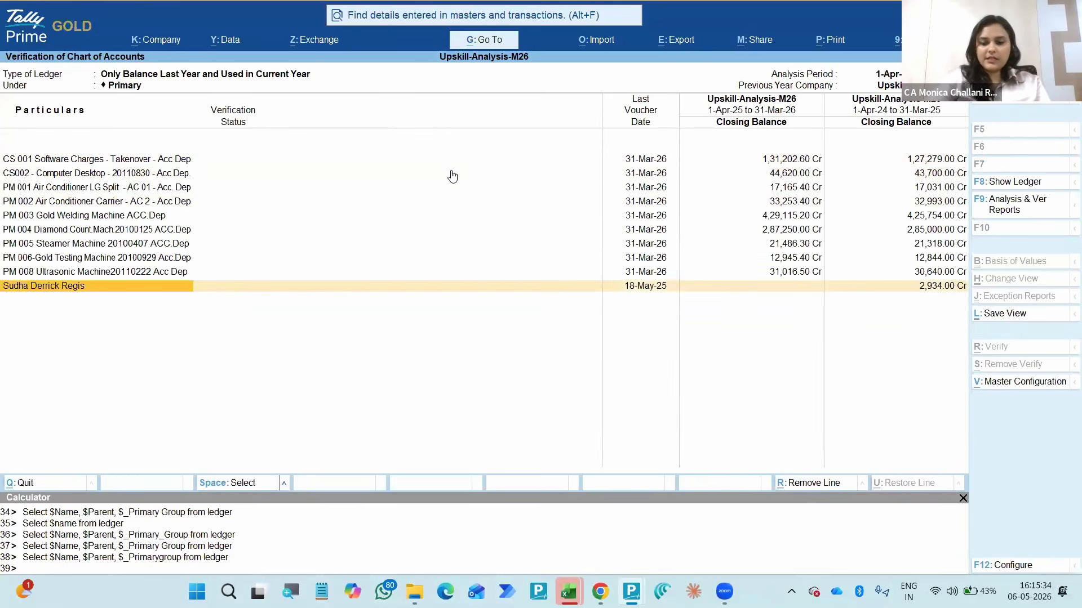
- Configure the report to show the name of group and primary group for each ledger, with Ledger Type kept as All Items
key("F12")
key("Return")
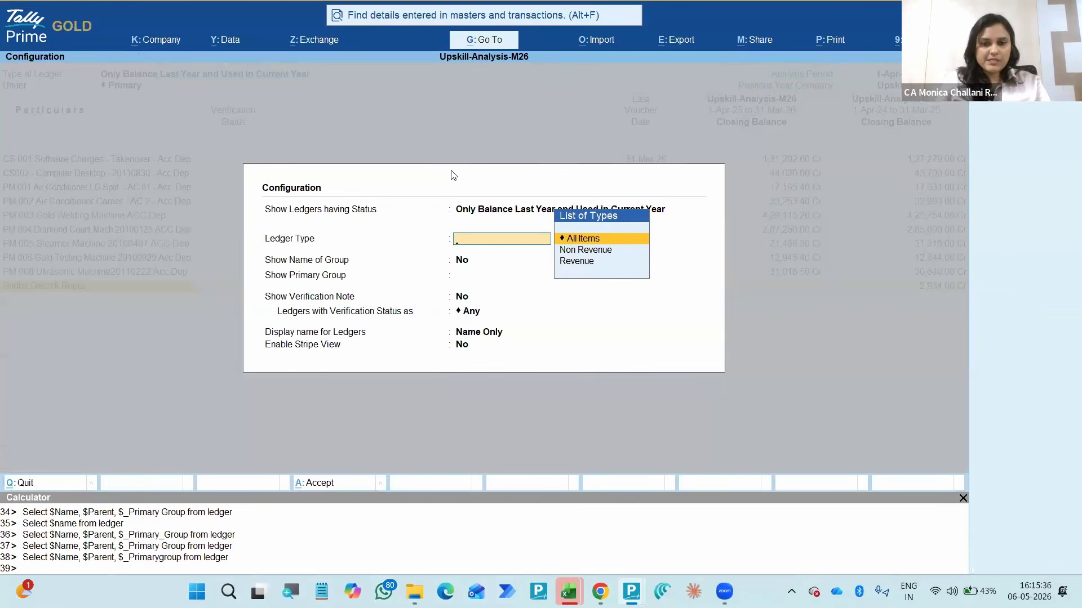
key("Down")
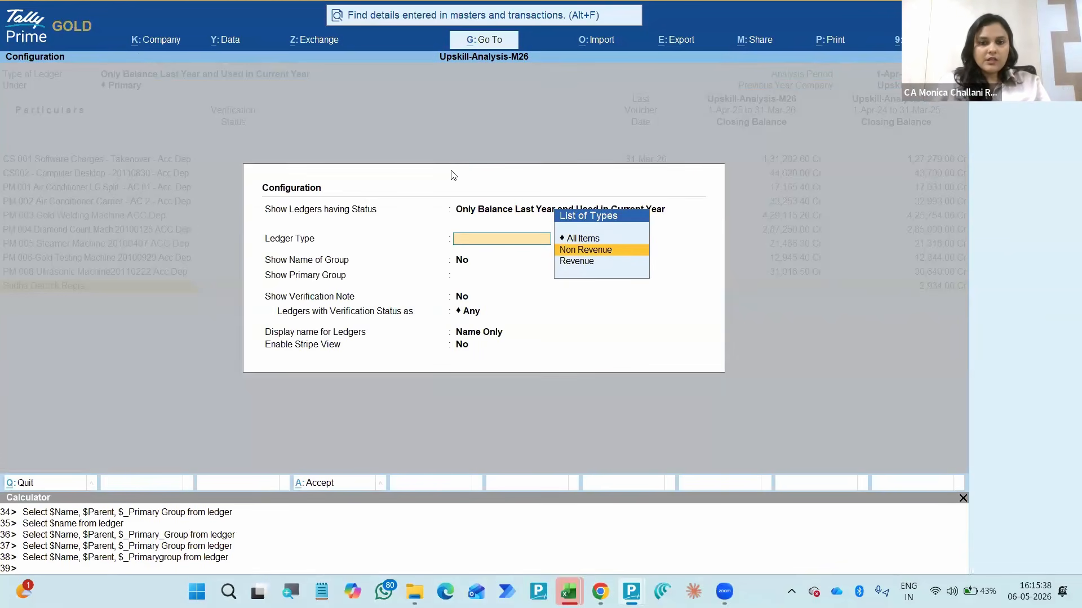
key("Up")
key("Return")
type("y")
key("Return")
type("y")
key("Return")
key("ctrl+a")
- Check the balance columns, view the vouchers of the Sundry Creditors for Expenses ledger, and return to the All Exceptions summary
key("Right")
key("Right")
key("Right")
key("Right")
key("Right")
key("Left")
key("Left")
key("Left")
key("Left")
key("Left")
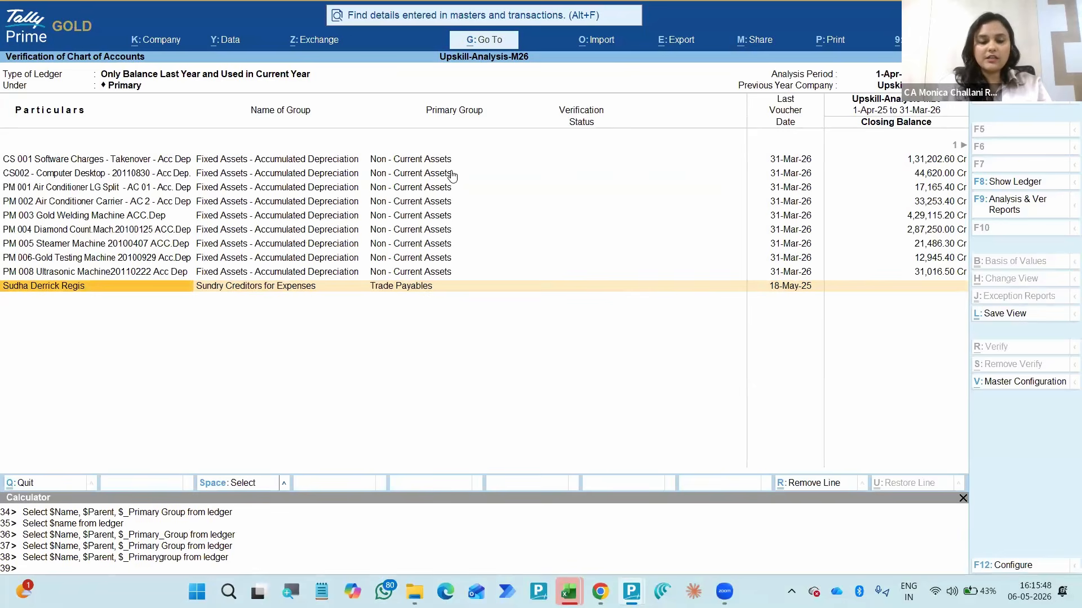
key("Return")
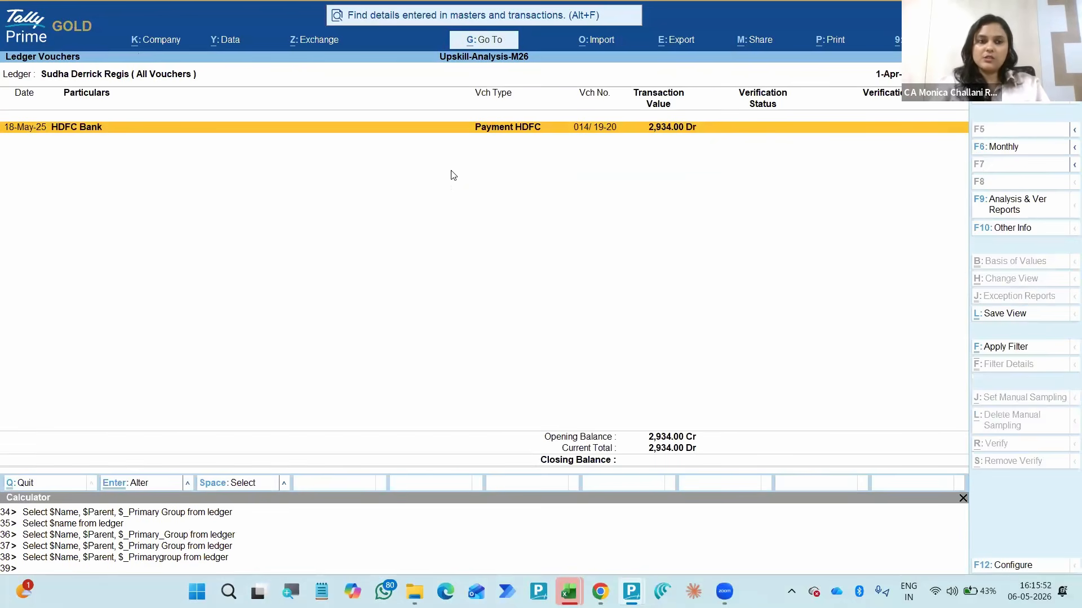
key("Escape")
key("Escape")
- Open the Only Balances, No Transactions exception and configure it to show the name of group and primary group
key("Down")
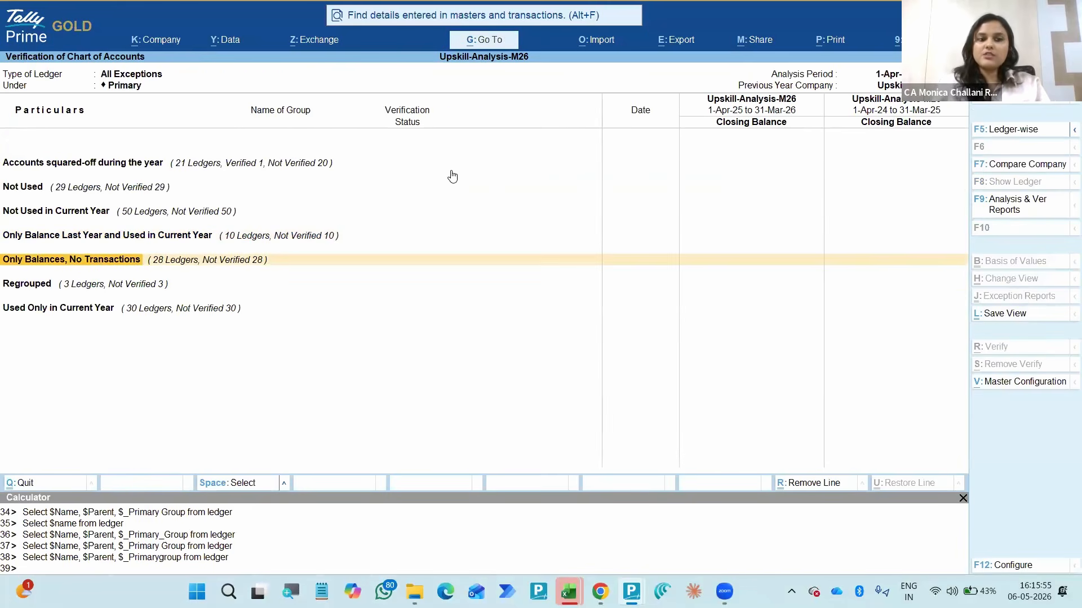
key("Return")
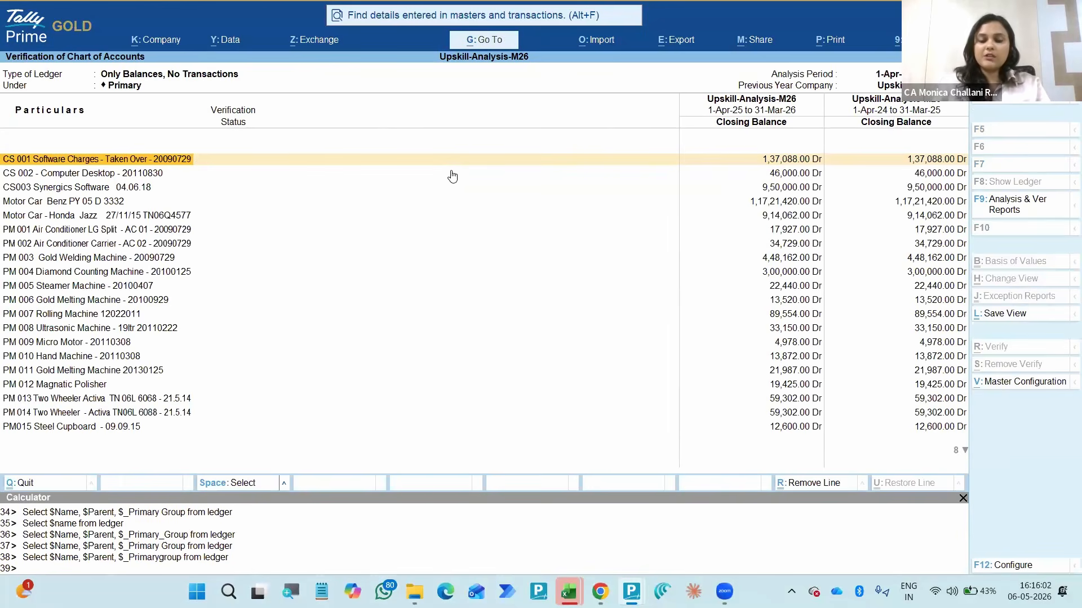
key("F12")
key("Return")
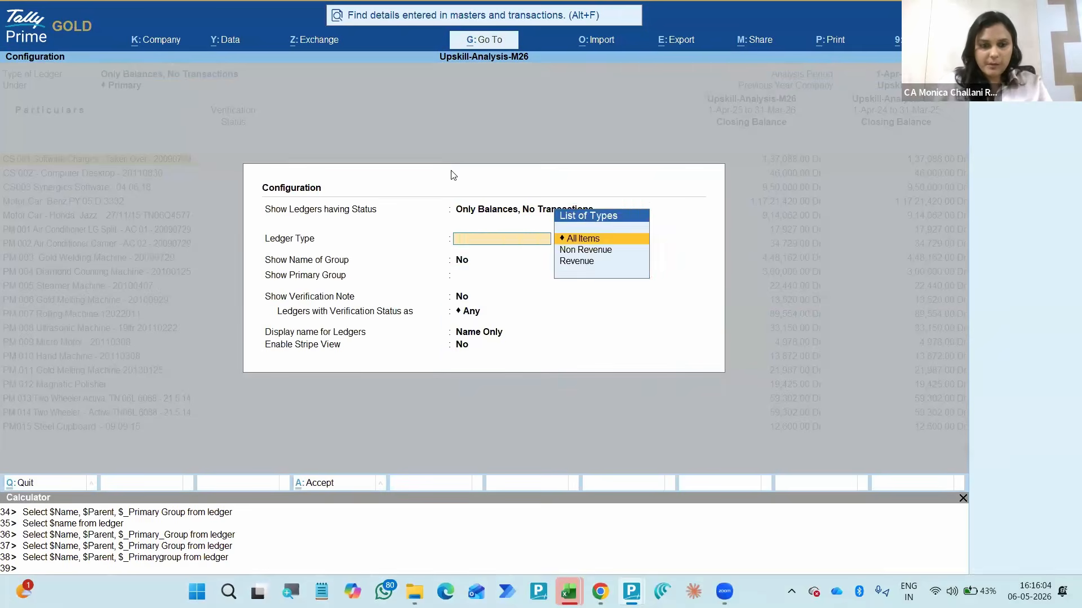
key("Return")
type("y")
key("Return")
type("y")
key("Return")
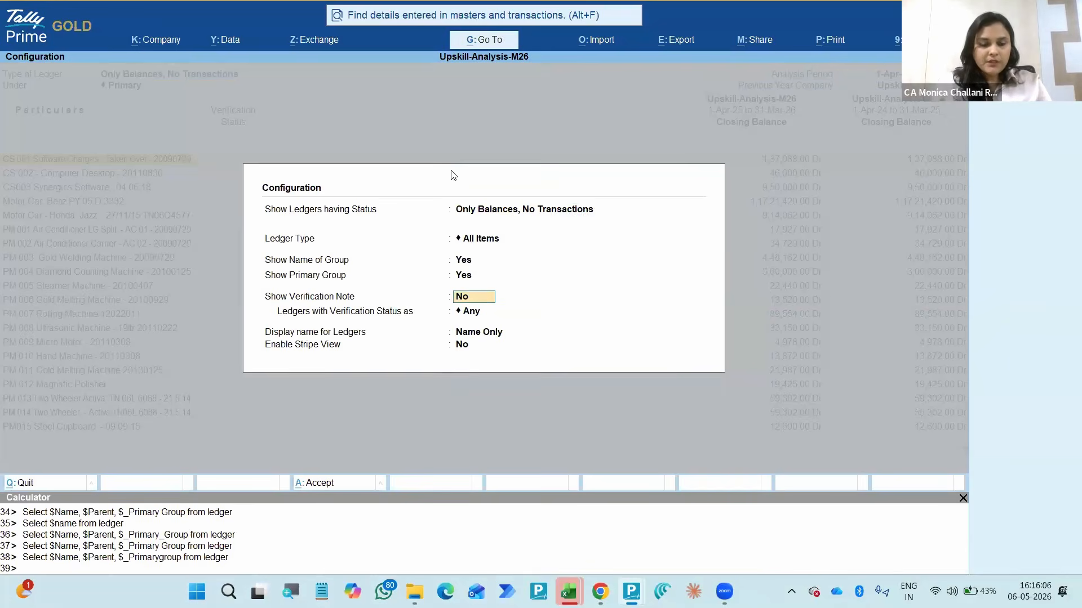
key("ctrl+a")
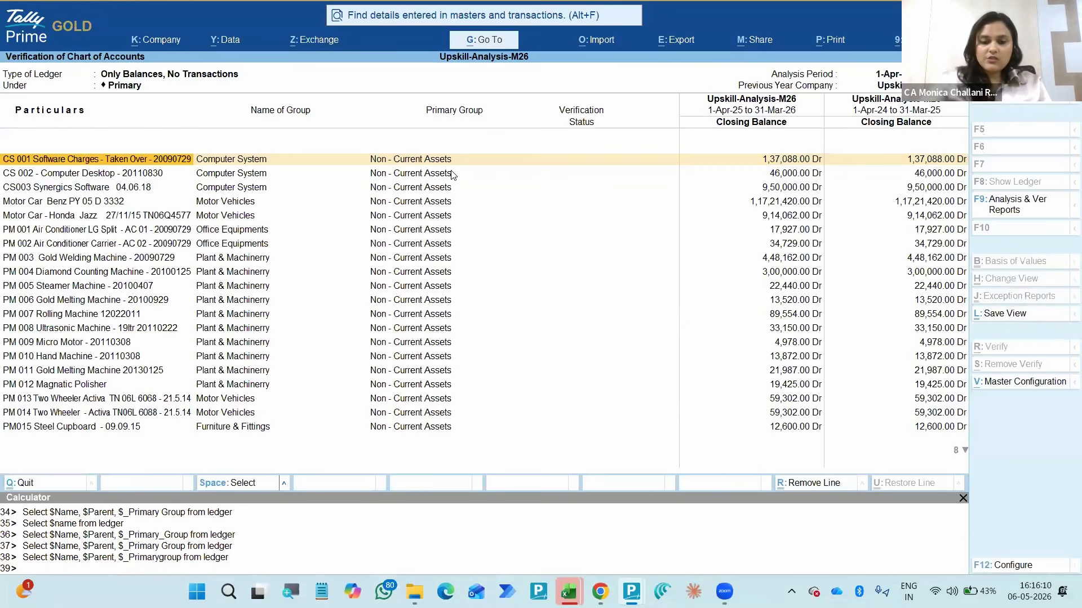
- Examine the exception types available for Show Ledgers having Status and leave the configuration without changing it
key("F12")
key("Up")
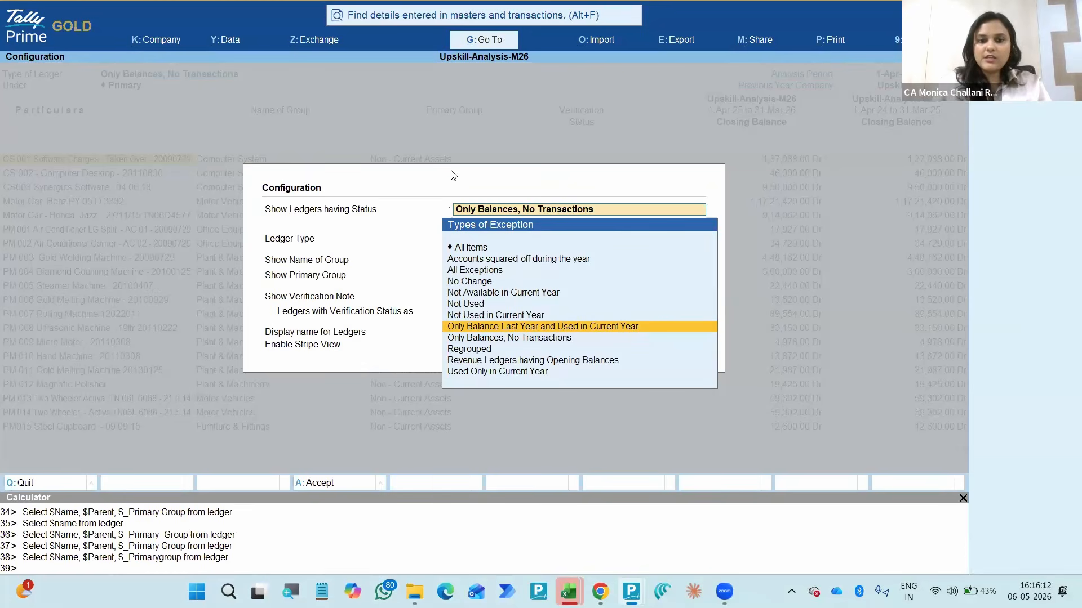
key("Up")
key("Up")
key("Up")
key("Up")
key("Up")
key("Up")
key("Up")
key("Down")
key("Down")
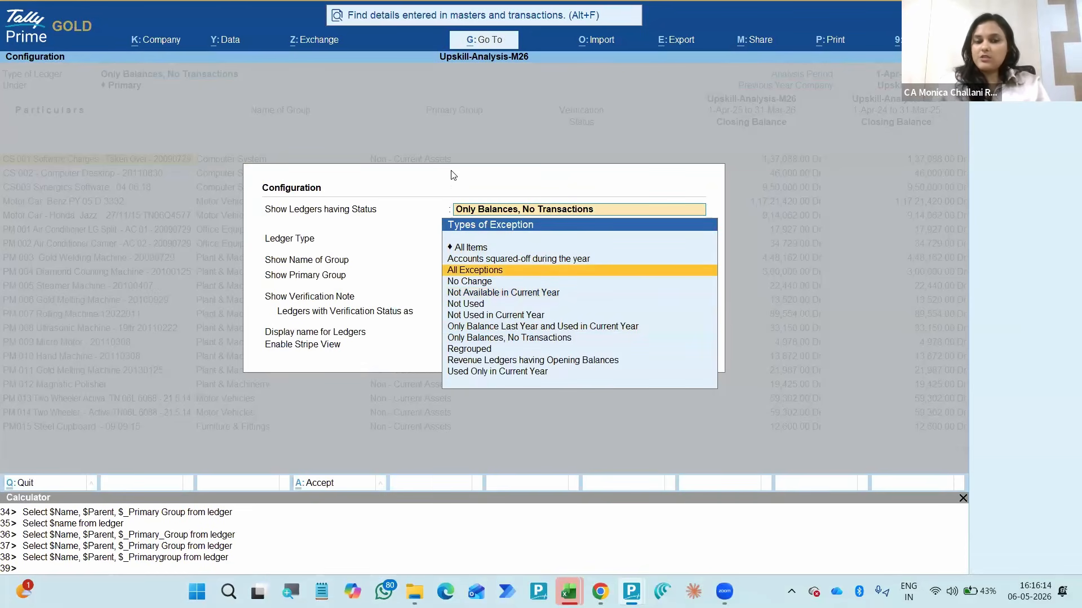
key("Up")
key("Up")
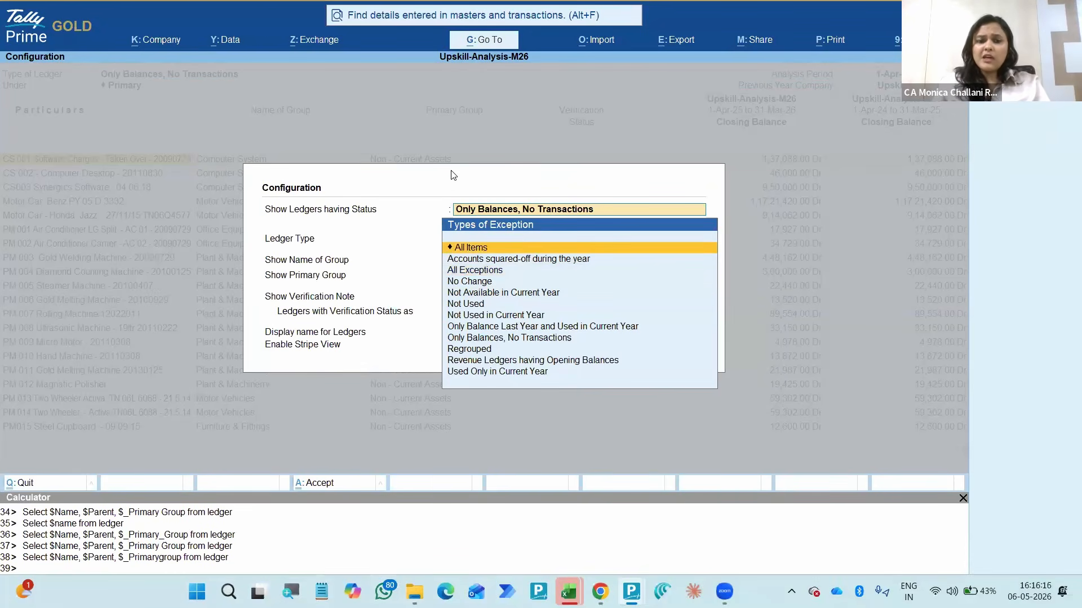
key("Down")
key("BackSpace")
key("Escape")
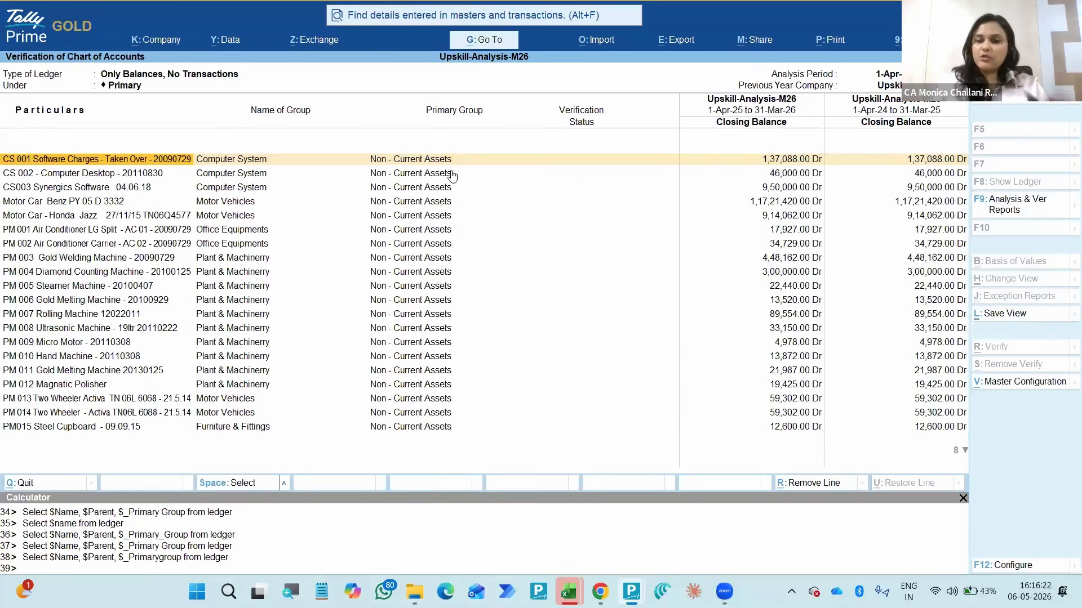
- Examine the groups and closing balances of the ledgers with only balances, through to Rent Advance
key("Down")
key("Down")
key("Down")
key("Down")
key("Down")
key("Down")
key("Down")
key("Down")
key("Down")
key("Down")
key("Down")
key("Down")
key("Down")
key("Down")
key("Down")
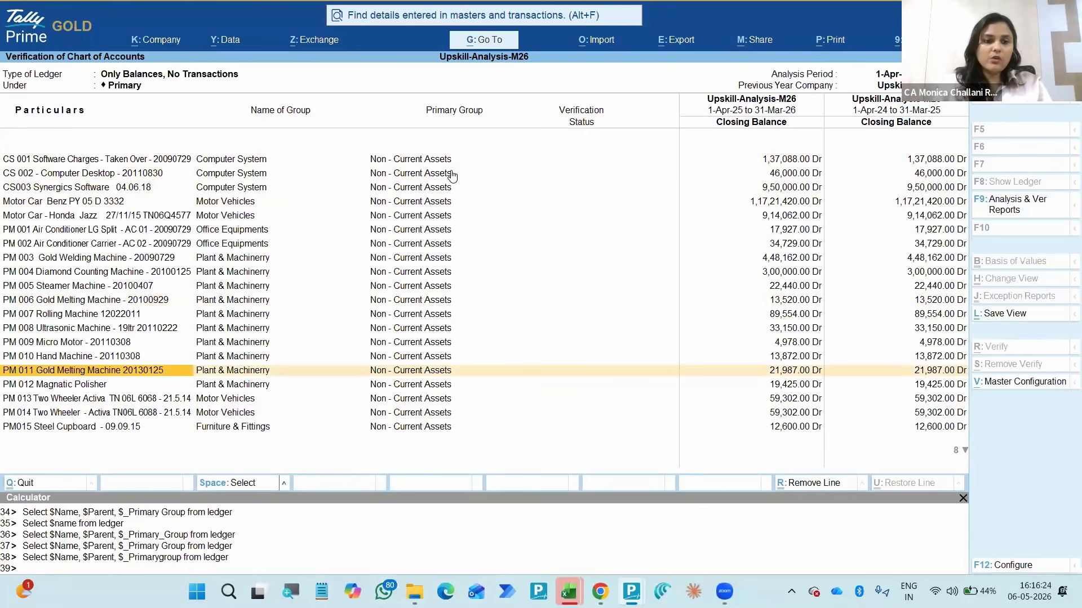
key("Right")
key("Up")
key("Up")
key("Up")
key("Up")
key("Up")
key("Up")
key("Up")
key("Up")
key("Up")
key("Up")
key("Up")
key("Up")
key("Up")
key("Up")
key("Up")
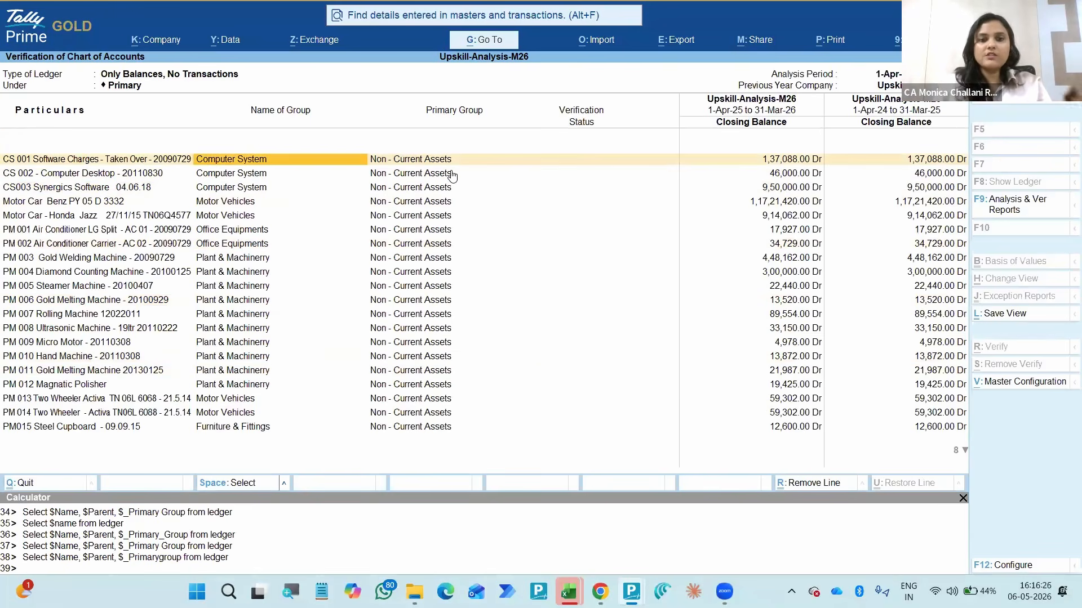
key("Down")
key("Down")
key("Down")
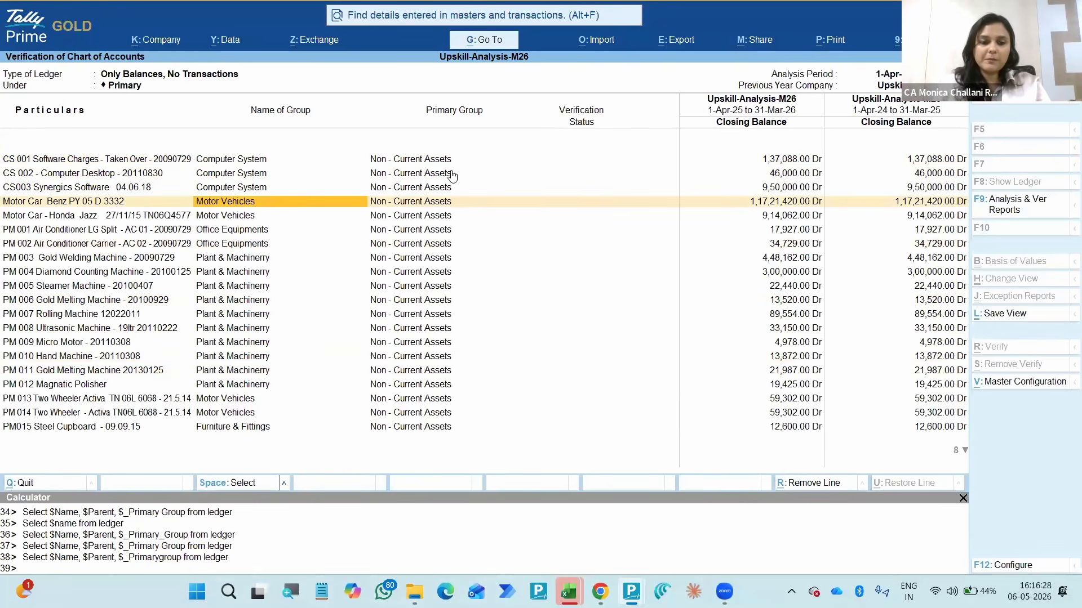
key("End")
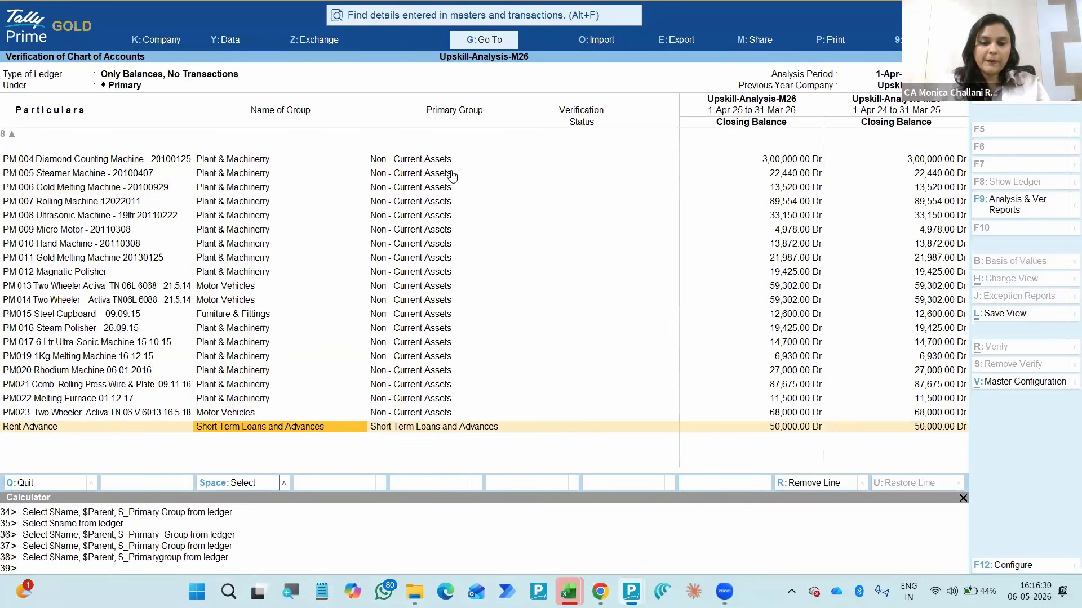
key("Up")
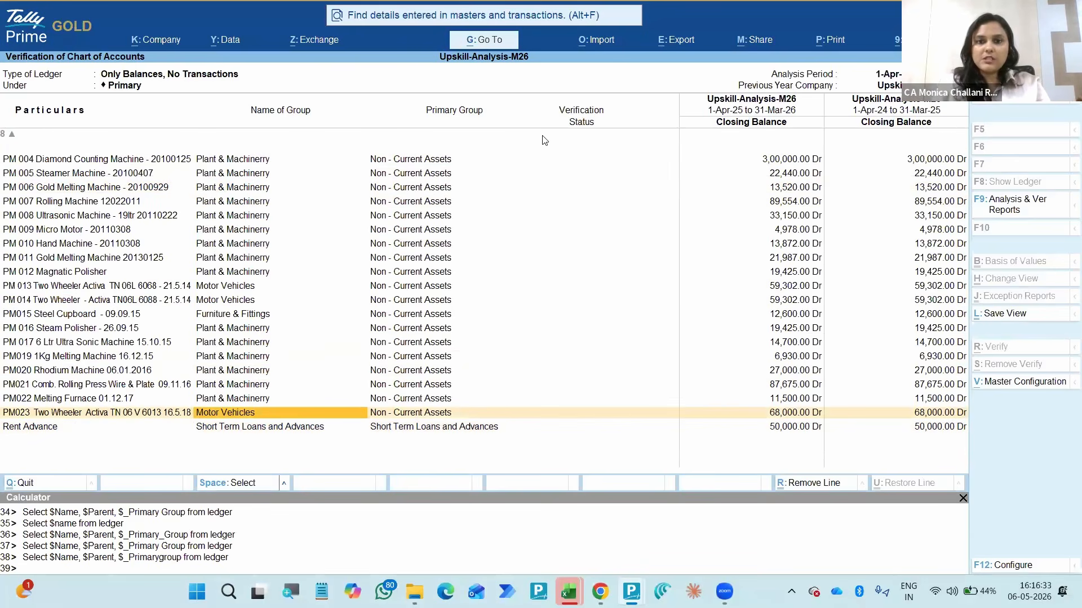
- Recheck the fixed asset ledgers from PM 005 Steamer Machine up to the first ledger and return to the All Exceptions summary
key("alt+Tab")
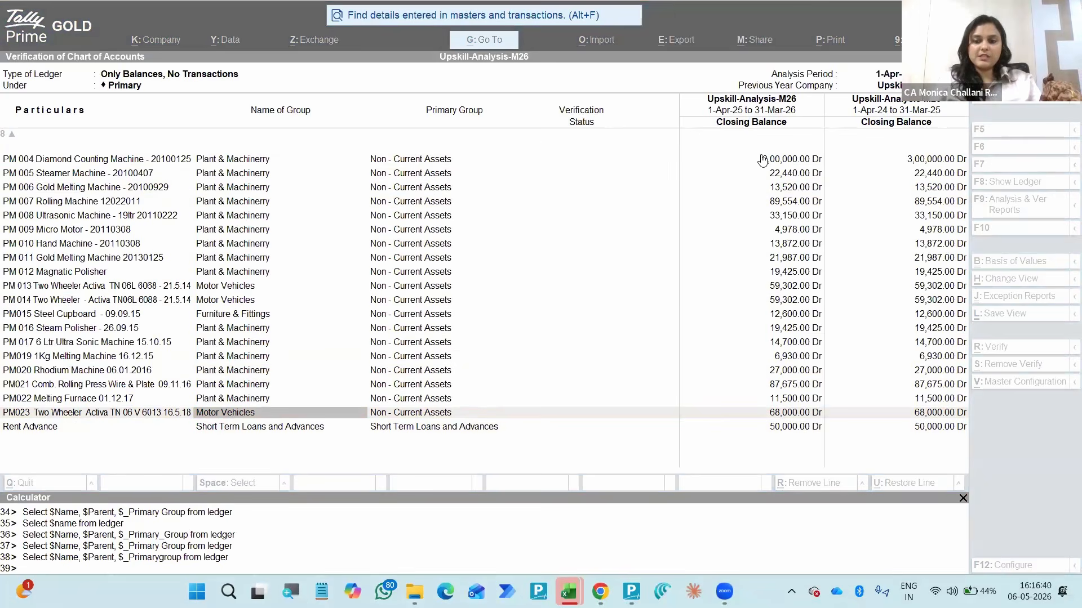
left_click(618, 172)
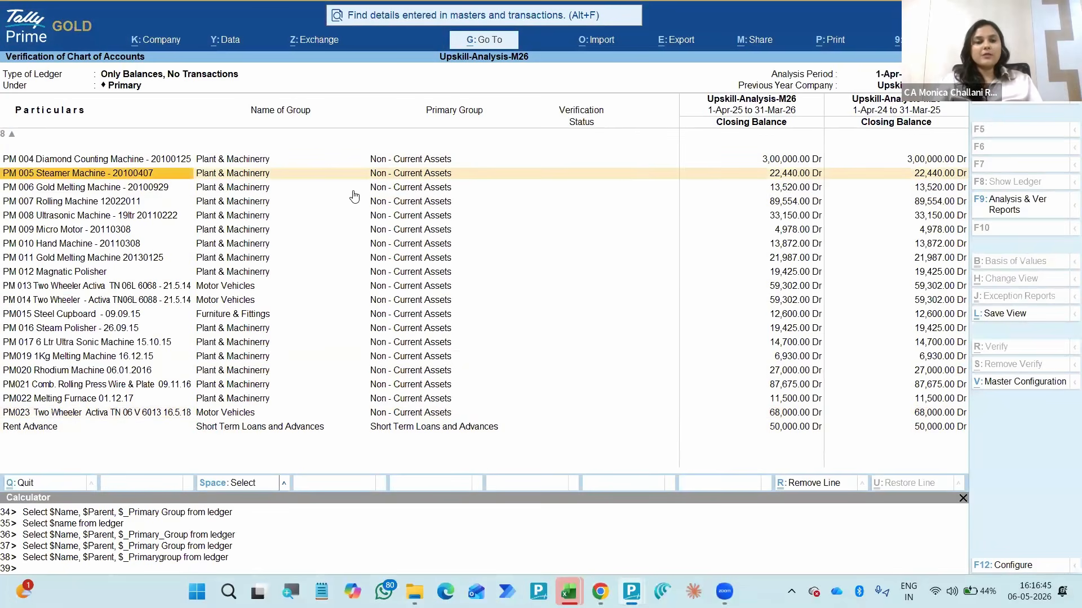
key("Up")
key("Up")
key("Up")
key("Up")
key("Up")
key("Up")
key("Up")
key("Up")
key("Up")
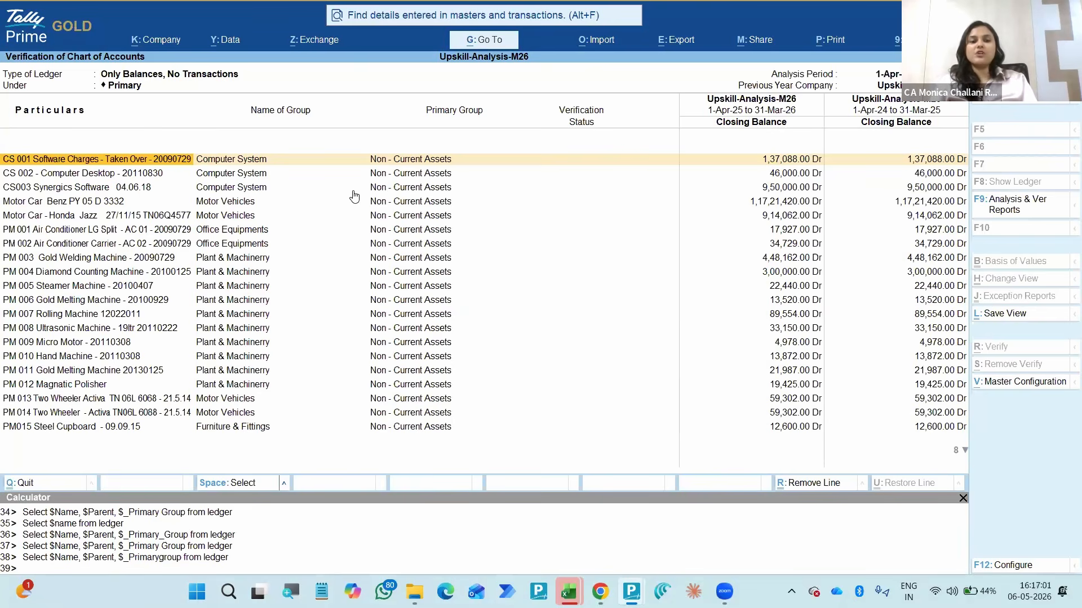
key("Down")
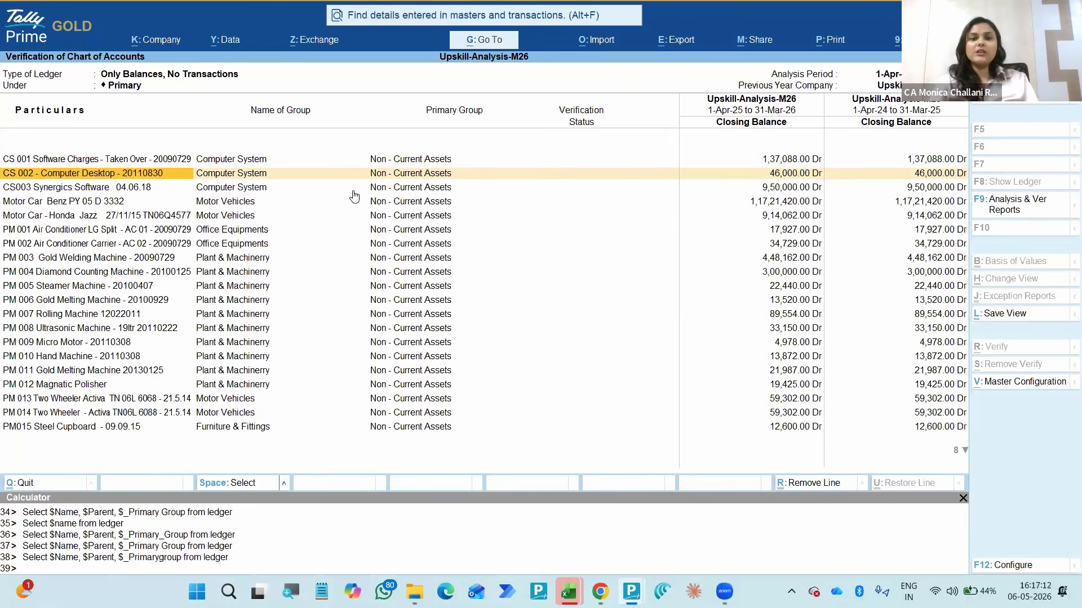
key("Down")
key("Escape")
- Open the Regrouped exception and go through its payable ledgers
key("Down")
key("Return")
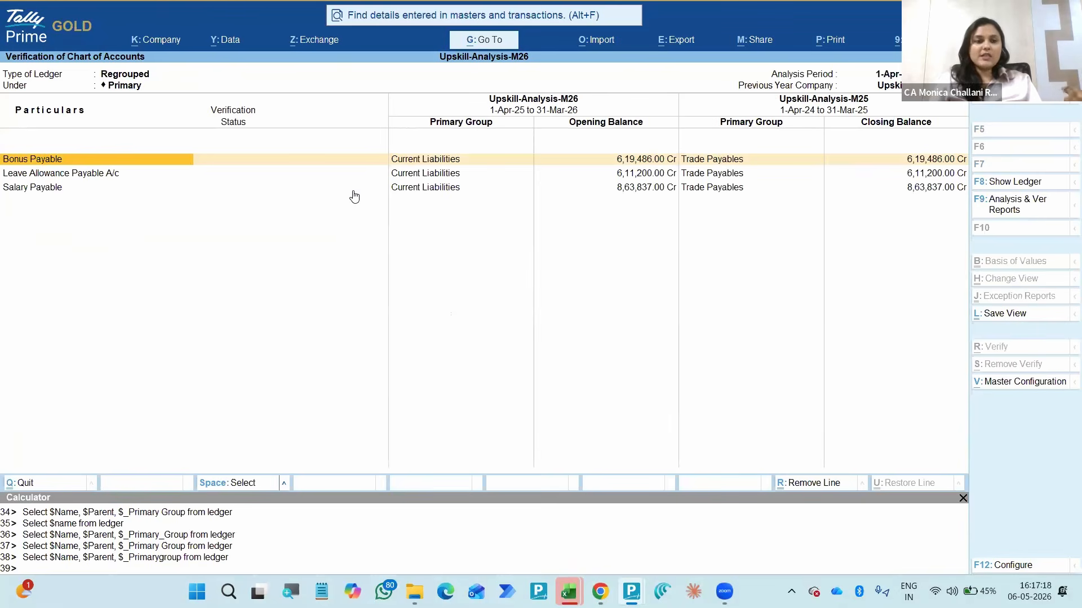
key("Down")
key("Down")
key("Up")
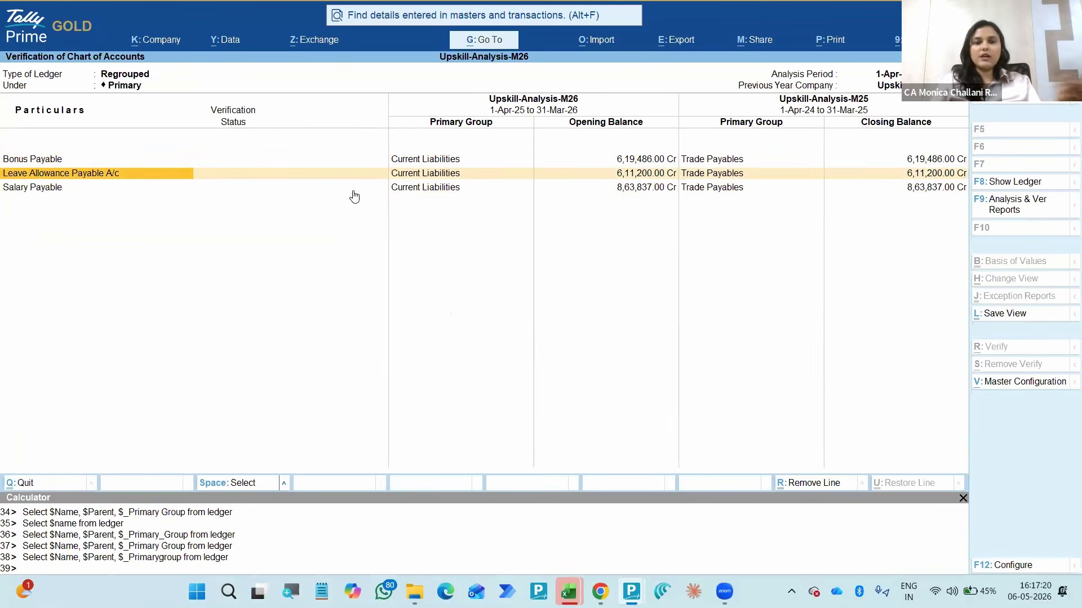
- Compare current and previous-year primary groups of Bonus Payable and Leave Allowance Payable A/c, and return to the All Exceptions summary
key("Right")
key("Right")
key("Left")
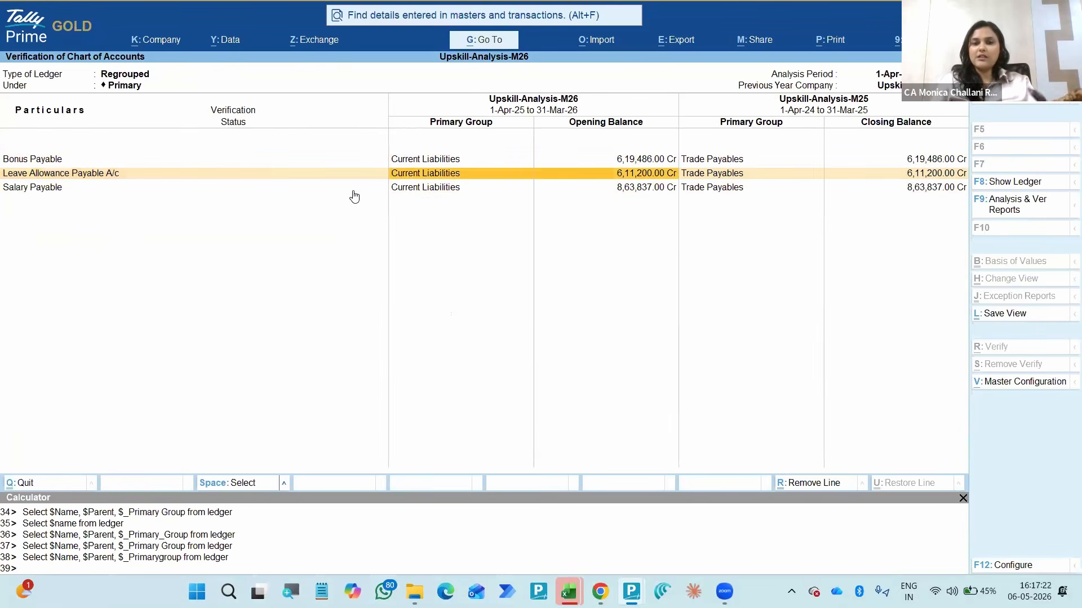
key("Up")
key("Right")
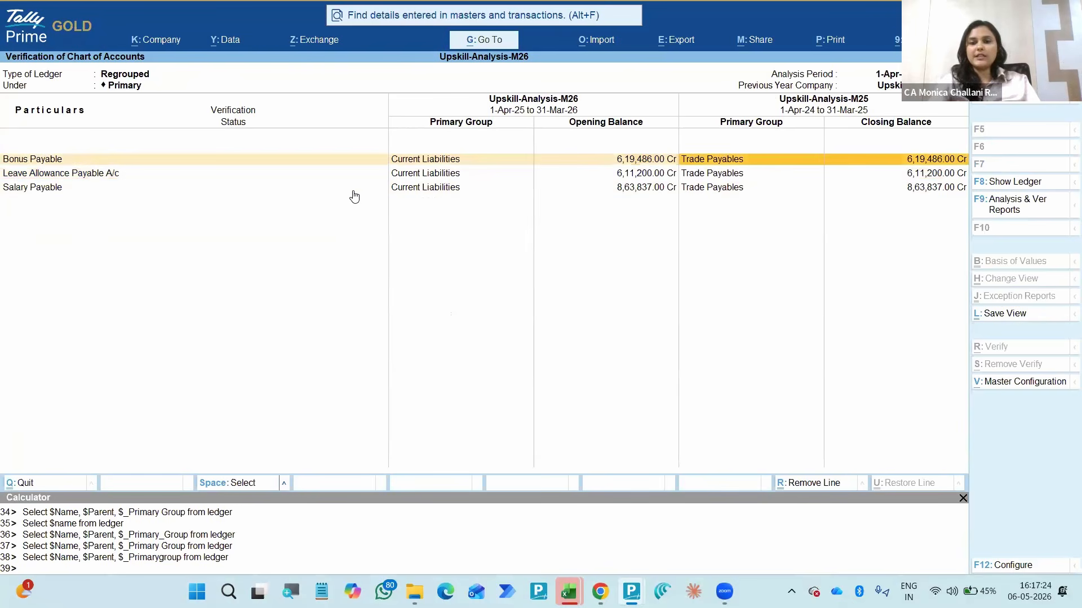
key("Down")
key("Left")
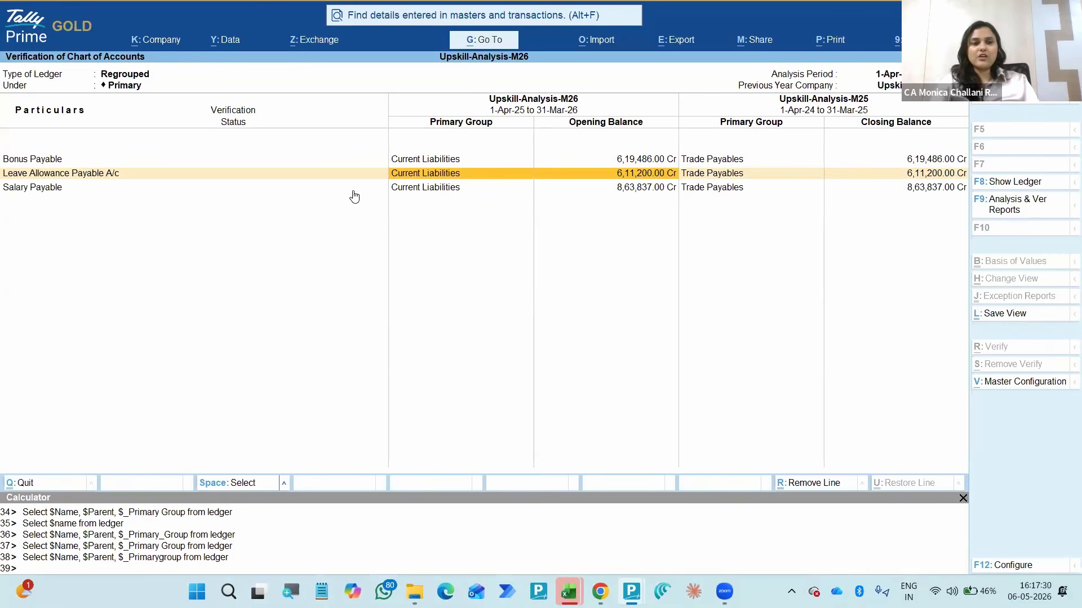
key("Escape")
key("Down")
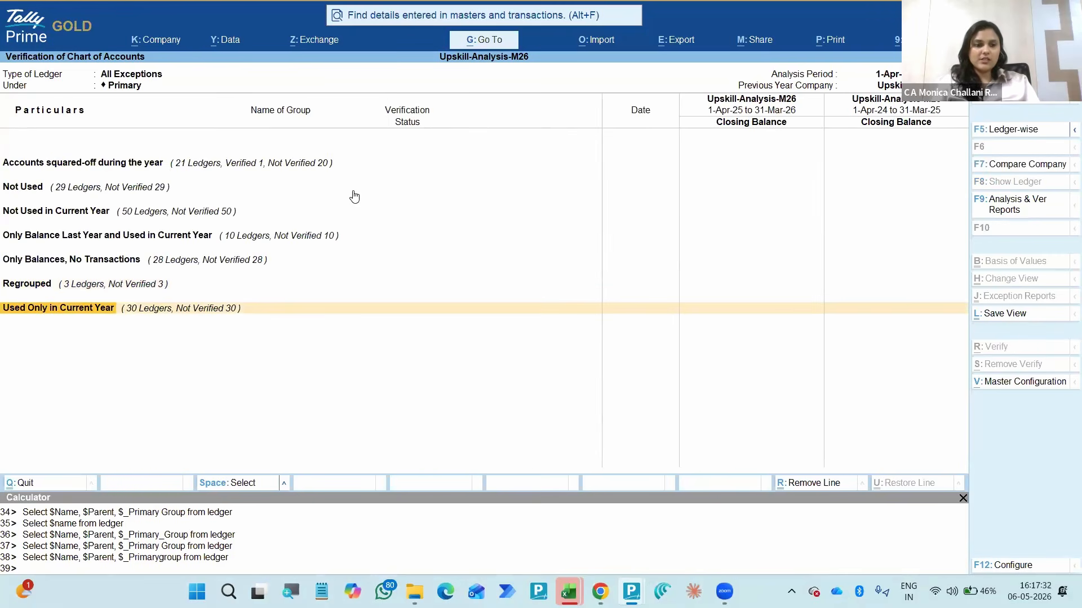
- Review the ledgers used only in the current year and return to the Data Analysis list
key("Return")
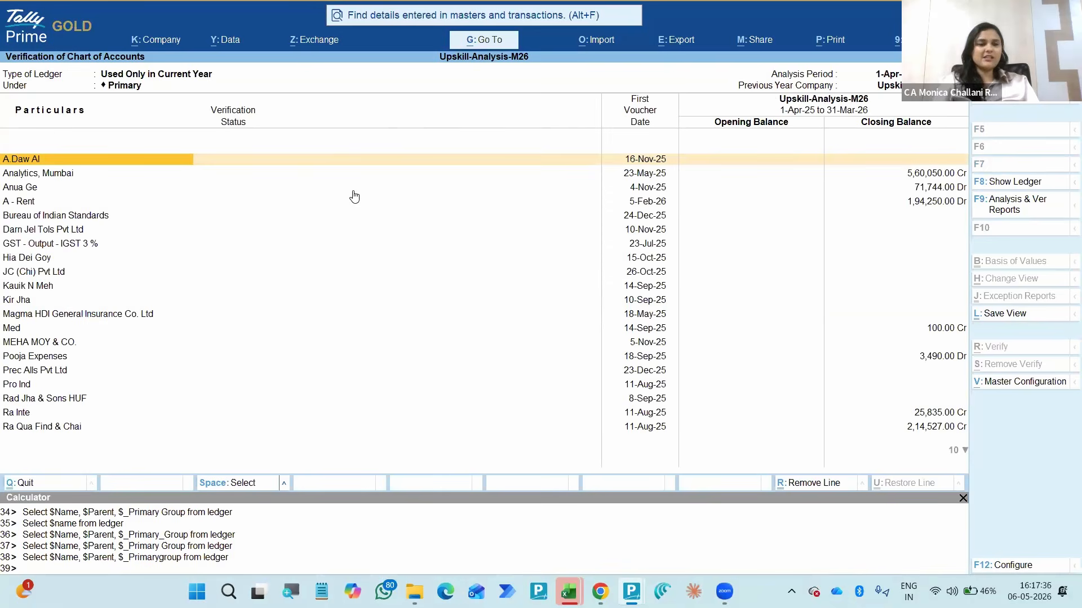
key("Escape")
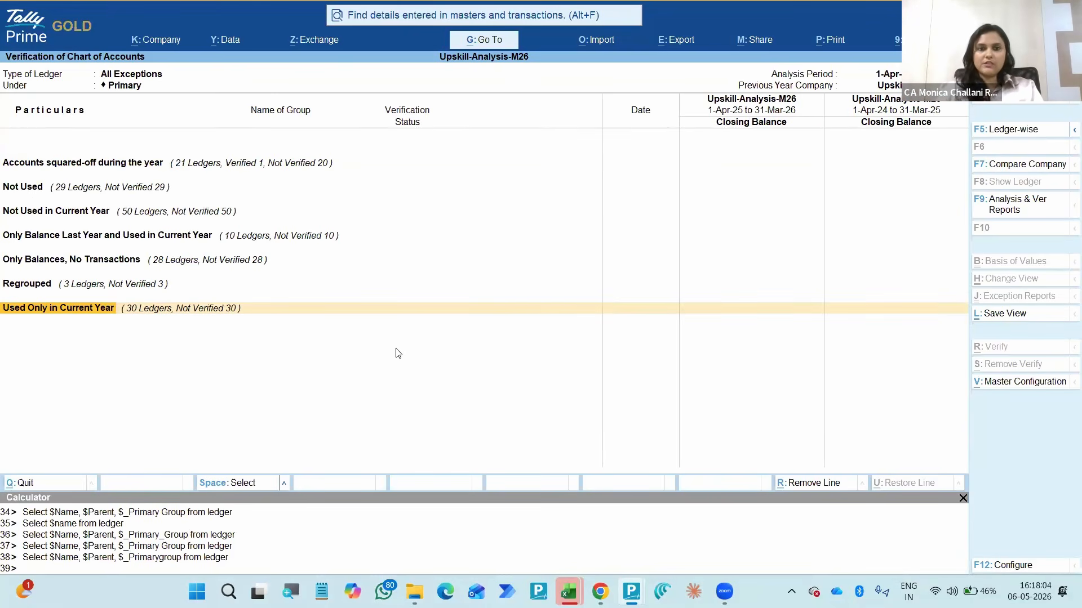
key("Escape")
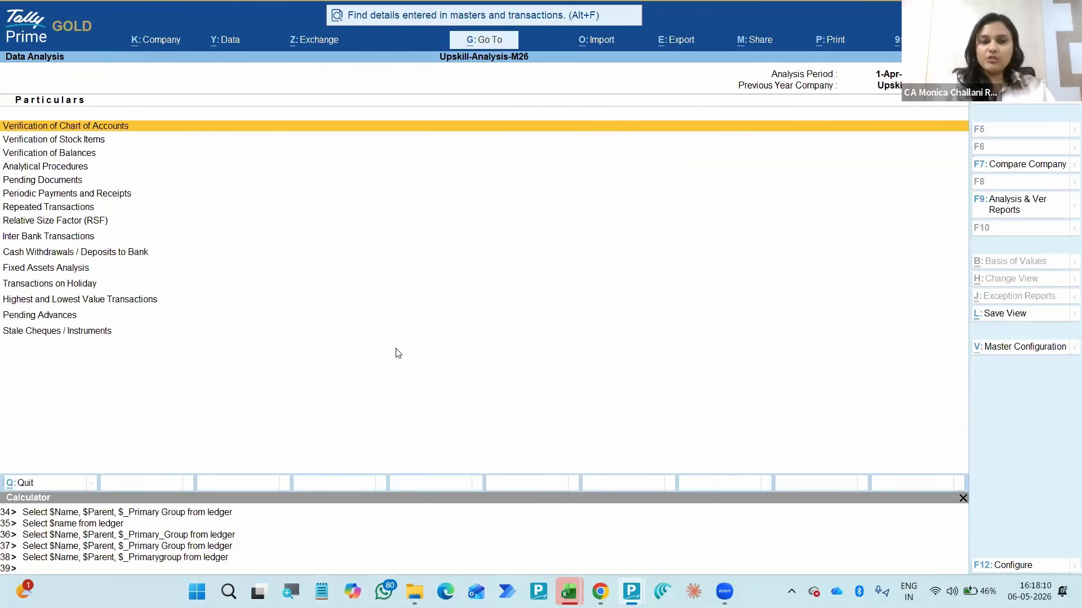
- Open Verification of Stock Items and request its Daily Negative Stock report, letting the program continue loading
key("Down")
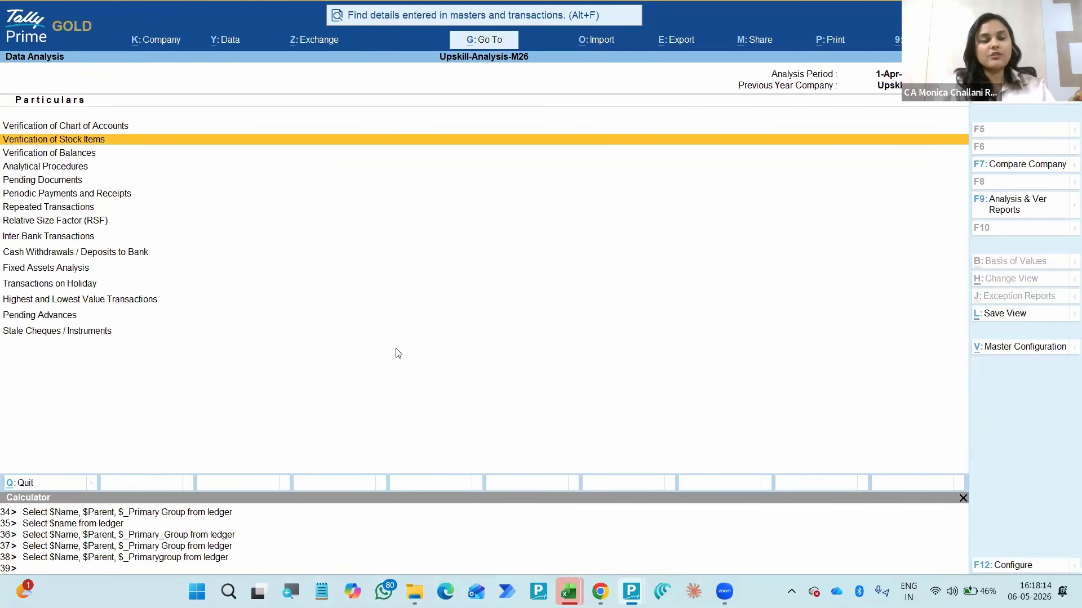
key("Return")
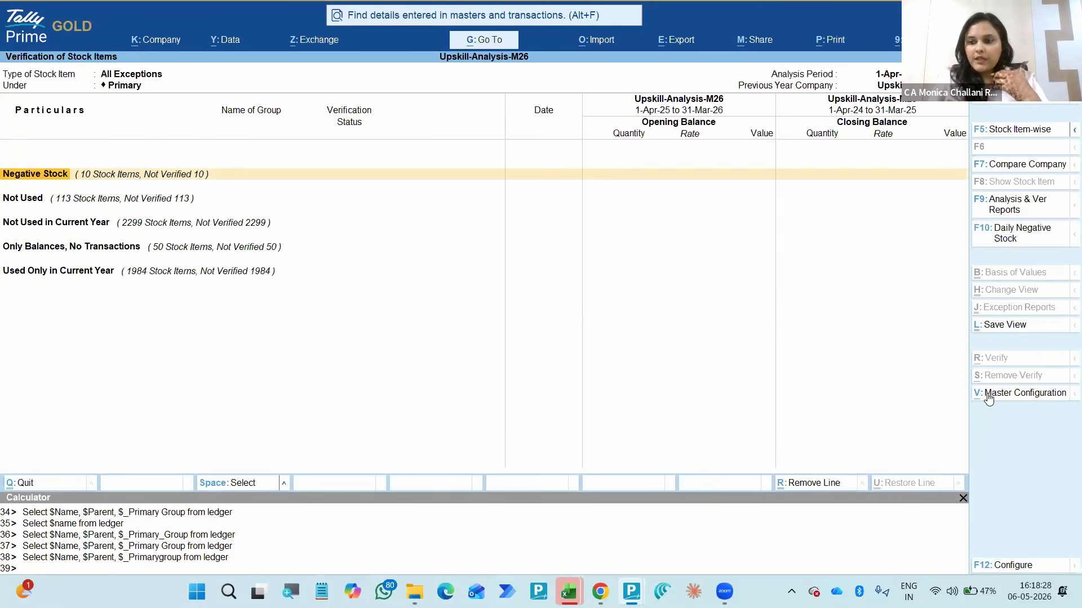
left_click(1004, 230)
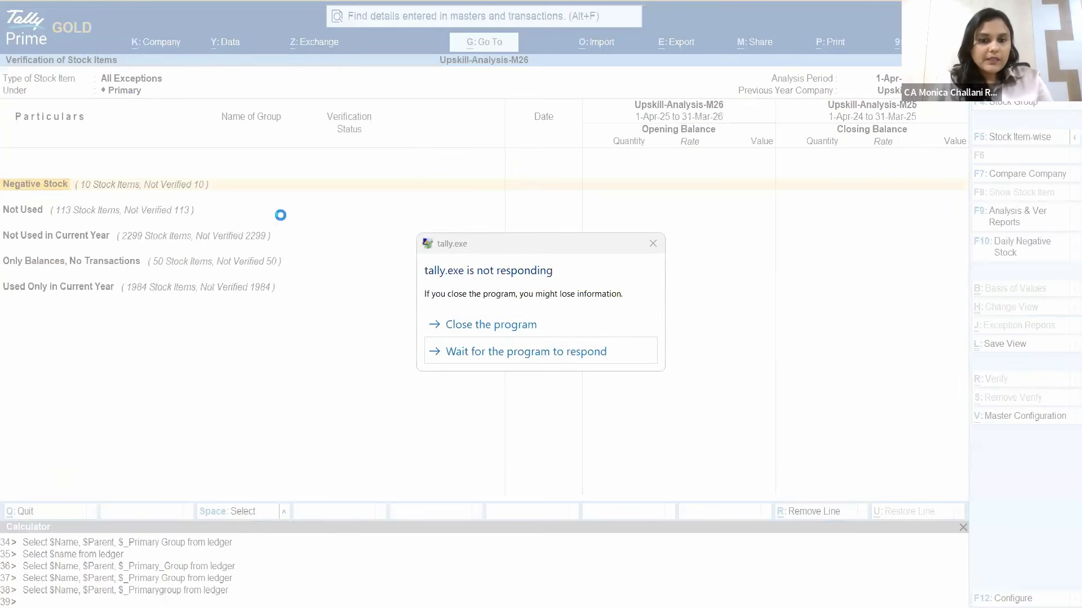
left_click(477, 350)
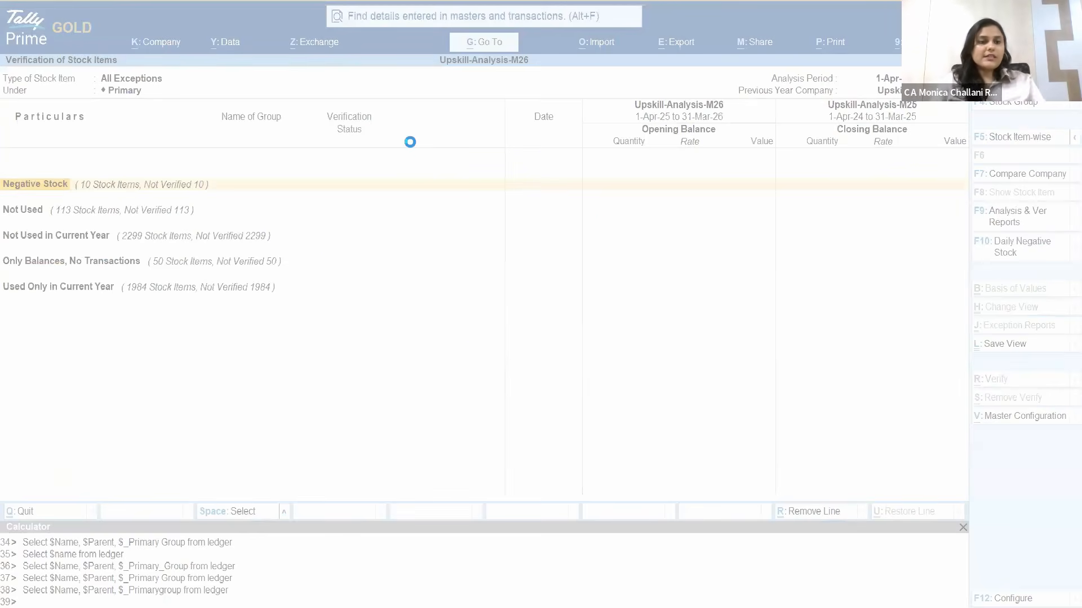
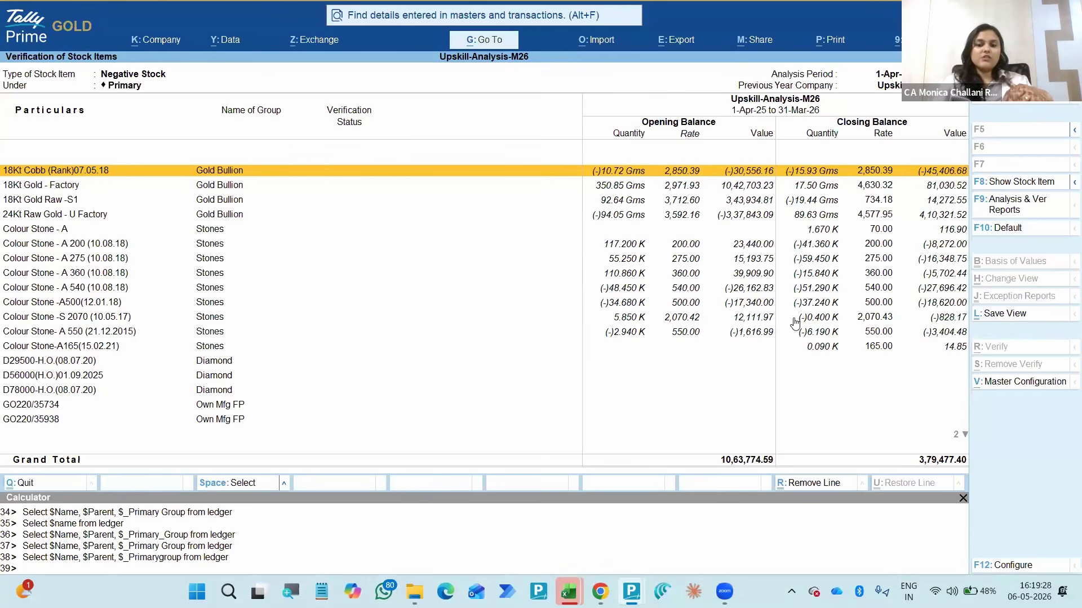
- Examine opening and closing quantities of the colour stone items under the Negative Stock exception, and return to the All Exceptions summary
left_click(528, 333)
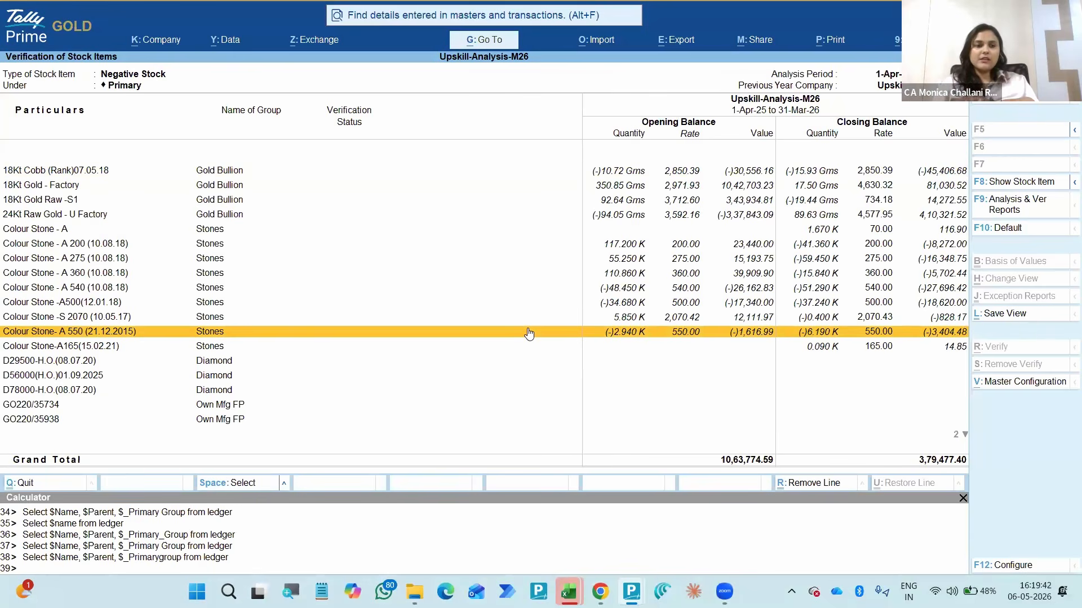
key("Up")
key("Up")
key("Up")
key("Up")
key("Up")
key("Up")
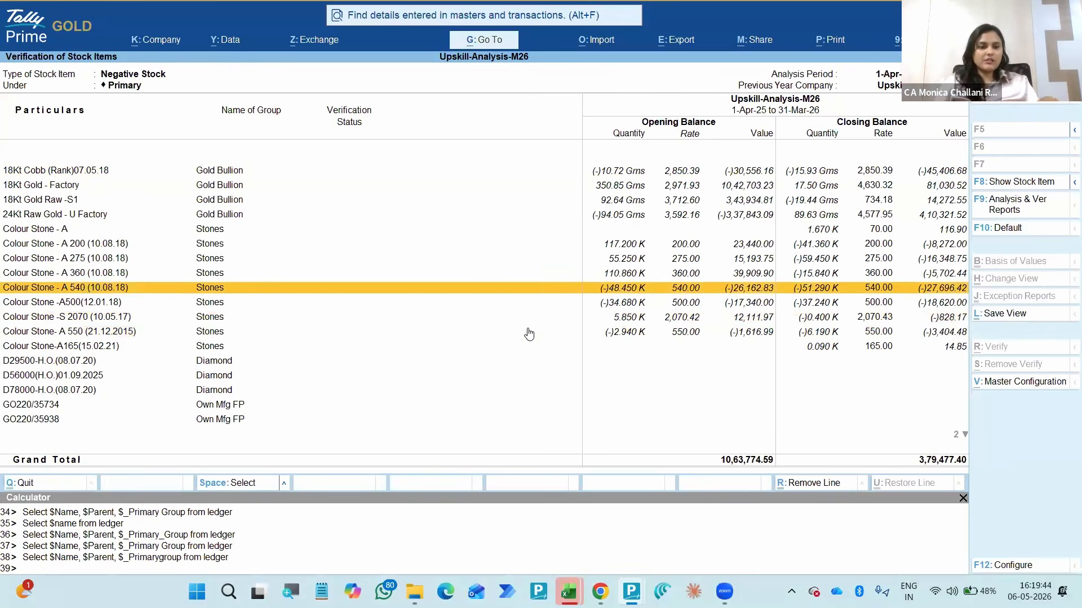
key("space")
key("space")
key("Down")
key("space")
key("Down")
key("space")
key("Up")
key("Up")
key("Up")
key("space")
key("Down")
key("space")
key("Down")
key("space")
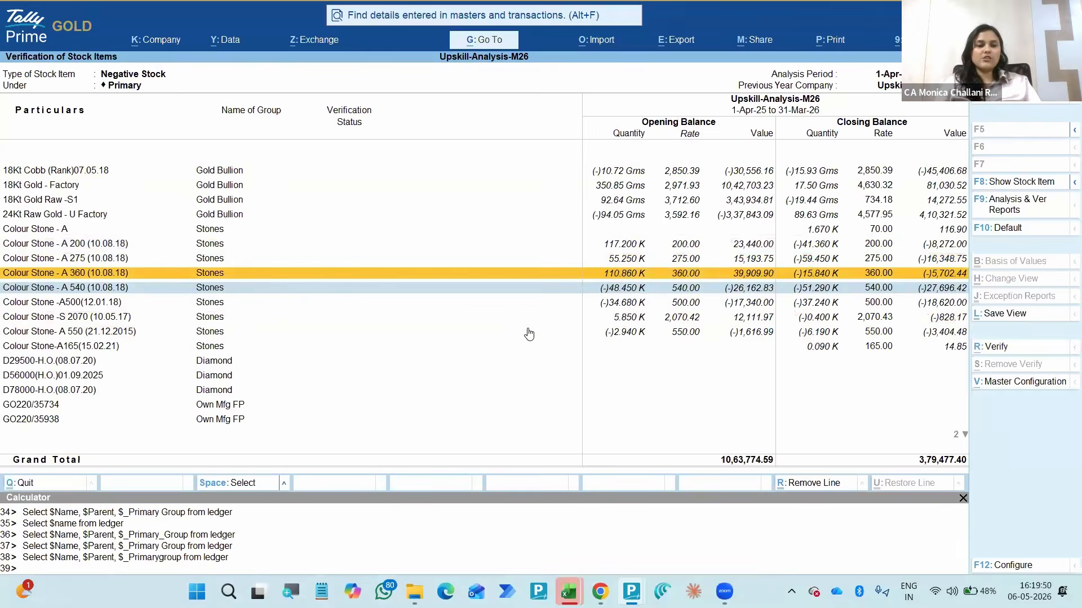
key("Down")
key("space")
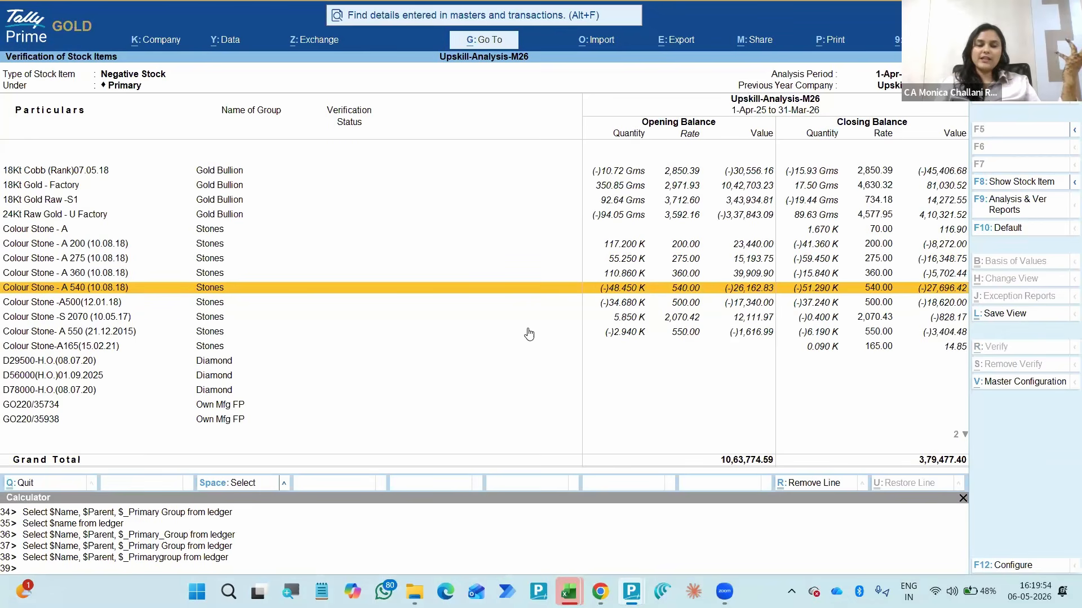
key("Up")
key("Up")
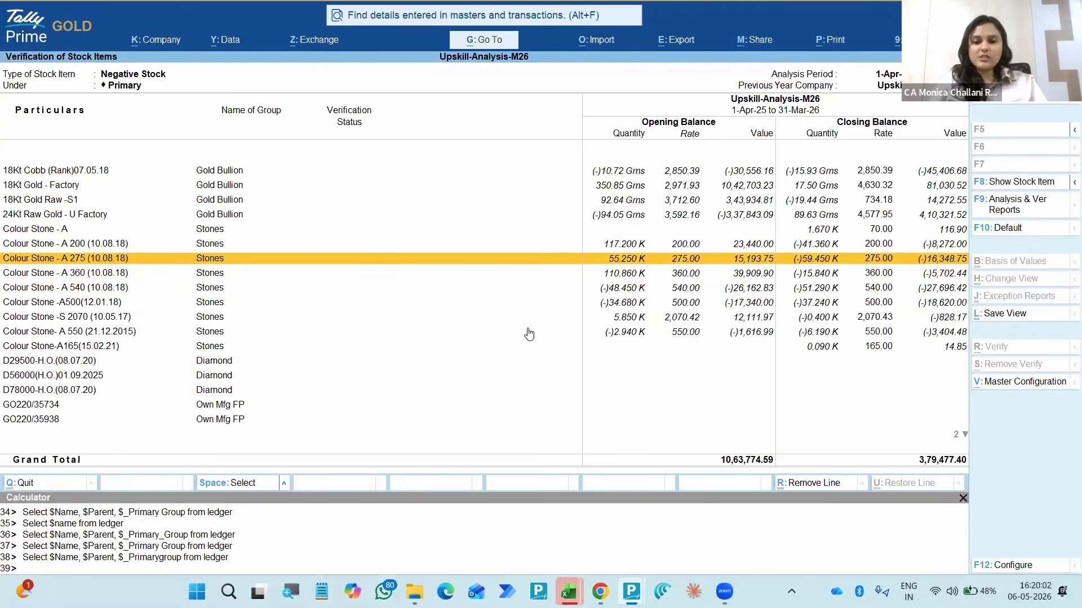
left_click(332, 278)
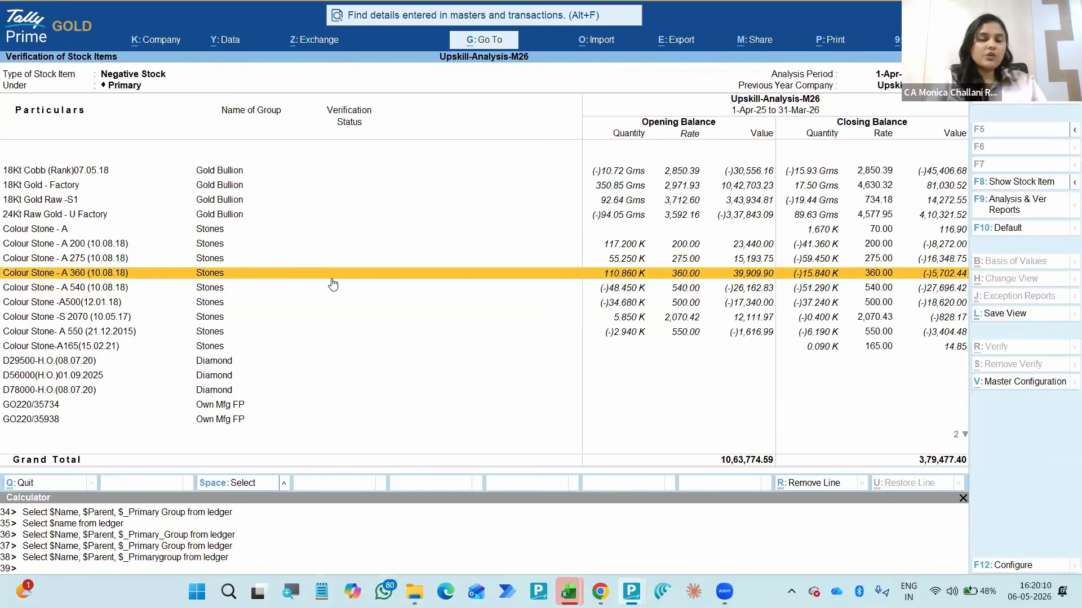
key("Escape")
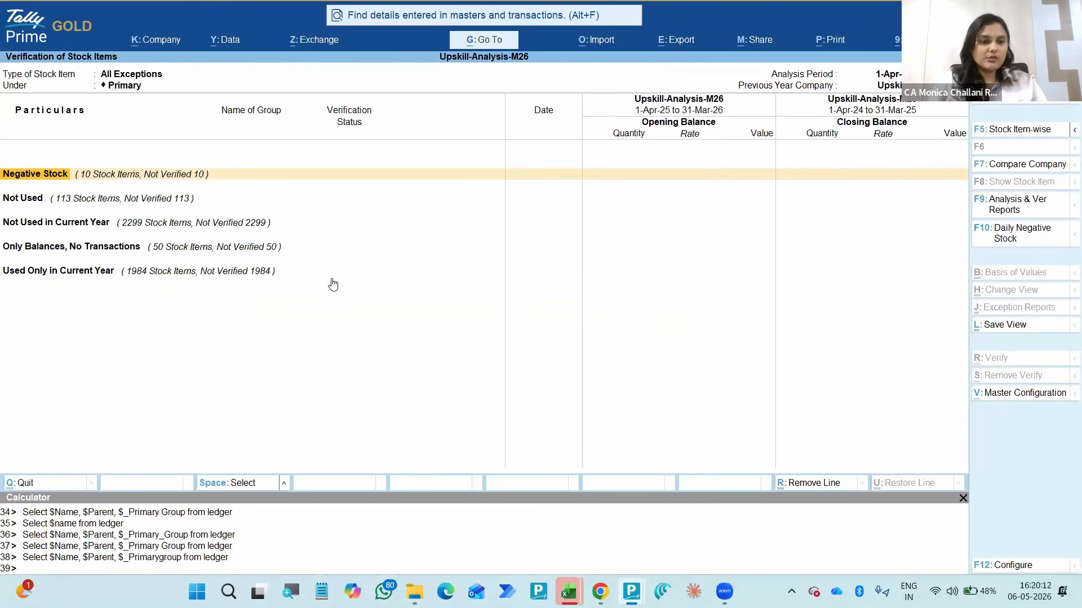
- Look over the stock item exception categories down to Only Balances, No Transactions, and return to the Data Analysis list
key("Down")
key("Down")
key("Down")
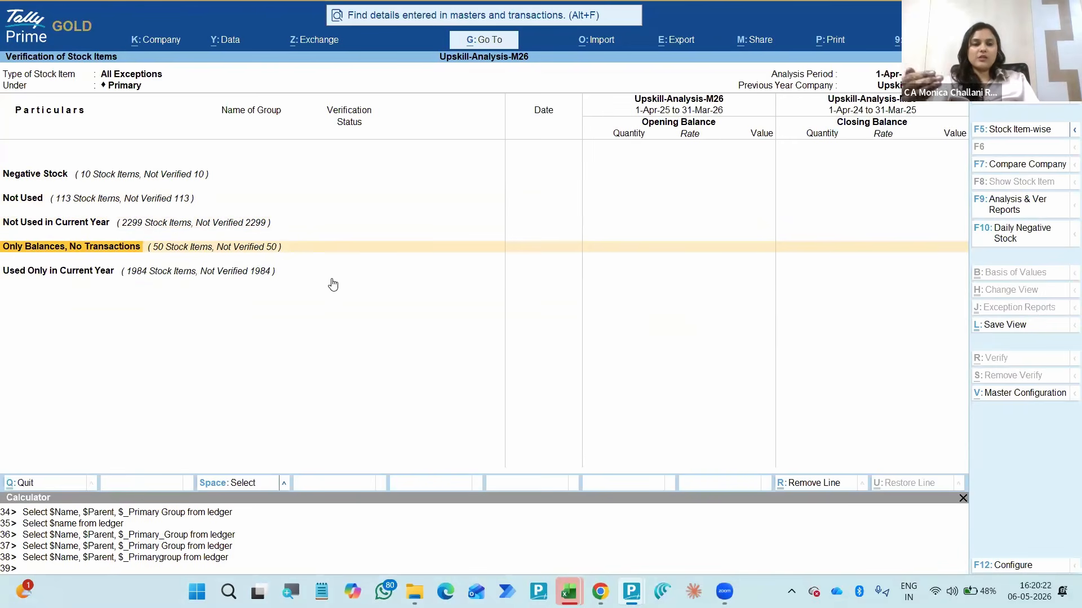
key("Escape")
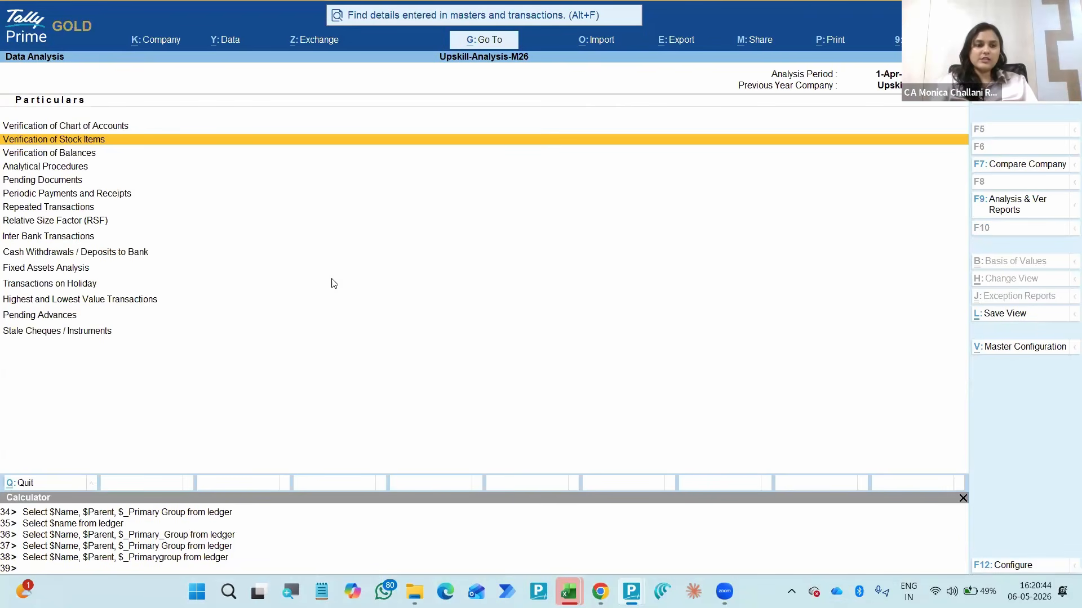
left_click(63, 193)
key("Up")
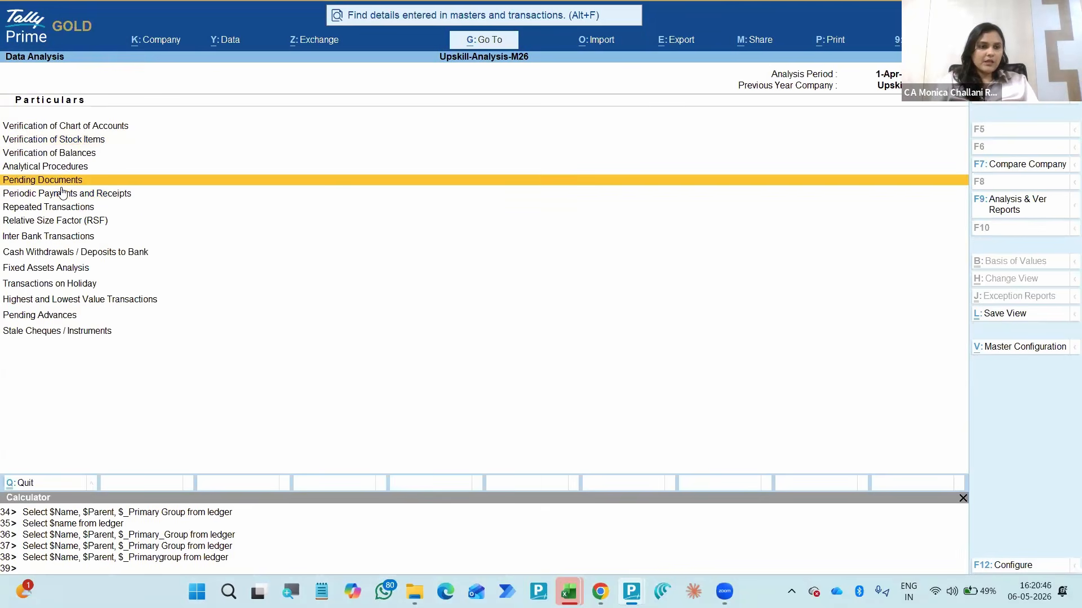
key("Up")
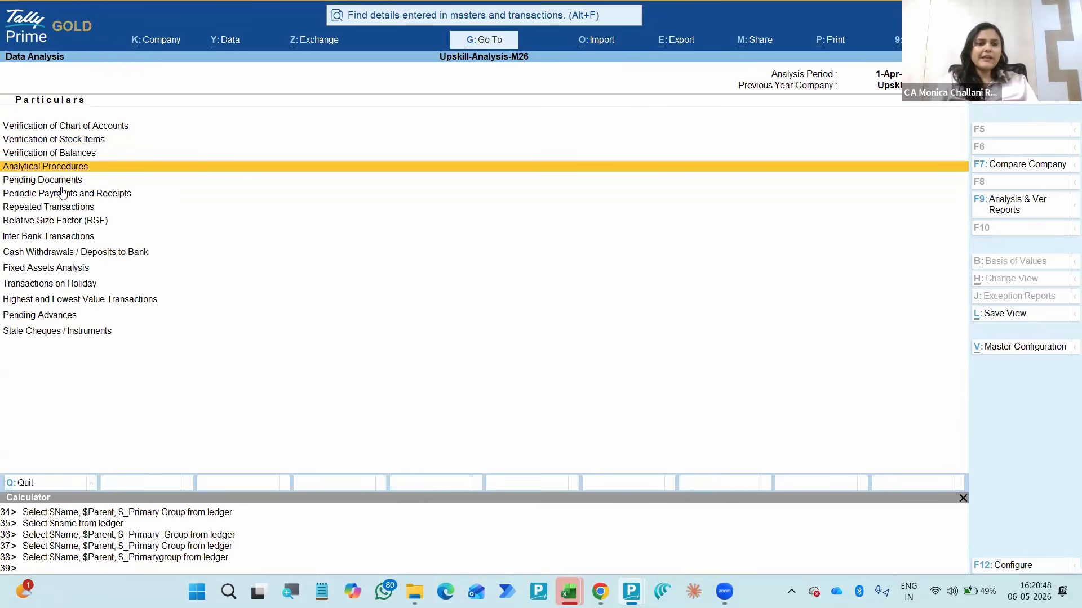
key("Down")
key("Up")
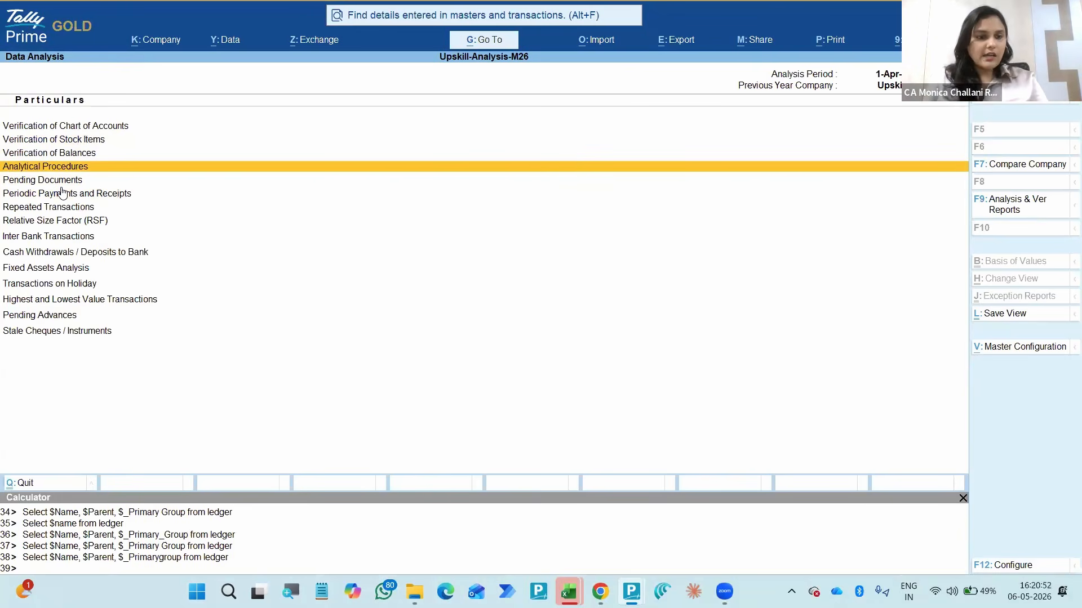
key("Down")
key("Down")
key("Down")
key("Down")
key("Up")
key("Up")
key("Up")
- Open the Transactions on Holiday report from the Data Analysis list
key("Up")
key("Up")
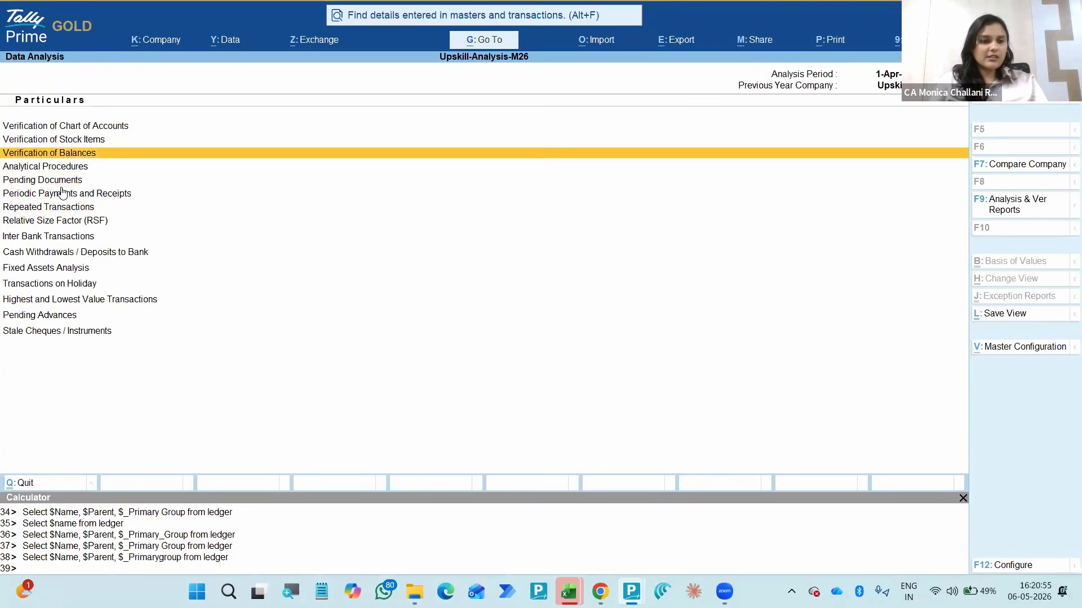
key("Down")
key("Down")
key("Down")
key("Down")
key("Down")
key("Down")
key("Down")
key("Down")
key("Down")
key("Down")
key("Up")
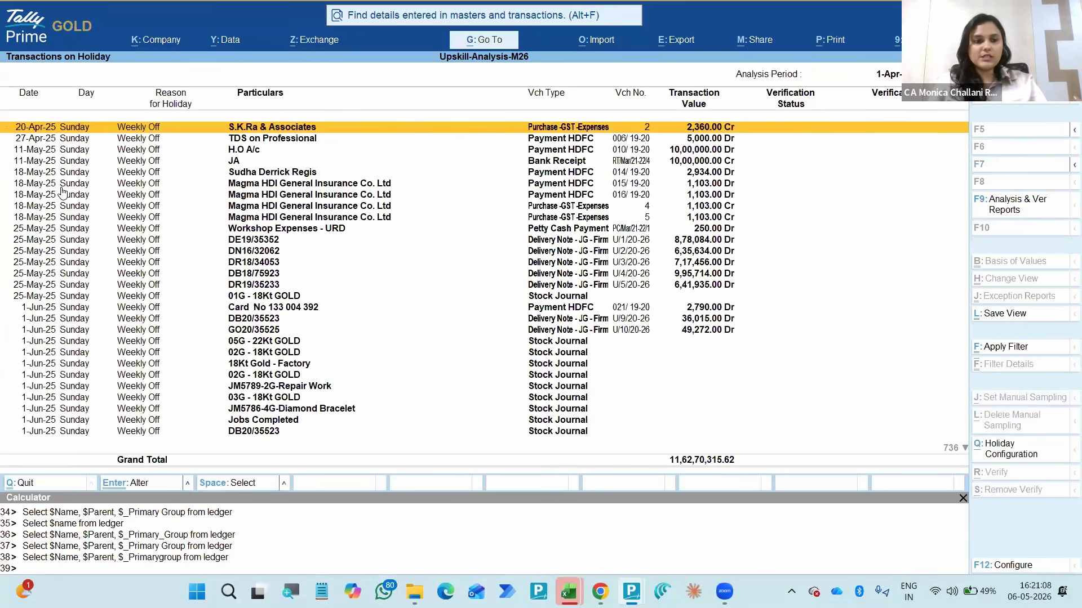
- Go through the weekly-off transactions recorded on Sundays up to July, and return to the first entry
key("Down")
key("Down")
key("Down")
key("Down")
key("Down")
key("Down")
key("Down")
key("Down")
key("Down")
key("Down")
key("Down")
key("Down")
key("Down")
key("Down")
key("Down")
key("Down")
key("Down")
key("Down")
key("Down")
key("Down")
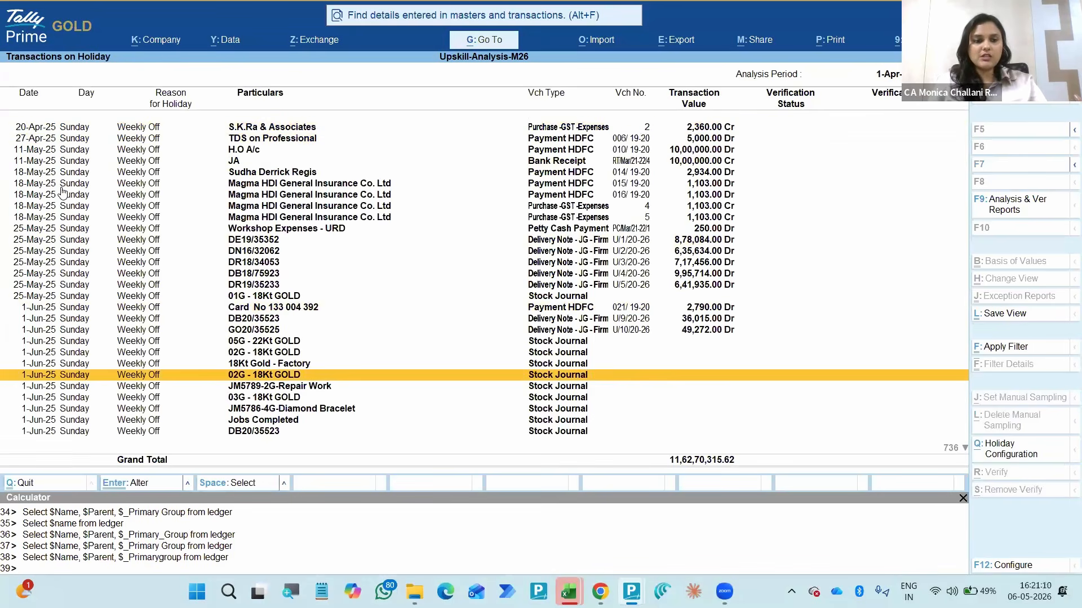
key("Down")
key("Down")
key("Down")
key("Down")
key("Down")
key("Down")
key("Down")
key("Down")
key("Down")
key("Down")
key("Down")
key("Down")
key("Down")
key("Down")
key("Down")
key("Down")
key("Down")
key("Down")
key("Down")
key("Down")
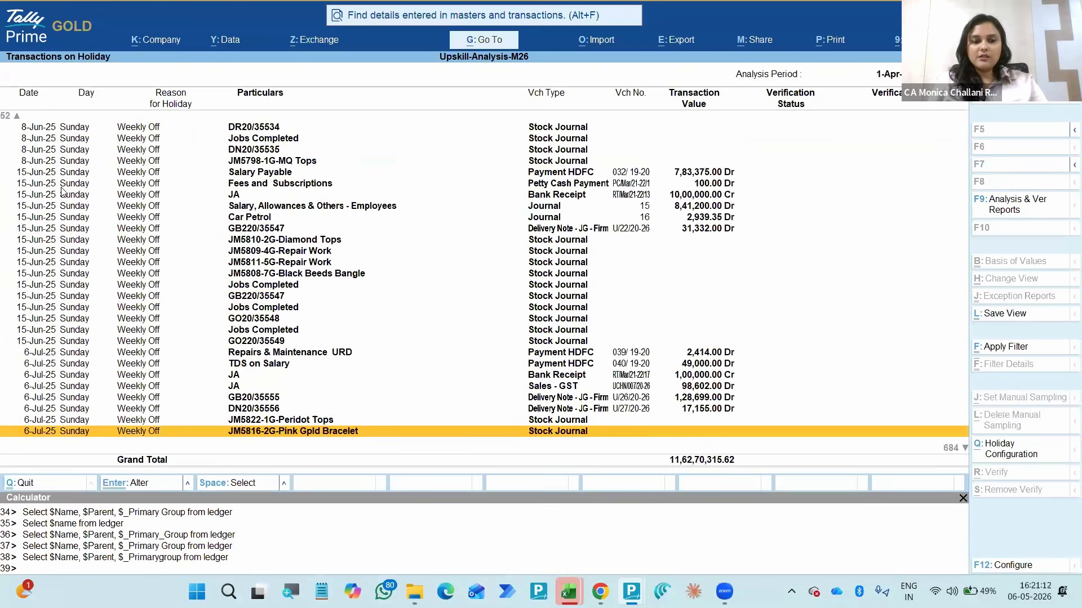
key("Down")
key("Down")
key("Down")
key("Down")
key("Down")
key("Down")
key("Down")
key("Down")
key("ctrl+Home")
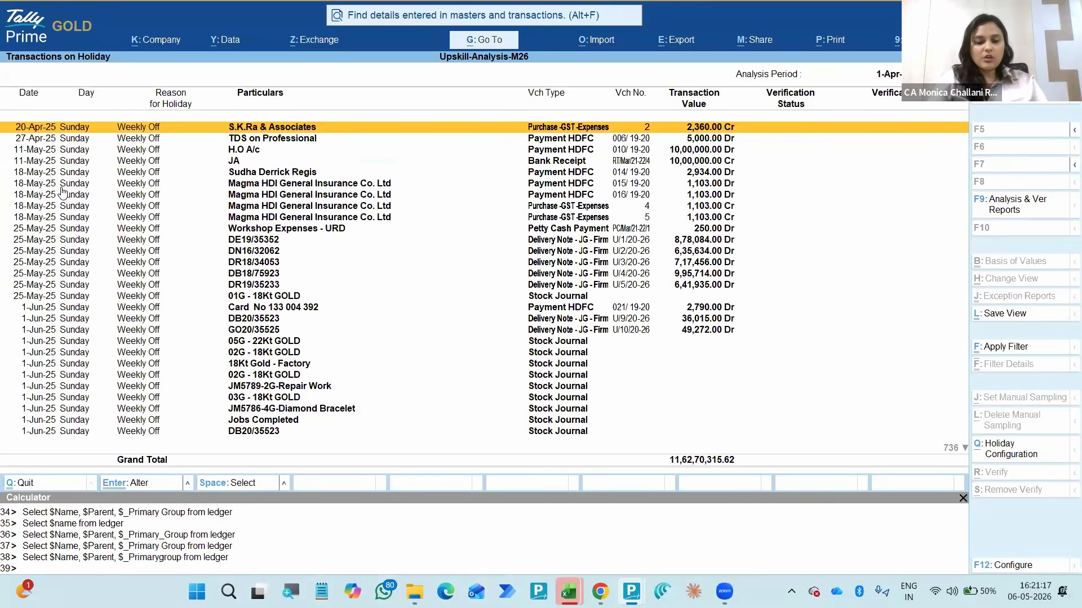
- Open the holiday configuration and set Saturday and Sunday as the weekly off days
key("alt+q")
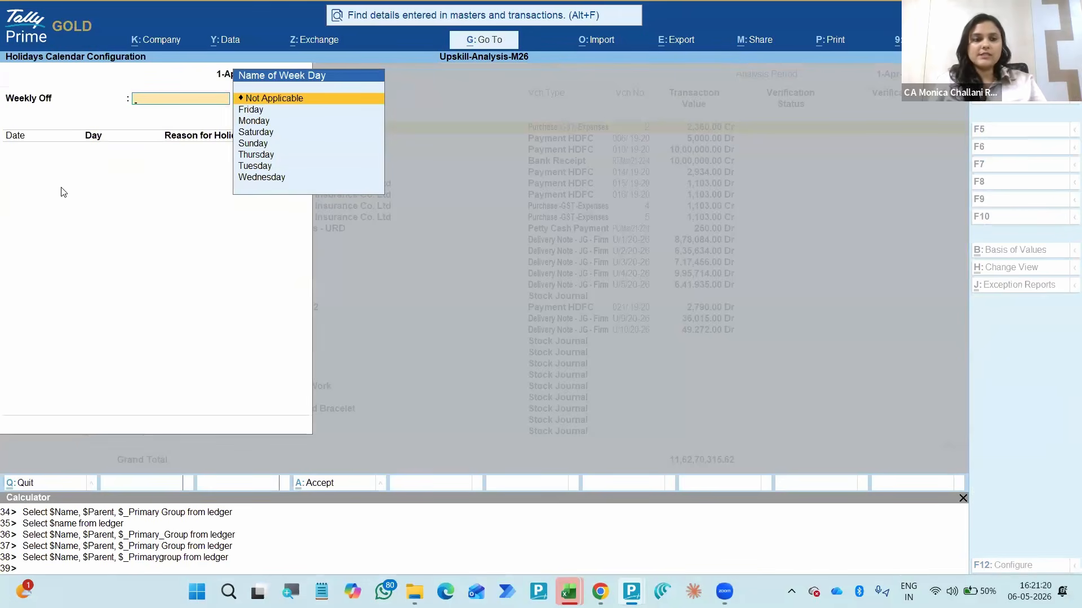
key("Down")
key("Down")
key("Down")
key("Return")
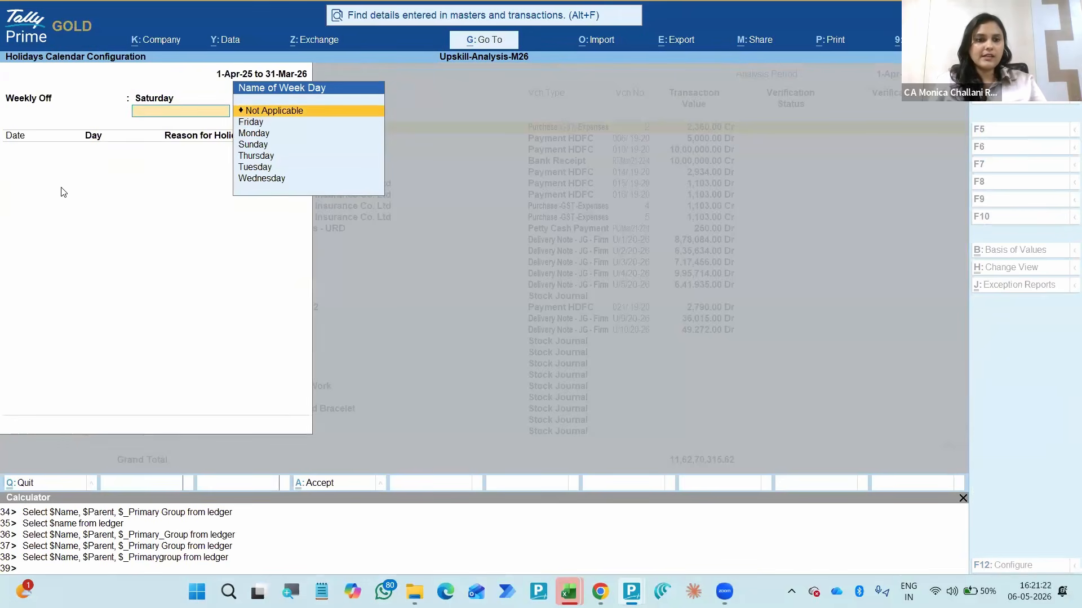
key("Down")
key("Down")
key("Down")
key("Down")
key("Up")
key("Return")
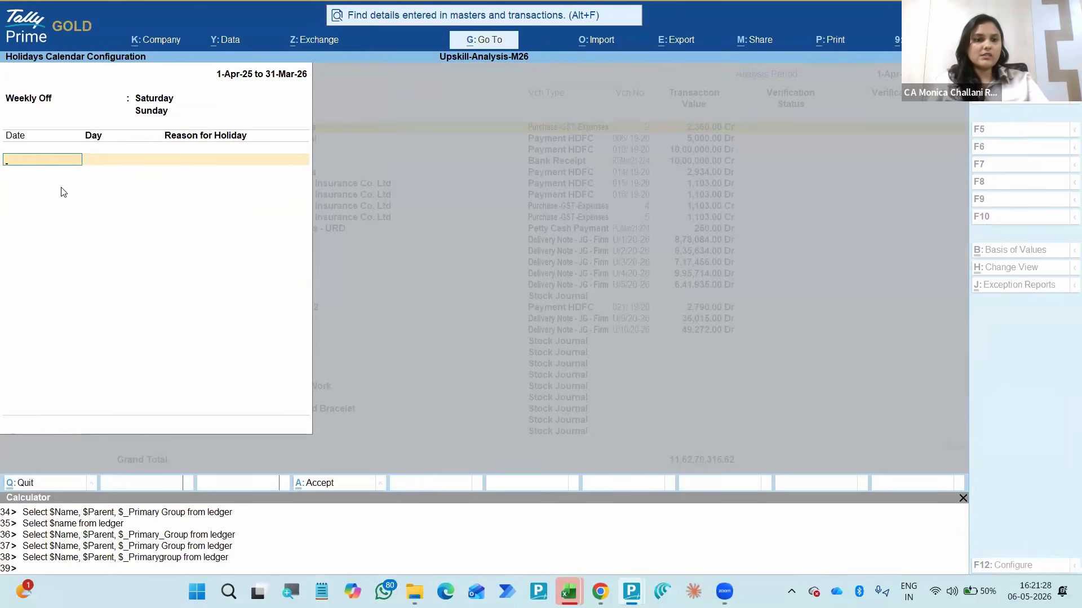
- Add 26-Jan-26 as a holiday with the reason Republic Day and accept the holiday calendar
type("26-1")
key("Return")
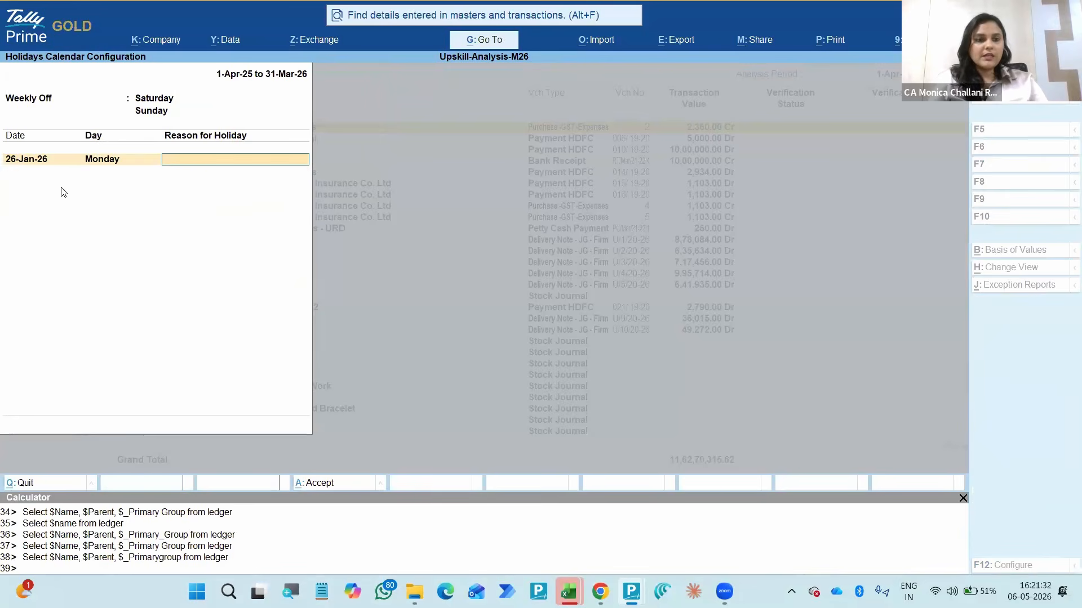
type("Republic")
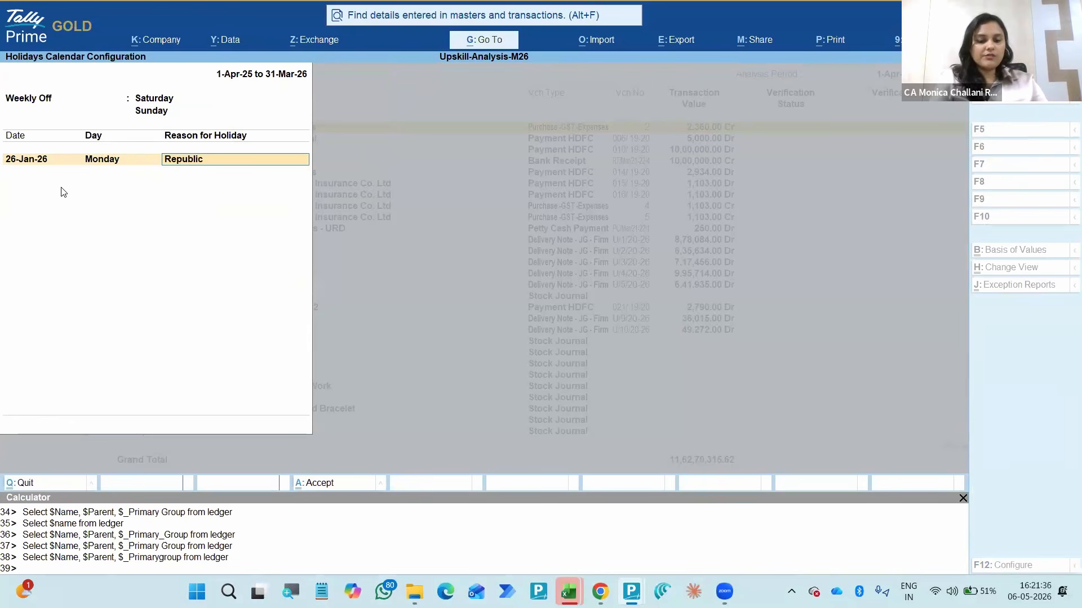
type(" Day")
key("Return")
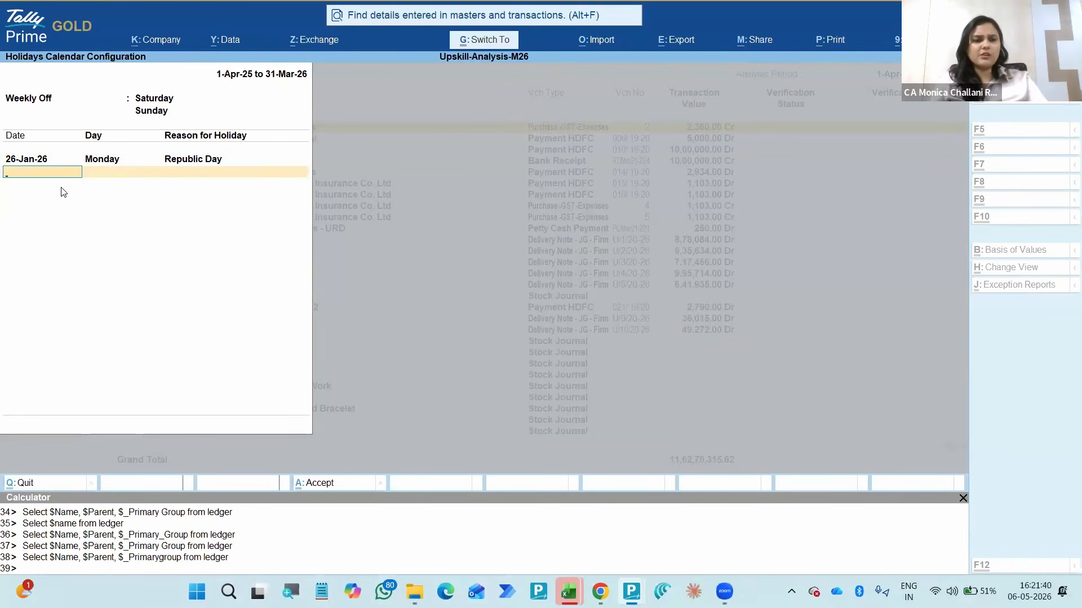
key("ctrl+a")
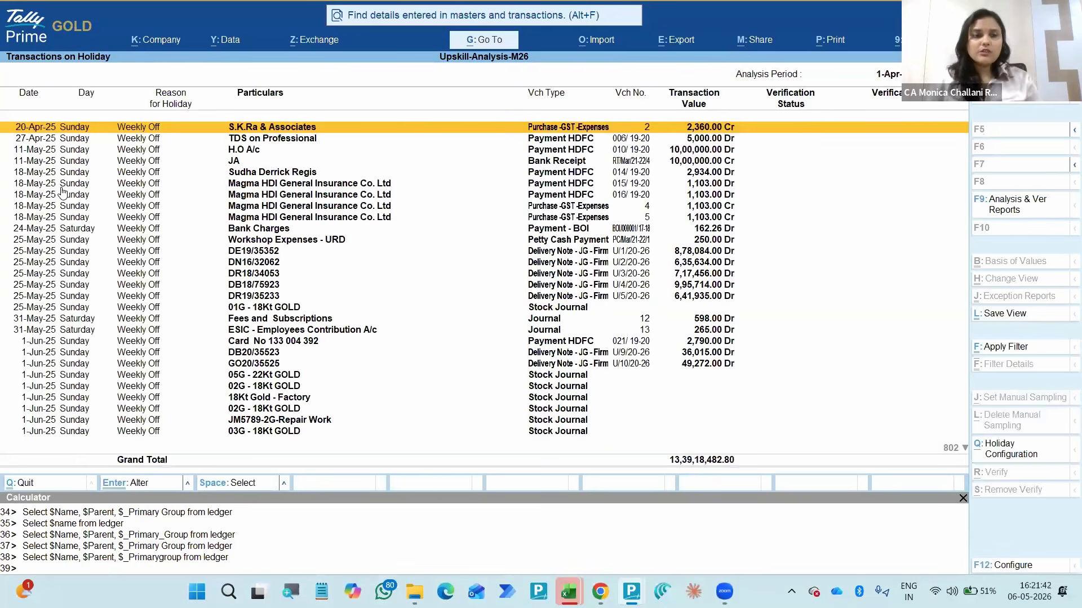
- Review the updated holiday transactions, including the Saturday entries, through to the last March 2026 vouchers
key("Down")
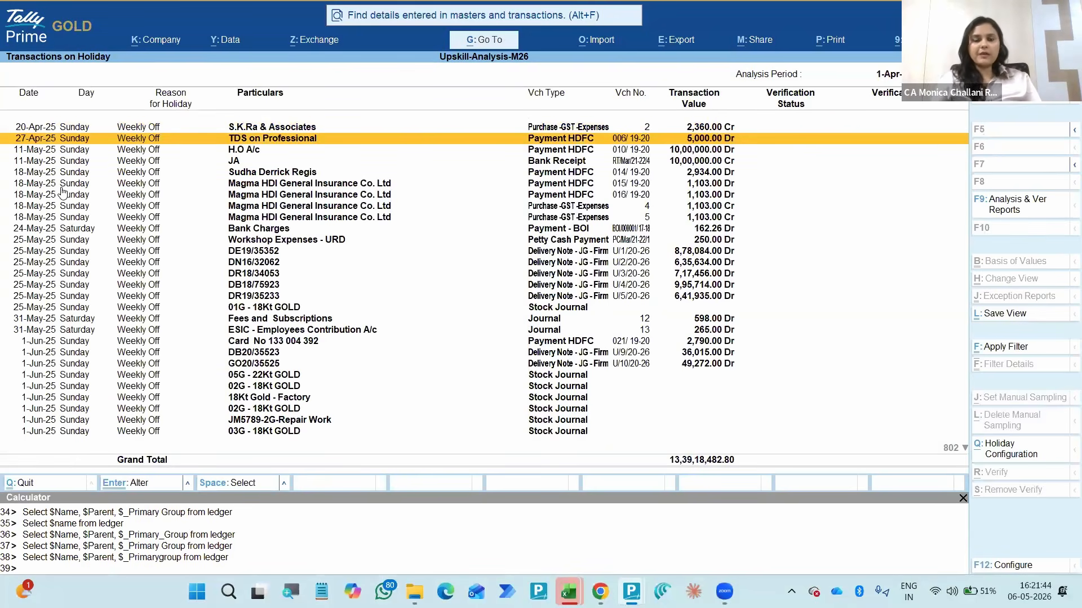
key("Down")
key("Down")
key("Down")
key("Down")
key("Down")
key("Down")
key("Down")
key("Down")
key("Down")
key("Down")
key("Down")
key("Down")
key("Down")
key("Down")
key("Down")
key("Down")
key("Down")
key("Down")
key("Down")
key("Down")
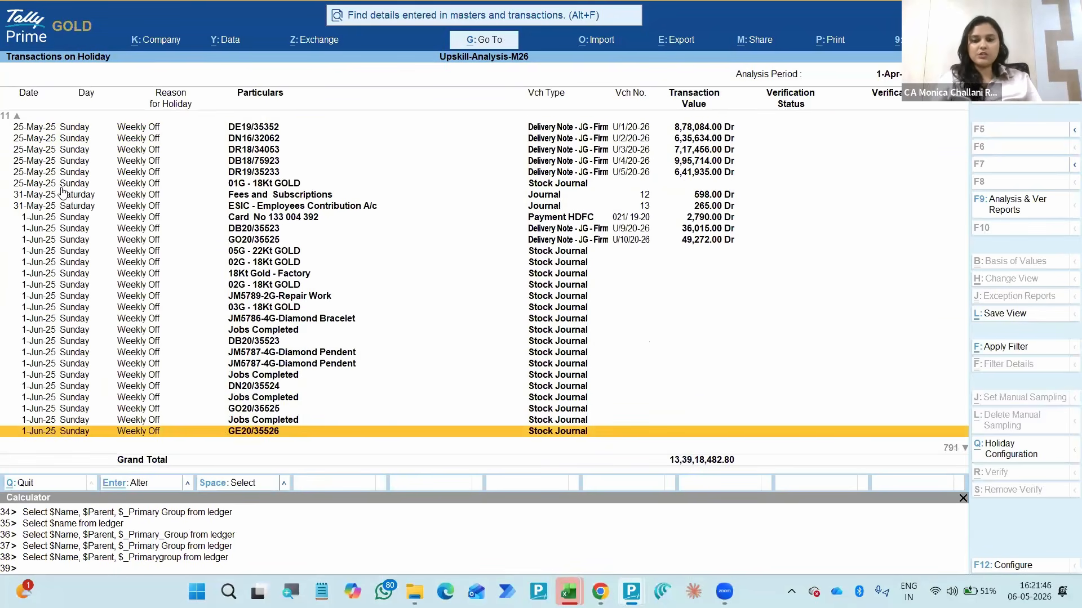
key("End")
key("Up")
key("Up")
key("Up")
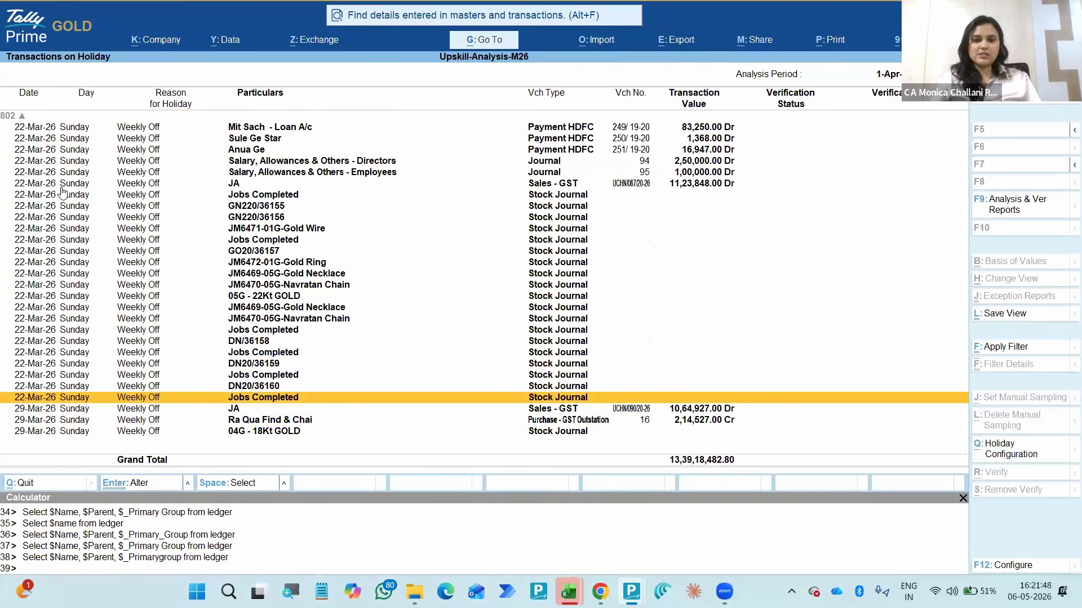
- Select the 22-Mar-26 stock journals from Jobs Completed to JM6472-01G-Gold Ring, and return to the Data Analysis list
left_click(62, 194)
key("space")
key("space")
key("space")
key("space")
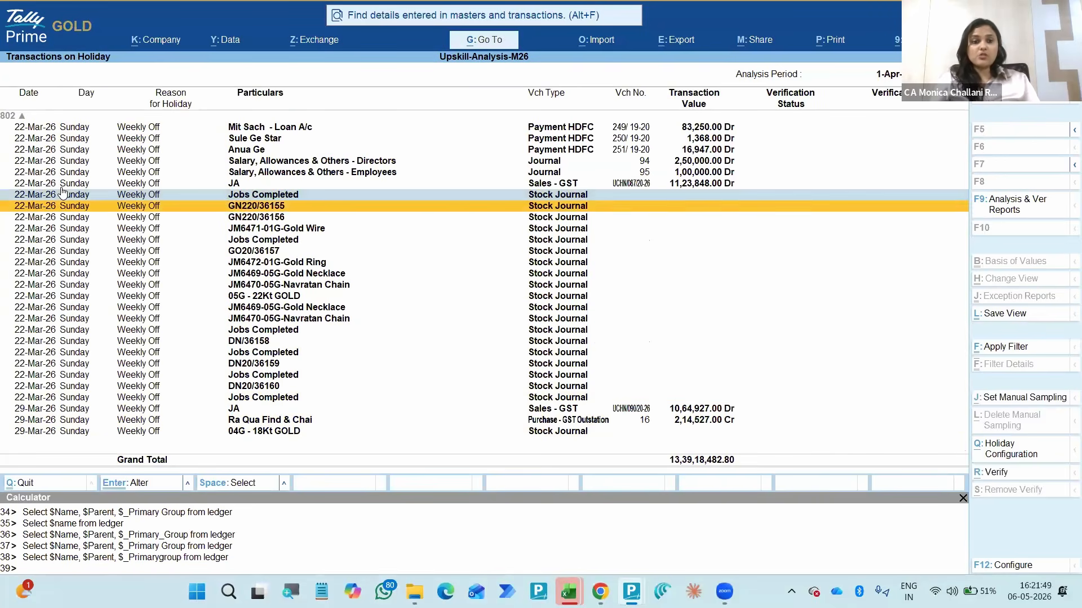
key("space")
key("space")
key("space")
key("Up")
key("Up")
key("Up")
key("Up")
key("Up")
key("Up")
key("Up")
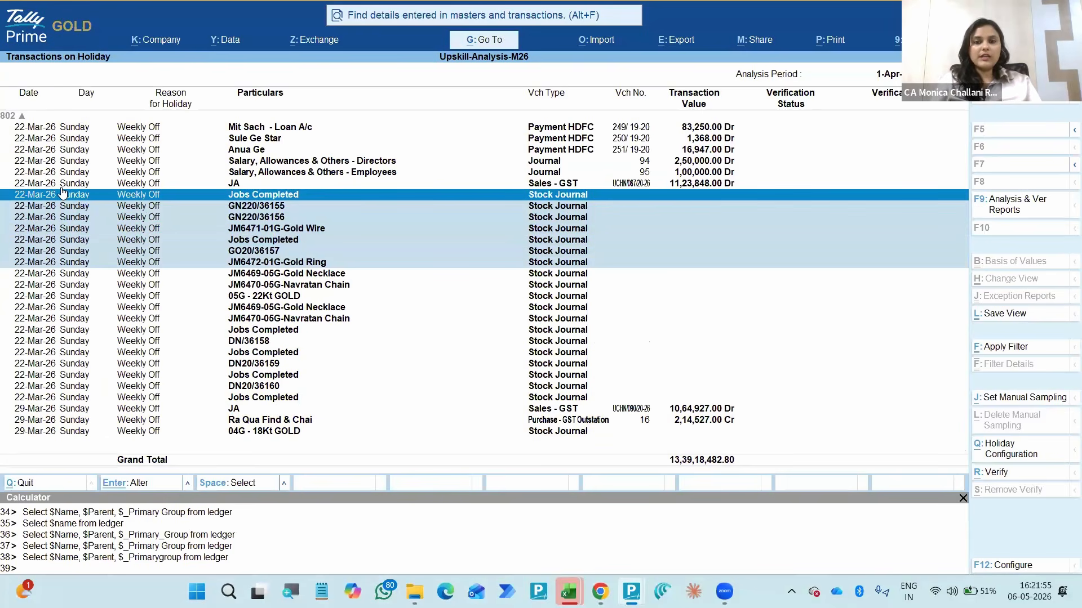
key("Escape")
key("Escape")
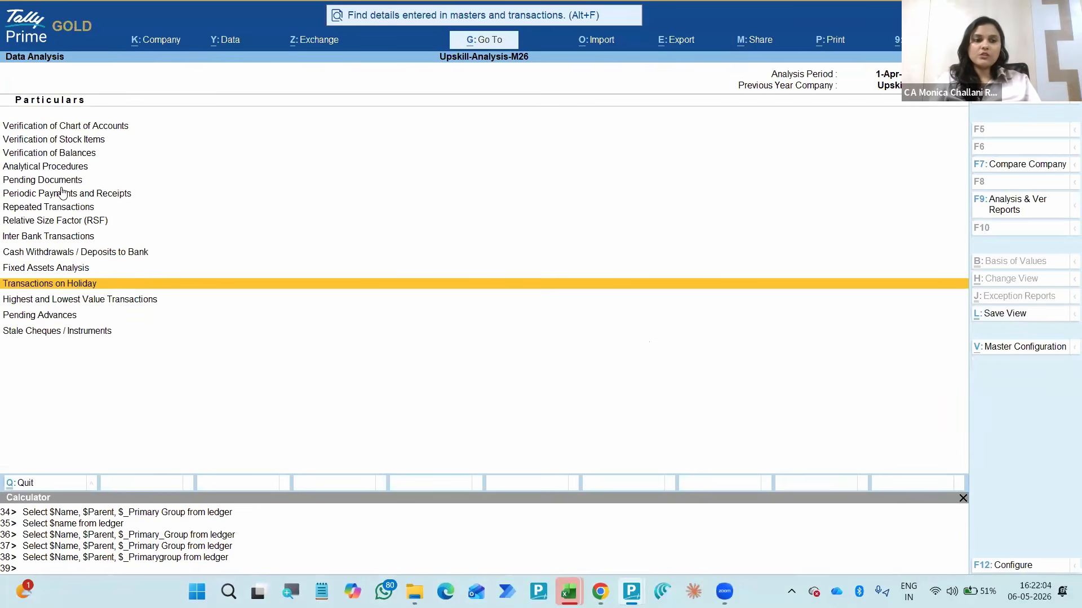
- Open the Relative Size Factor (RSF) report from the Data Analysis list
key("Up")
key("Up")
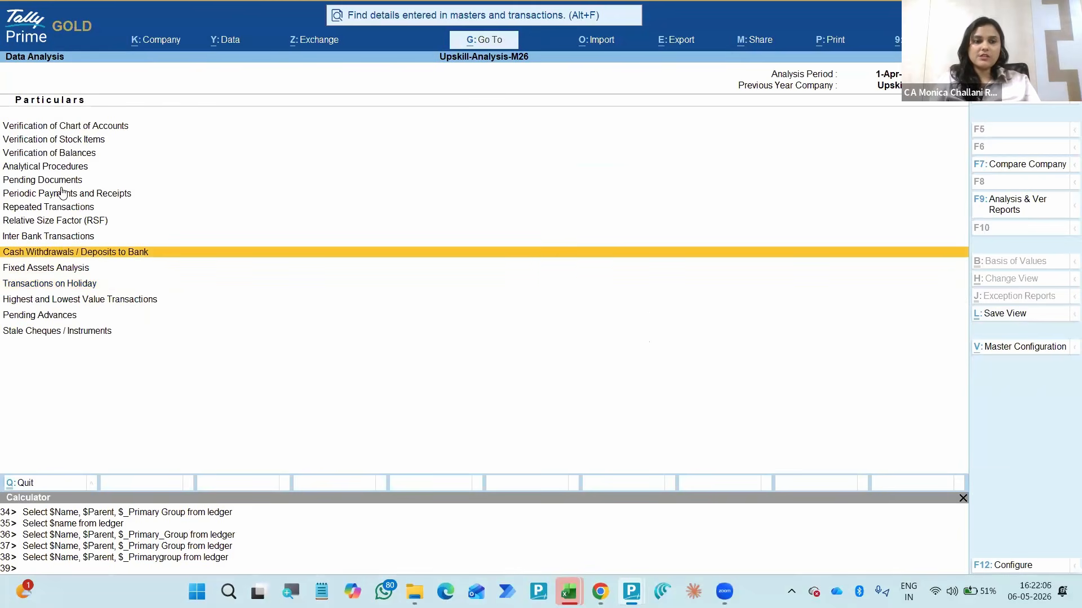
key("Up")
key("Up")
key("Up")
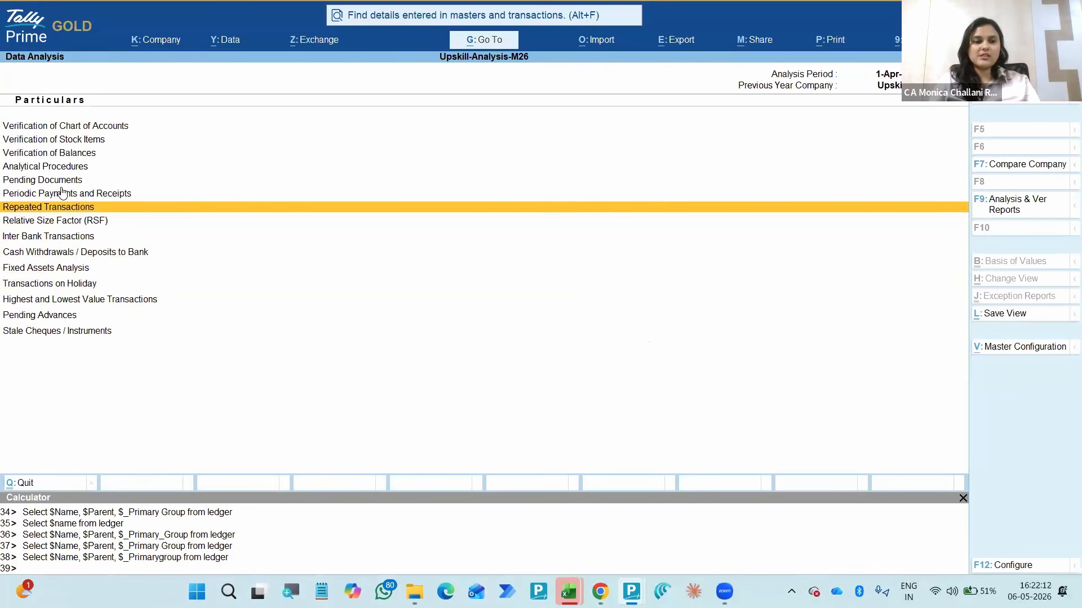
key("Down")
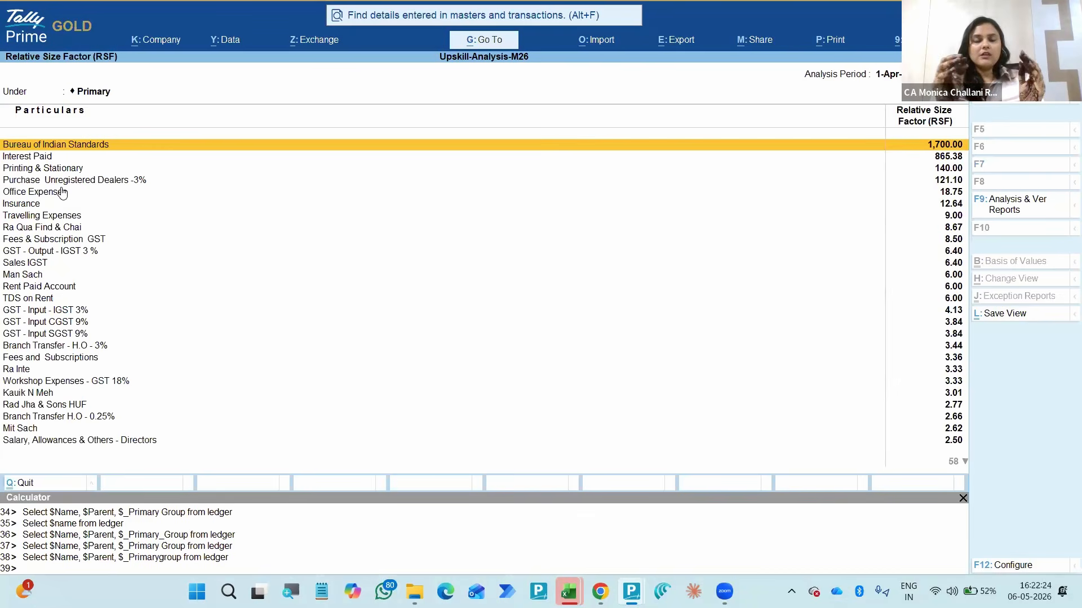
- Configure the RSF report to show opposite-behaviour values, highest and average values, group name, primary group and count of vouchers
key("F12")
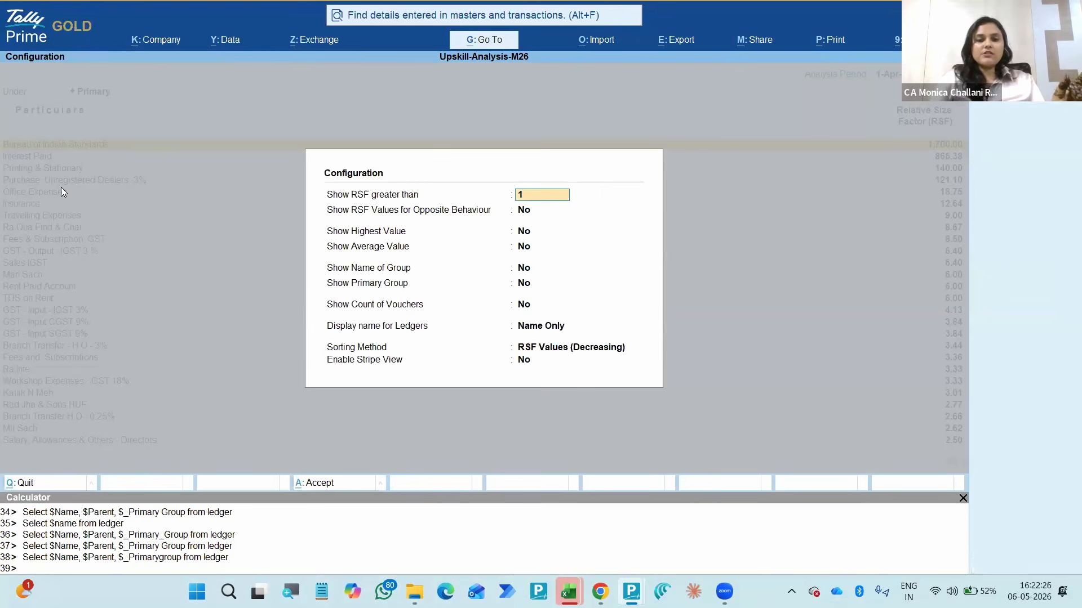
key("Return")
key("y")
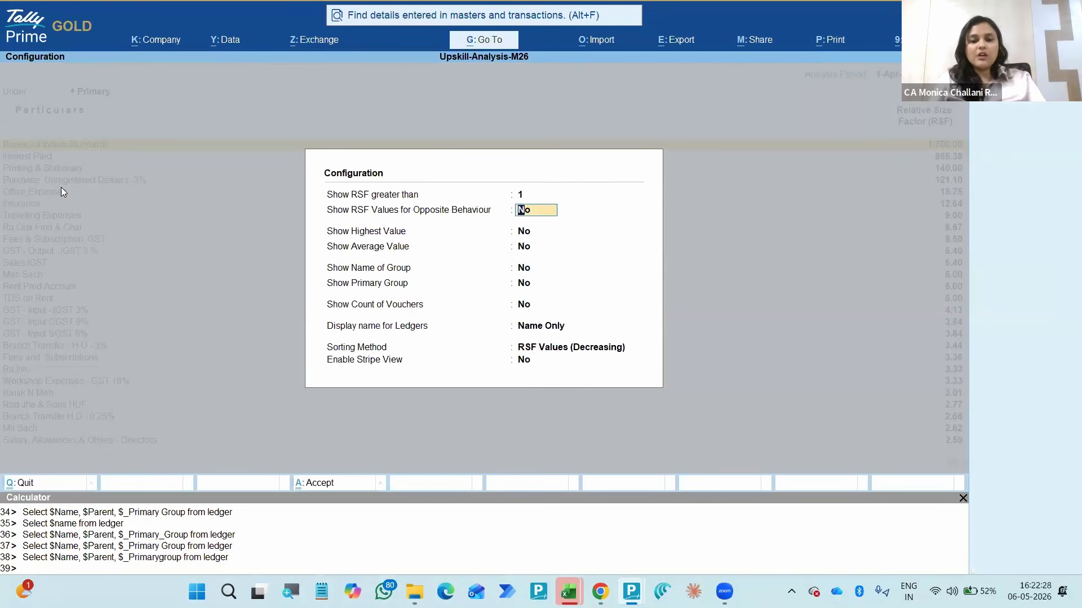
key("Return")
key("y")
key("Return")
key("y")
key("Return")
key("y")
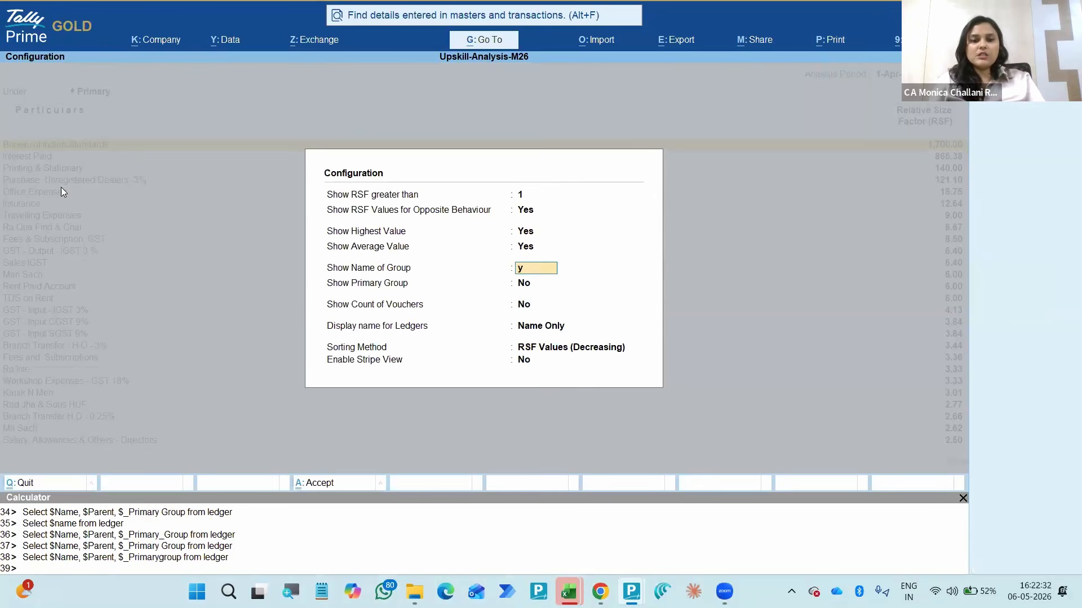
key("Return")
key("y")
key("Return")
key("y")
key("Return")
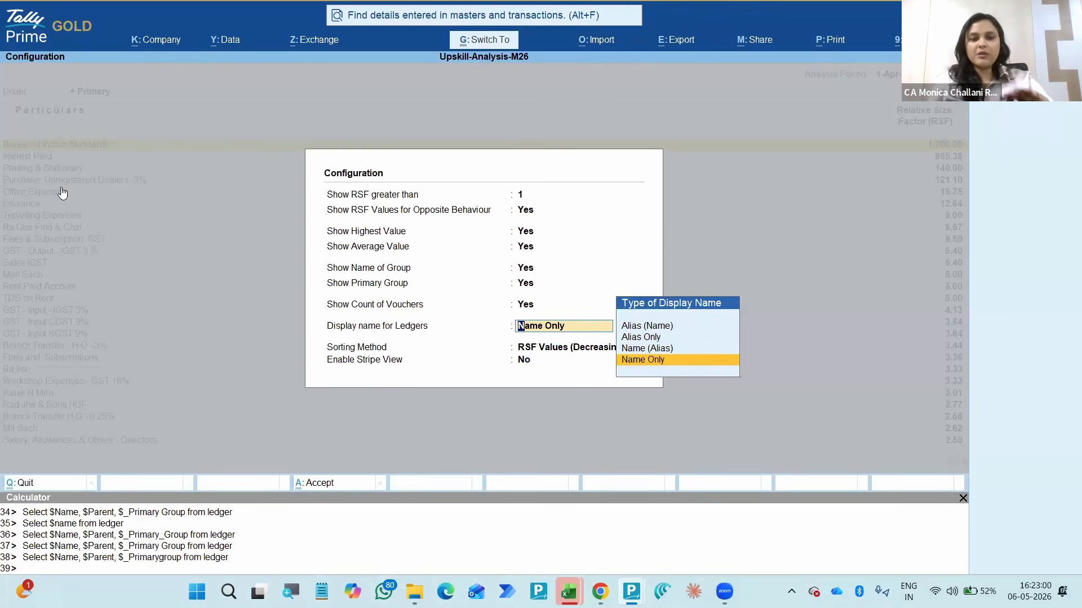
key("ctrl+a")
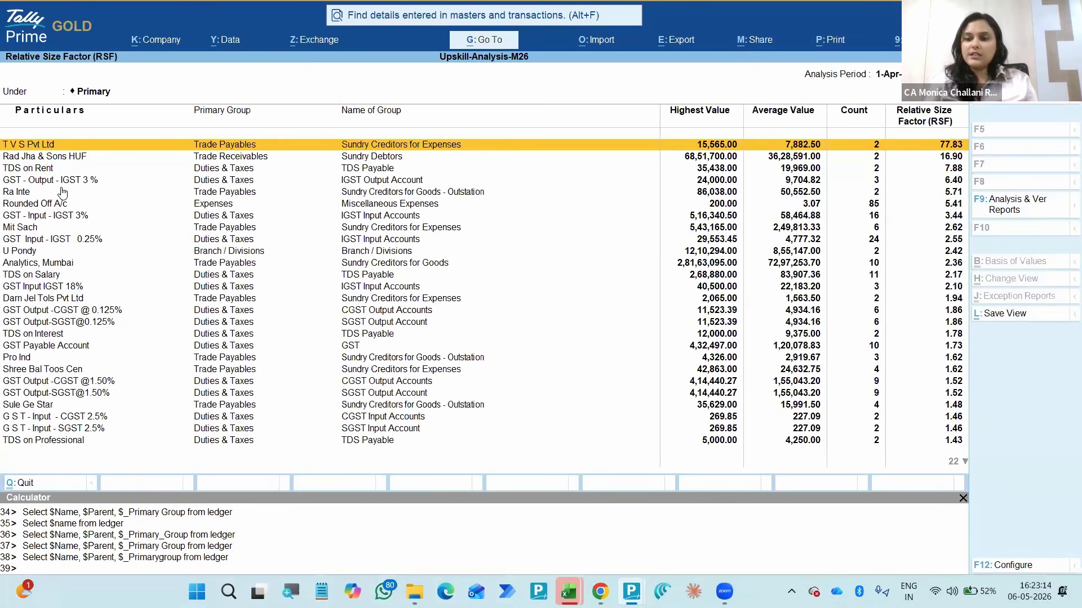
- Examine the vouchers behind the TDS on Rent ledger's RSF, and return to the RSF report
key("Down")
key("Down")
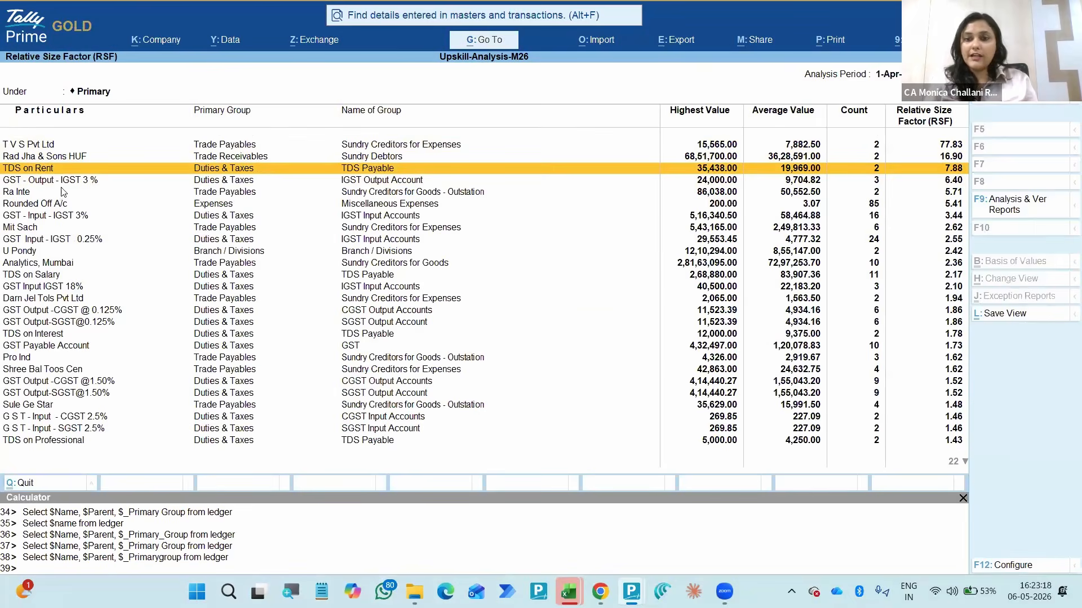
key("Return")
key("Down")
key("Up")
key("Down")
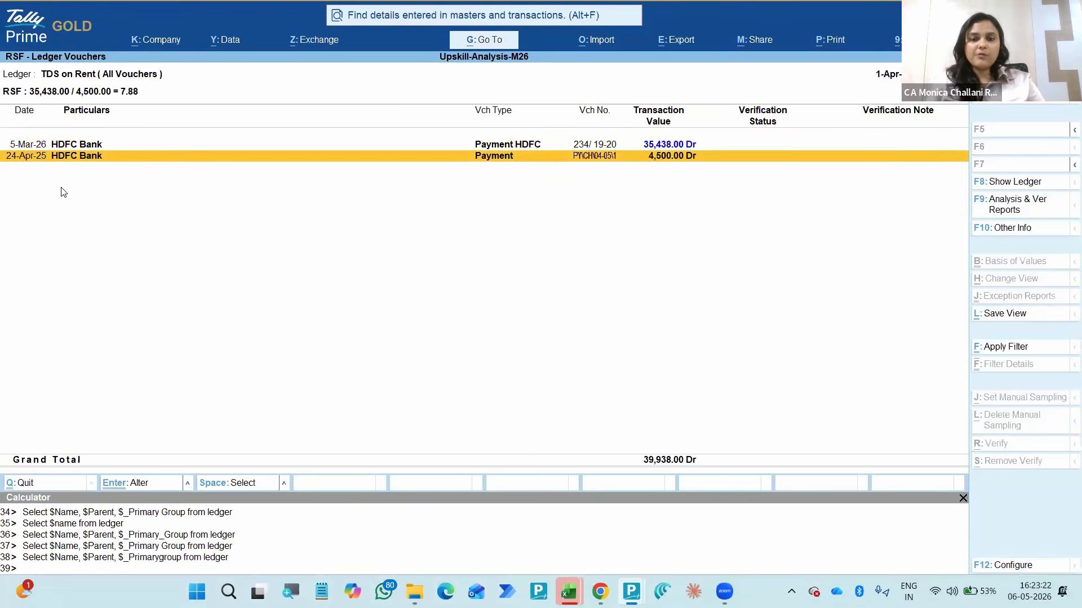
key("Up")
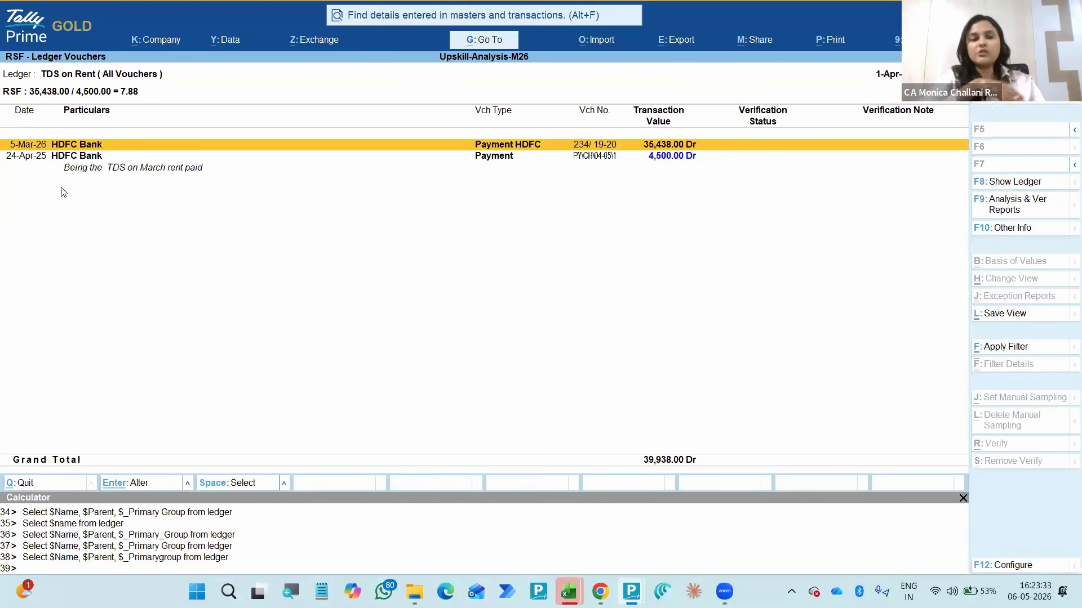
key("Escape")
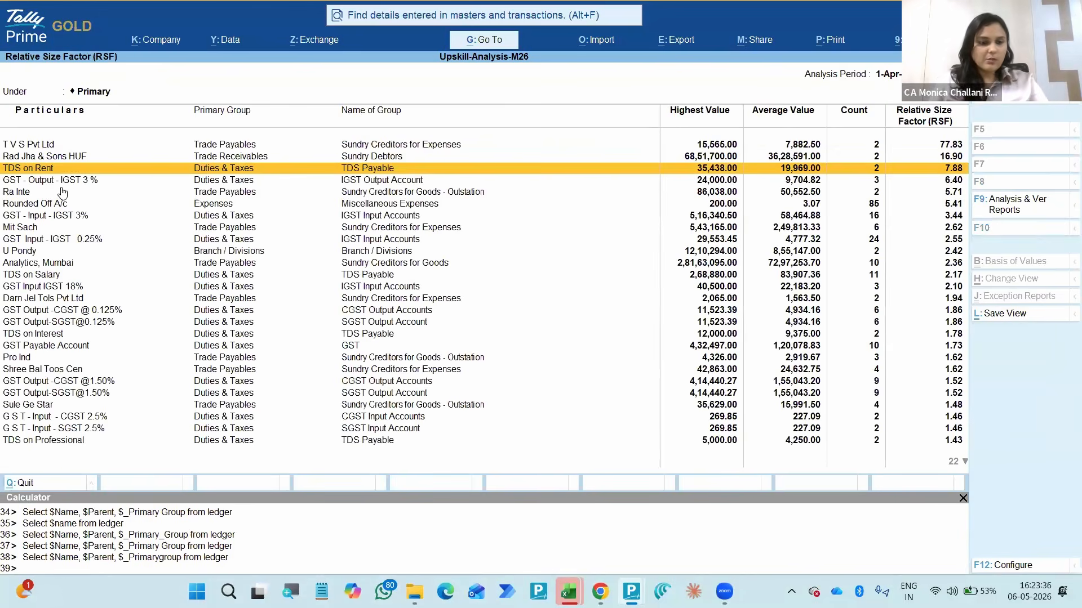
- Look through the RSF ledger list and restrict the report to the Expenses group
left_click(62, 192)
scroll(62, 192, "down", 11)
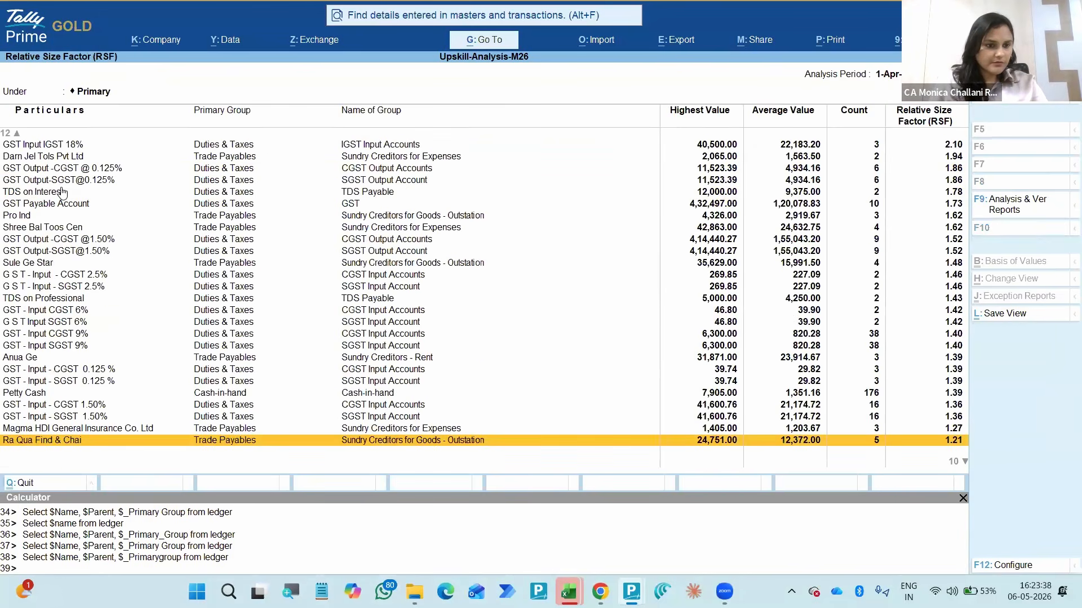
scroll(62, 192, "up", 12)
scroll(62, 192, "down", 1)
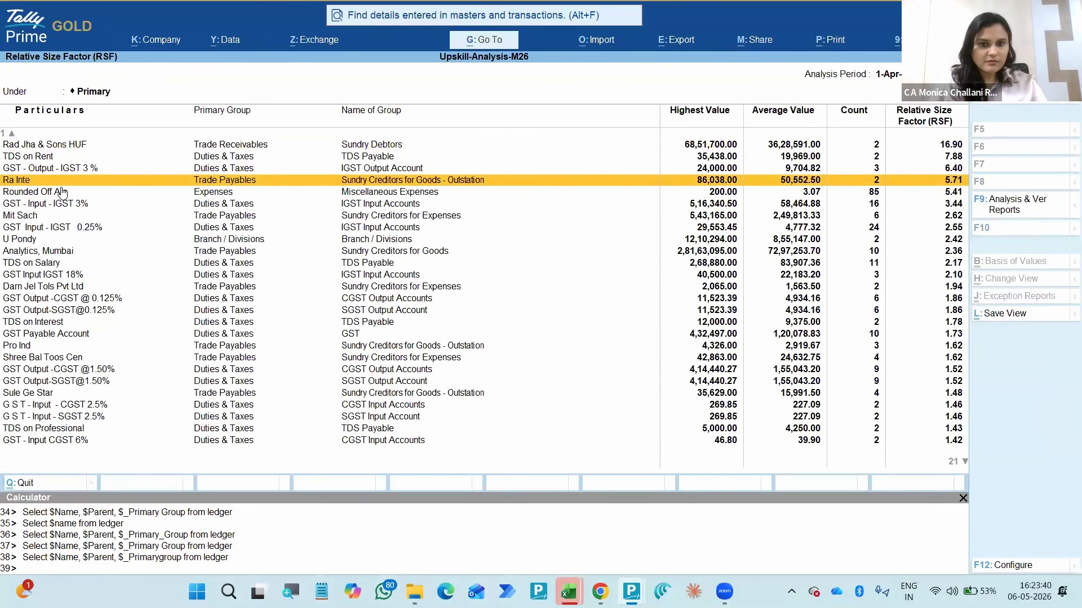
scroll(62, 193, "down", 11)
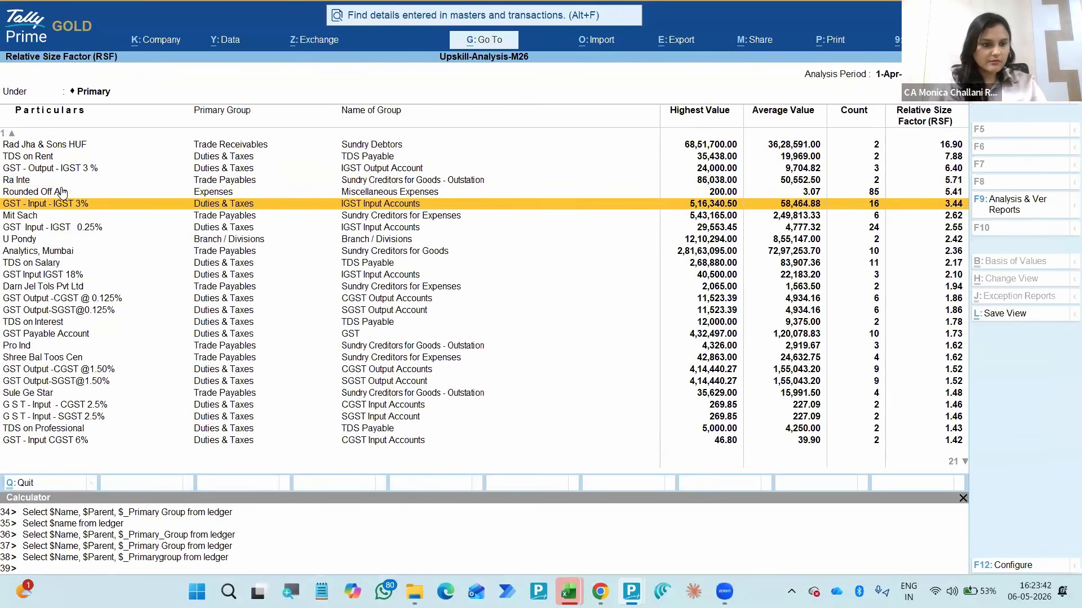
scroll(62, 192, "down", 4)
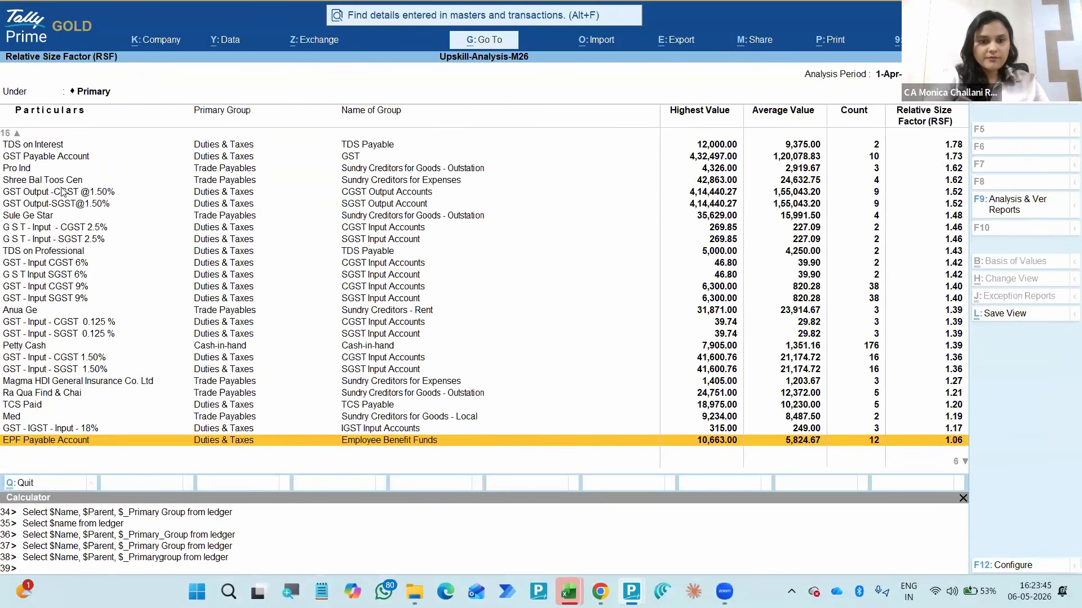
key("F4")
type("Exp")
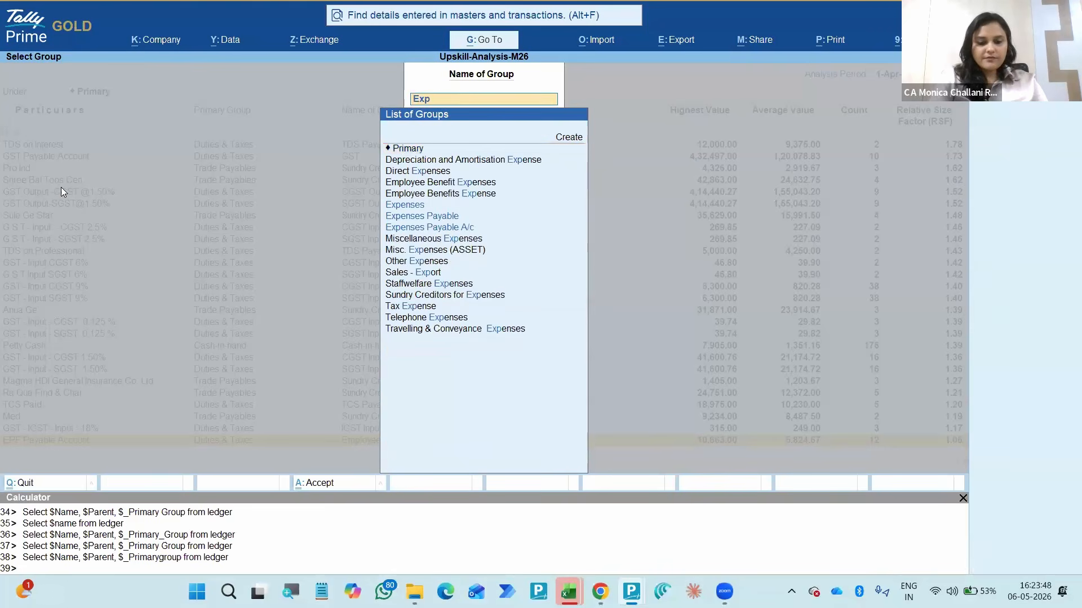
type("ense")
key("Up")
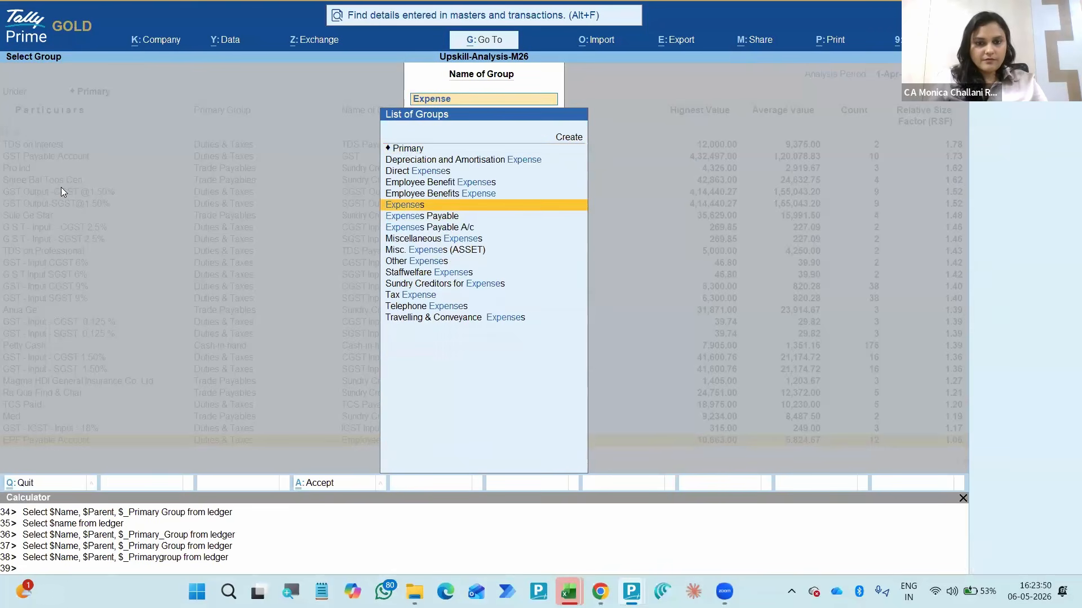
key("Return")
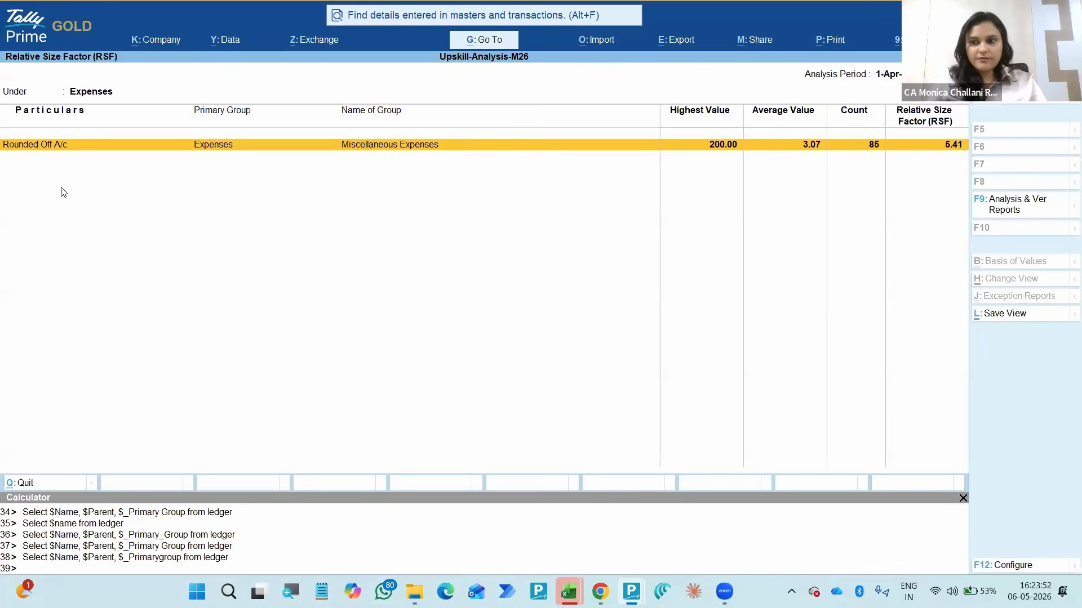
key("F11")
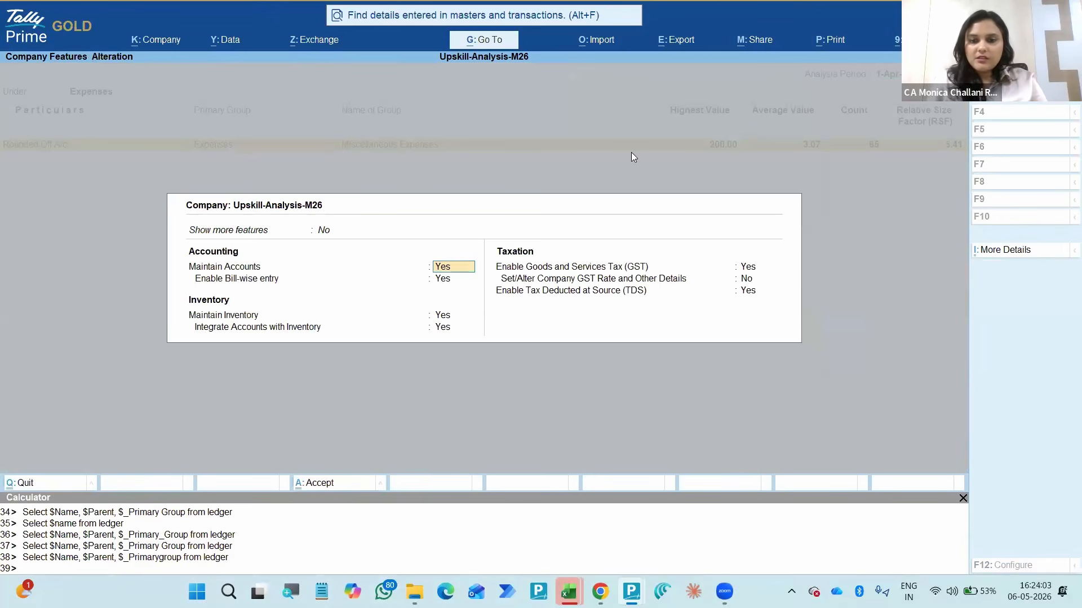
left_click(931, 506)
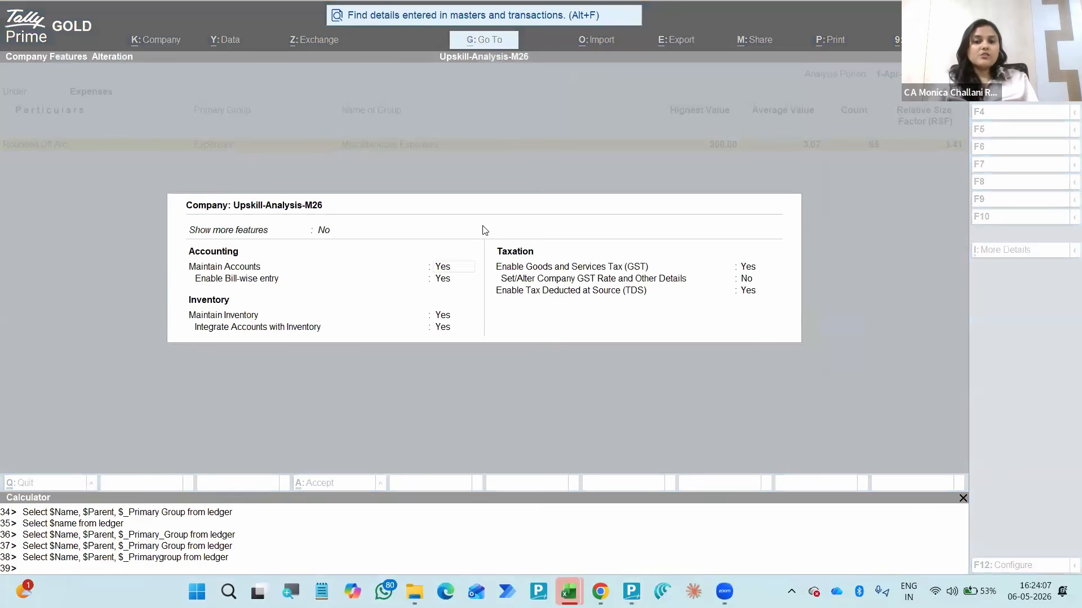
left_click(394, 283)
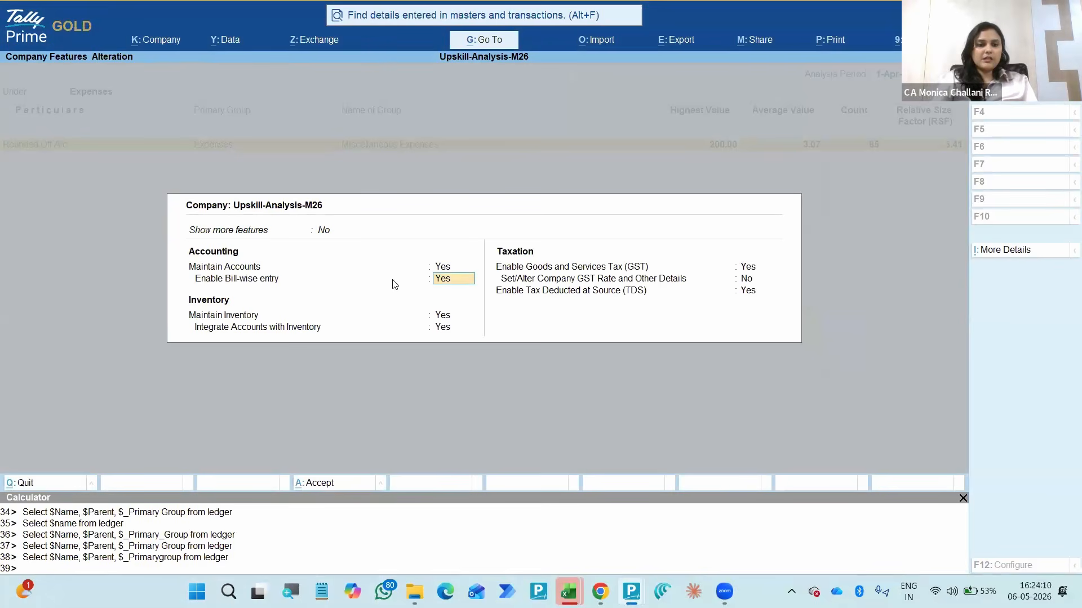
key("Escape")
key("Return")
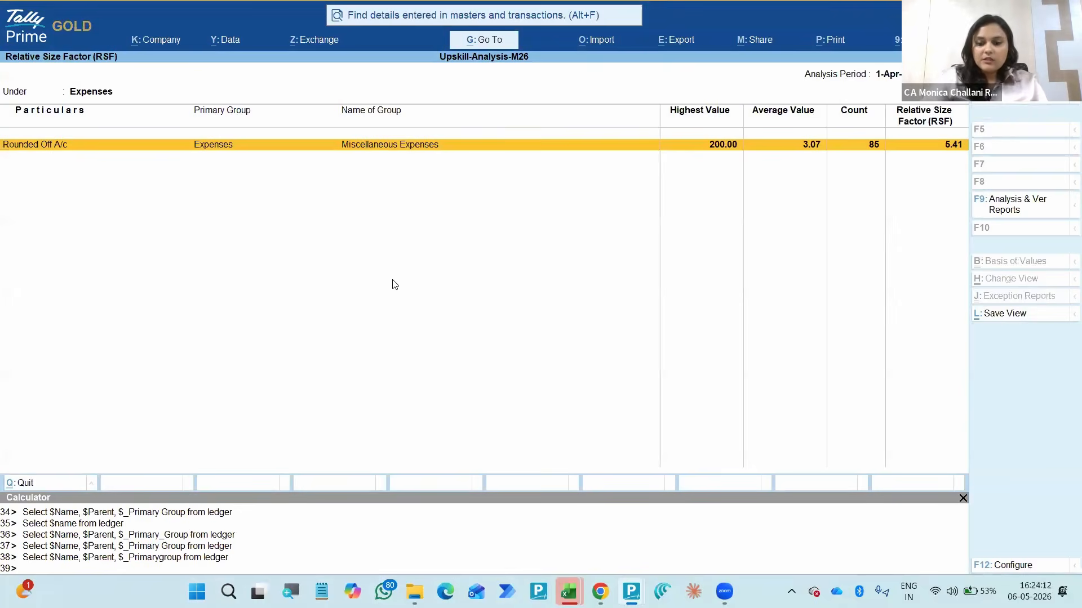
- Check the configuration options applied to the Expenses group's RSF report
key("F12")
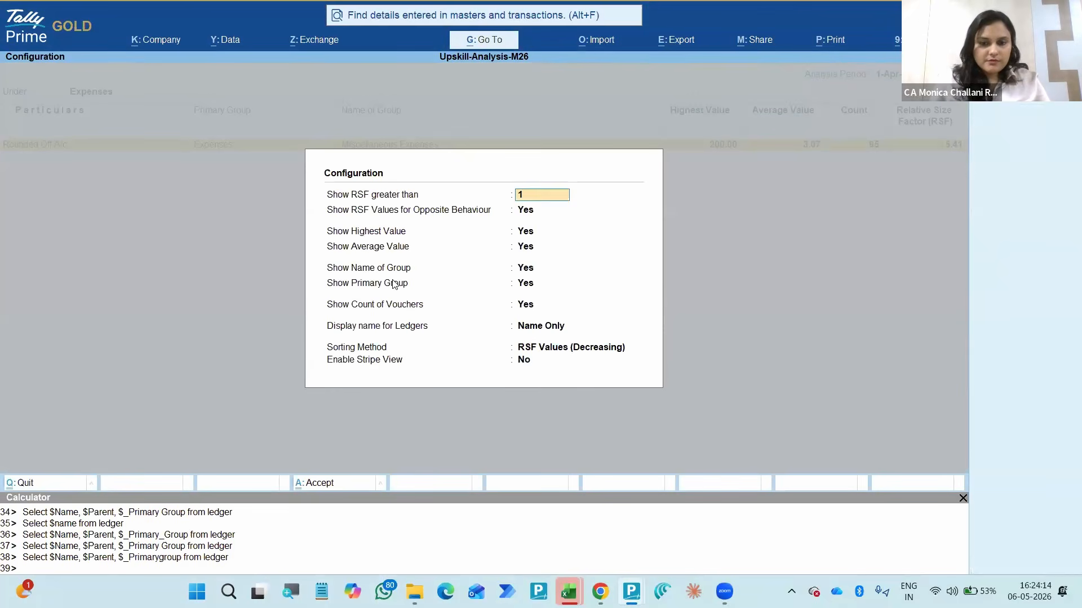
key("Return")
key("Return")
key("Return")
key("Return")
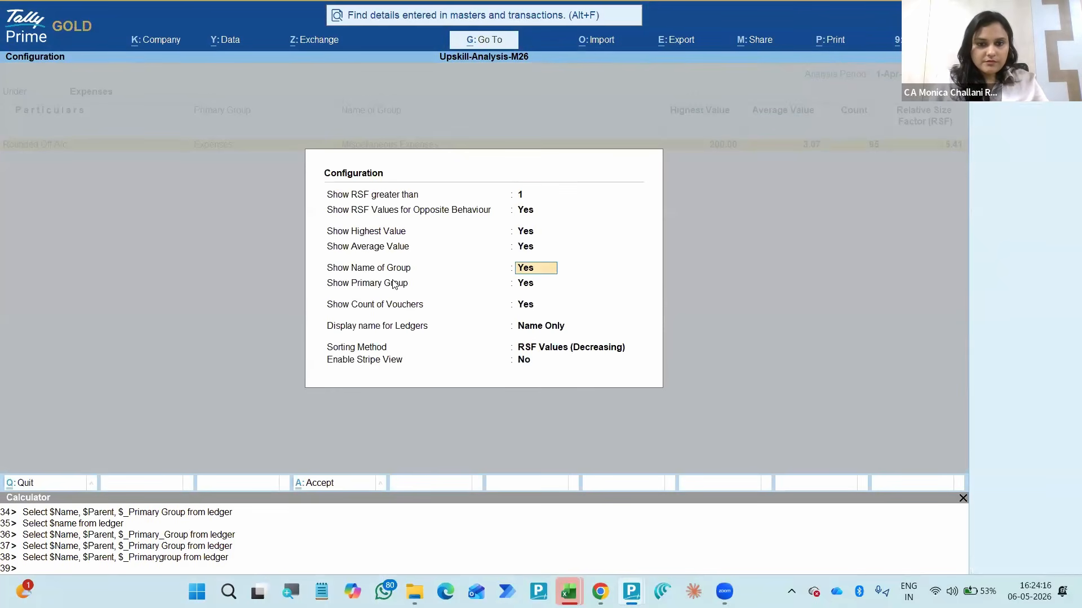
key("ctrl")
key("ctrl+a")
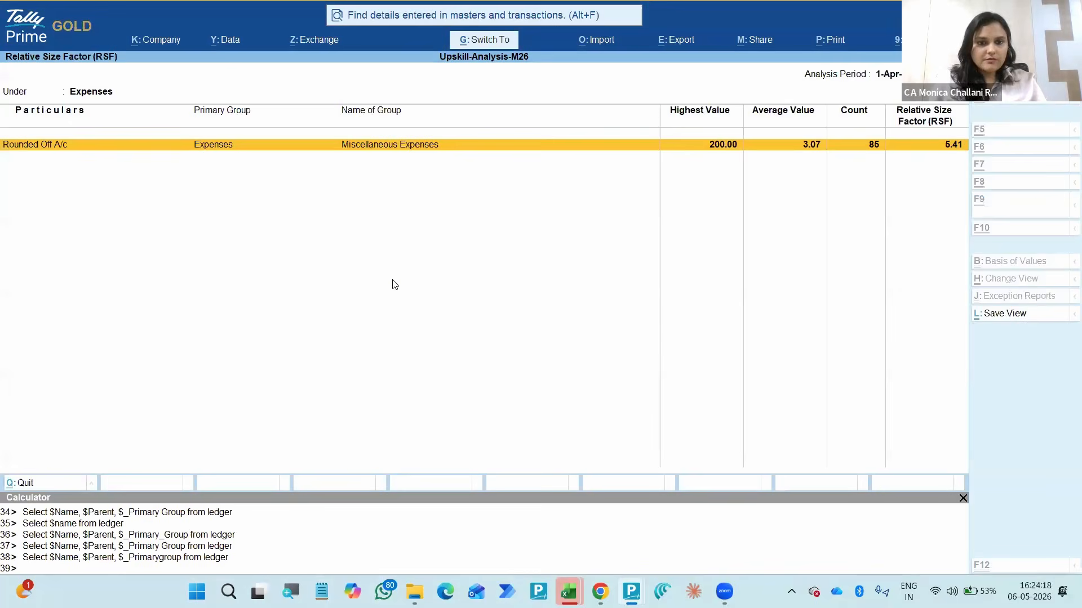
- Reopen the RSF report for all groups, showing opposite-behaviour values, highest and average values, group name and primary group
key("Escape")
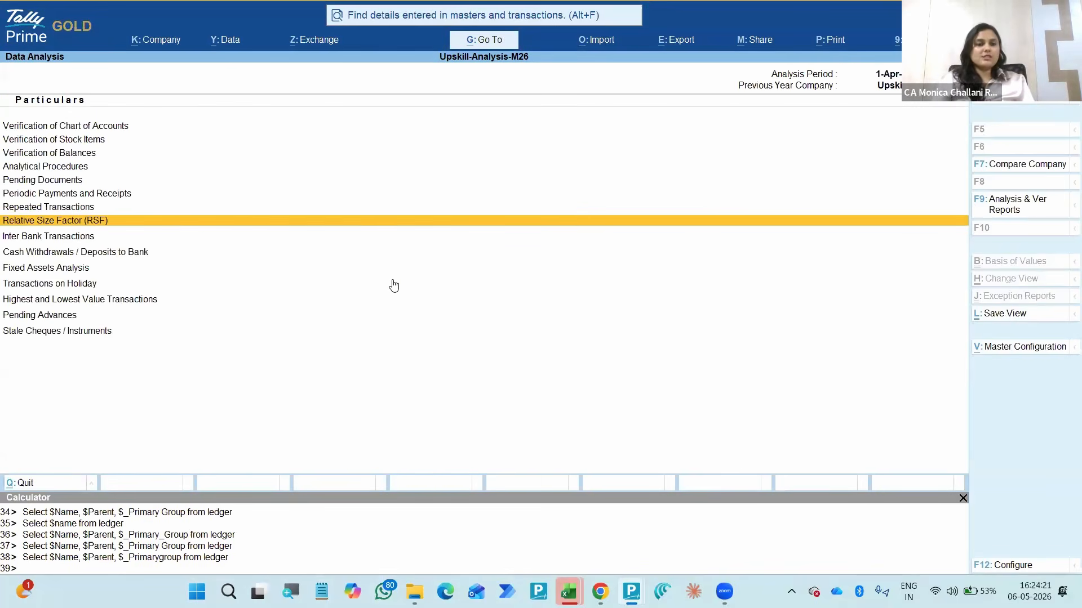
key("Return")
key("Down")
key("F12")
type("y")
key("Return")
type("y")
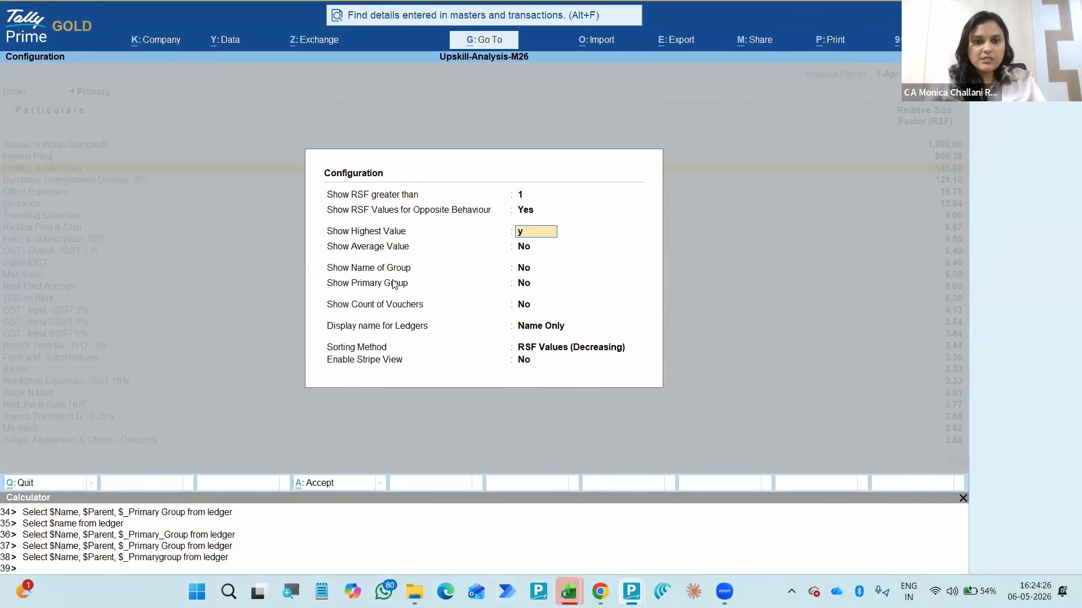
key("Return")
type("y")
key("Return")
type("y")
key("Return")
type("y")
key("Return")
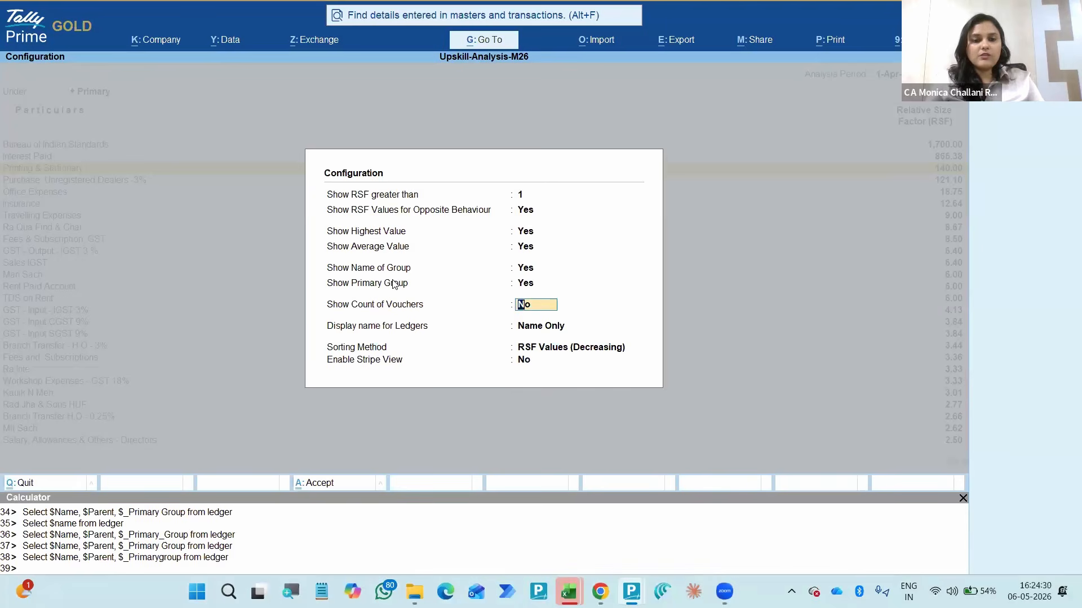
key("ctrl+a")
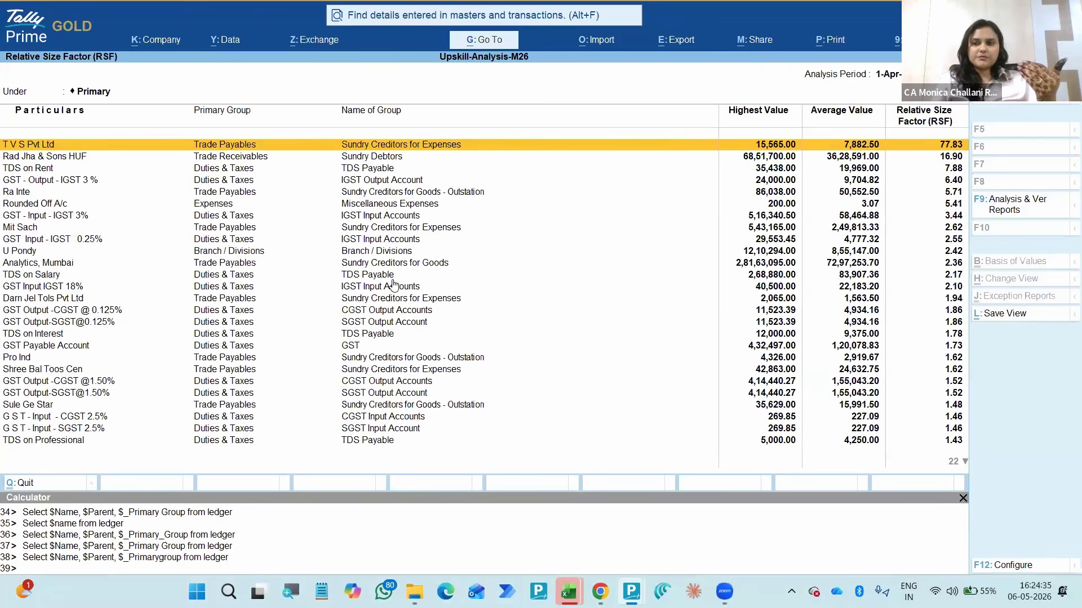
- Examine the RSF ledger list down to the lowest-ranked Car Loan Account
key("Down")
key("Down")
key("Down")
key("Down")
key("Down")
key("Down")
key("Down")
key("Down")
key("Down")
key("Down")
key("Down")
key("Down")
key("Down")
key("Down")
key("Down")
key("Down")
key("Down")
key("Down")
key("Down")
key("Down")
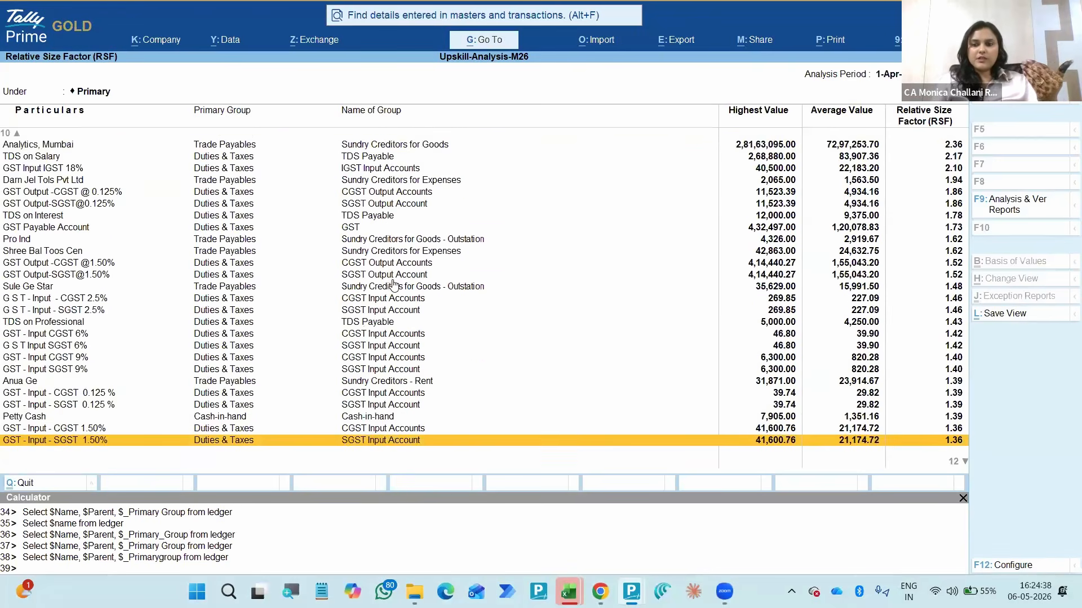
key("Down")
key("Down")
key("Down")
key("Down")
key("Down")
key("Down")
key("Down")
key("Down")
key("Down")
key("Down")
key("Down")
key("Down")
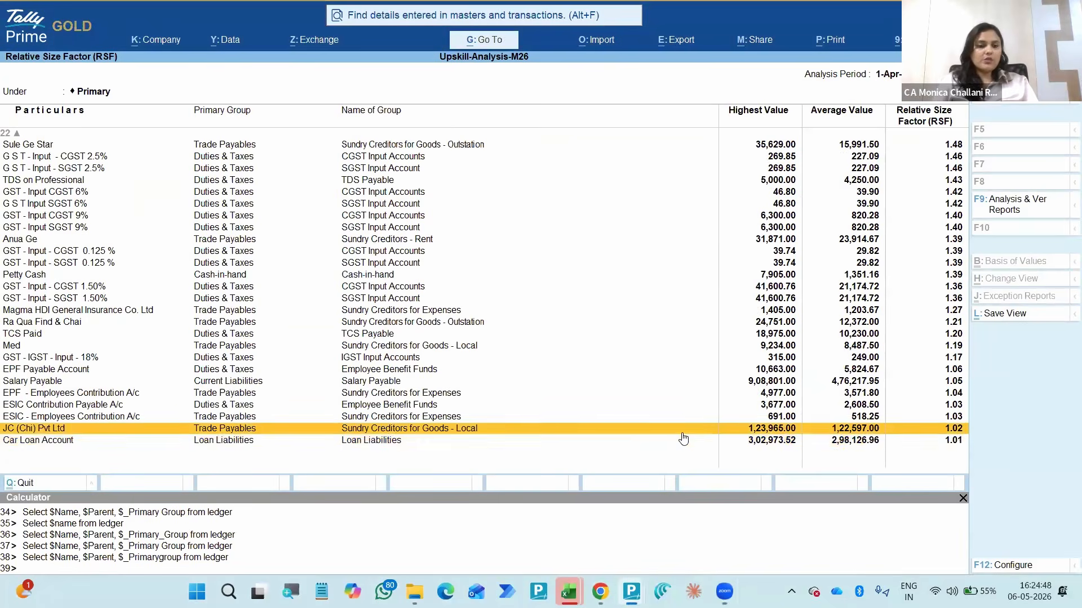
key("Up")
key("Down")
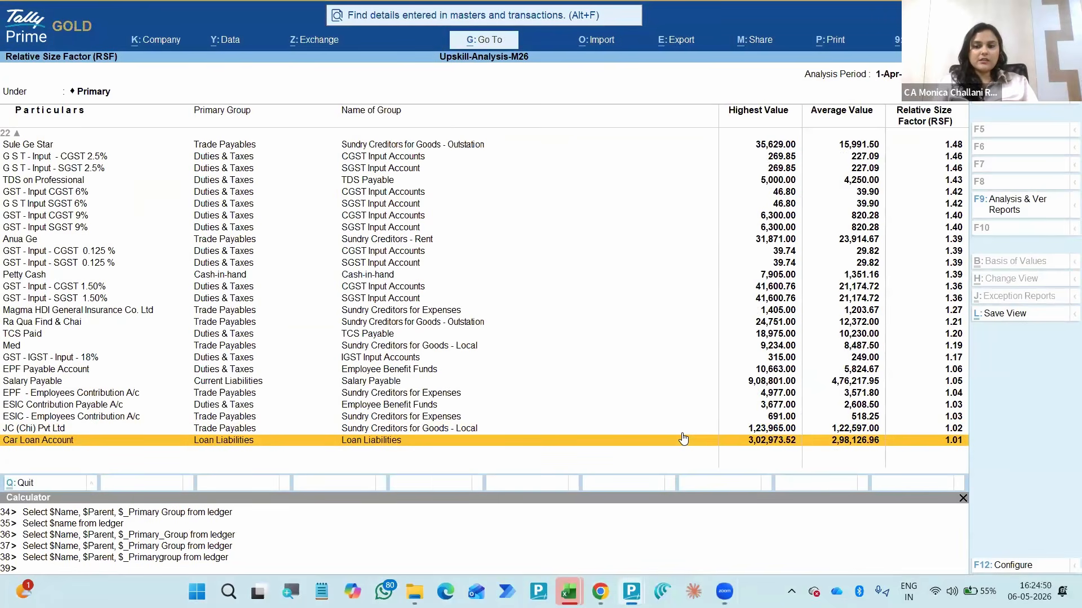
- Compare the monthly H.O A/c journal amounts in the Car Loan Account's RSF vouchers, and return to the report
key("Return")
key("Down")
key("Down")
key("Down")
key("Down")
key("Down")
key("Up")
key("Up")
key("Up")
key("Up")
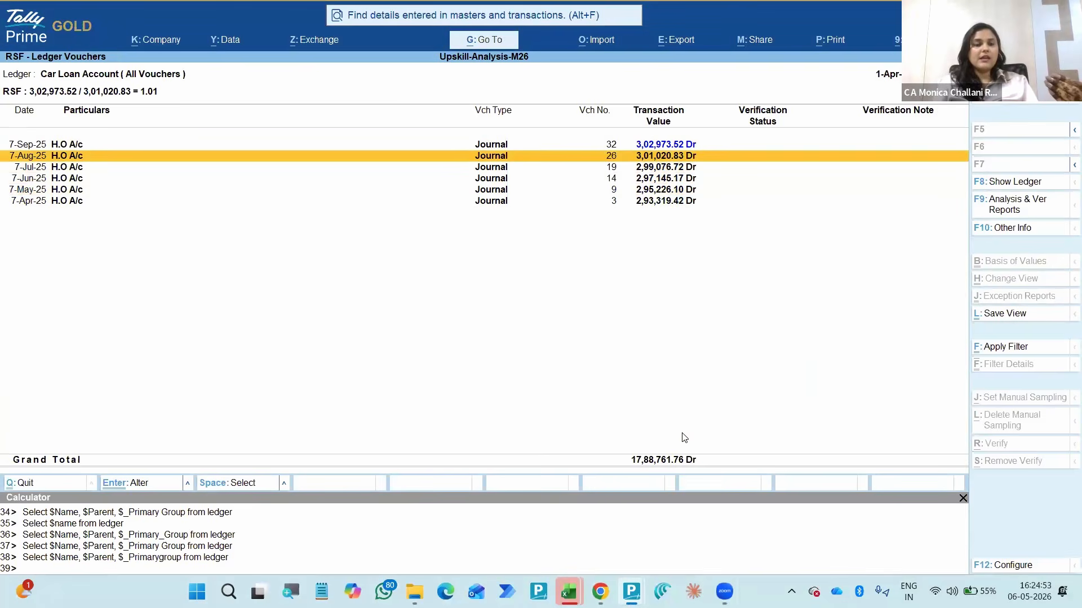
key("Up")
key("Down")
key("Down")
key("Down")
key("Down")
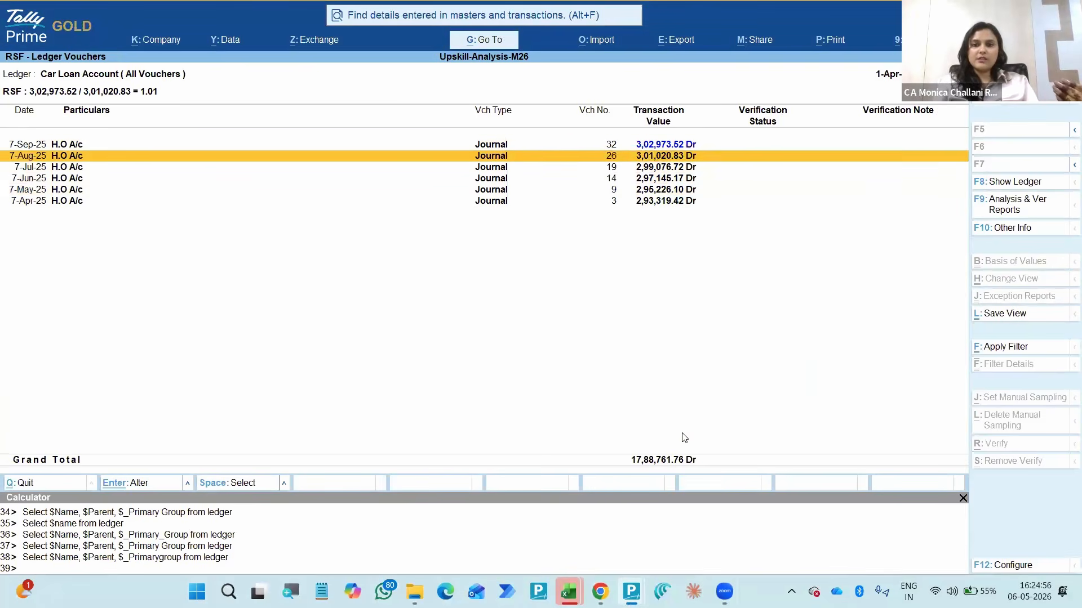
key("Down")
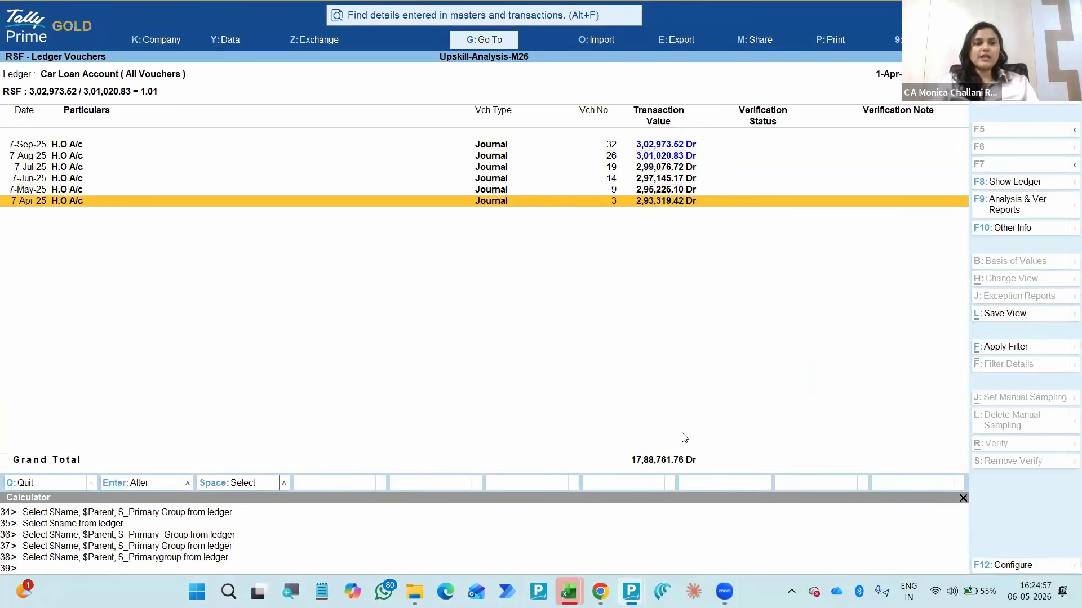
key("Escape")
- Open the RSF ledger vouchers of JC (Chi) Pvt Ltd
key("Up")
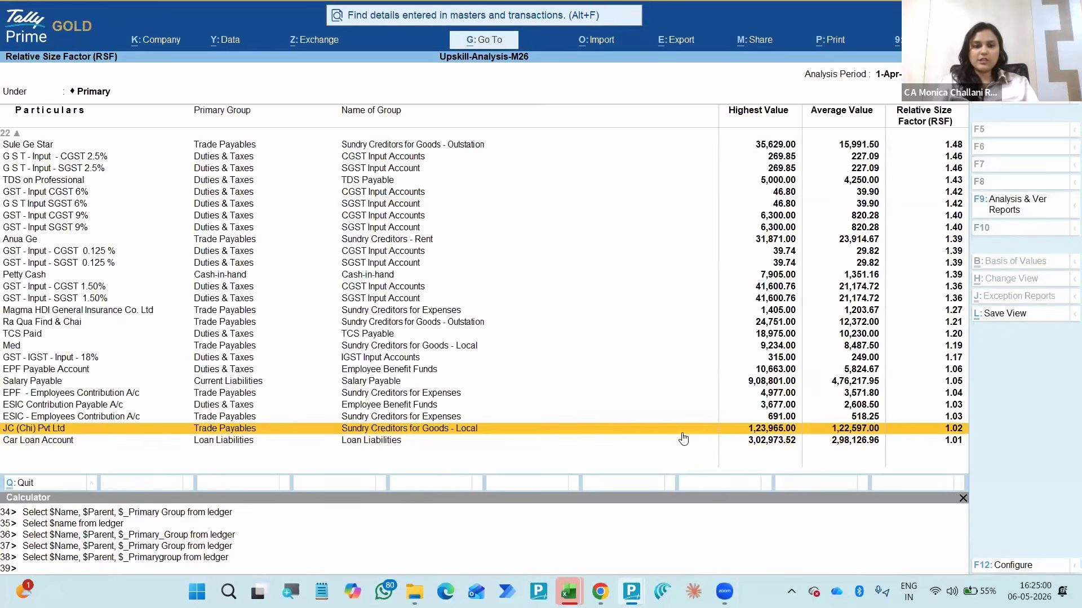
key("Return")
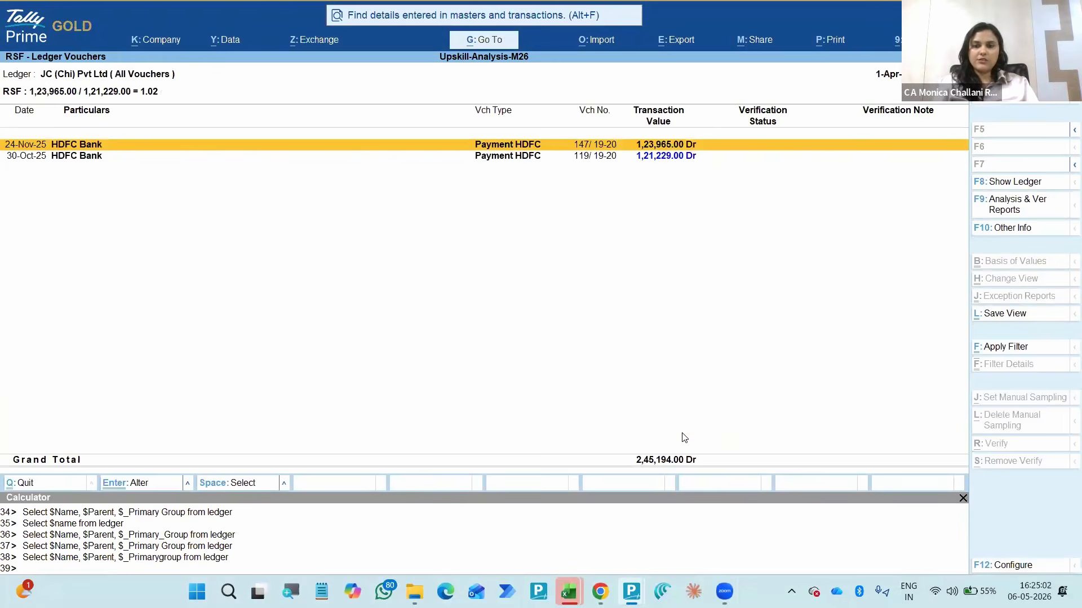
- Return to the RSF report and compare the ledgers' highest values, average values and RSF figures up through the top-ranked entries
key("Escape")
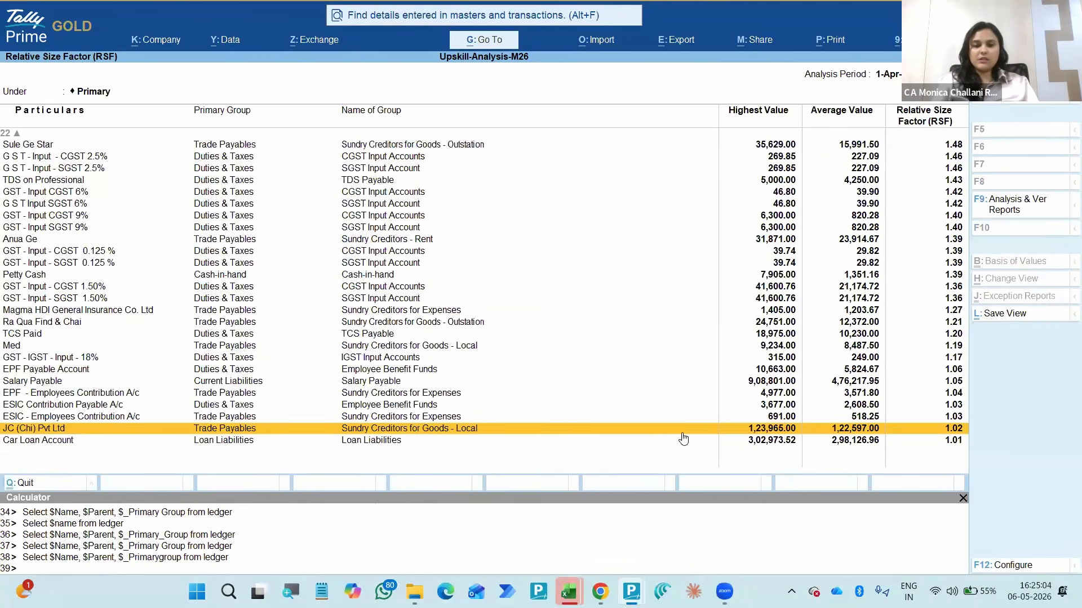
key("Up")
key("Up")
key("Up")
key("Up")
key("Up")
key("Up")
key("Up")
key("Up")
key("Up")
key("Up")
key("Up")
key("Up")
key("Up")
key("Up")
key("Up")
key("Up")
key("Up")
key("Up")
key("Up")
key("Up")
key("Up")
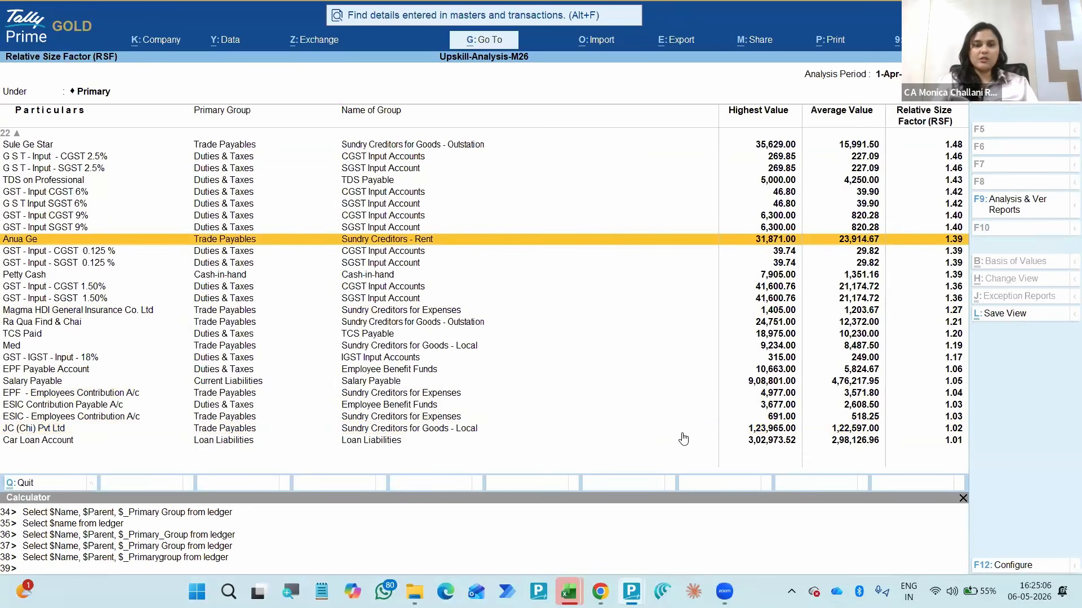
key("Down")
key("Down")
key("Down")
key("Down")
key("Down")
key("Down")
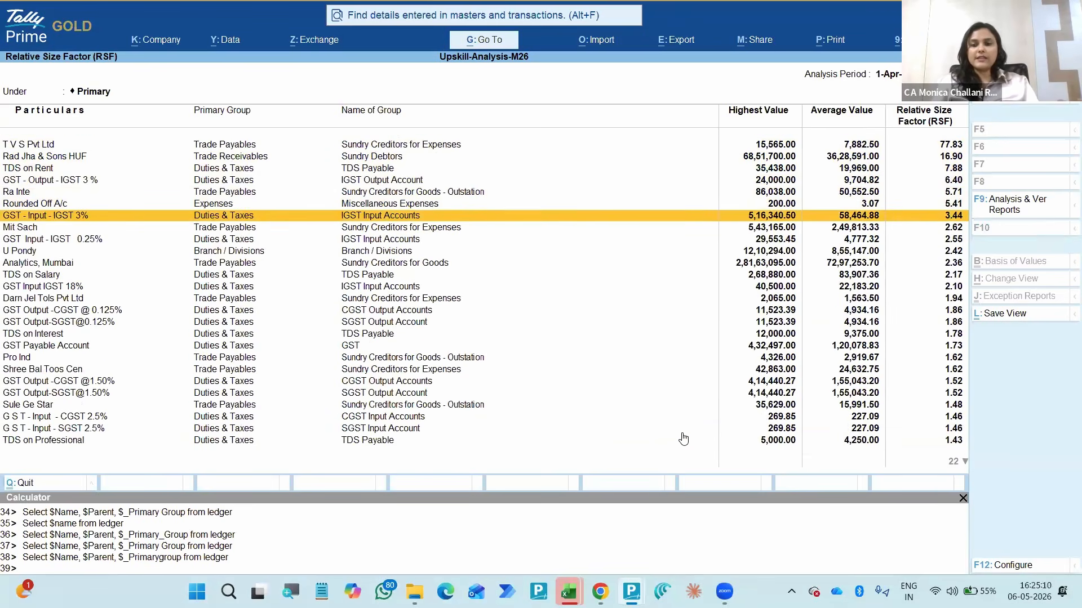
key("Down")
key("Down")
key("Down")
key("Down")
key("Down")
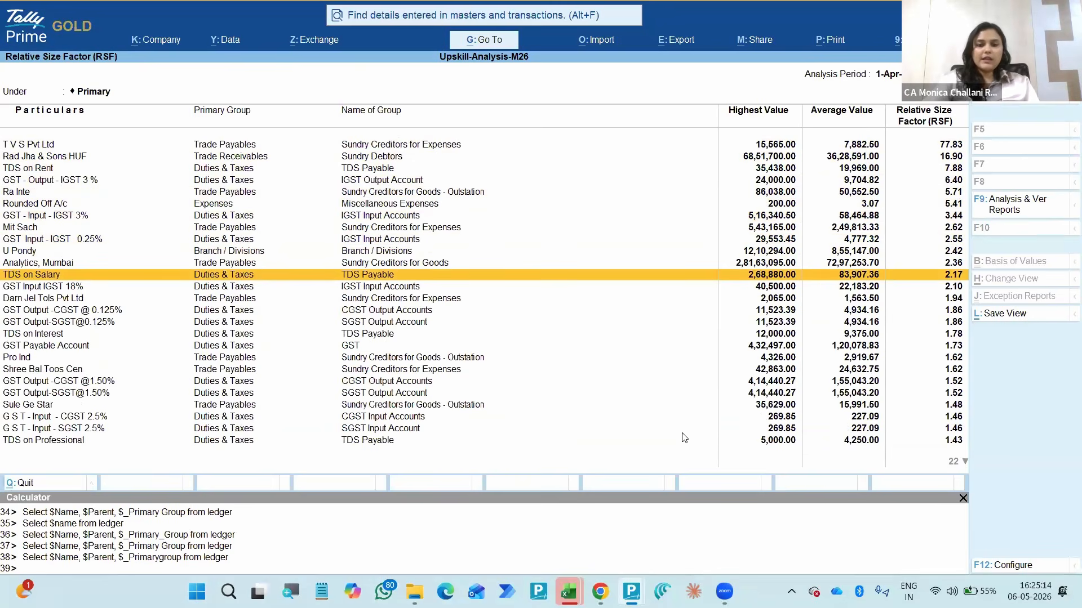
- Check the RSF report's display configuration and go back to the top-ranked ledger, T V S Pvt Ltd
key("F12")
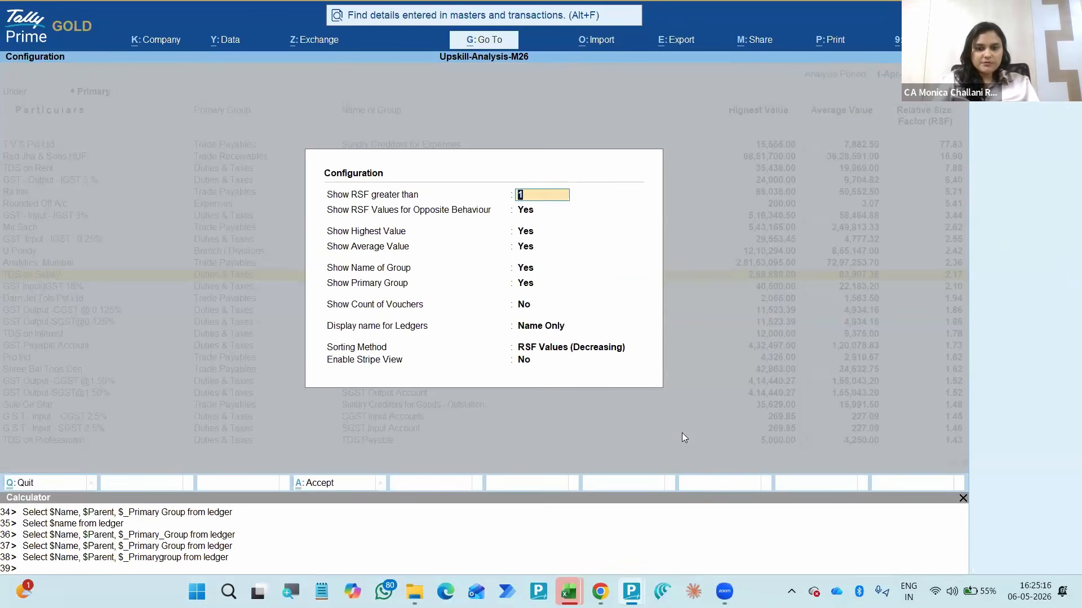
key("ctrl+a")
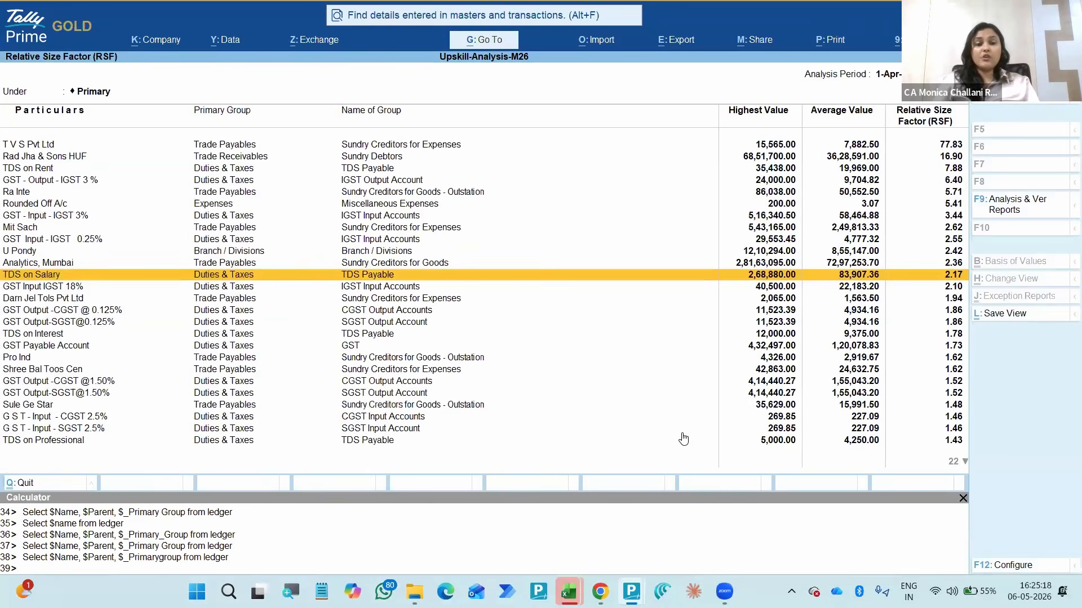
key("Up")
key("Up")
key("Up")
key("Up")
key("Up")
key("Up")
key("Up")
key("Up")
key("Up")
key("Up")
key("Up")
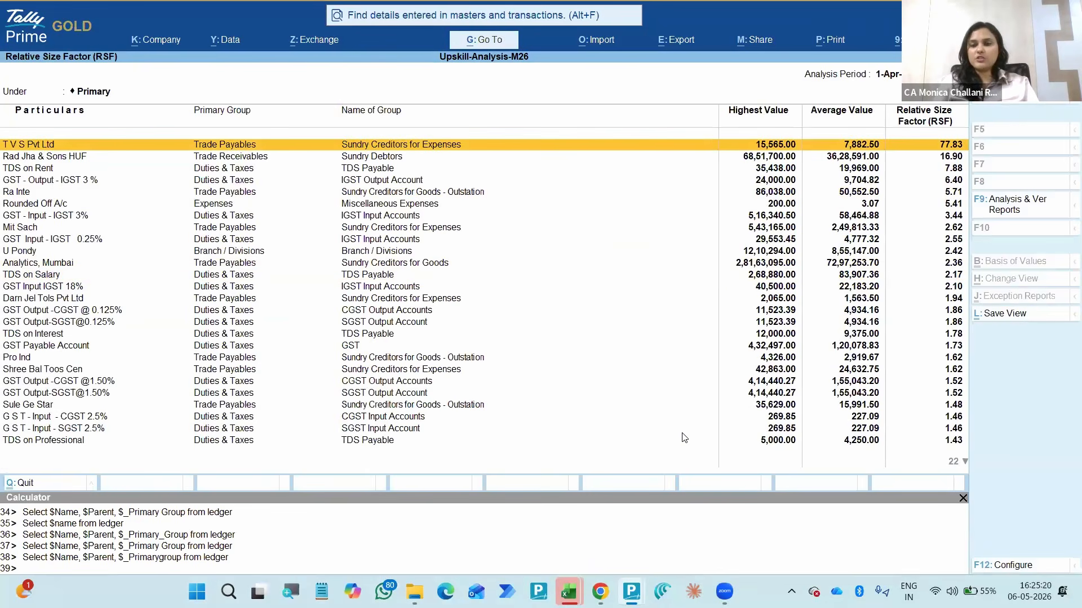
- Leave the RSF report and open the Highest and Lowest Value Transactions analysis
key("Escape")
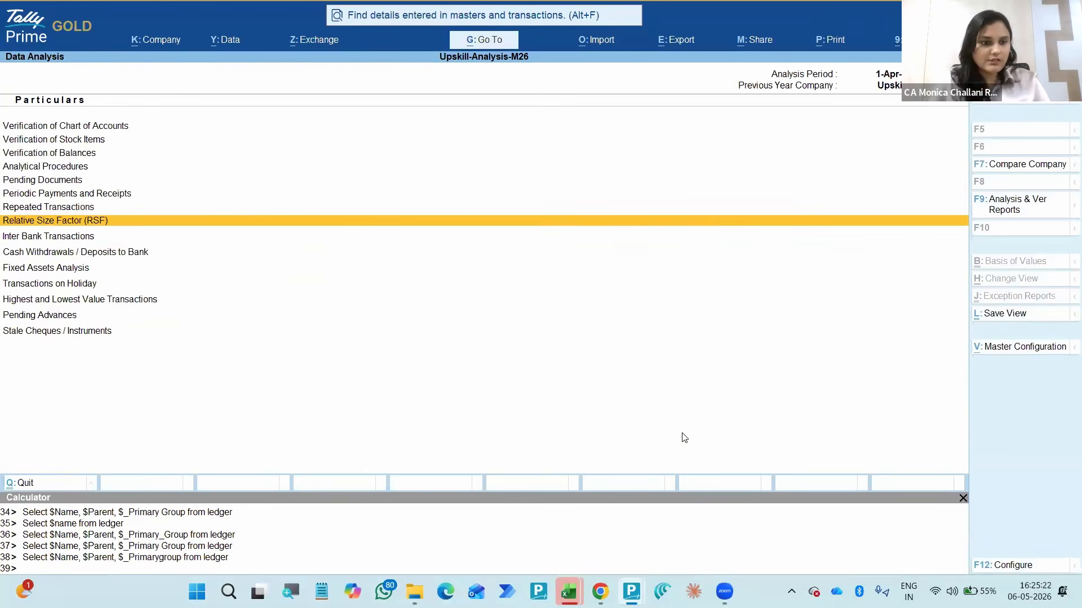
key("Down")
key("Down")
key("Down")
key("Down")
key("Down")
key("Return")
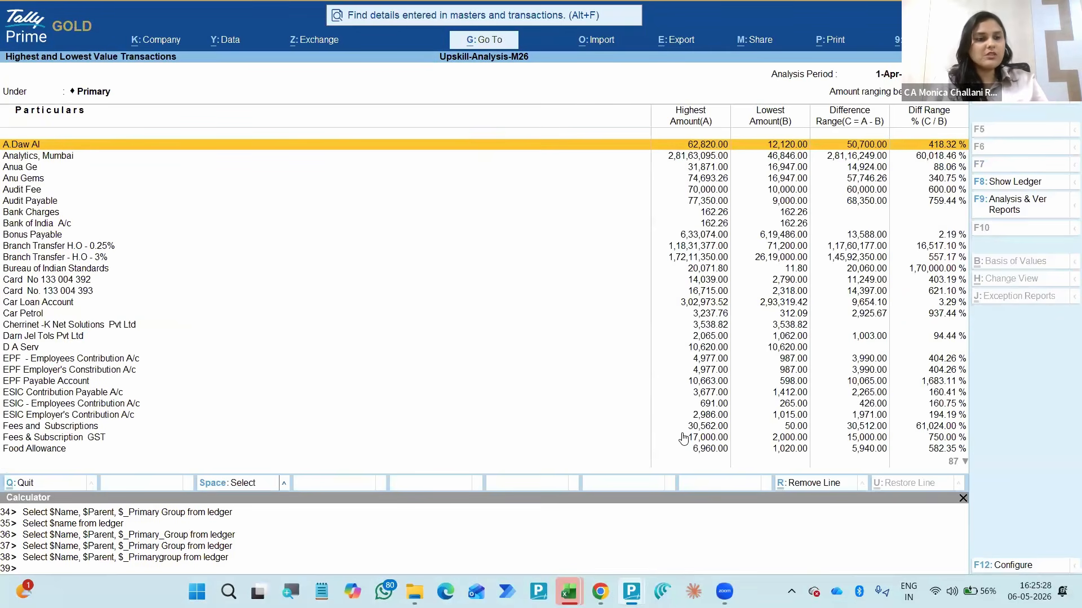
- Examine the highest amount, lowest amount and difference range of the ledgers around the card and Car Loan accounts
key("Down")
key("Down")
key("Down")
key("Down")
key("Down")
key("Down")
key("Down")
key("Down")
key("Down")
key("Down")
key("Down")
key("Down")
key("Down")
key("Down")
key("Down")
key("Down")
key("Up")
key("Up")
key("Up")
key("Up")
key("Down")
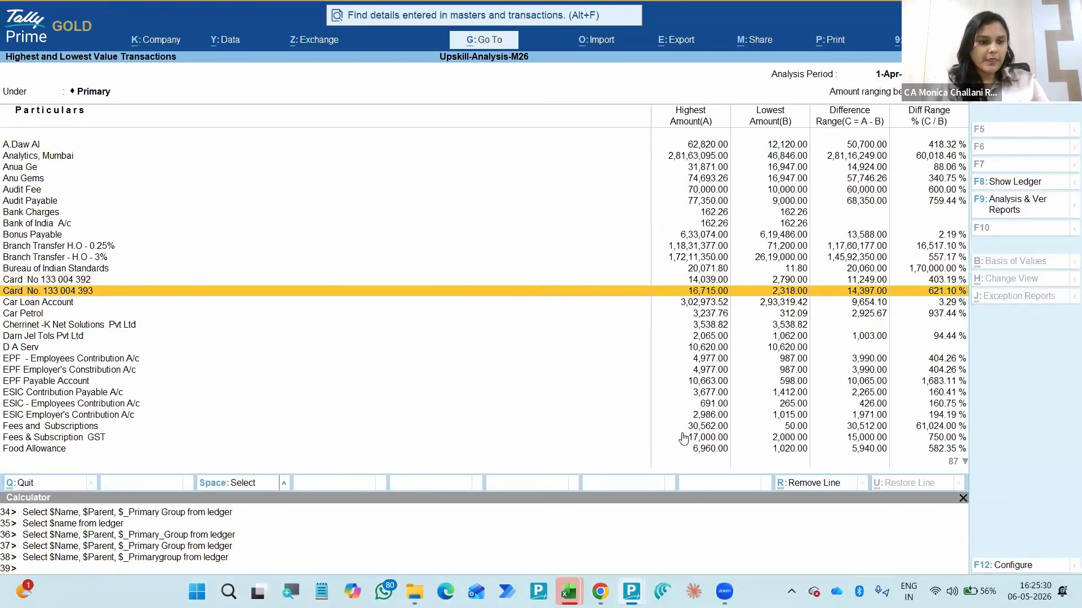
key("Down")
key("Down")
key("Down")
key("Up")
key("Up")
key("Up")
key("Up")
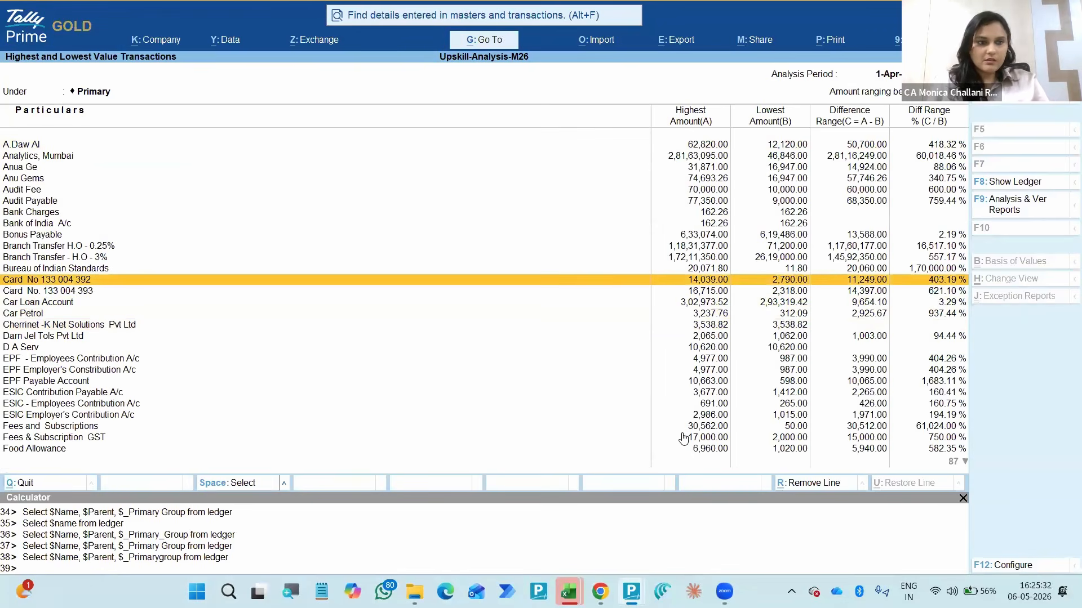
- Restrict the Highest and Lowest Value Transactions report to the Cash-in-hand group
key("F4")
type("Cas")
key("Return")
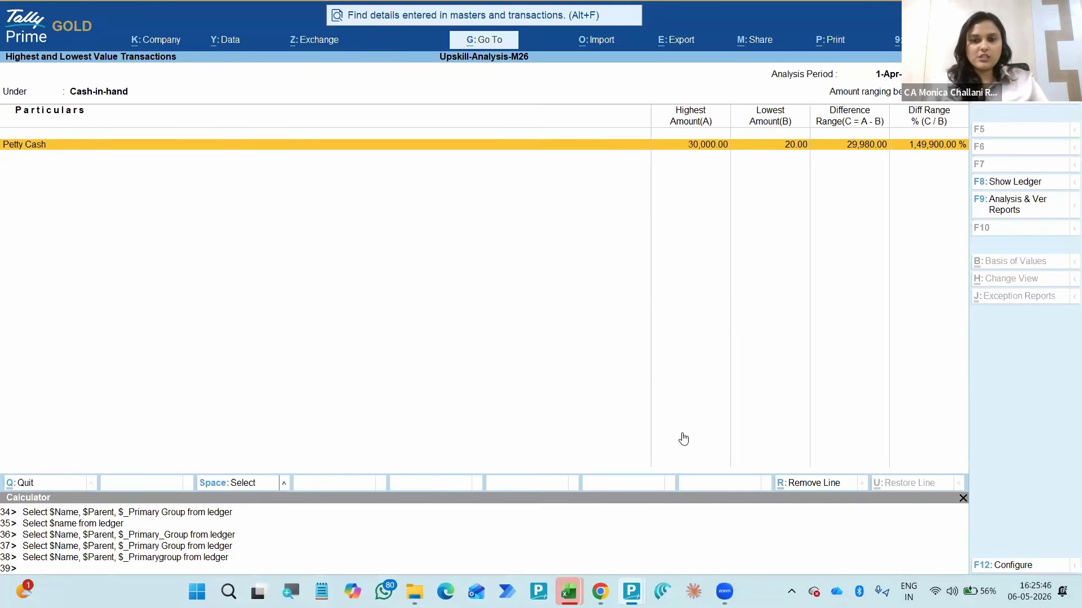
- Open the Petty Cash ledger vouchers from the analysis and examine the entries down to 9-Oct-25
key("Return")
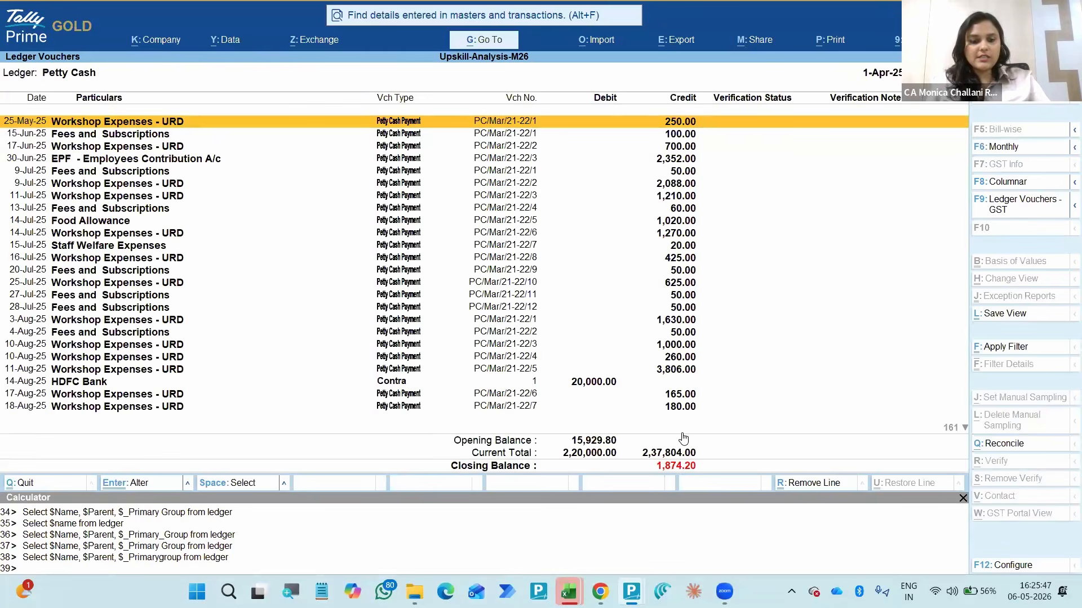
key("alt+F2")
key("Escape")
key("Down")
key("Down")
key("Down")
key("Down")
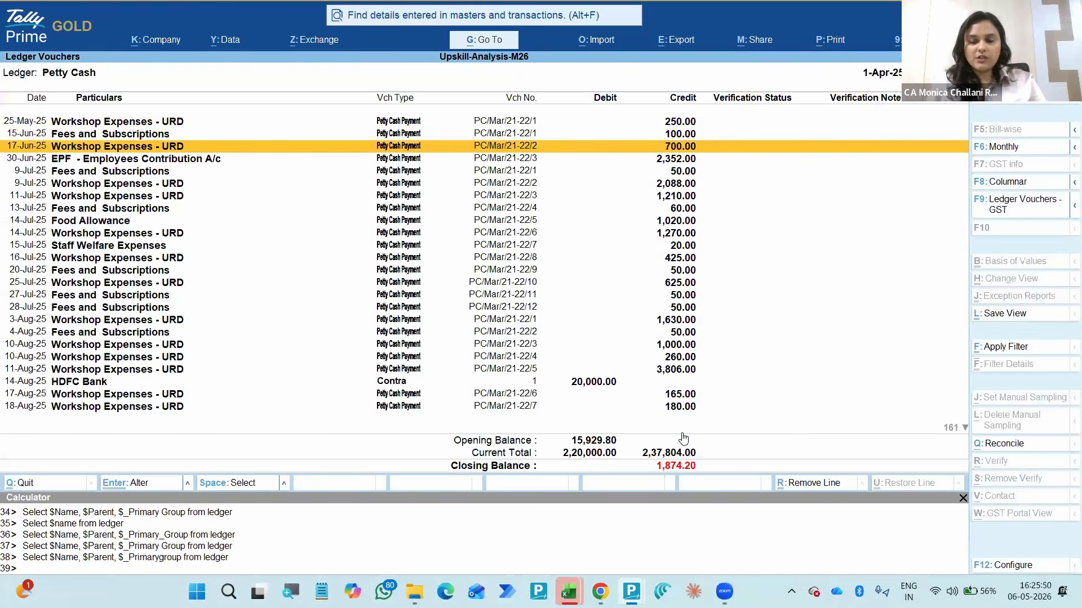
key("Page_Down")
key("Page_Down")
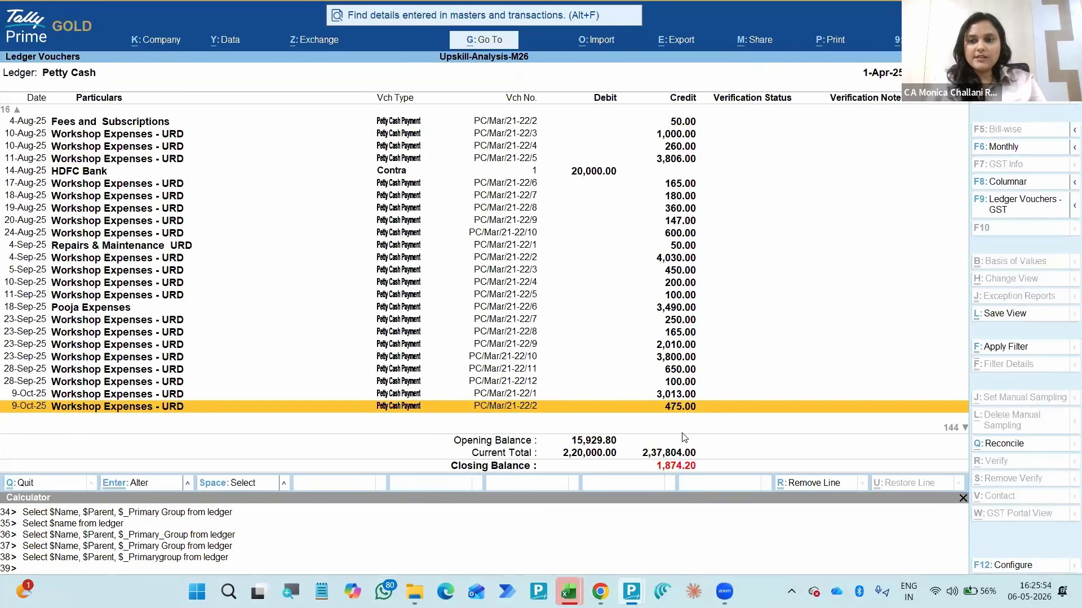
- Leave the data analysis reports and open the standard Ledger Vouchers report for the Cash ledger
key("Escape")
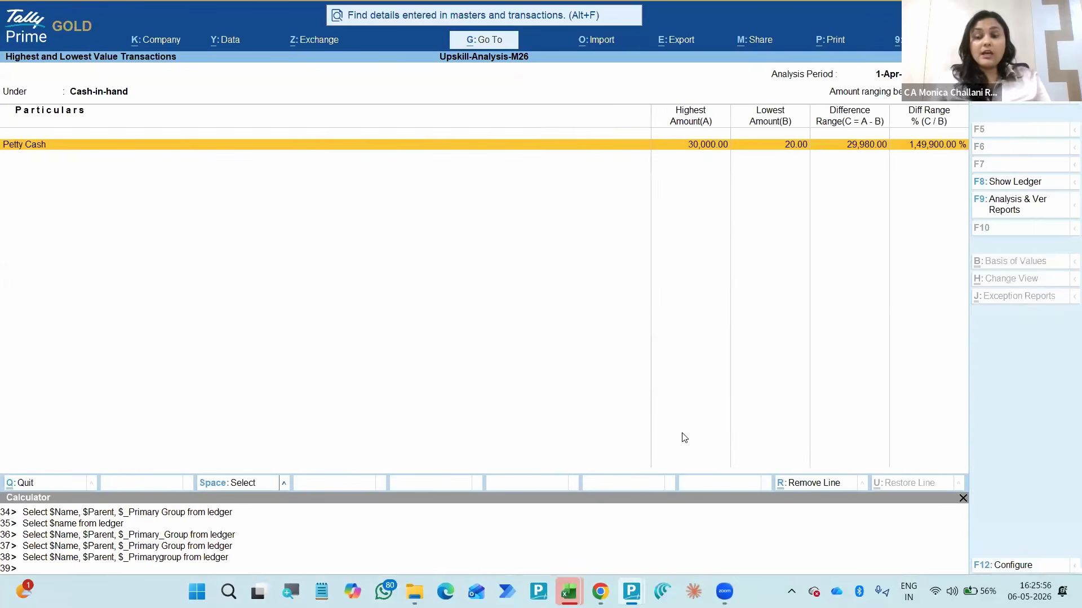
key("Escape")
key("Escape")
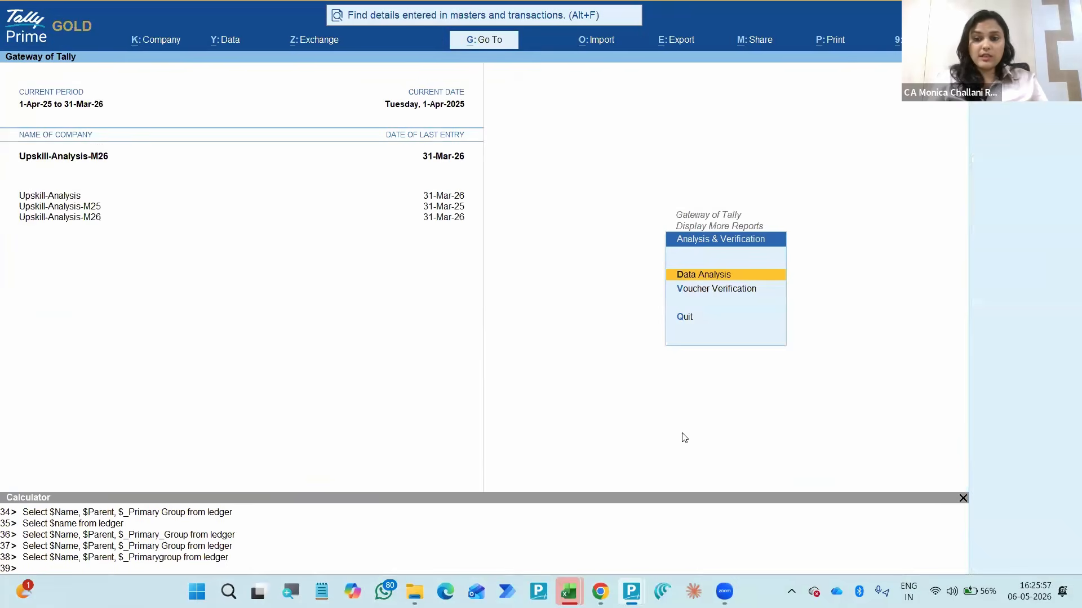
key("Escape")
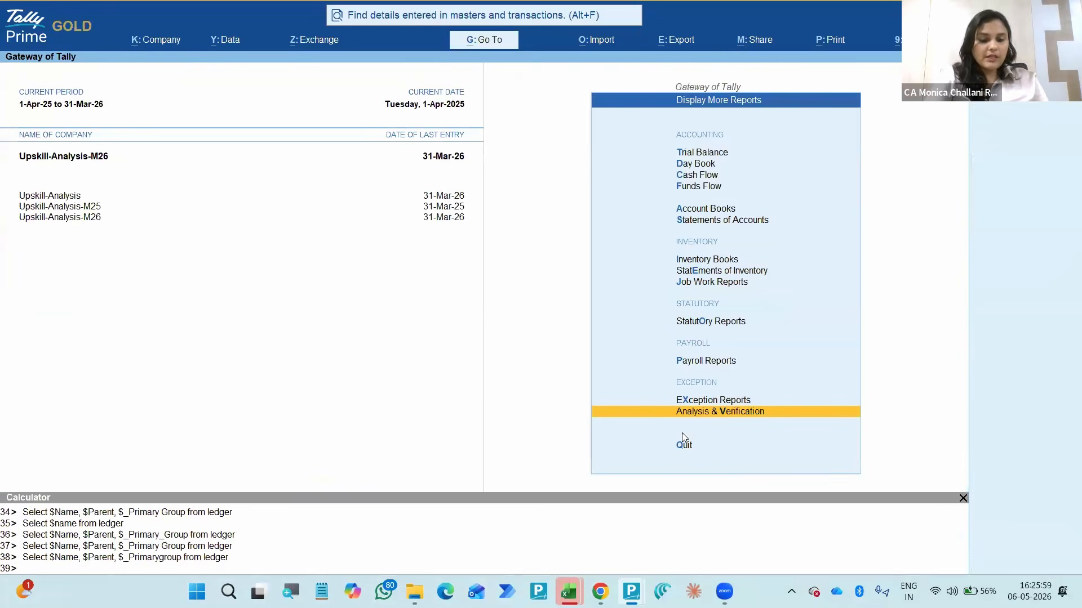
key("alt+g")
type("Ledger")
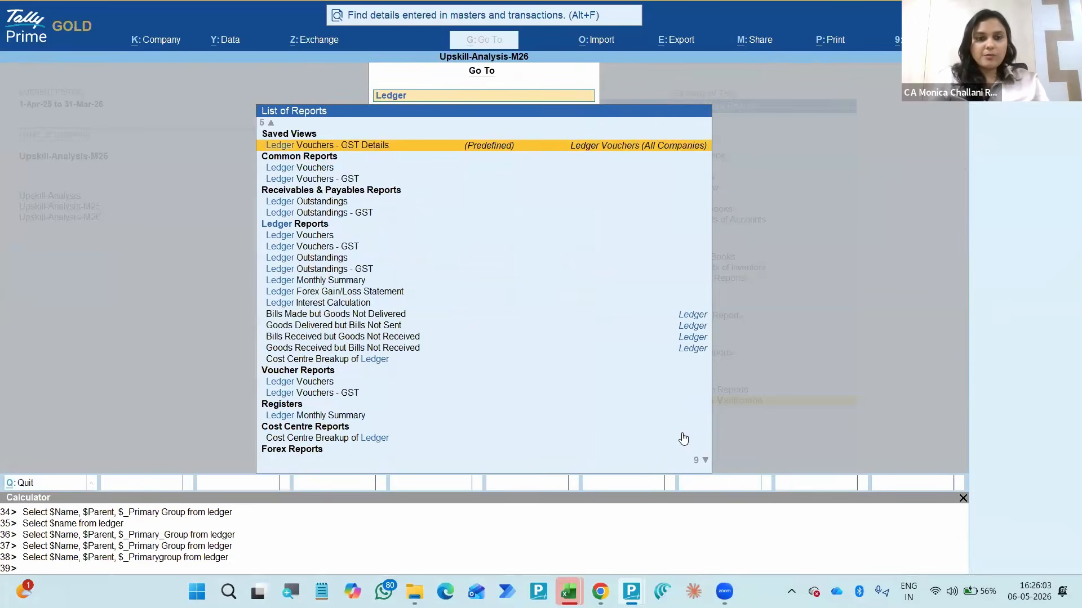
key("Return")
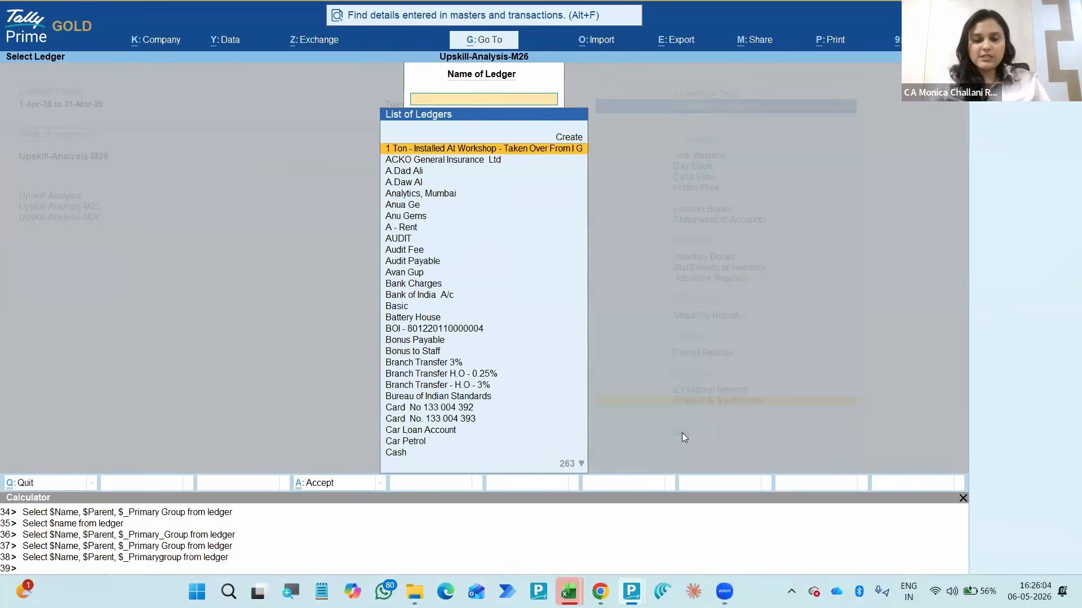
type("Cash")
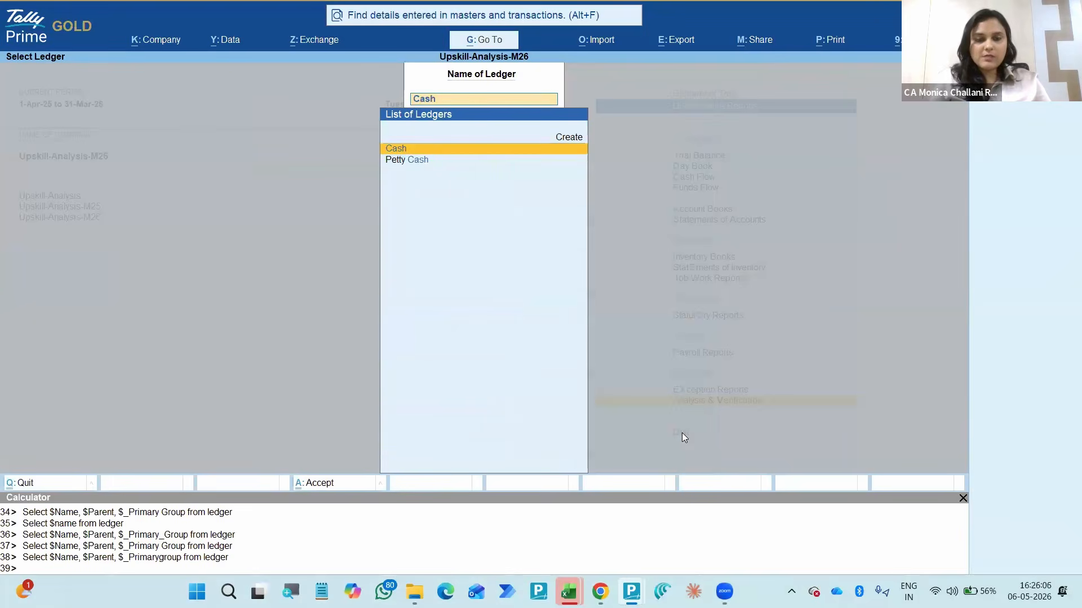
key("Return")
- Switch the Ledger Vouchers report to the Petty Cash ledger
key("F2")
key("Escape")
key("F4")
type("Petty")
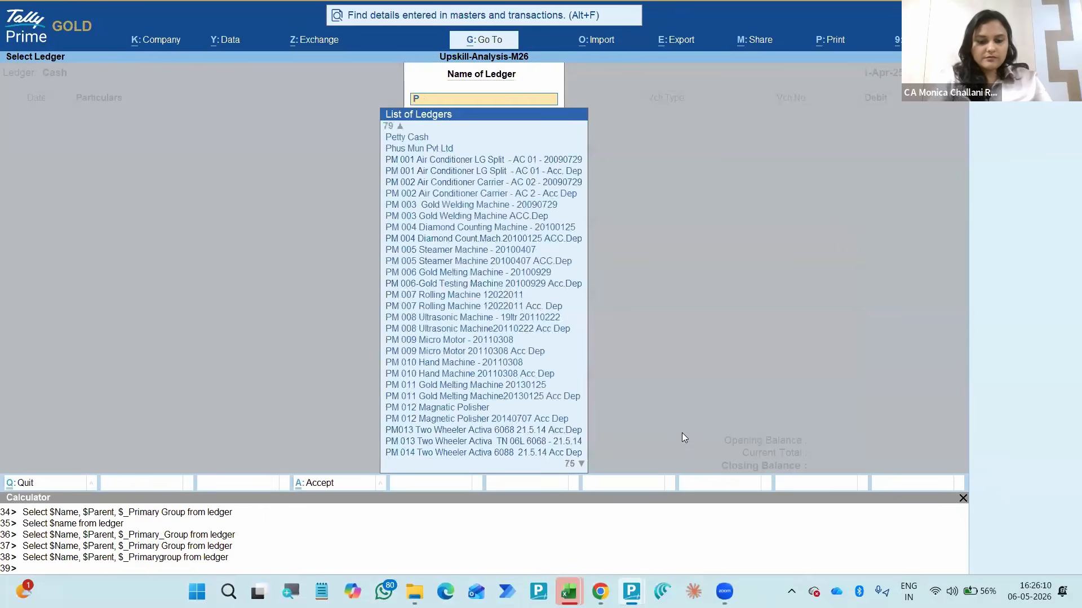
key("Return")
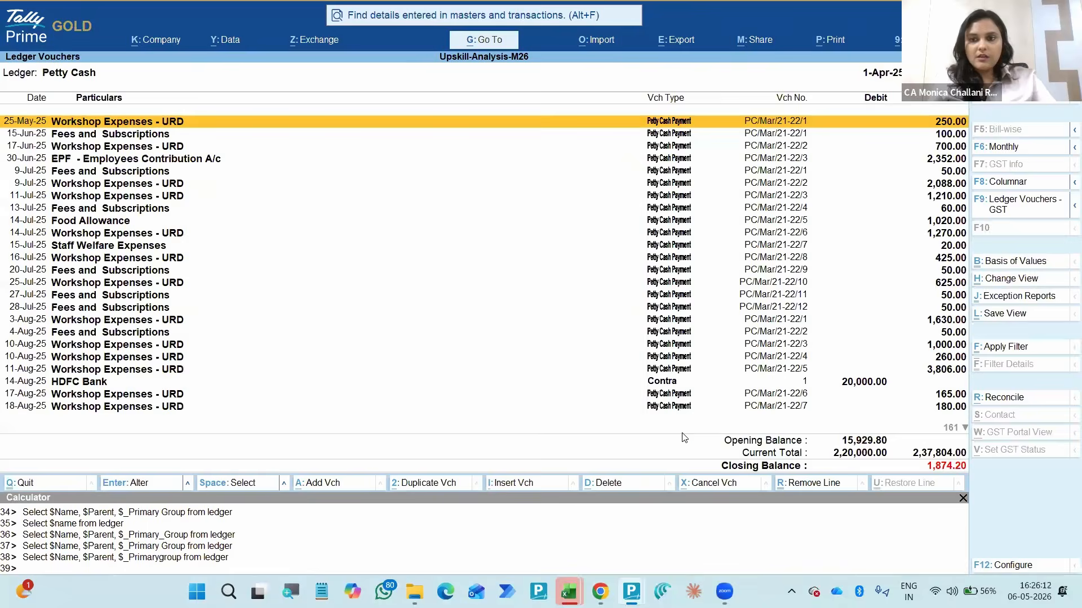
key("F2")
key("Escape")
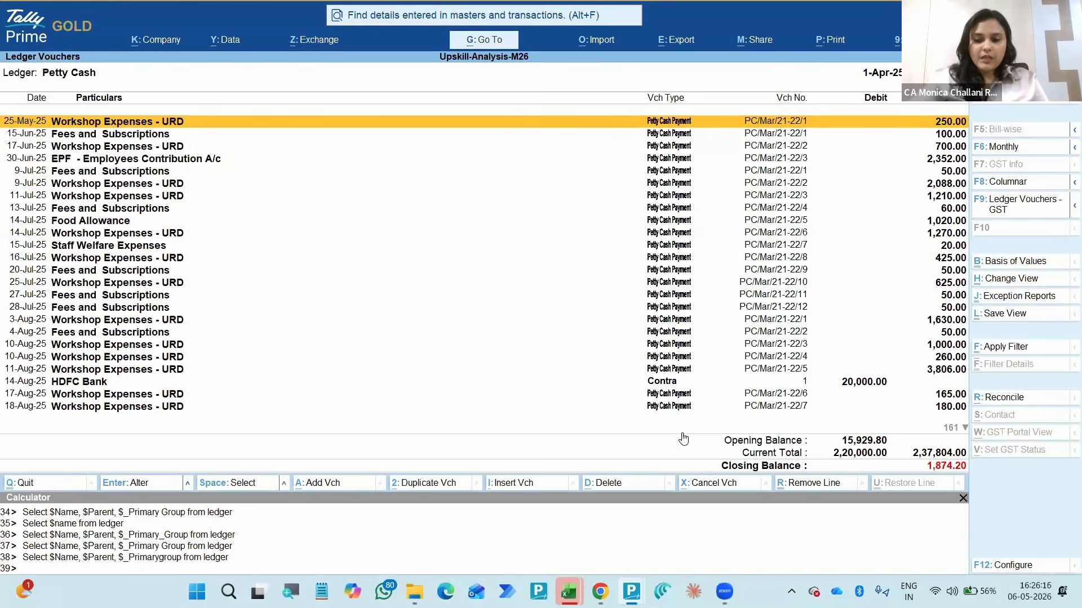
- Check the display configuration and basis-of-values options available for the Petty Cash ledger vouchers
key("F12")
key("Down")
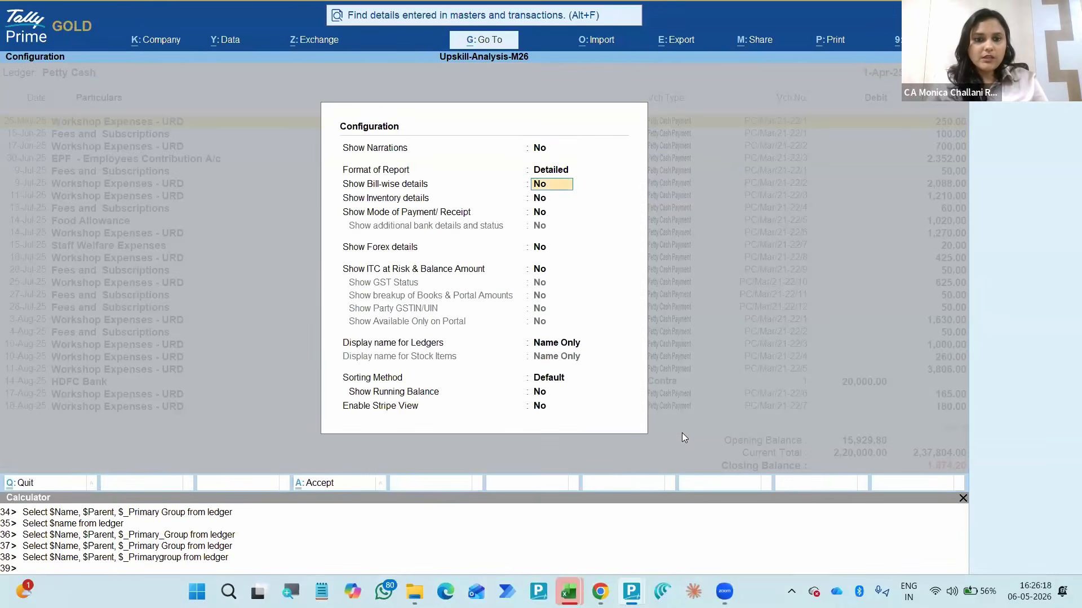
key("Down")
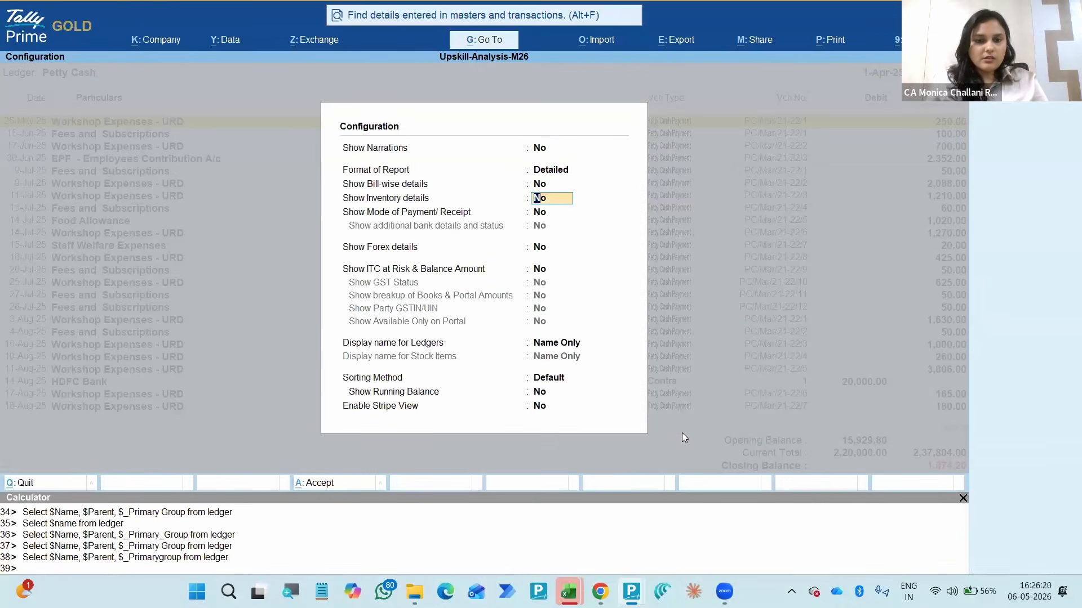
key("Down")
key("Down")
key("Down")
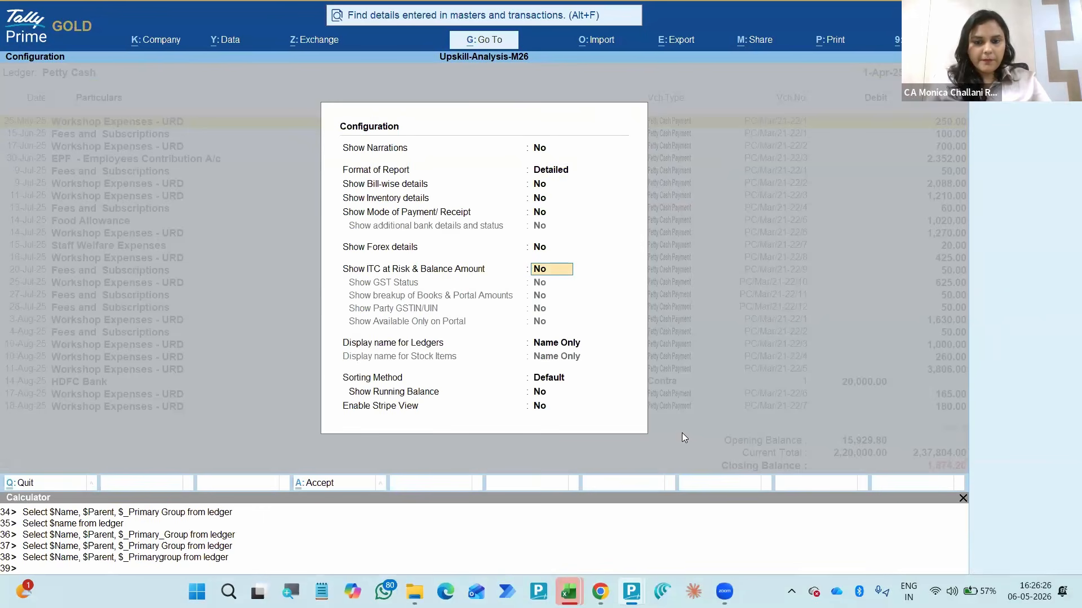
key("Escape")
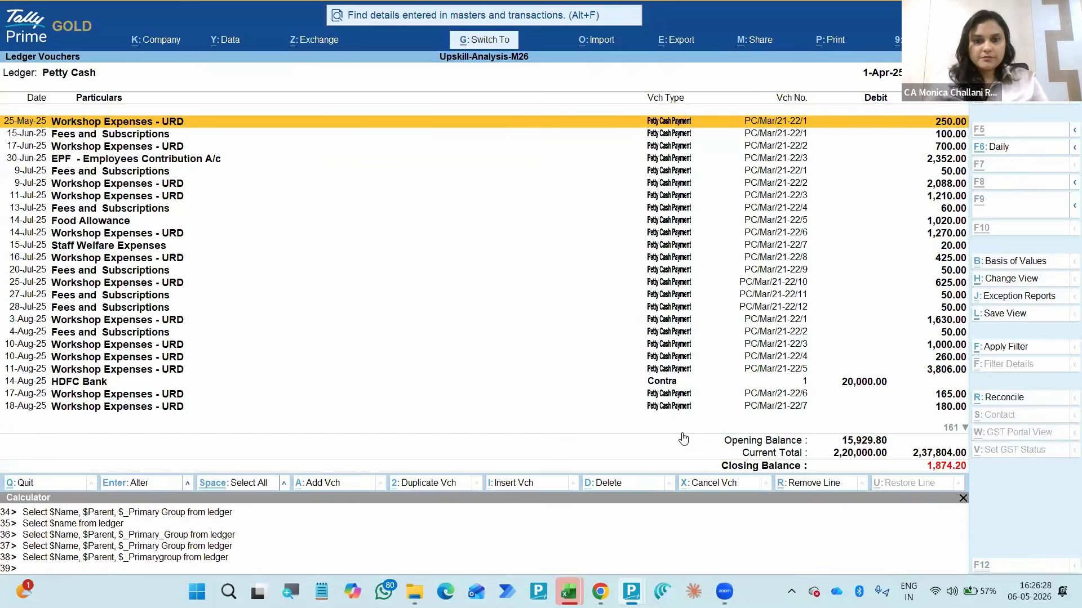
key("ctrl+b")
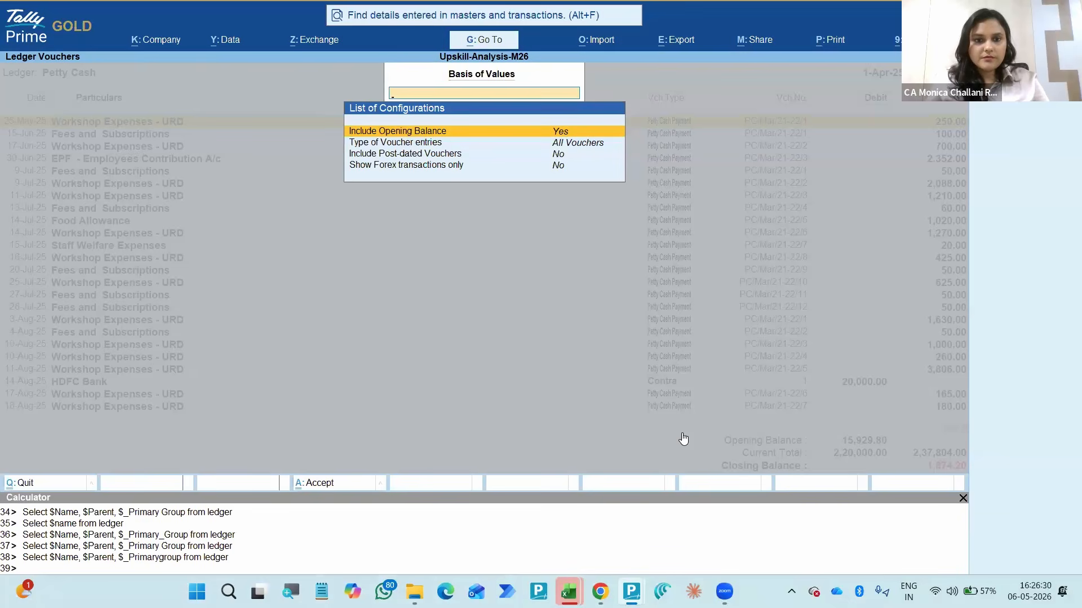
key("Down")
key("Escape")
- Expand the full list of related views and change the Petty Cash report to Daily Breakup
key("ctrl+h")
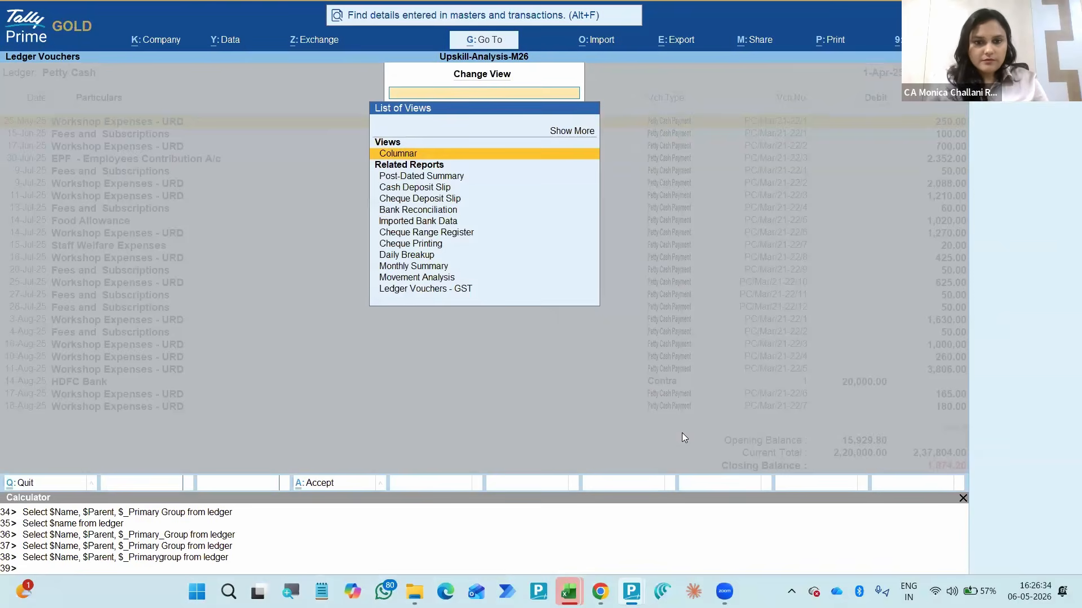
key("Down")
key("Down")
key("Down")
key("Down")
key("Down")
key("Down")
key("Down")
key("Down")
key("Down")
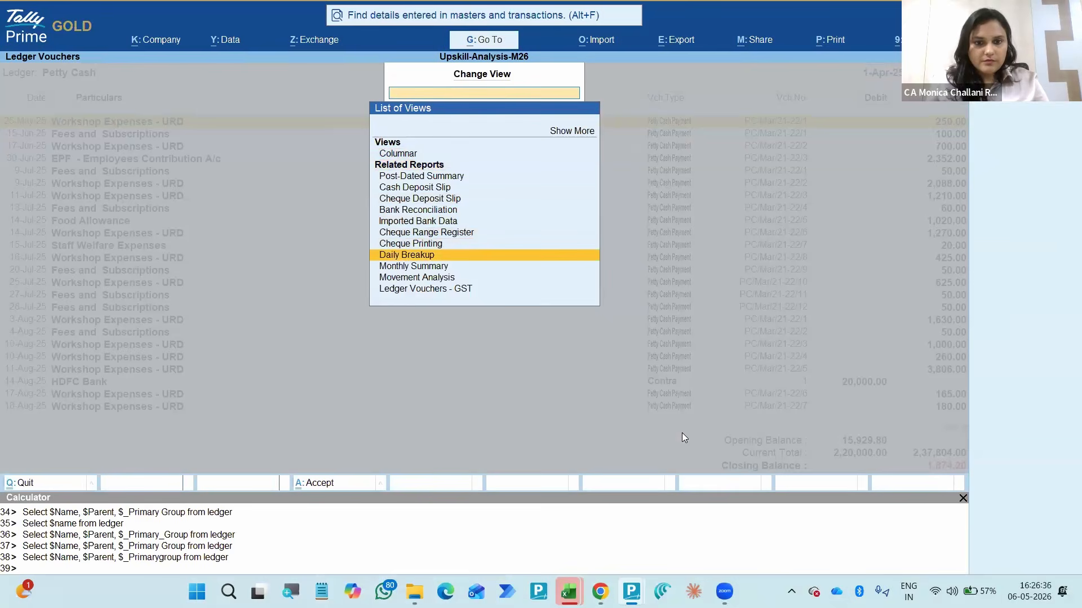
key("Up")
key("Up")
key("Up")
key("Up")
key("Up")
key("Up")
key("Up")
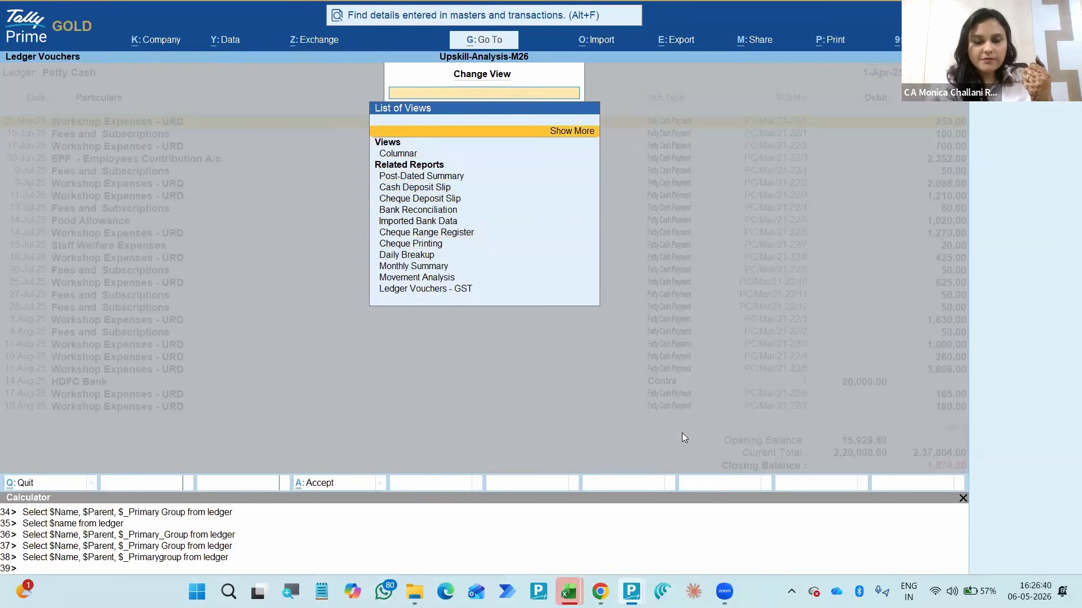
key("Return")
key("Down")
key("Down")
key("Down")
key("Down")
key("Down")
key("Down")
key("Down")
key("Down")
key("Down")
key("Down")
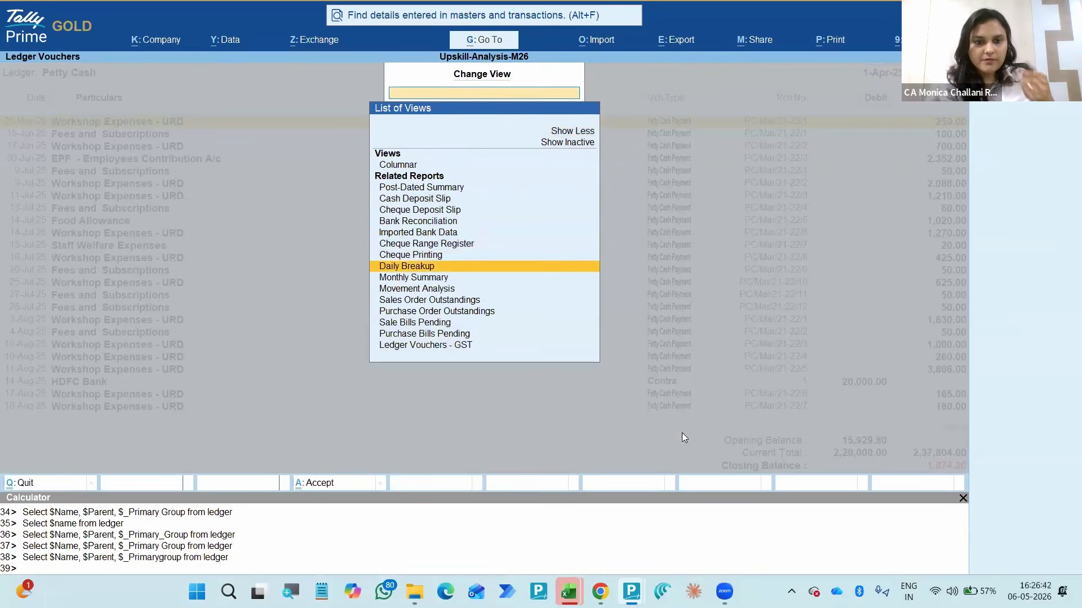
key("Return")
- Configure the Petty Cash daily breakup to show the highest balance and lowest balance
key("Up")
key("Up")
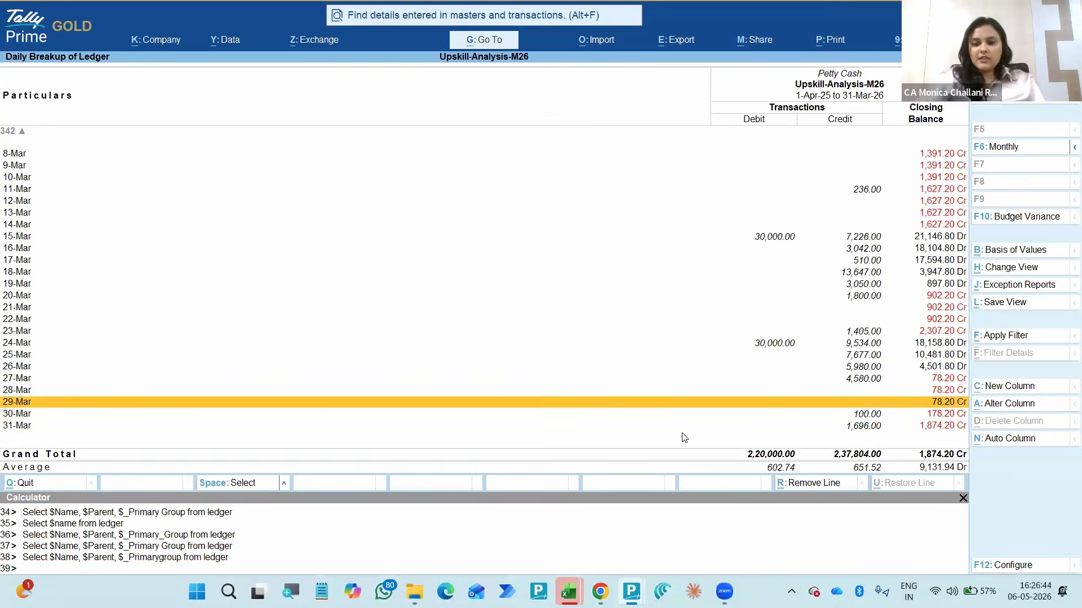
key("F12")
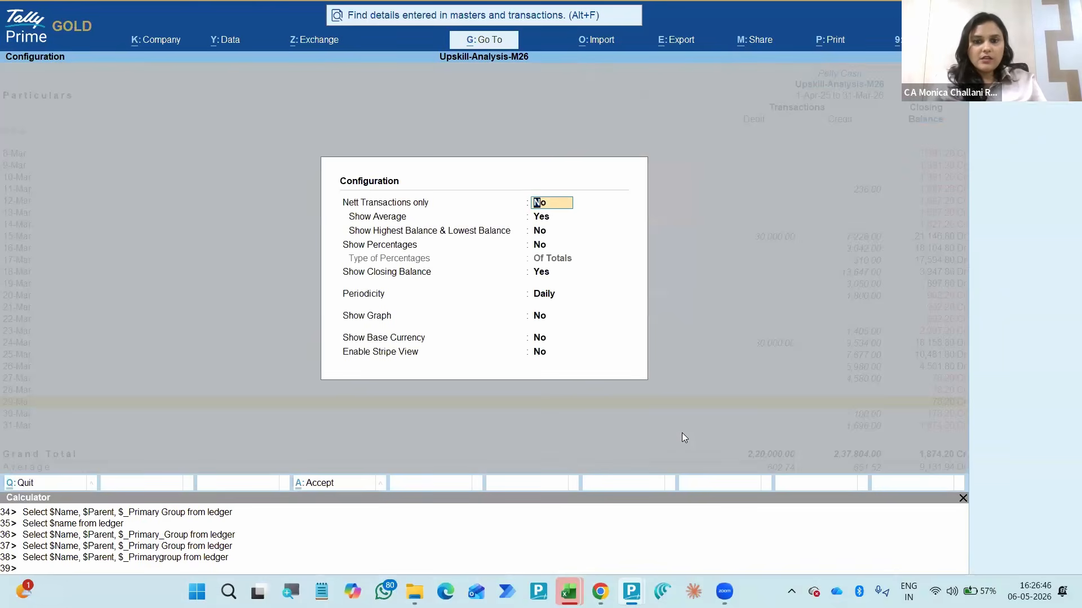
key("Return")
key("Return")
type("y")
key("Return")
key("Return")
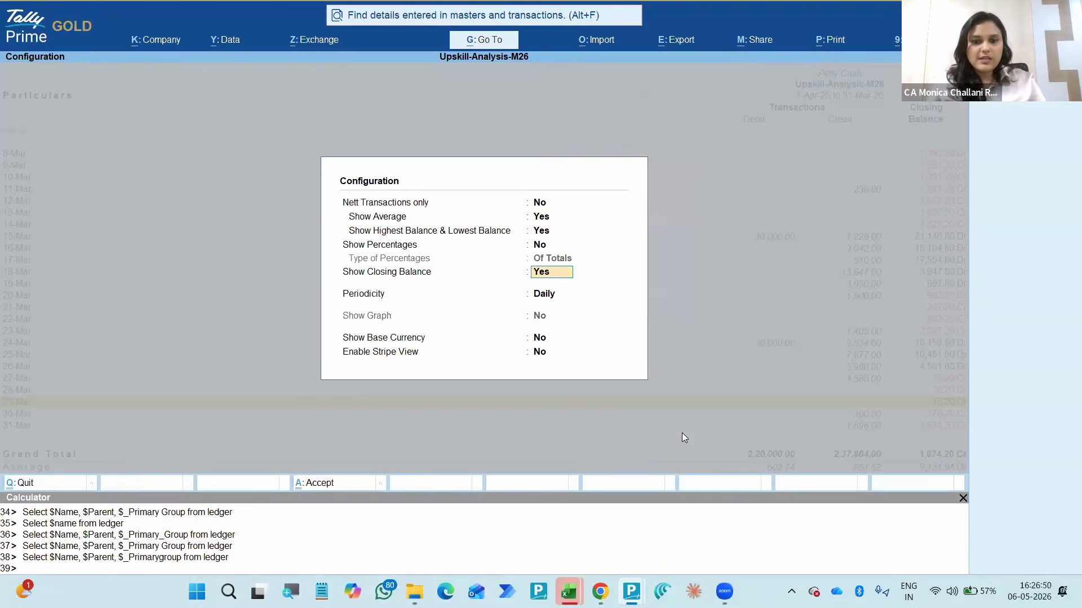
key("ctrl+a")
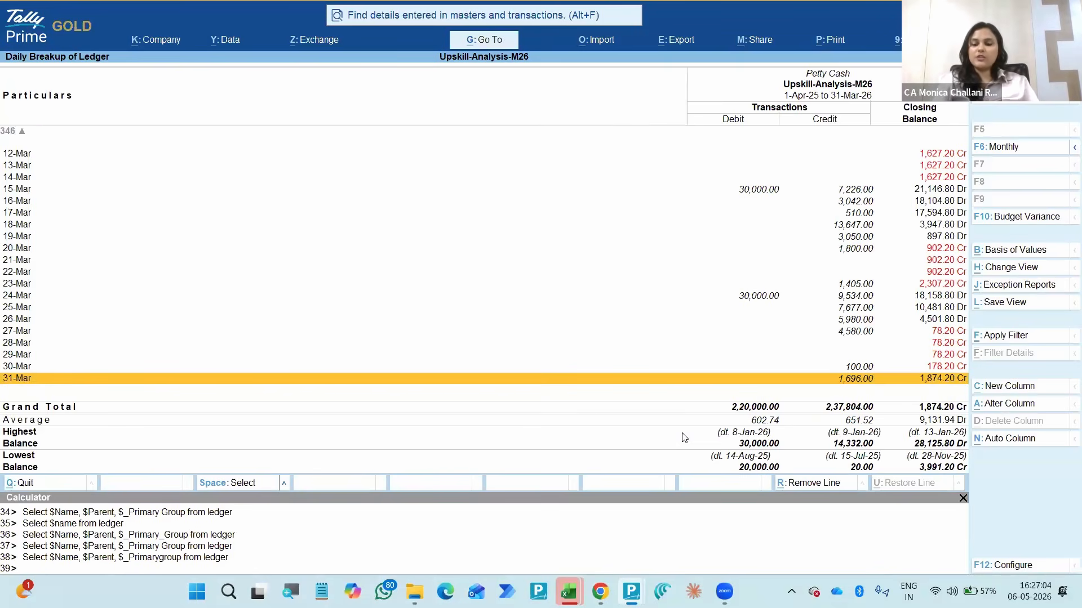
- Examine the Petty Cash daily closing balances from March back to late November for negative cash days
key("Up")
key("Up")
key("Up")
key("Up")
key("Up")
key("Up")
key("Up")
key("Up")
key("Up")
key("Up")
key("Up")
key("Up")
key("Up")
key("Up")
key("Up")
key("Up")
key("Up")
key("Up")
key("Up")
key("Up")
key("Up")
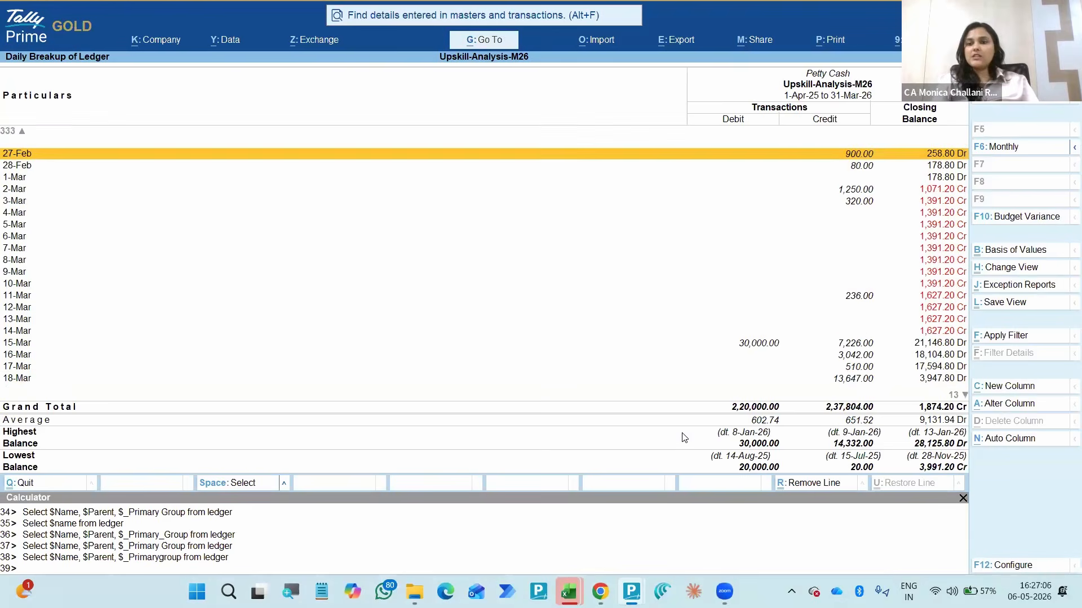
key("Up")
key("Up")
key("Up")
key("Up")
key("Up")
key("Up")
key("Up")
key("Up")
key("Up")
key("Up")
key("Up")
key("Up")
key("Up")
key("Up")
key("Up")
key("Up")
key("Up")
key("Up")
key("Up")
key("Up")
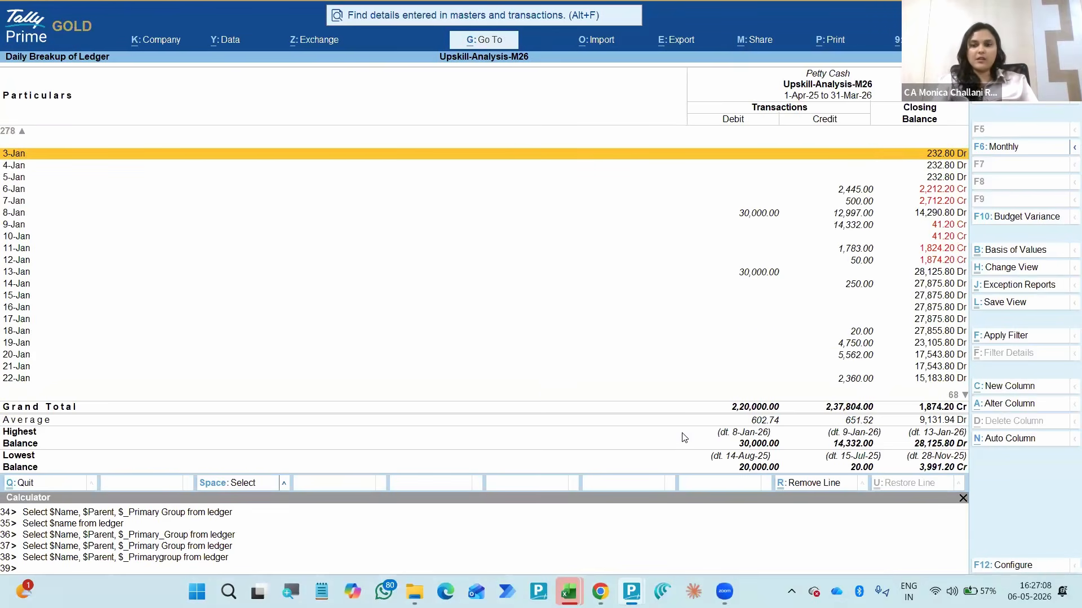
key("Up")
key("Up")
key("Up")
key("Up")
key("Up")
key("Up")
key("Up")
key("Up")
key("Up")
key("Up")
key("Up")
key("Up")
key("Up")
key("Up")
key("Up")
key("Up")
key("Up")
key("Up")
key("Up")
key("Up")
key("Up")
key("Up")
key("Up")
key("Up")
key("Up")
key("Up")
key("Up")
key("Up")
key("Up")
key("Up")
key("Up")
key("Up")
key("Up")
key("Up")
key("Up")
key("Up")
key("Up")
key("Up")
key("Up")
key("Up")
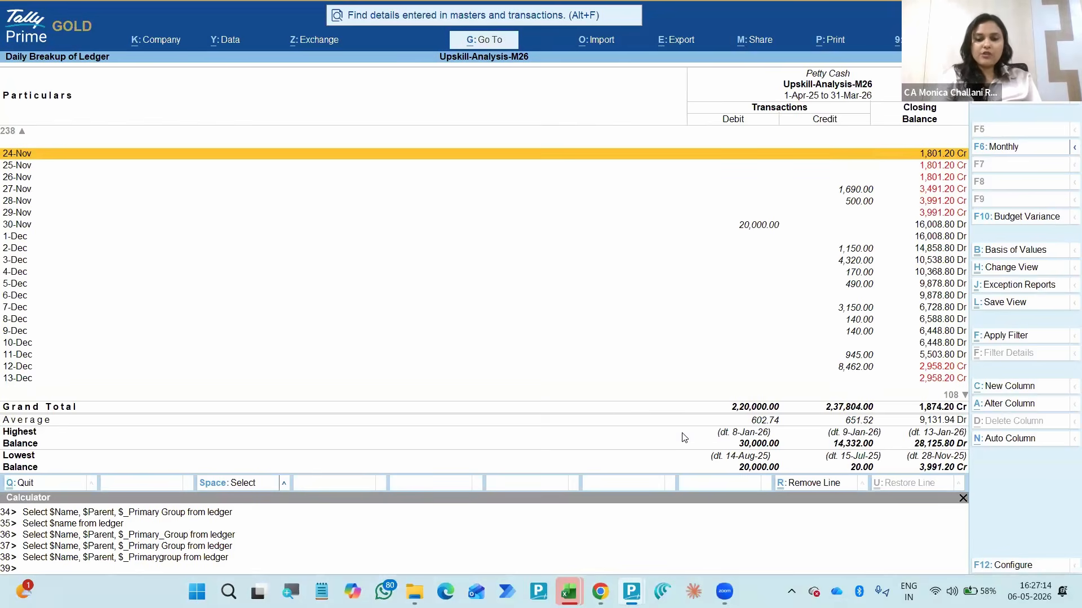
- Set the periodicity of the Petty Cash breakup to Weekly
key("F12")
key("Down")
key("Down")
key("Down")
key("Down")
key("Down")
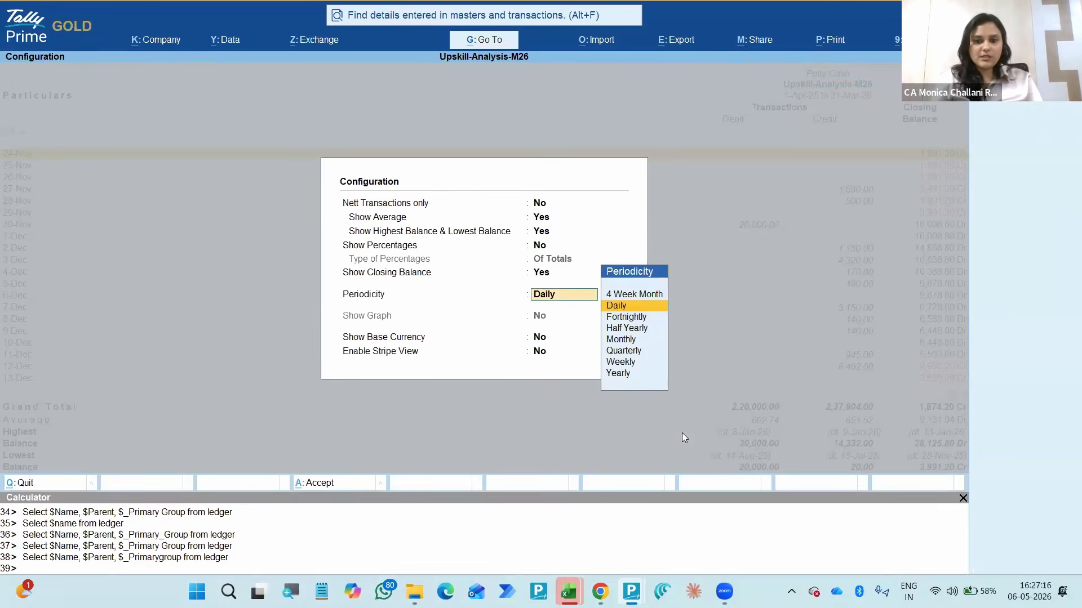
key("Down")
key("Up")
key("Up")
key("Down")
key("Down")
key("Down")
key("Down")
key("Down")
key("Down")
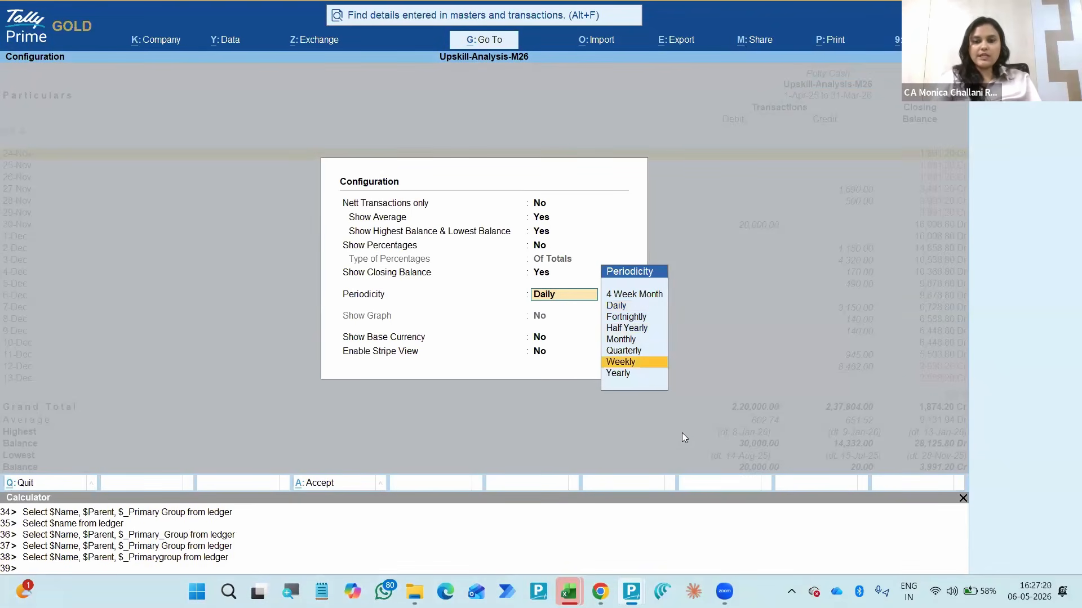
key("Return")
key("ctrl+a")
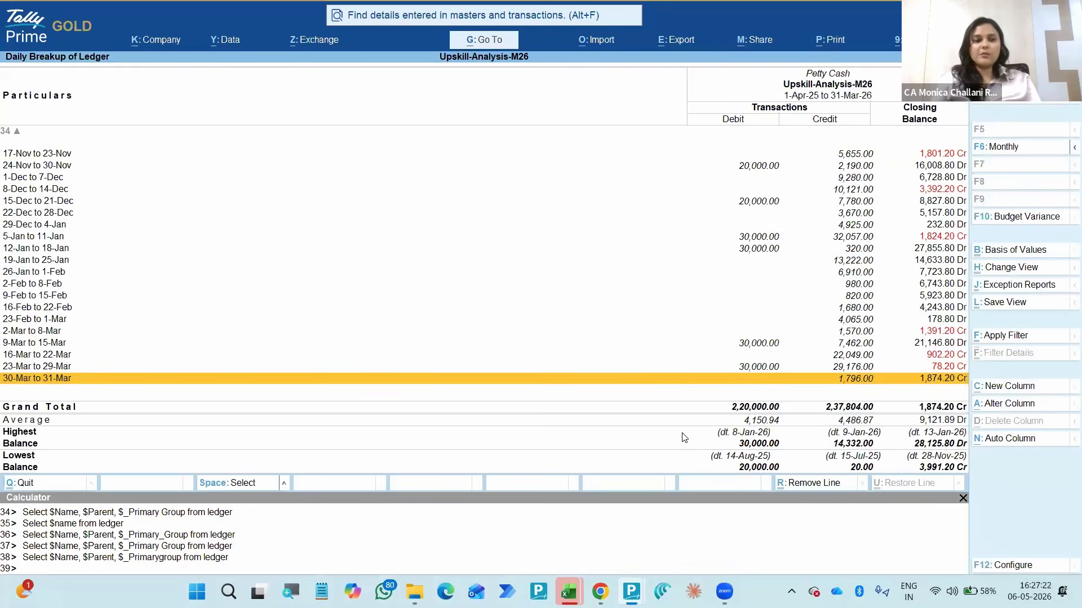
- Review the weekly Petty Cash balances back to the first week of April, and leave the ledger reports
key("Up")
key("Up")
key("Up")
key("Up")
key("Up")
key("Up")
key("Up")
key("Up")
key("Up")
key("Up")
key("Up")
key("Up")
key("Up")
key("Up")
key("Up")
key("Up")
key("Up")
key("Up")
key("Up")
key("Up")
key("Up")
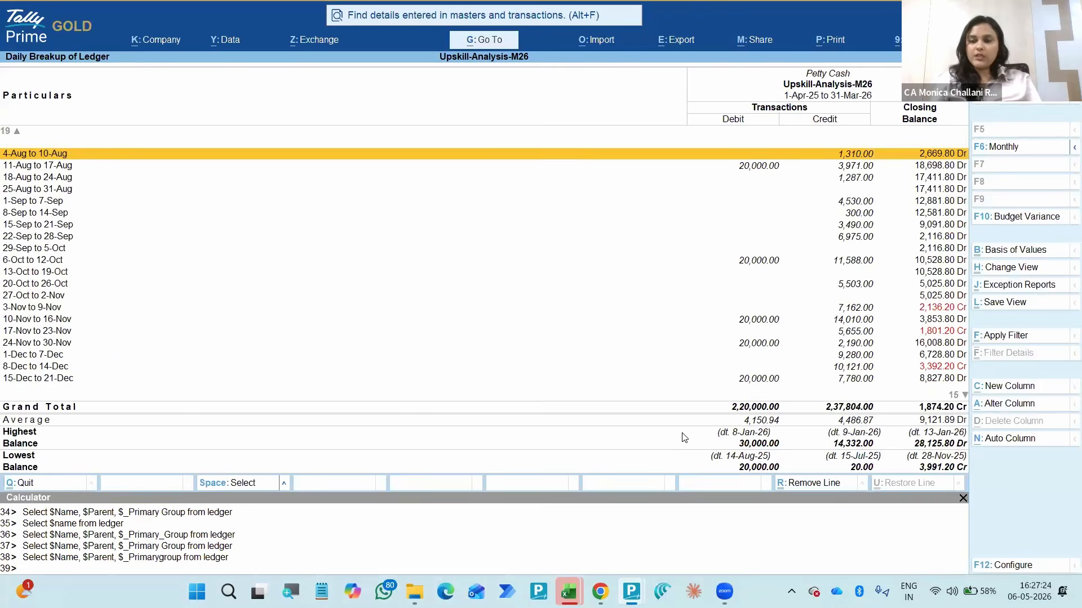
key("Up")
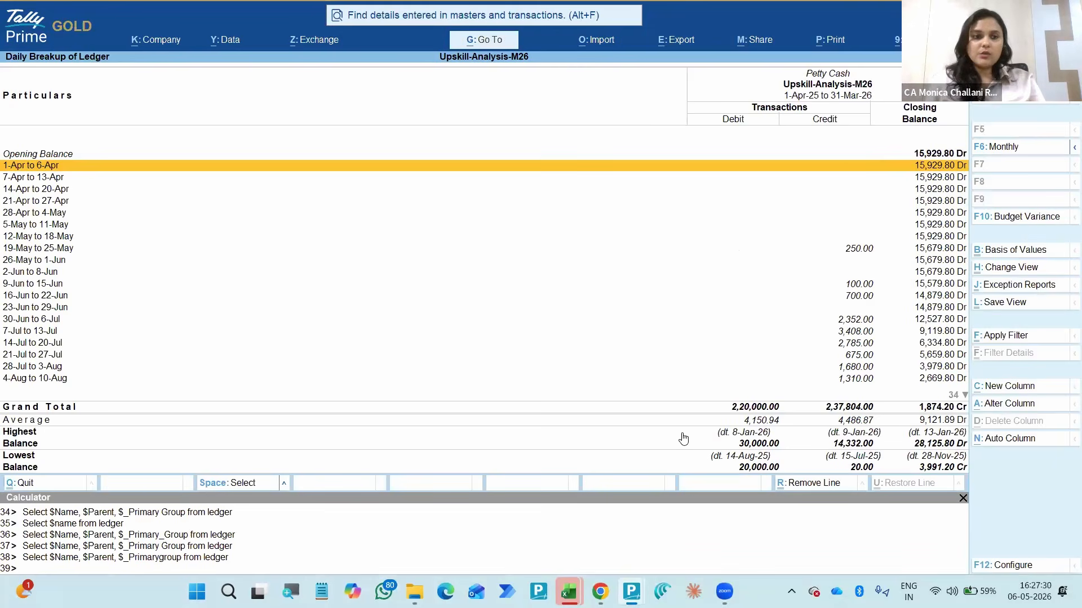
key("Escape")
key("Escape")
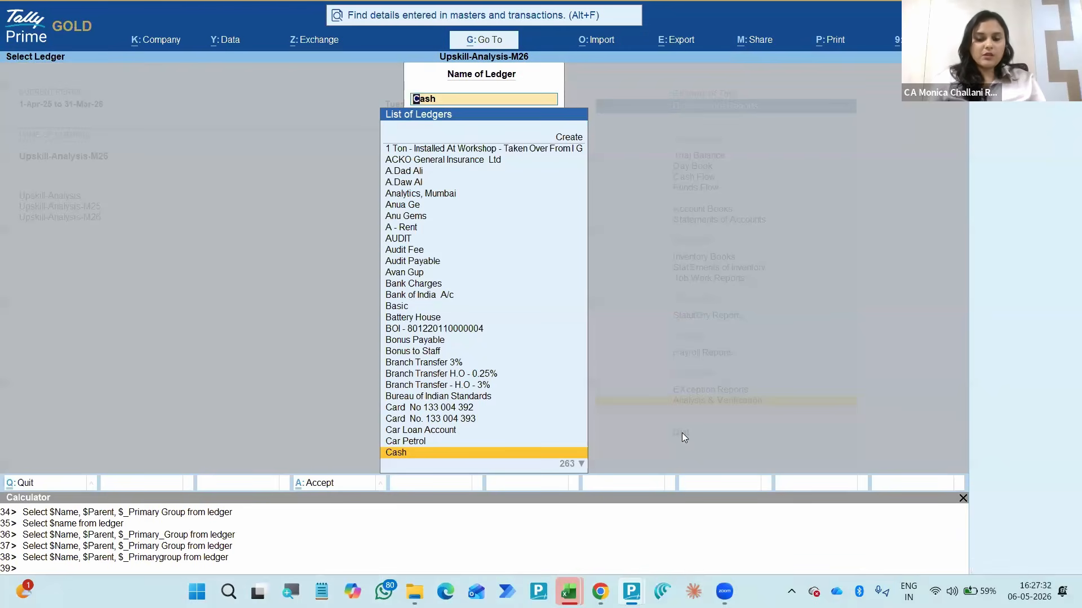
key("Escape")
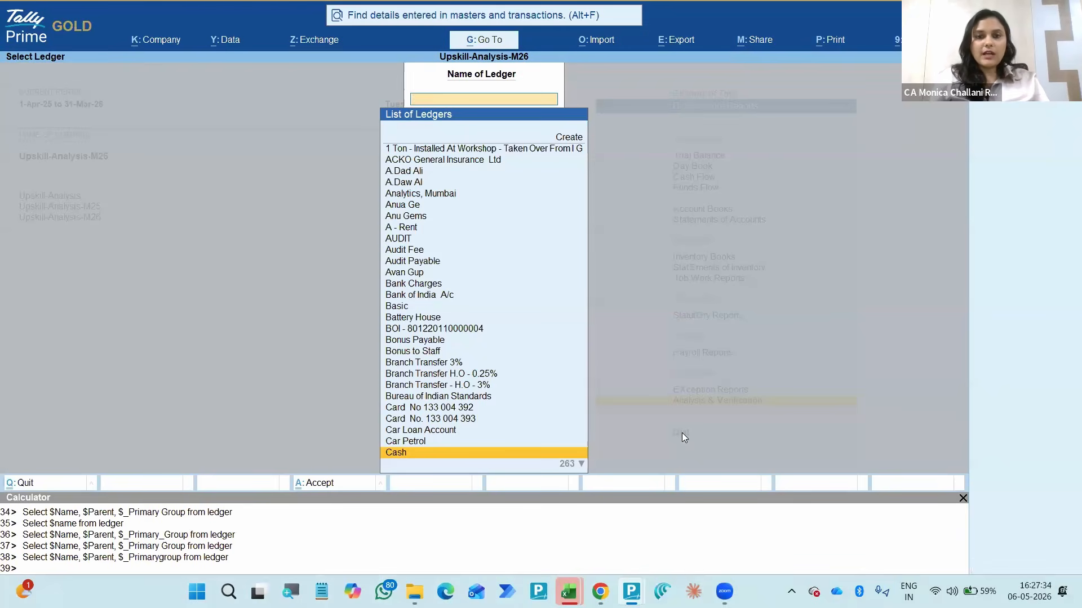
key("Escape")
- Search the Account Books ledgers for "loan" and open the vouchers of the individual's Loan A/c ledger
key("Up")
key("Up")
key("Up")
key("Up")
key("Up")
key("Up")
key("Up")
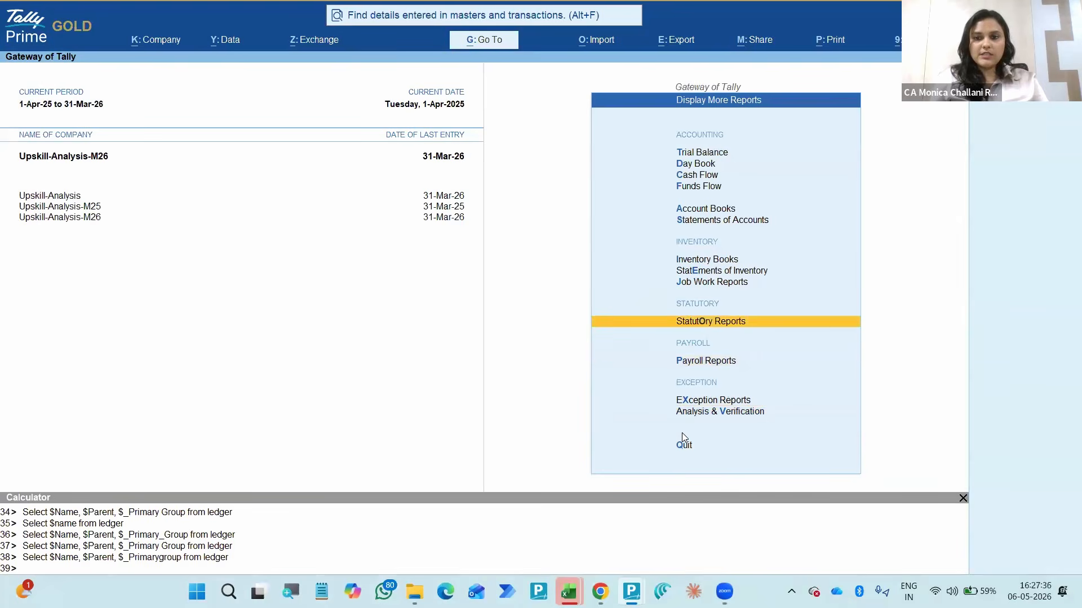
key("Up")
key("Return")
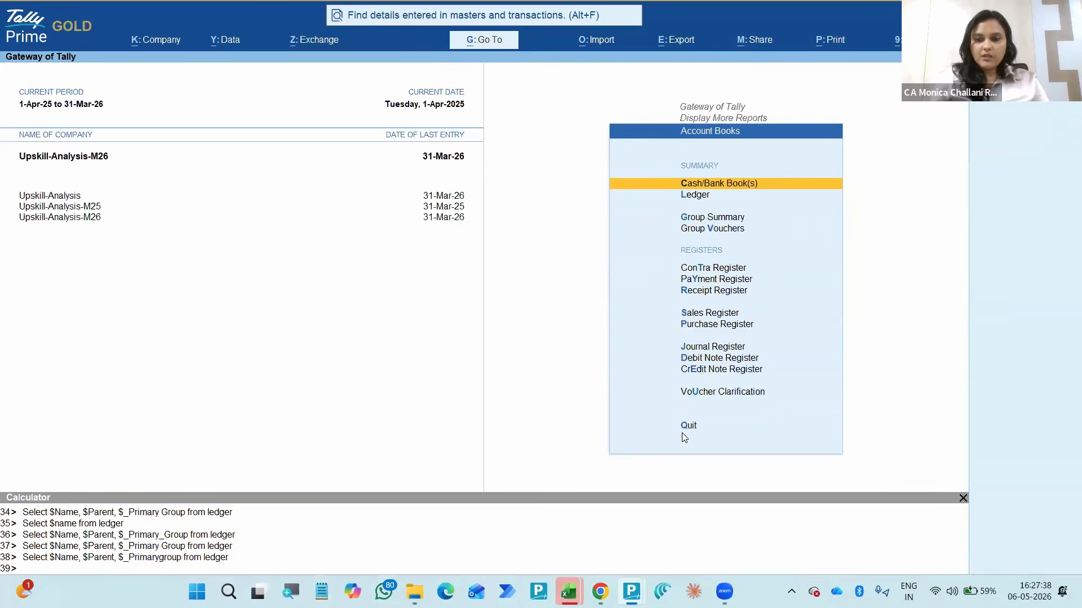
key("Down")
key("Down")
key("Down")
key("Down")
key("Down")
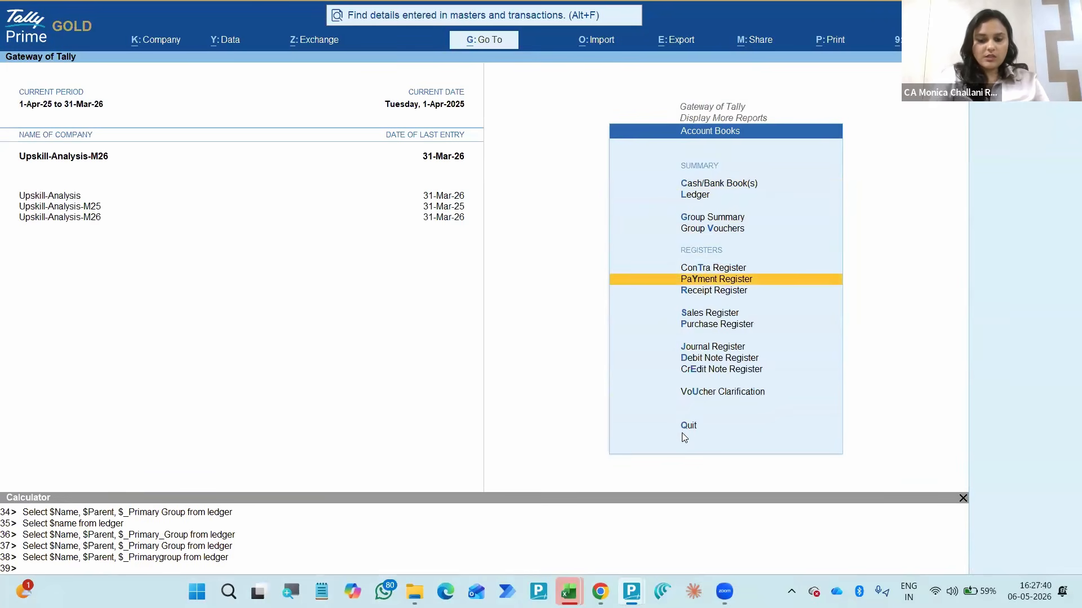
type("loan")
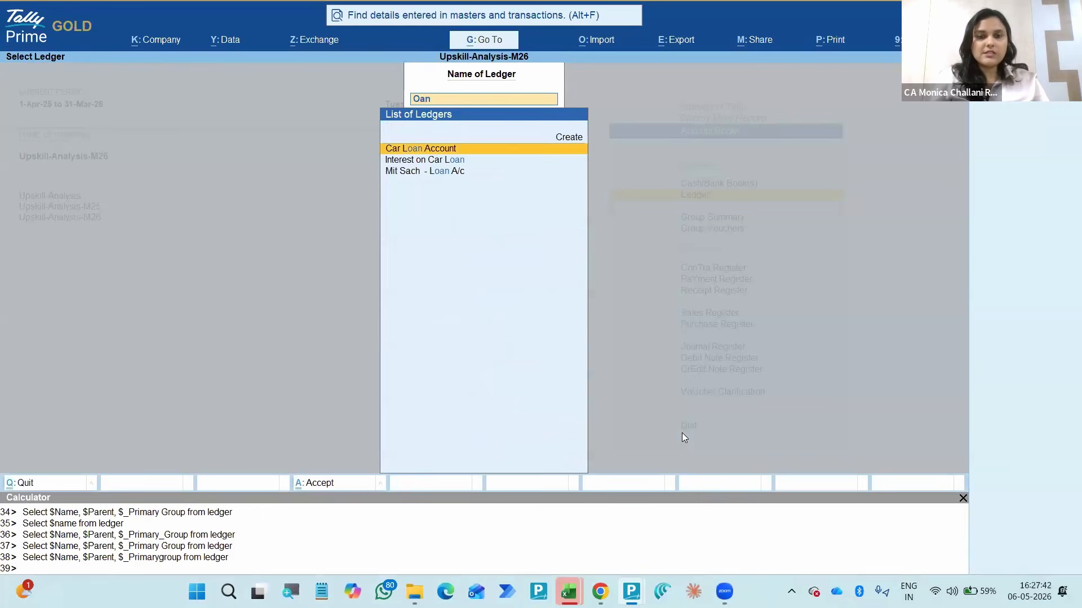
key("Down")
key("Down")
key("Return")
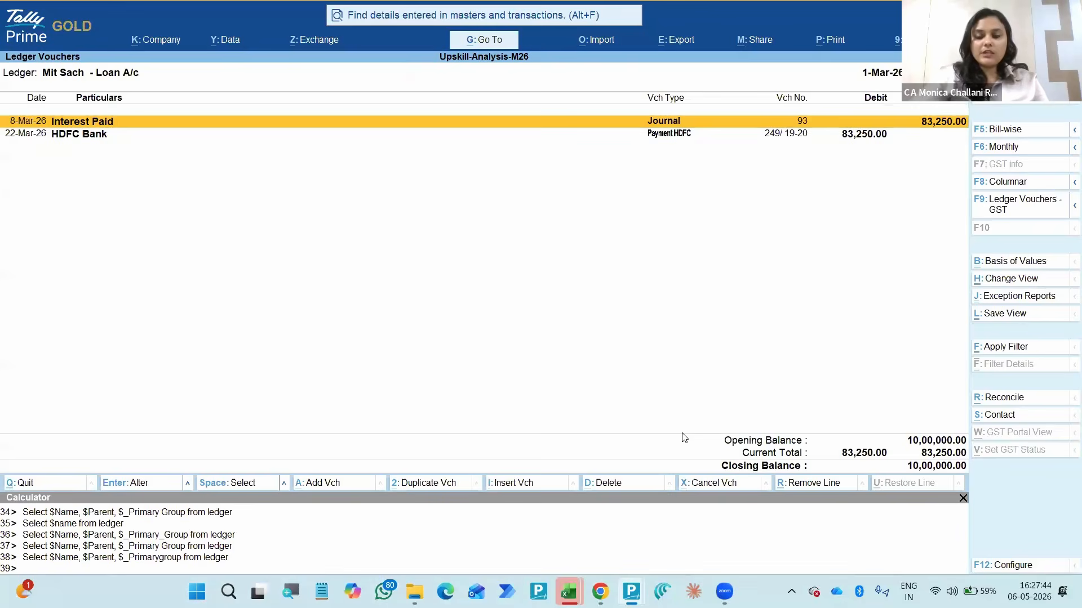
- Configure the loan ledger vouchers to show the running balance
key("F12")
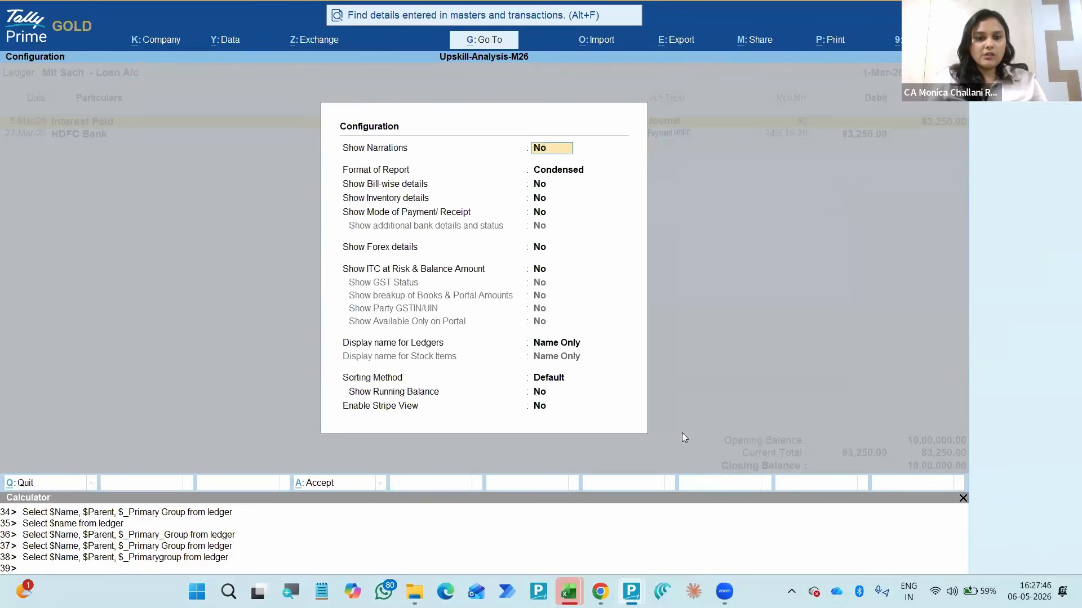
key("Return")
key("Return")
key("Return")
key("Return")
key("Return")
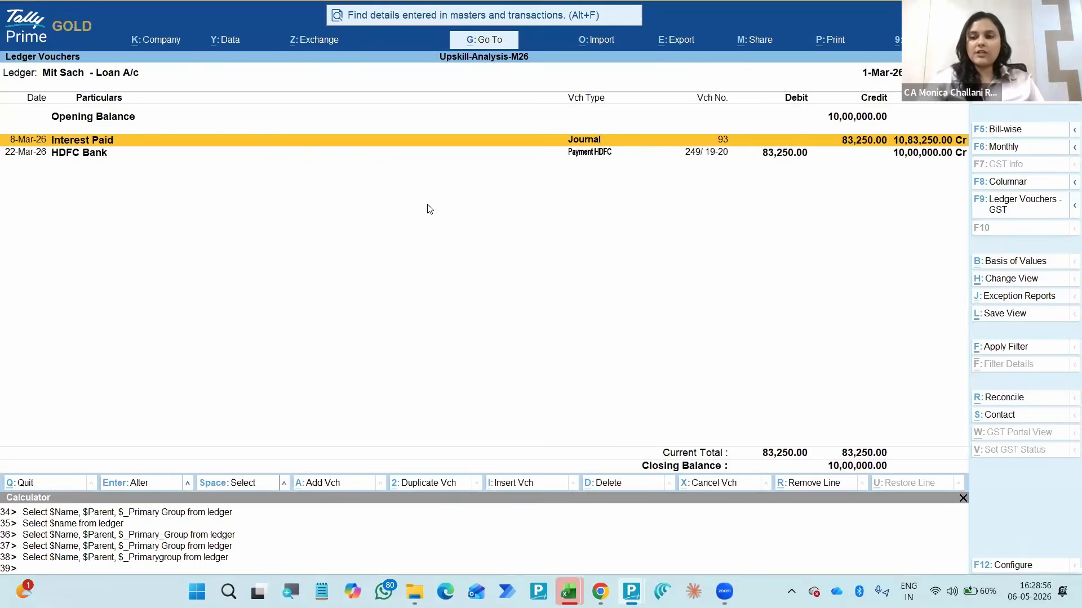
- Check the report format, bill-wise, inventory, payment mode, forex and ITC display options for the loan ledger, keeping the Condensed format
key("F12")
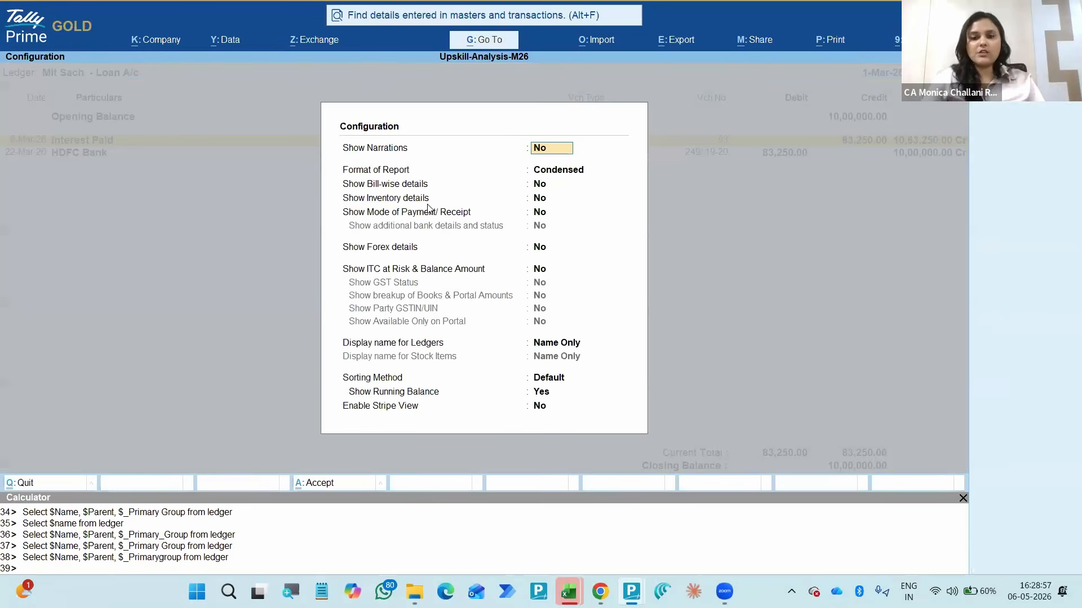
key("Return")
key("Down")
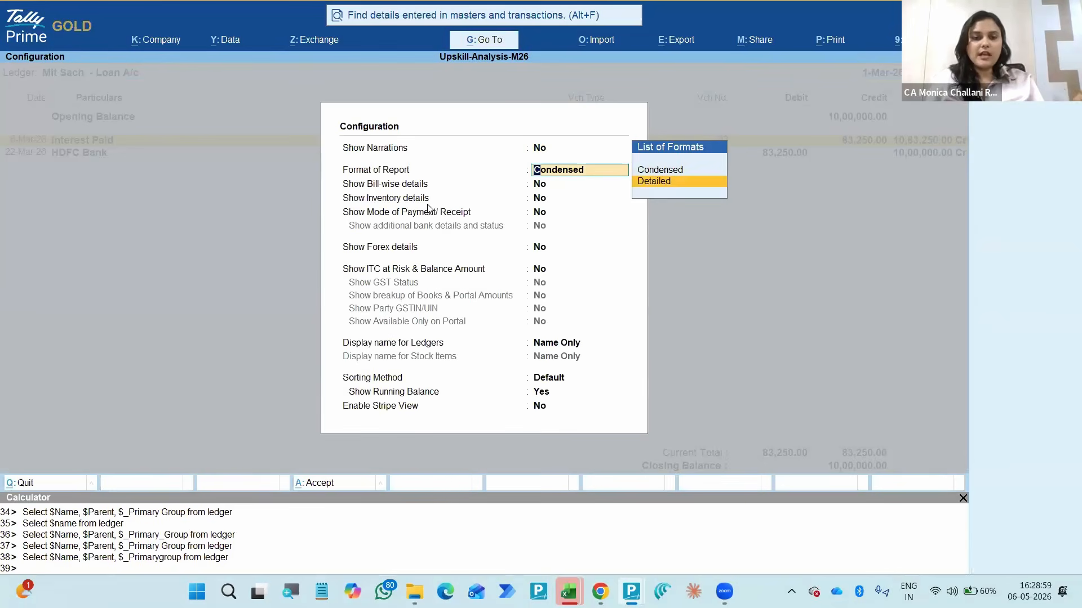
key("Up")
key("Return")
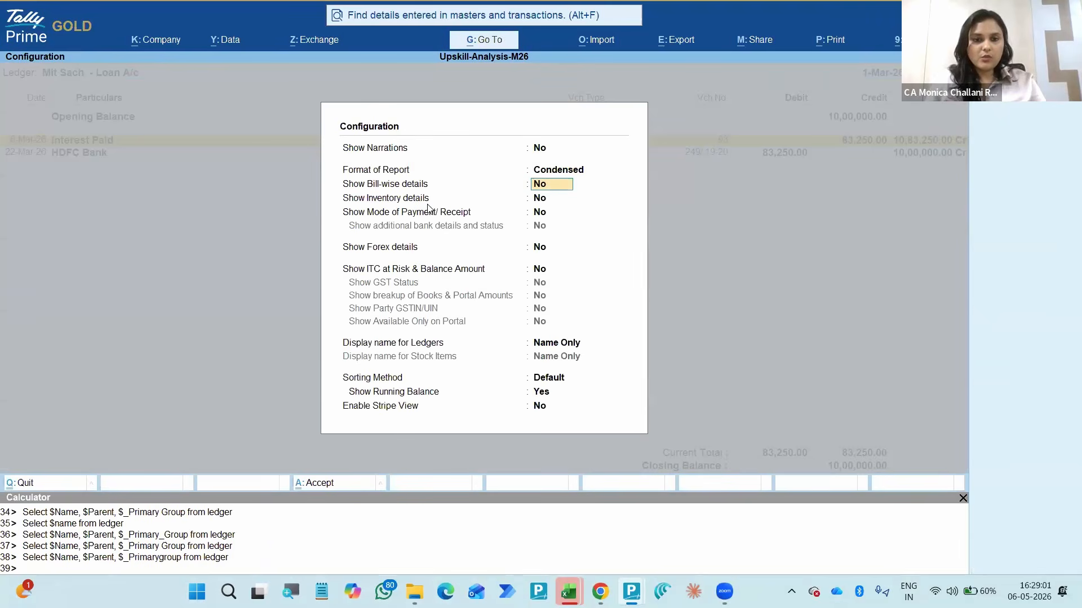
key("Return")
key("Return")
key("Return")
key("Return")
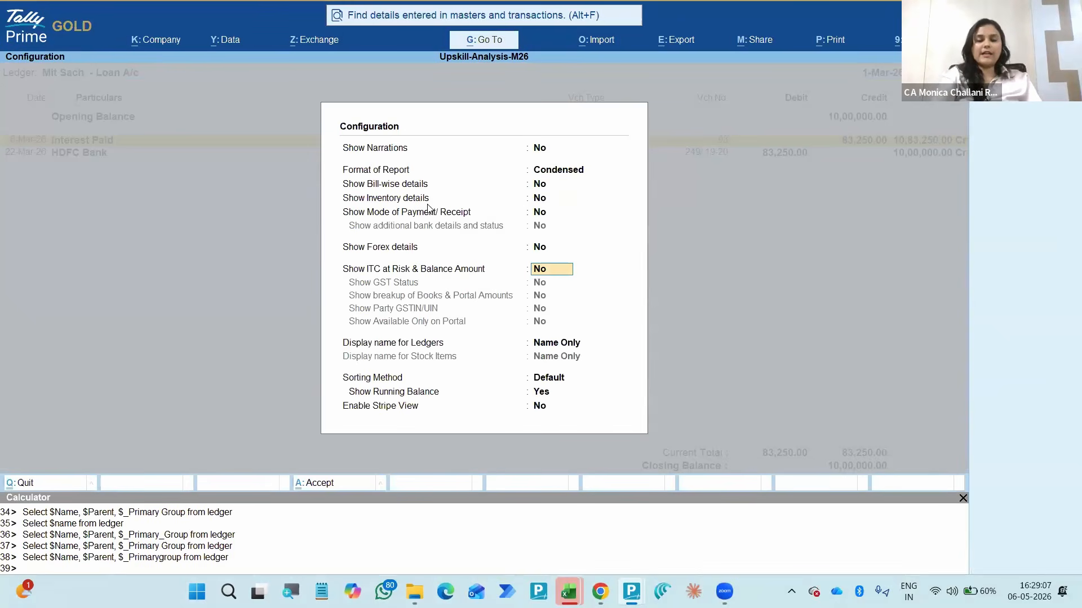
key("ctrl")
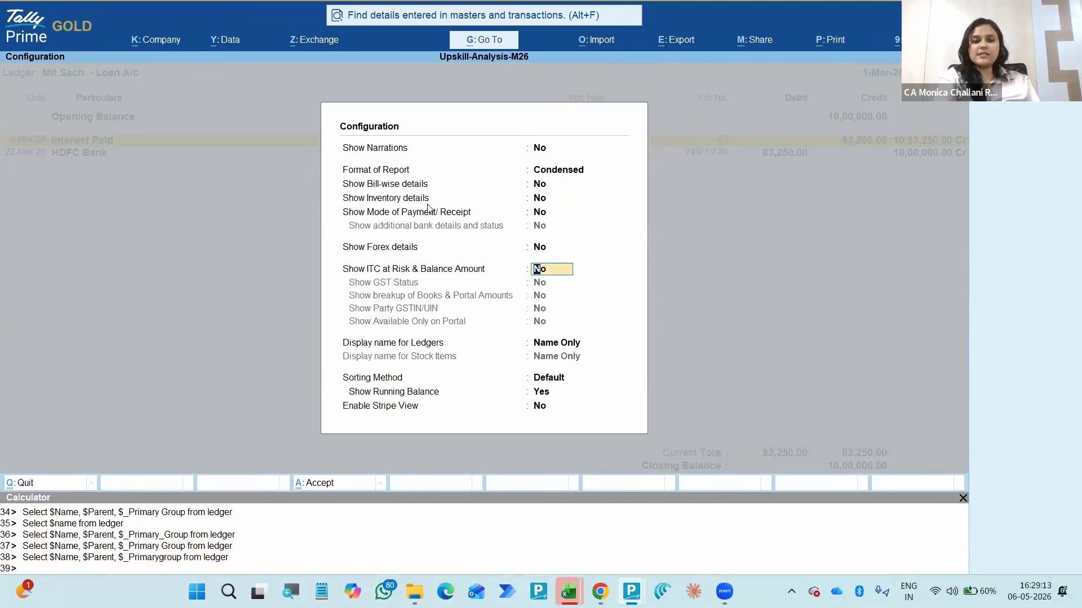
key("ctrl")
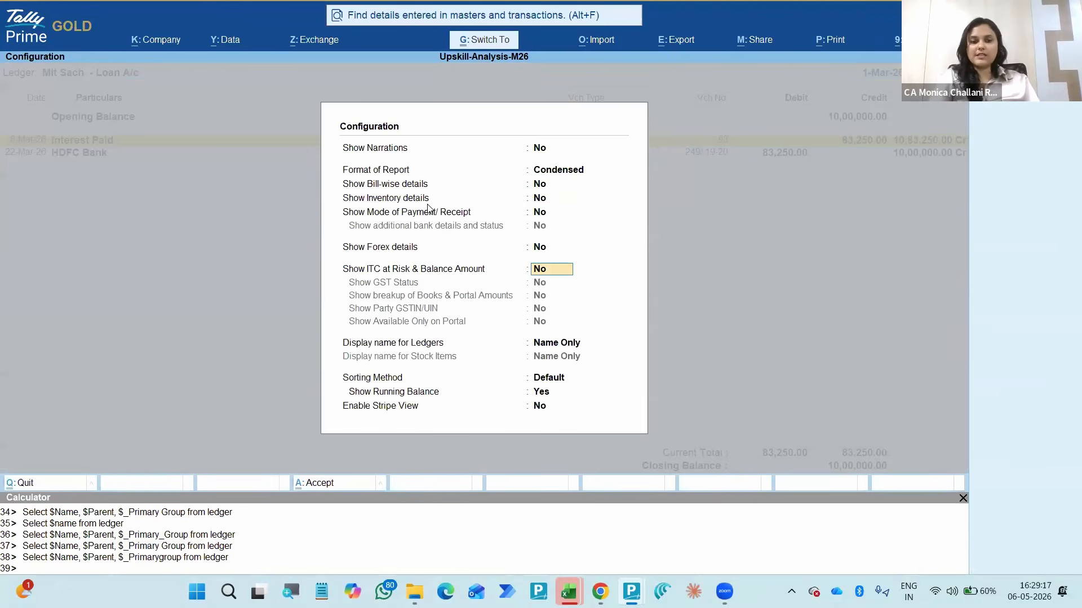
key("ctrl+a")
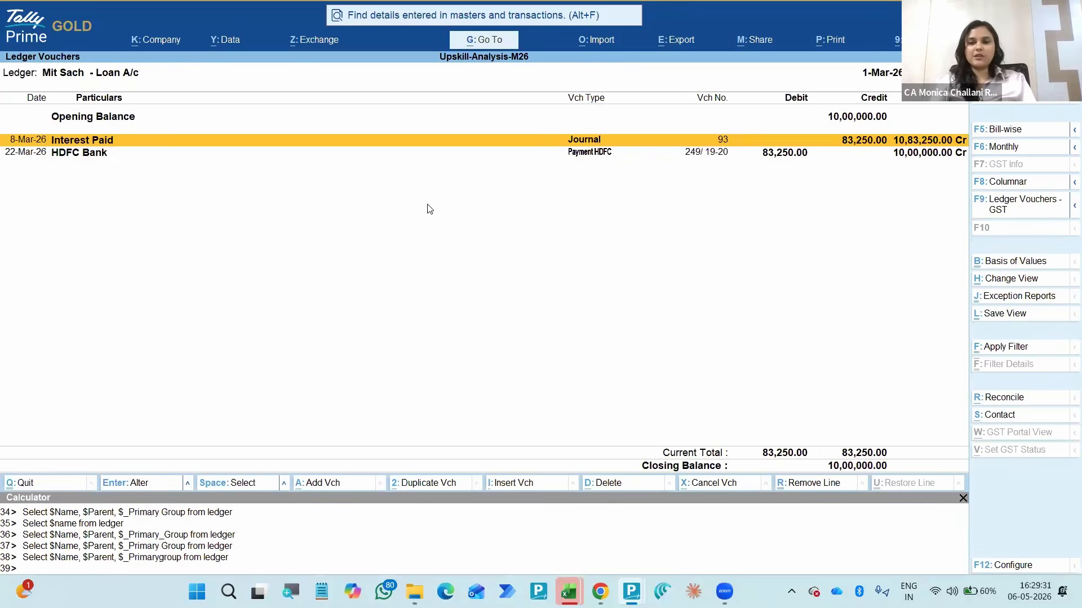
- Leave the loan ledger and Account Books, going back to the Display More Reports list
key("Escape")
key("Escape")
key("Escape")
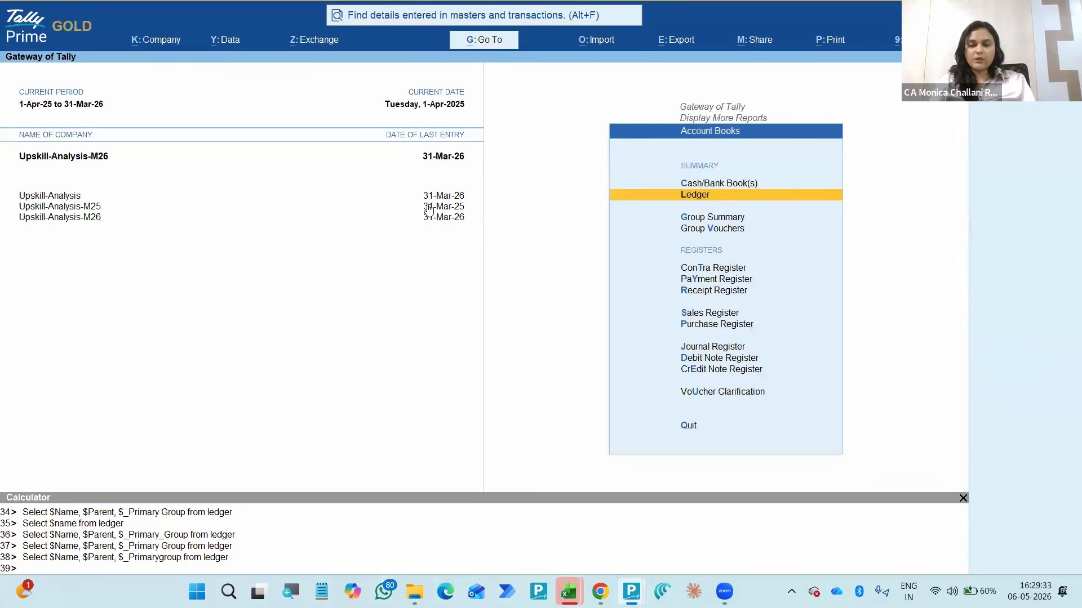
key("Escape")
key("Down")
key("Down")
key("Down")
key("Down")
- Switch to the Book1 workbook in Excel and review the agenda topics up to Data Mining
key("alt+Tab")
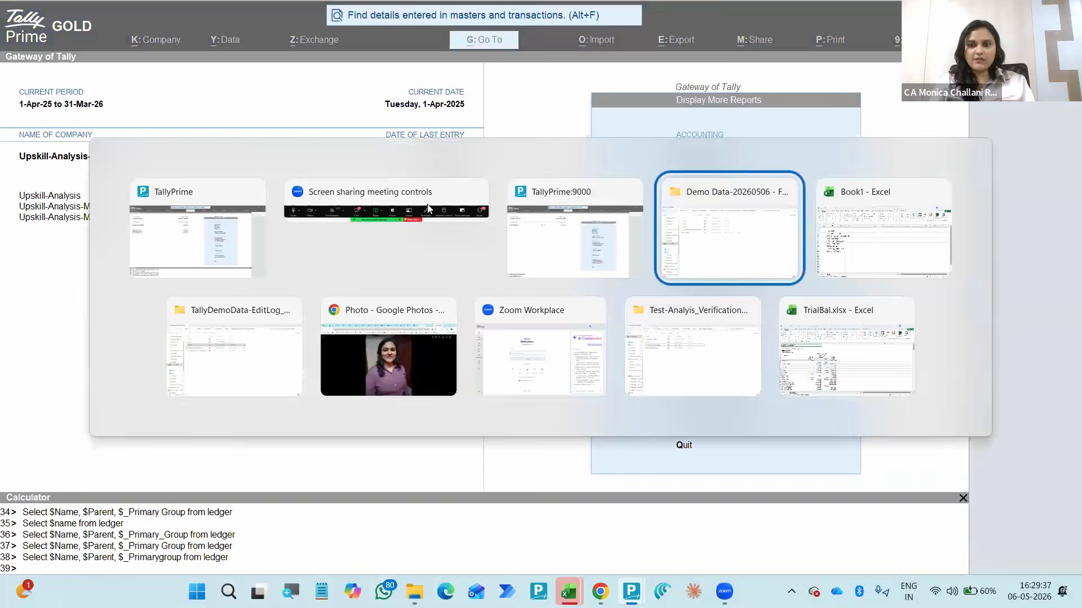
key("Down")
key("Down")
key("Down")
key("Down")
key("Down")
key("Down")
key("Down")
key("Down")
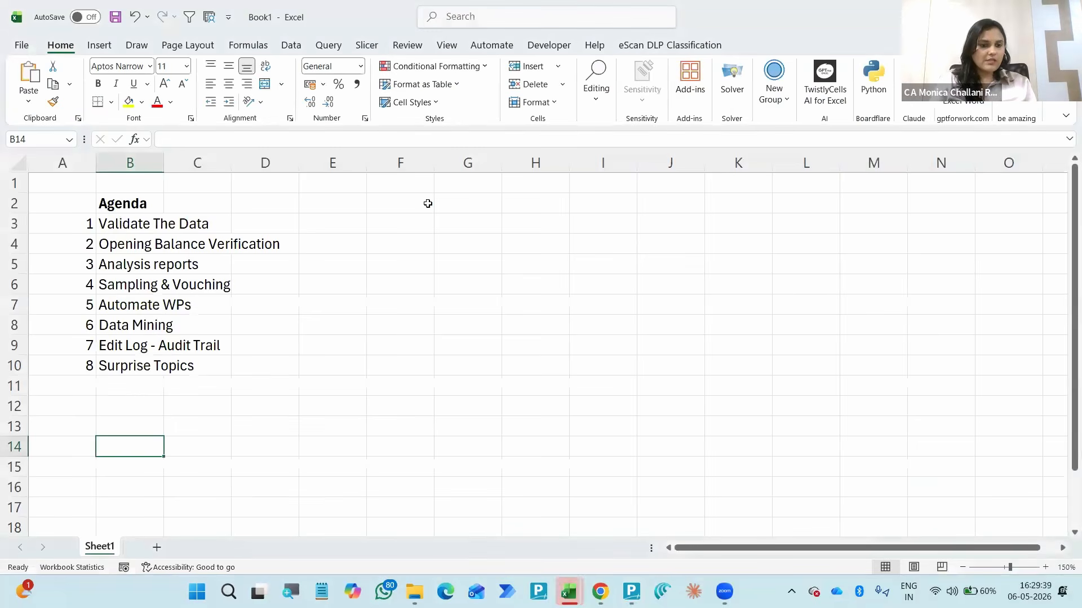
key("Up")
key("Up")
key("Up")
key("Up")
key("Up")
key("Up")
key("Up")
key("Up")
key("Up")
key("Up")
key("Up")
key("Up")
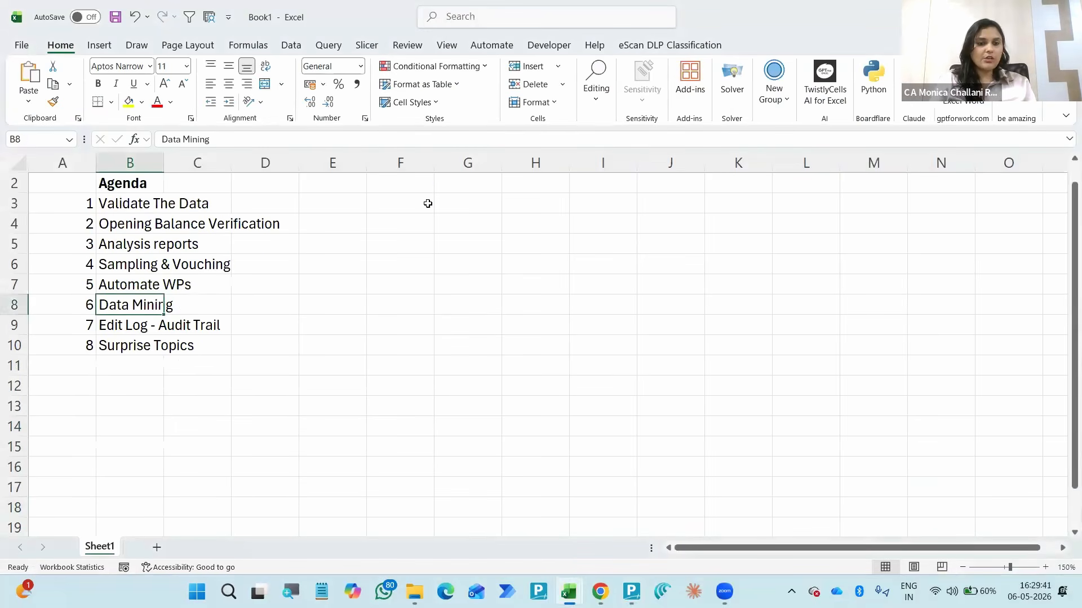
- Switch back to Tally Prime and open the Data Analysis report under Analysis & Verification
key("alt+Tab")
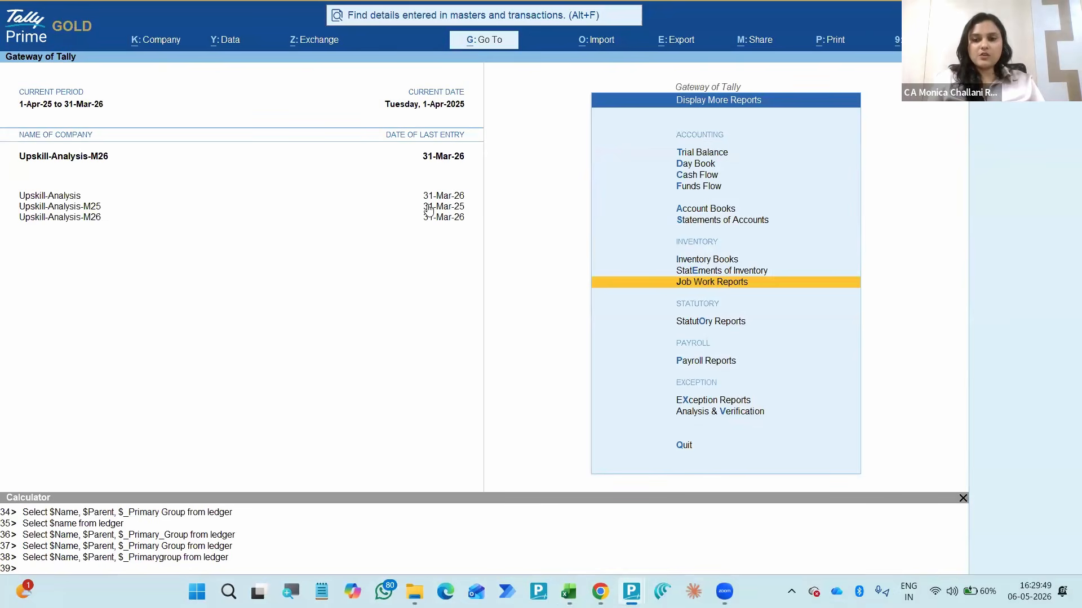
key("Up")
key("Up")
key("Down")
key("Down")
key("Down")
key("Down")
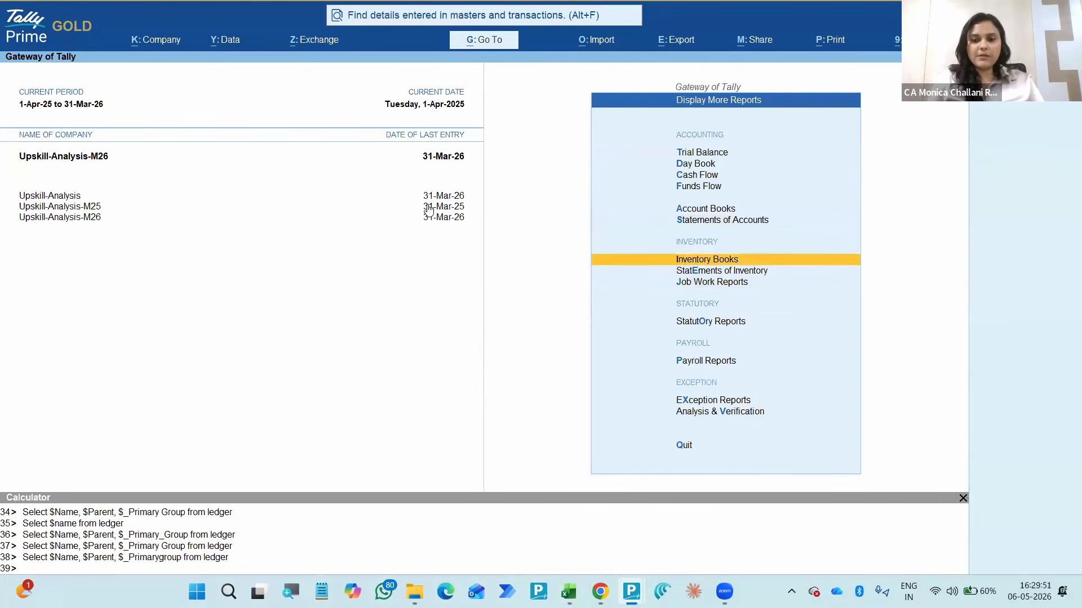
key("Down")
key("Down")
key("Down")
key("Return")
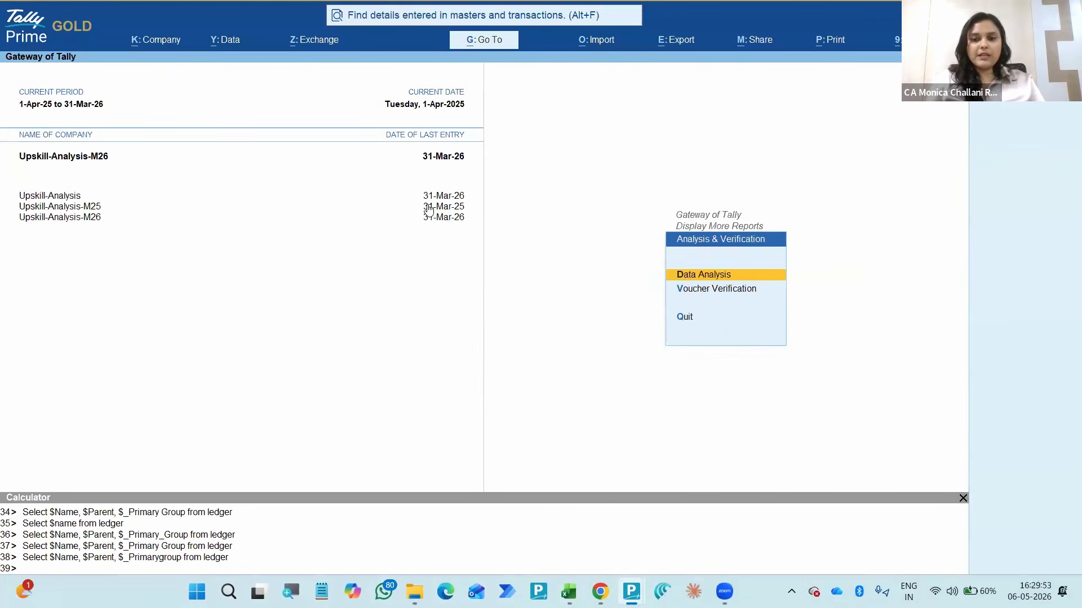
key("Return")
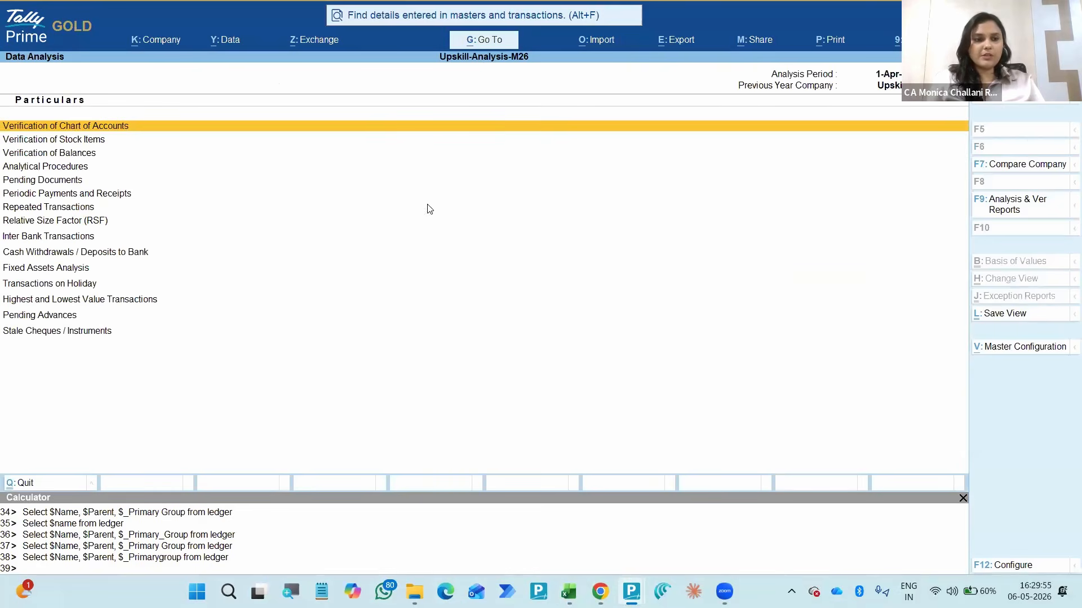
- Leave Data Analysis, open the Voucher Verification report and move to Related Party Transactions
key("Escape")
key("Down")
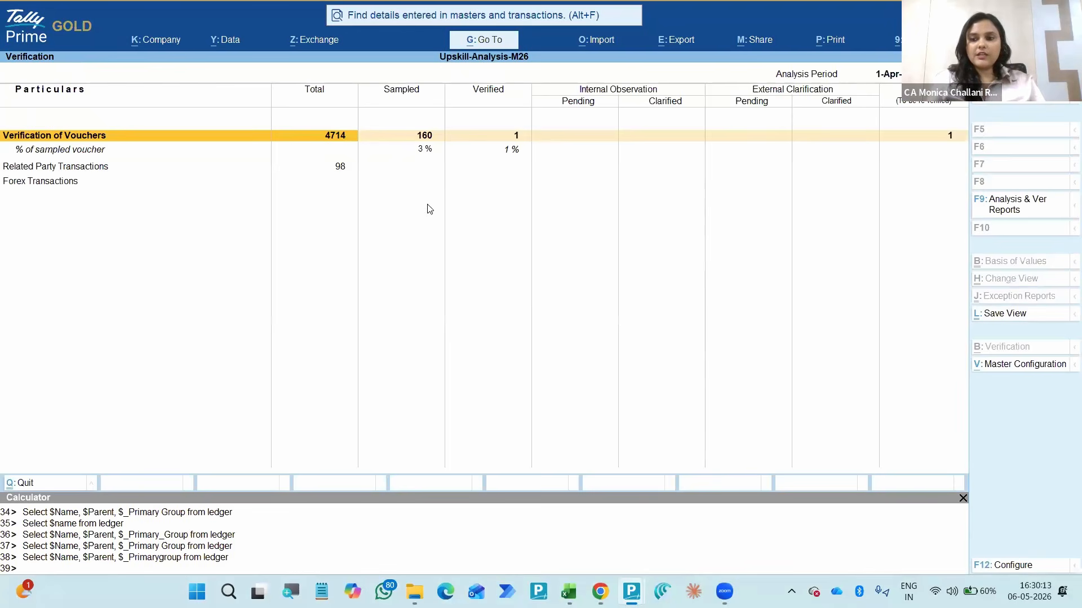
key("Down")
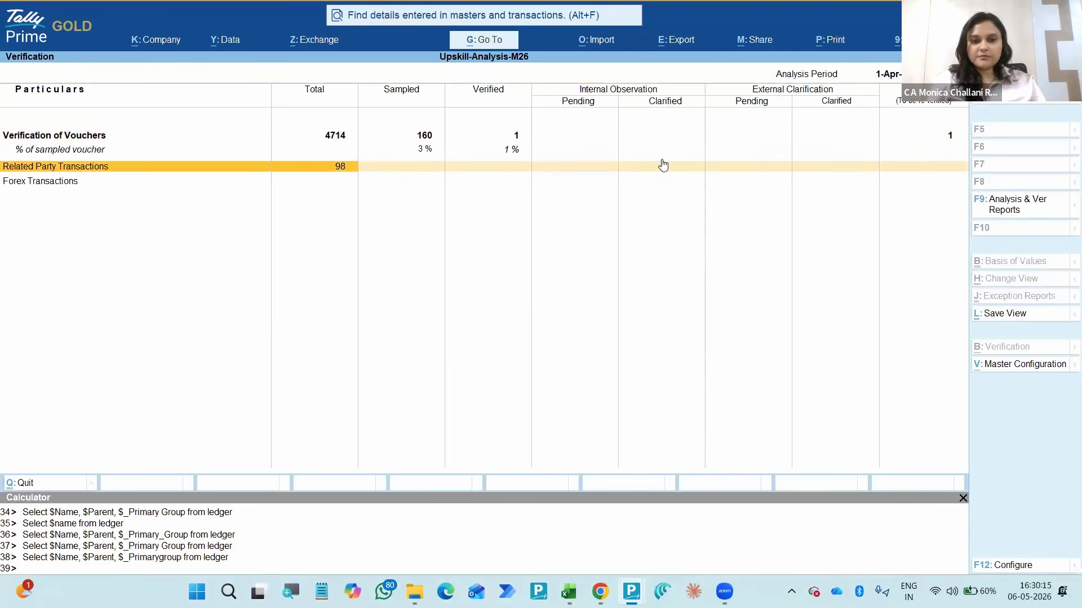
left_click(999, 314)
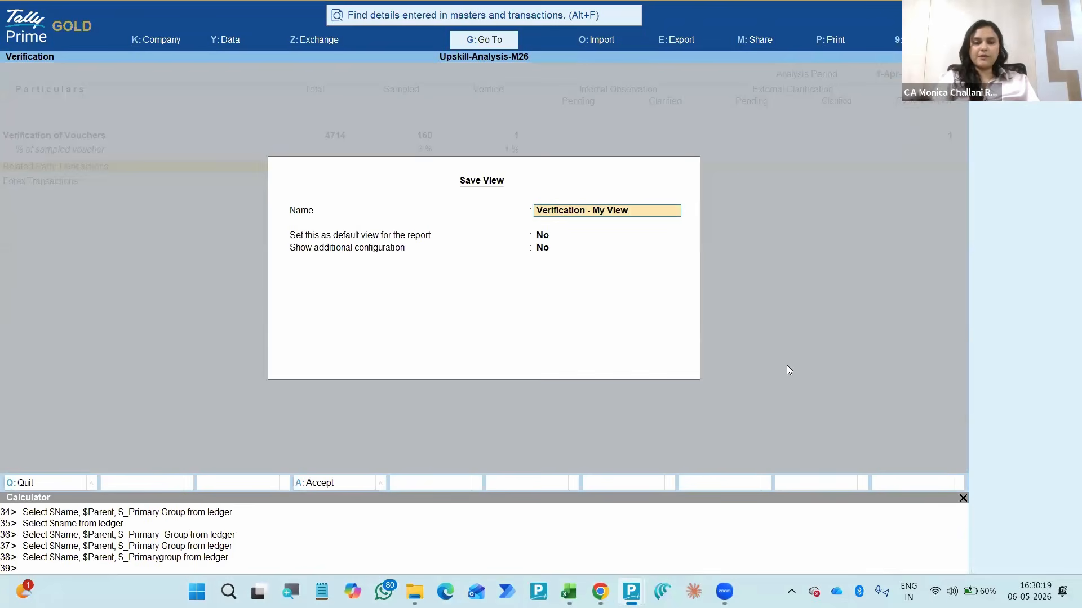
key("Escape")
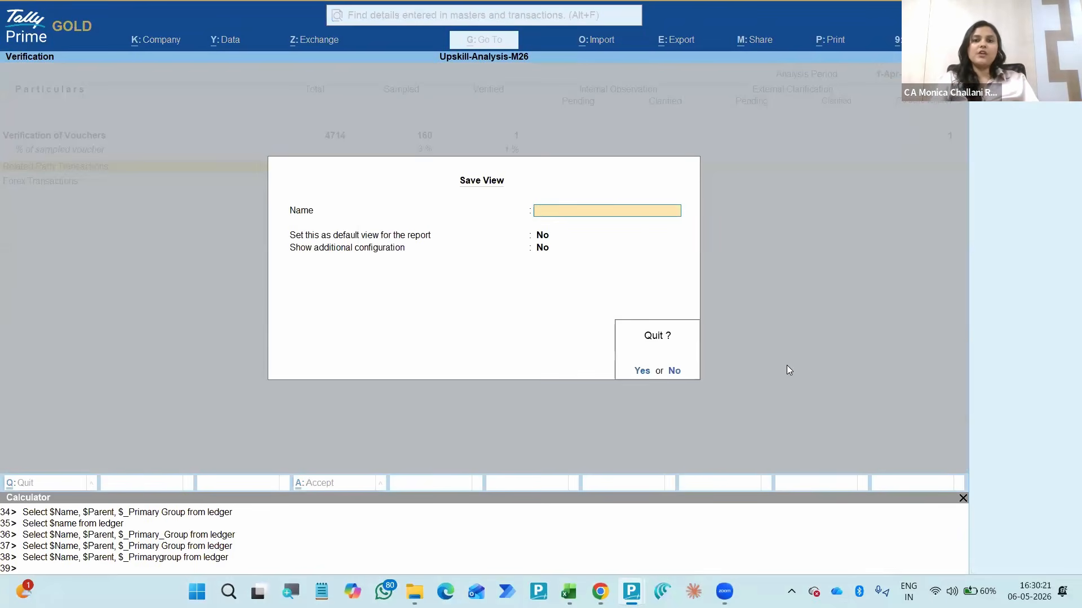
key("y")
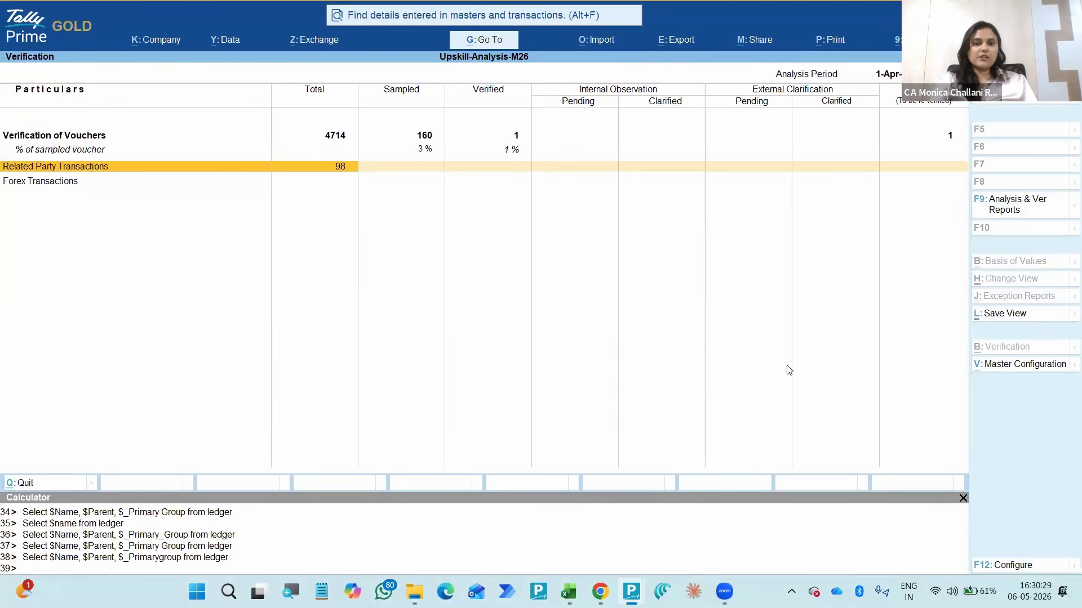
- Leave the Verification report and search all masters and transactions for 589, including similar spellings
key("Escape")
key("alt+Tab")
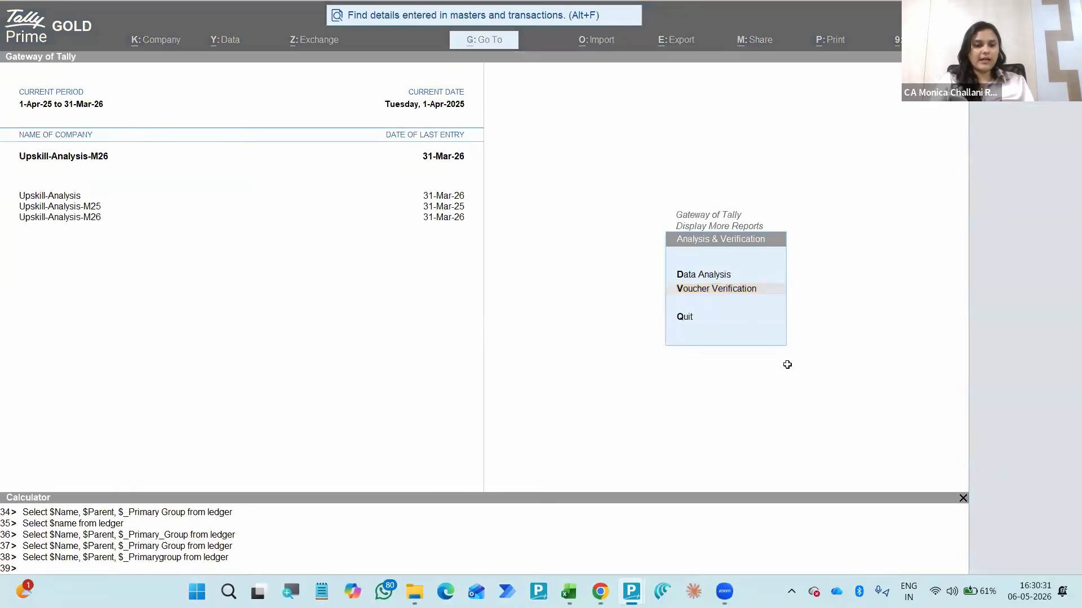
key("alt+Tab")
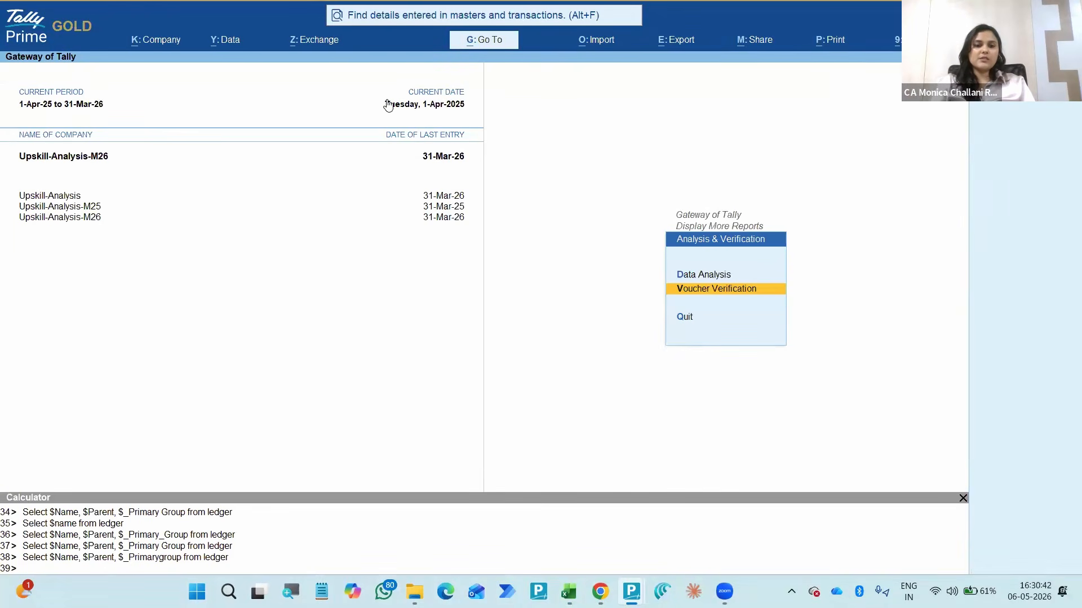
left_click(389, 15)
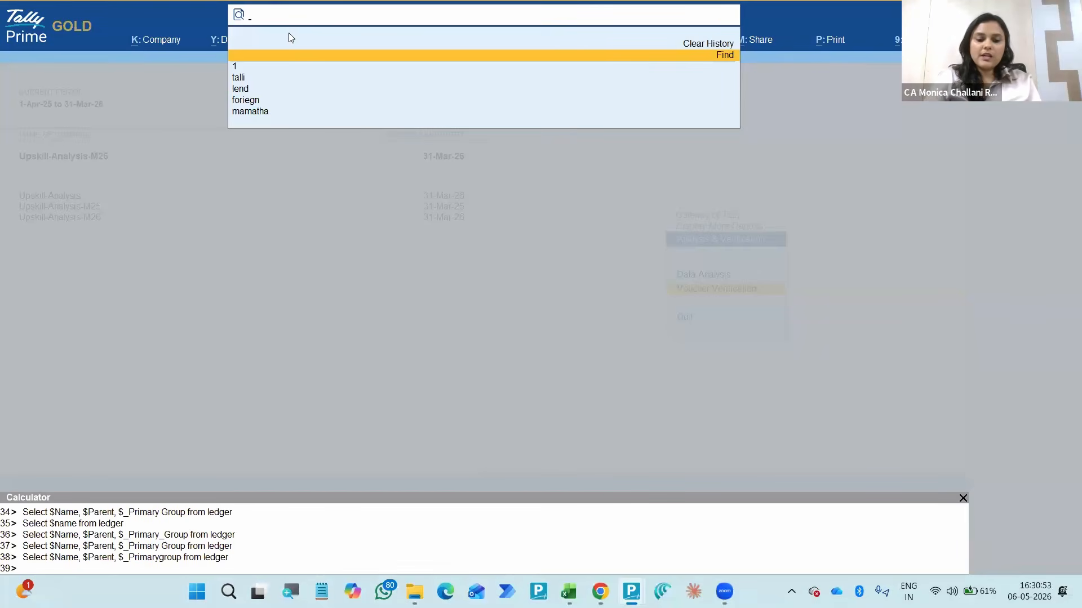
type("589")
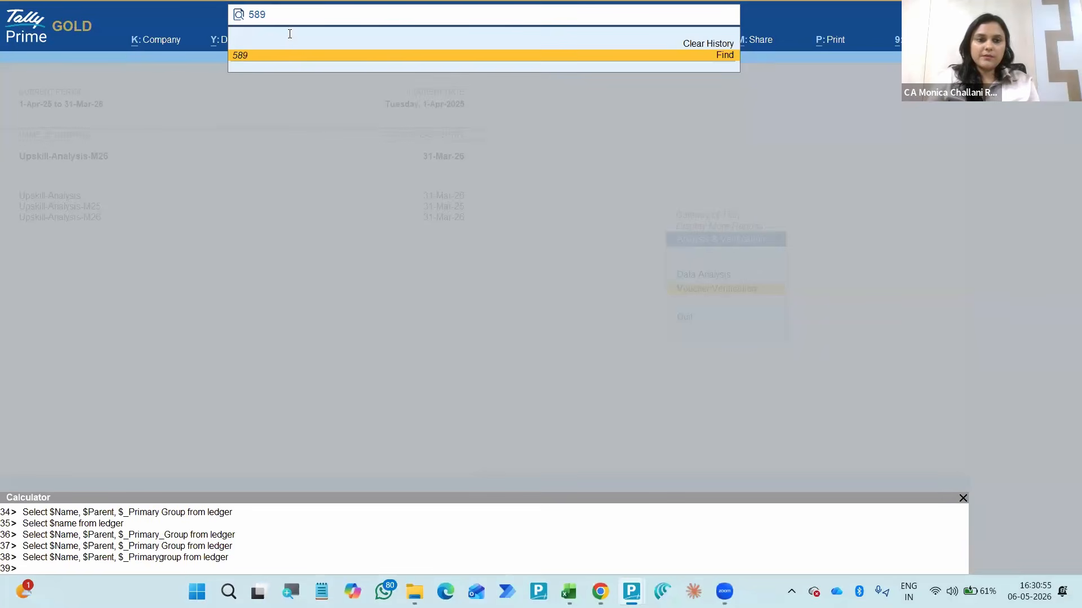
key("Return")
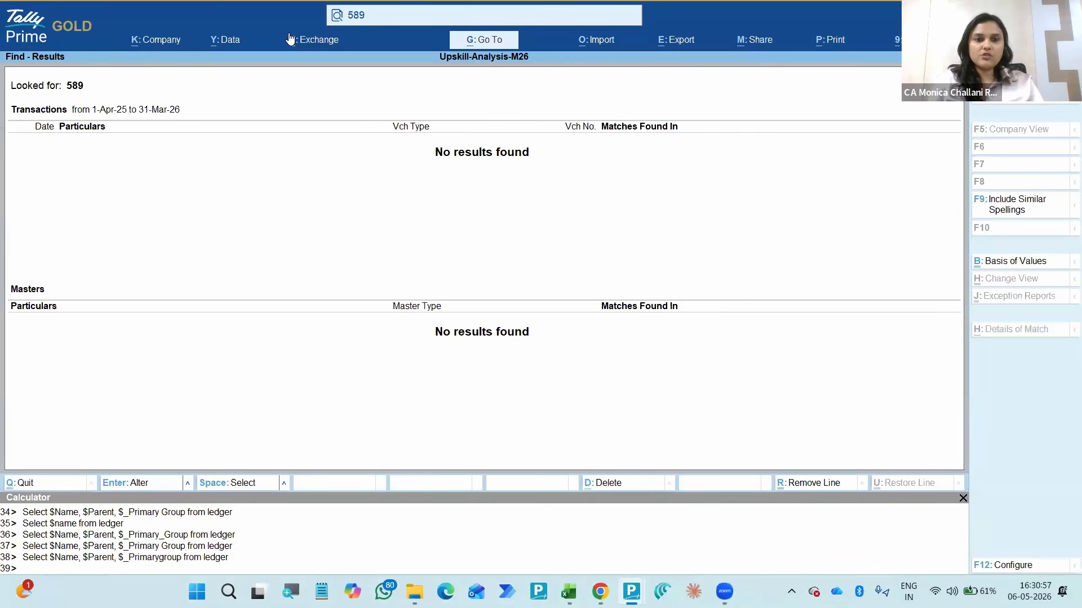
left_click(999, 204)
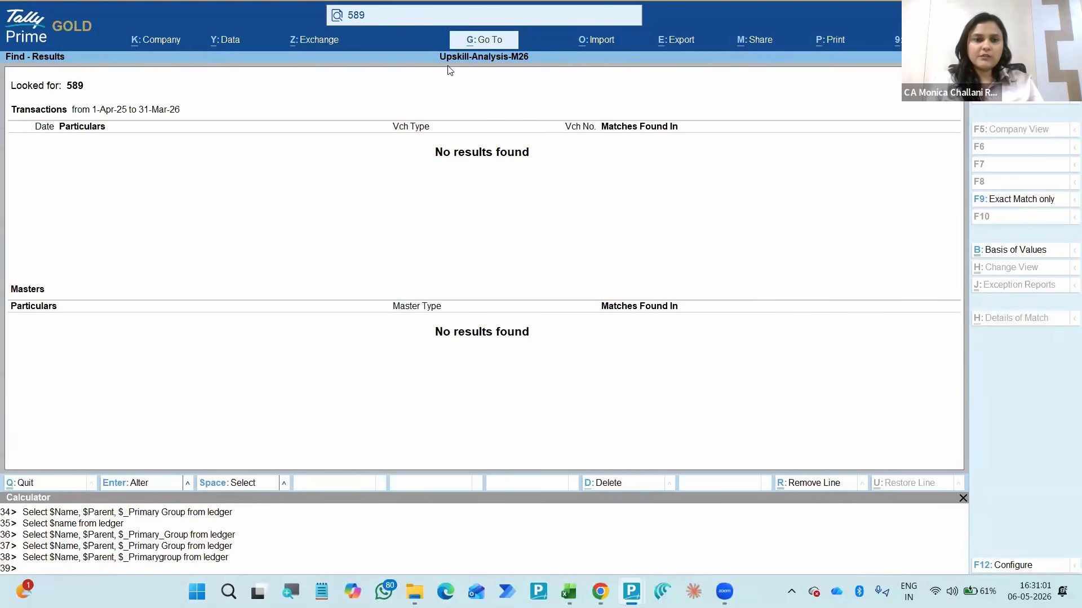
- Shorten the search term to 58, run the search and move to the second matching transaction
left_click(371, 15)
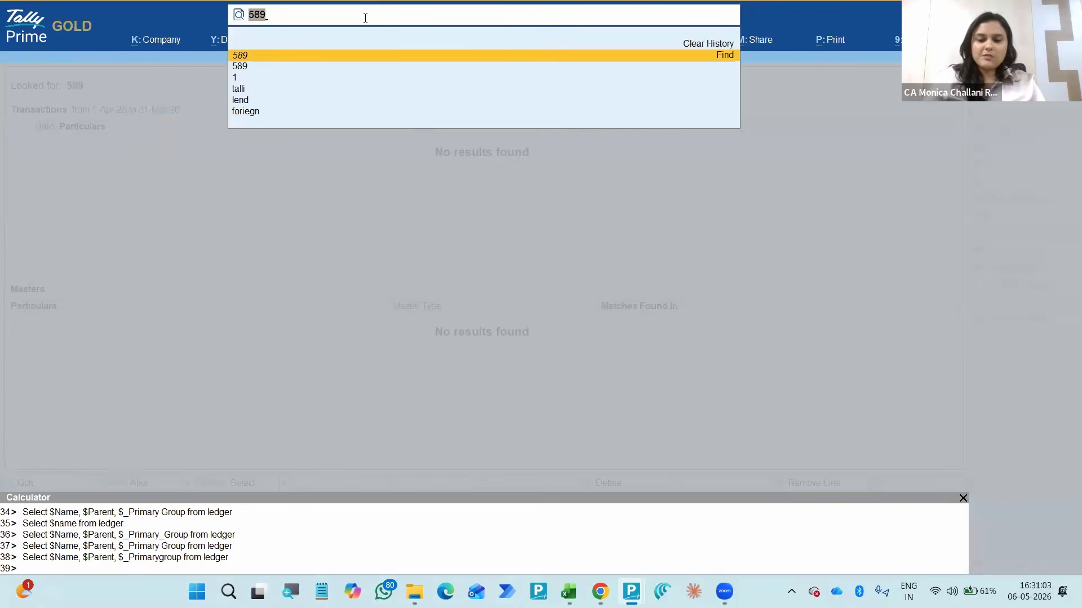
key("BackSpace")
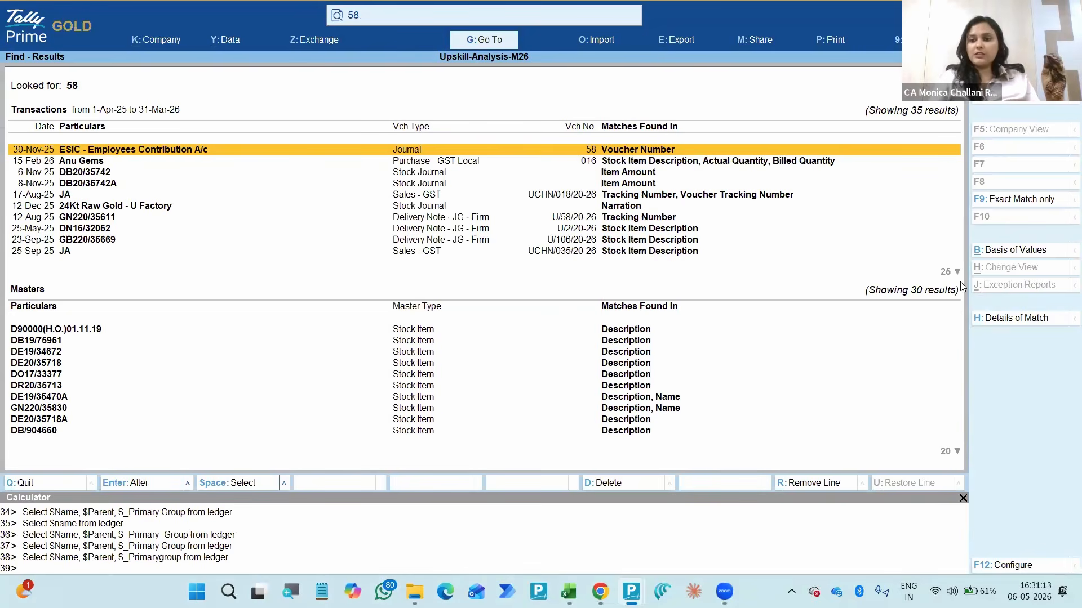
key("Down")
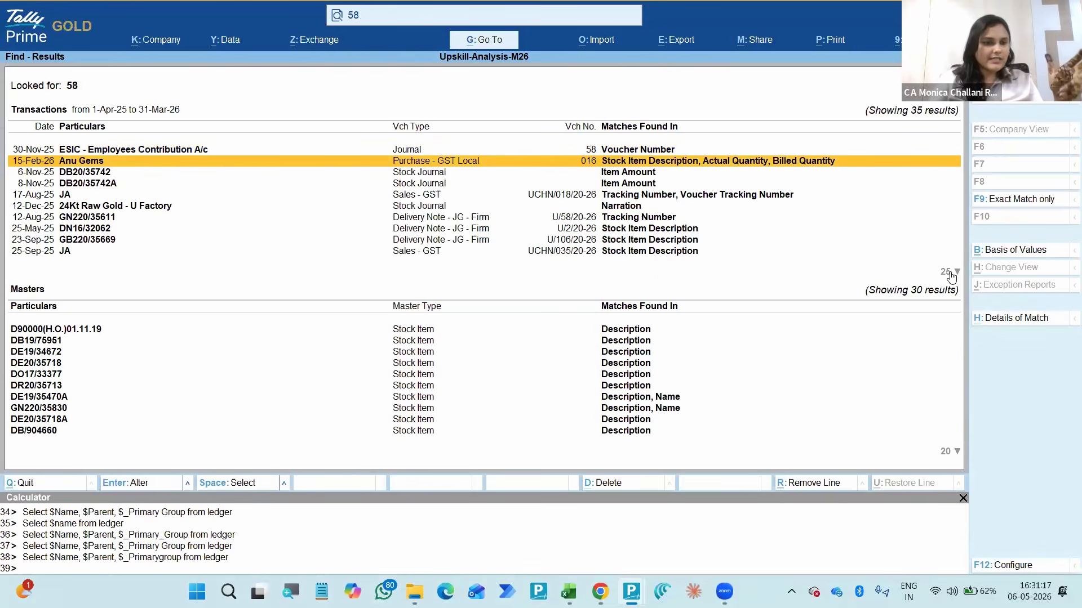
- Search for the misspelled term "Contrubution" and compare exact matches with results that include similar spellings
left_click(367, 17)
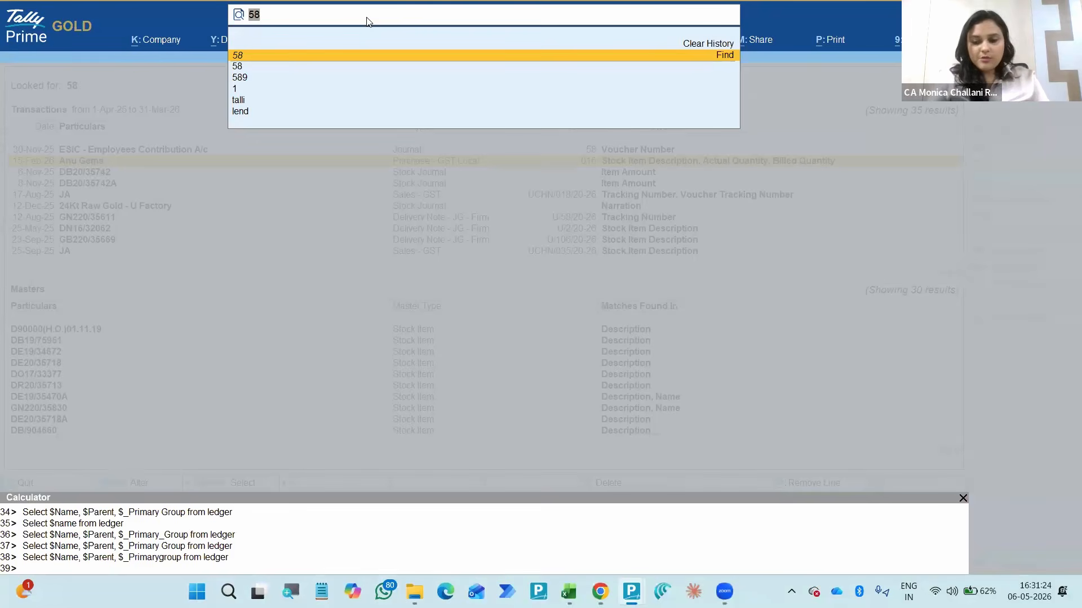
type("Cont")
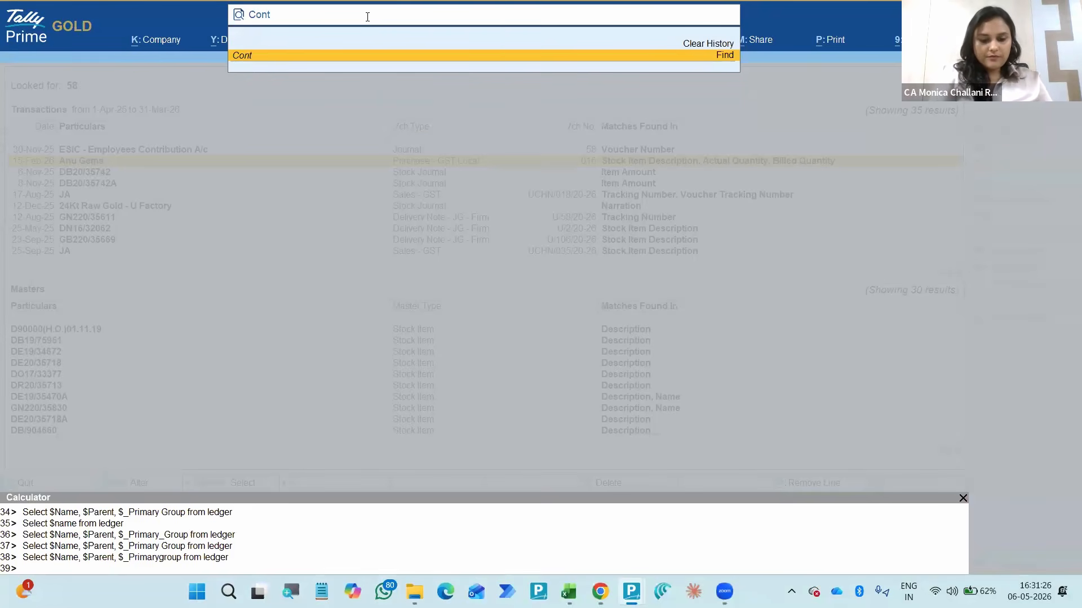
type("rubution")
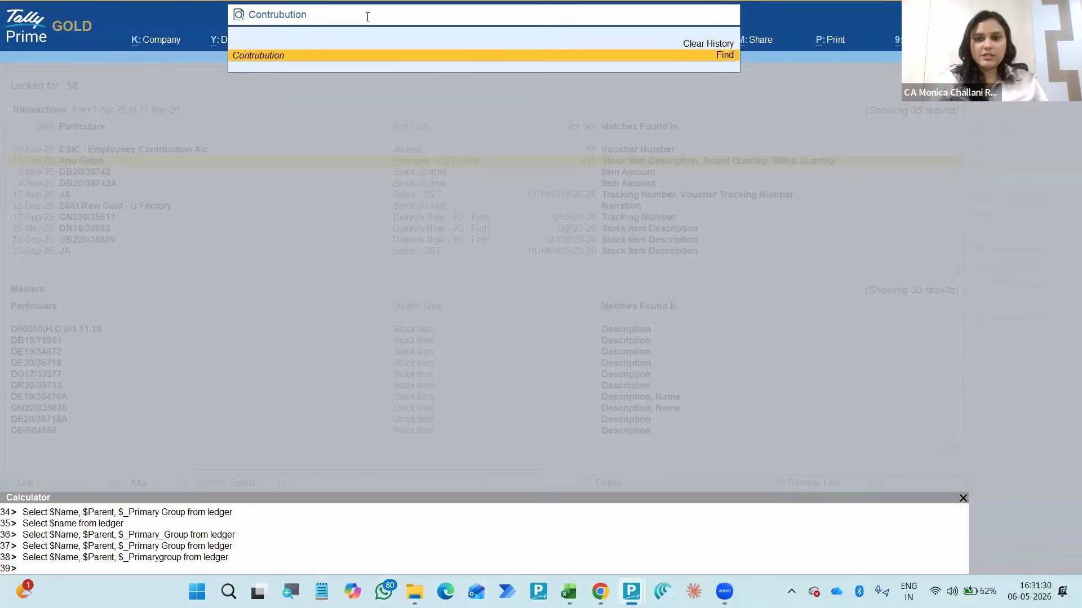
key("Return")
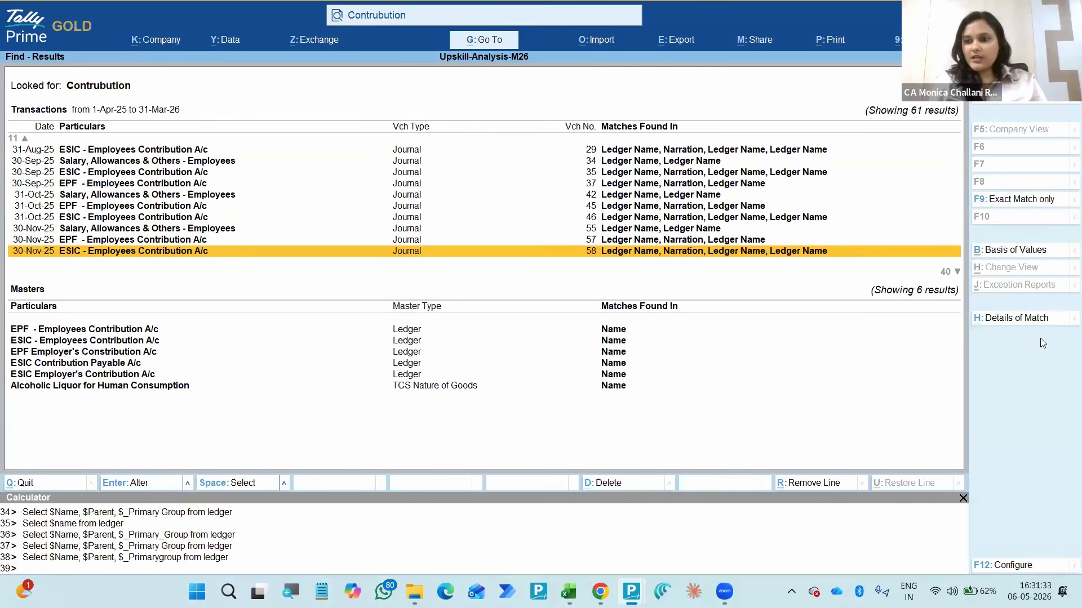
left_click(998, 206)
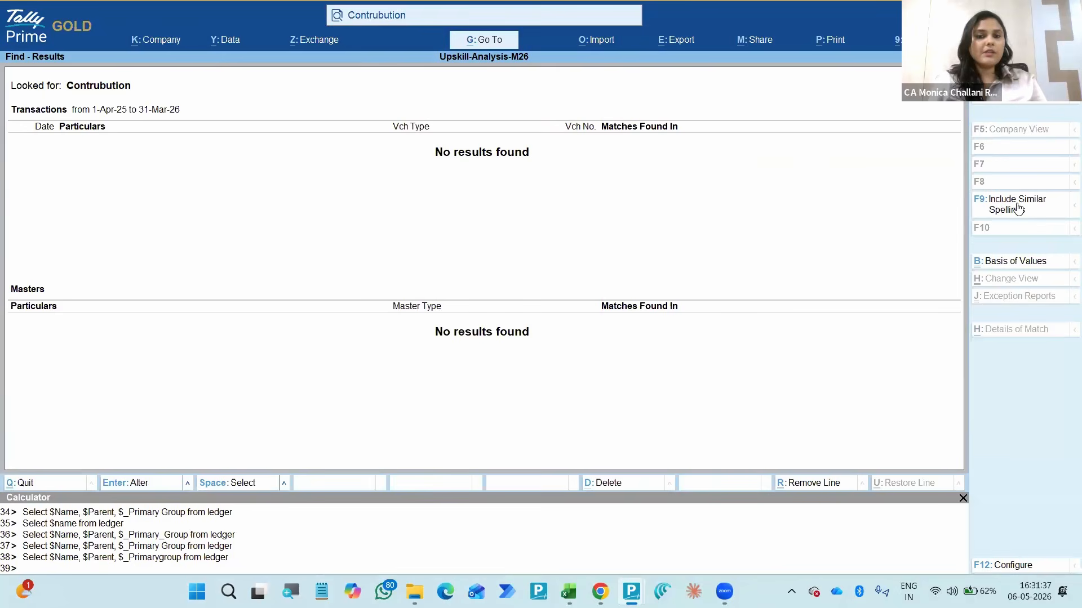
left_click(1017, 206)
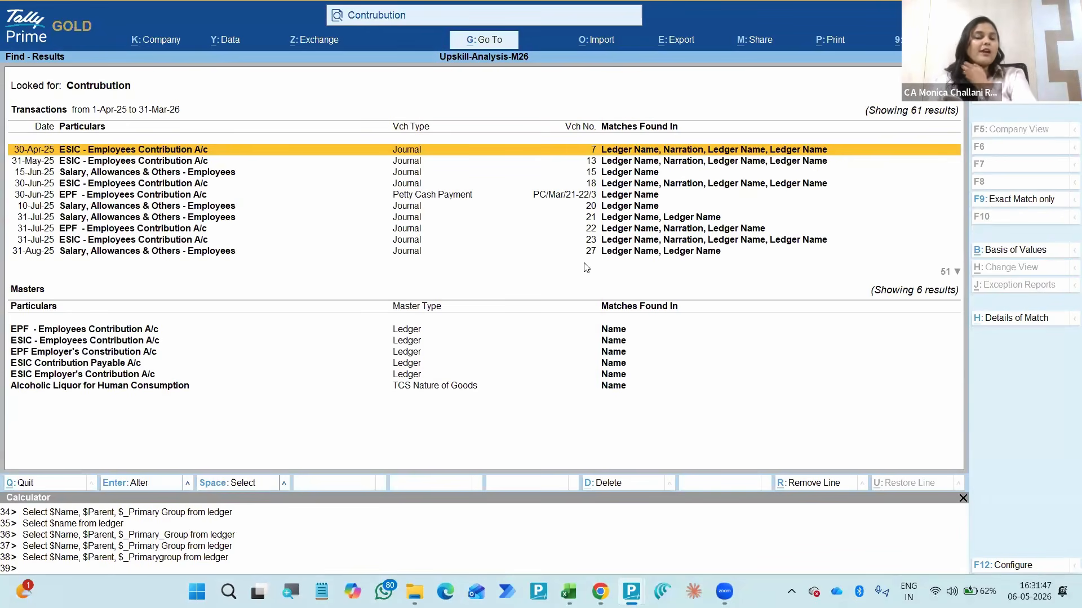
- View the details of match for the first found transaction, Voucher No. 7, and return to the search results
left_click(423, 17)
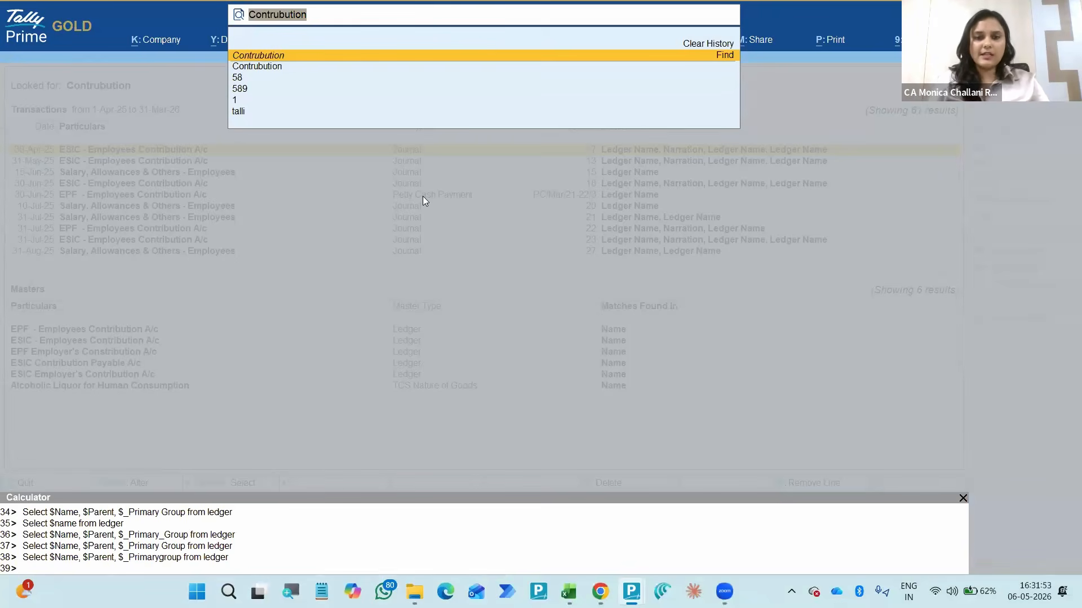
key("Escape")
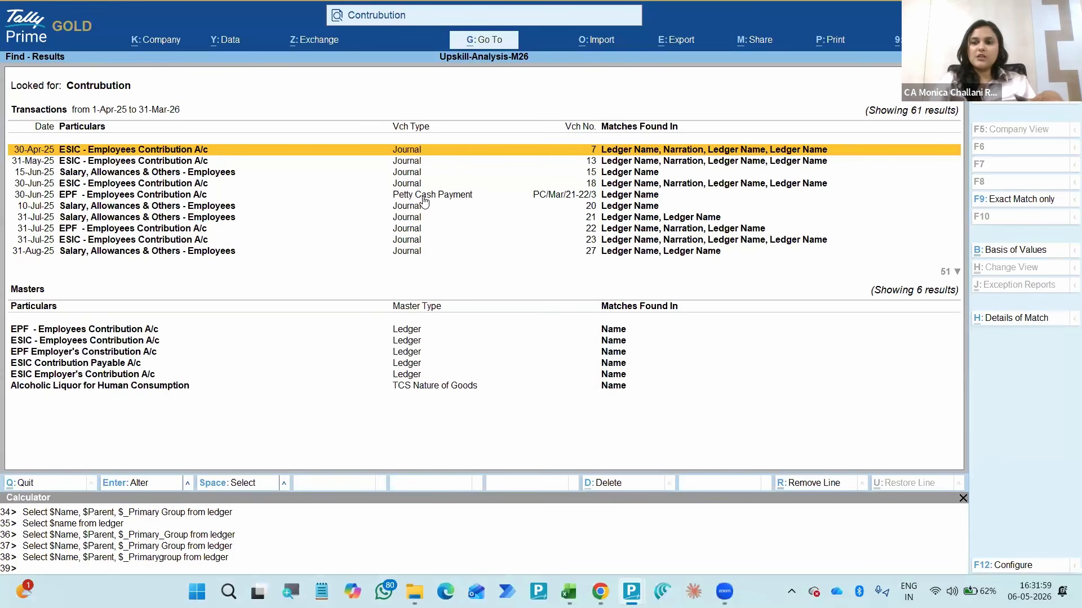
left_click(996, 322)
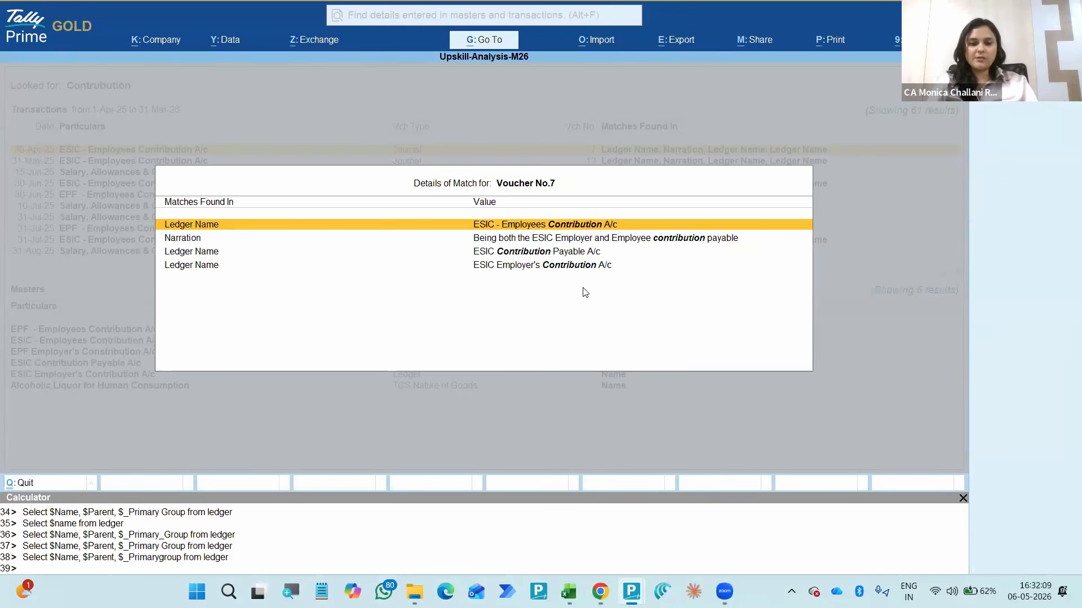
key("Escape")
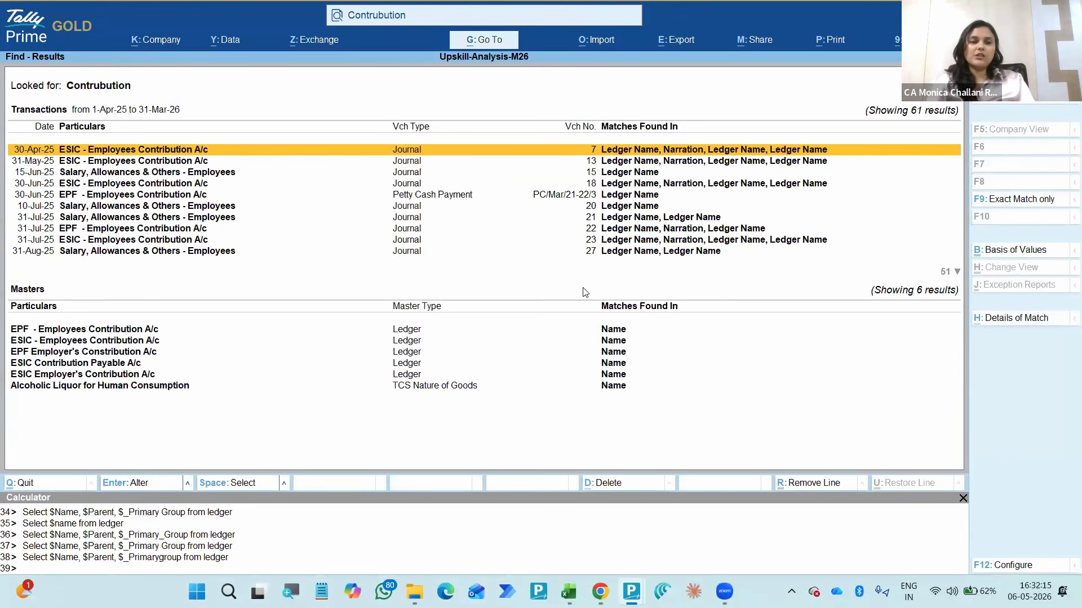
- Close the search results and review the Data Analysis and Voucher Verification options under Analysis & Verification
key("Escape")
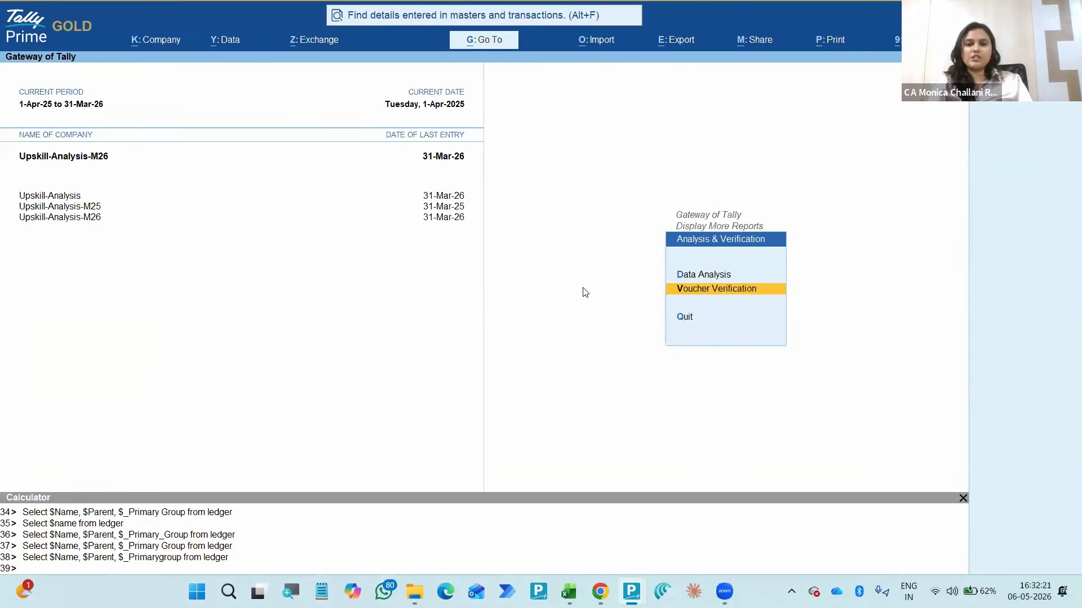
key("Escape")
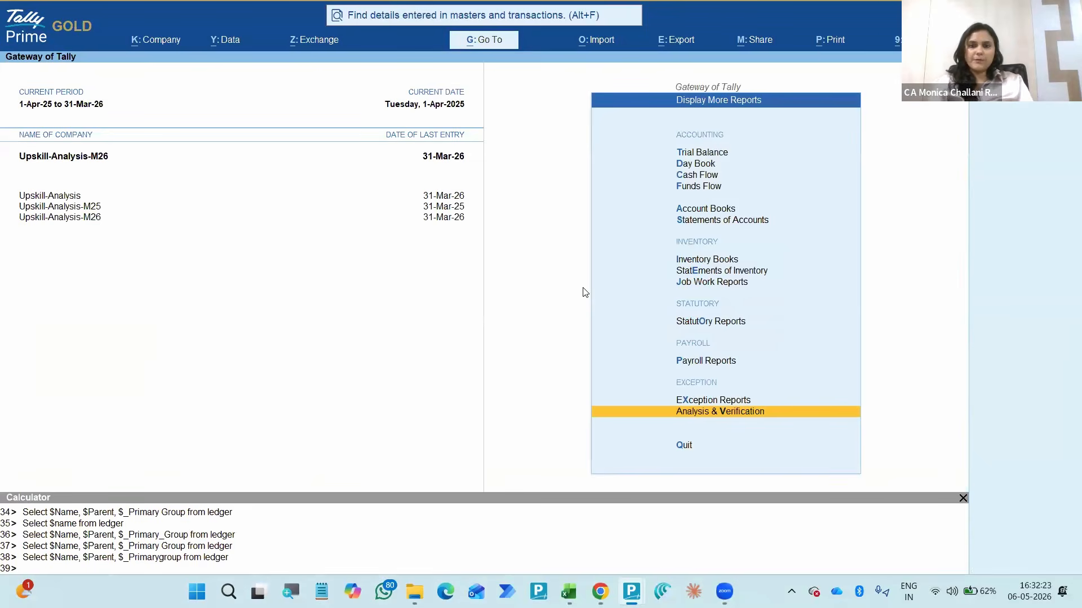
key("Up")
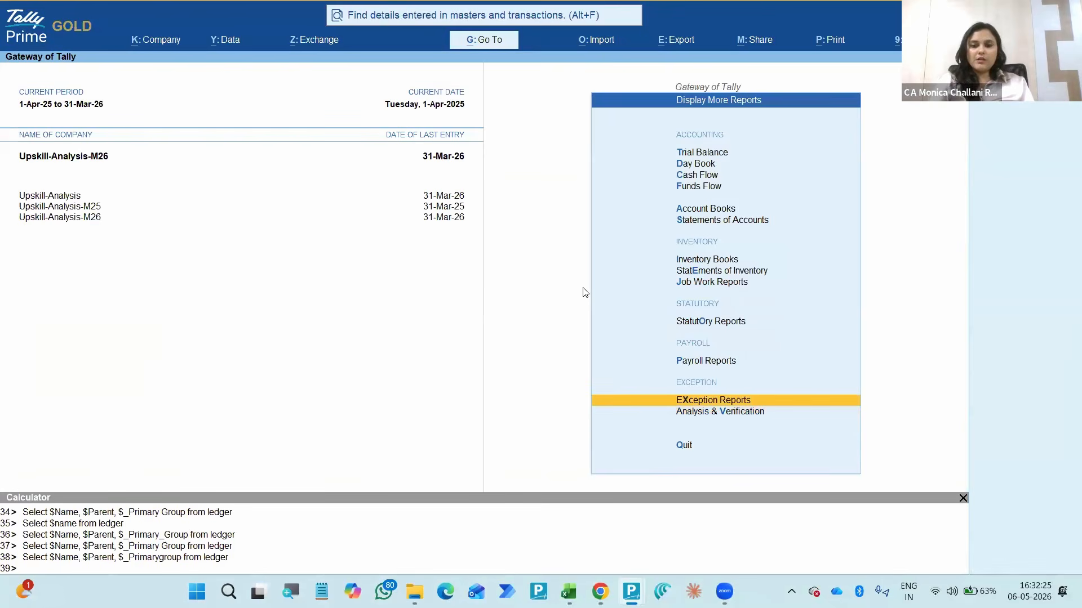
key("Down")
key("Return")
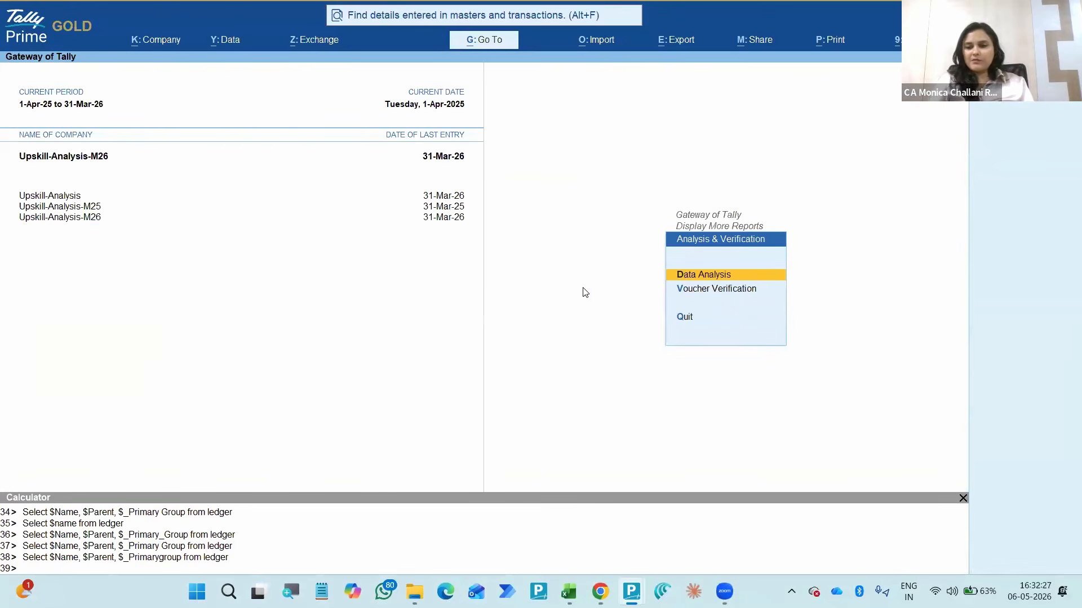
key("Down")
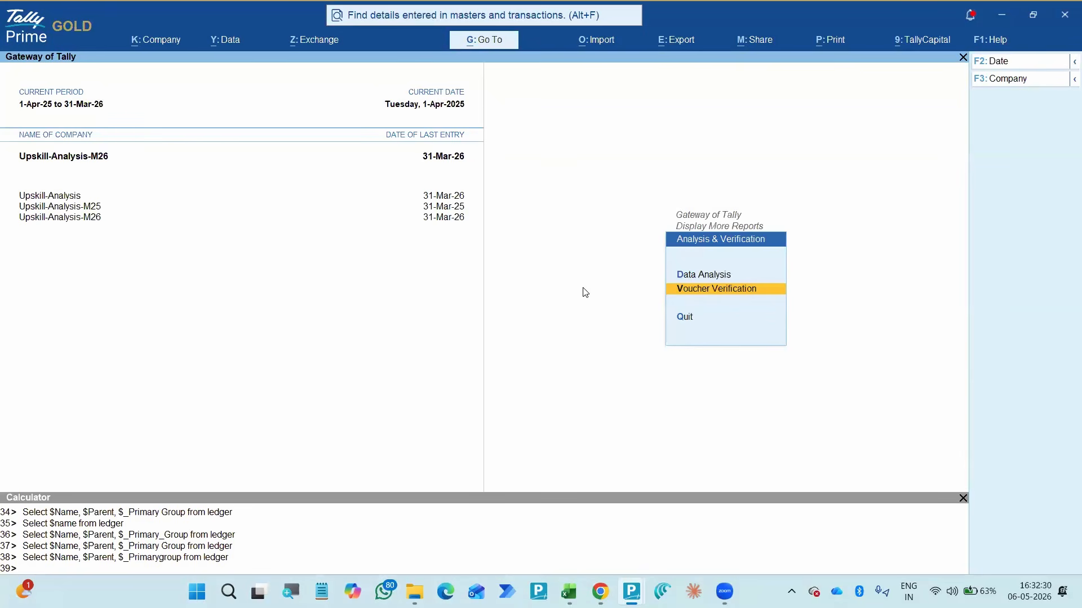
key("Escape")
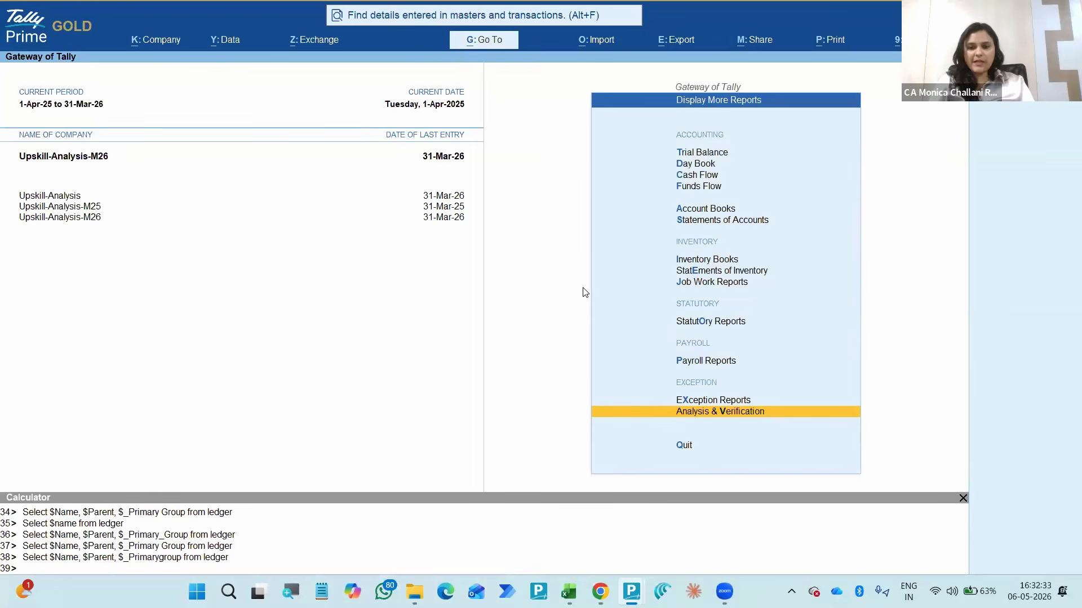
- Look through the Display More Reports entries from Statements of Inventory to Analysis & Verification, stopping at Exception Reports
key("Up")
key("Up")
key("Up")
key("Up")
key("Up")
key("Up")
key("Up")
key("Up")
key("Up")
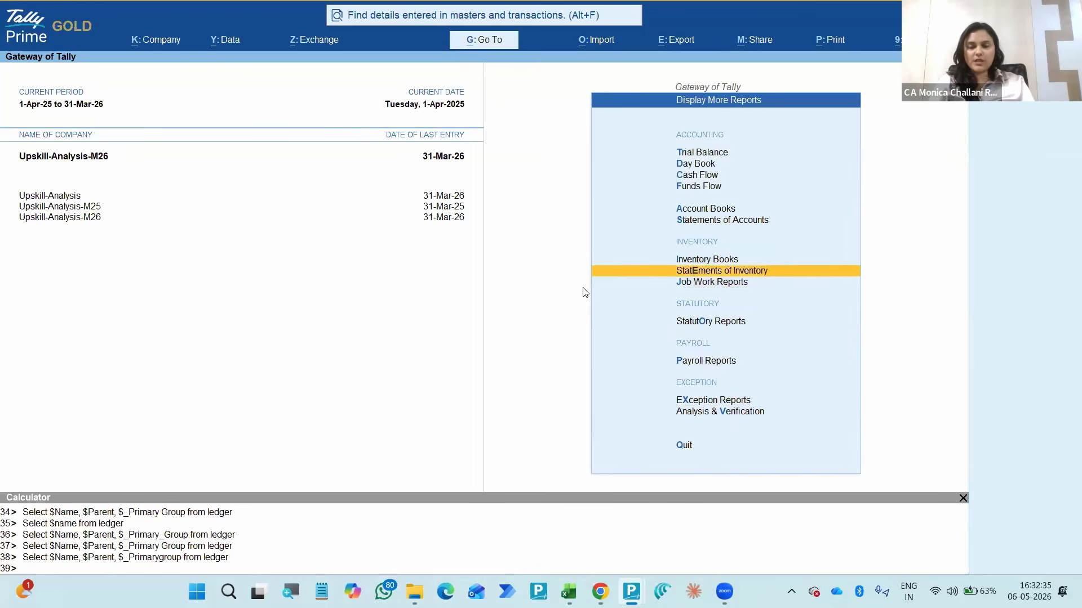
key("Down")
key("Down")
key("Down")
key("Down")
key("Down")
key("Down")
key("Down")
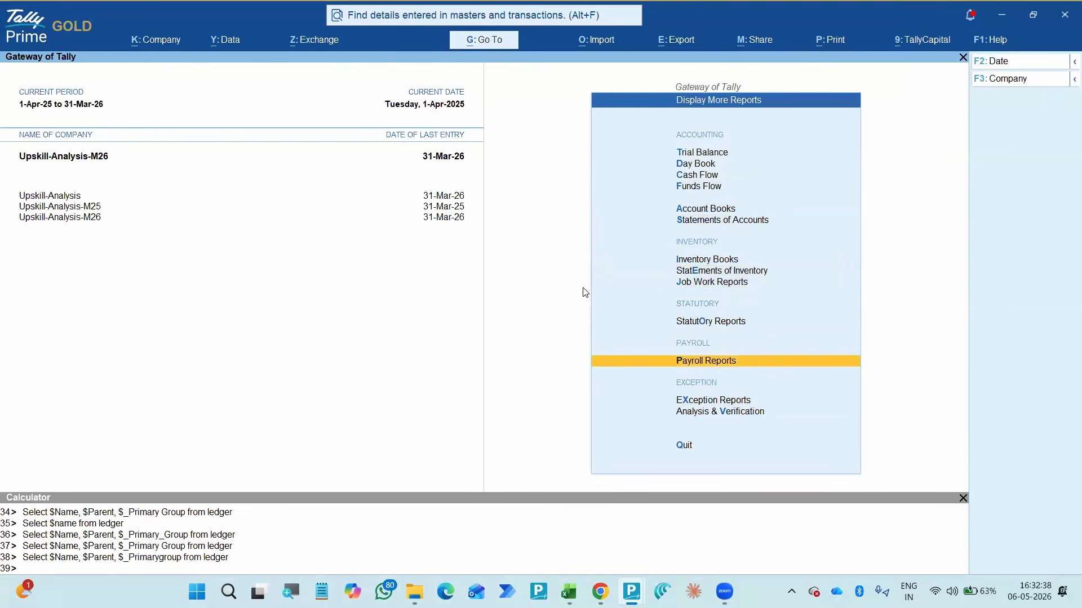
key("Down")
key("Down")
key("Down")
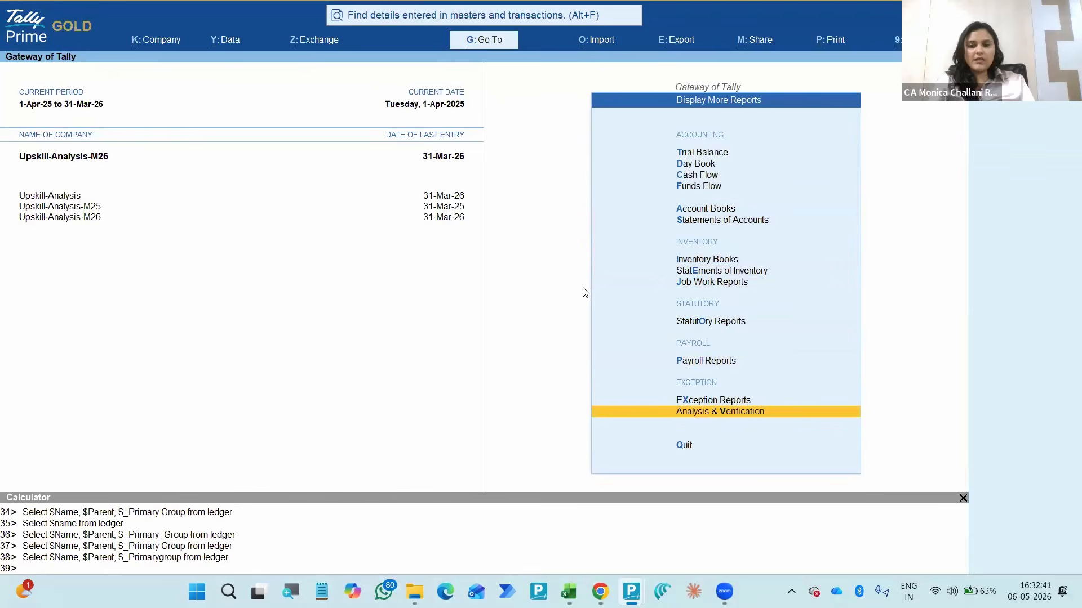
key("Up")
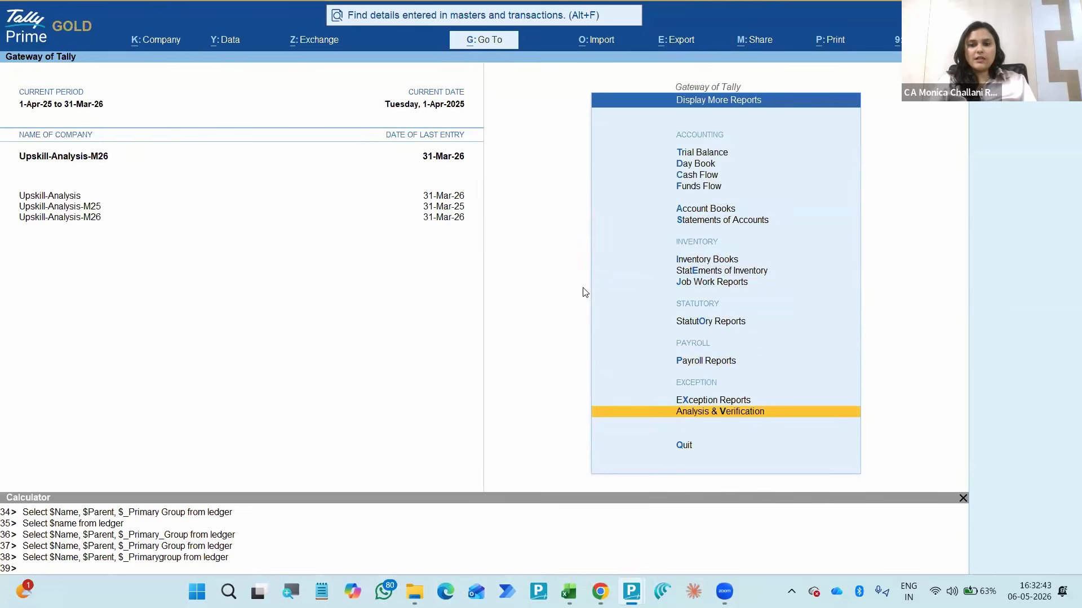
key("Up")
key("Up")
key("Down")
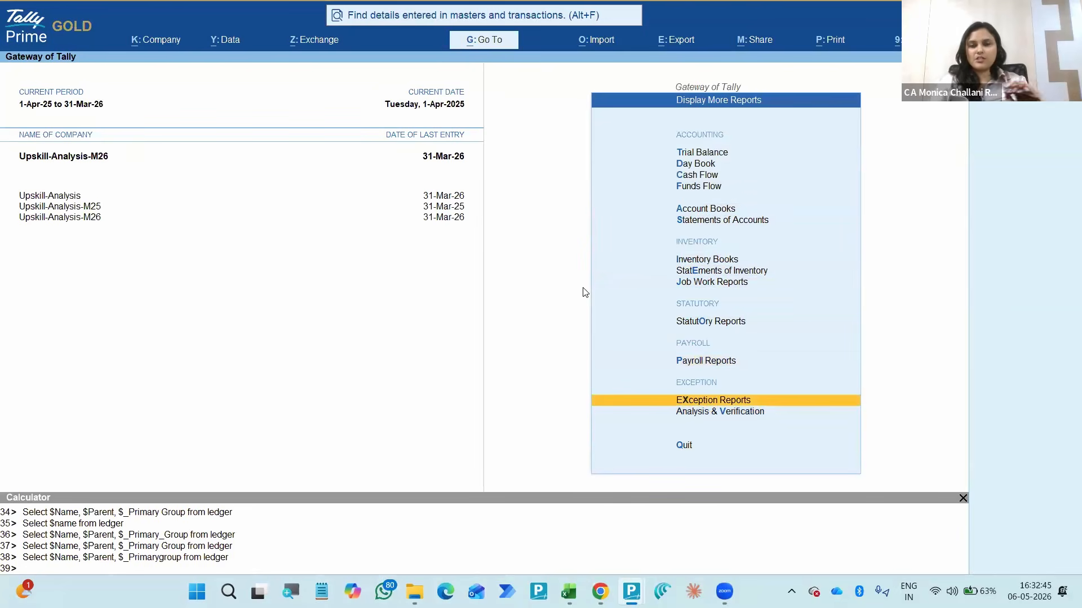
- View the registers and reports offered under Exception Reports, and return to the Gateway of Tally
key("Down")
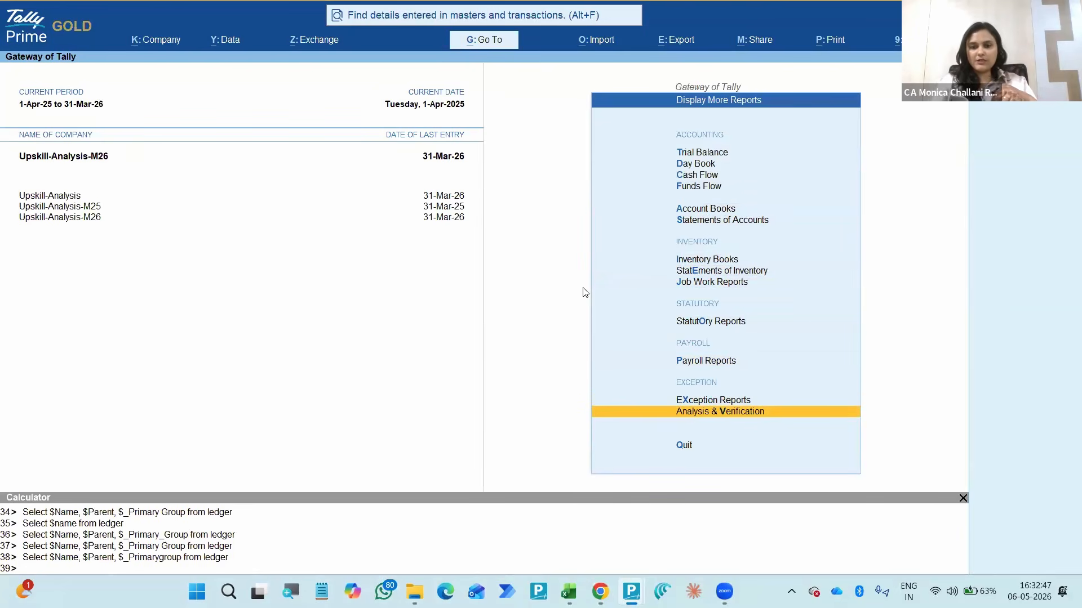
key("Up")
key("Up")
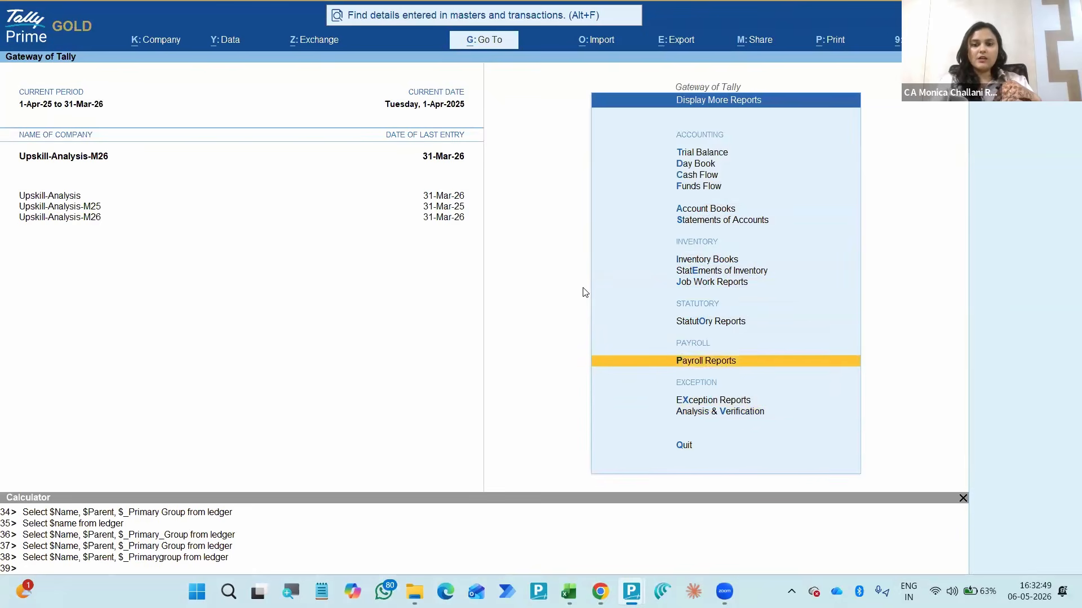
key("Down")
key("Return")
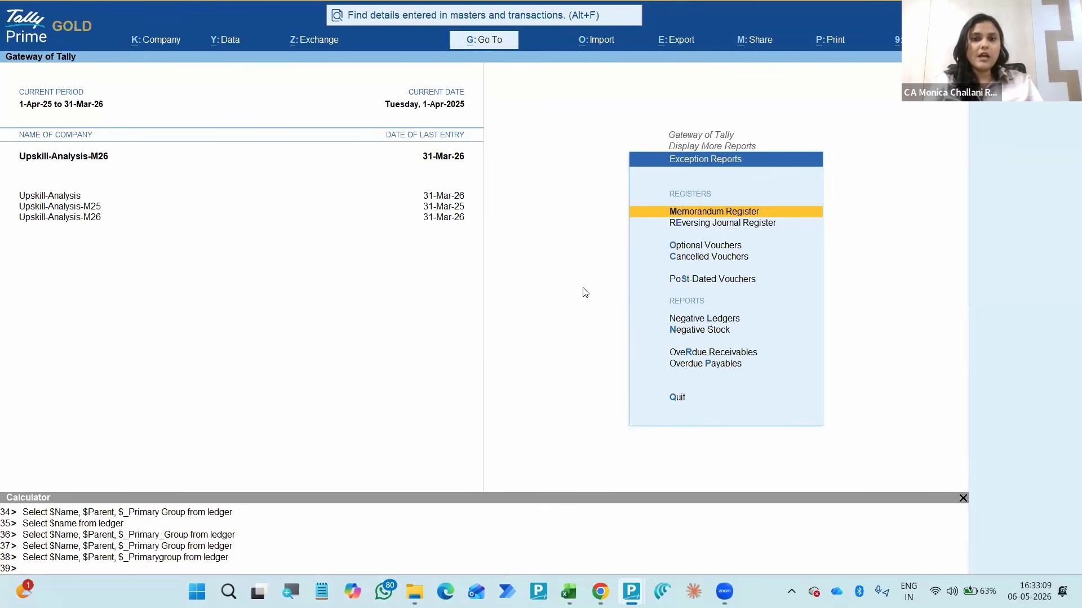
key("Escape")
key("Escape")
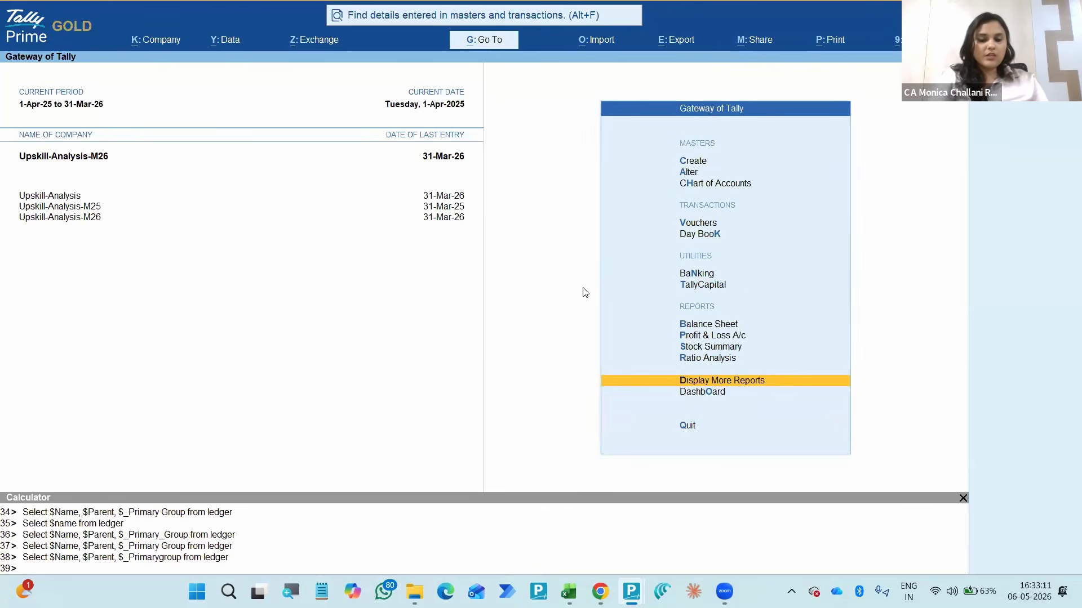
- Search the Go To report list for "Excep" and look through the matching entries
key("alt+g")
type("Ex")
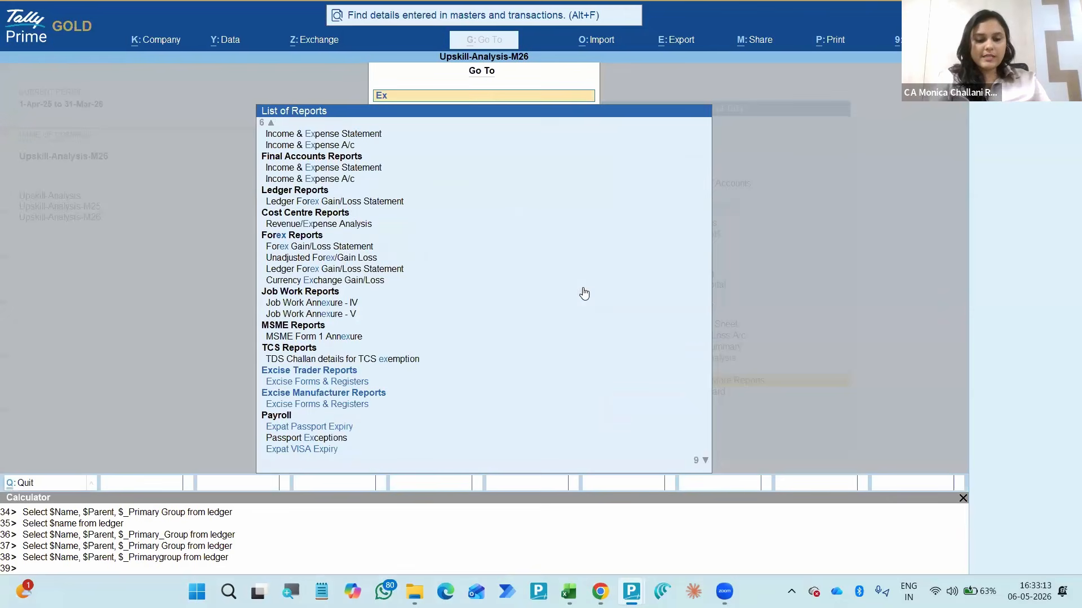
type("cep")
key("Up")
key("Up")
key("Up")
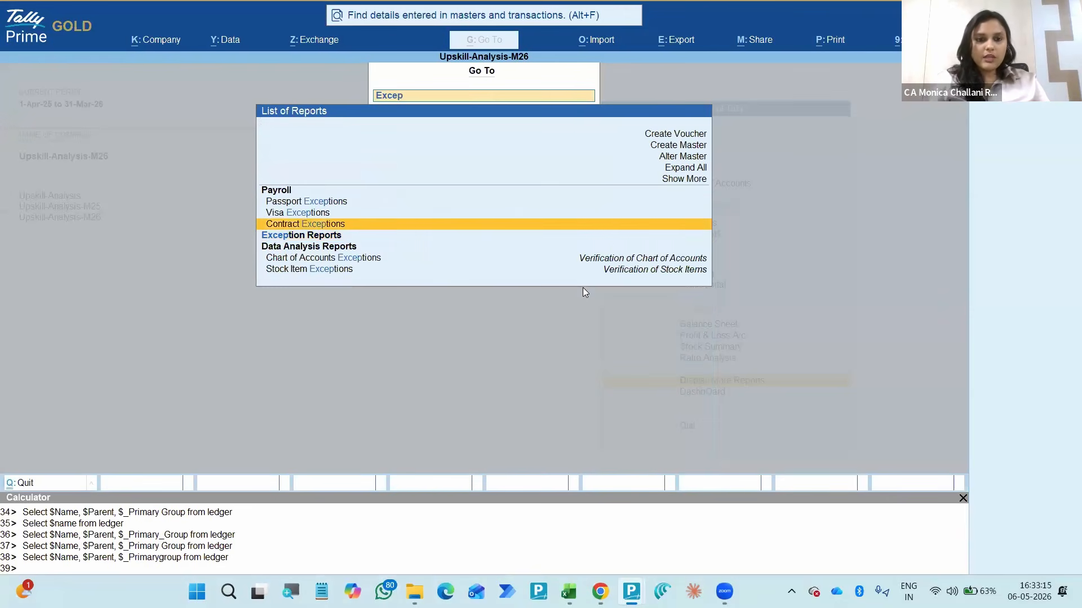
key("Down")
key("Down")
key("Down")
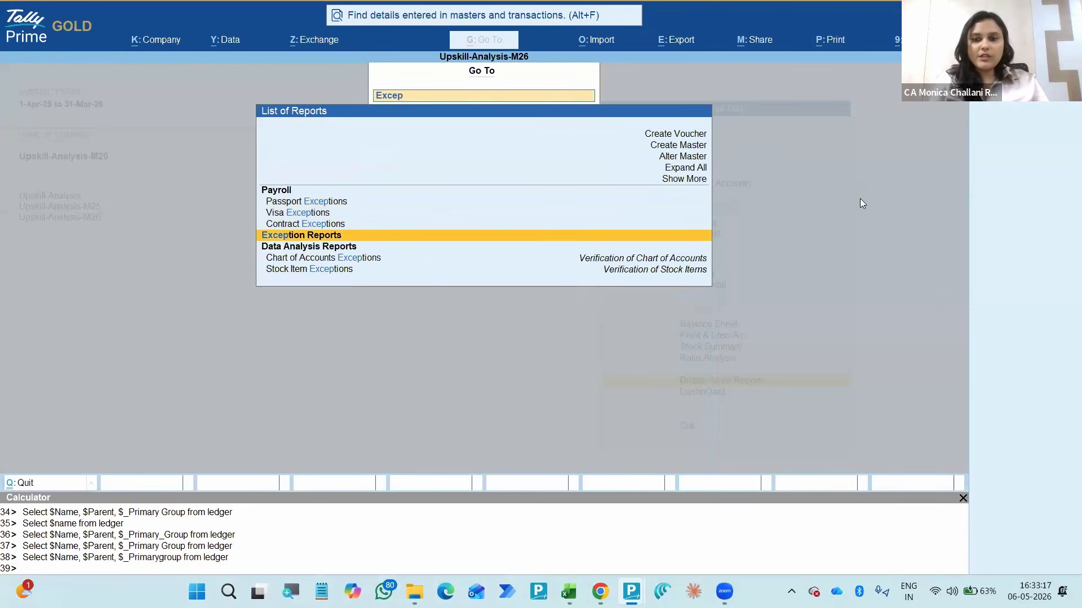
- Expand the whole Go To report list, including the additional and inactive reports
left_click(675, 171)
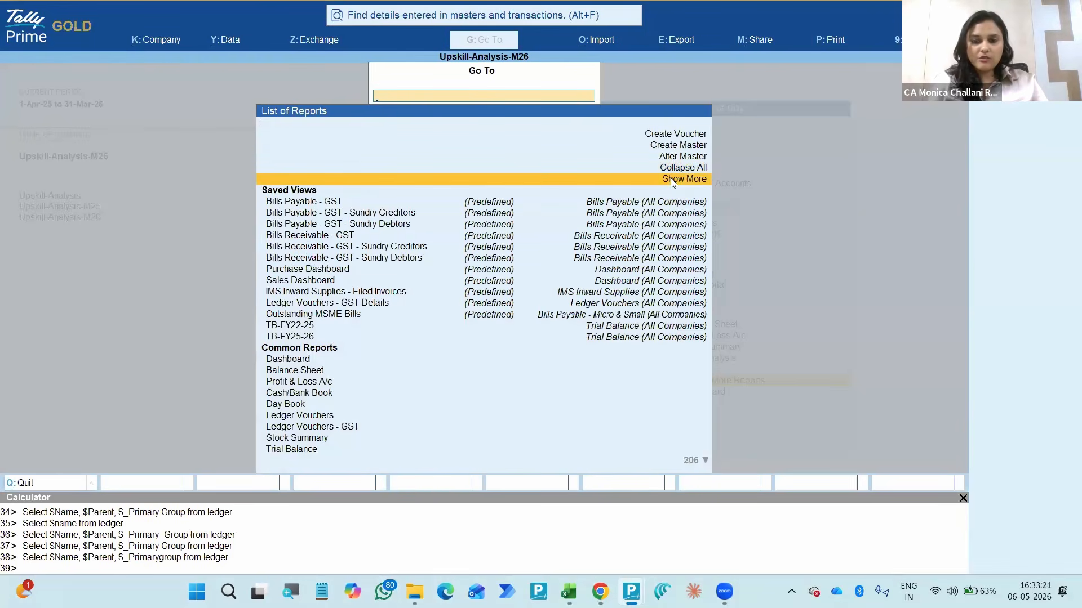
left_click(672, 180)
left_click(668, 192)
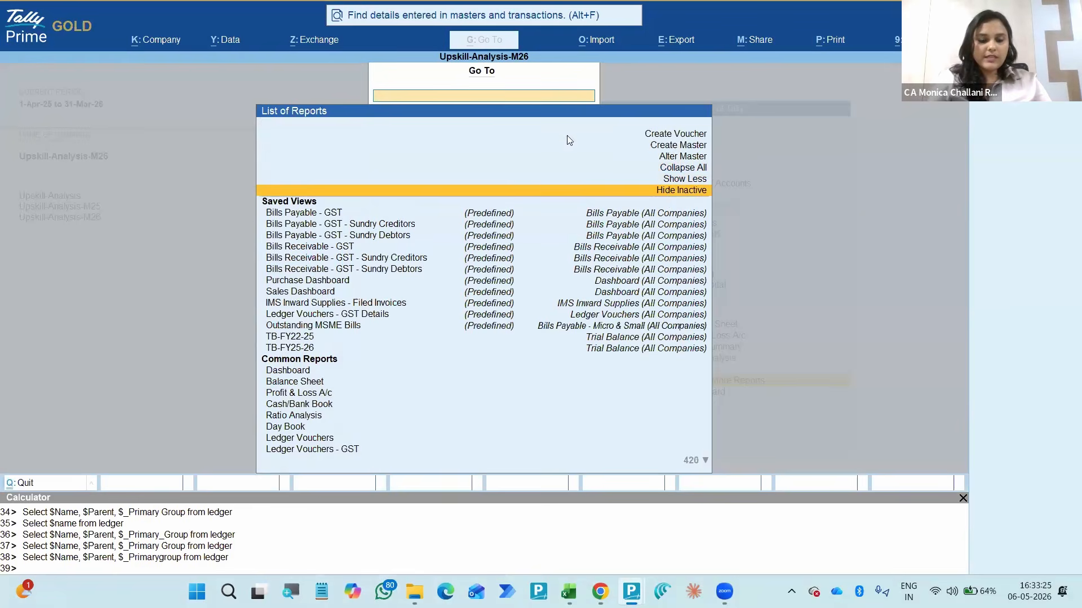
- Find Exception Reports by searching for "Excep" and look through its reports down to Purchase Bills Pending
type("Excep")
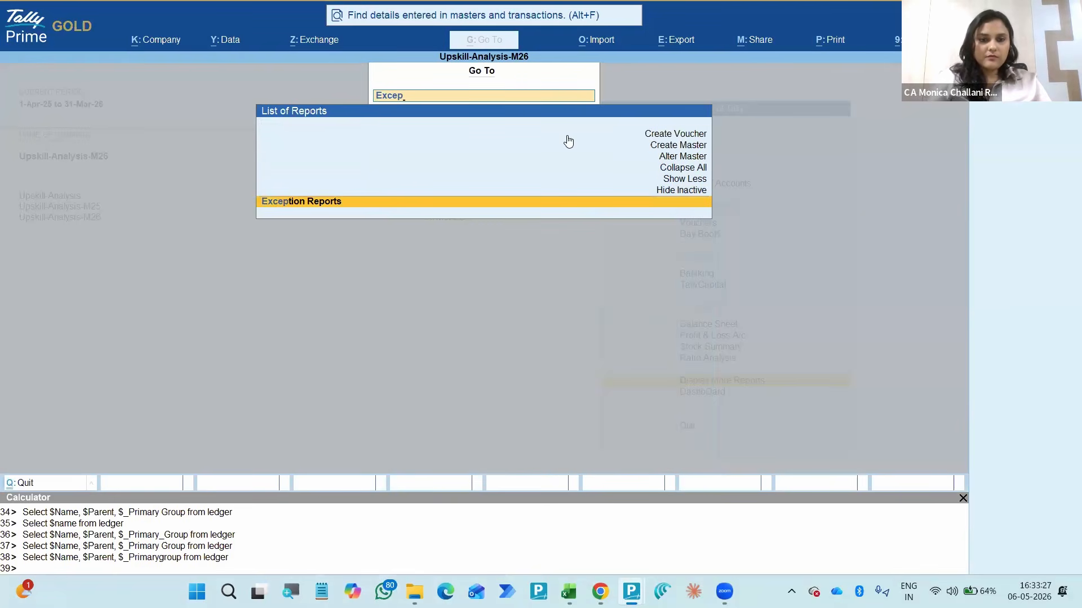
key("Return")
key("Down")
key("Down")
key("Down")
key("Down")
key("Down")
key("Down")
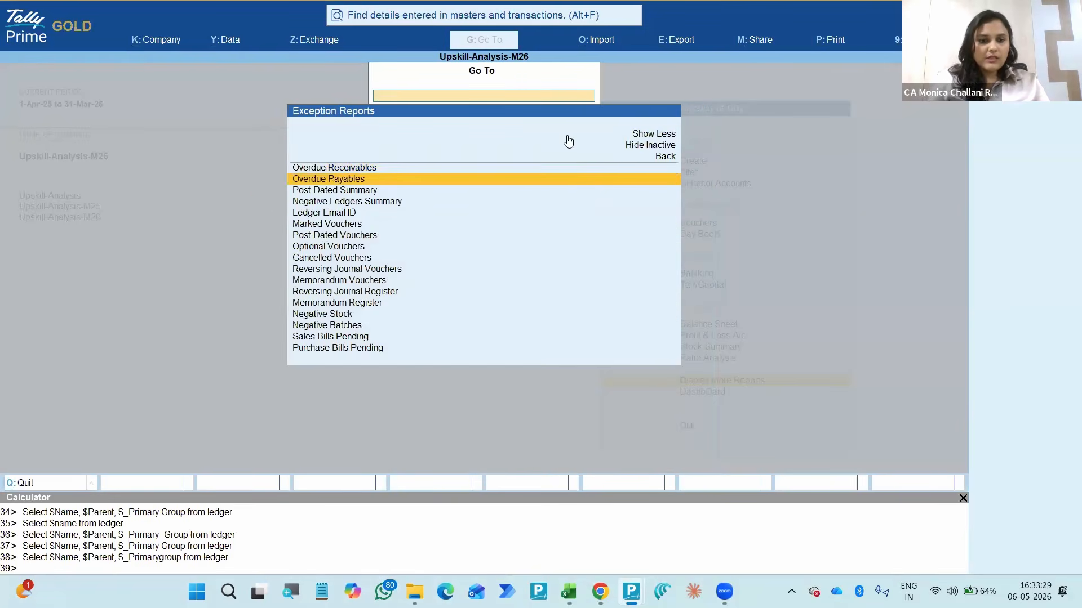
key("Down")
key("Down")
key("Down")
key("Down")
key("Down")
key("Down")
key("Down")
key("Down")
key("Down")
key("Down")
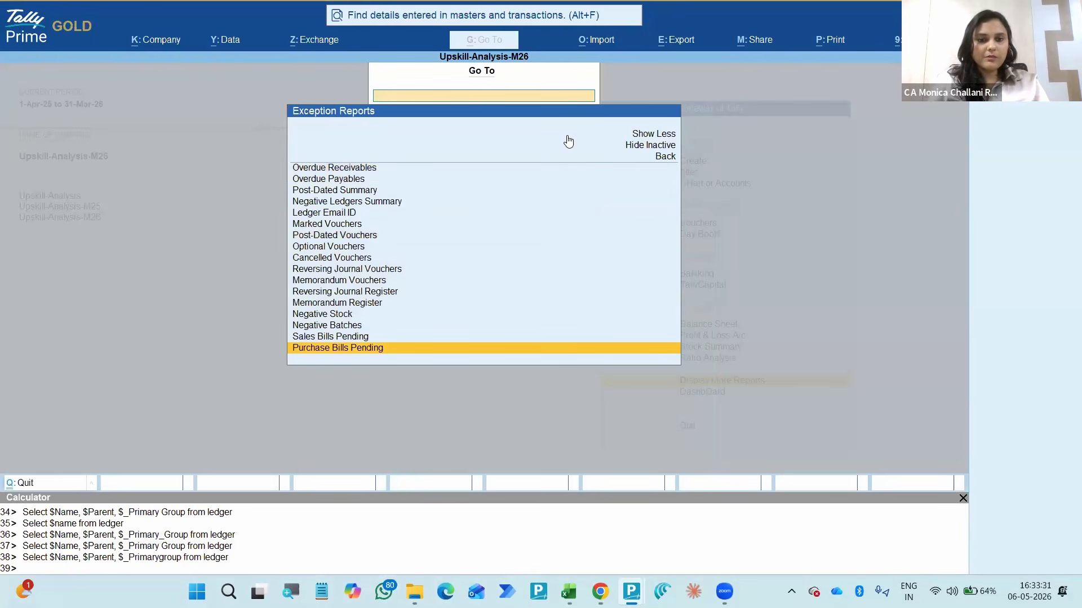
- Search the report list for "Email" and open the Ledger Email ID report under Exception Reports
key("Escape")
type("Email")
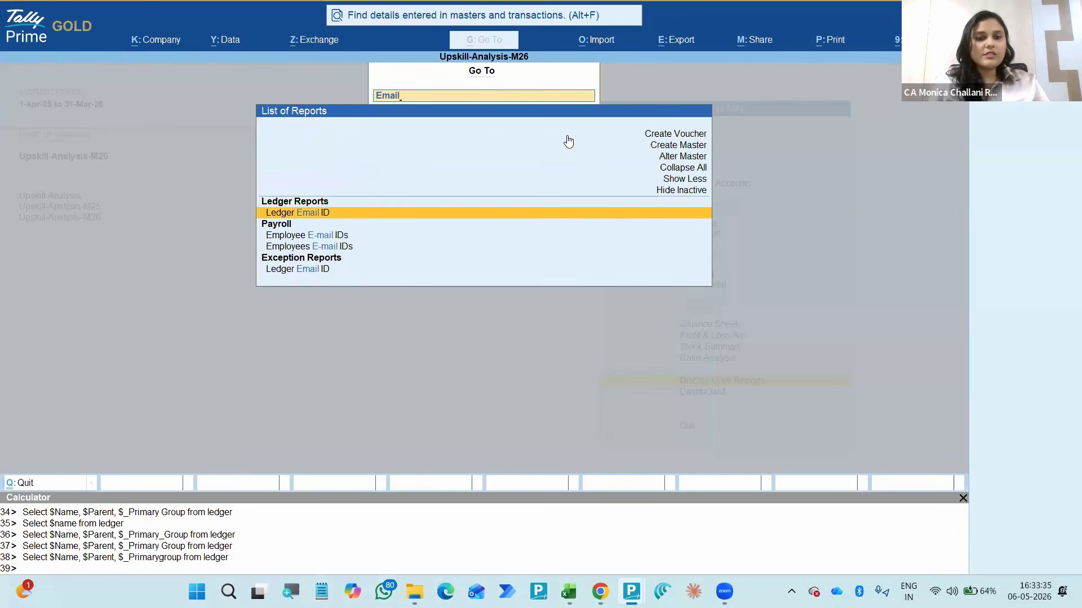
key("Down")
key("Down")
key("Down")
key("Down")
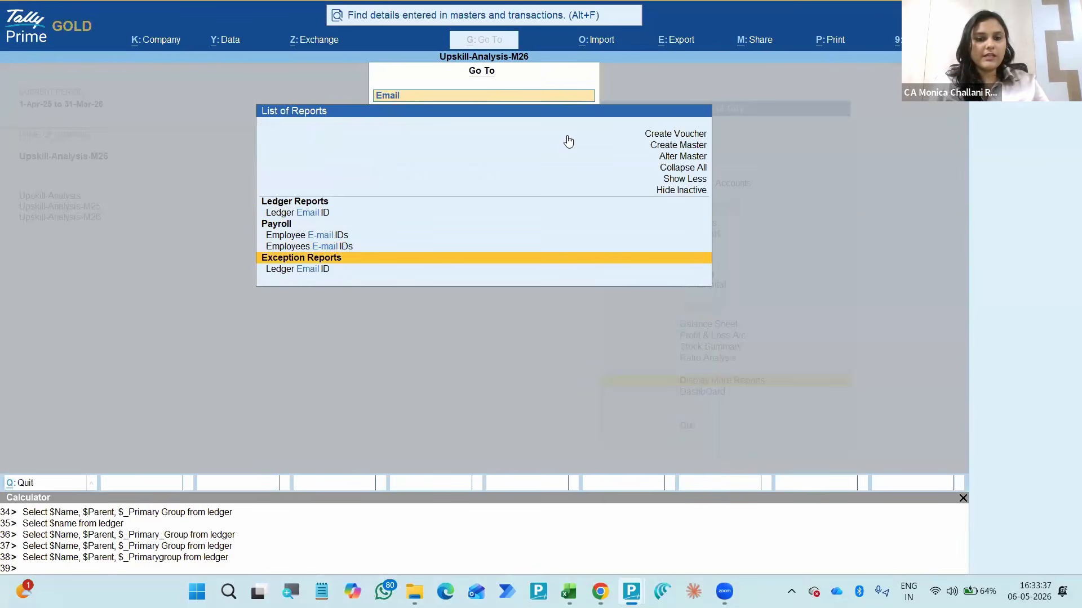
key("Down")
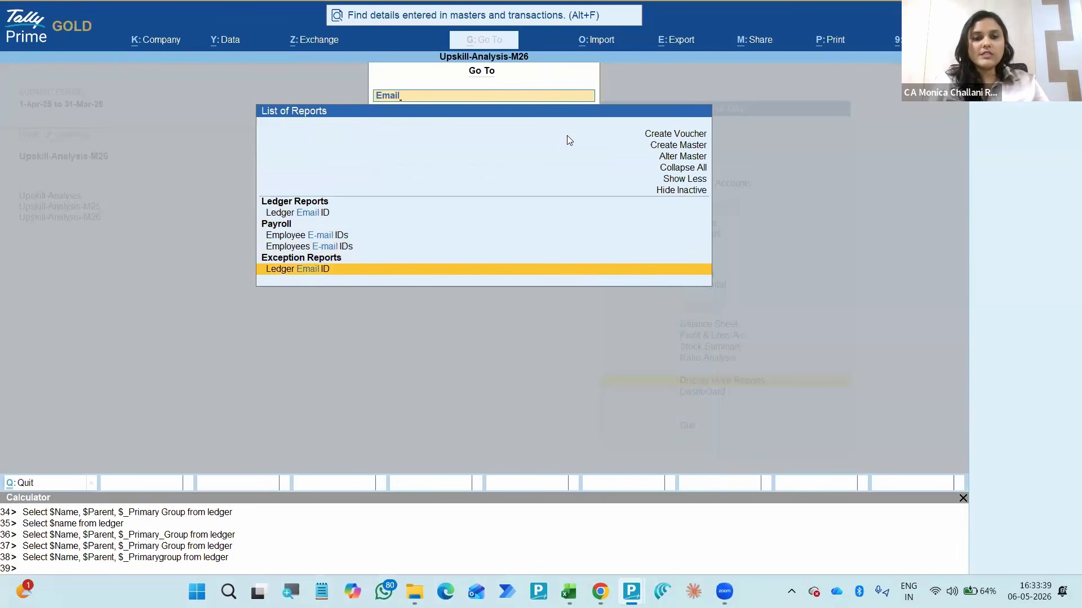
key("Return")
- Review the contact and e-mail columns for all ledgers, and return to the Gateway of Tally
key("Down")
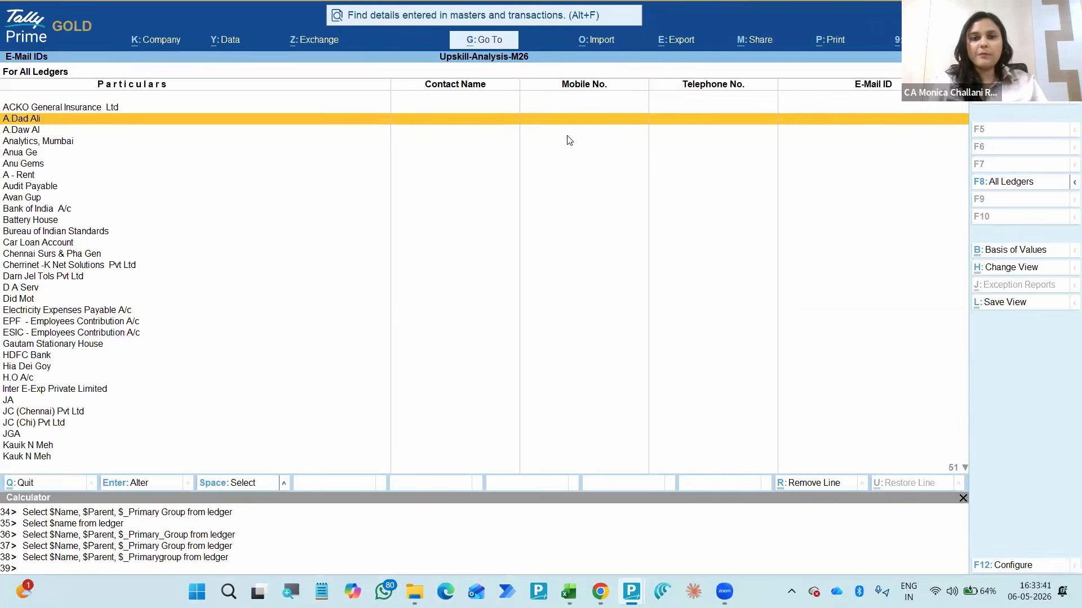
key("Down")
key("Down")
key("Down")
key("Down")
key("Down")
key("Down")
key("Down")
key("Down")
key("Down")
key("Down")
key("Down")
key("Down")
key("Down")
key("Down")
key("Down")
key("Down")
key("Down")
key("Down")
key("Down")
key("Down")
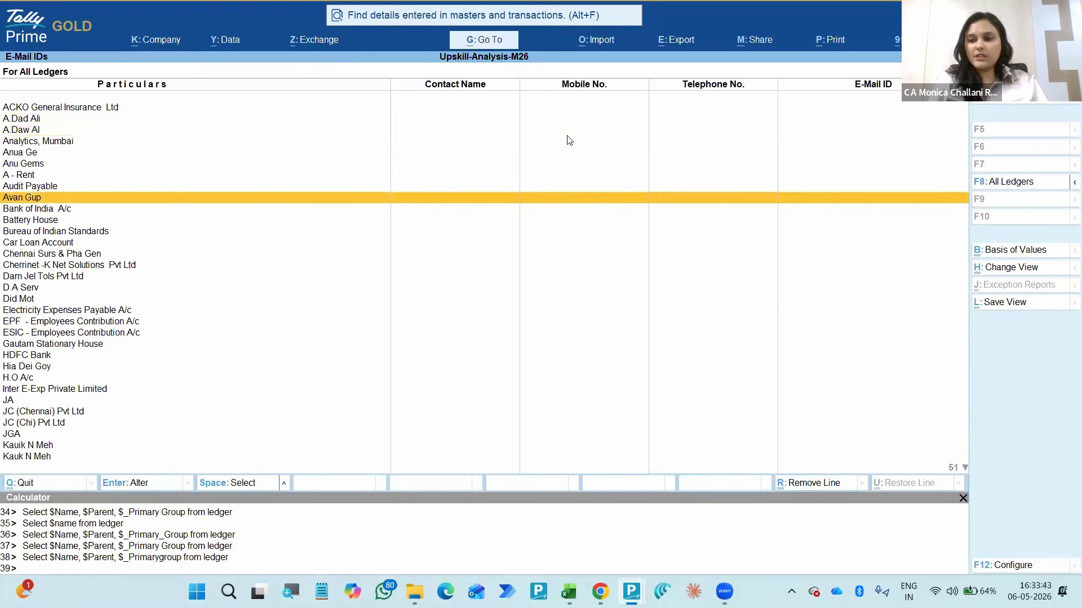
key("Down")
key("Down")
key("Down")
key("Down")
key("Down")
key("Down")
key("Down")
key("Down")
key("Down")
key("Down")
key("Down")
key("Down")
key("Down")
key("Down")
key("Down")
key("Down")
key("Down")
key("Down")
key("Down")
key("Down")
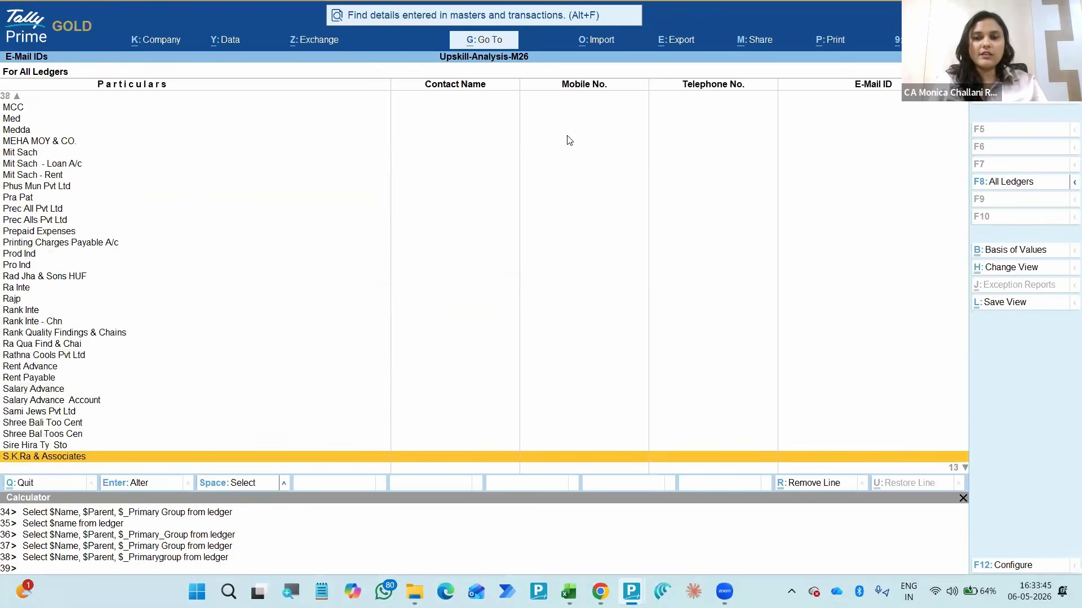
key("Escape")
key("Escape")
key("Escape")
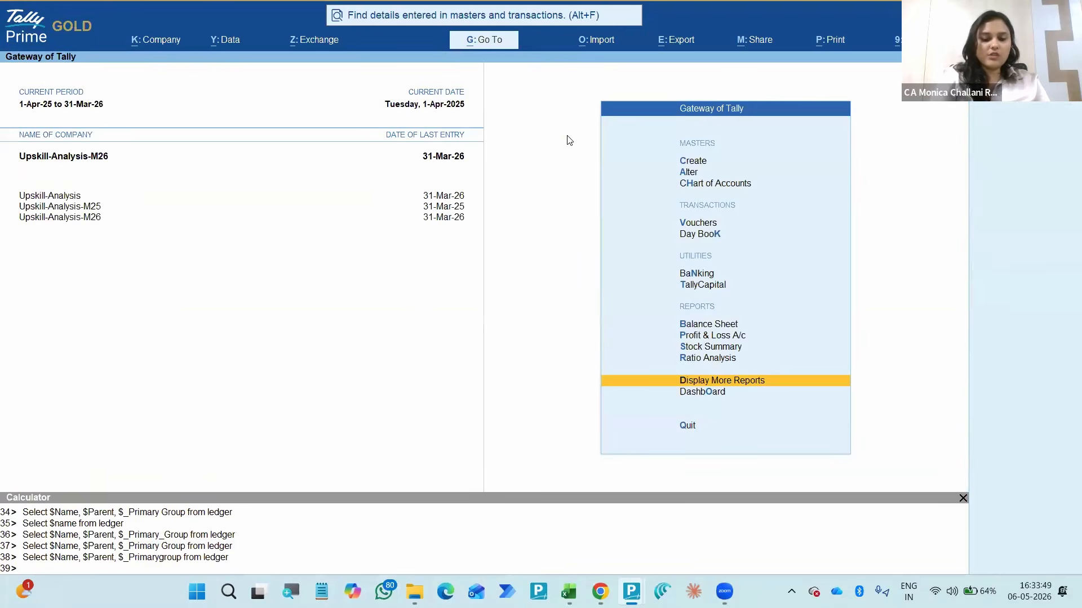
- Find the TDS report Ledgers Without PAN by searching for "Pan", view it and return to the Gateway of Tally
key("alt+g")
type("Pan")
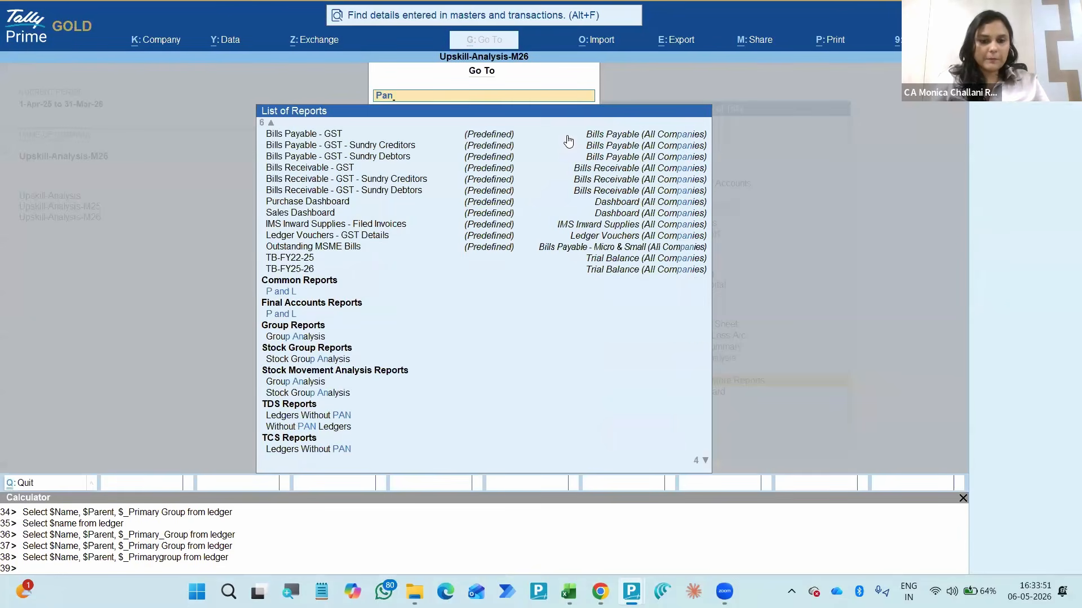
key("Down")
key("Down")
key("Down")
key("Down")
key("Down")
key("Down")
key("Down")
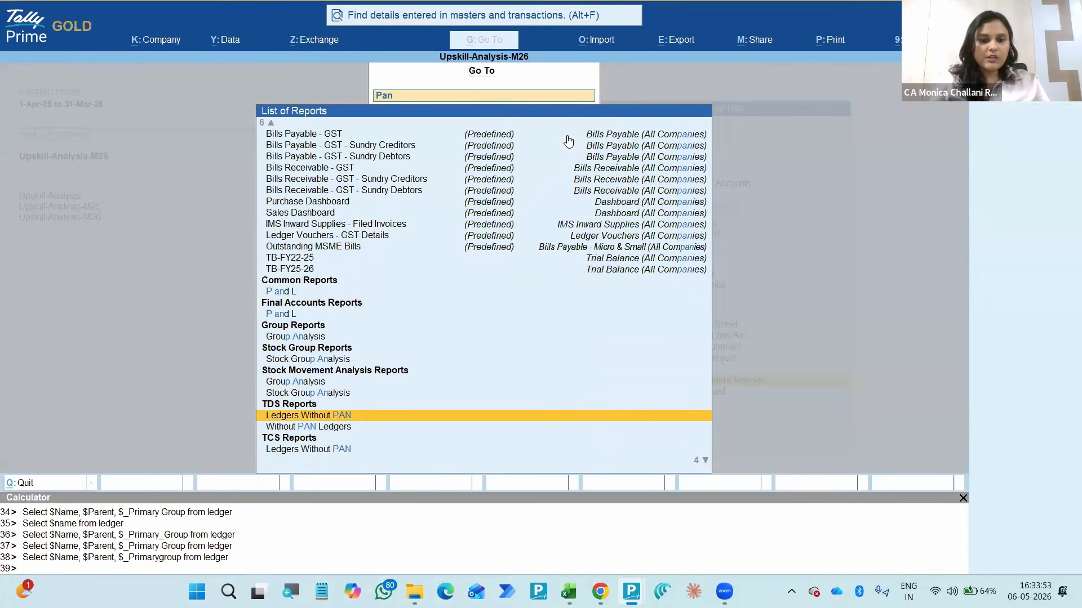
key("Return")
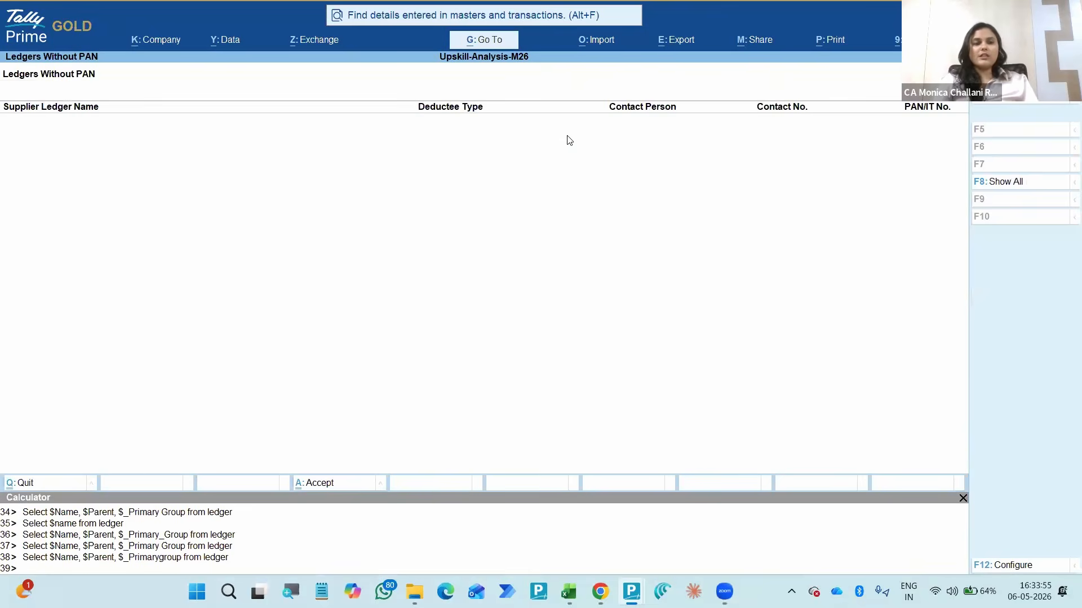
key("Escape")
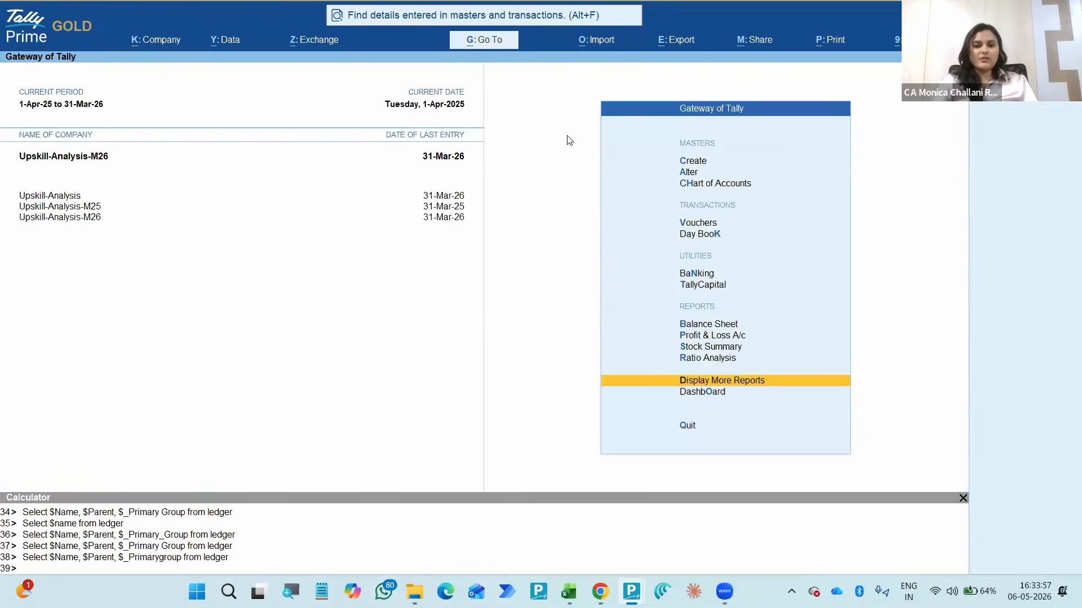
key("Escape")
key("Escape")
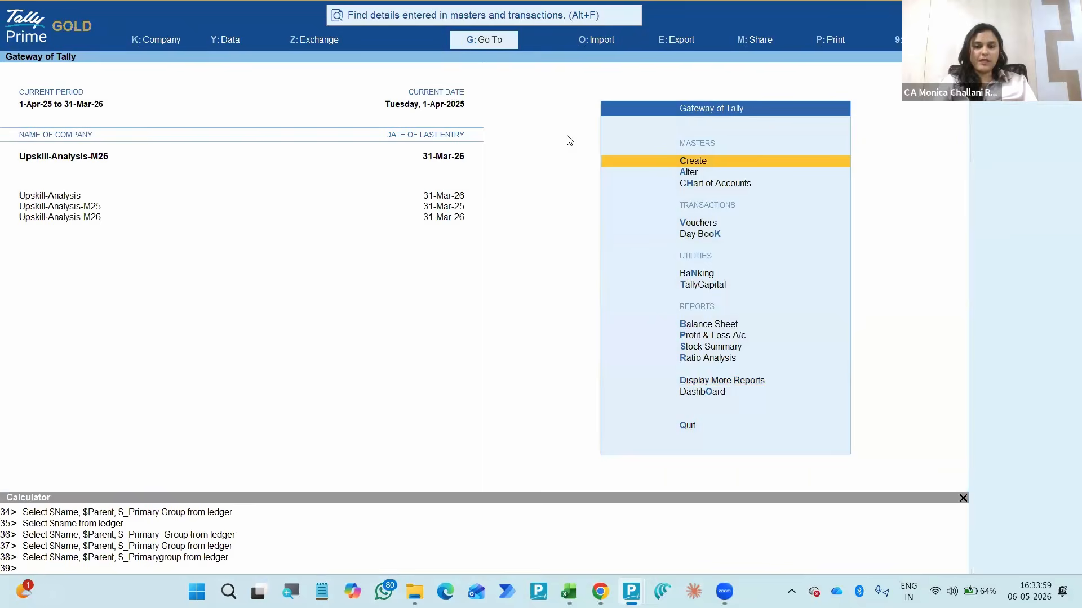
- Look through the Go To matches for "Pan", including the TDS, TCS and Payroll Statutory reports, and clear the search
key("alt+g")
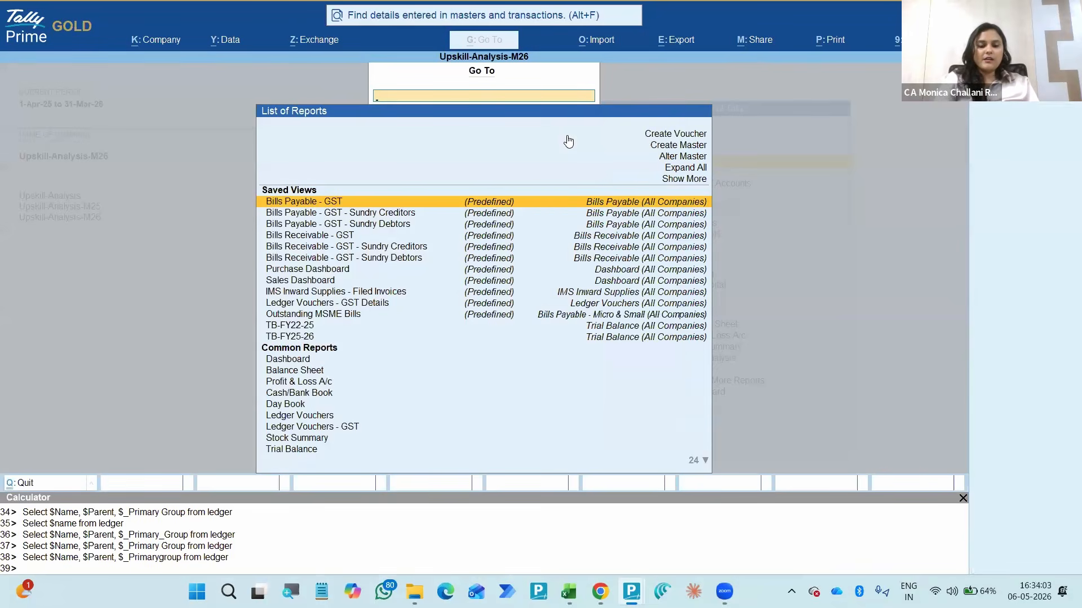
type("Pan")
key("Down")
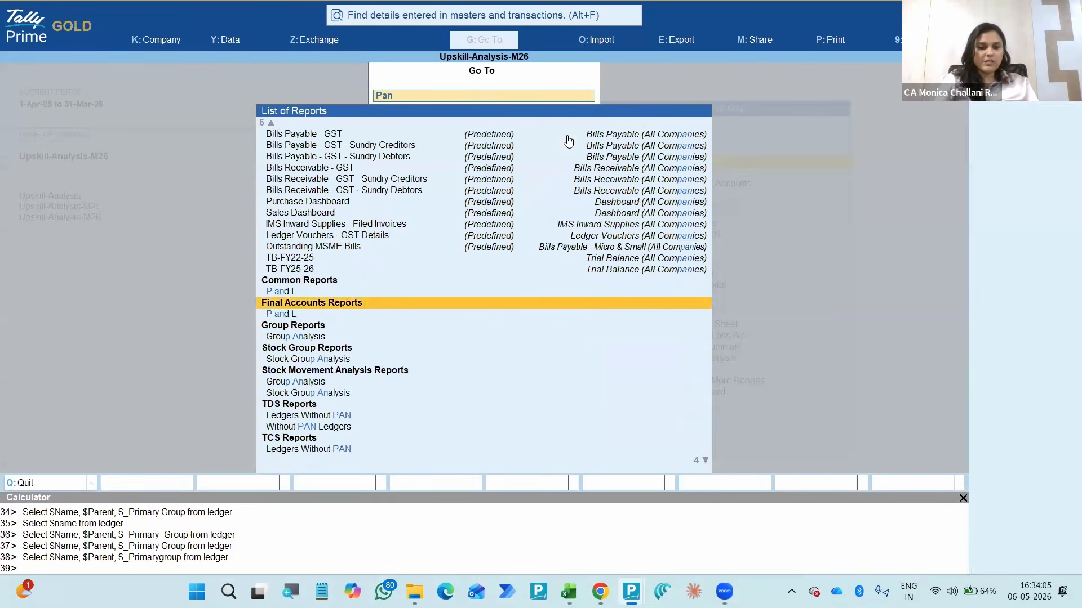
key("Down")
key("Down")
key("Down")
key("Down")
key("Down")
key("Down")
key("Down")
key("Down")
key("Down")
key("Down")
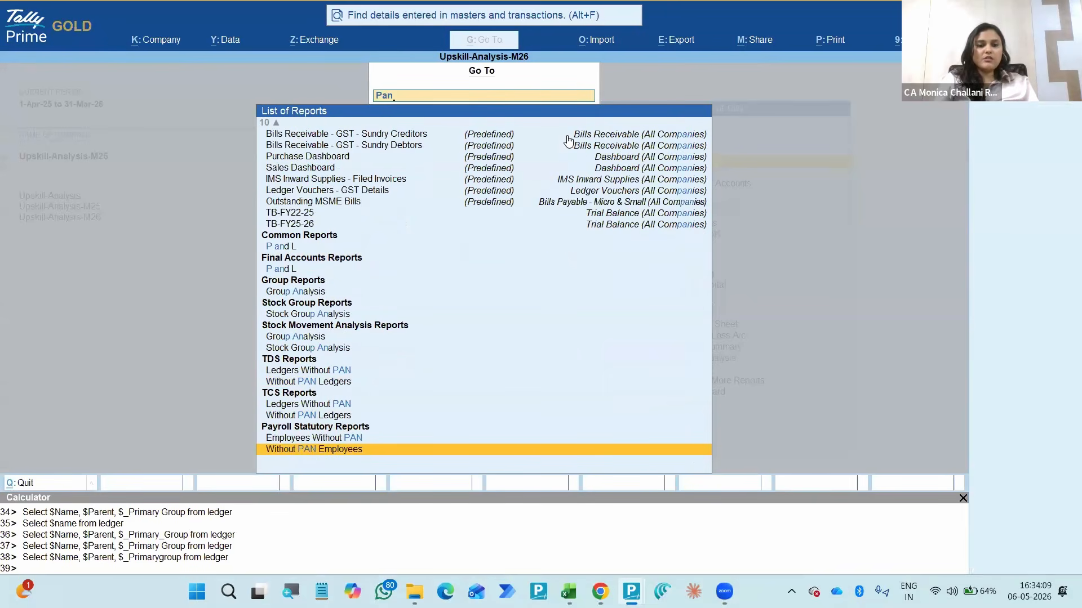
key("Up")
key("Up")
key("Up")
key("Up")
key("Up")
key("Up")
key("Up")
key("Up")
key("Up")
key("Up")
key("Up")
key("Up")
key("Up")
key("Up")
key("Up")
key("Up")
key("Up")
key("Up")
key("Up")
key("Up")
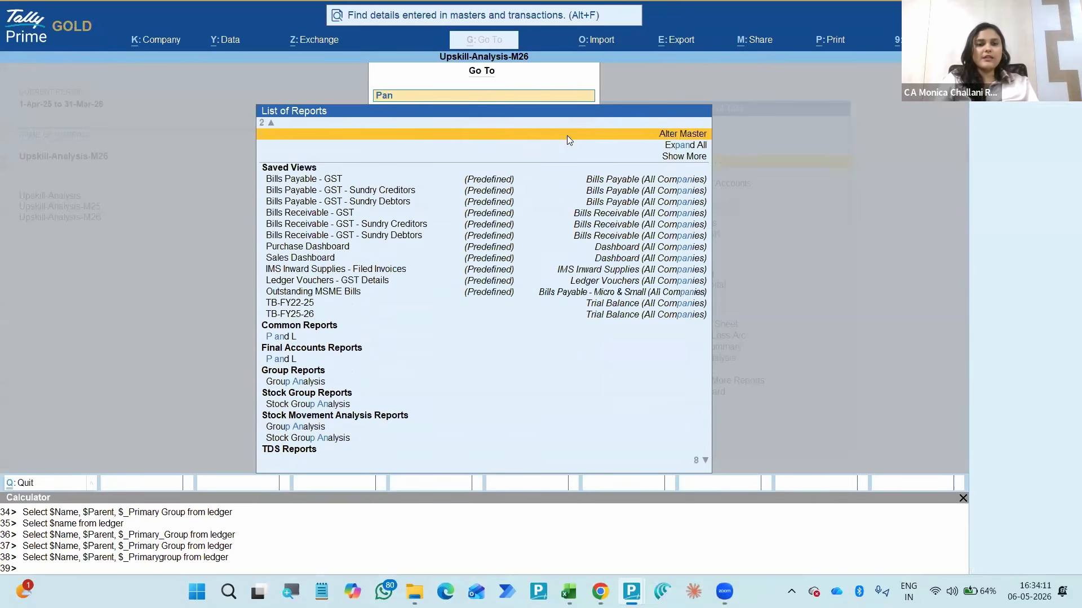
key("Up")
key("Up")
key("BackSpace")
key("BackSpace")
key("BackSpace")
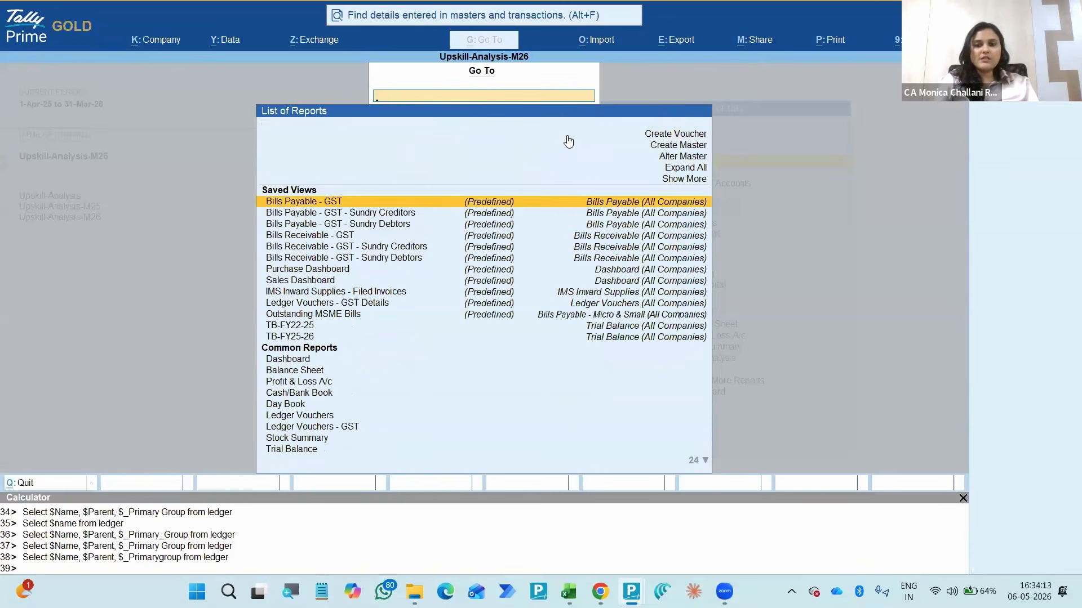
- Reveal all additional and inactive reports in the Go To list, look at the entries and close the list
key("Up")
key("Up")
key("Return")
key("Down")
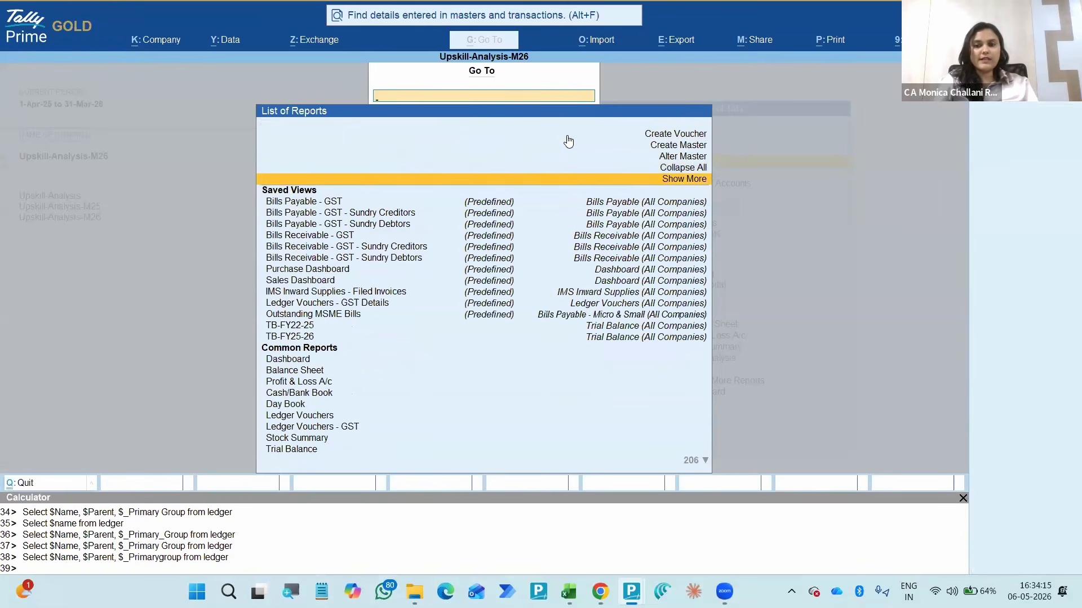
key("Return")
key("Down")
key("Return")
key("Down")
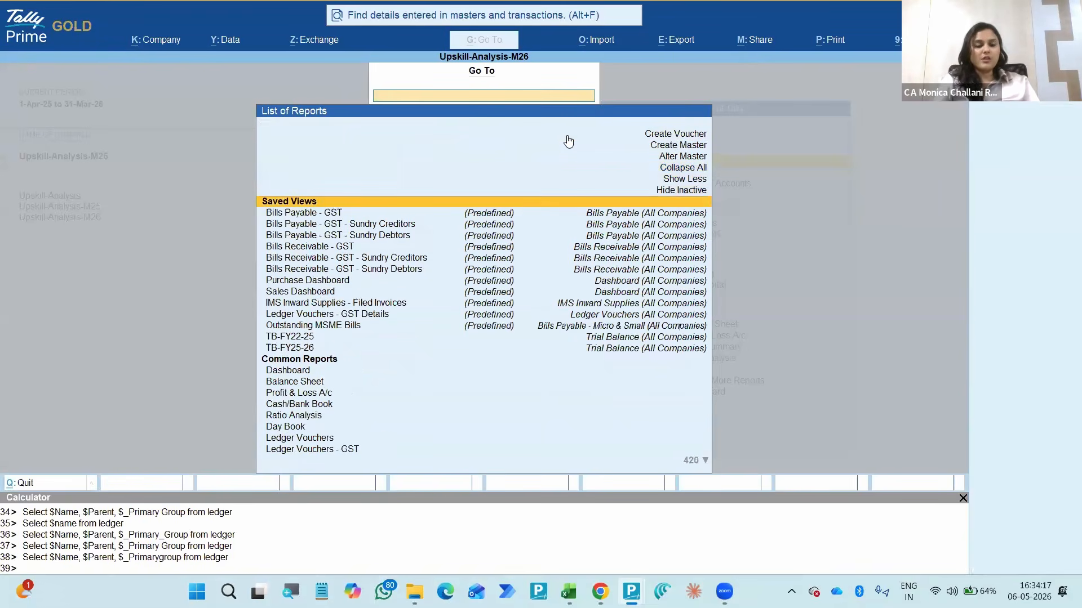
key("Down")
key("Down")
key("Escape")
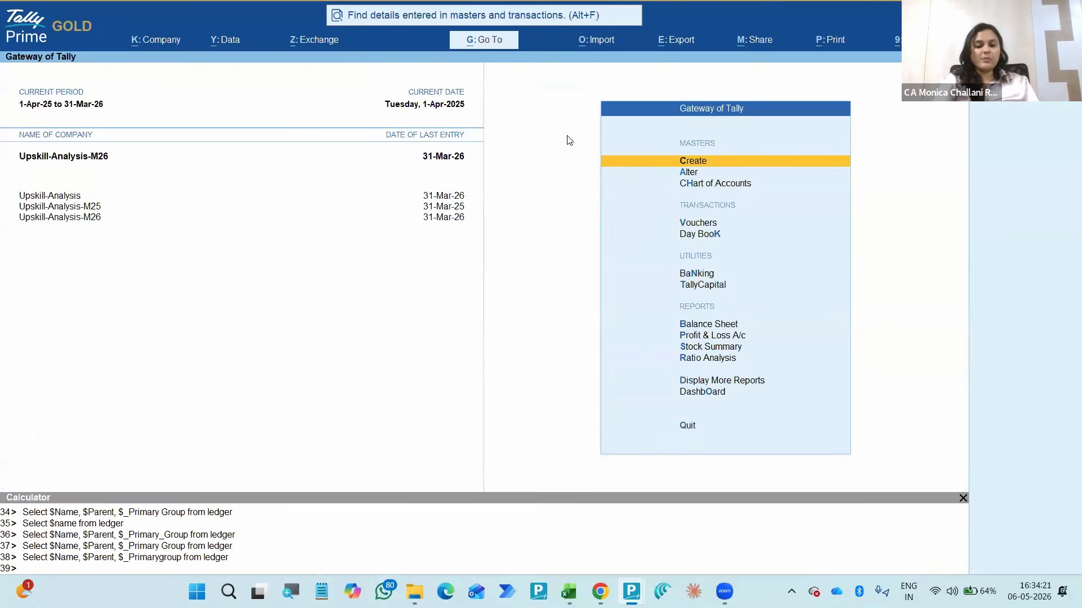
- Open the Bills Payable - GST saved view, accepting the update of the vouchers' GST status, and close the report
key("alt+g")
key("Down")
key("Down")
key("Up")
key("Up")
key("Return")
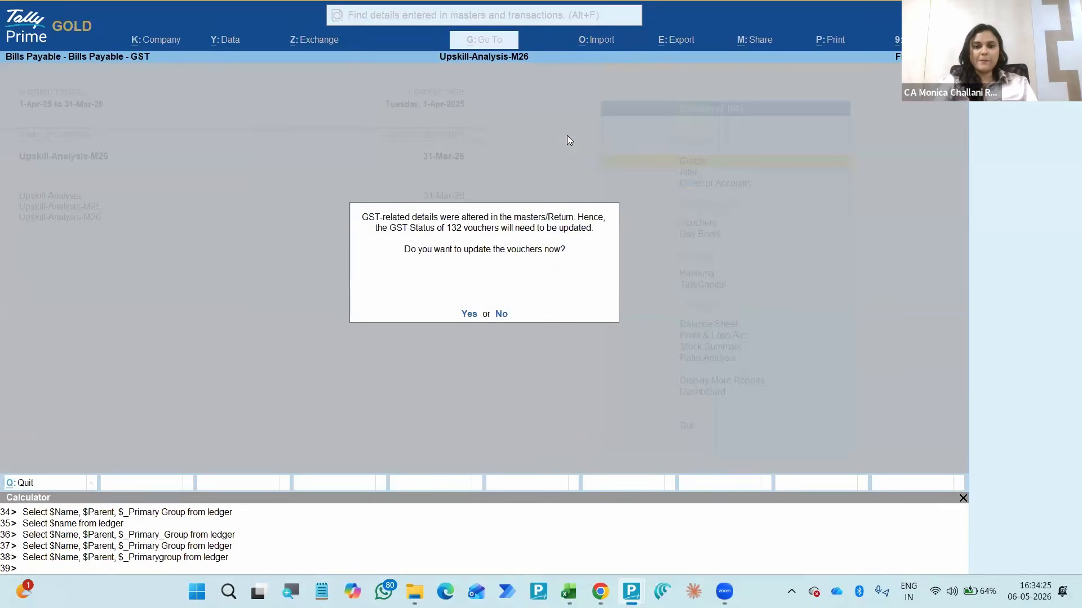
key("y")
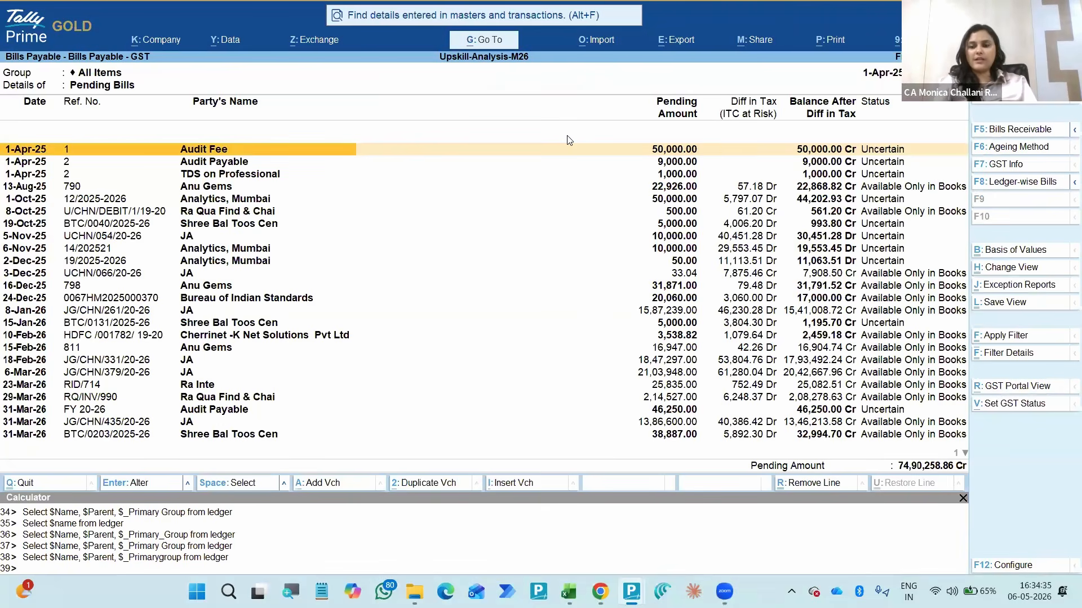
key("Escape")
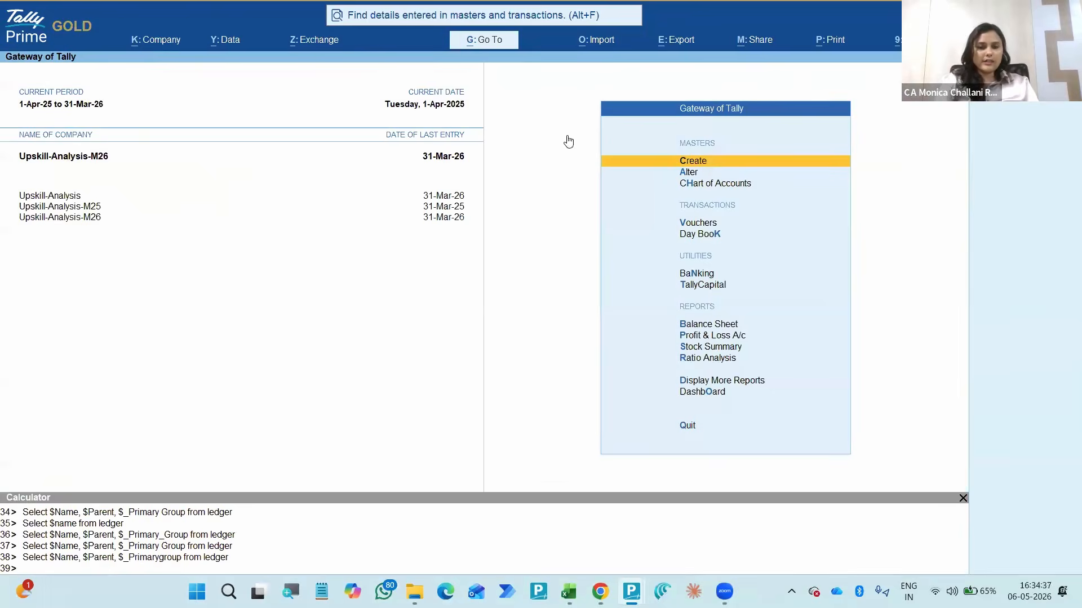
- Open the Bills Receivable - GST - Sundry Debtors saved view and display its receivable bills
key("alt+g")
key("Down")
key("Down")
key("Down")
key("Down")
key("Down")
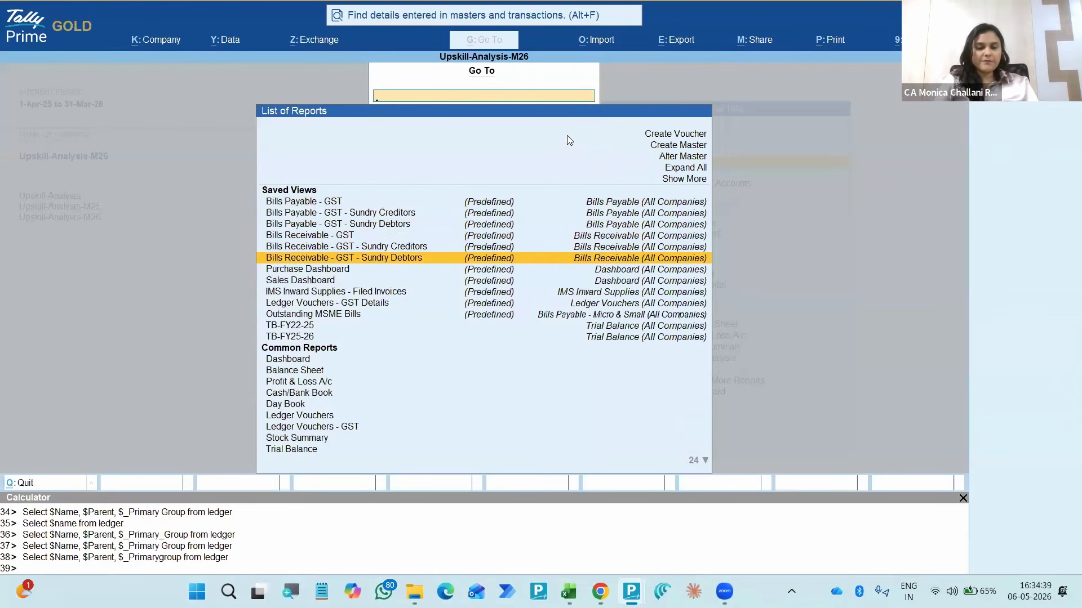
key("Return")
key("F5")
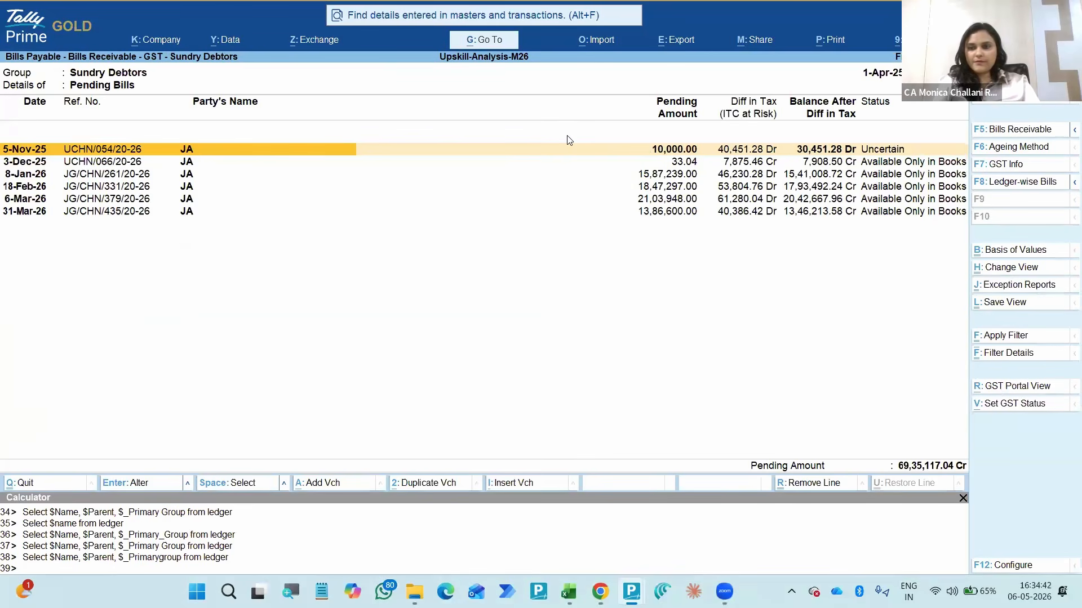
key("F5")
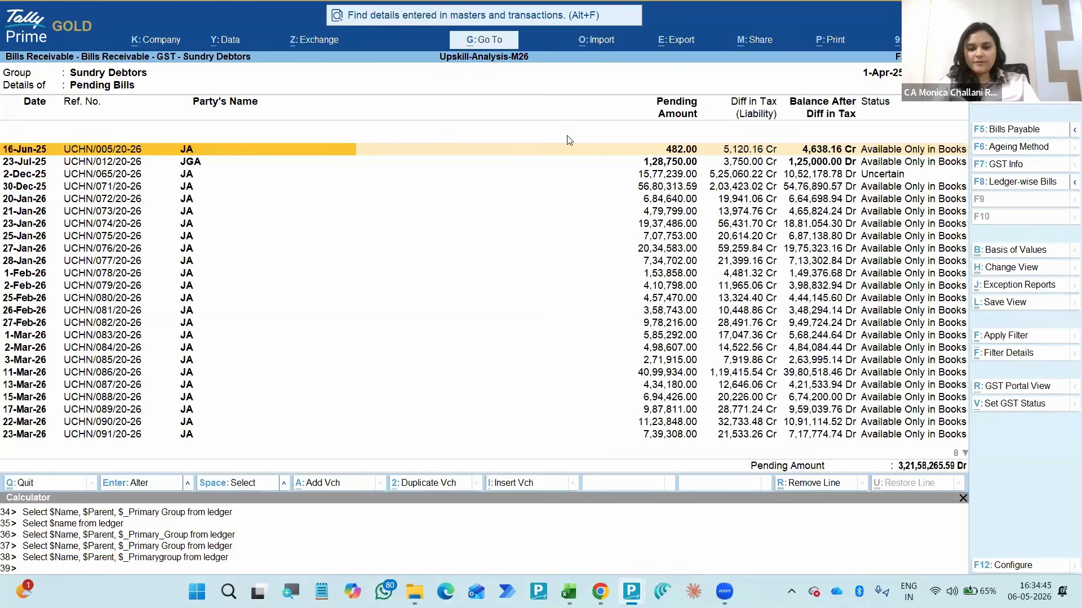
- Age the Sundry Debtors bills by due date in two slabs, 0 to 180 days and above 180 days
key("F6")
key("Down")
key("Return")
type("180")
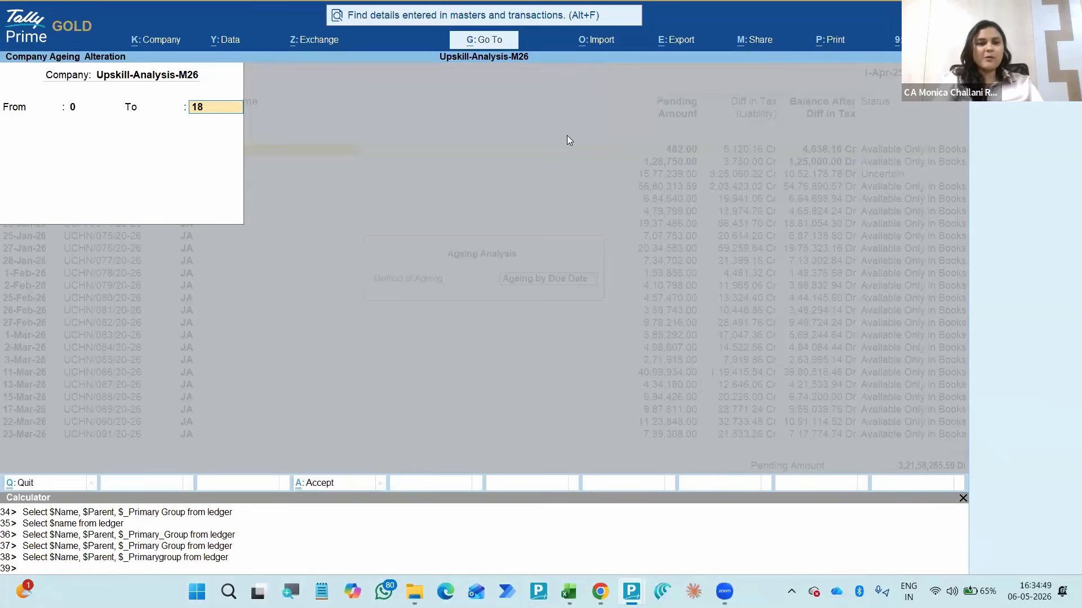
key("Return")
key("Return")
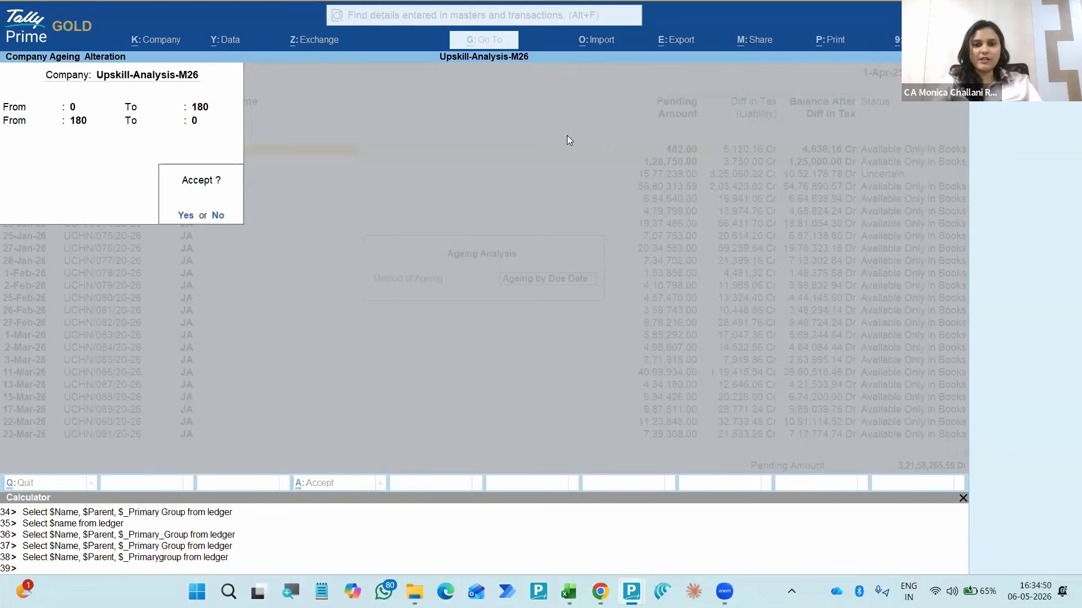
key("Return")
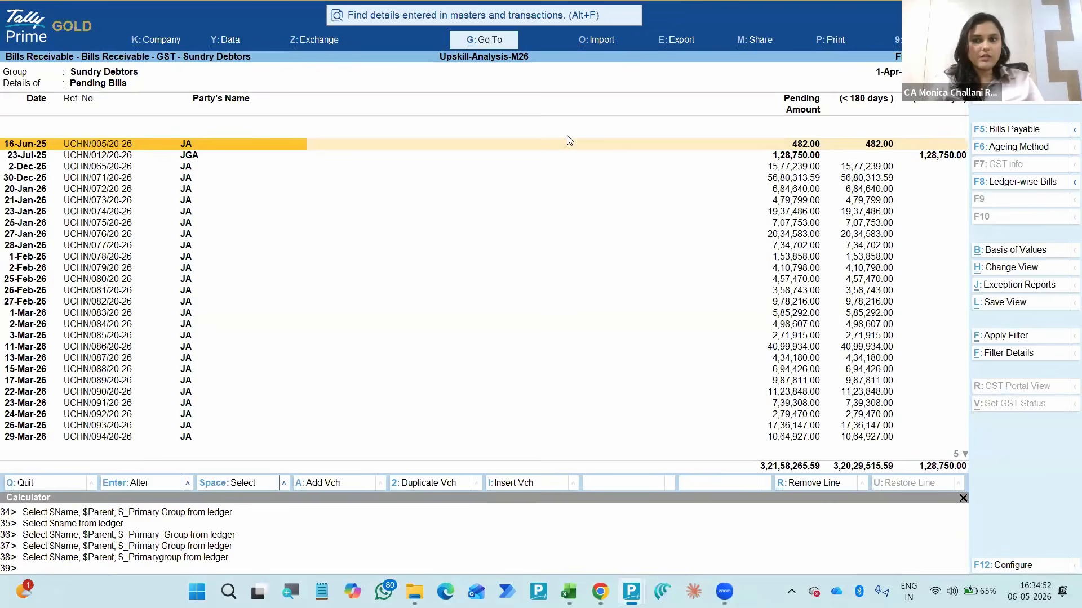
- Examine the aged receivable bills of Sundry Debtors, and switch to their payable bills to look across the ageing columns
key("Down")
key("Down")
key("Down")
key("Down")
key("Down")
key("Down")
key("Down")
key("Down")
key("Down")
key("Down")
key("Down")
key("Down")
key("Down")
key("Down")
key("Down")
key("Down")
key("Down")
key("Down")
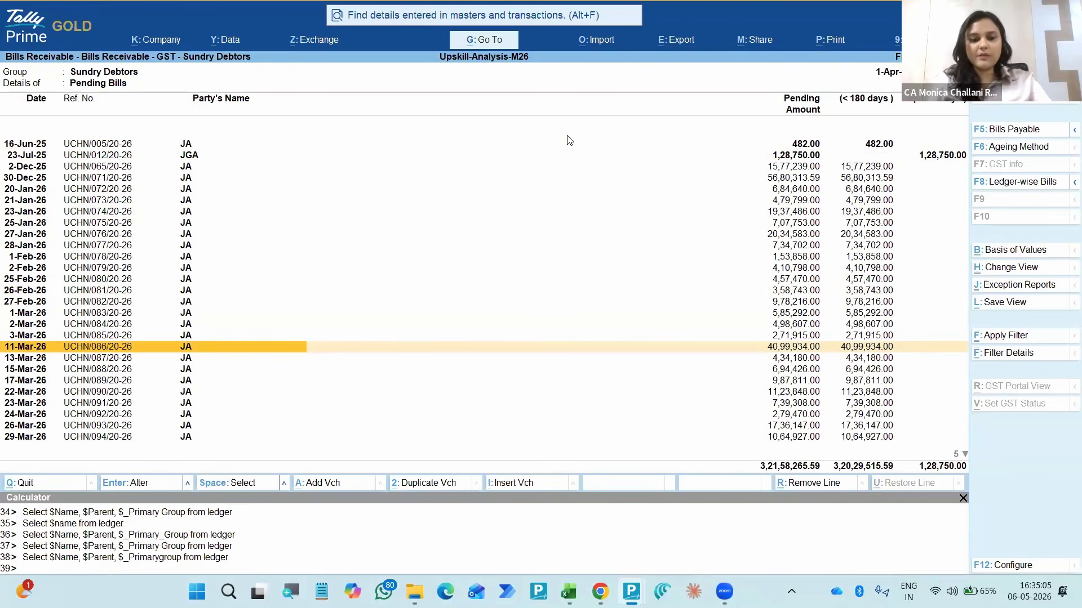
key("F5")
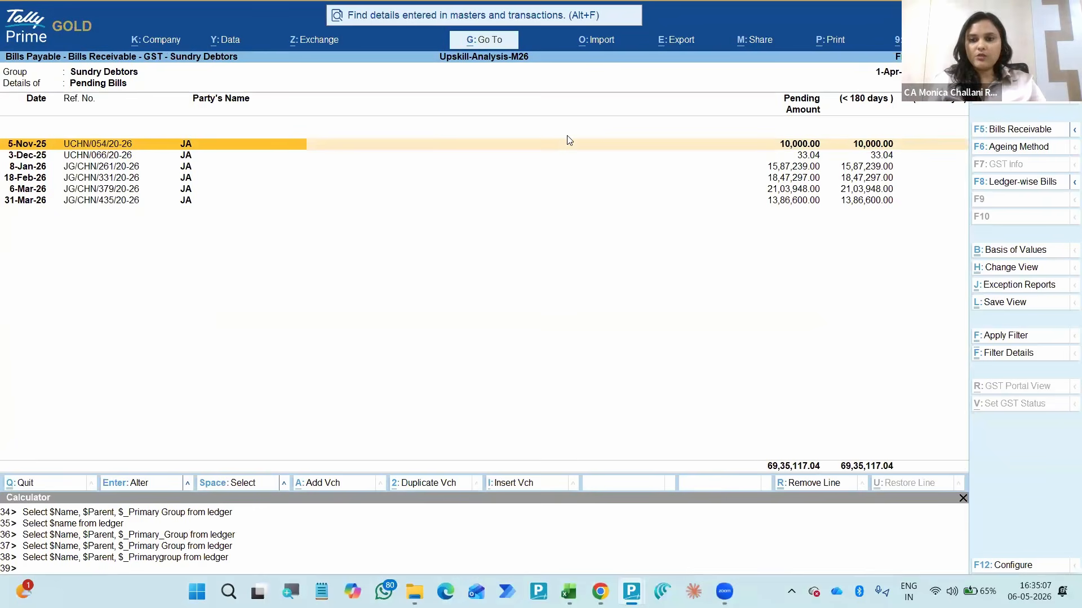
key("Right")
key("Right")
key("Right")
key("Left")
key("Left")
key("Left")
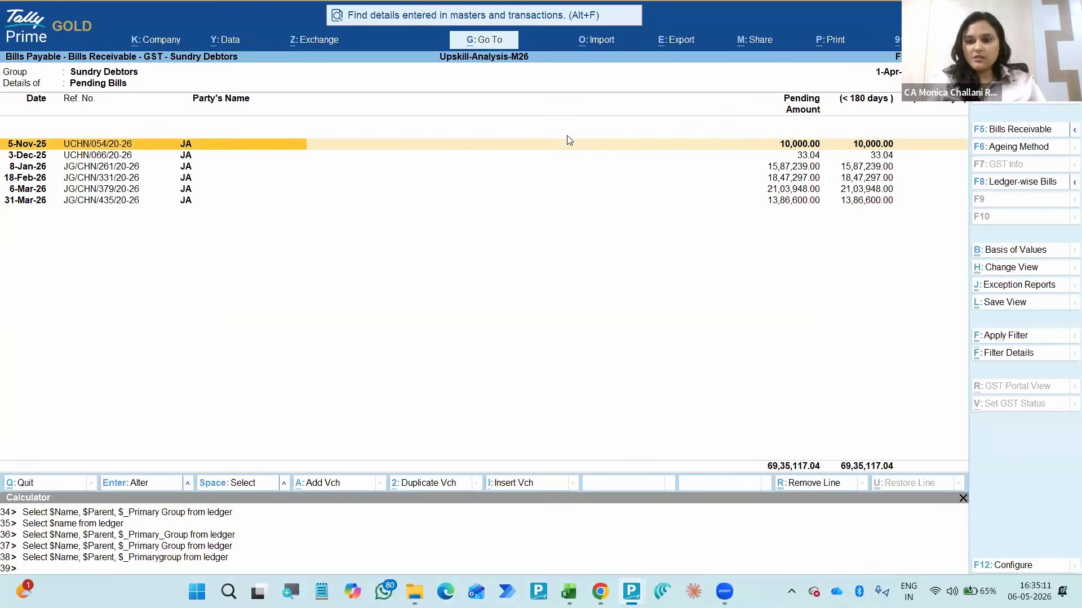
- View the payable bills ledger-wise, restore the bill-wise listing and change the view to Bills Receivable
key("F8")
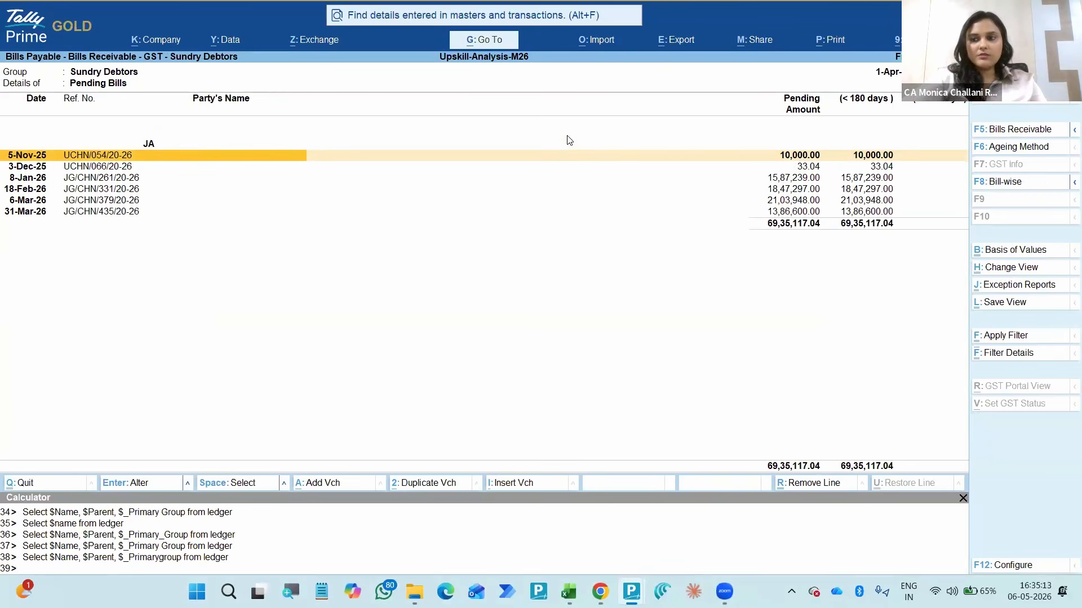
key("F8")
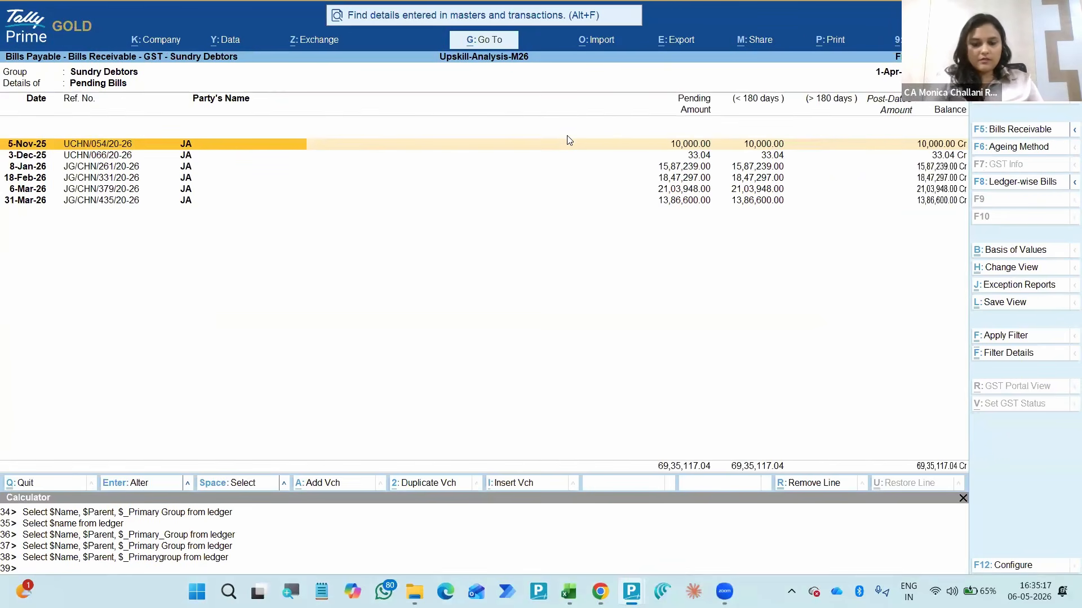
key("ctrl+h")
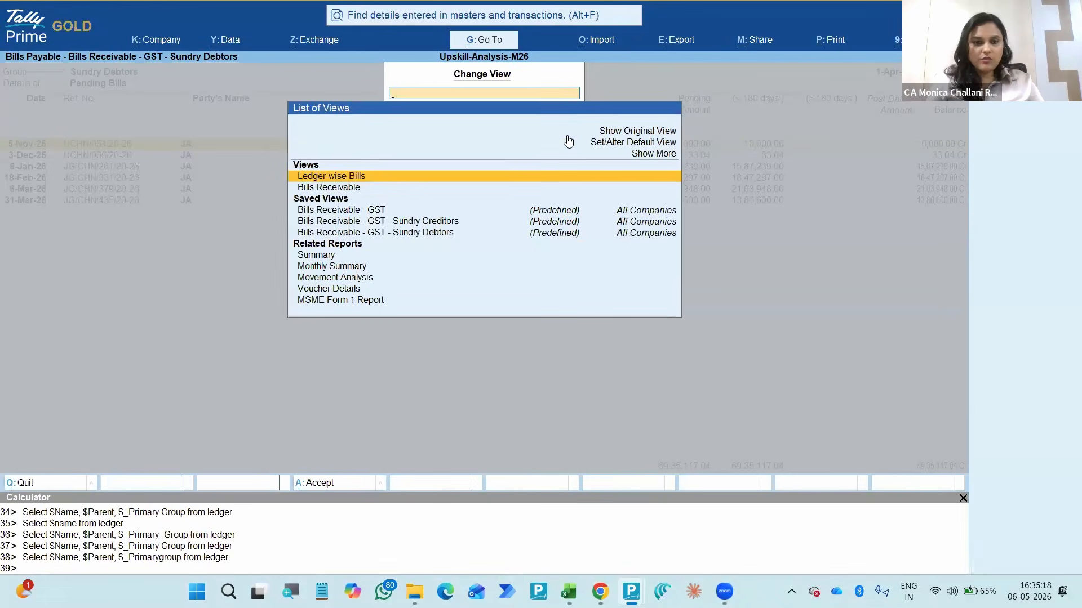
key("Down")
key("Return")
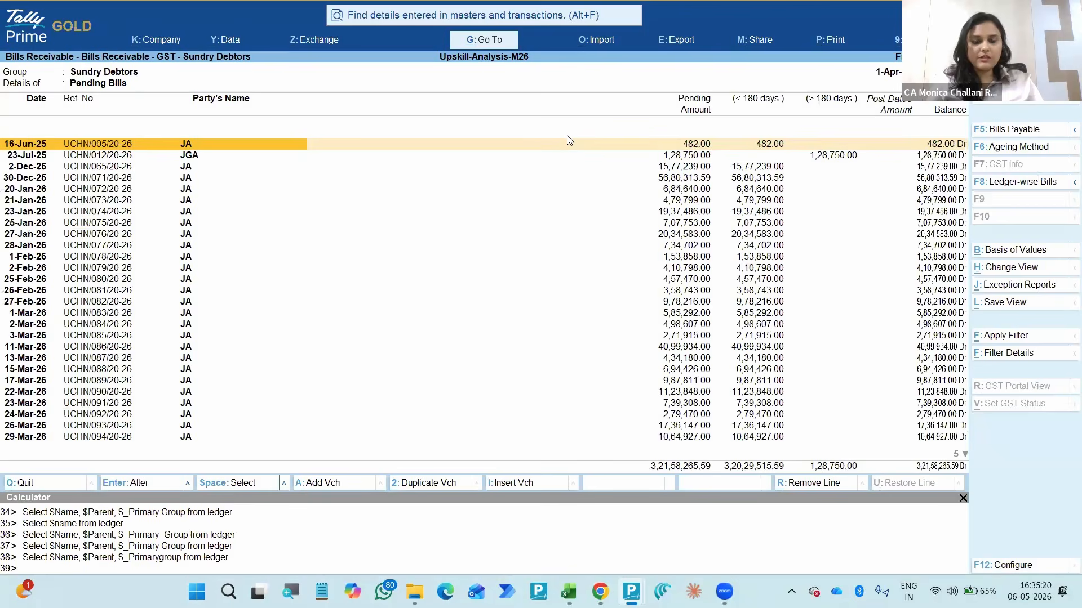
- Open the related Movement Analysis report for Sundry Debtors and highlight stock item DB20/35522
key("ctrl+h")
key("Down")
key("Down")
key("Down")
key("Down")
key("Down")
key("Down")
key("Down")
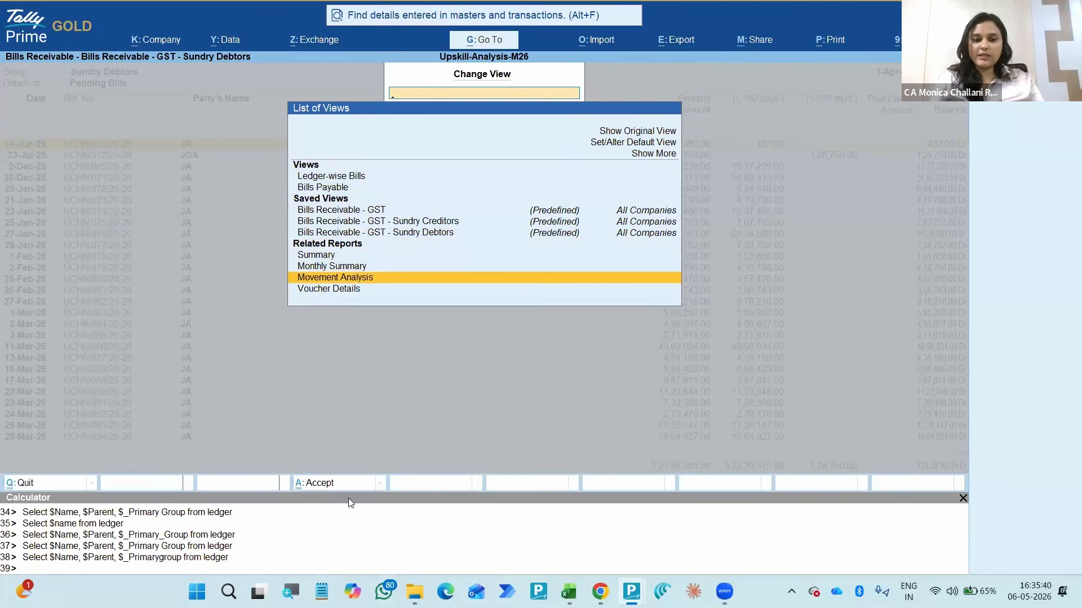
key("Return")
left_click(428, 406)
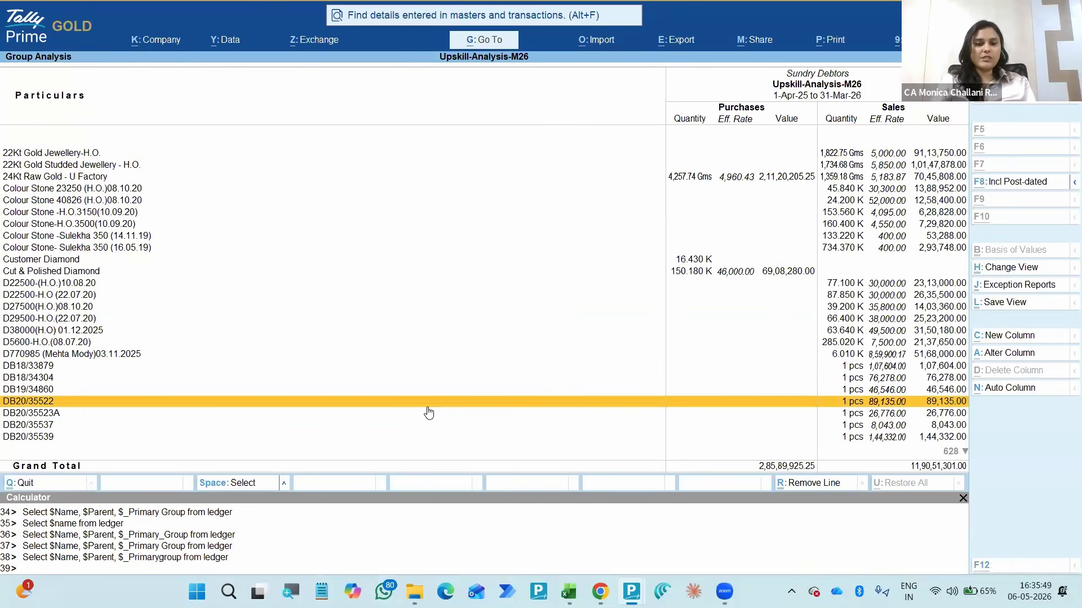
- Switch to the agenda in Excel, select the Edit Log - Audit Trail item and return to Tally Prime
key("alt+Tab")
key("Tab")
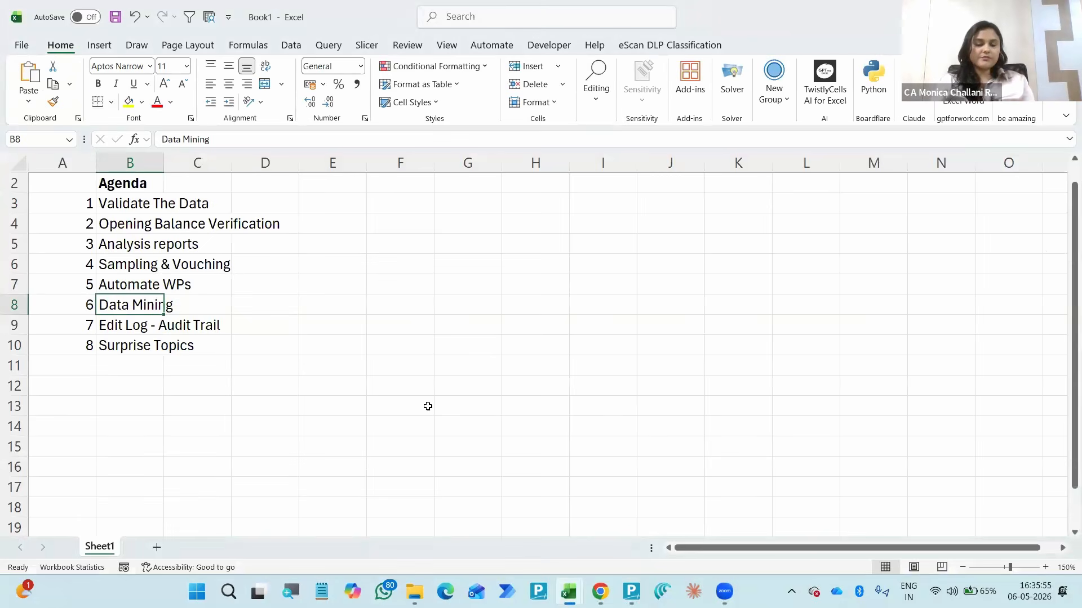
key("Down")
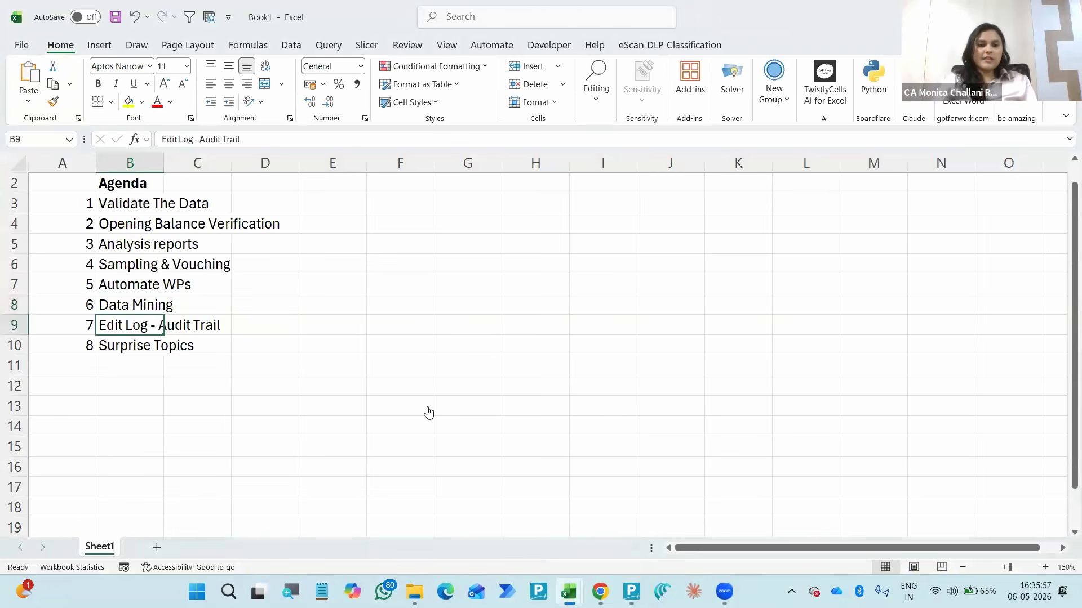
key("alt+Tab")
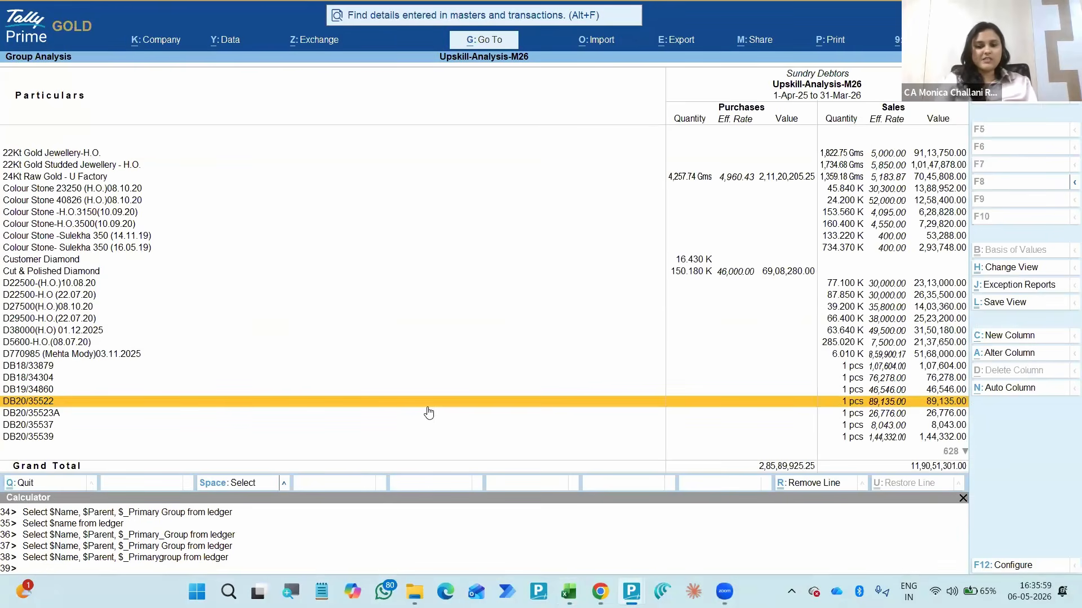
- Find the voucher type-wise Edit Log Summary by searching for "Edit" and open it
key("alt+g")
type("E")
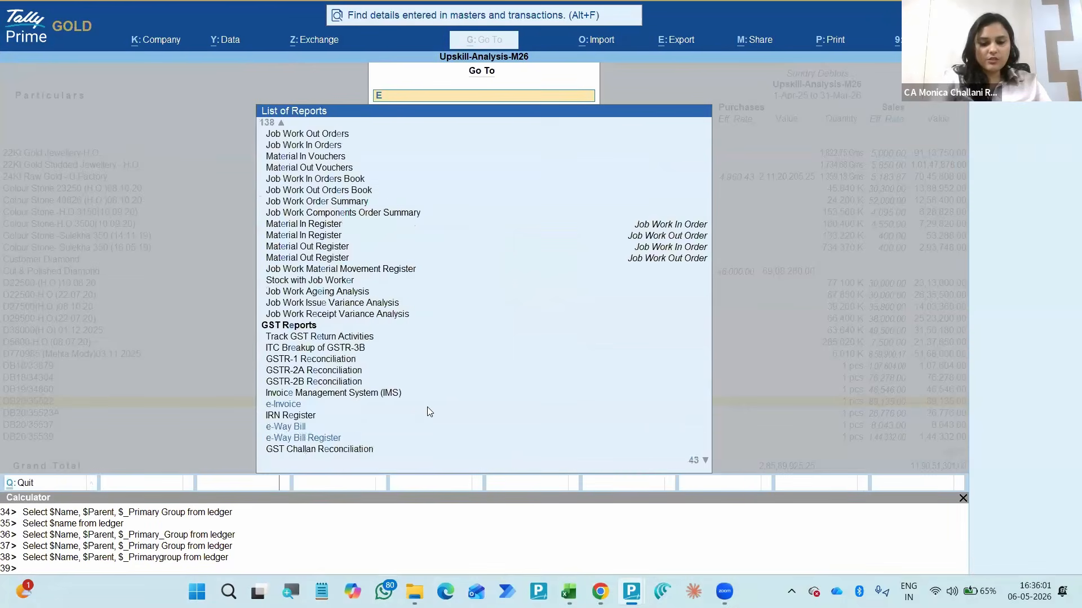
type("dit")
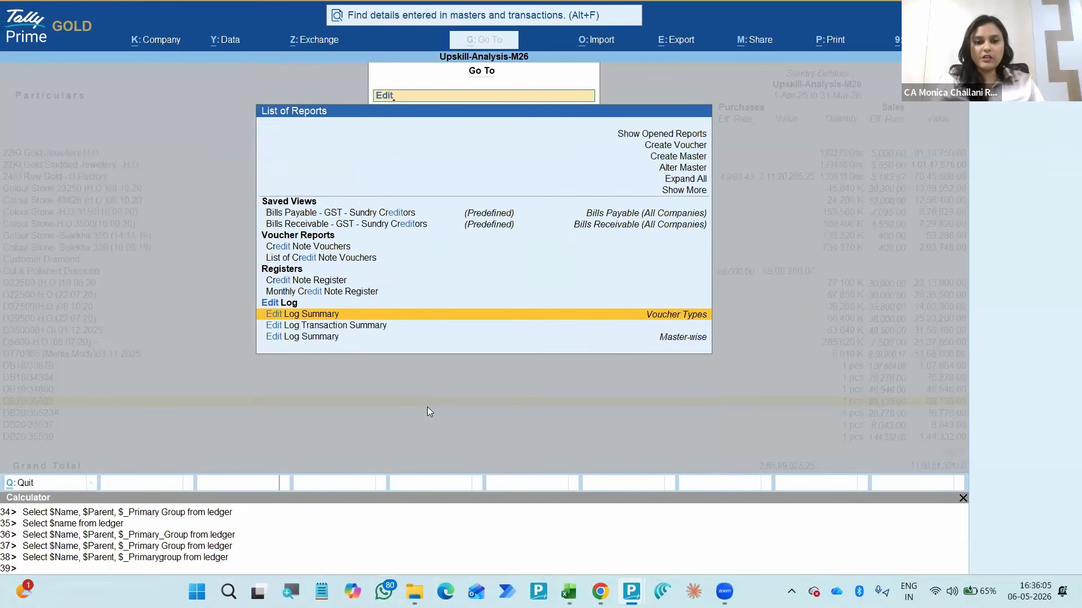
key("Return")
key("alt+F2")
key("Escape")
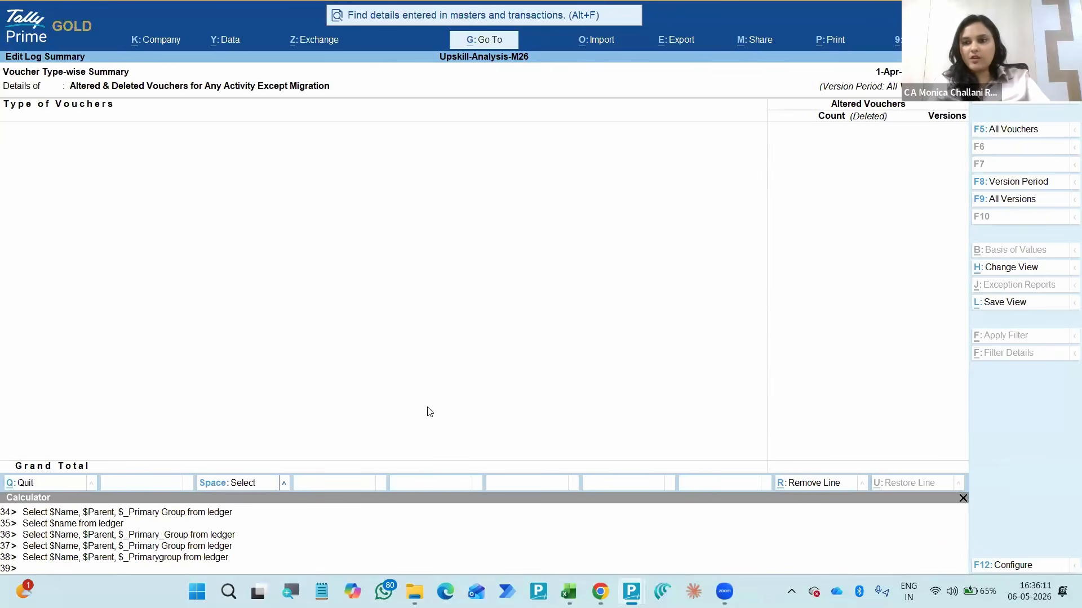
- Show all vouchers with all versions in the Edit Log Summary, and close the report
key("F5")
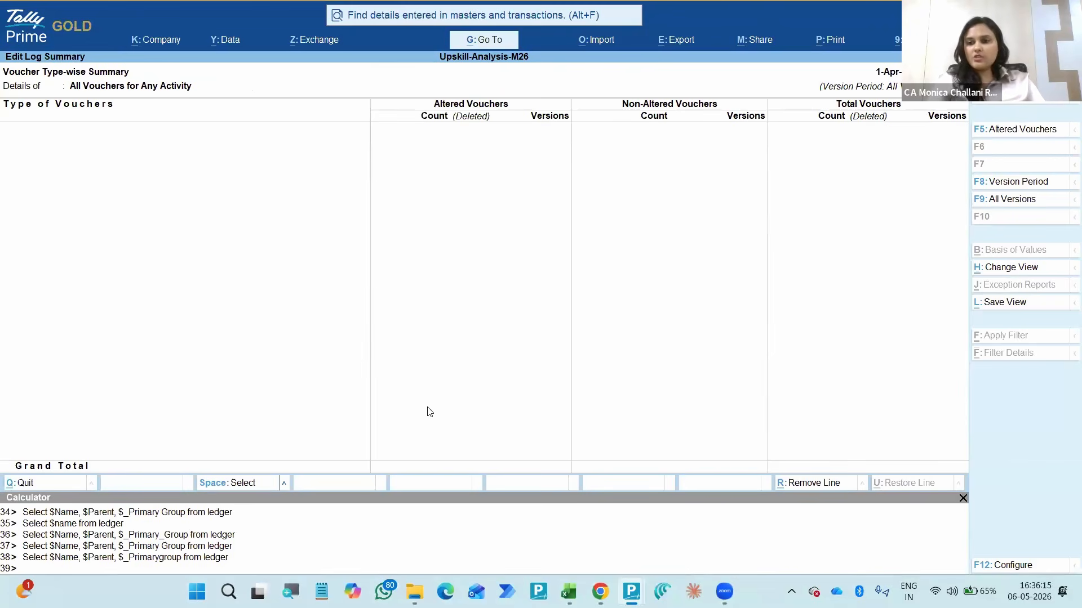
key("F9")
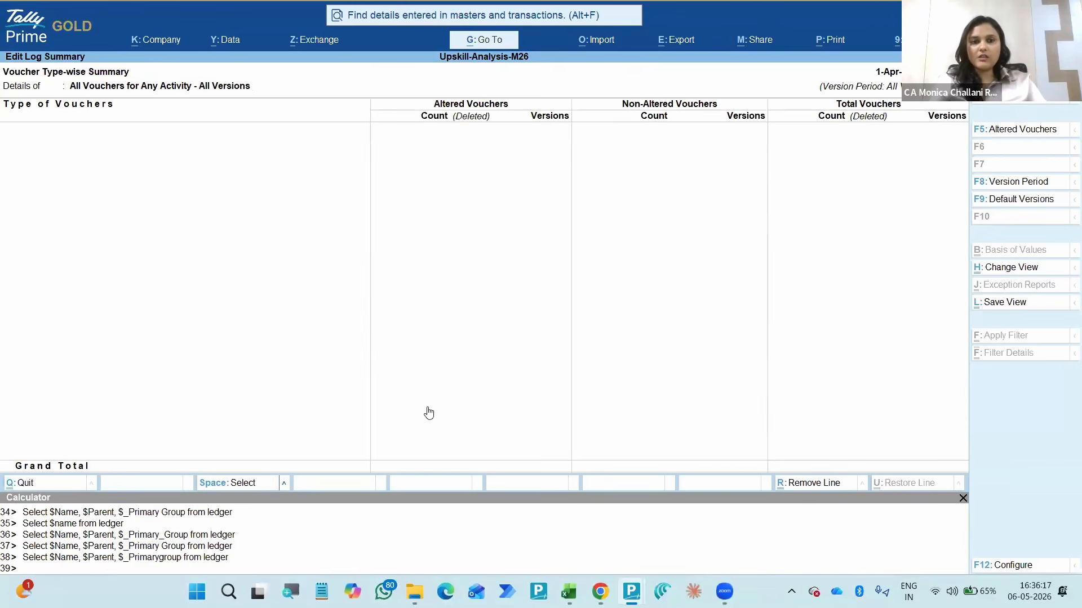
key("Escape")
- Switch to the Upskill-Edit Log company in the other Tally Prime window, open its Edit Log Summary and show all vouchers
key("alt+Tab")
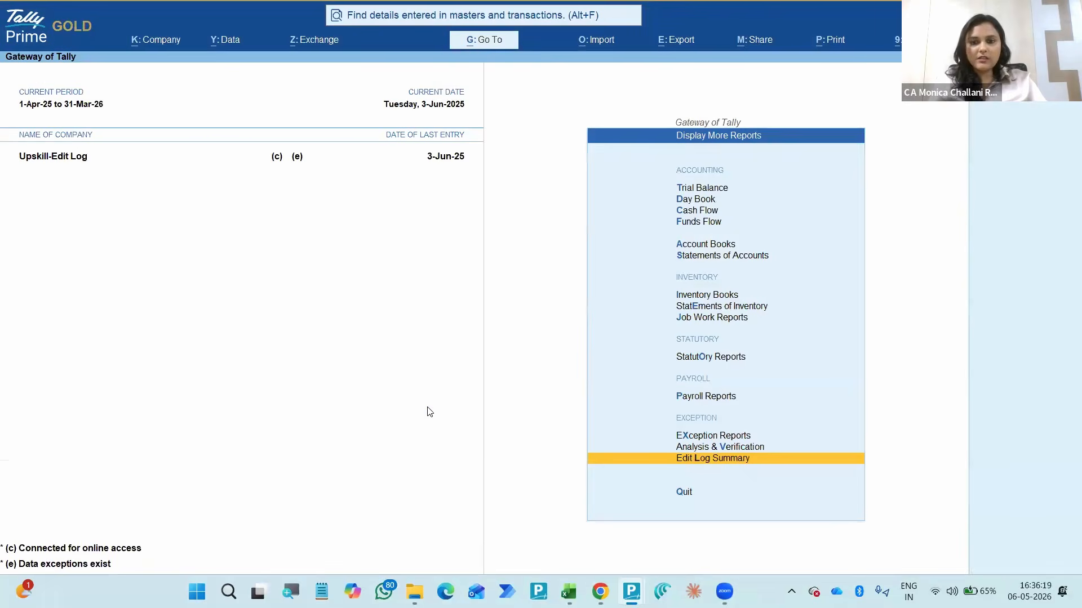
key("Return")
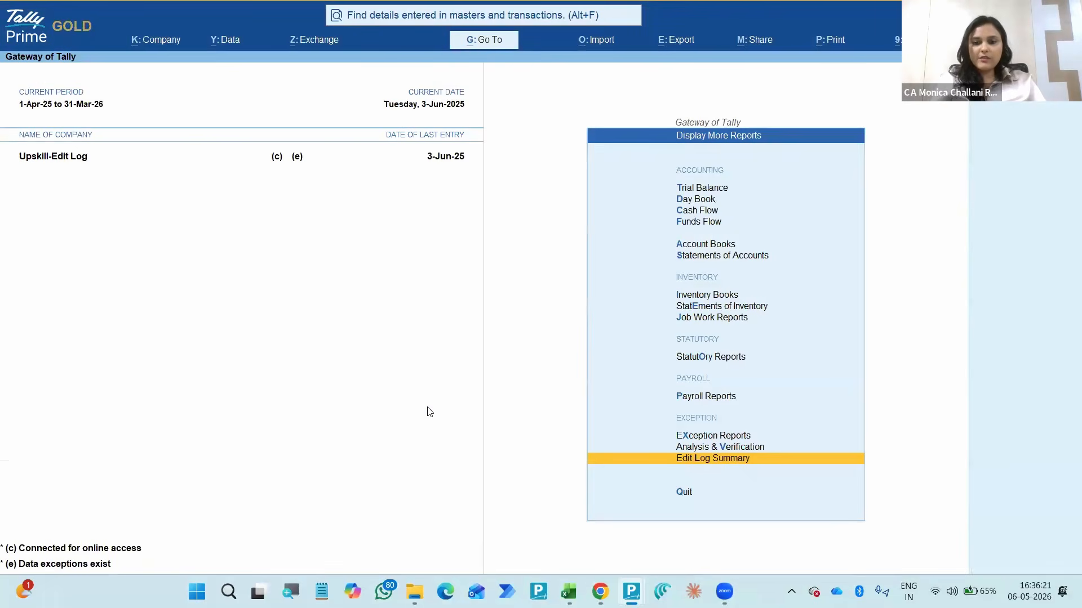
key("Down")
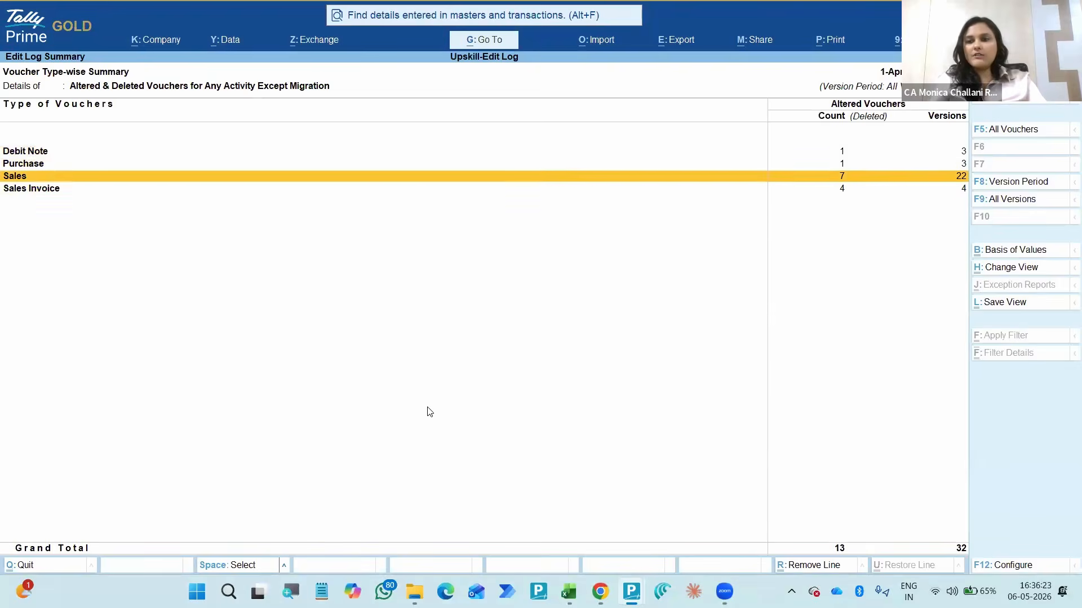
key("Up")
key("Up")
key("F5")
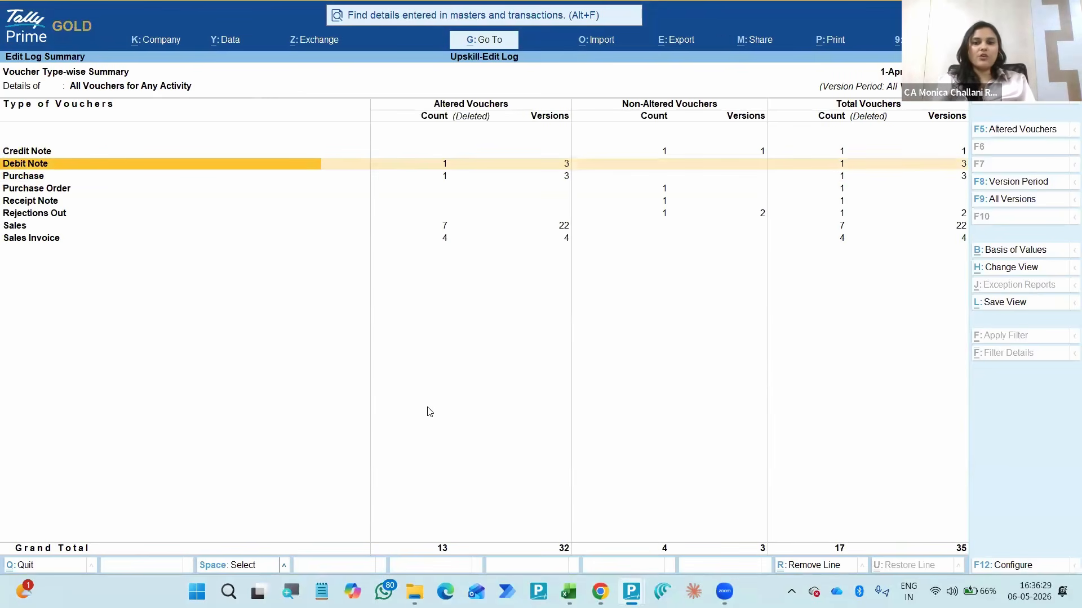
- Open the altered Debit Note vouchers from the Edit Log Summary and return to the summary
key("Right")
key("Right")
key("Left")
key("Return")
key("Escape")
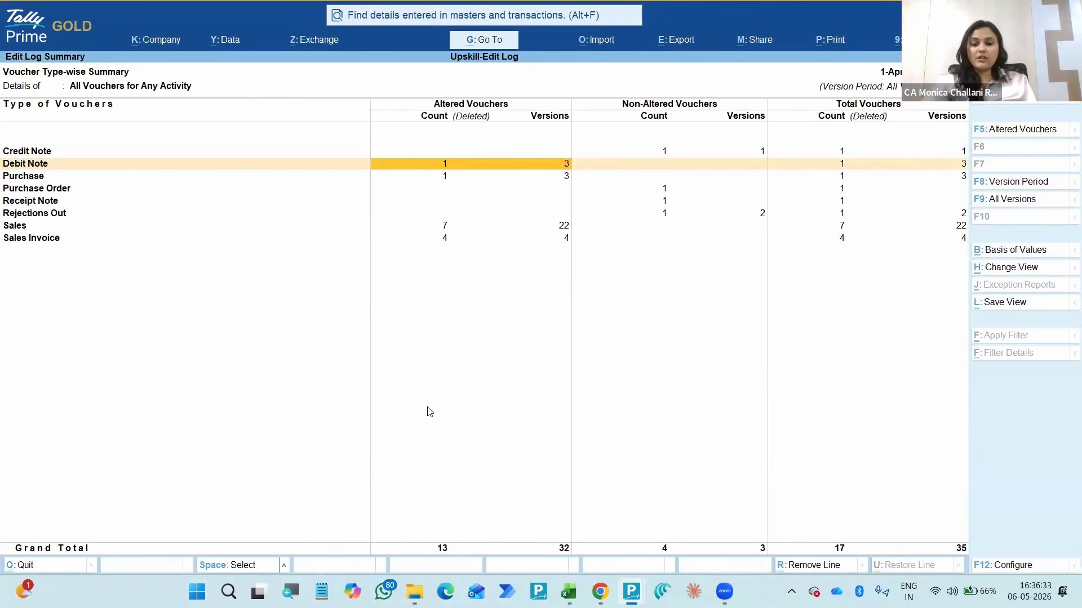
- Examine the Edit Log Summary's sorting configuration and its Basis of Values options, including the voucher types, and close them
key("F12")
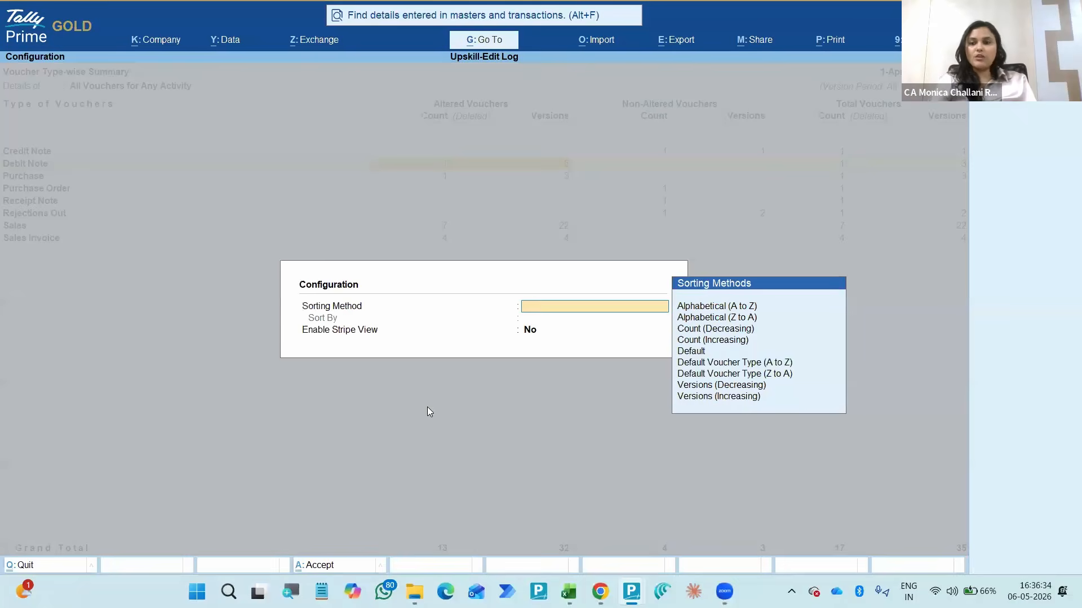
key("Escape")
key("ctrl+b")
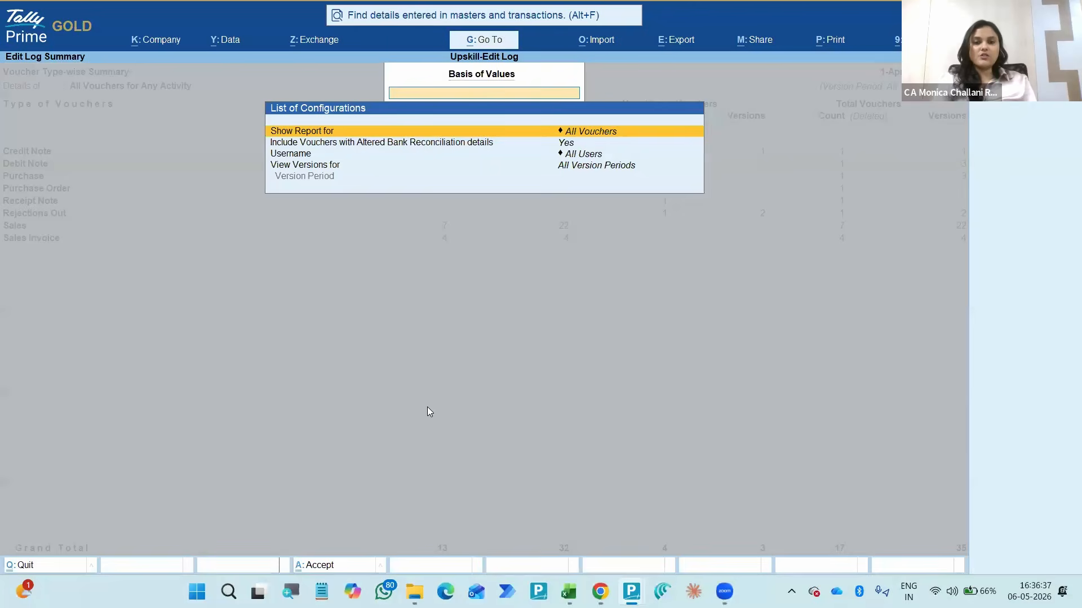
key("Down")
key("Down")
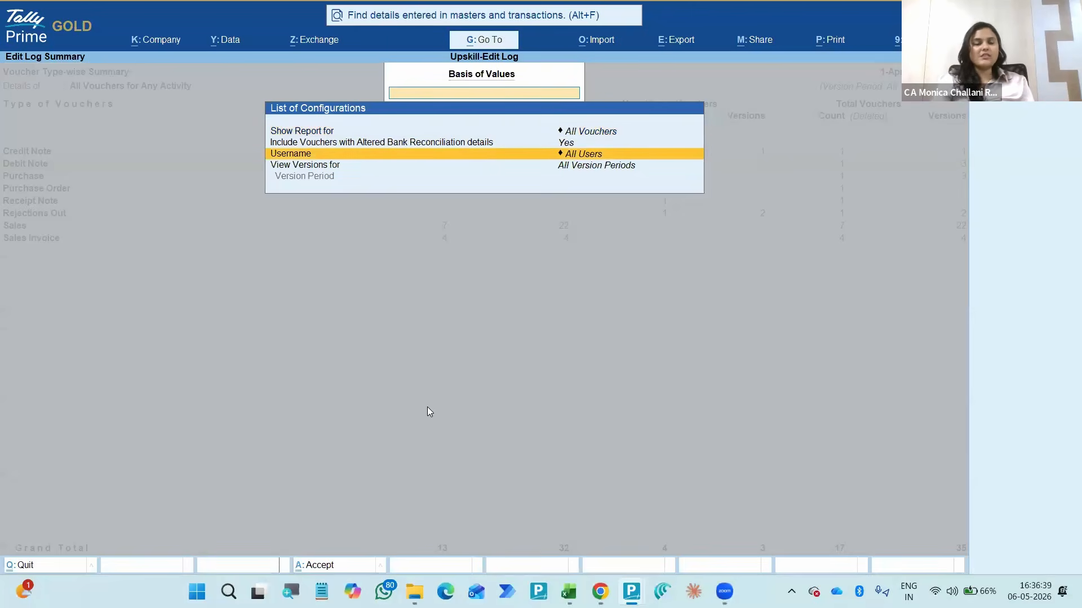
key("Up")
key("Up")
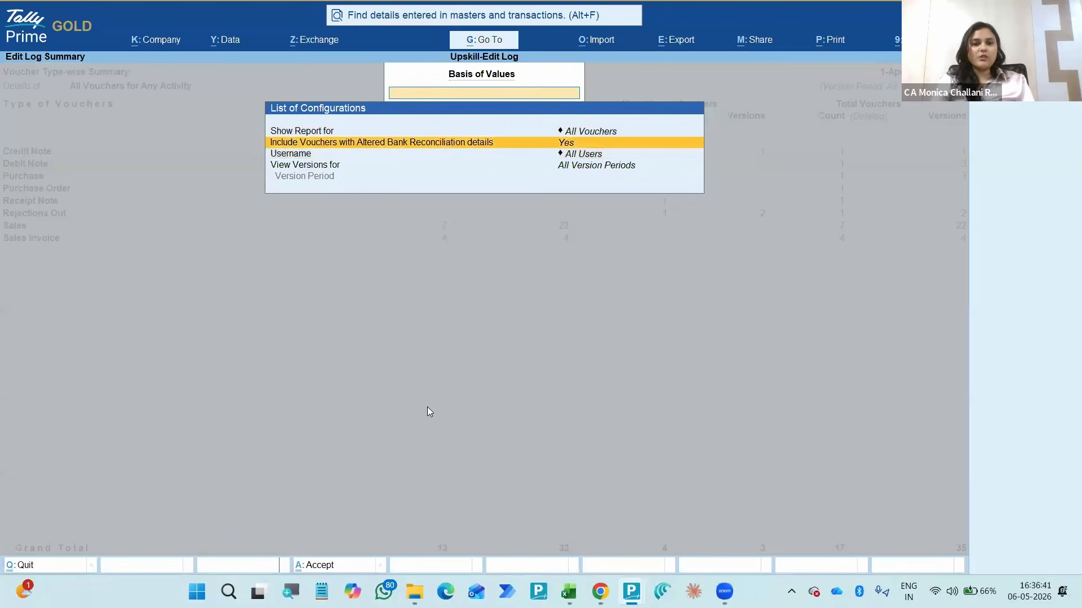
key("Return")
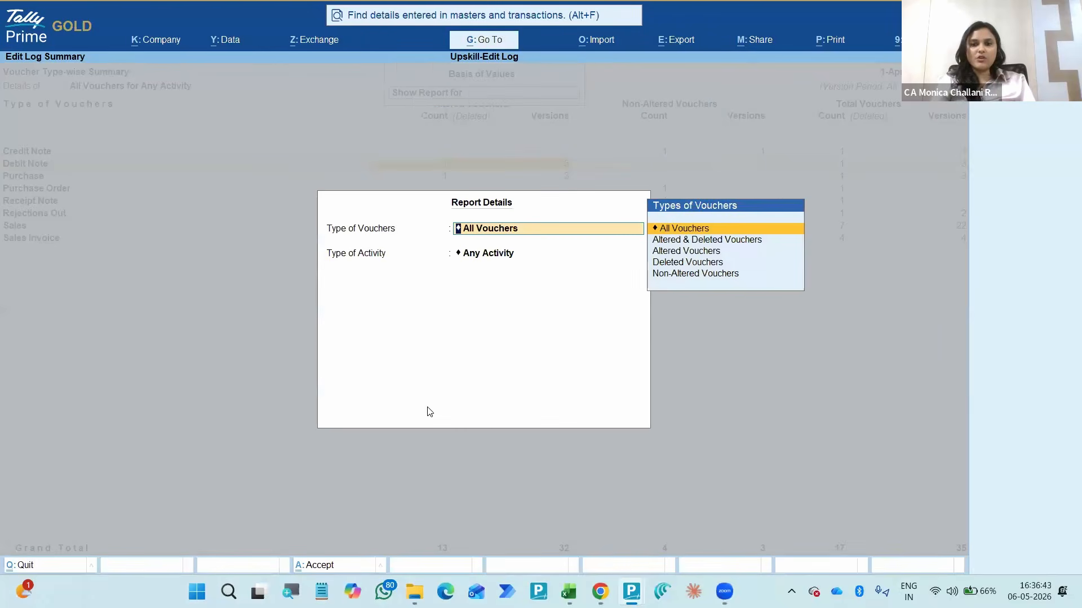
key("Escape")
key("Escape")
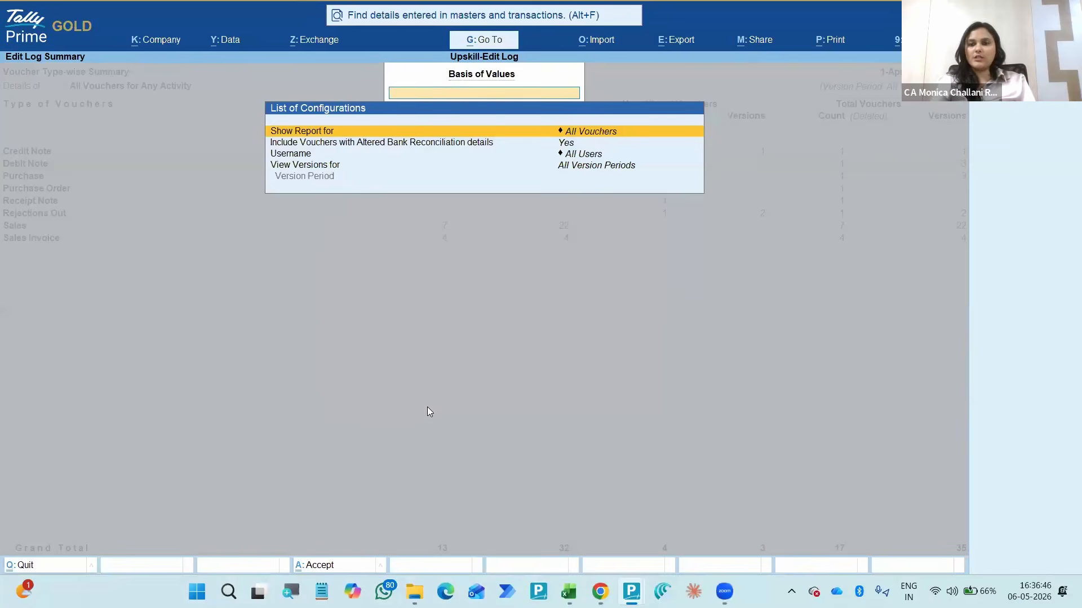
key("Escape")
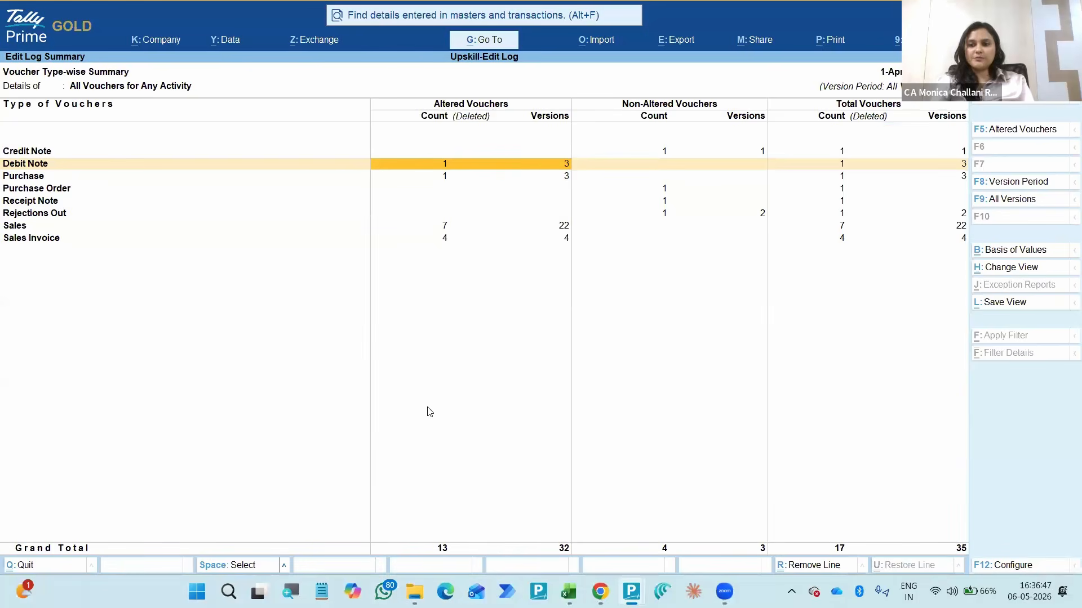
- Show all versions of the vouchers in the Edit Log Summary, and switch back to the default versions
key("F9")
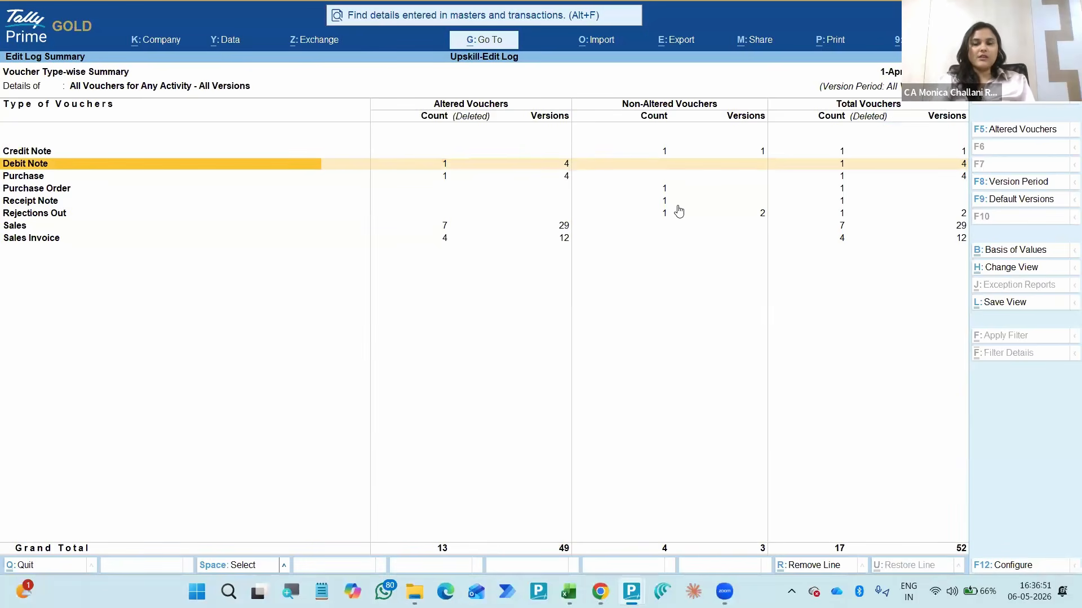
left_click(998, 202)
left_click(998, 202)
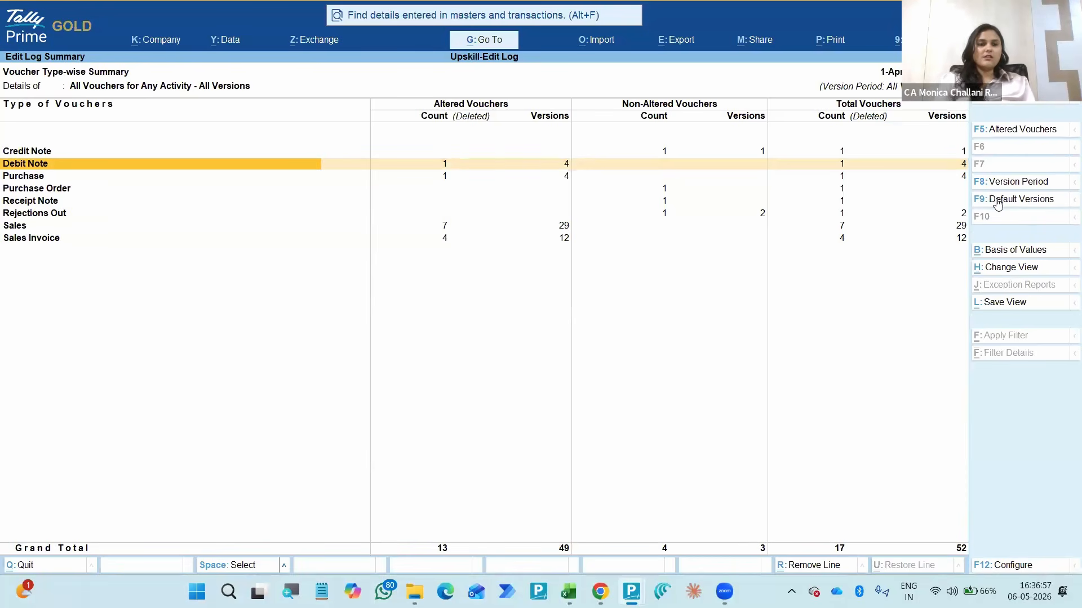
left_click(998, 203)
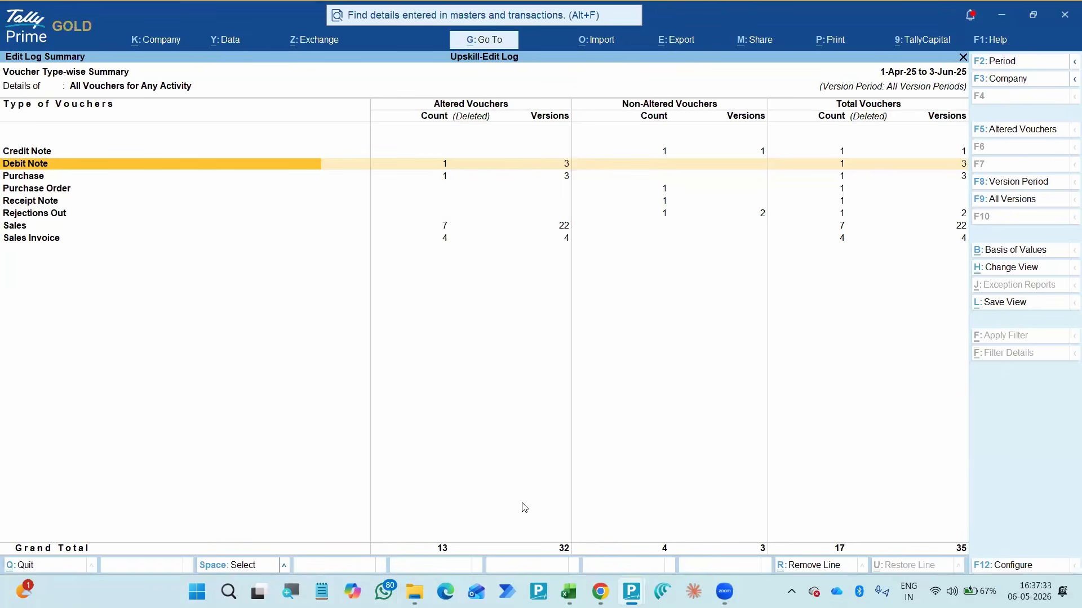
left_click(938, 496)
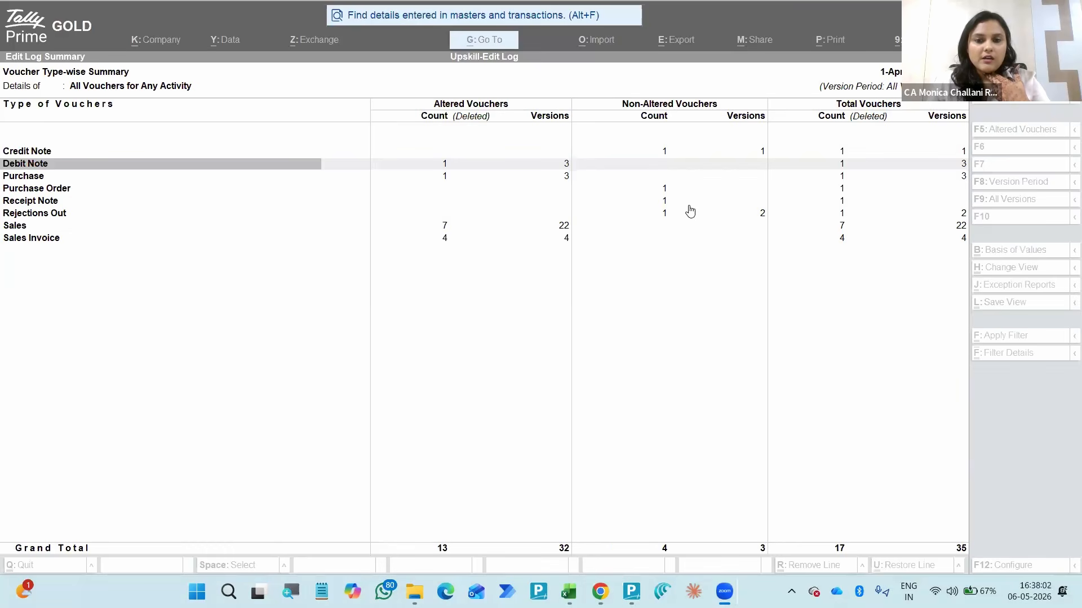
- View the sorting methods in the Edit Log Summary's configuration, and close it without choosing one
left_click(759, 193)
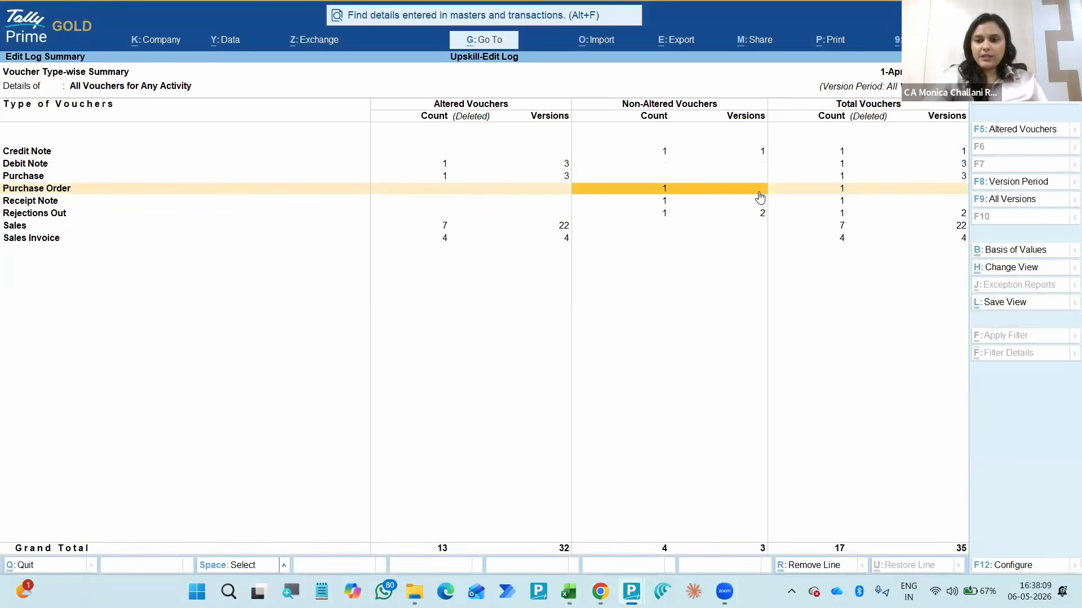
key("F12")
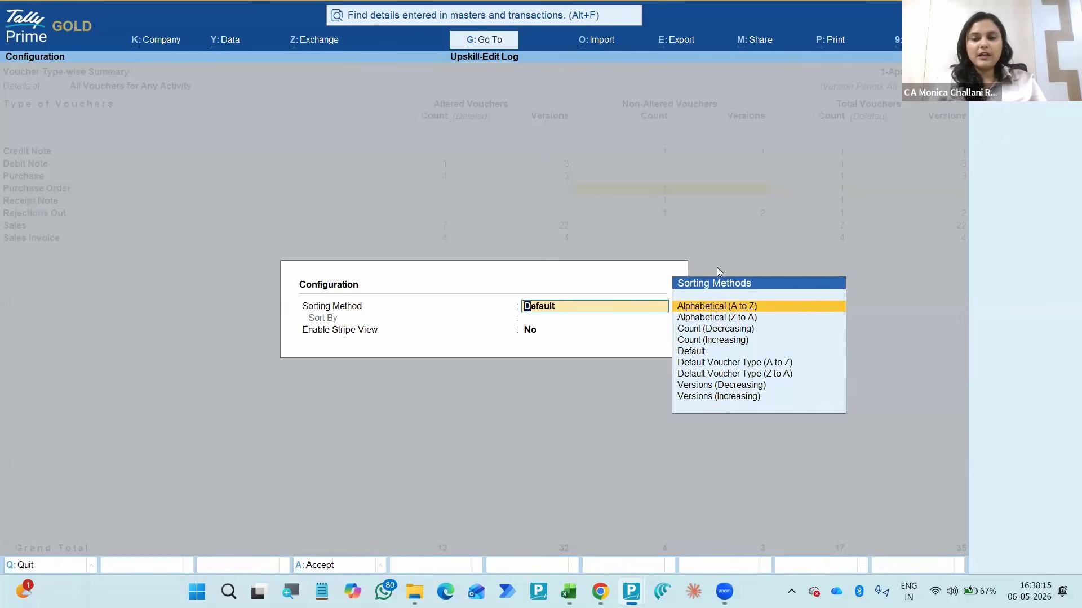
key("Escape")
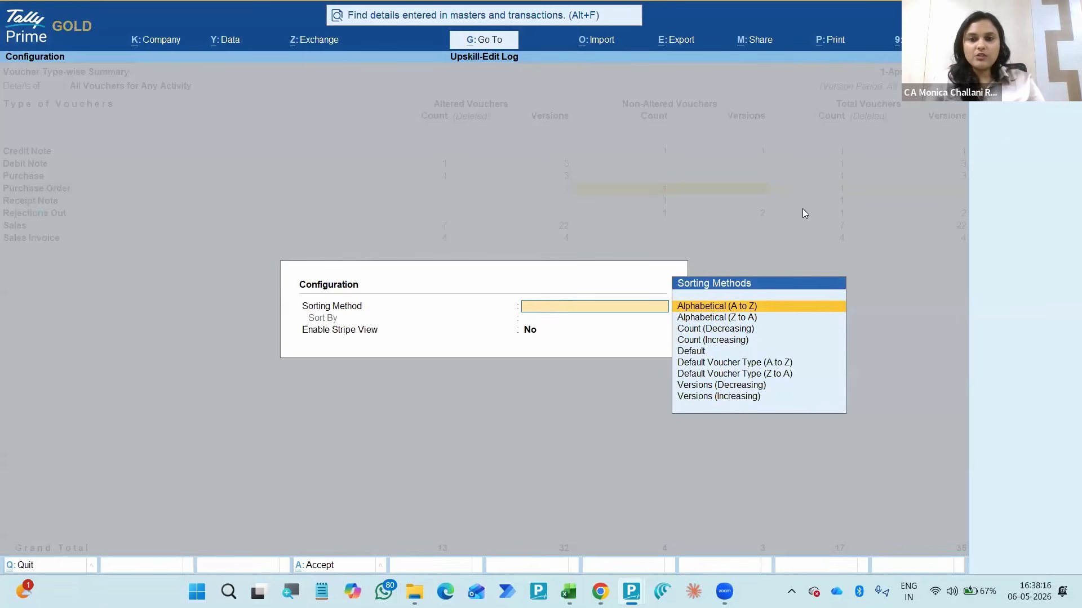
key("Escape")
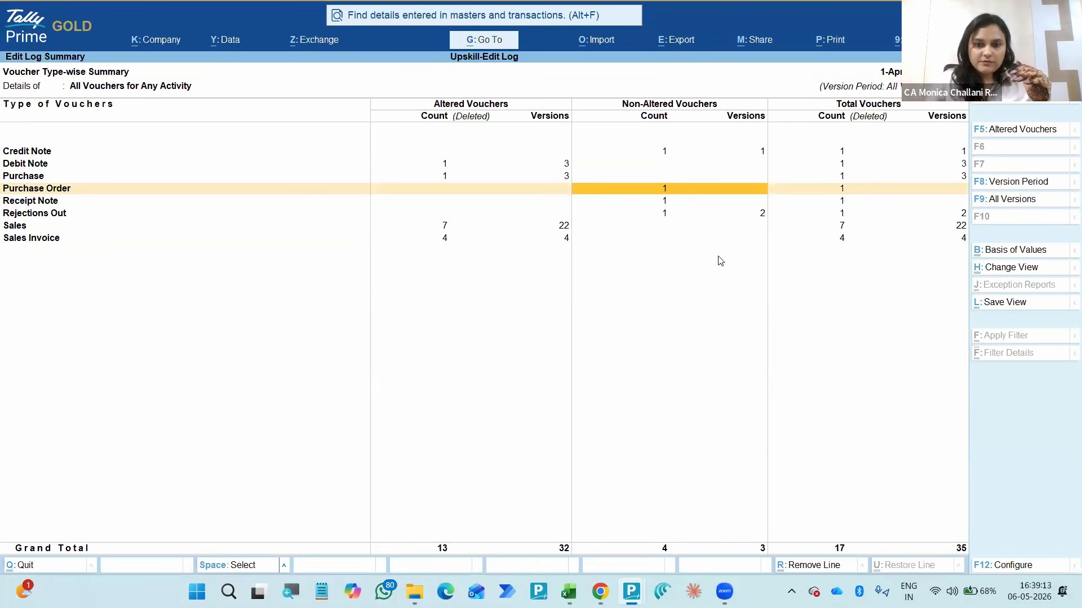
key("alt+Tab")
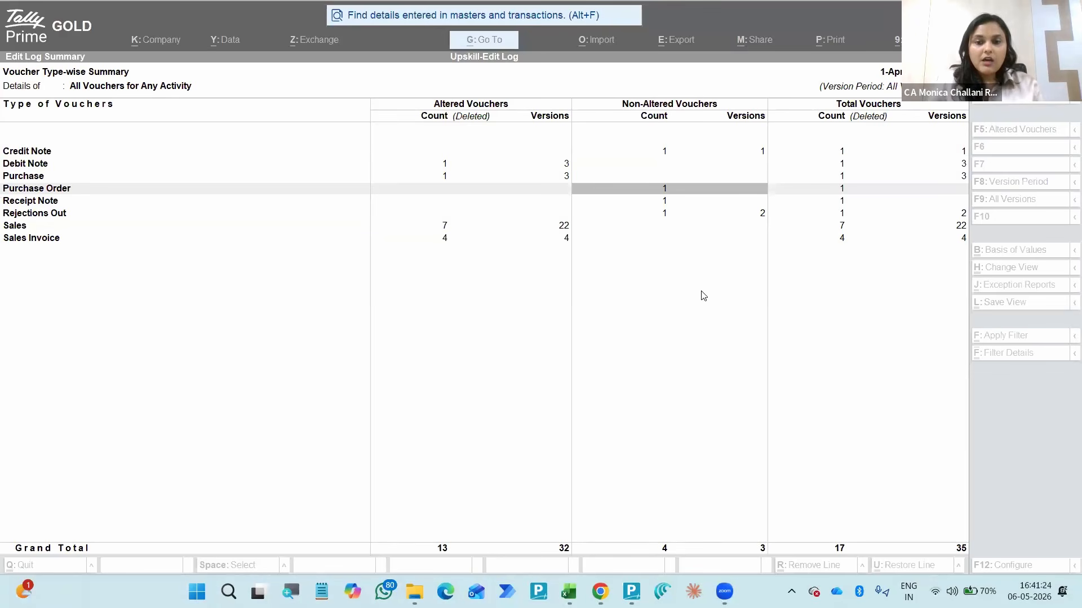
left_click(331, 272)
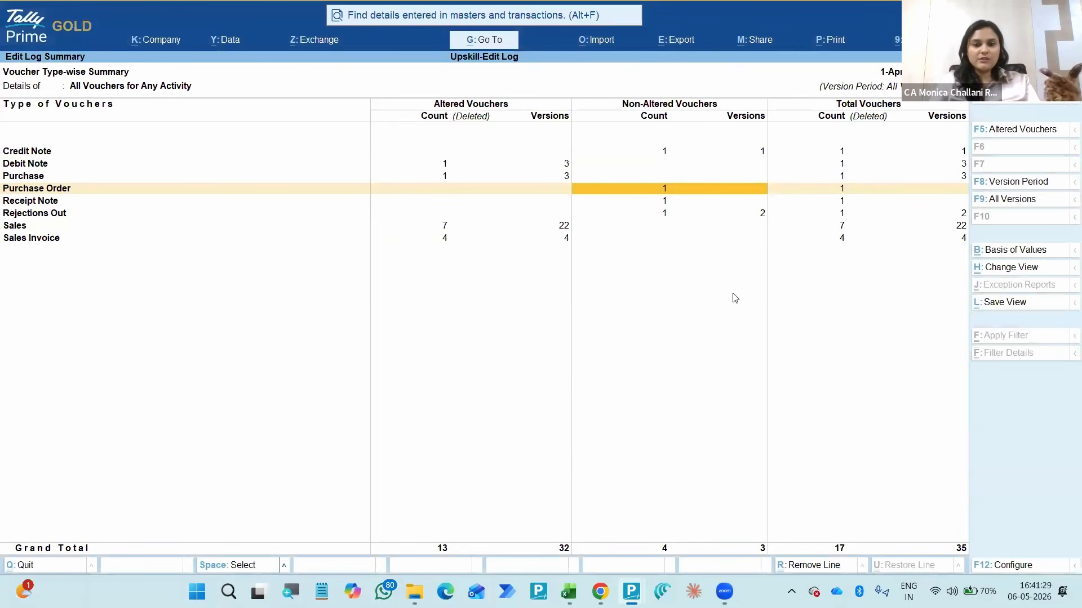
left_click(694, 259)
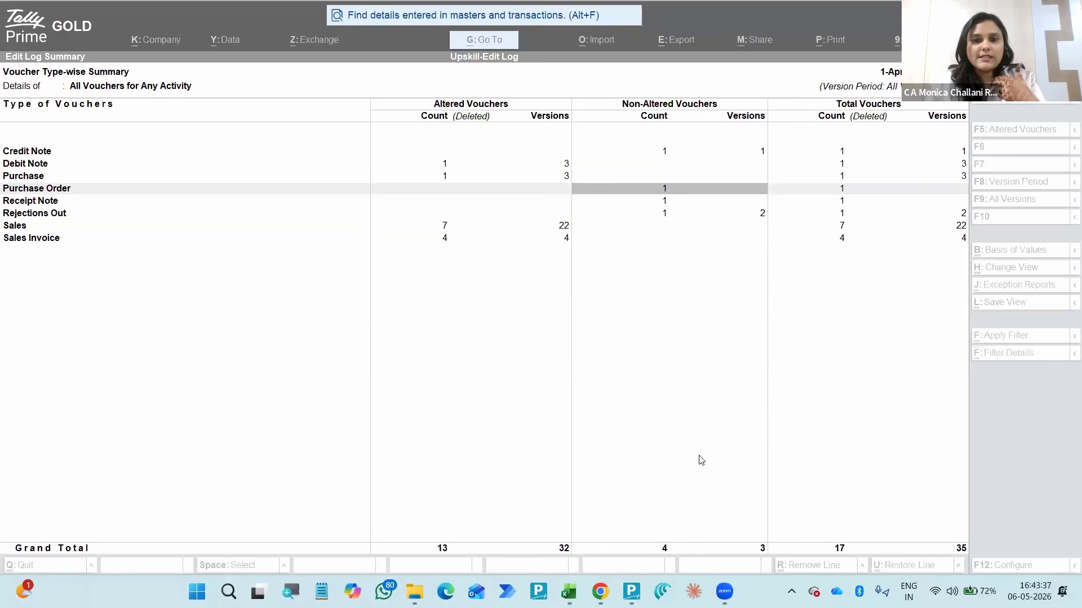
- Find the Statistics report with a Go To search for "statis" and open it
left_click(490, 40)
left_click(490, 40)
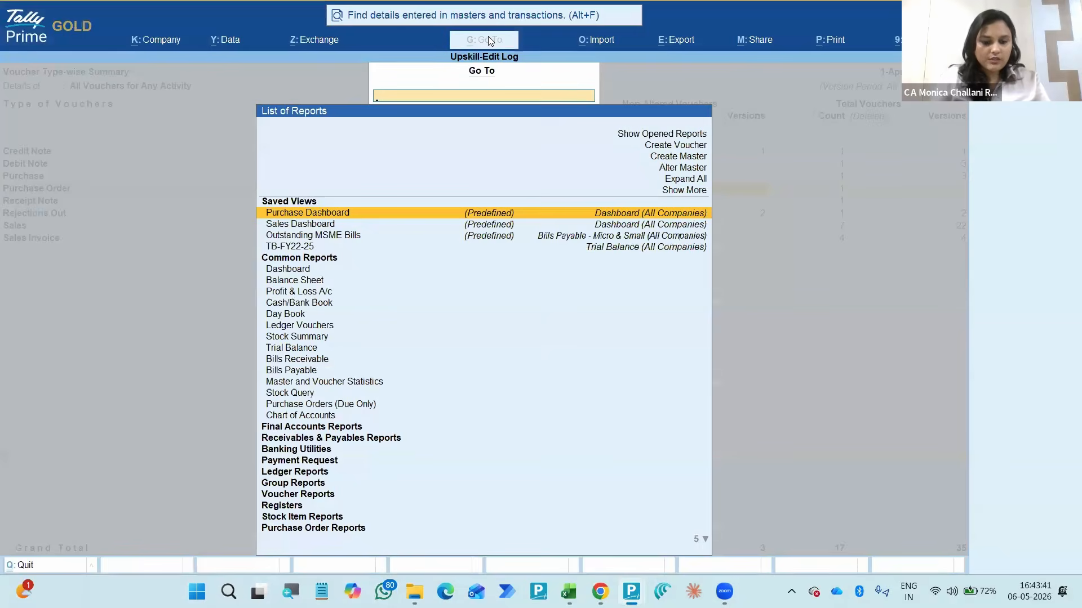
type("Sts")
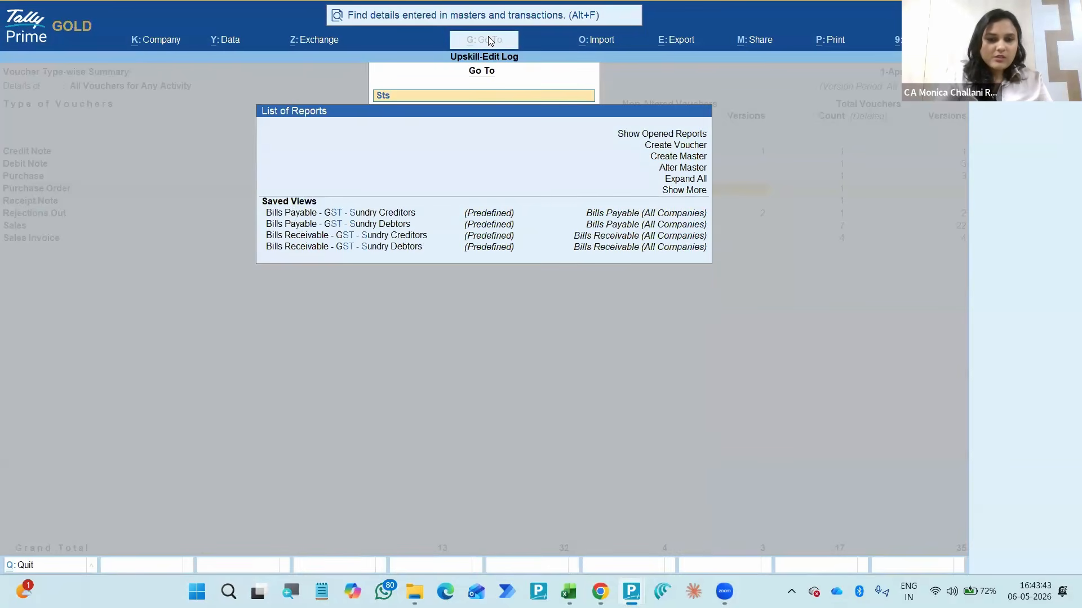
key("BackSpace")
key("BackSpace")
key("BackSpace")
type("stat")
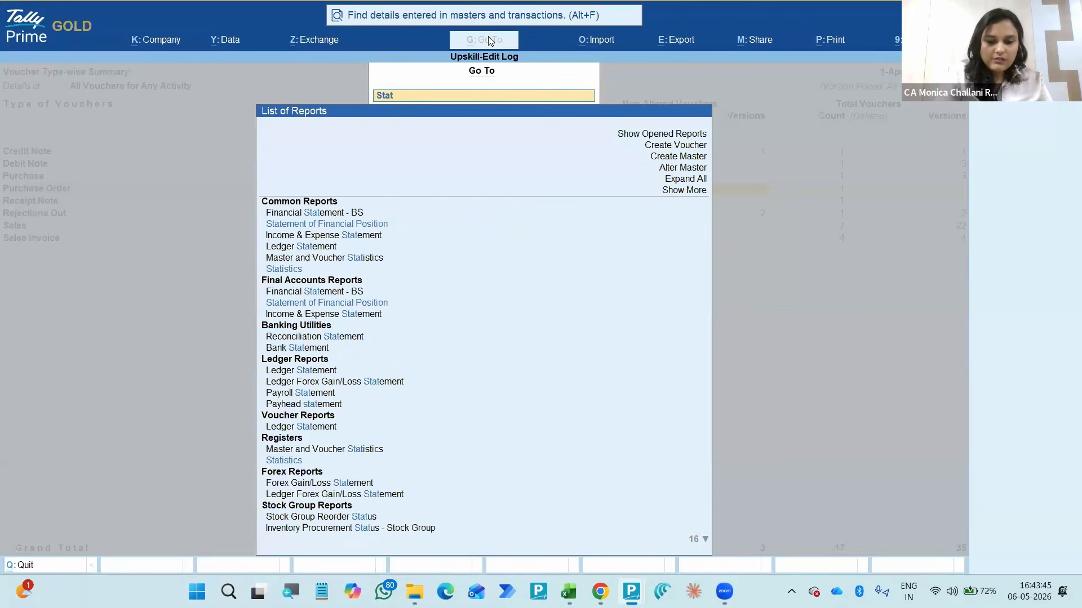
type("is")
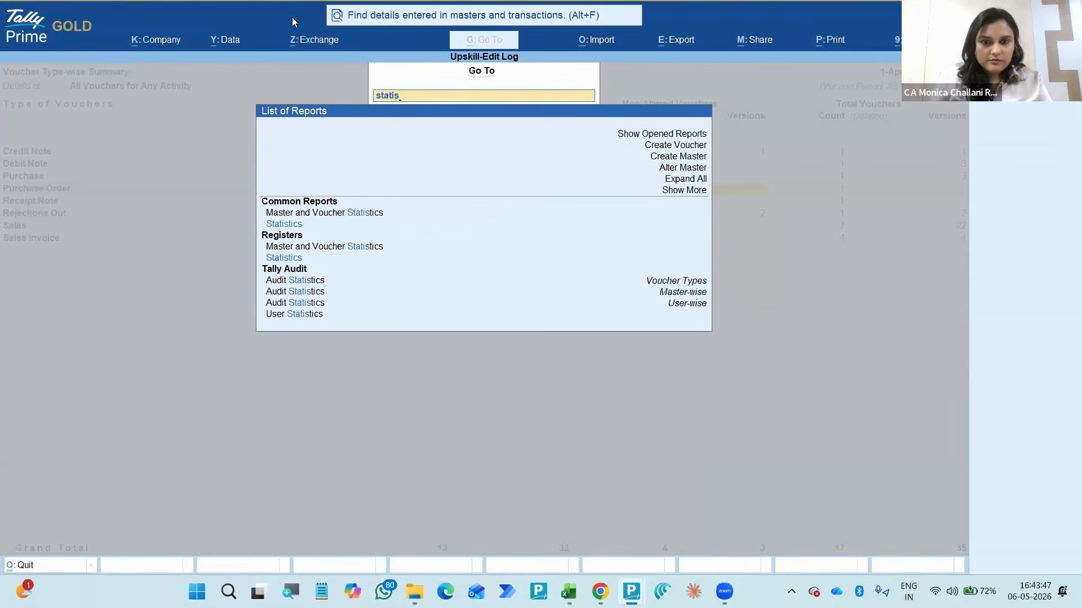
left_click(294, 260)
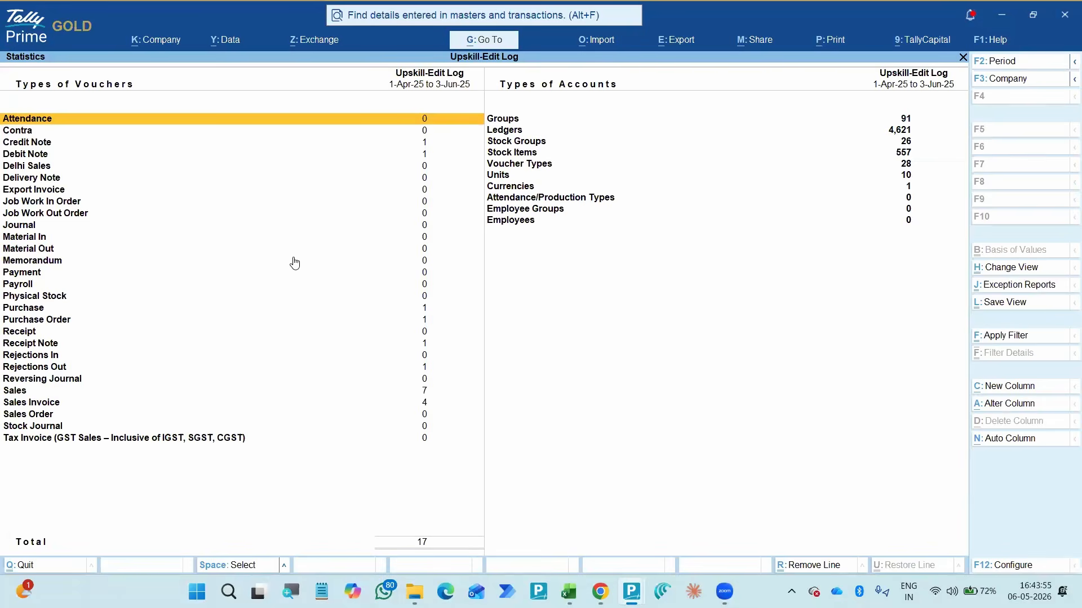
- View the Statistics report's configuration options, including Show Vertical Statistics, and close them
key("F12")
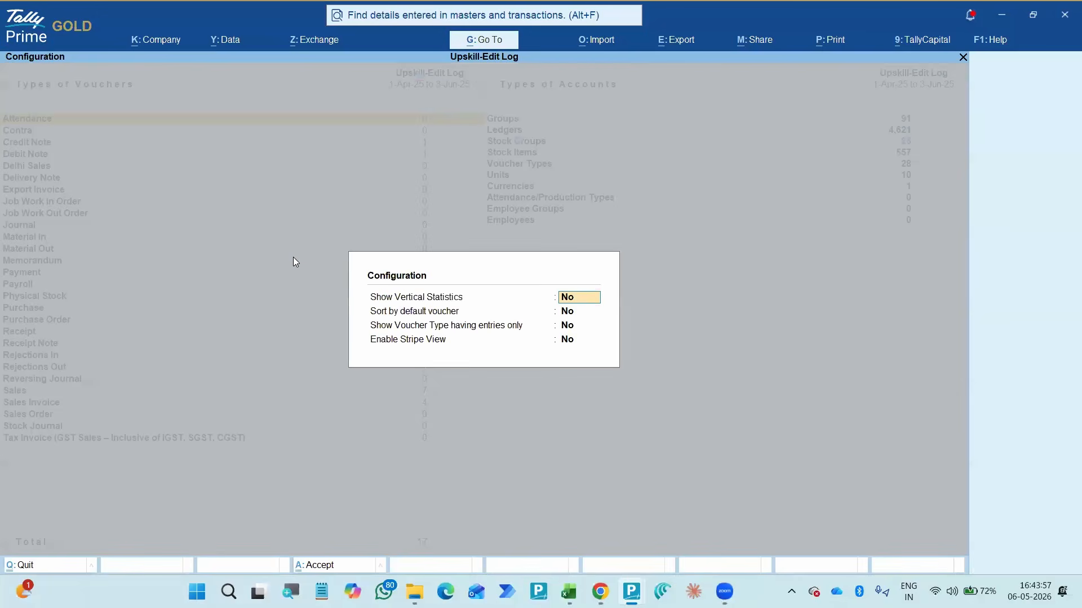
left_click(568, 298)
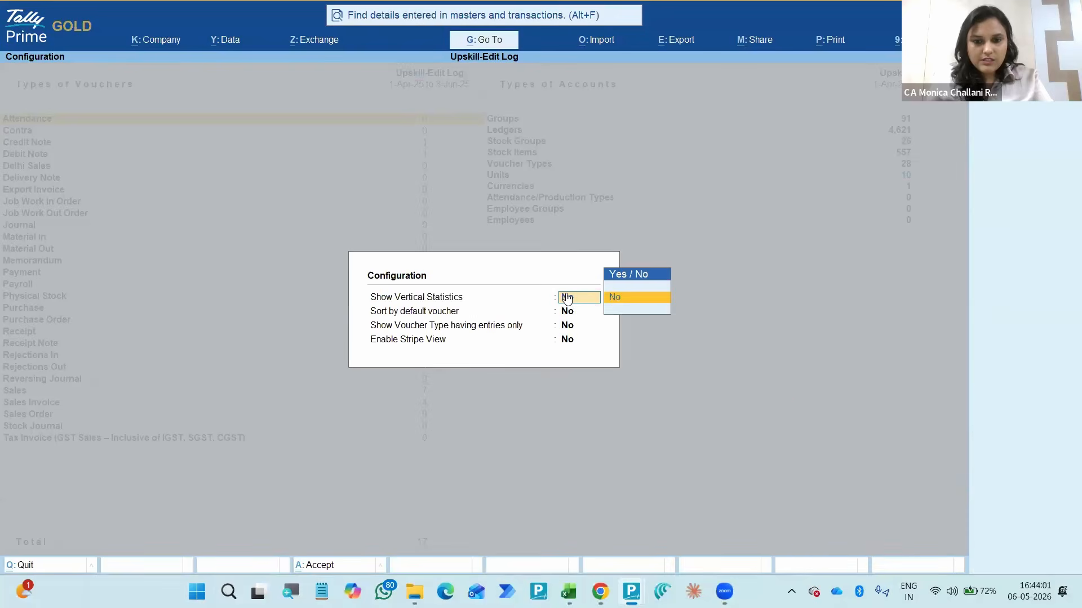
key("Escape")
key("Escape")
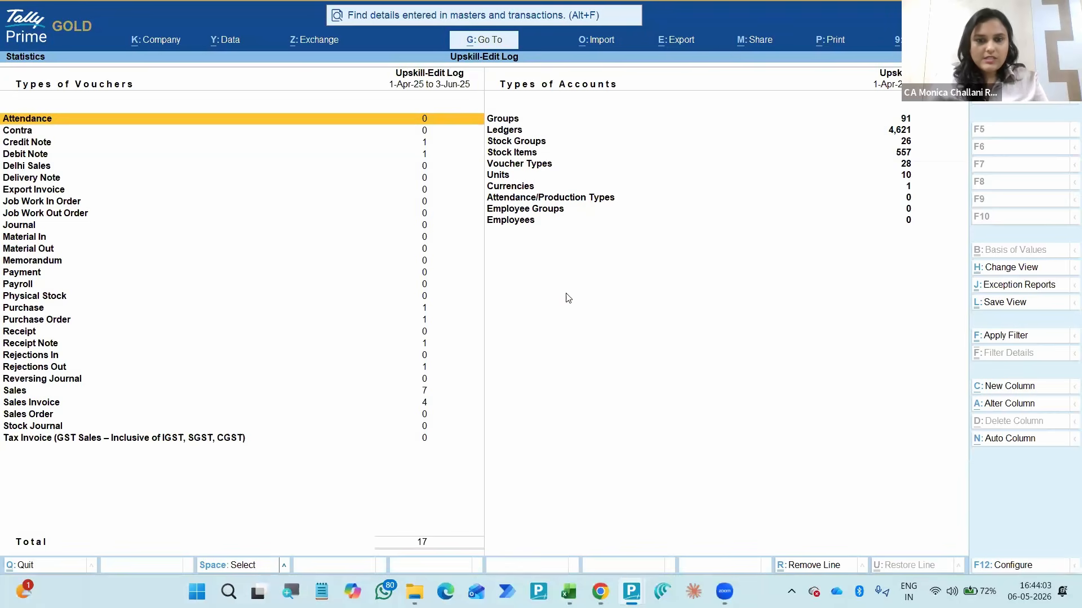
- Examine the Statistics report's types of vouchers and types of accounts, down to Employees
key("Down")
key("Down")
key("Down")
key("Down")
key("Right")
key("Down")
key("Down")
key("Down")
key("Down")
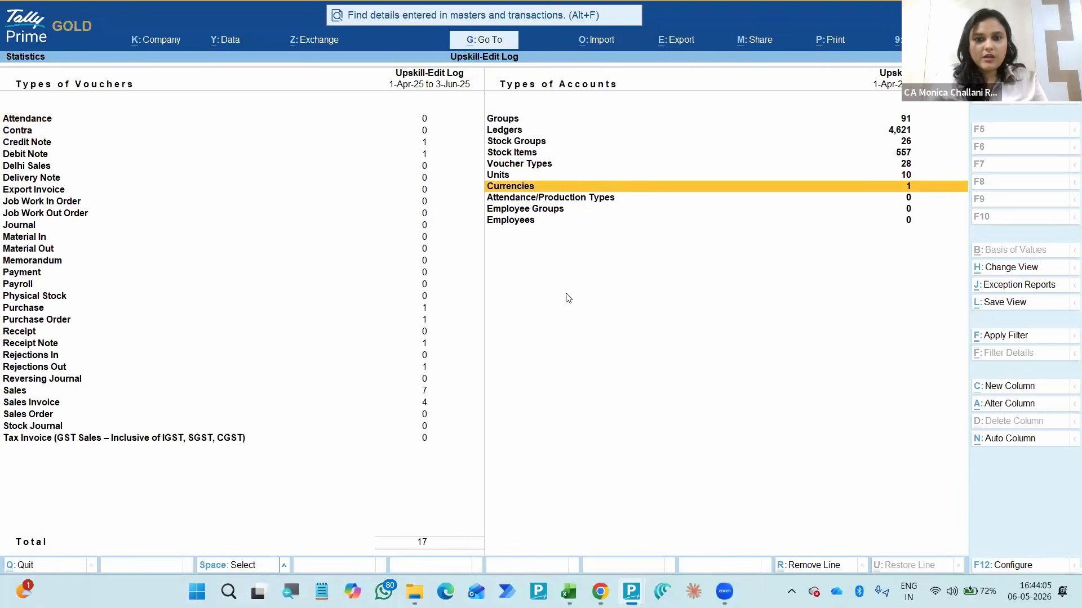
key("Up")
key("Up")
key("Up")
key("Up")
key("Up")
key("Up")
key("Up")
key("Up")
key("Down")
key("Down")
key("Down")
key("Down")
key("Down")
key("Down")
key("Down")
key("Down")
key("Down")
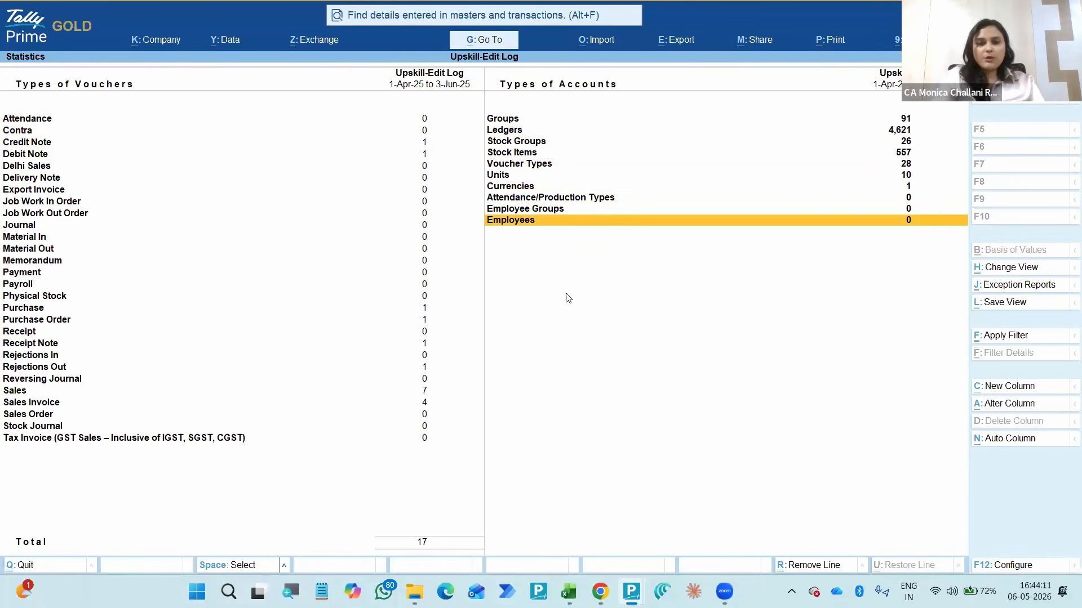
- Search Go To for "Cost" reports, expand the report list to show more, and close it
key("alt+g")
type("Cost")
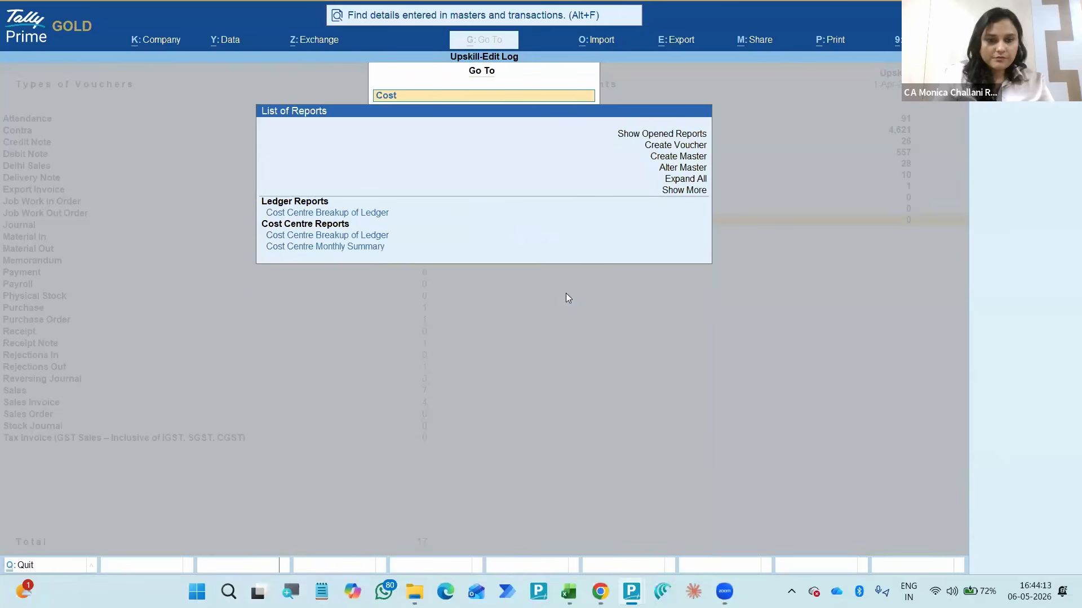
key("Down")
key("Down")
key("Down")
key("Up")
key("Up")
key("Up")
key("Up")
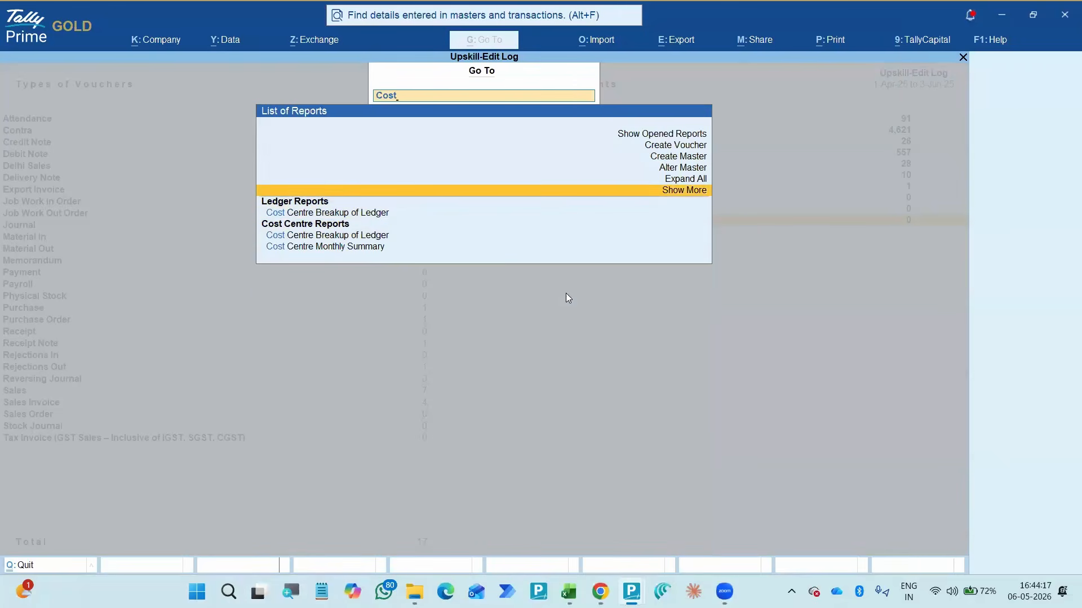
left_click(671, 190)
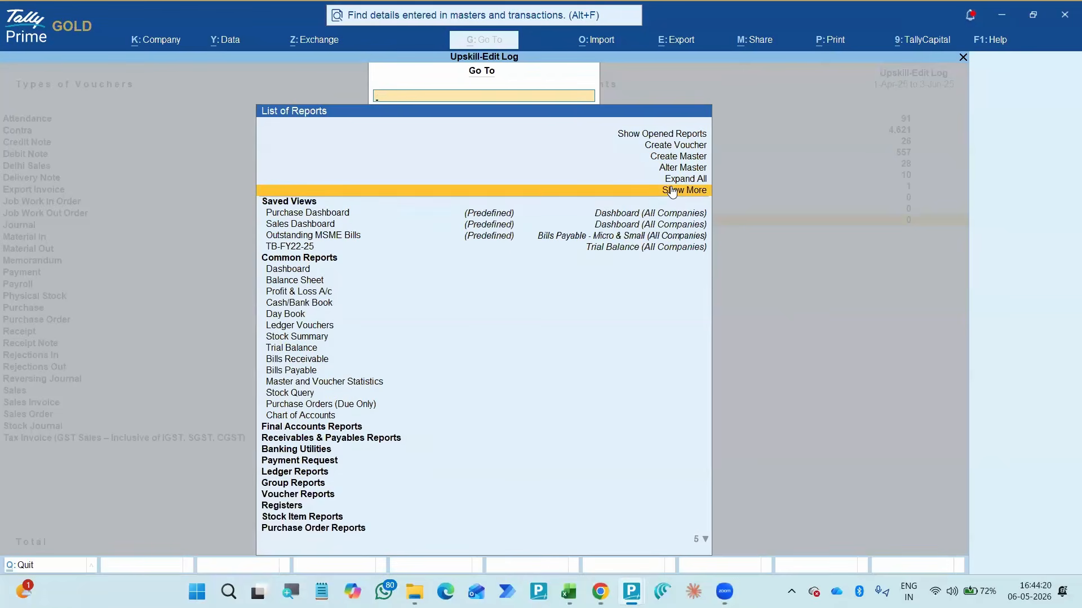
left_click(671, 190)
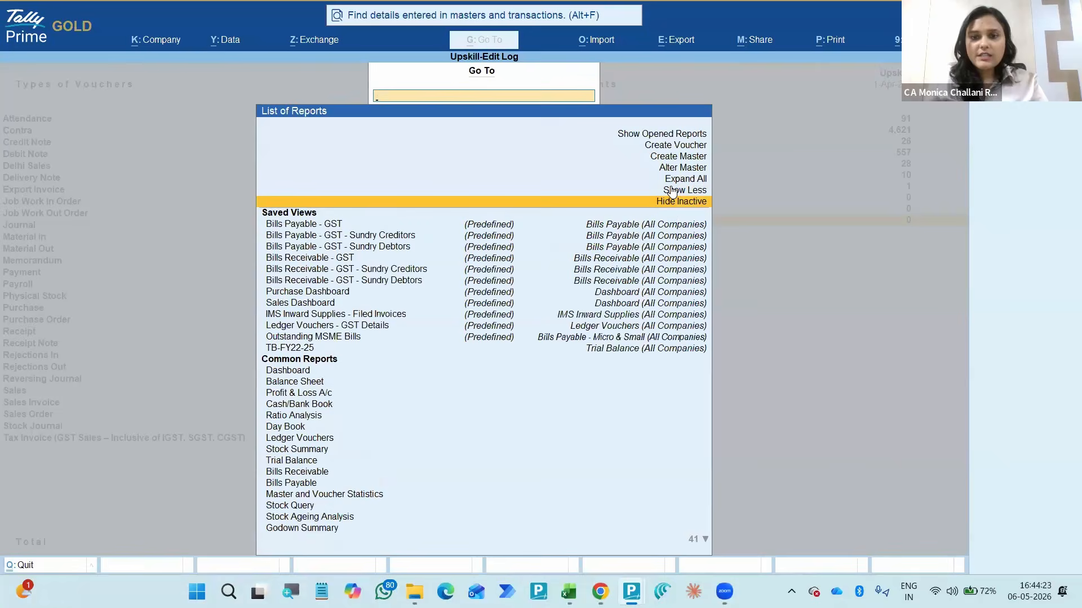
key("Escape")
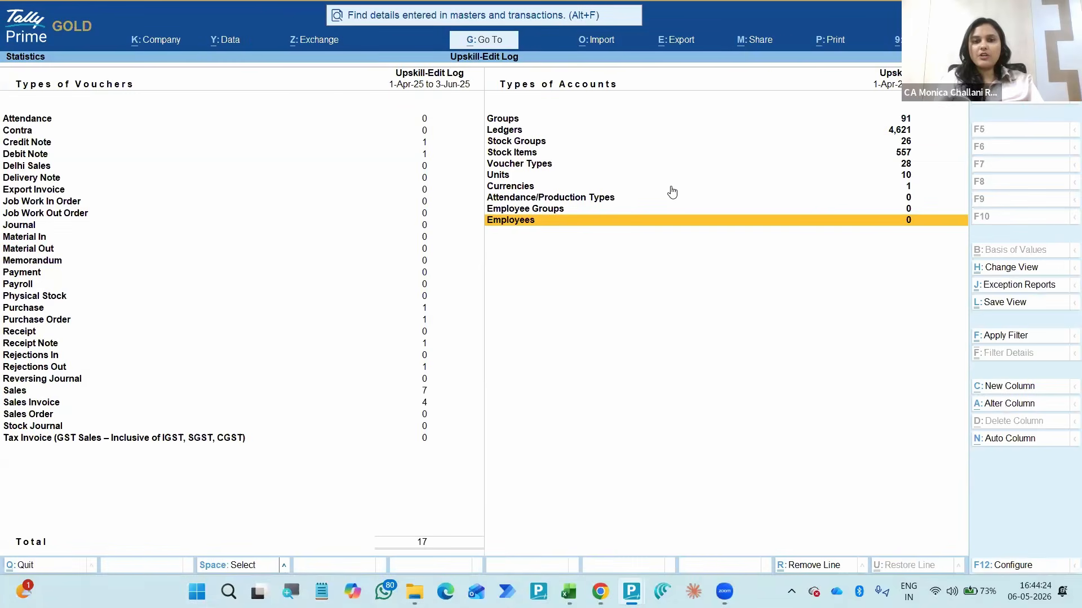
- Check the master entries in the Statistics report, including Stock Groups, Voucher Types and Groups
key("Up")
key("Up")
key("Up")
key("Up")
key("Up")
key("Up")
key("Up")
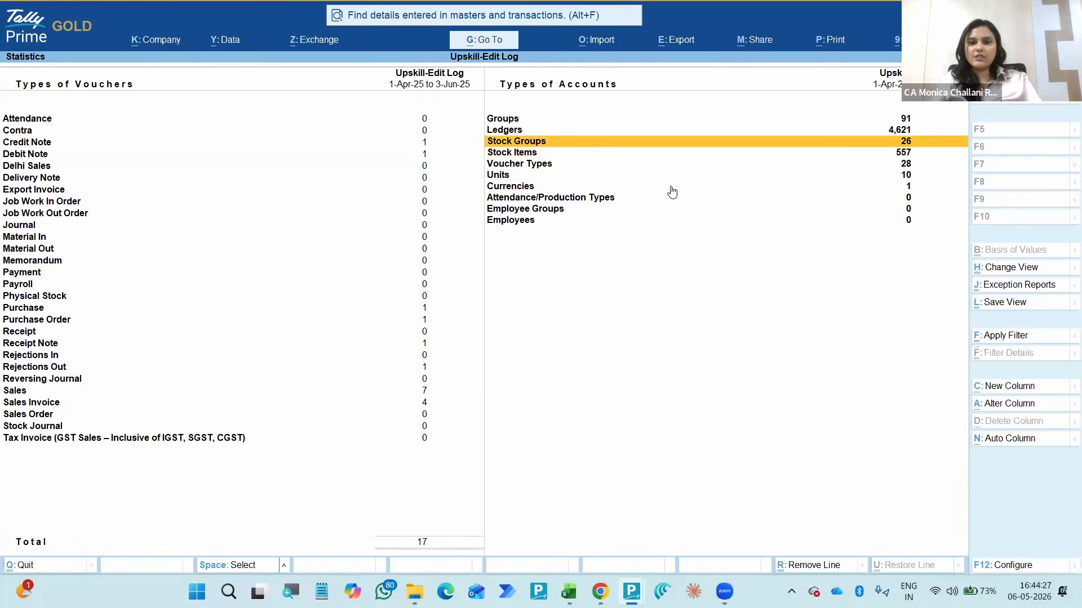
key("Down")
key("Down")
key("Down")
key("Up")
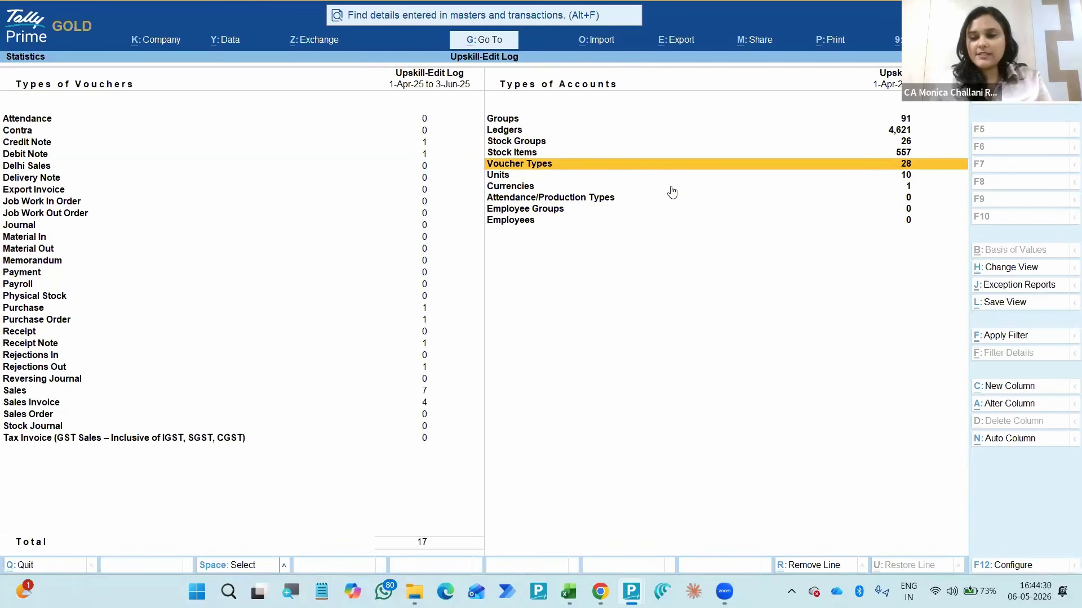
key("alt+Tab")
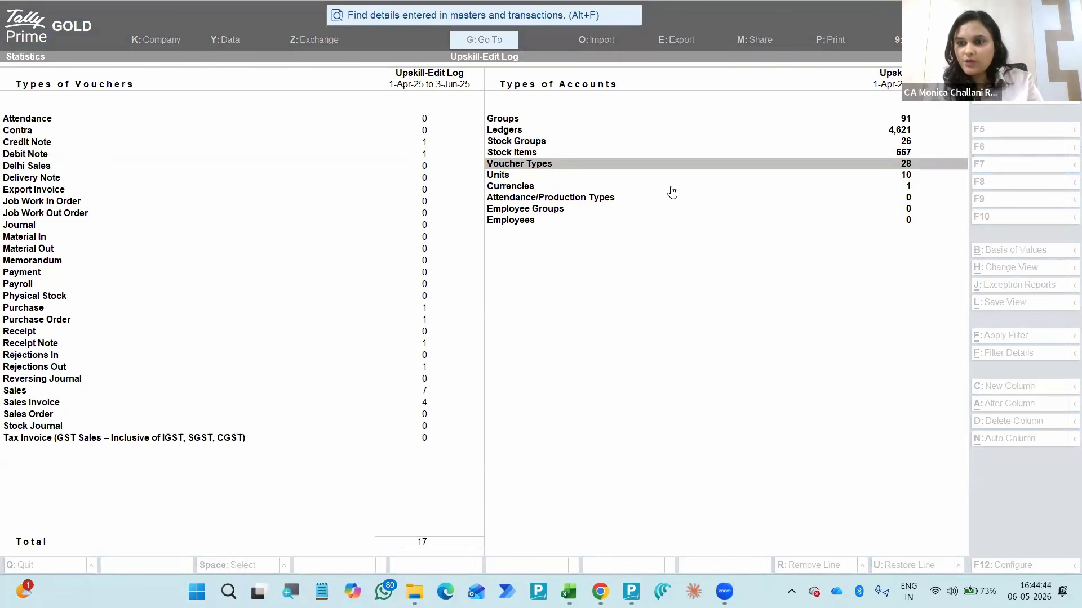
left_click(635, 174)
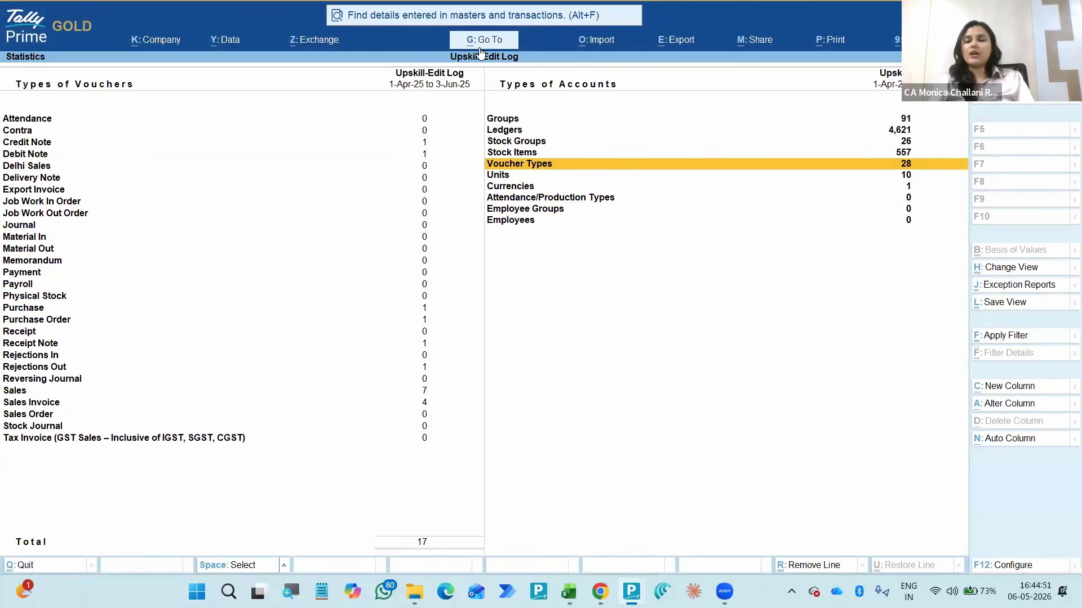
left_click(563, 119)
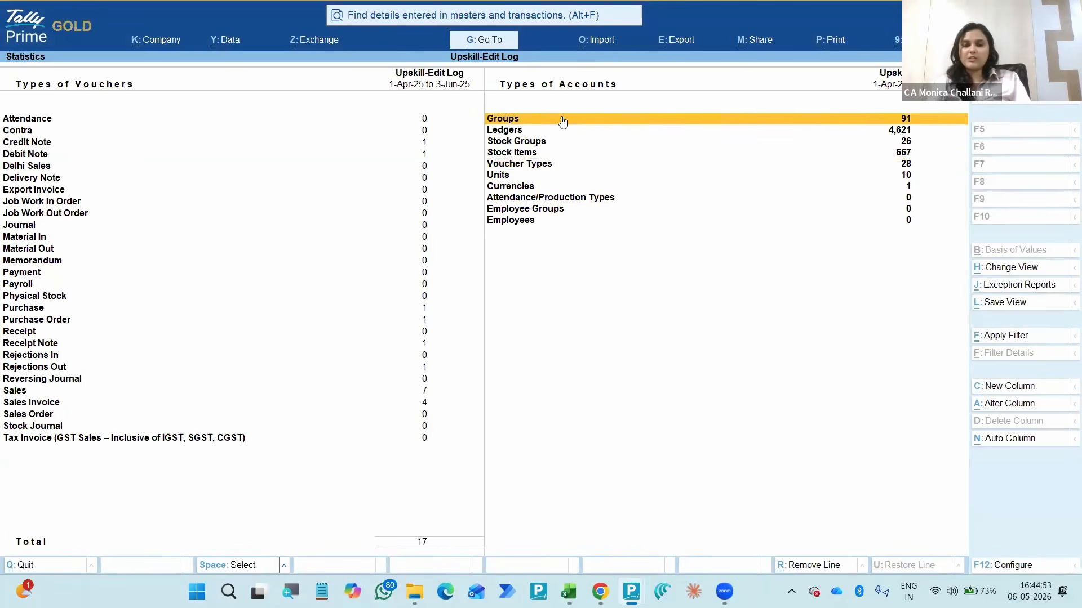
left_click(563, 118)
- Look through the Go To saved views down to TB-FY22-25, and close the Edit Log Summary
key("alt+g")
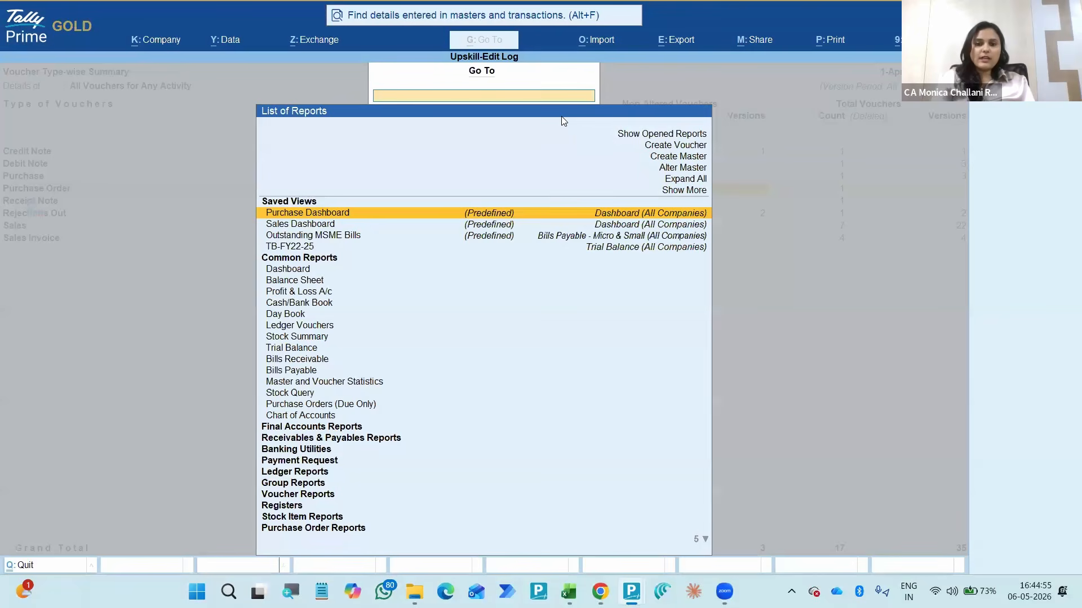
key("Down")
key("Down")
key("Down")
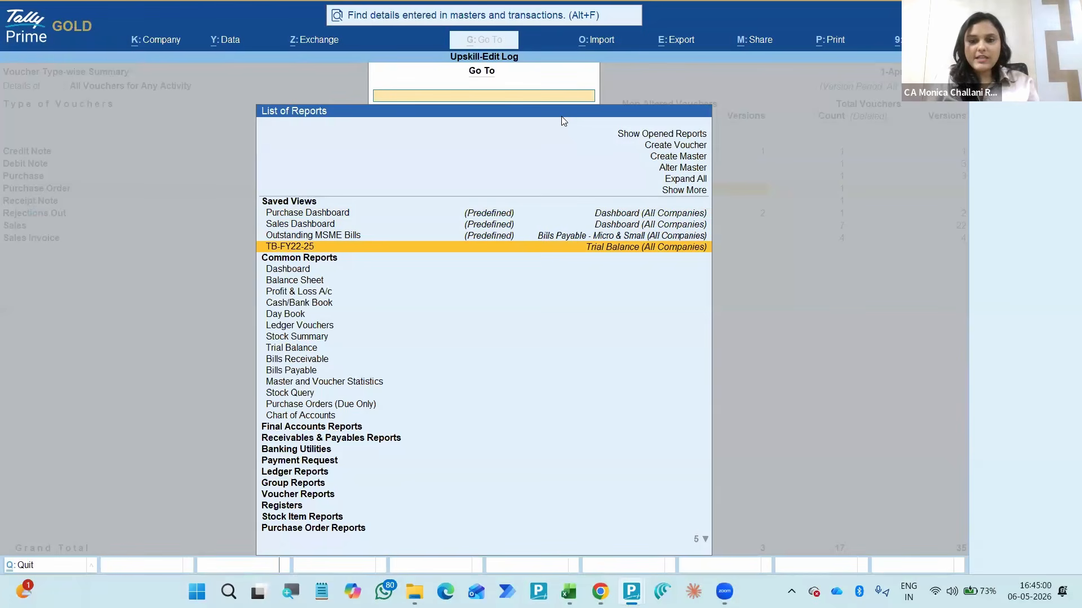
key("Escape")
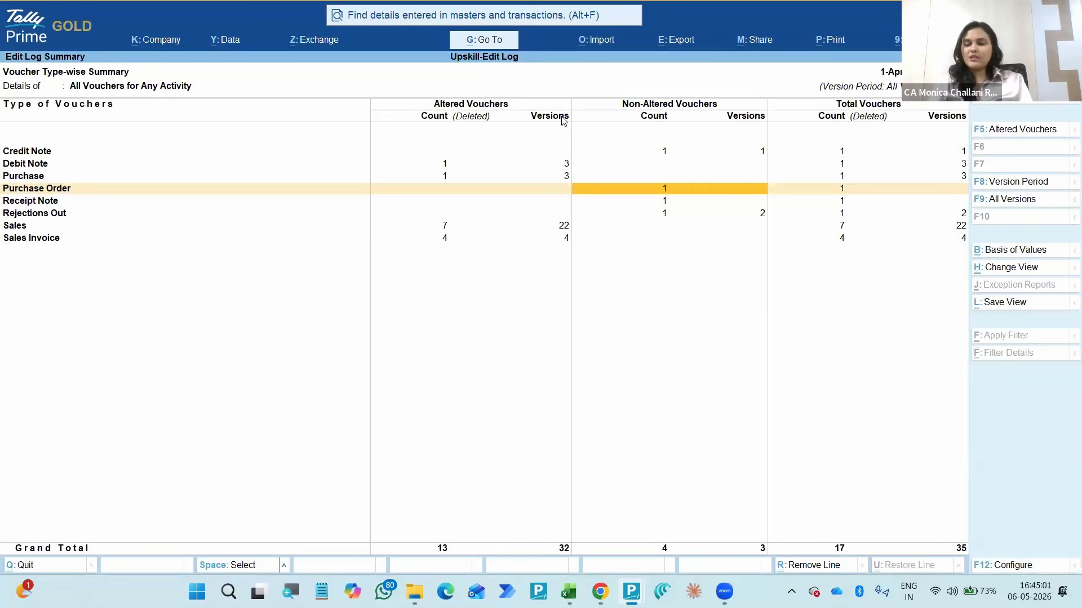
key("Escape")
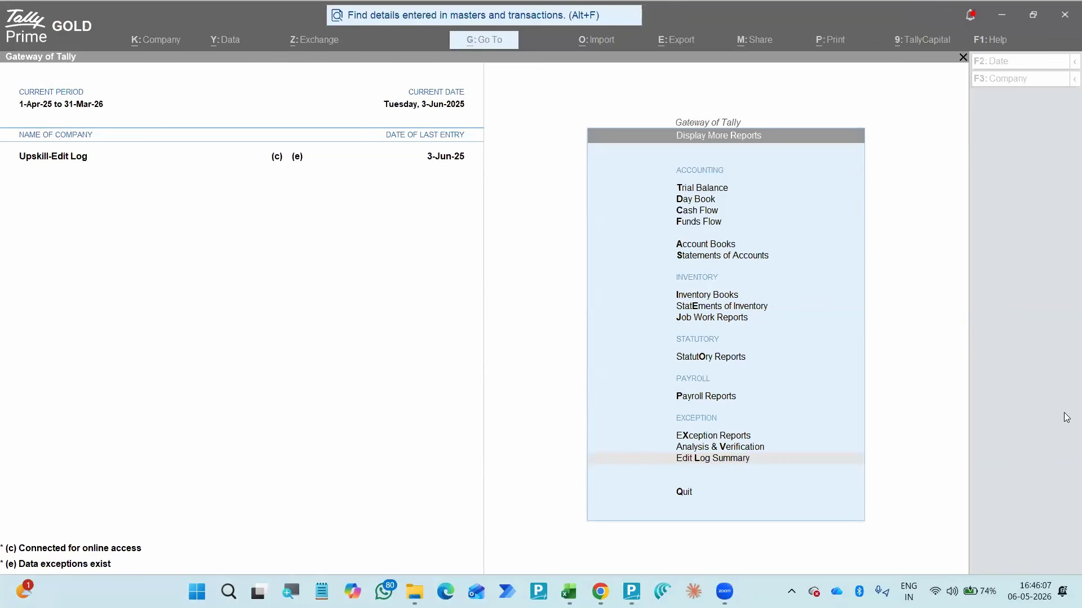
- Open the Data Analysis report list from the Analysis & Verification reports
left_click(597, 346)
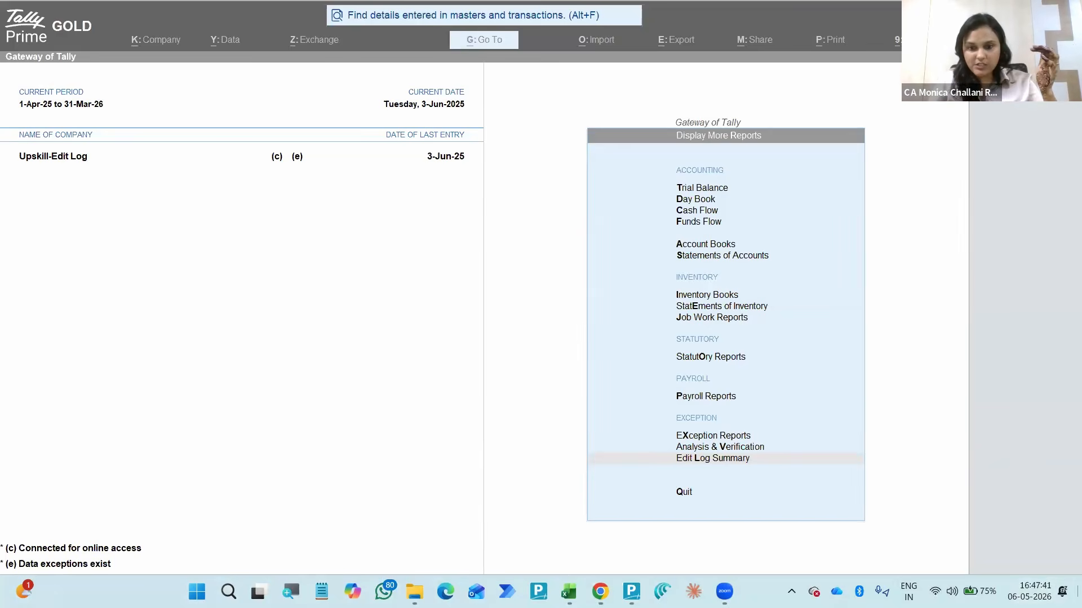
left_click(721, 446)
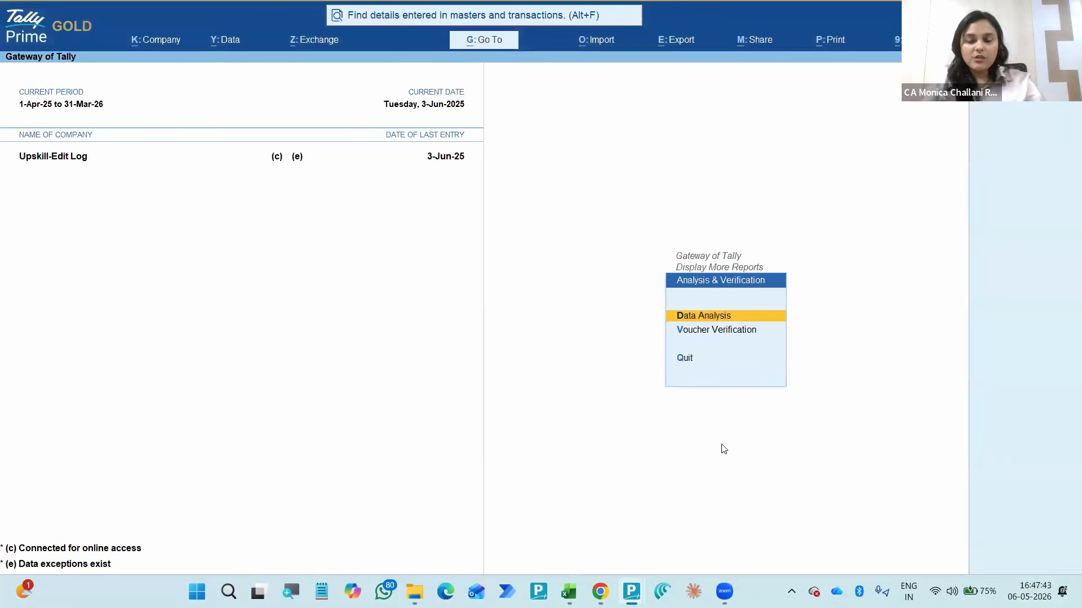
key("Return")
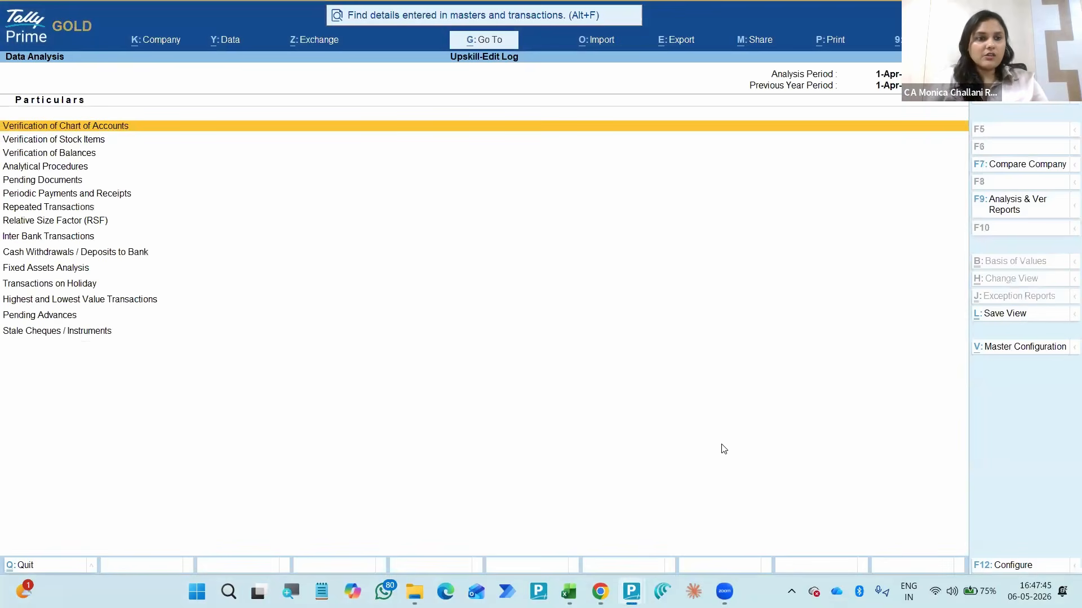
key("Down")
key("Up")
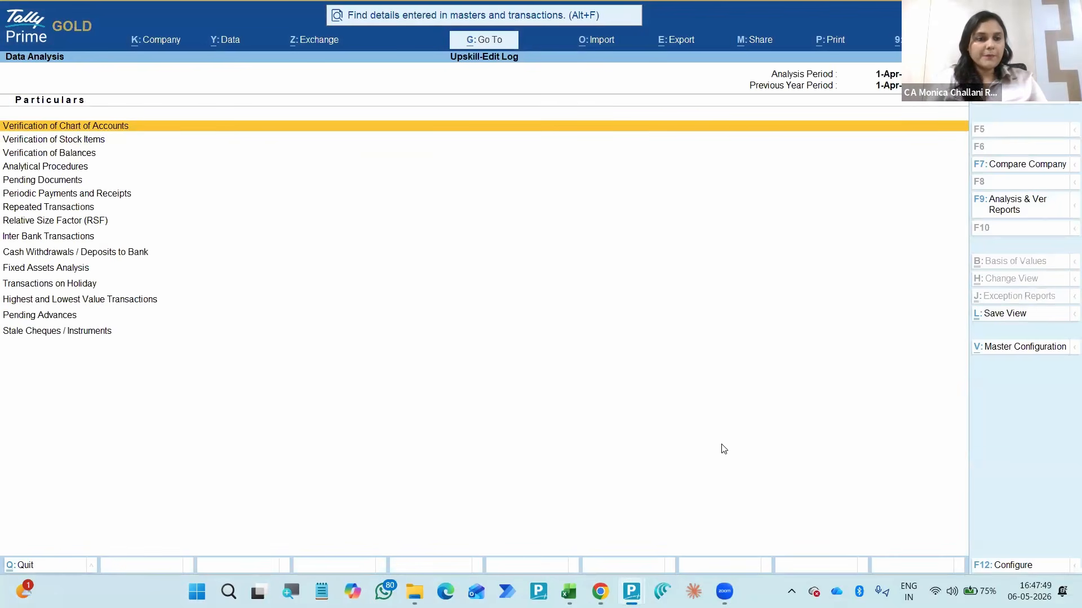
- Open the Verification of Chart of Accounts report and restrict it to the Loans (Liability) group
key("F4")
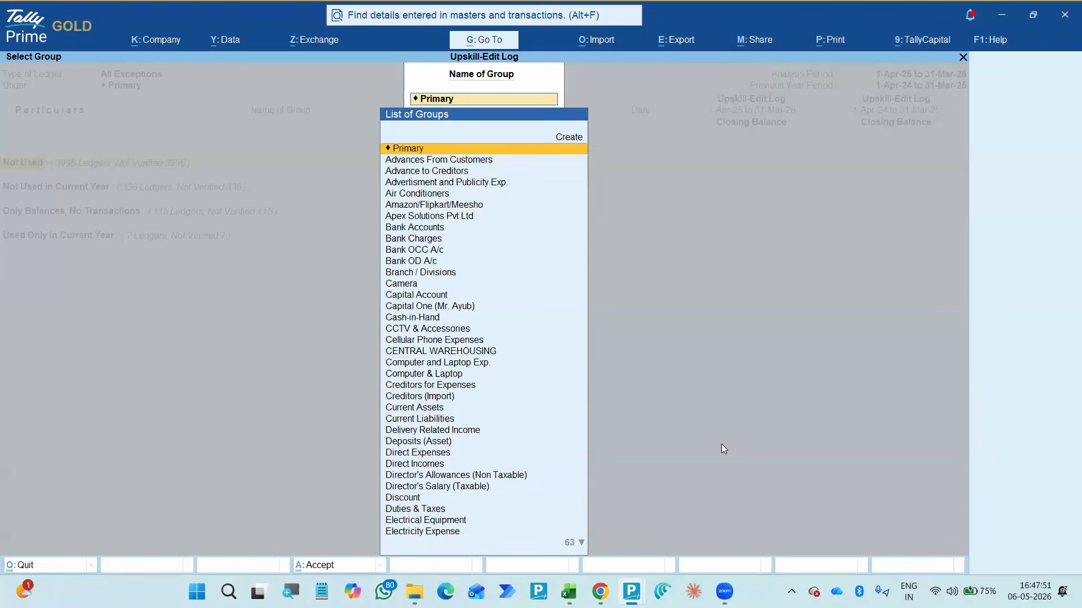
type("G")
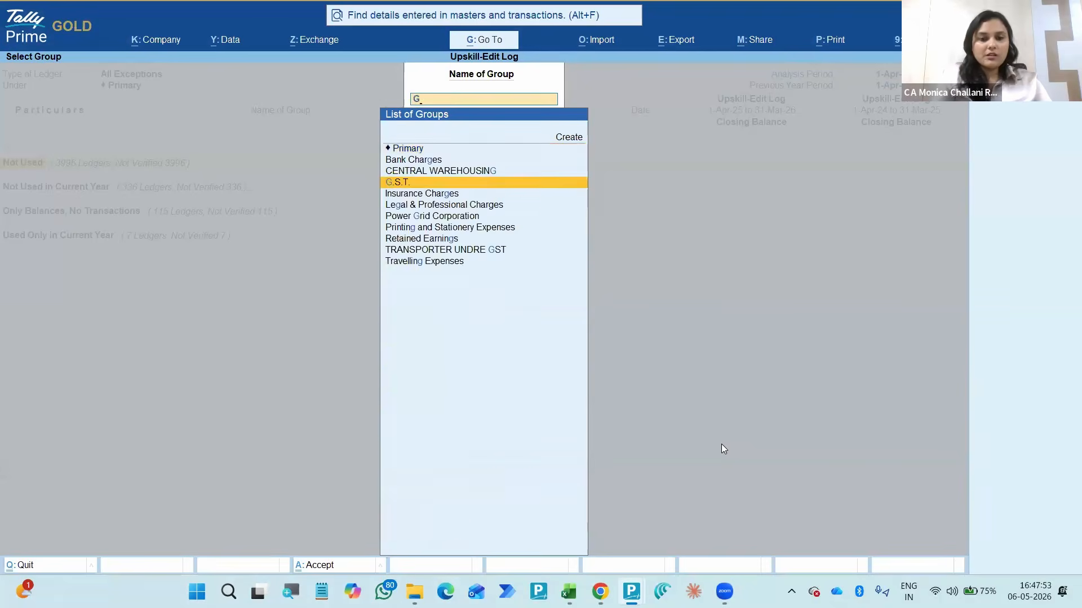
key("BackSpace")
type("Loan")
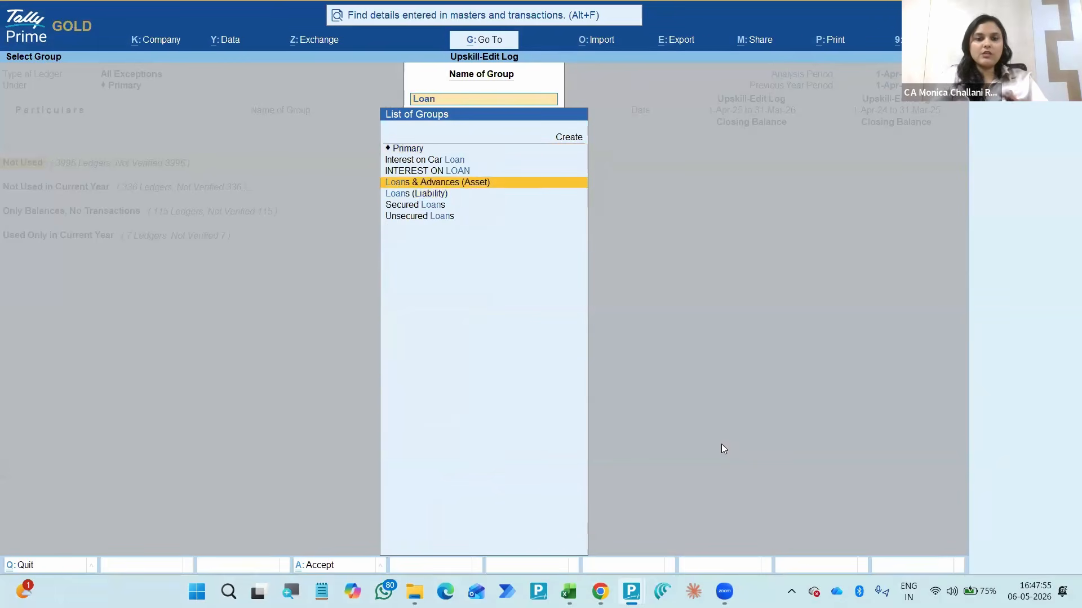
key("Down")
key("Down")
key("Up")
key("Return")
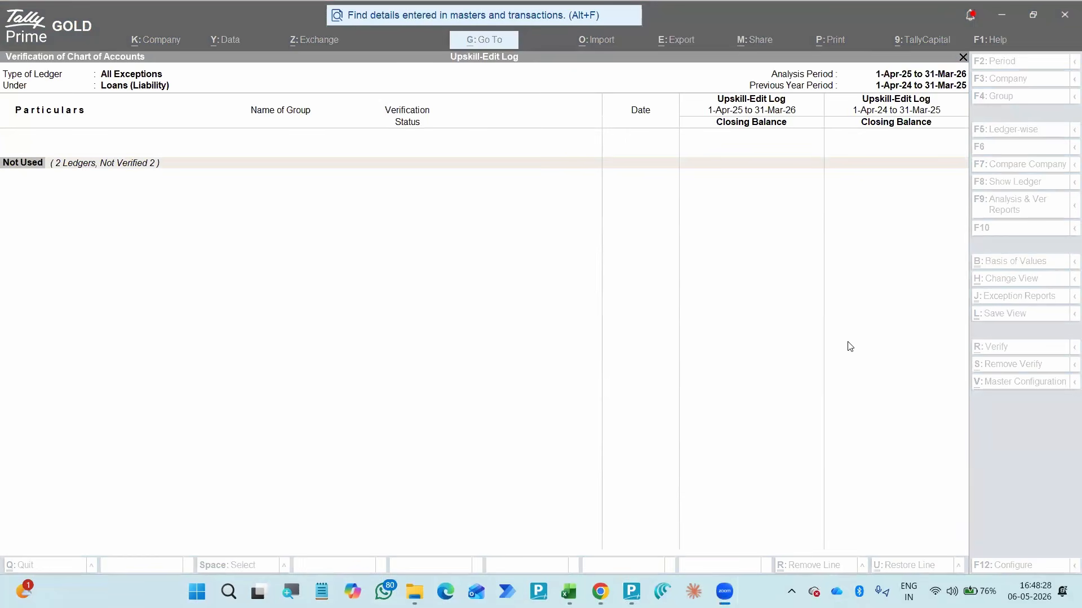
left_click(618, 332)
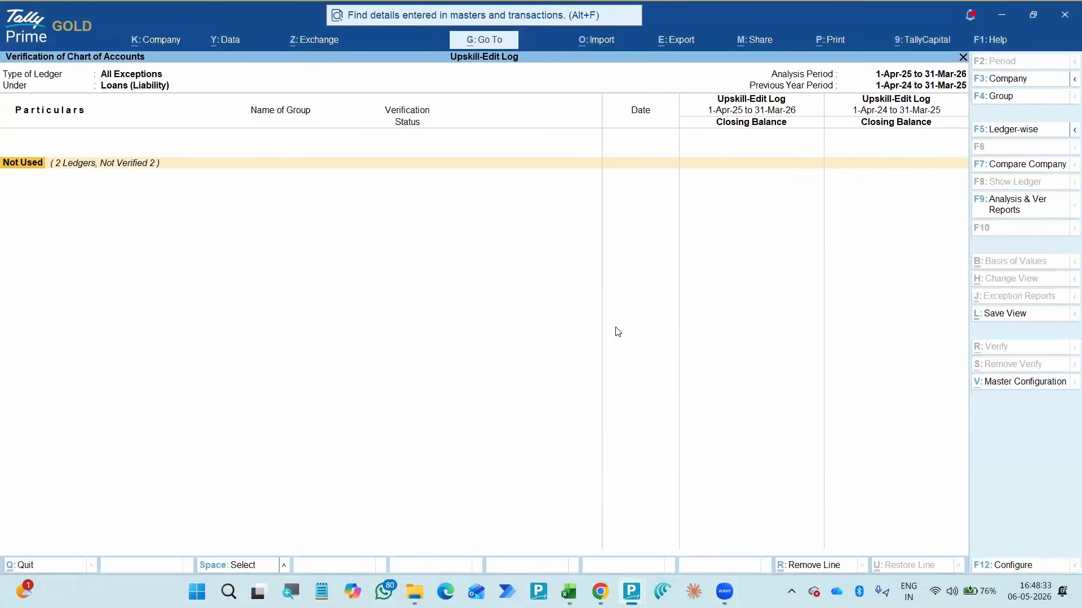